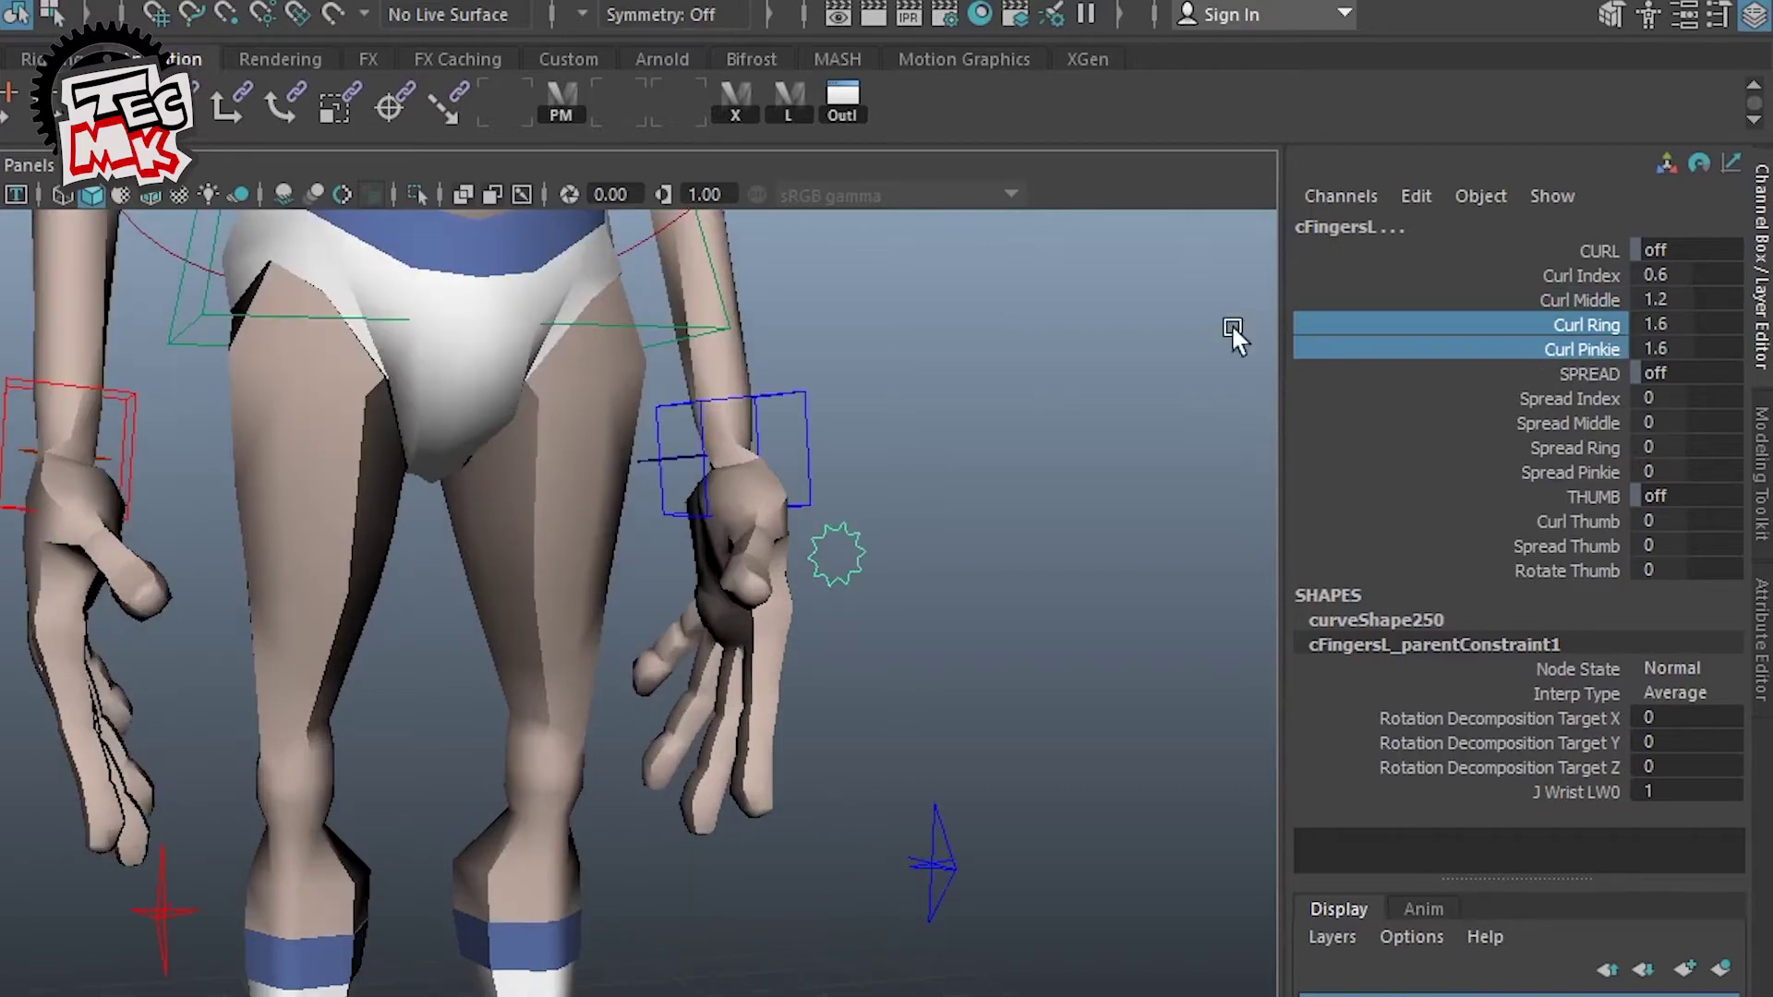
# Step: Curl the left hand's pinkie to 1.9 and its thumb to 2 with the finger control
pyautogui.click(1582, 349)
pyautogui.moveTo(997, 595); pyautogui.dragTo(1057, 594, button='middle')
pyautogui.keyDown('alt'); pyautogui.moveTo(1056, 594); pyautogui.dragTo(1232, 595); pyautogui.keyUp('alt')
pyautogui.click(1588, 521)
pyautogui.moveTo(1056, 546); pyautogui.dragTo(1232, 546, button='middle')
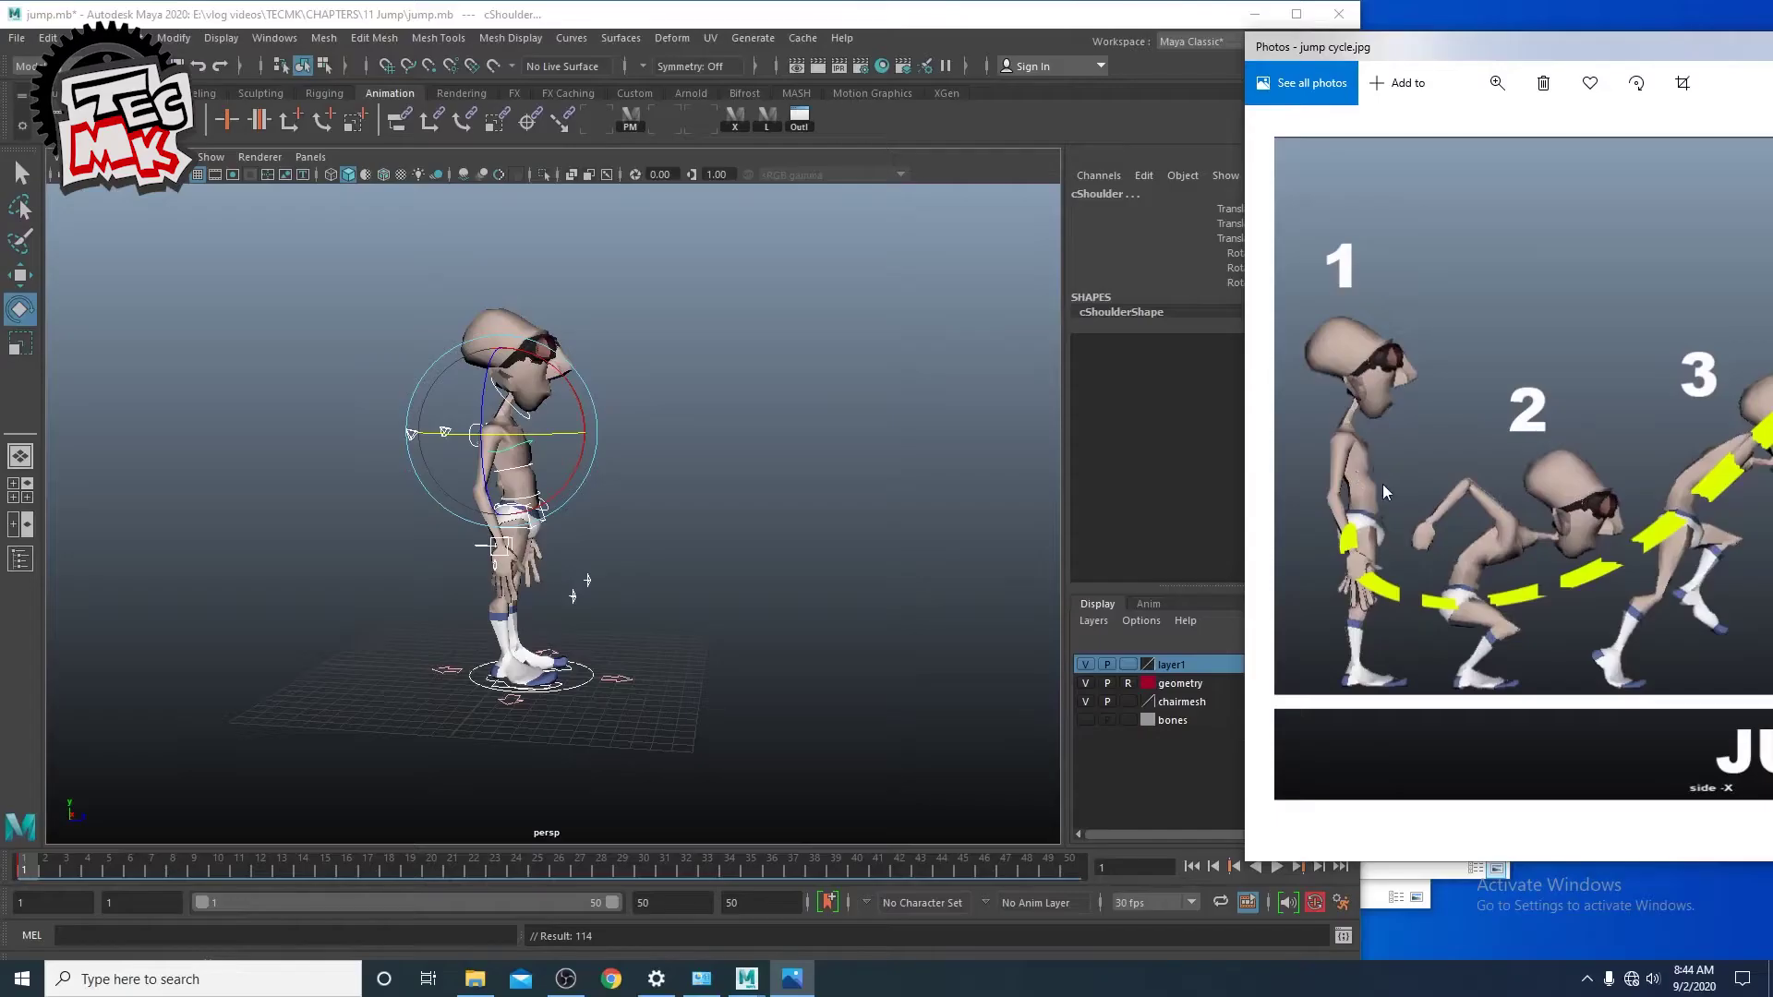
# Step: Play back the animation and key the standing pose at frame 5
pyautogui.keyDown('alt'); pyautogui.moveTo(547, 646); pyautogui.dragTo(601, 630, button='middle'); pyautogui.keyUp('alt')
pyautogui.hotkey('alt', 'v')
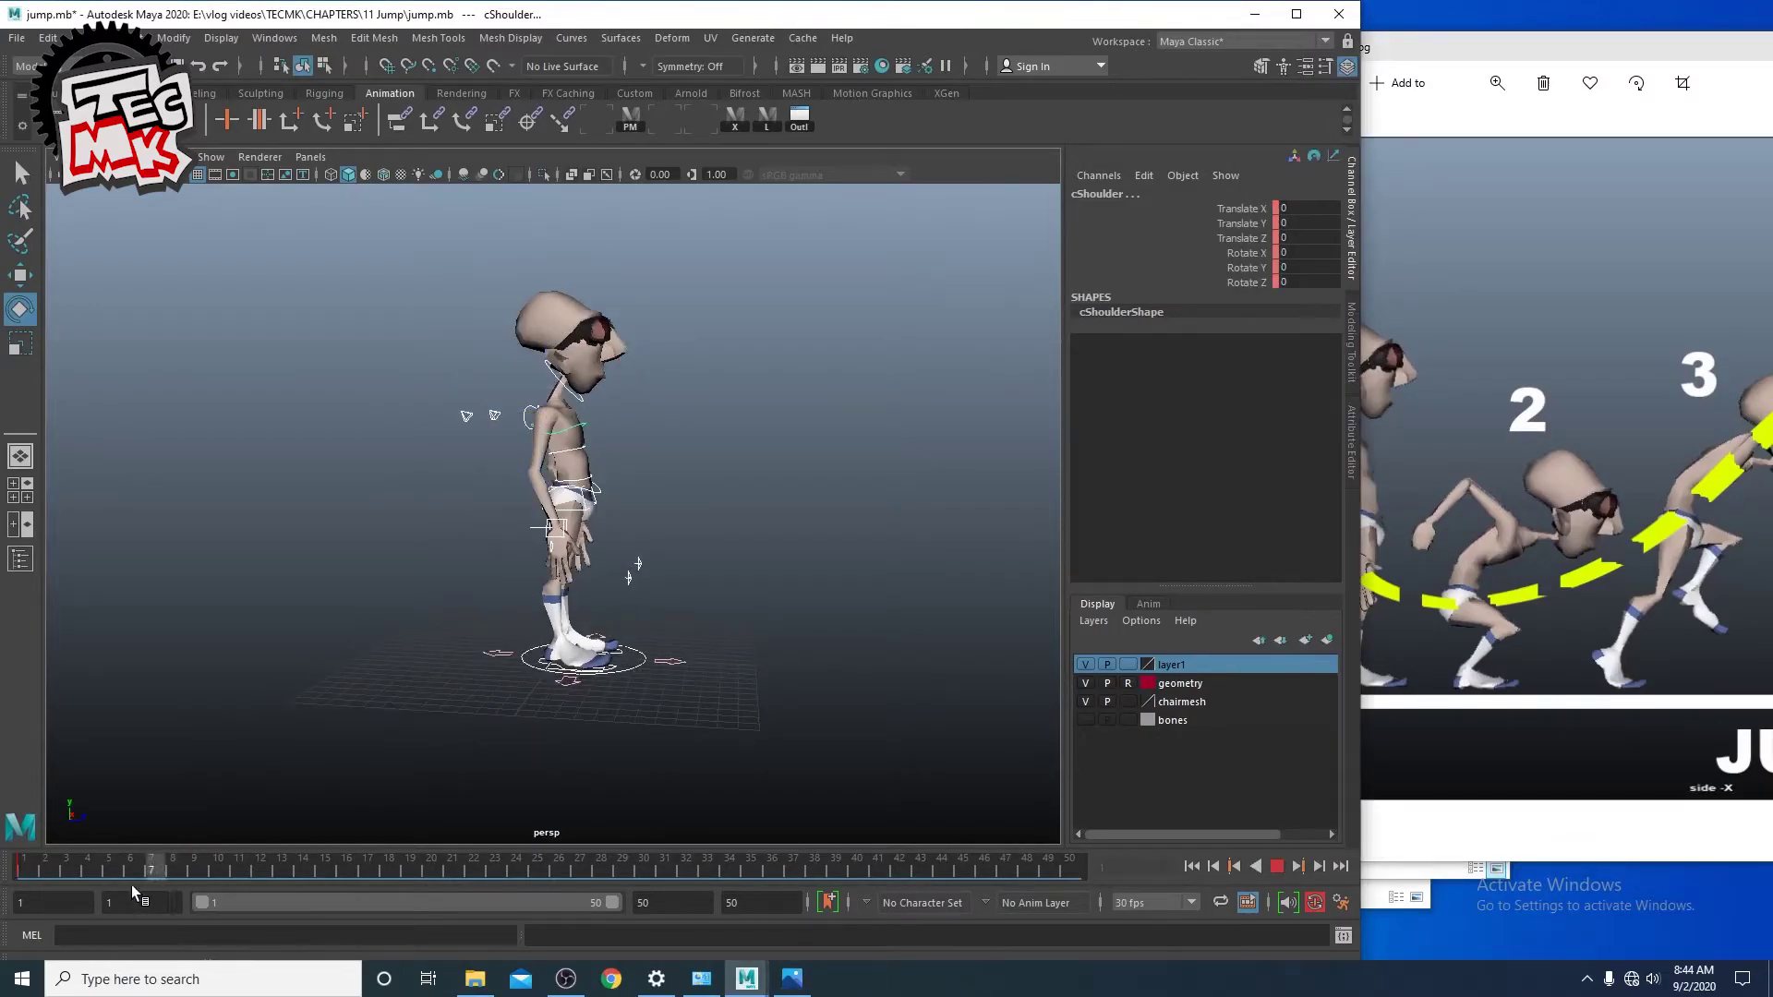
pyautogui.click(108, 885)
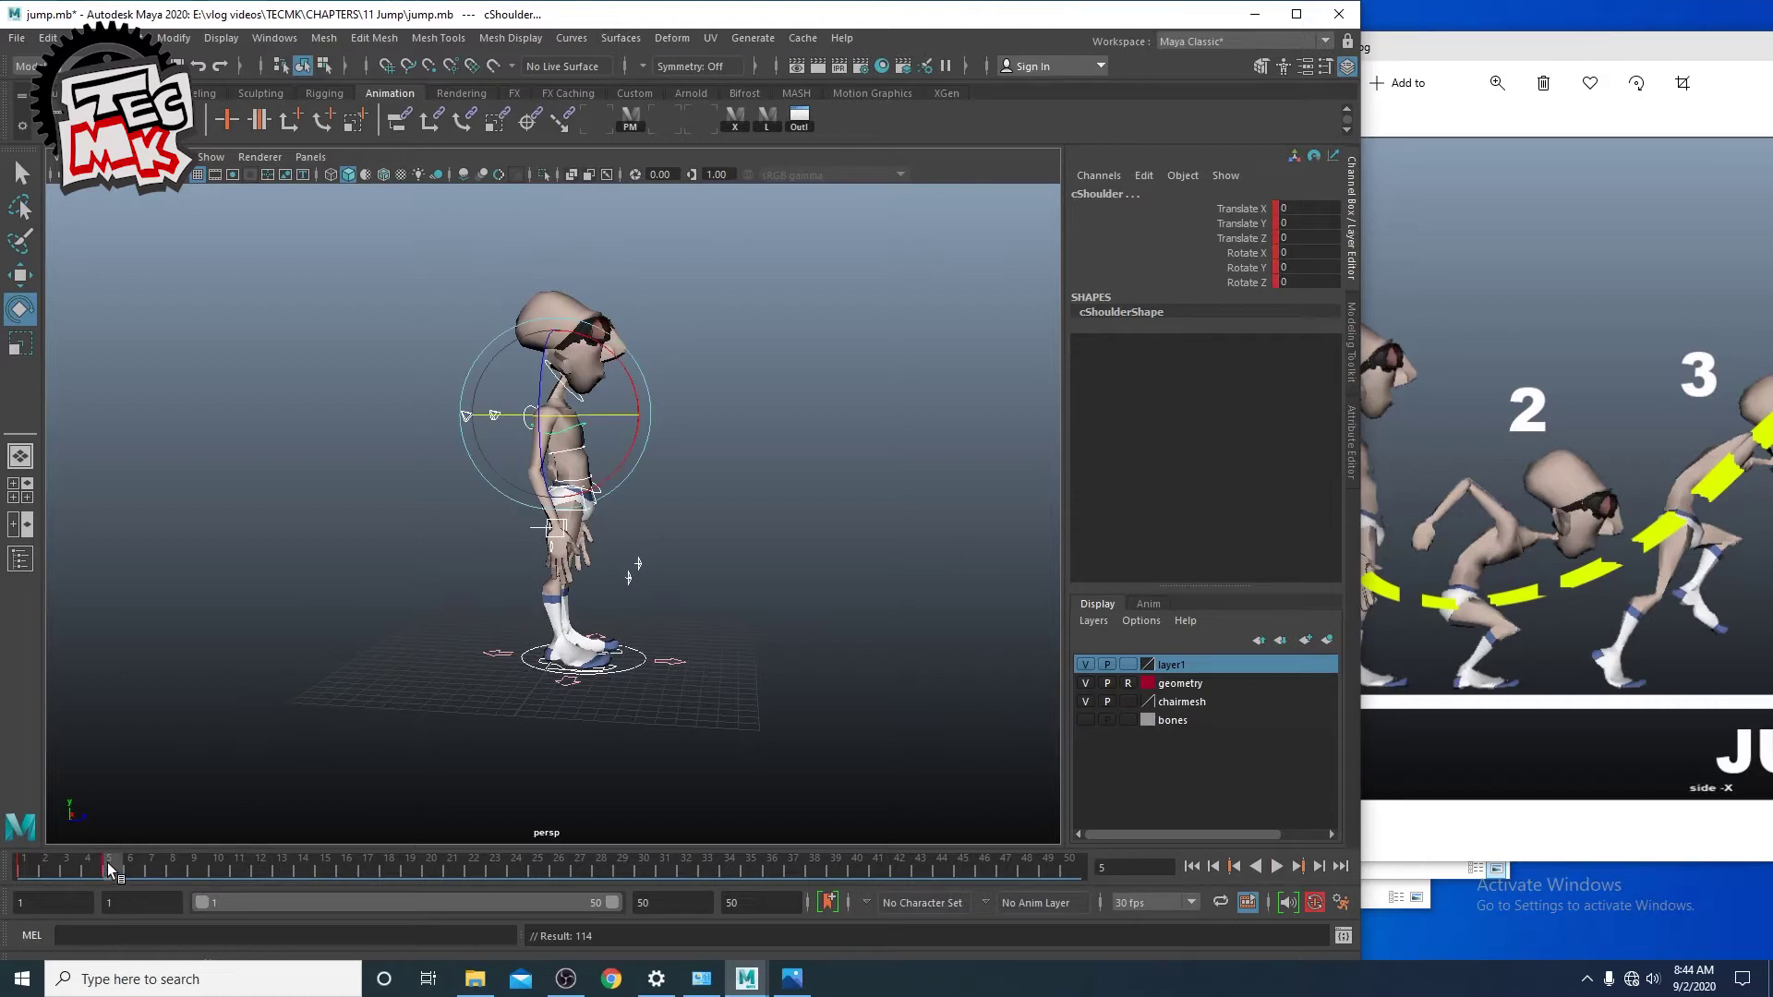
pyautogui.hotkey('alt', 'v')
# Step: Go to frame 10 and reposition the jump cycle reference image so that pose 2 shows beside the rig
pyautogui.moveTo(14, 894); pyautogui.dragTo(224, 877)
pyautogui.click(1526, 515)
pyautogui.moveTo(1653, 63); pyautogui.dragTo(1588, 41)
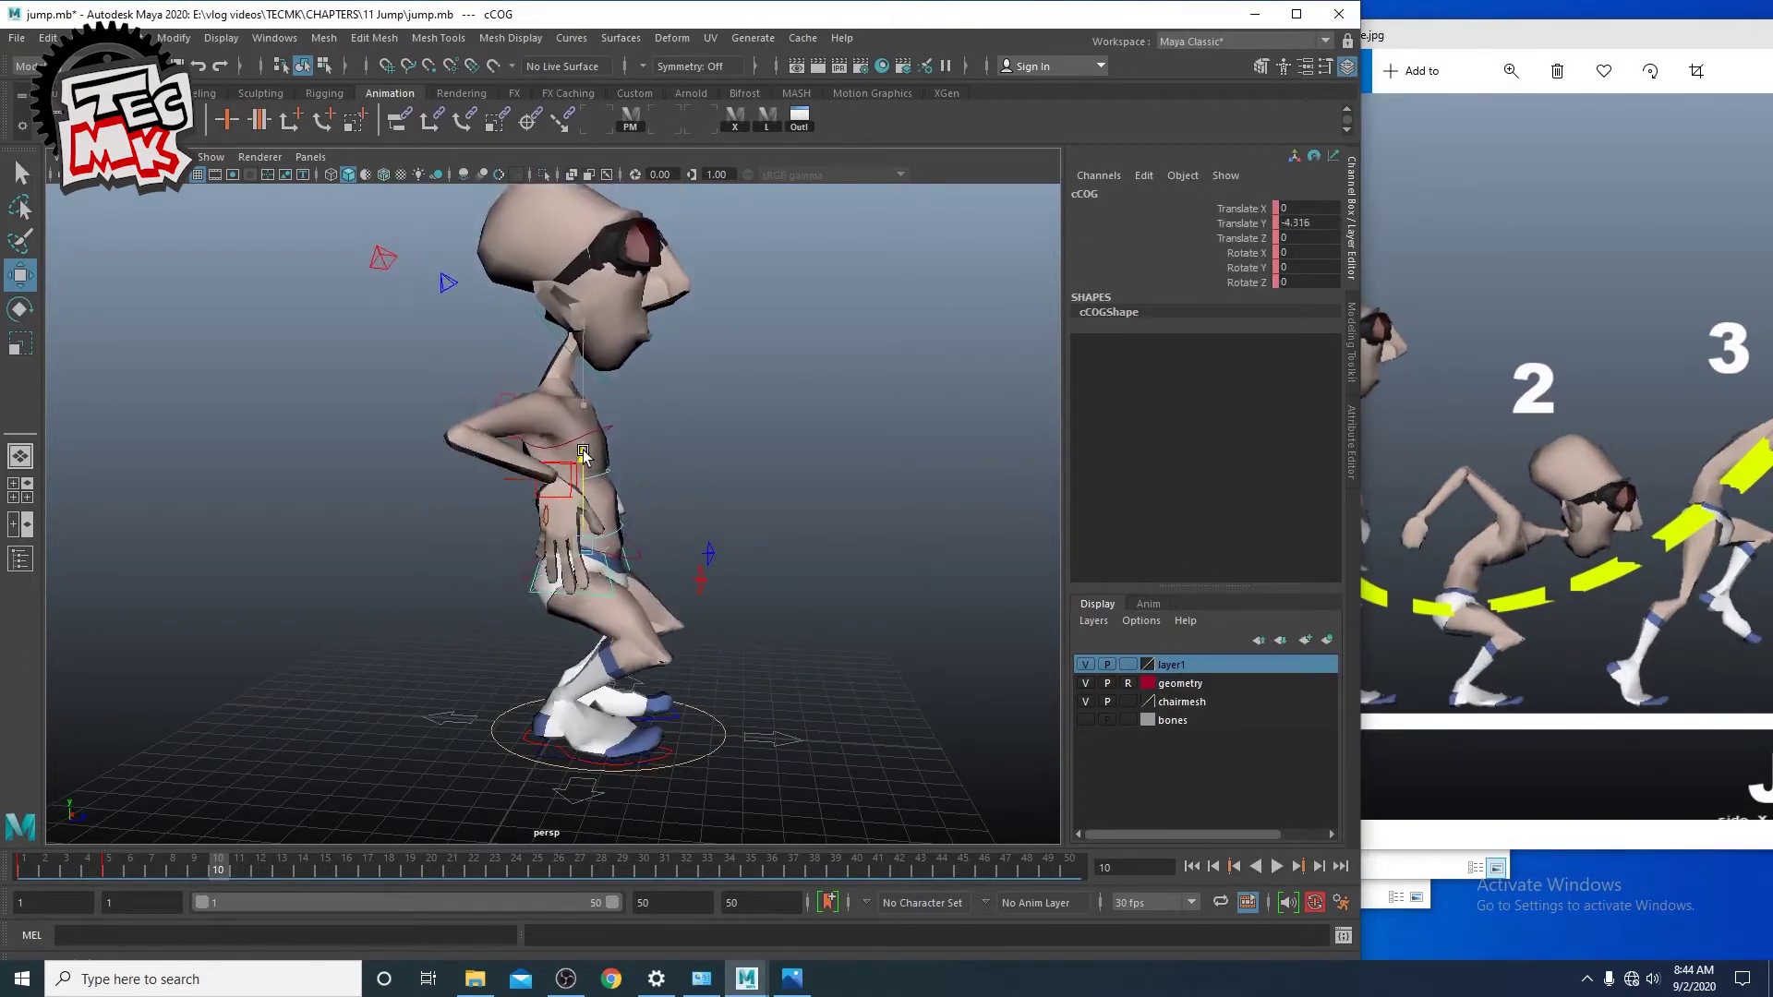
# Step: Bend the torso forward over the crouched legs and rotate the neck to lift the head, following pose 2 of the reference
pyautogui.click(626, 589)
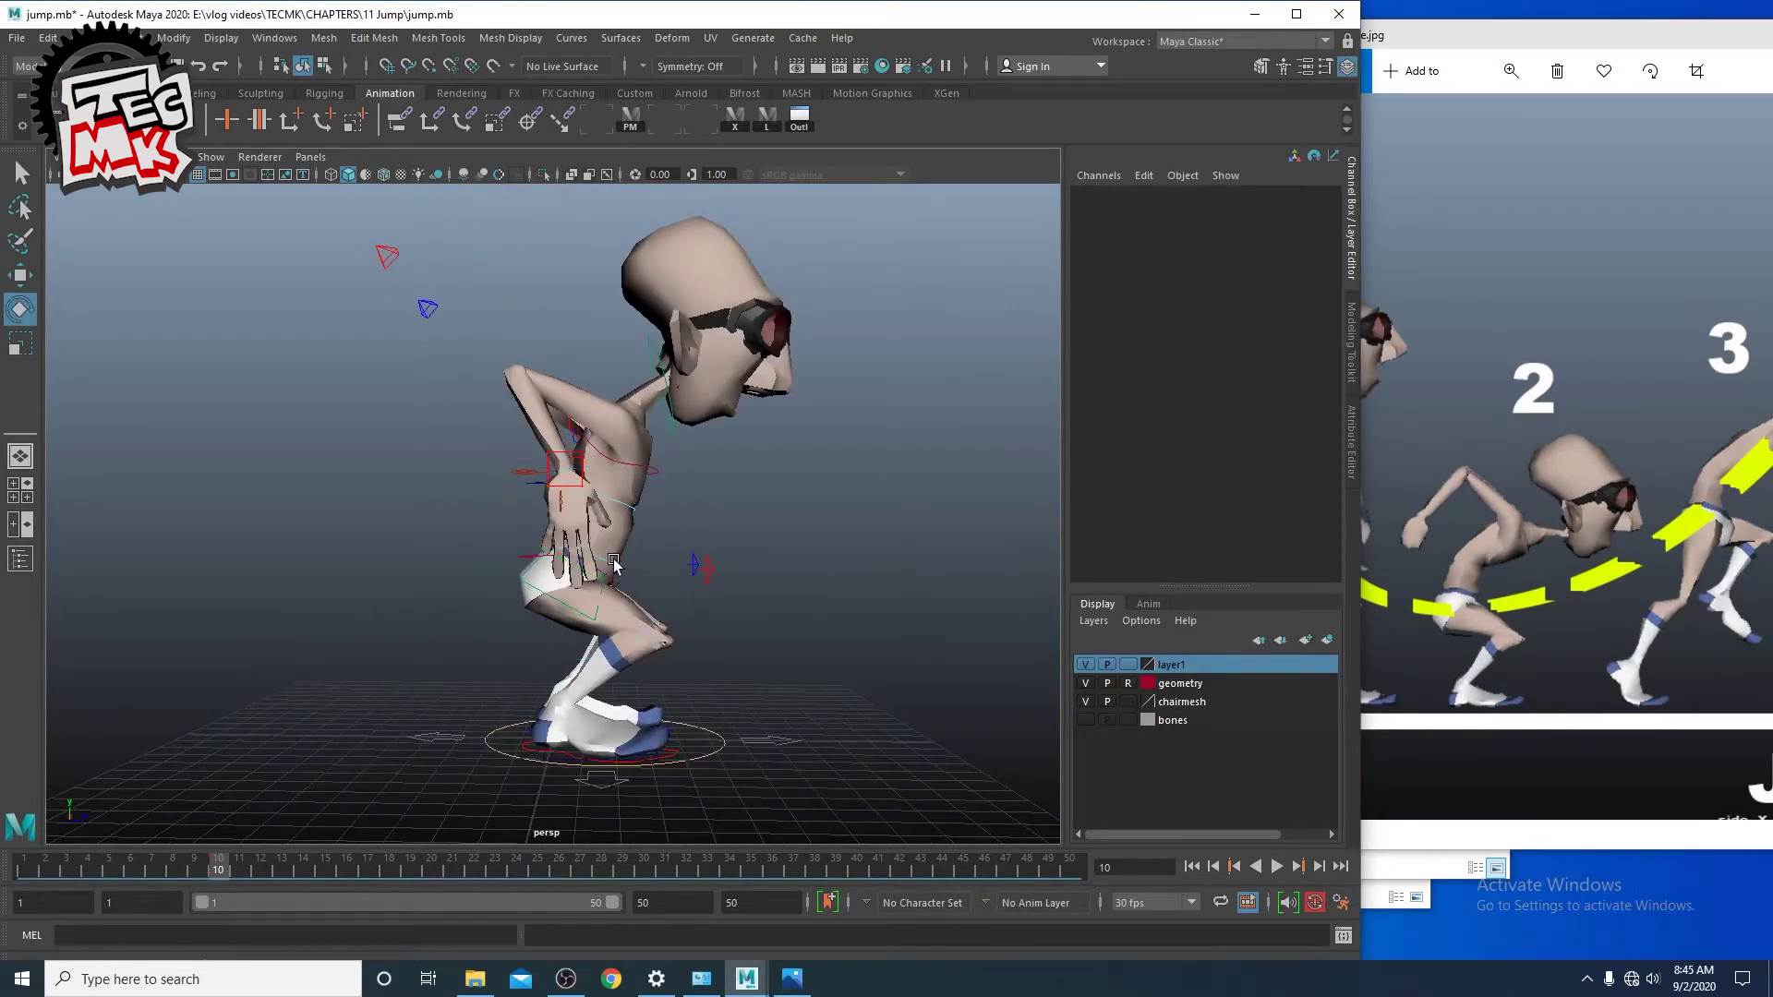
pyautogui.click(614, 565)
pyautogui.moveTo(705, 566); pyautogui.dragTo(730, 545)
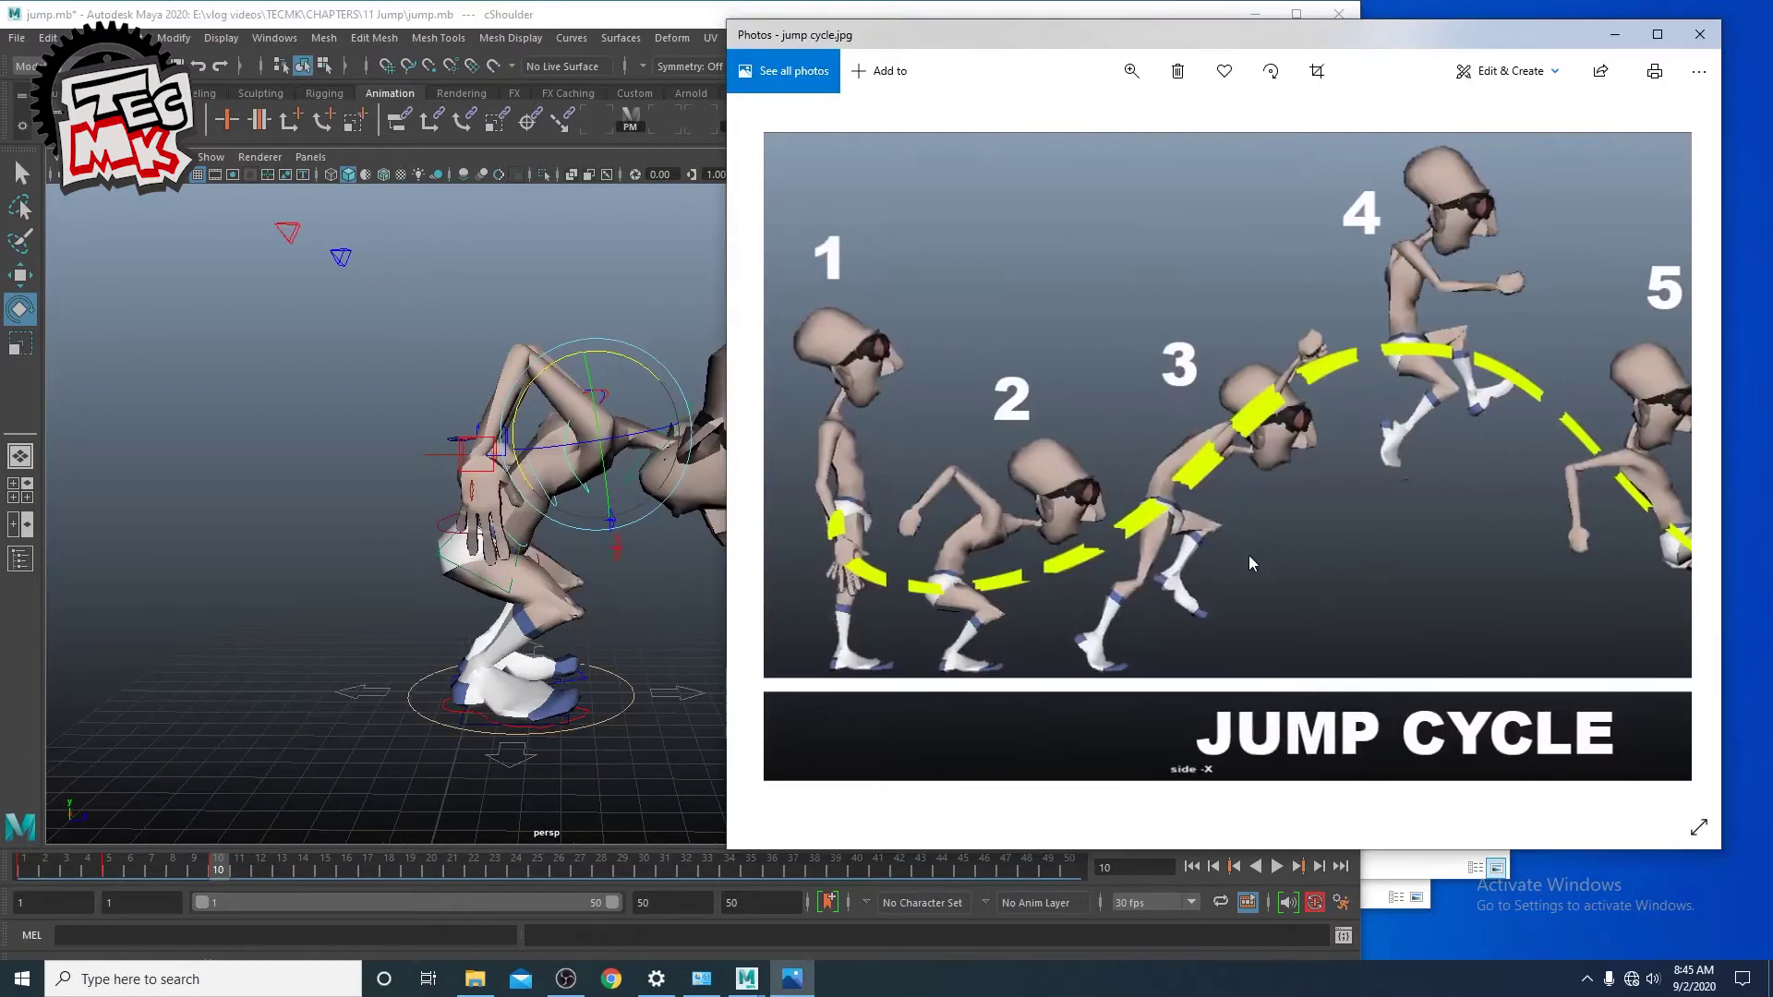
pyautogui.scroll(2, 1095, 567)
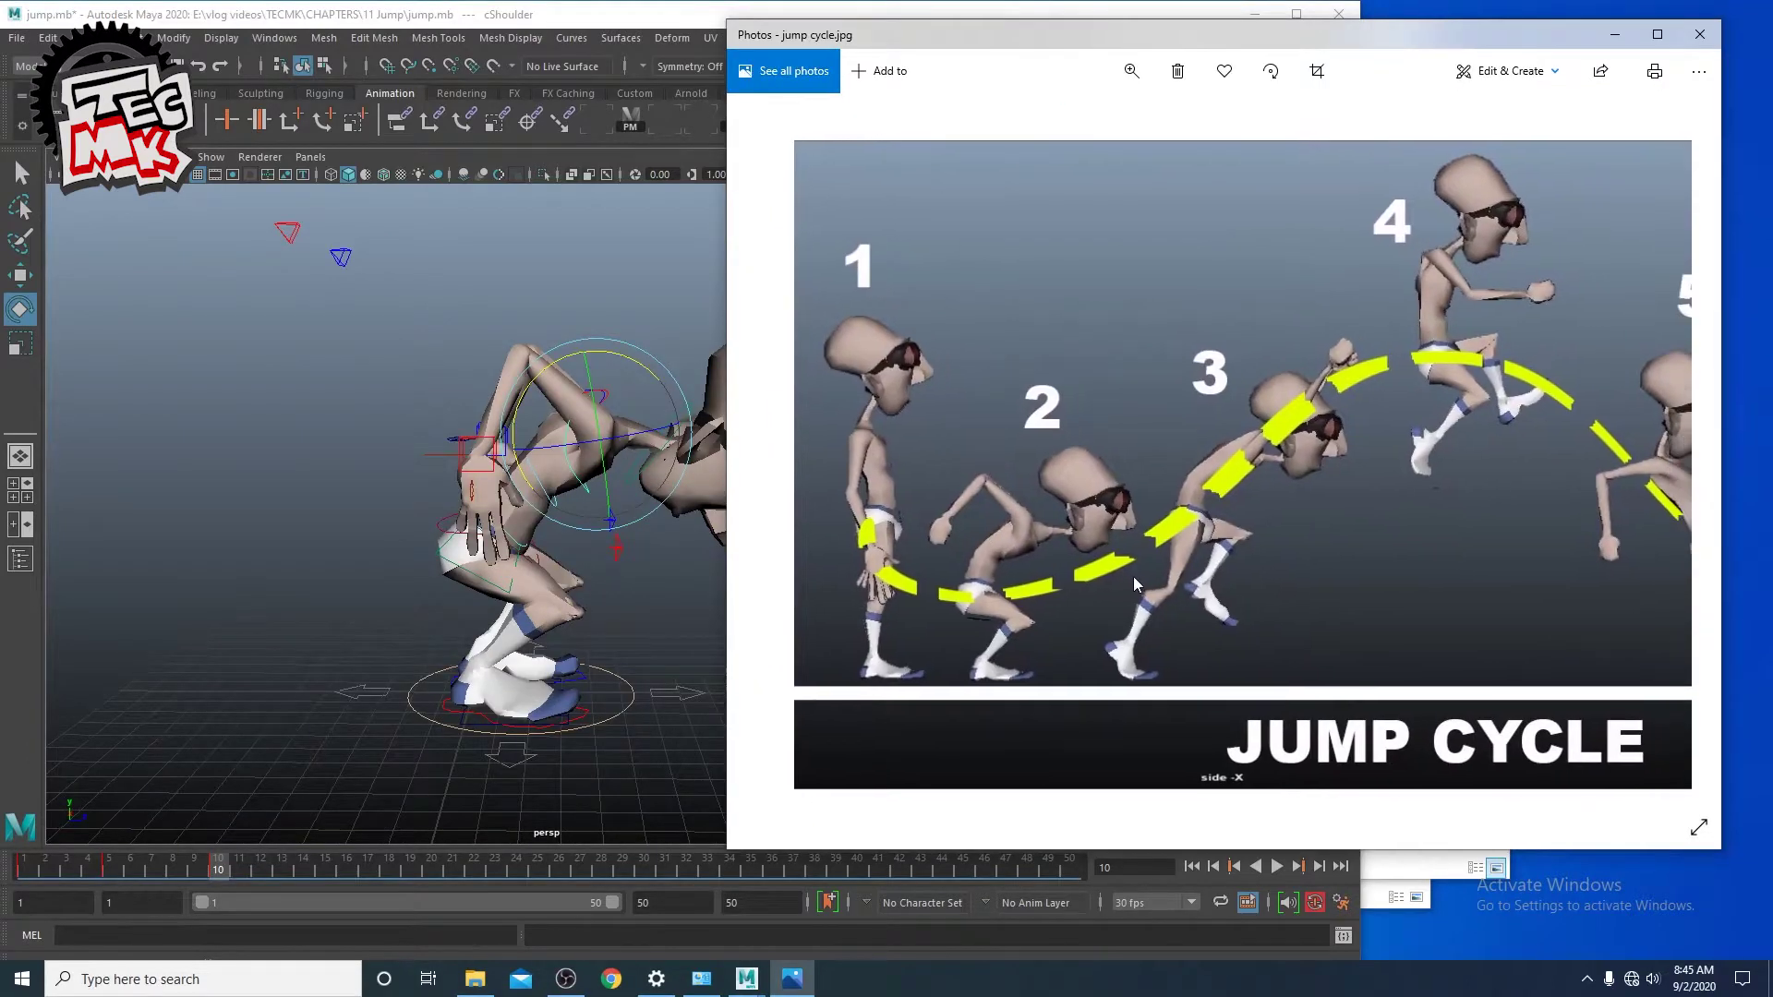
pyautogui.scroll(-2, 1133, 576)
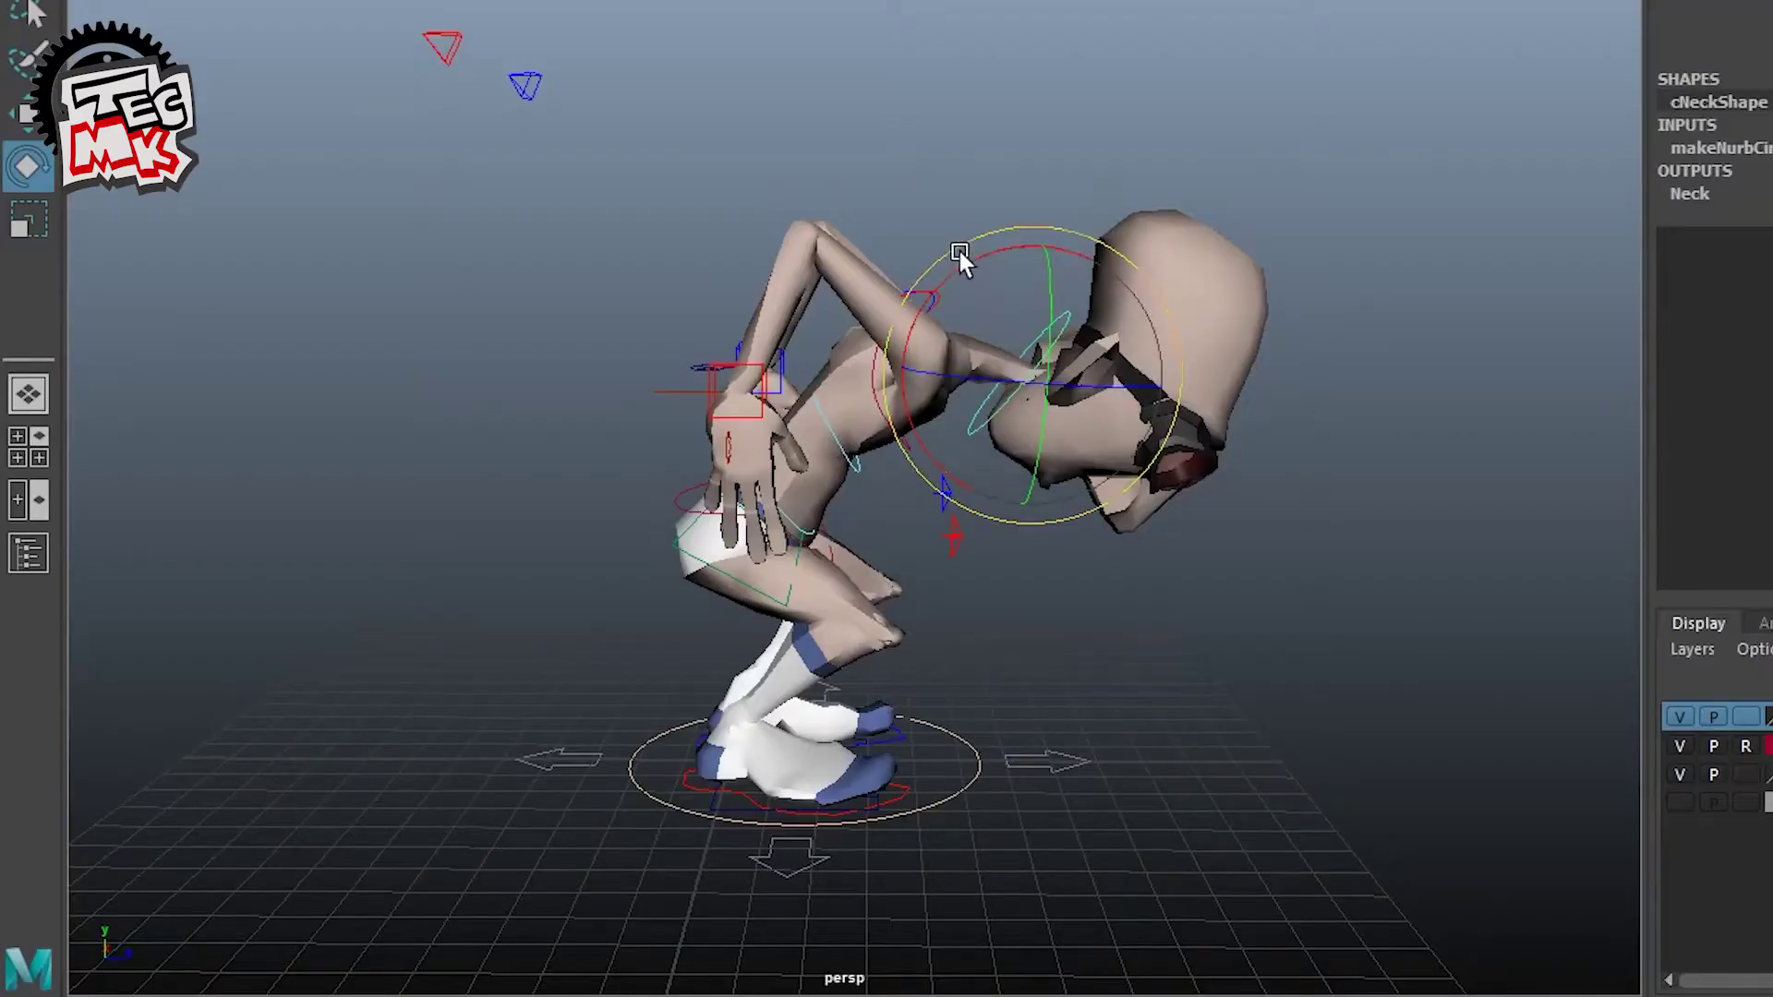
pyautogui.moveTo(960, 251); pyautogui.dragTo(934, 314)
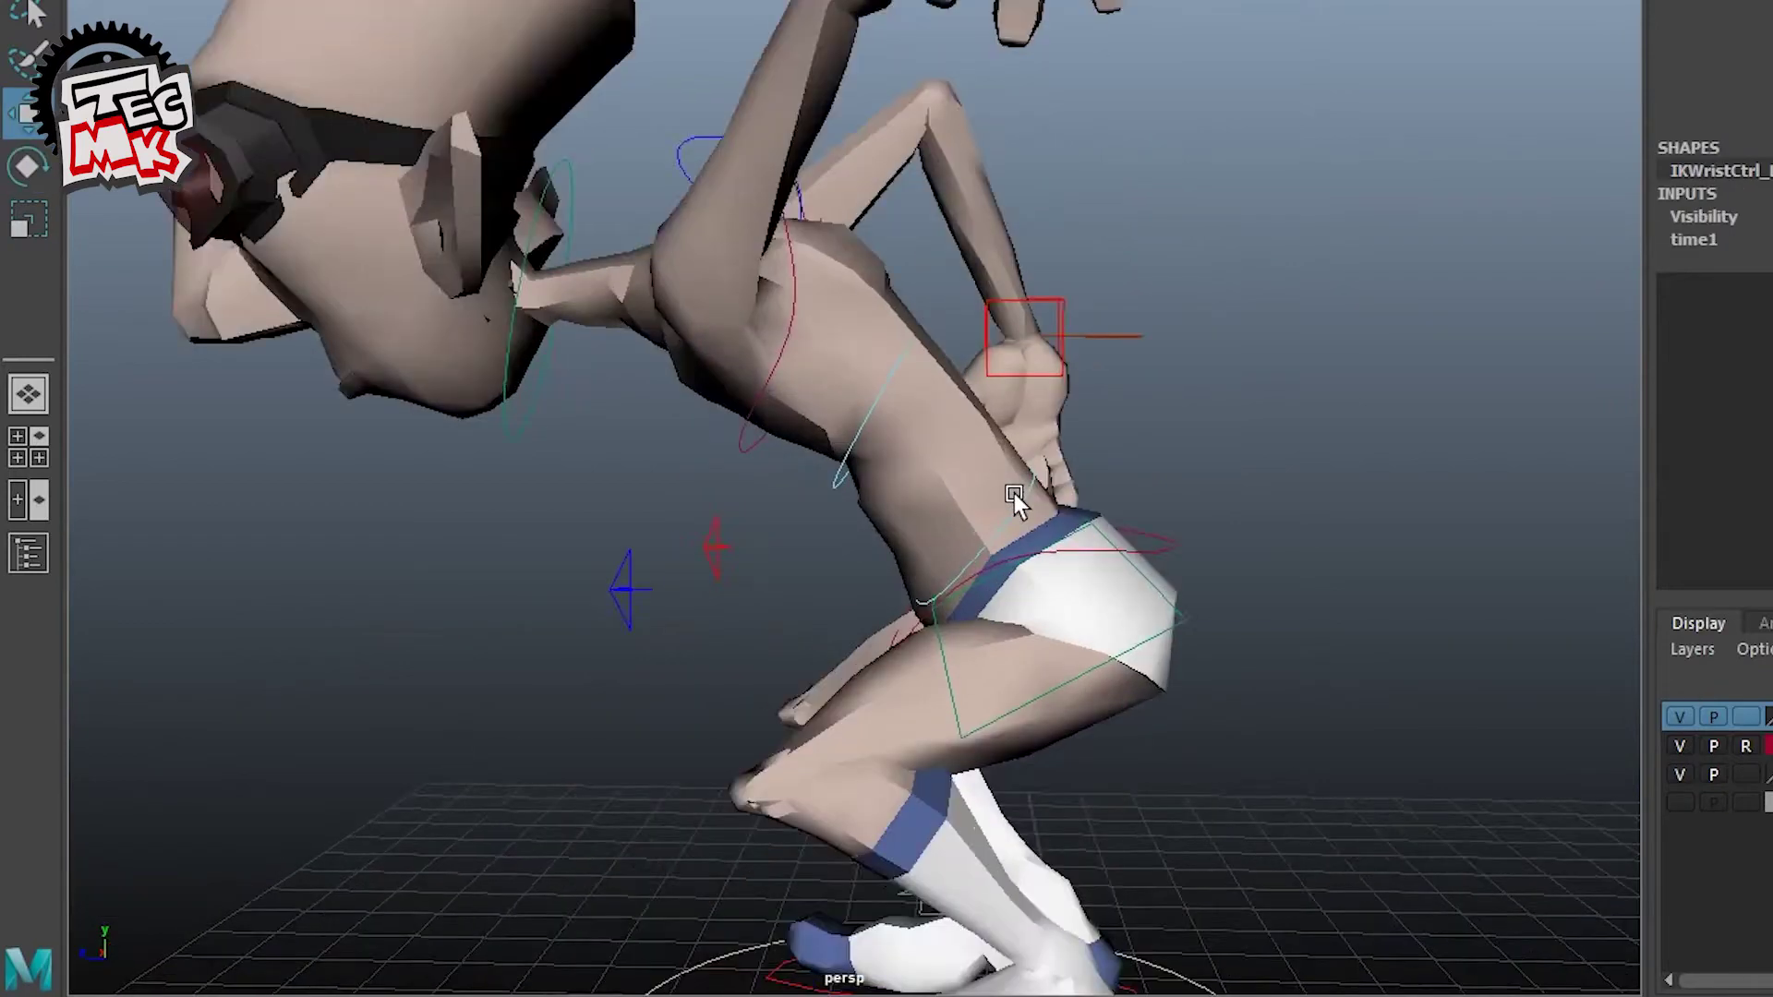
# Step: Rotate the hip control and tilt the centre-of-gravity control forward so the crouching body leans further over its legs
pyautogui.keyDown('alt'); pyautogui.moveTo(1014, 493); pyautogui.dragTo(1064, 428, button='right'); pyautogui.keyUp('alt')
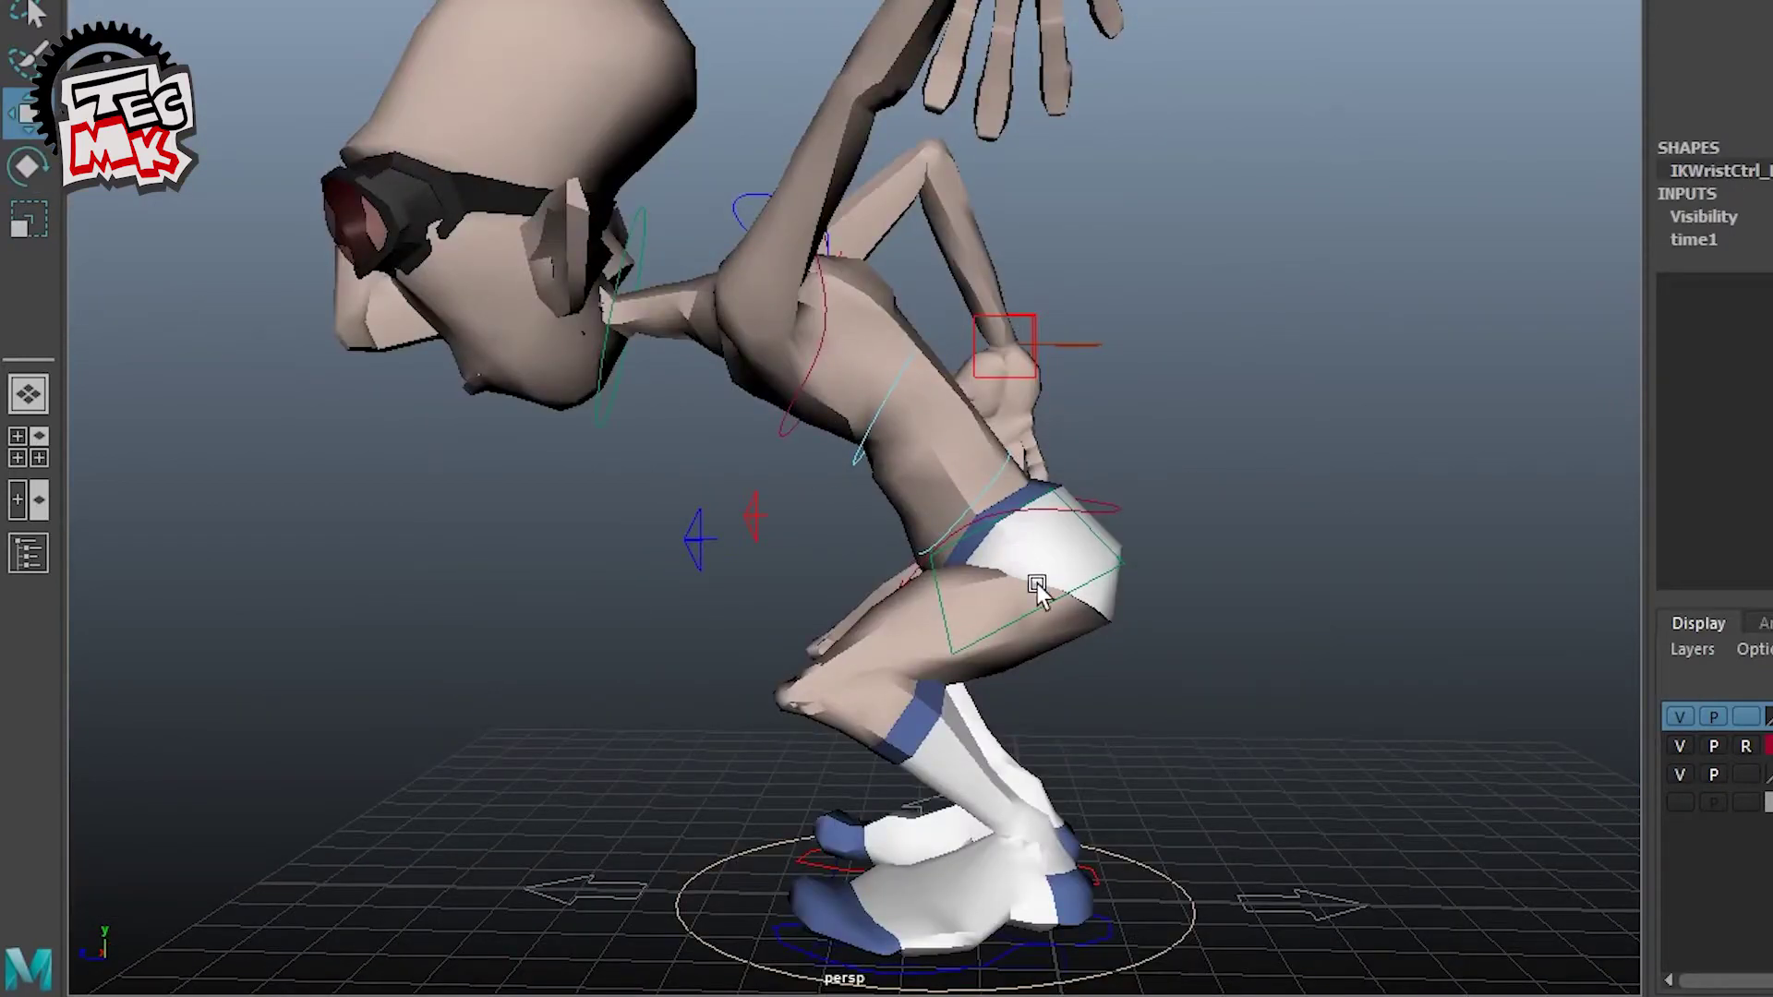
pyautogui.keyDown('alt'); pyautogui.moveTo(1123, 511); pyautogui.dragTo(1221, 590, button='right'); pyautogui.keyUp('alt')
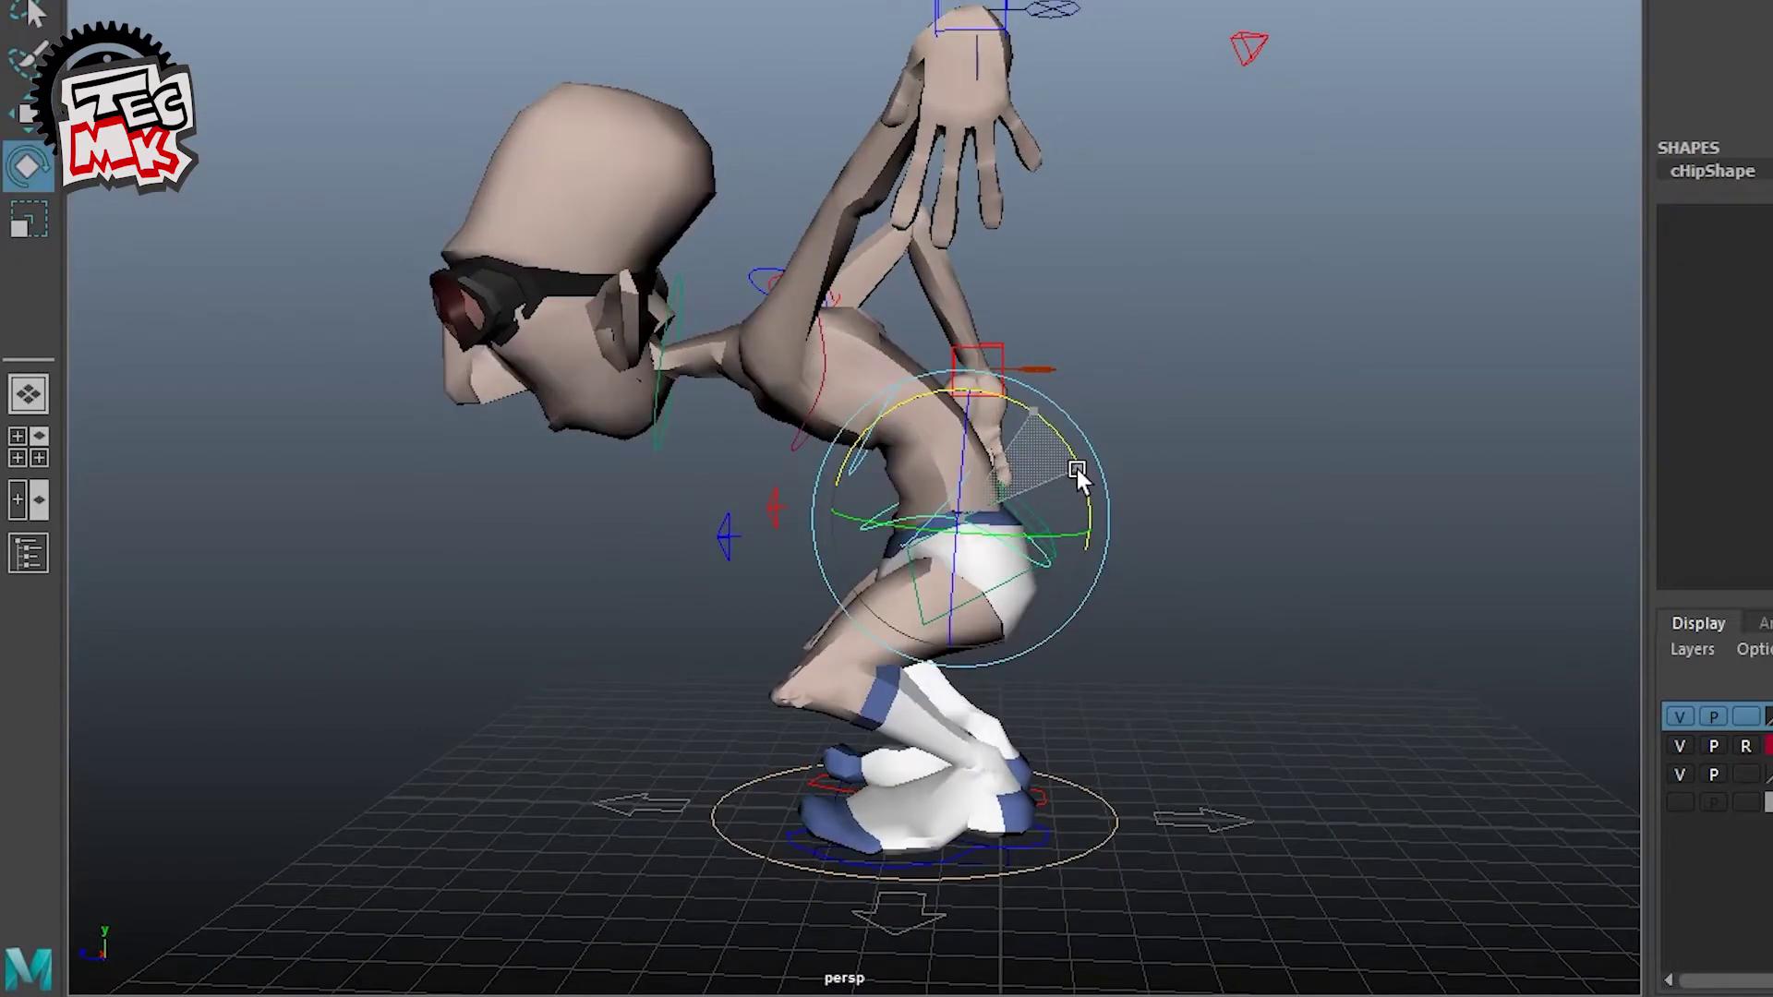
pyautogui.click(1221, 505)
pyautogui.click(1016, 569)
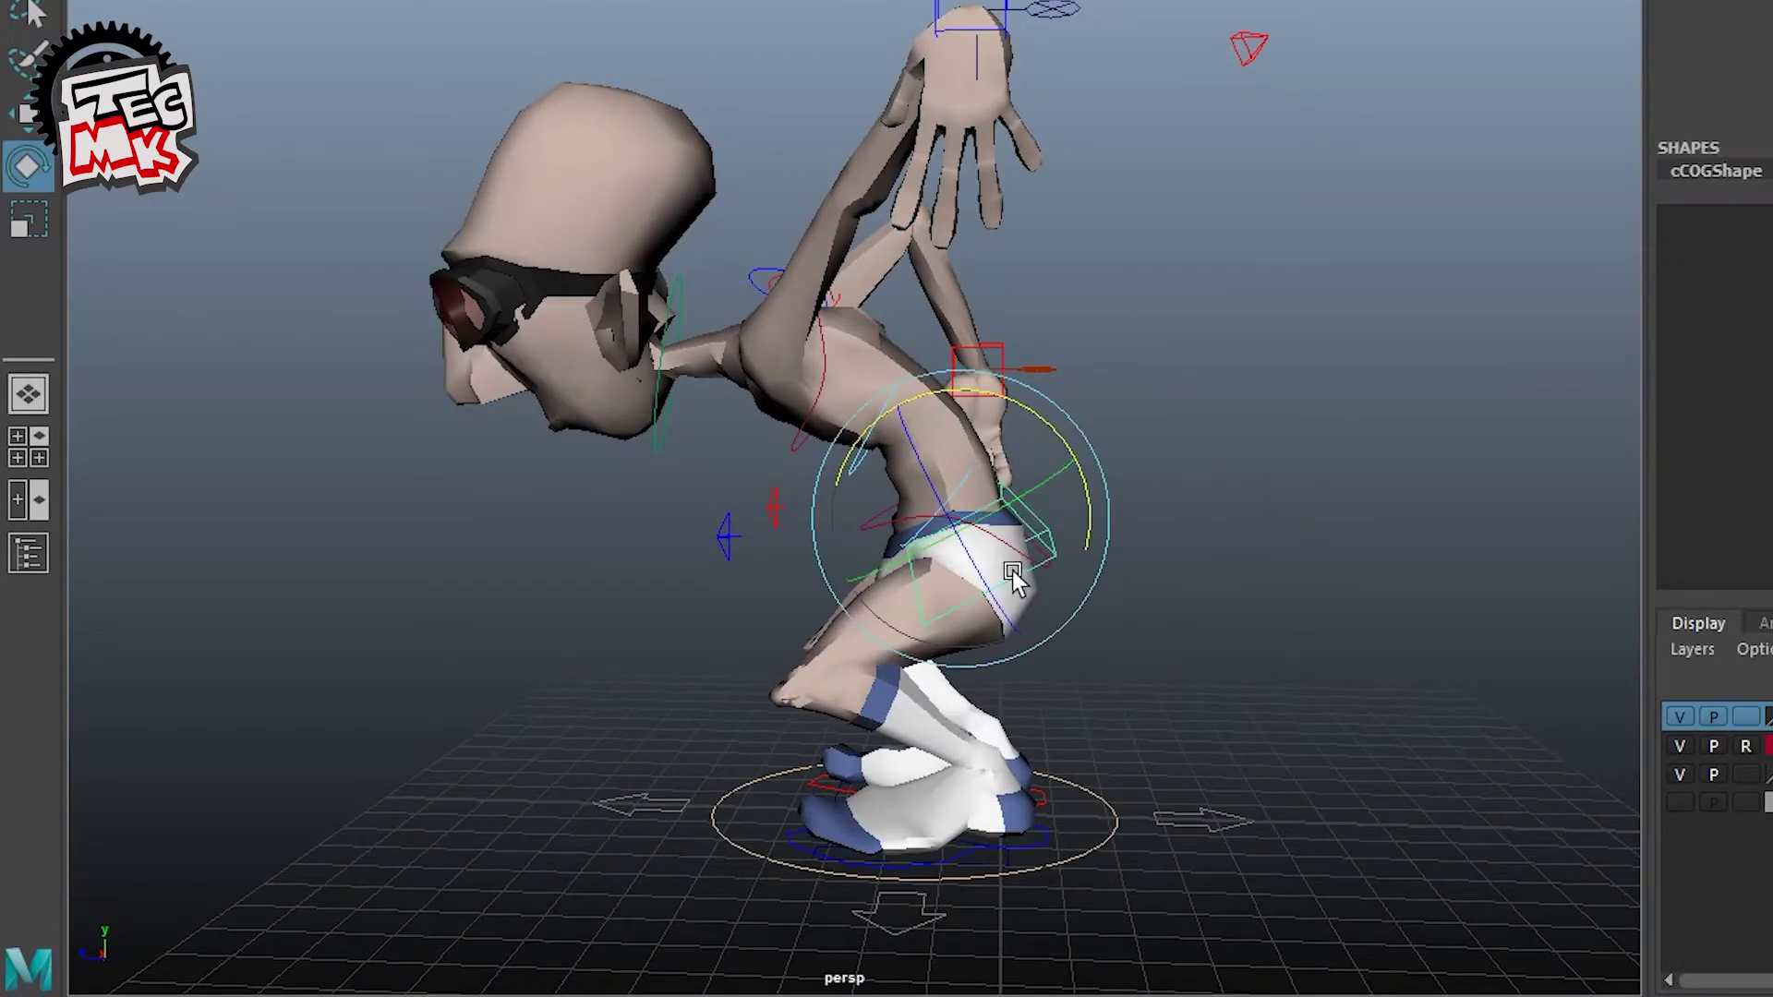
pyautogui.moveTo(1045, 430); pyautogui.dragTo(1019, 406)
pyautogui.press('w')
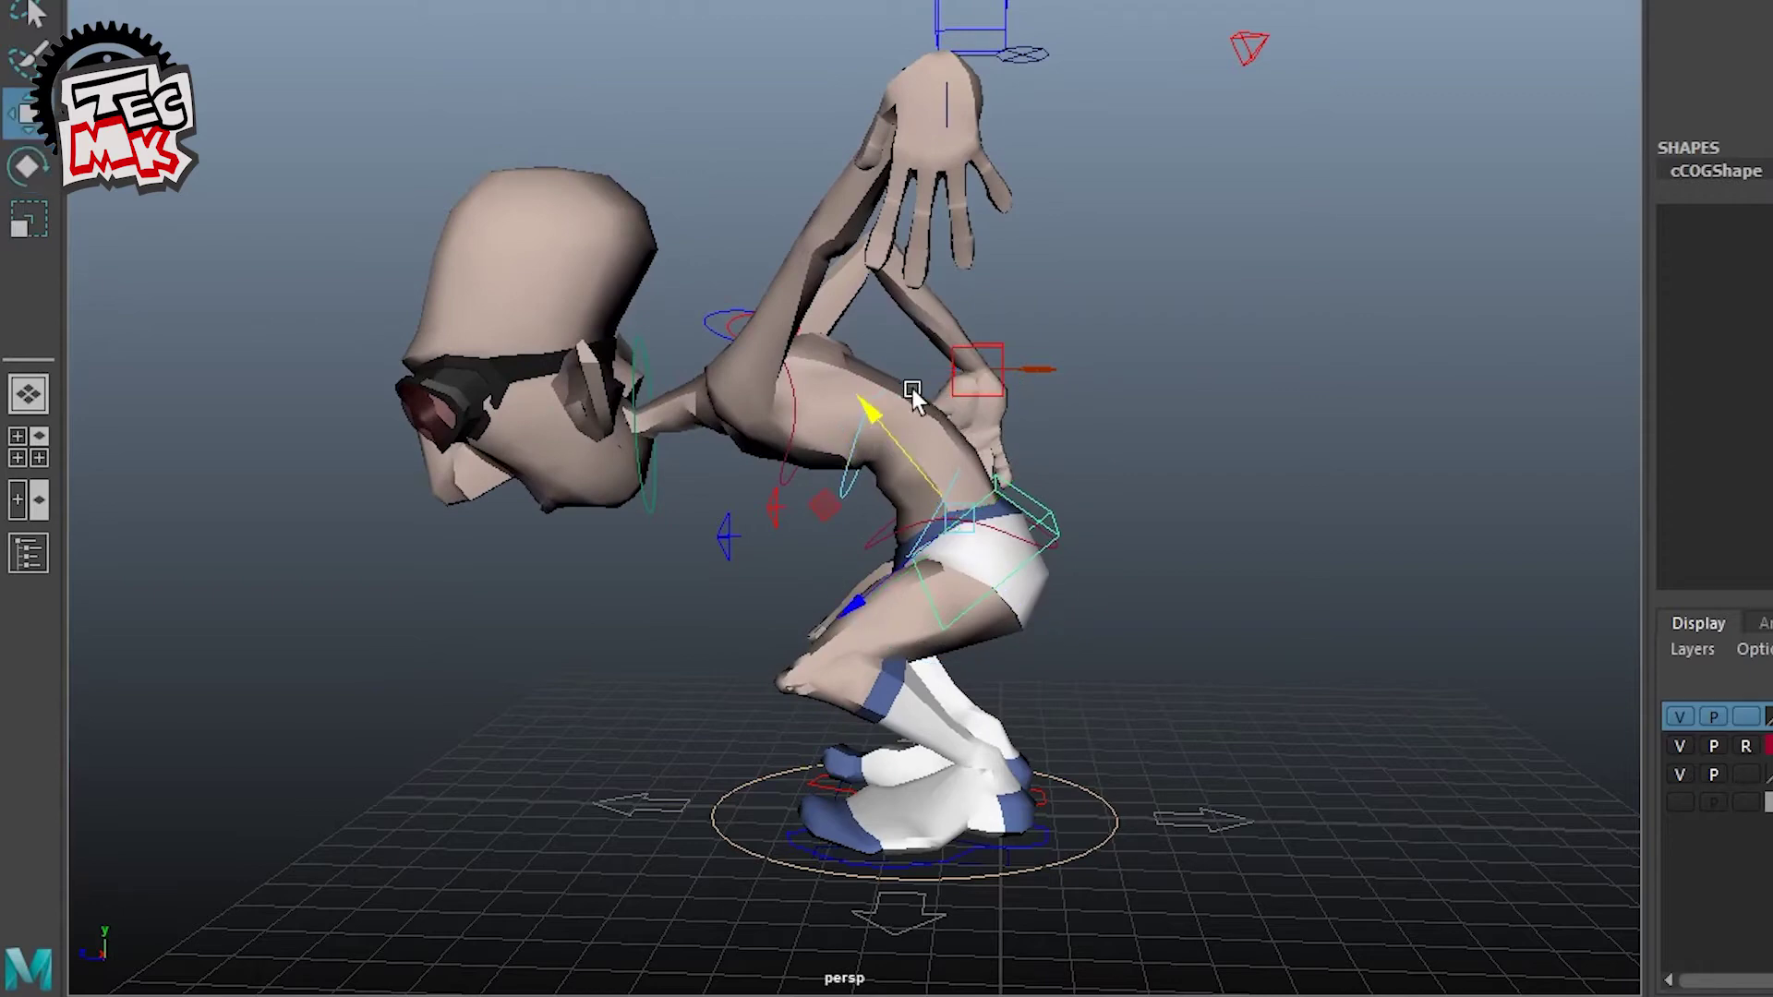
pyautogui.keyDown('alt'); pyautogui.moveTo(912, 390); pyautogui.dragTo(1141, 624); pyautogui.keyUp('alt')
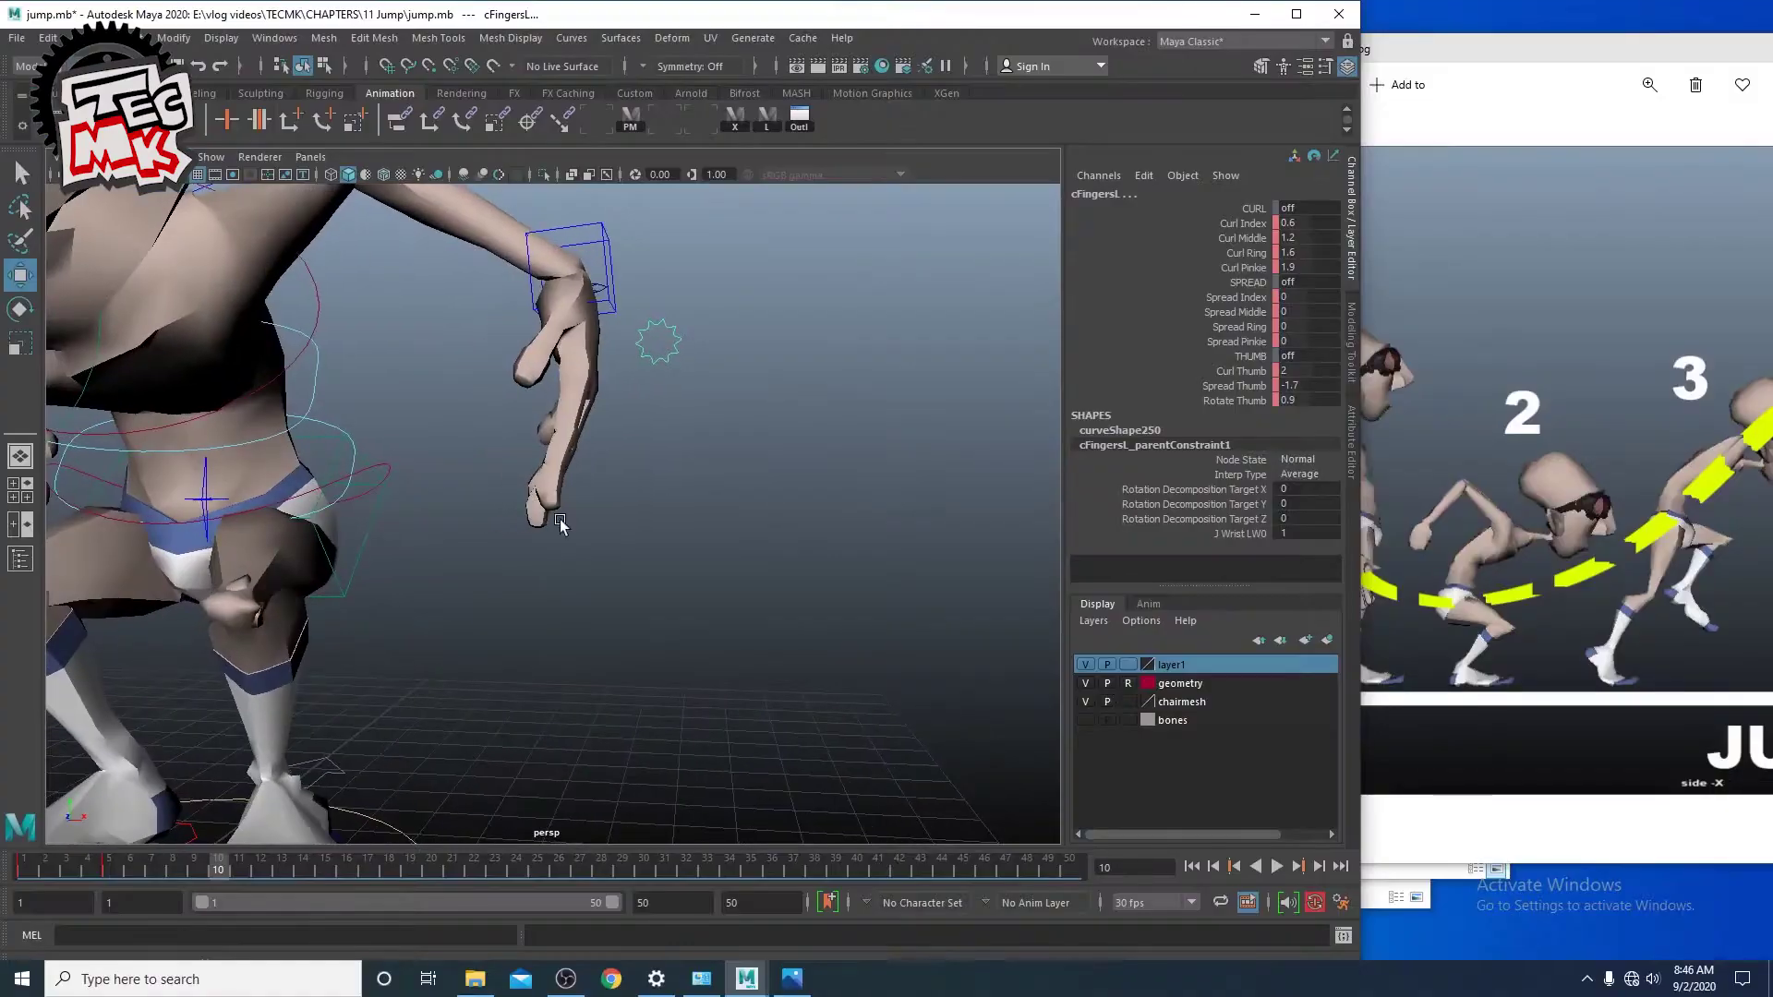
# Step: Curl the left hand's index, middle, ring and pinkie fingers to 10 and set its thumb curl, spread and rotation to 0
pyautogui.keyDown('alt'); pyautogui.moveTo(562, 518); pyautogui.dragTo(831, 567); pyautogui.keyUp('alt')
pyautogui.keyDown('alt'); pyautogui.moveTo(596, 584); pyautogui.dragTo(708, 580); pyautogui.keyUp('alt')
pyautogui.keyDown('alt'); pyautogui.moveTo(878, 554); pyautogui.dragTo(637, 537); pyautogui.keyUp('alt')
pyautogui.keyDown('alt'); pyautogui.moveTo(637, 538); pyautogui.dragTo(683, 540); pyautogui.keyUp('alt')
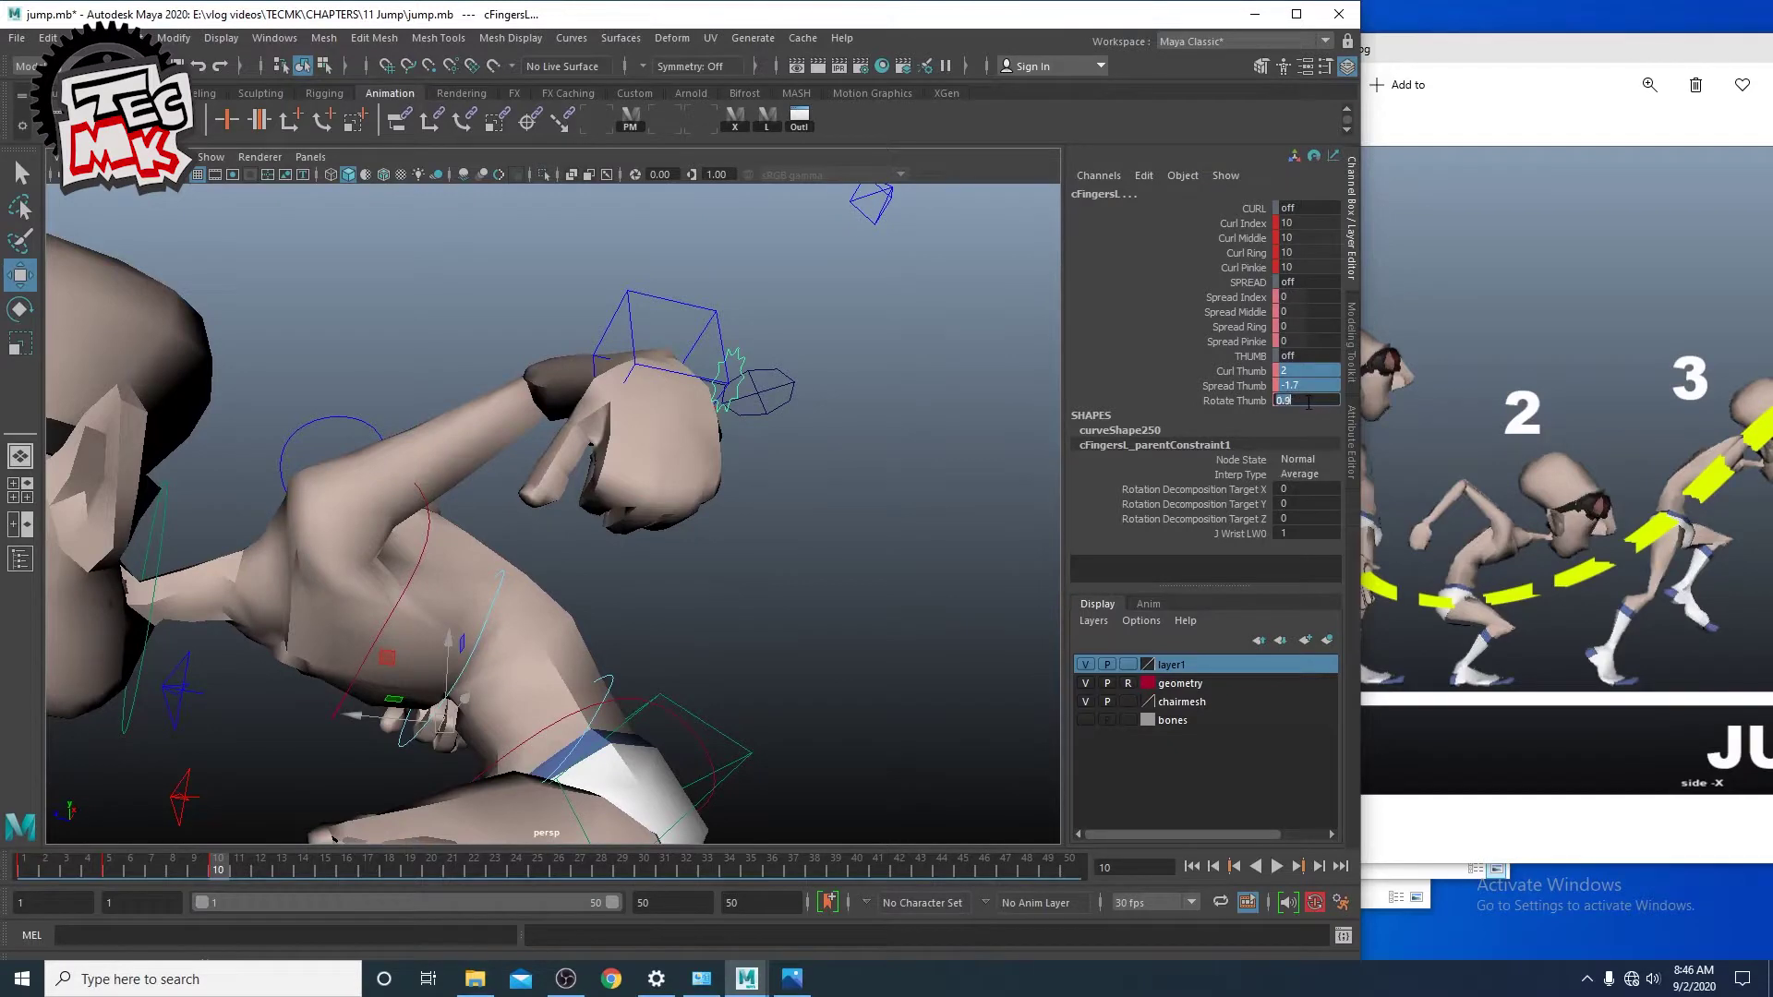
pyautogui.write('0')
pyautogui.press('Return')
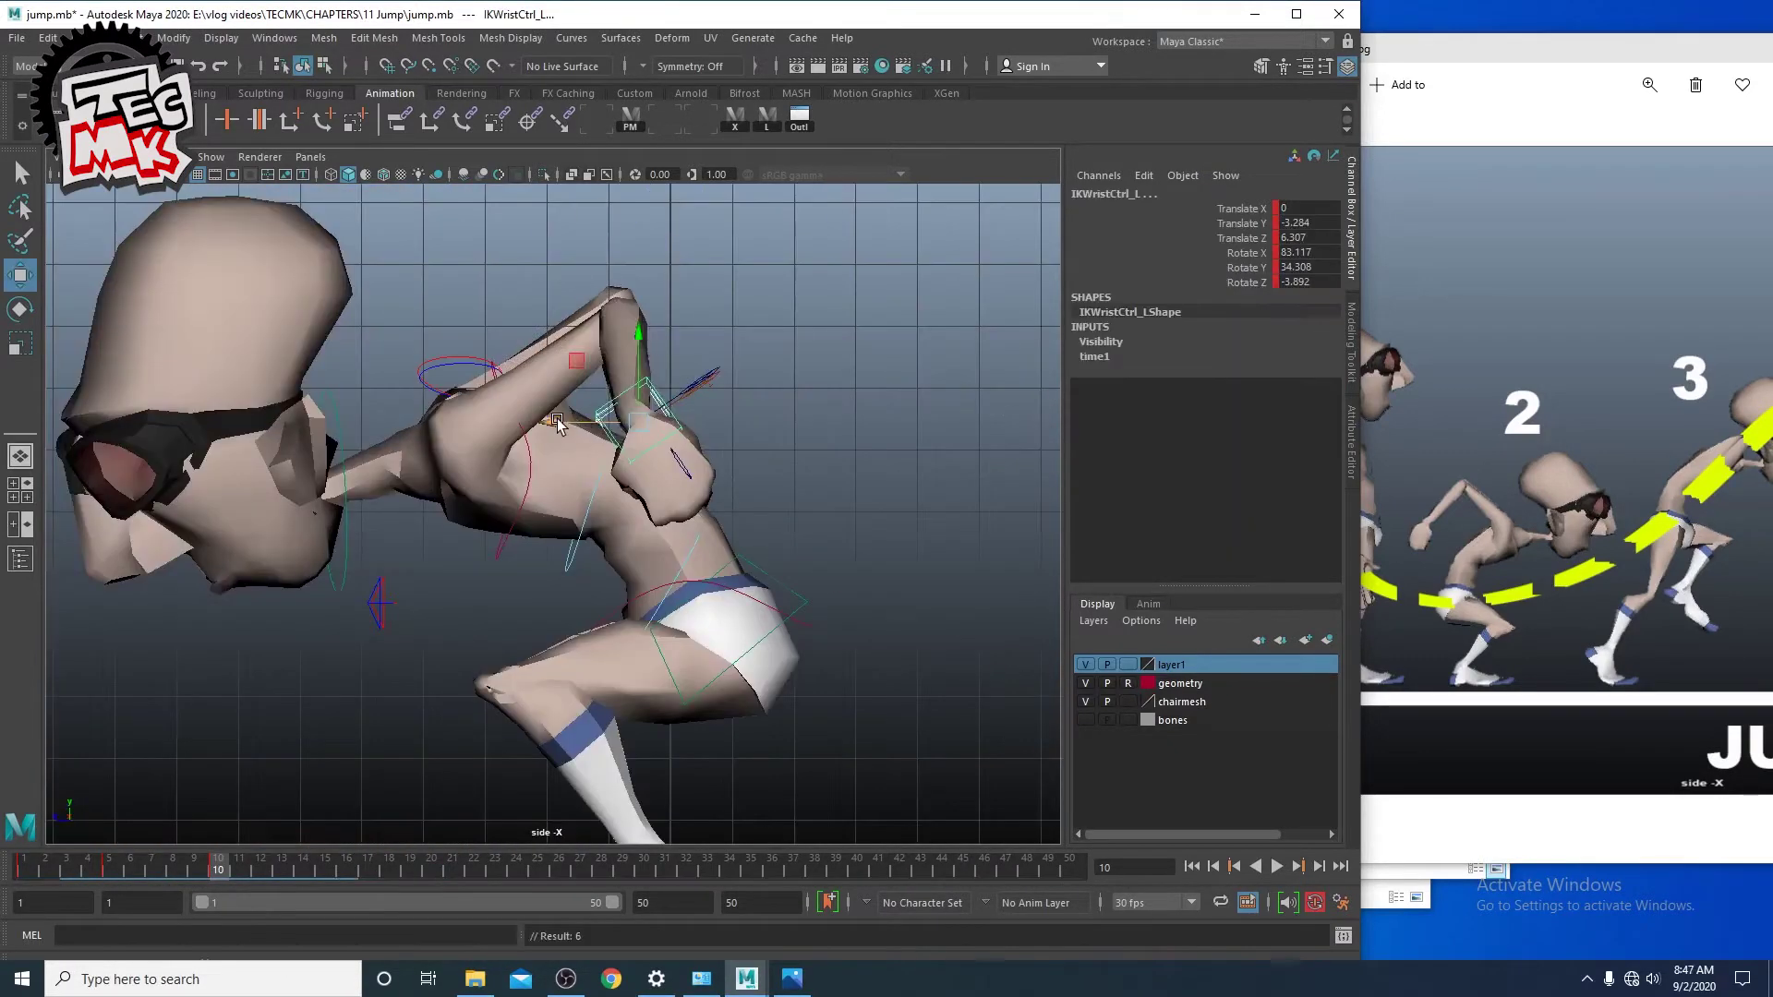
# Step: Raise the left wrist control behind the back and rotate both clavicle controls together to adjust the shoulders
pyautogui.moveTo(646, 392); pyautogui.dragTo(643, 355)
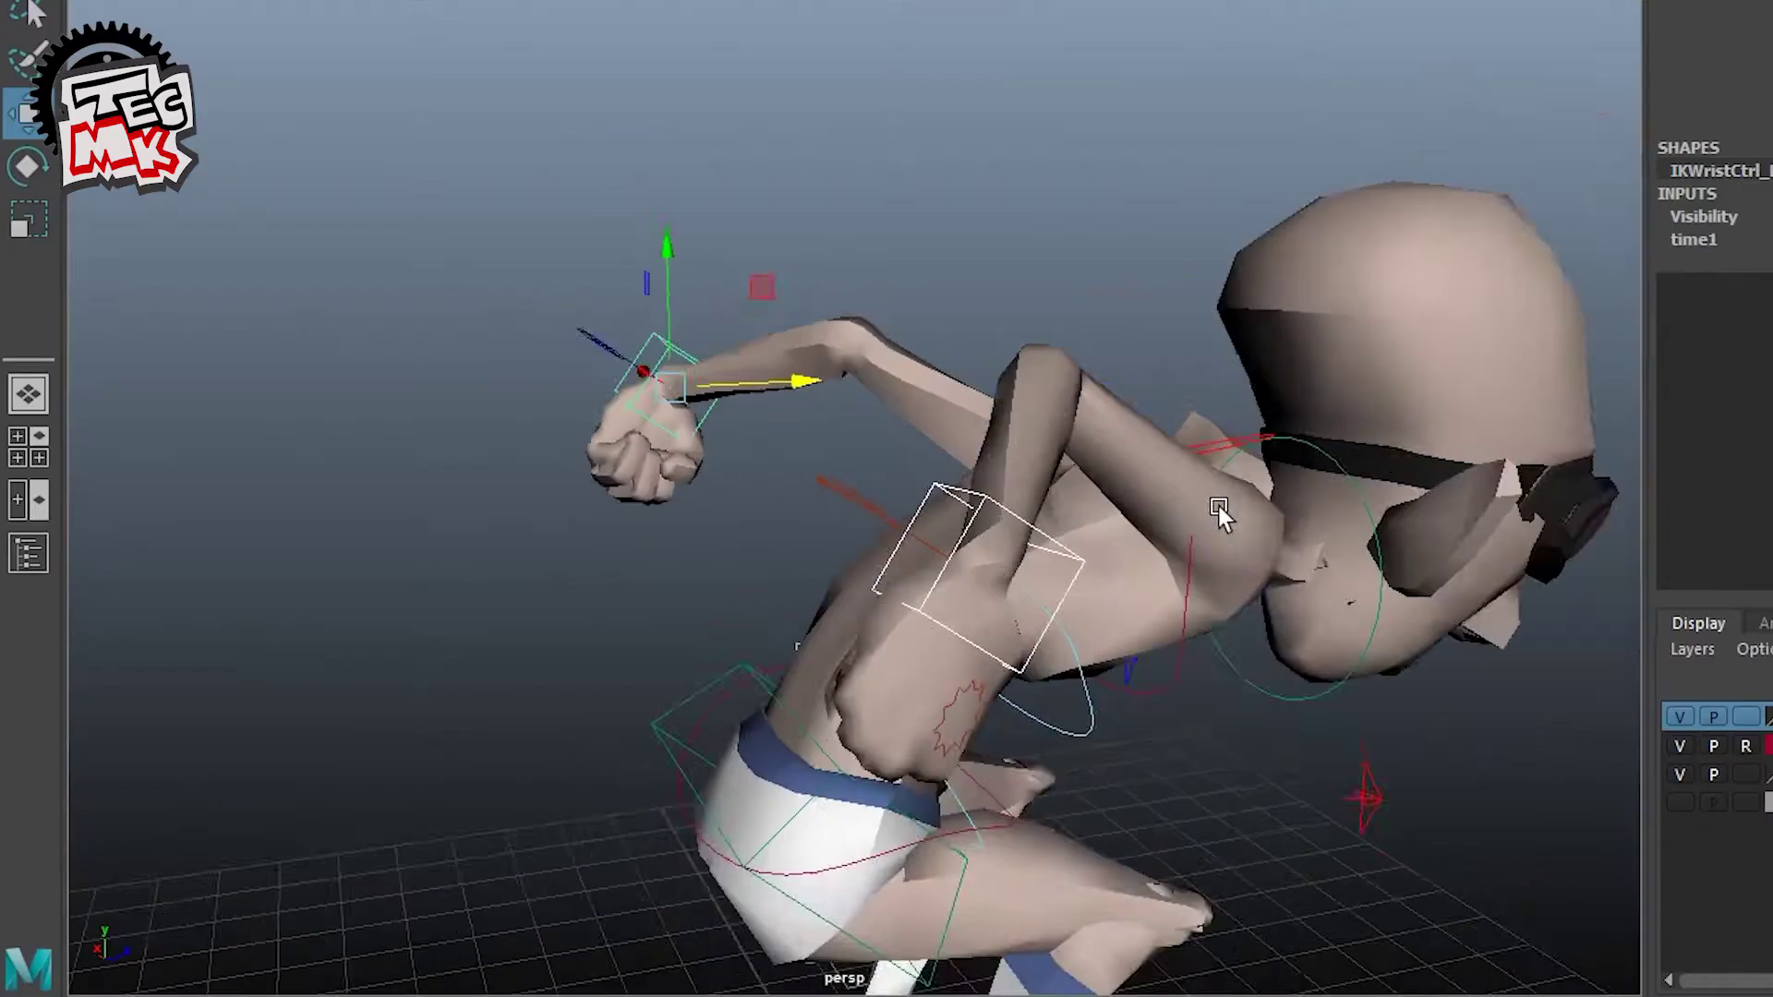
pyautogui.keyDown('alt'); pyautogui.moveTo(1219, 506); pyautogui.dragTo(1099, 349); pyautogui.keyUp('alt')
pyautogui.click(1072, 259)
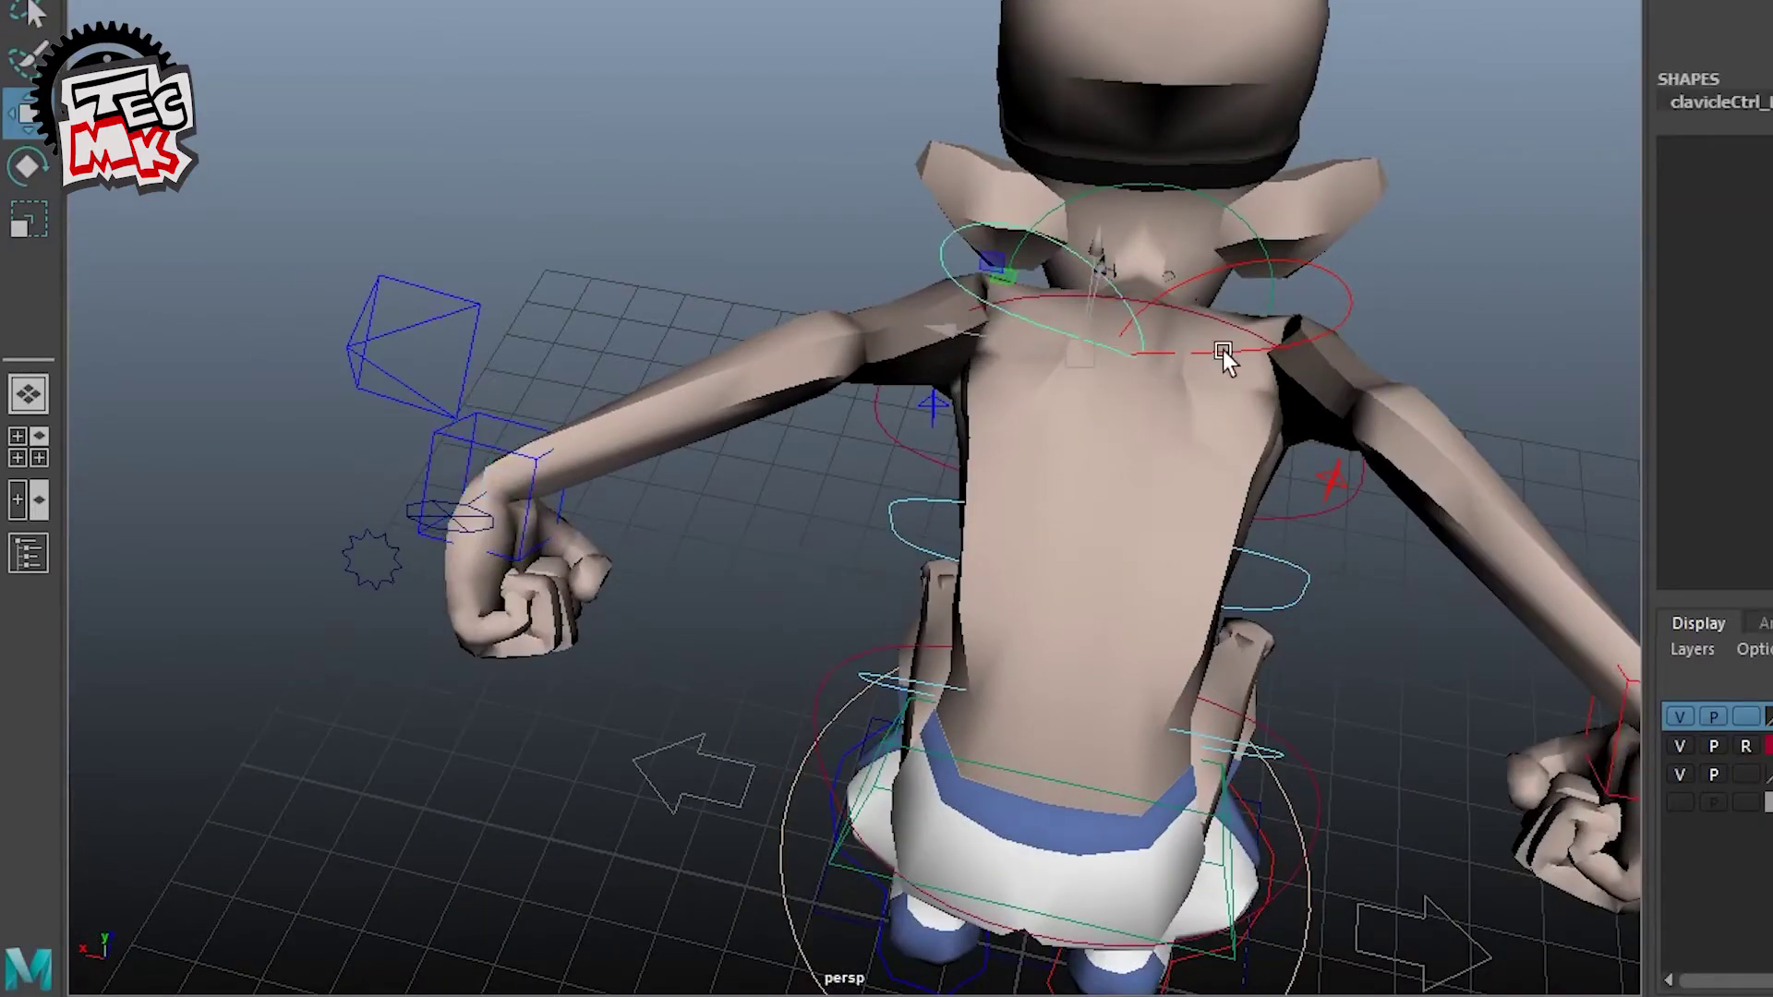
pyautogui.keyDown('shift'); pyautogui.click(1324, 269); pyautogui.keyUp('shift')
pyautogui.keyDown('alt'); pyautogui.moveTo(1324, 269); pyautogui.dragTo(1337, 405); pyautogui.keyUp('alt')
pyautogui.keyDown('alt'); pyautogui.moveTo(1337, 404); pyautogui.dragTo(1139, 588, button='middle'); pyautogui.keyUp('alt')
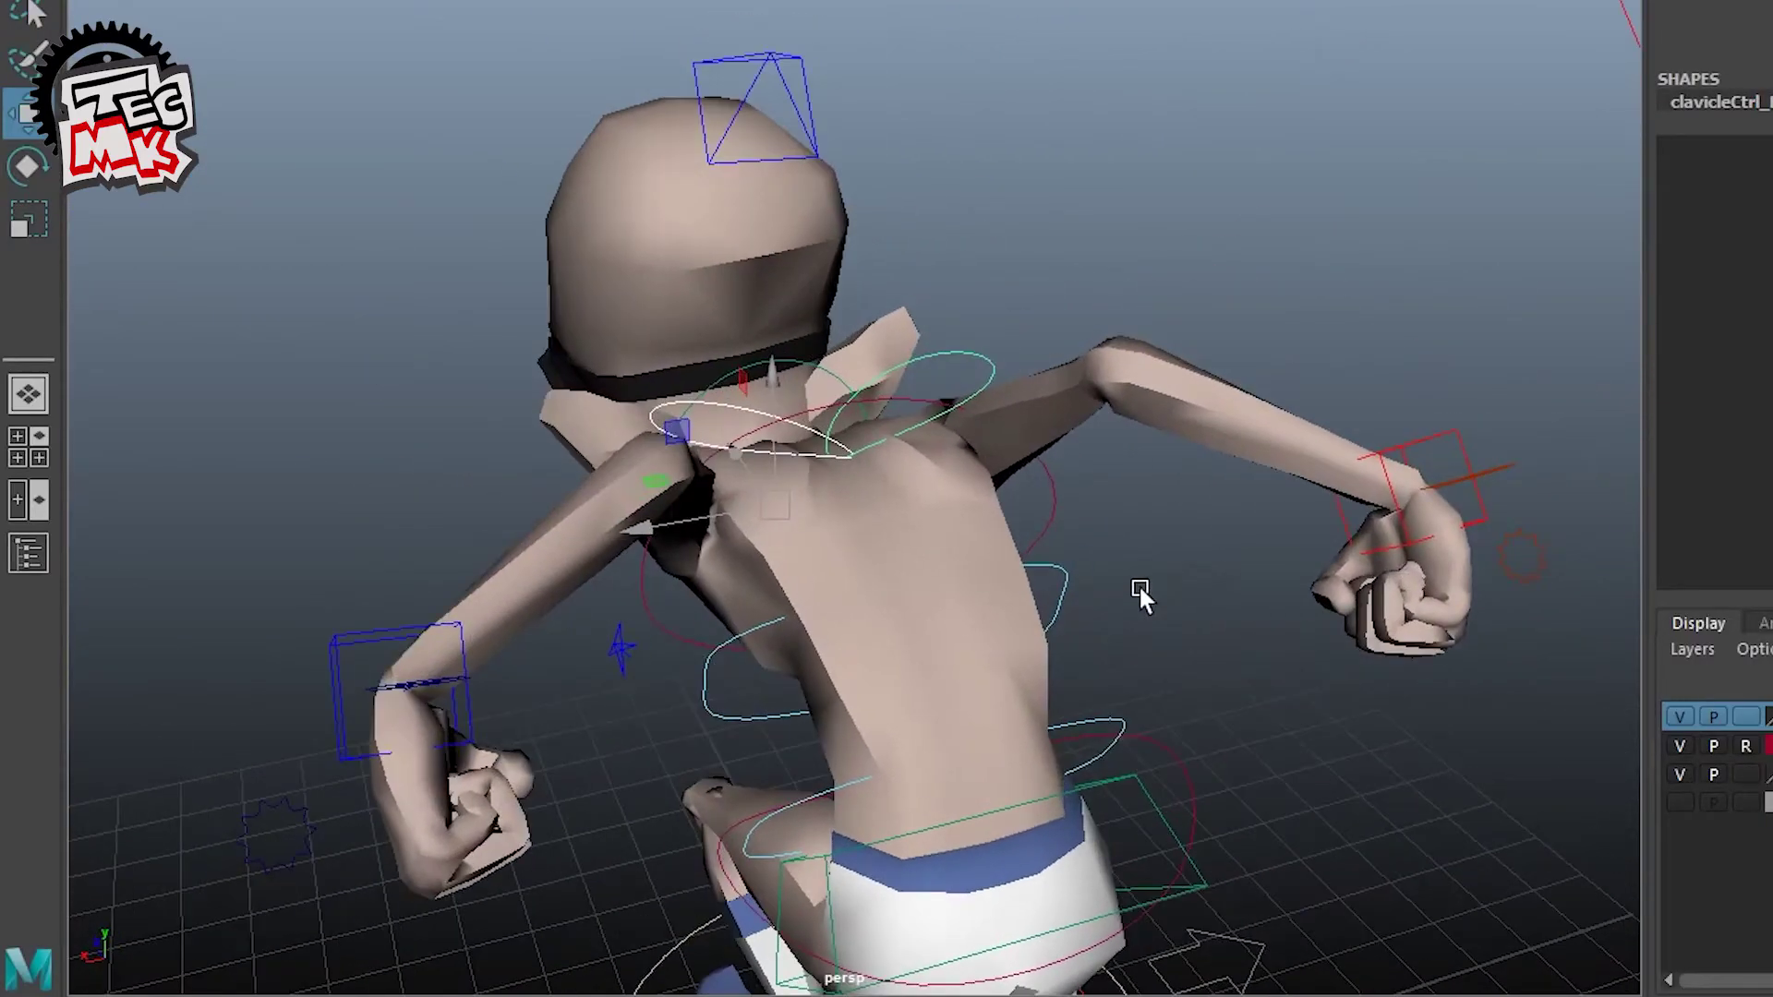
pyautogui.scroll(3, 1140, 587)
pyautogui.keyDown('alt'); pyautogui.moveTo(1016, 577); pyautogui.dragTo(1127, 560); pyautogui.keyUp('alt')
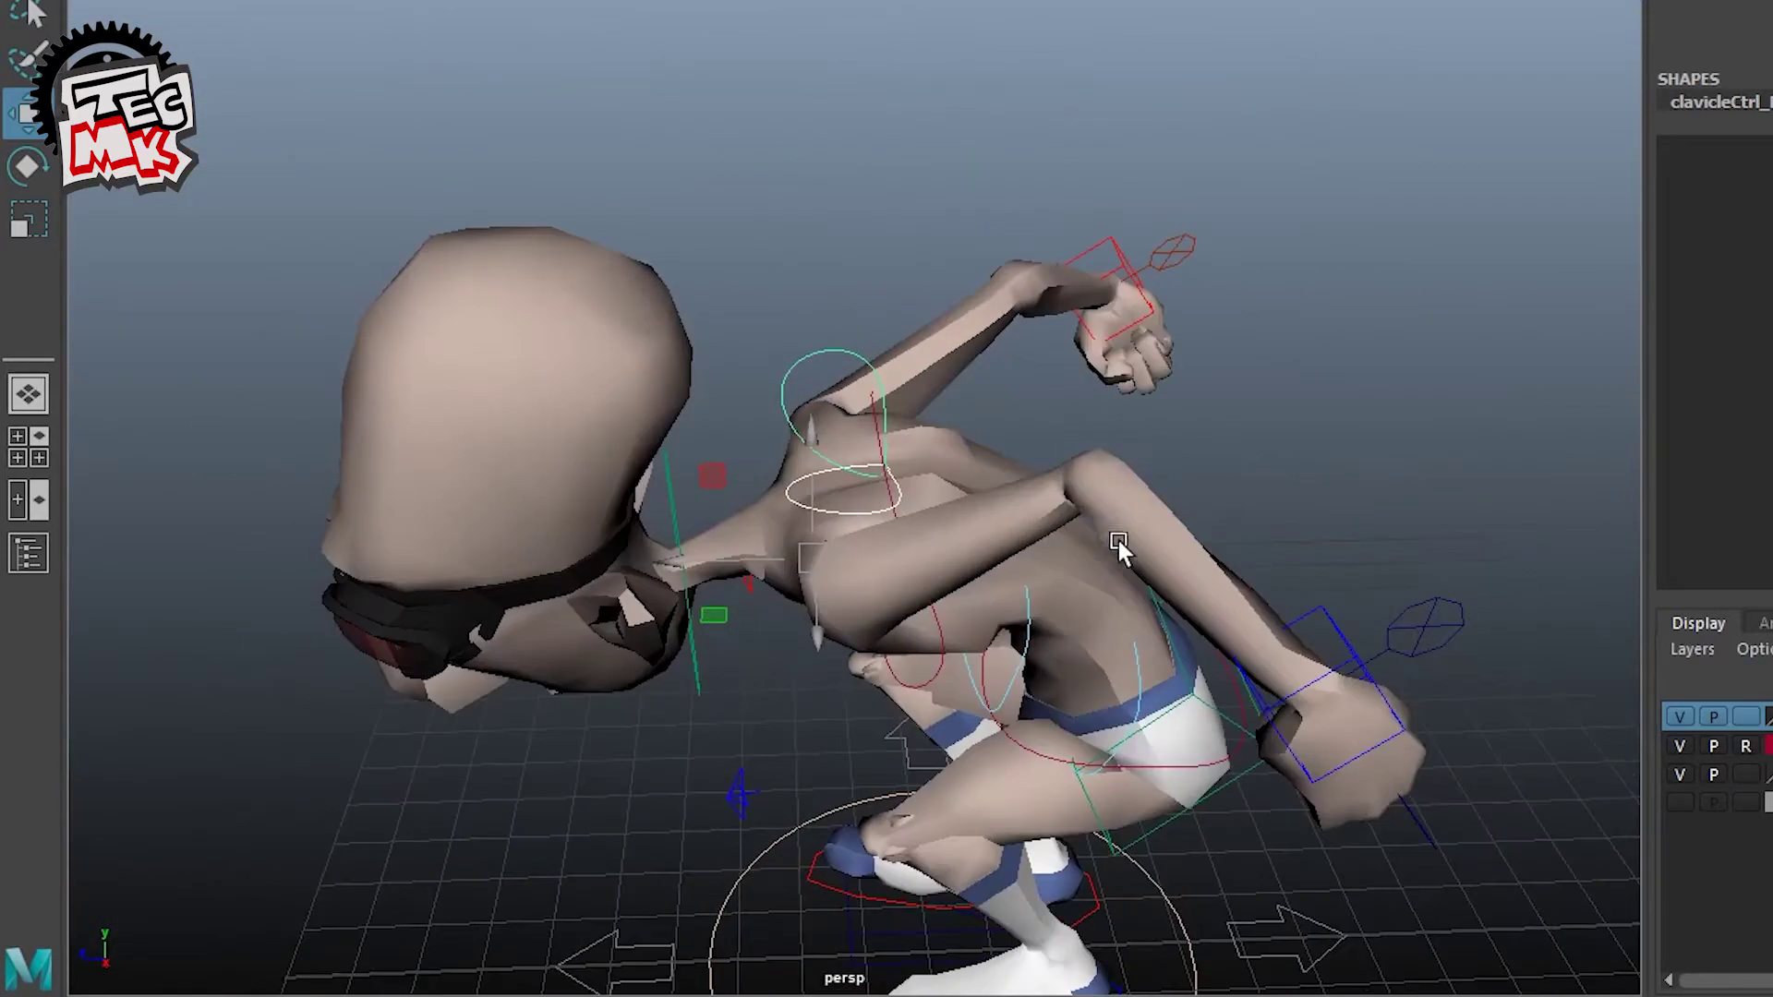
pyautogui.press('e')
pyautogui.moveTo(787, 579); pyautogui.dragTo(870, 617)
pyautogui.moveTo(870, 617); pyautogui.dragTo(656, 535)
# Step: Rotate both wrist controls together about X to about 52 degrees
pyautogui.click(1311, 450)
pyautogui.keyDown('shift'); pyautogui.click(656, 535); pyautogui.keyUp('shift')
pyautogui.keyDown('alt'); pyautogui.moveTo(706, 462); pyautogui.dragTo(804, 457, button='middle'); pyautogui.keyUp('alt')
pyautogui.moveTo(803, 457); pyautogui.dragTo(1201, 759)
pyautogui.scroll(-5, 929, 724)
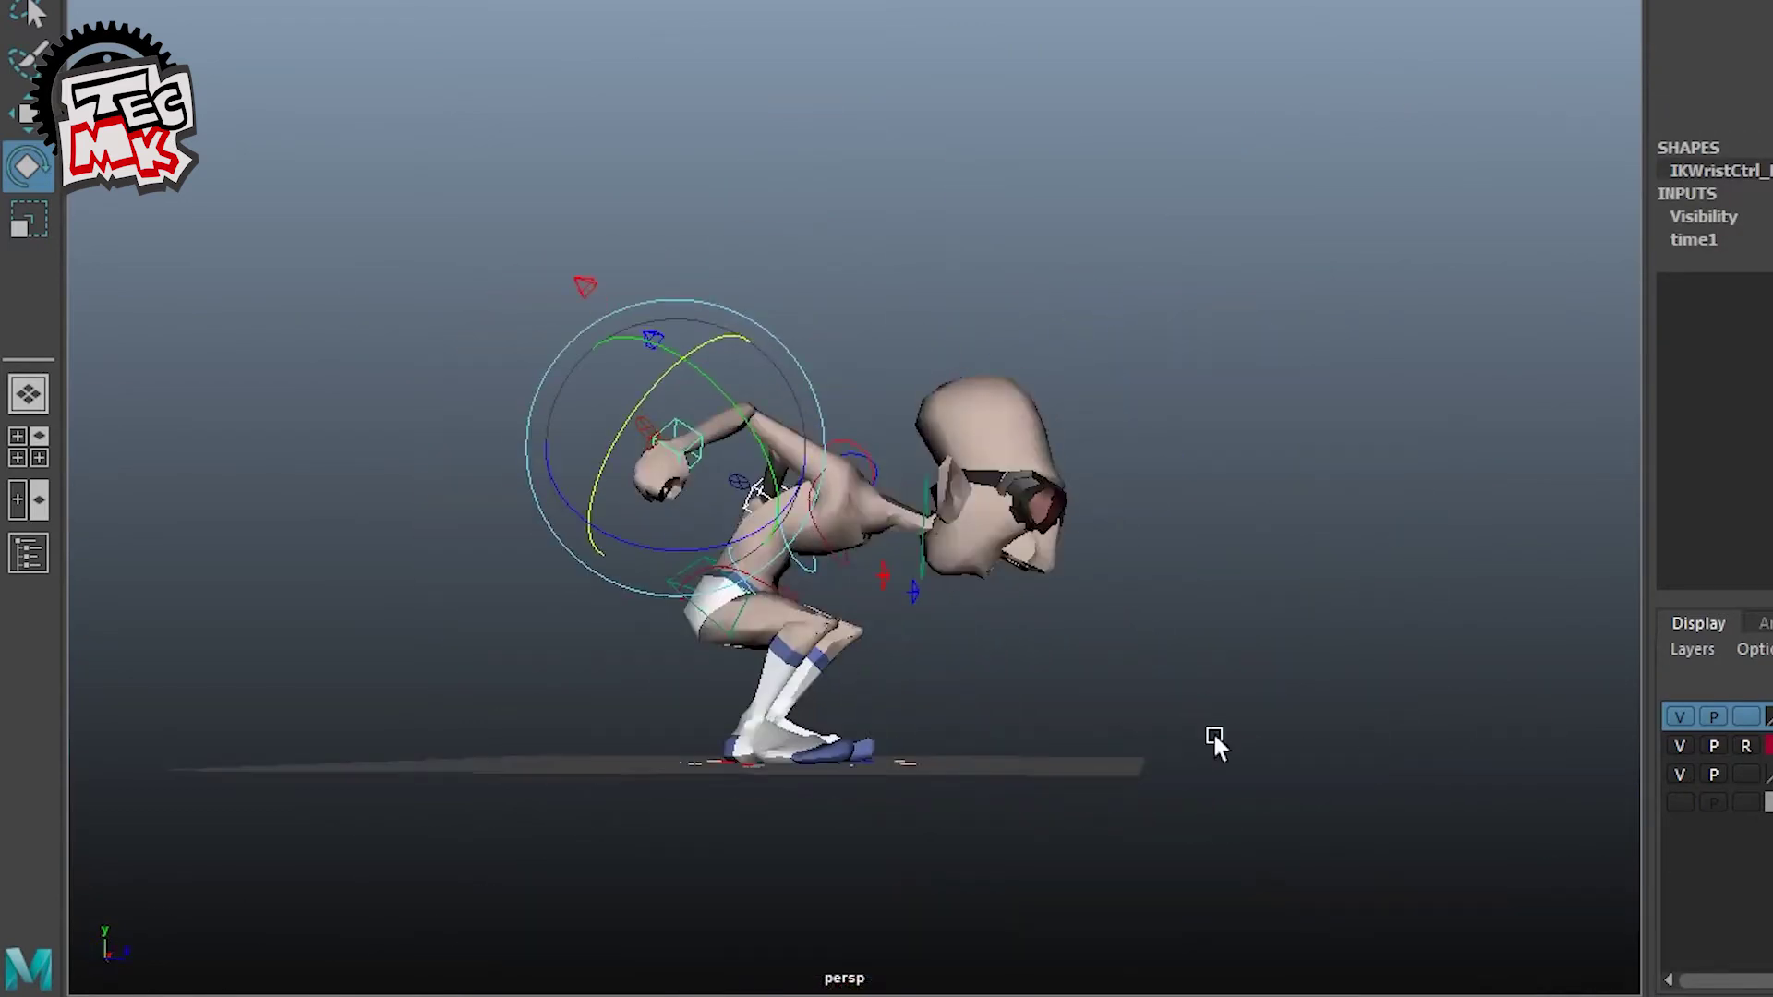
# Step: Rotate the neck control to adjust the tilt of the head in the crouch
pyautogui.scroll(4, 1200, 759)
pyautogui.click(935, 537)
pyautogui.moveTo(910, 642); pyautogui.dragTo(949, 657)
pyautogui.click(892, 707)
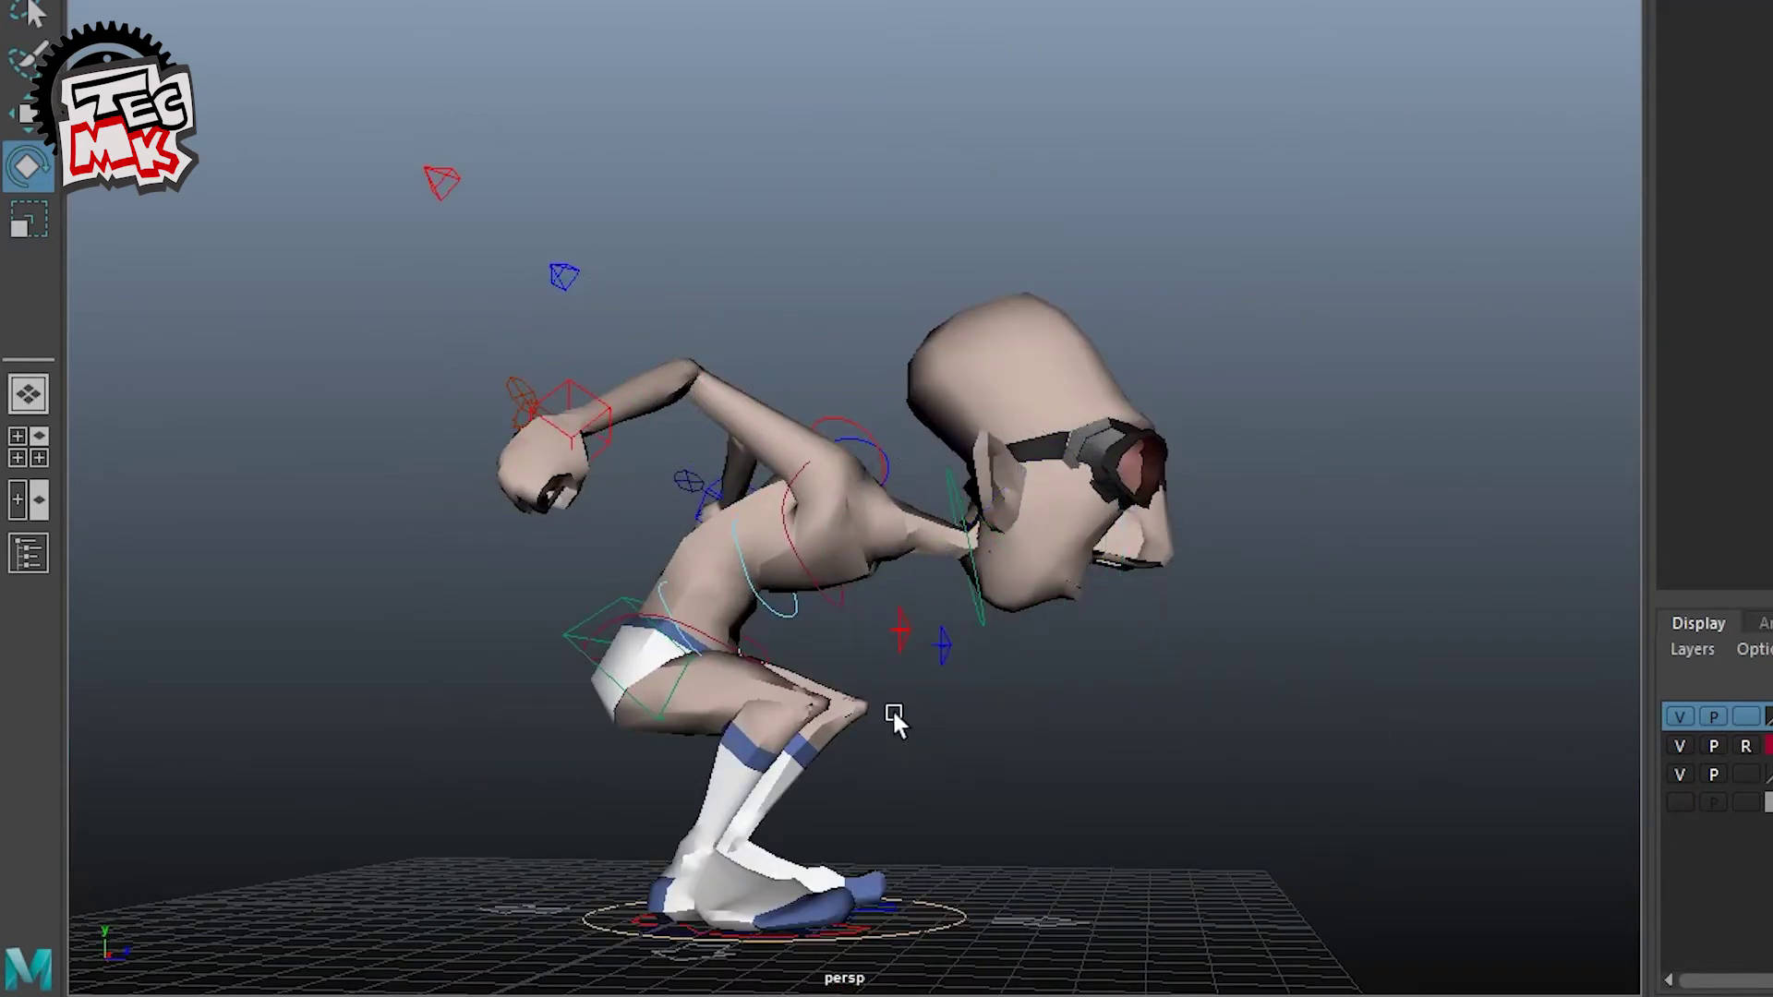
# Step: Rotate the spine and centre-of-gravity controls slightly back to lift the crouched torso, then select the neck control
pyautogui.click(793, 609)
pyautogui.moveTo(892, 591); pyautogui.dragTo(889, 569)
pyautogui.click(655, 720)
pyautogui.moveTo(806, 624); pyautogui.dragTo(804, 614)
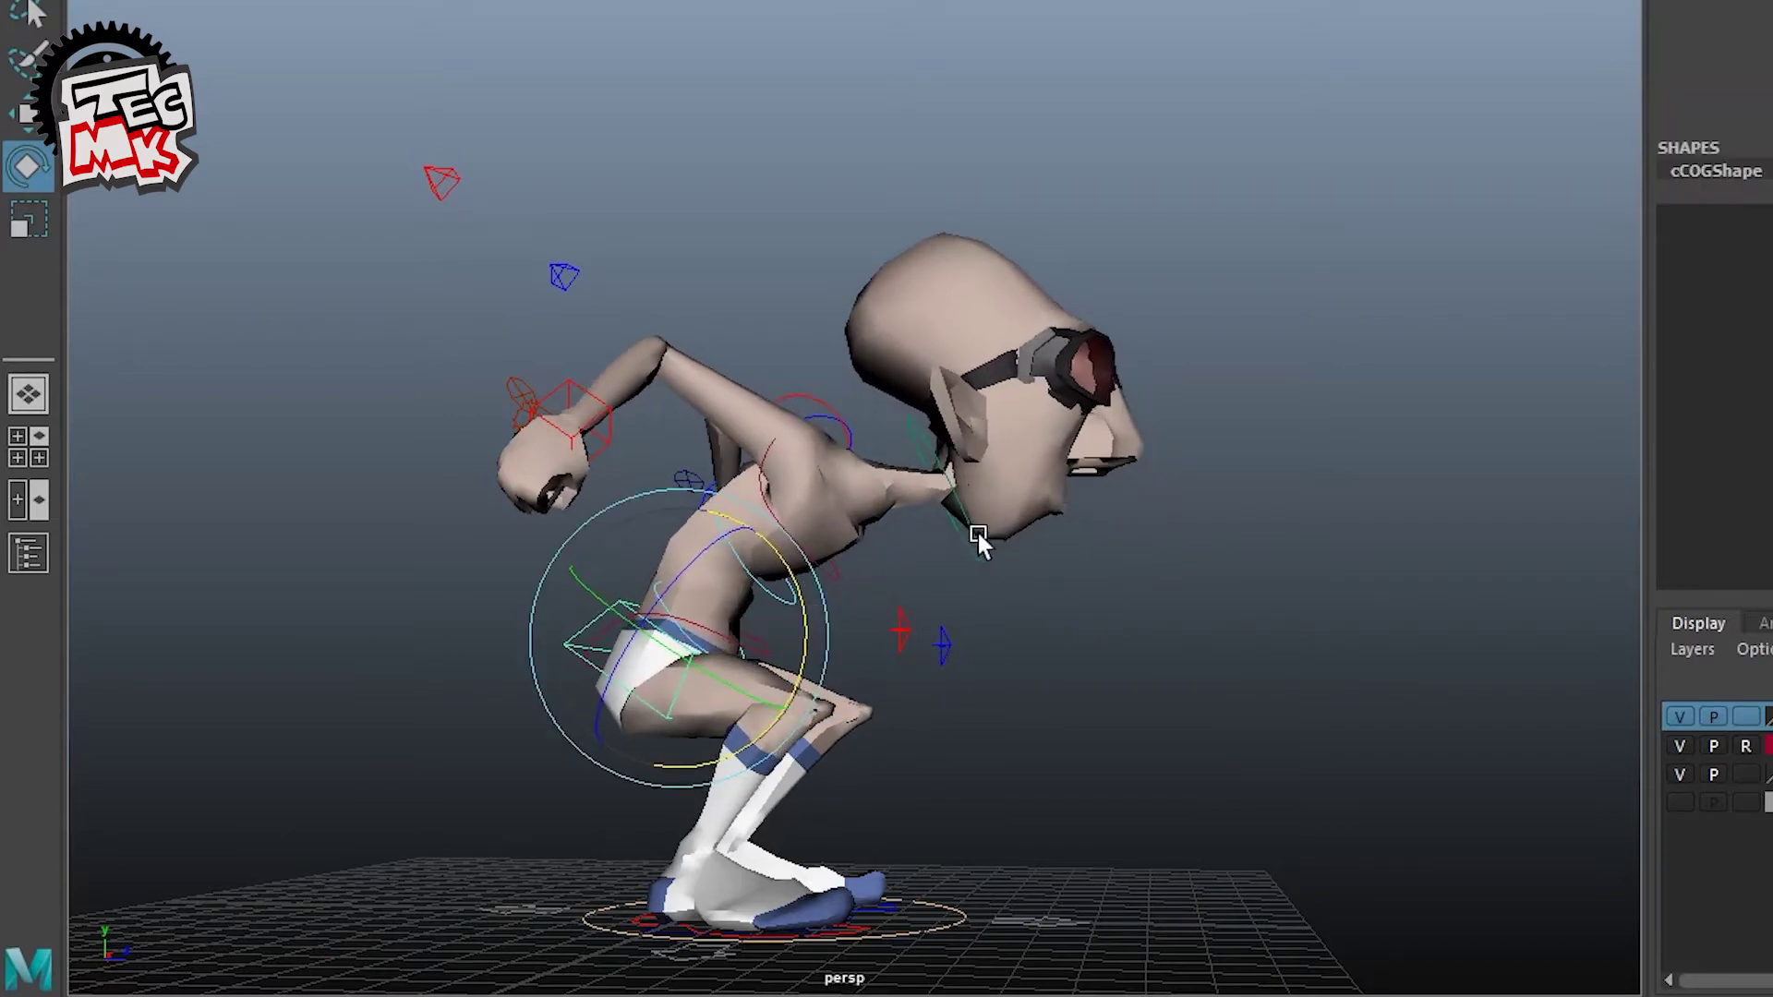
pyautogui.click(963, 552)
pyautogui.keyDown('alt'); pyautogui.moveTo(954, 685); pyautogui.dragTo(773, 750); pyautogui.keyUp('alt')
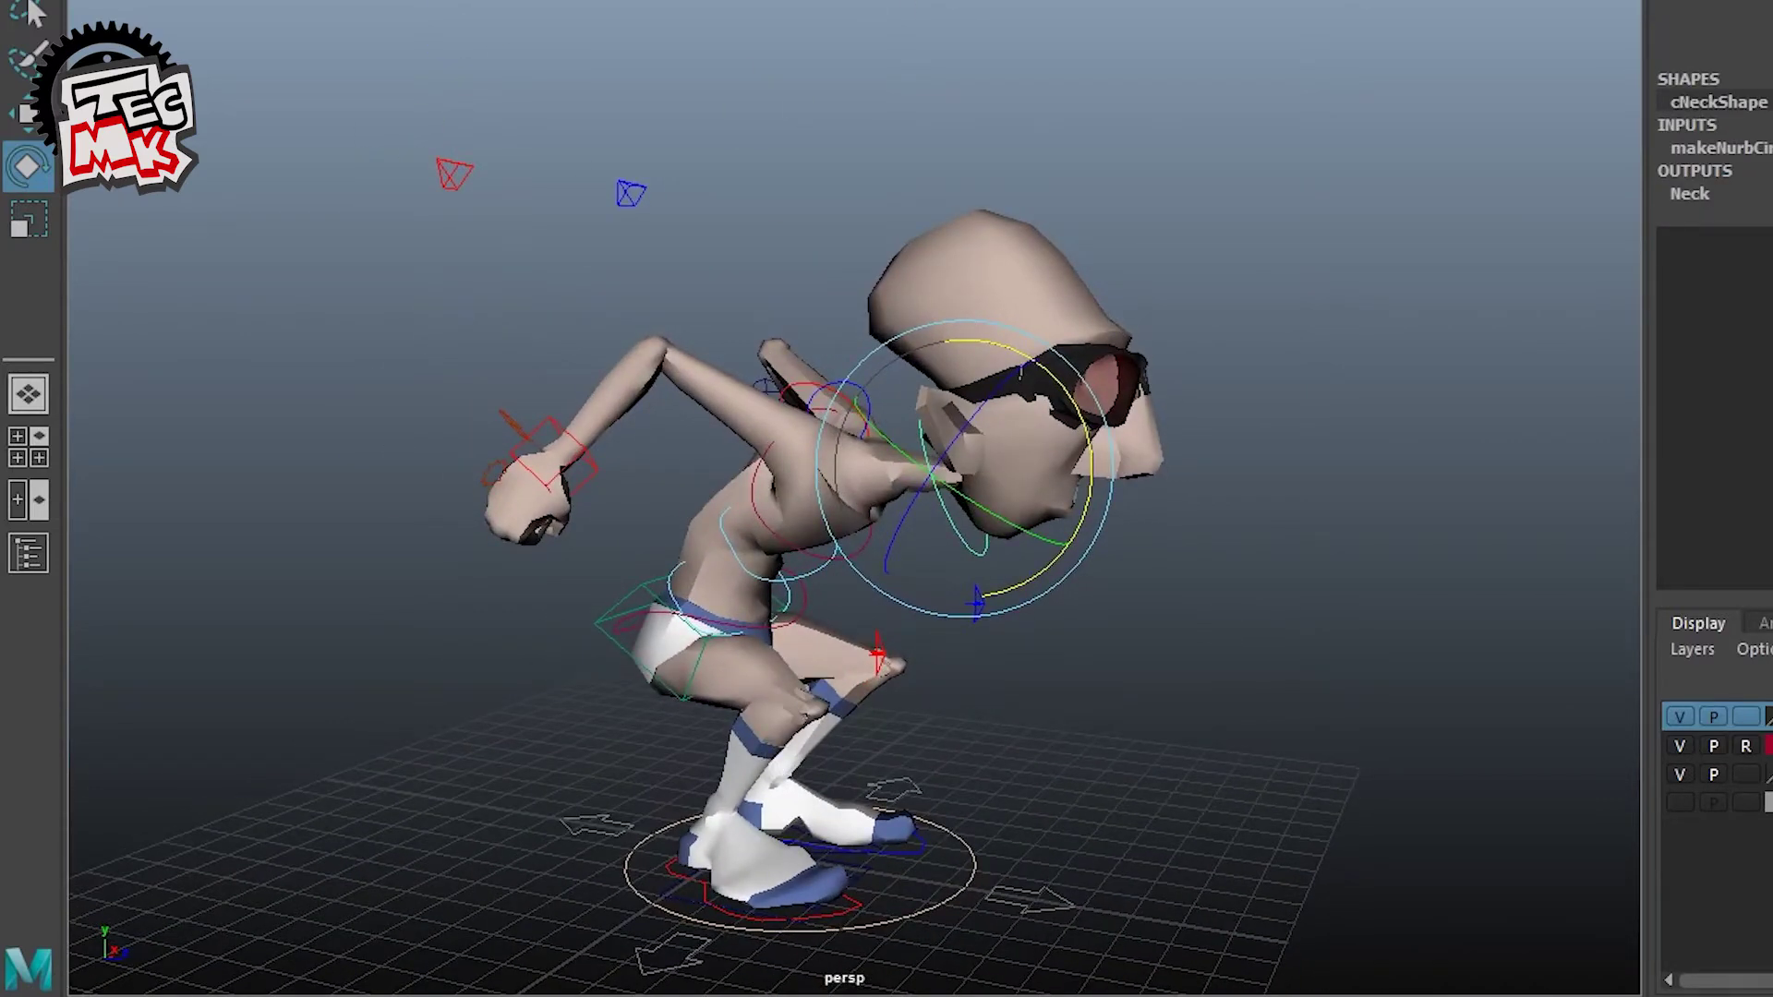
pyautogui.click(912, 390)
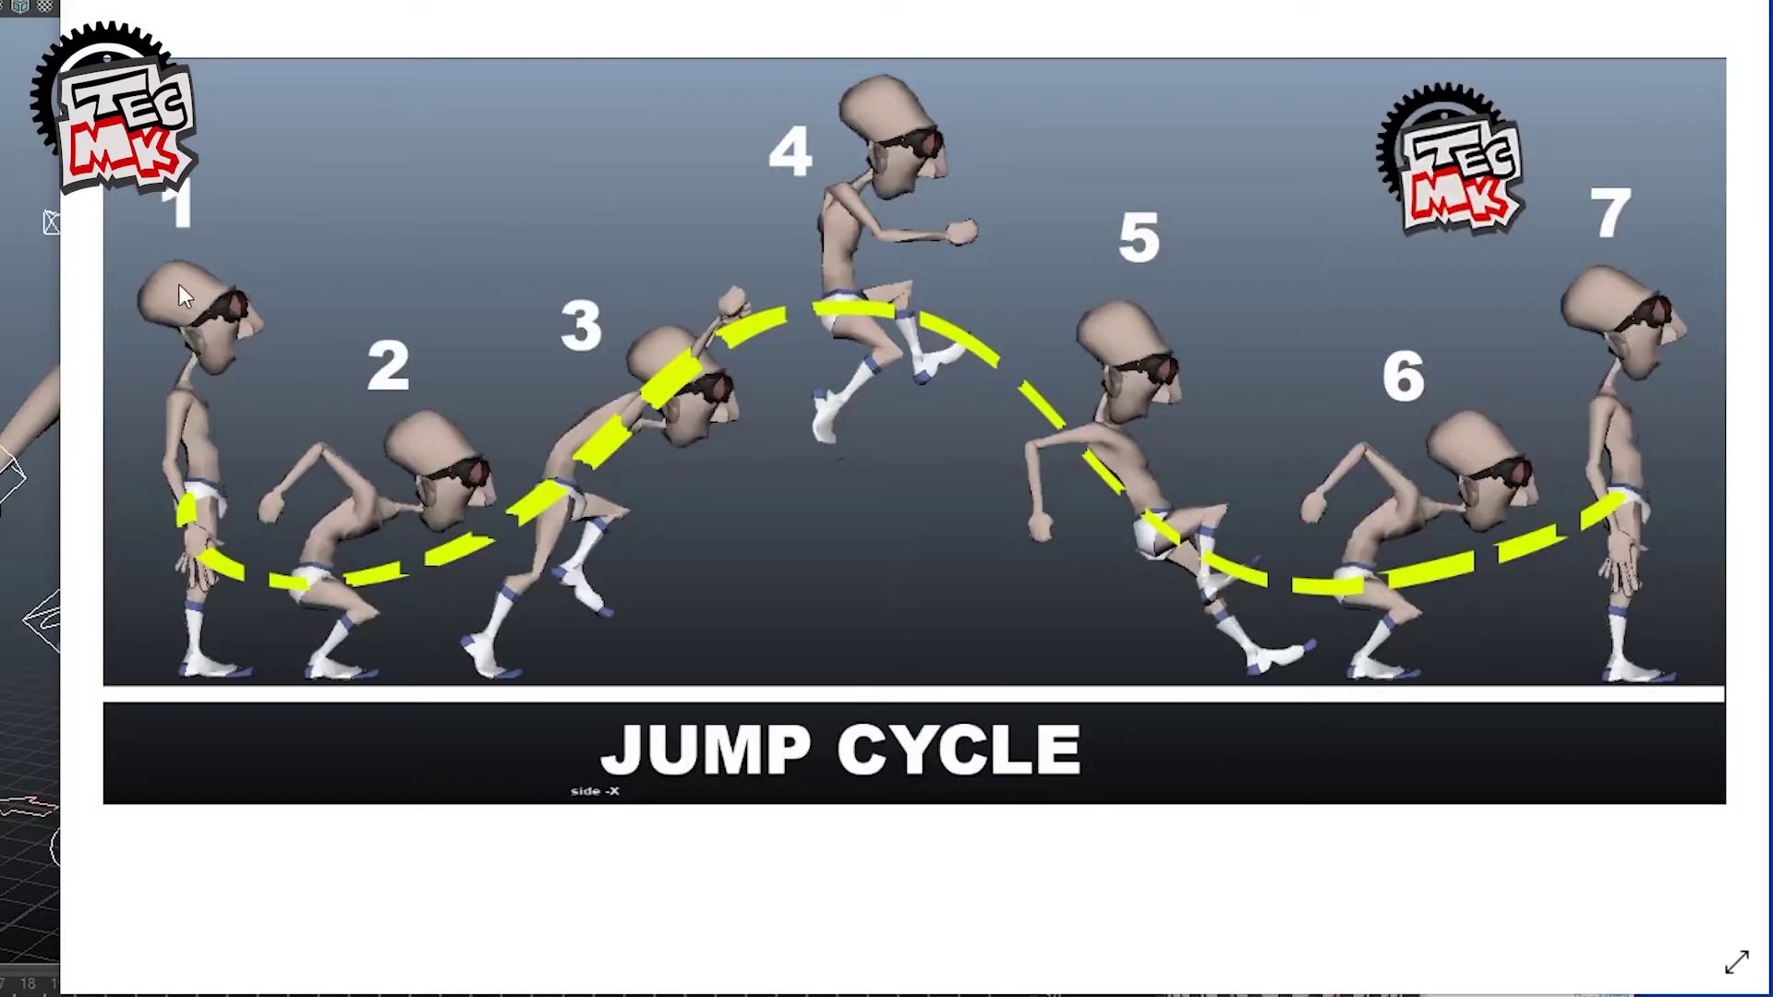
# Step: Mark poses 1, 2, 6 and 7 of the jump cycle reference with orange check marks and draw a horizontal line along the ground
pyautogui.moveTo(153, 236)
pyautogui.mouseDown()
pyautogui.moveTo(194, 247)
pyautogui.moveTo(271, 198)
pyautogui.mouseUp()
pyautogui.moveTo(353, 386); pyautogui.dragTo(454, 345)
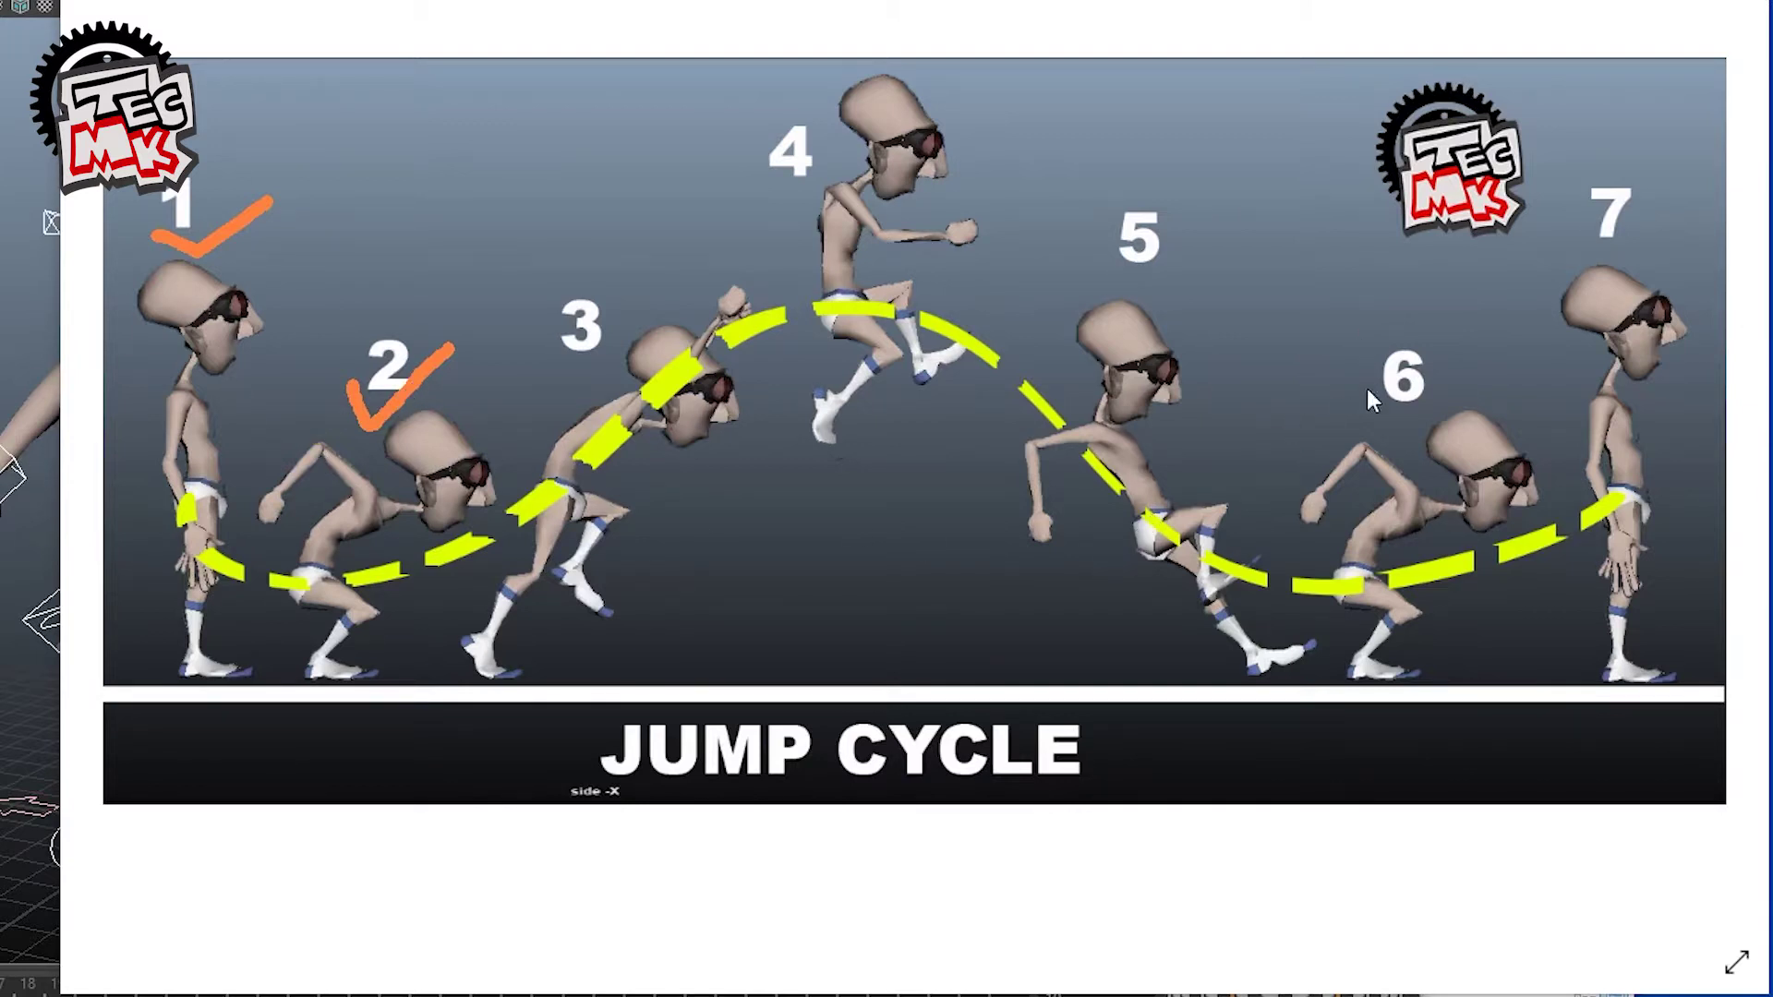
pyautogui.moveTo(1368, 363)
pyautogui.mouseDown()
pyautogui.moveTo(1455, 407)
pyautogui.moveTo(1486, 355)
pyautogui.mouseUp()
pyautogui.moveTo(1559, 259)
pyautogui.mouseDown()
pyautogui.moveTo(1625, 272)
pyautogui.moveTo(1729, 194)
pyautogui.mouseUp()
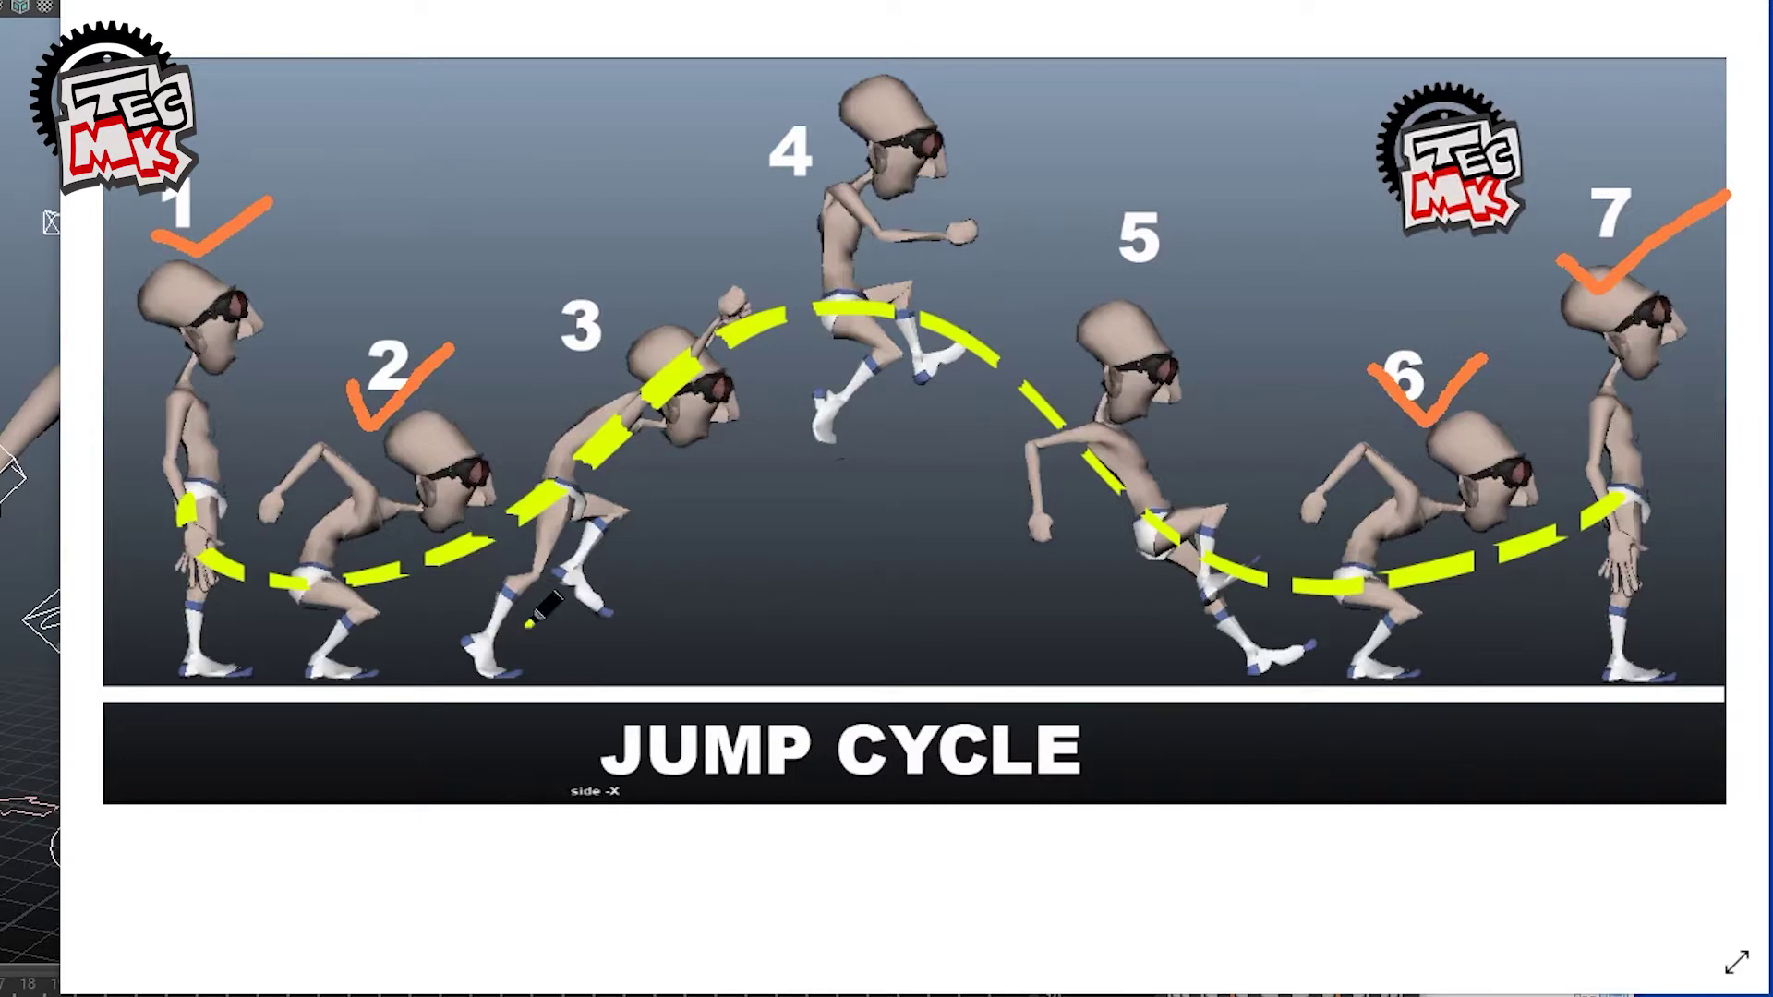
pyautogui.moveTo(681, 631)
pyautogui.mouseDown()
pyautogui.moveTo(678, 248)
pyautogui.moveTo(707, 139)
pyautogui.moveTo(730, 614)
pyautogui.moveTo(850, 441)
pyautogui.moveTo(1205, 205)
pyautogui.moveTo(1457, 305)
pyautogui.moveTo(1641, 577)
pyautogui.moveTo(1642, 630)
pyautogui.moveTo(1544, 632)
pyautogui.mouseUp()
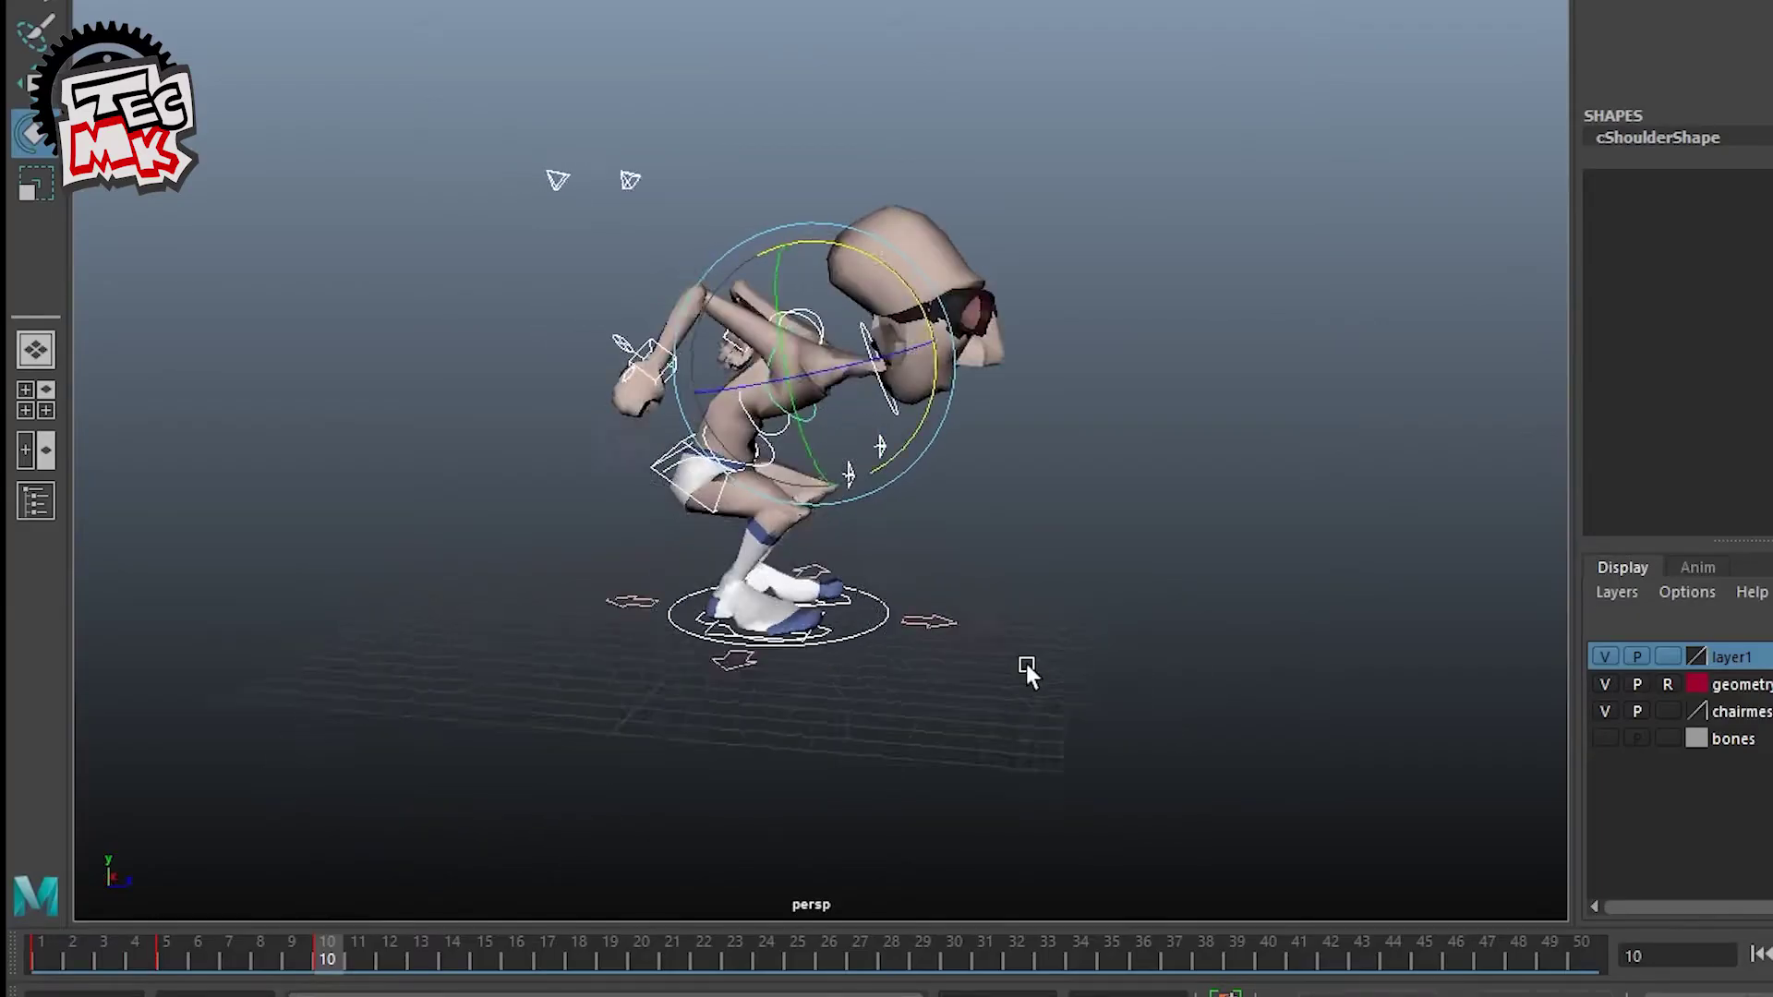
# Step: Advance the timeline from frame 10 to frame 15 to start the third jump pose
pyautogui.moveTo(325, 961); pyautogui.dragTo(477, 977)
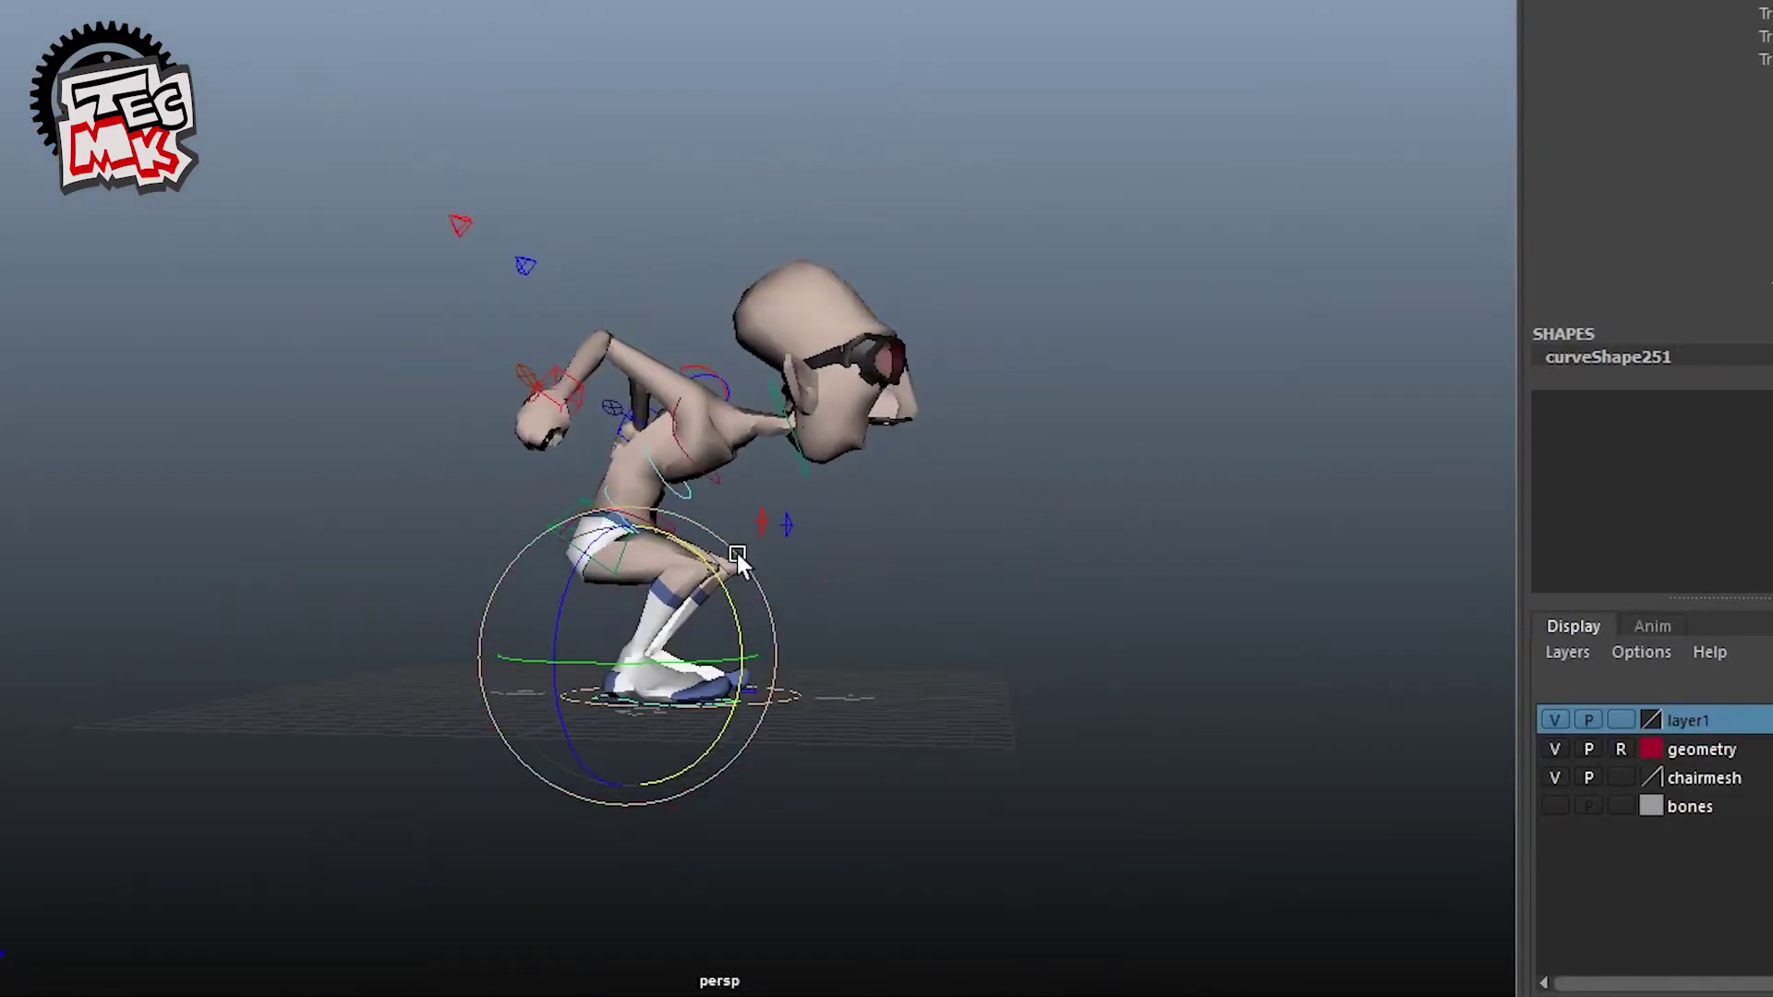
pyautogui.press('q')
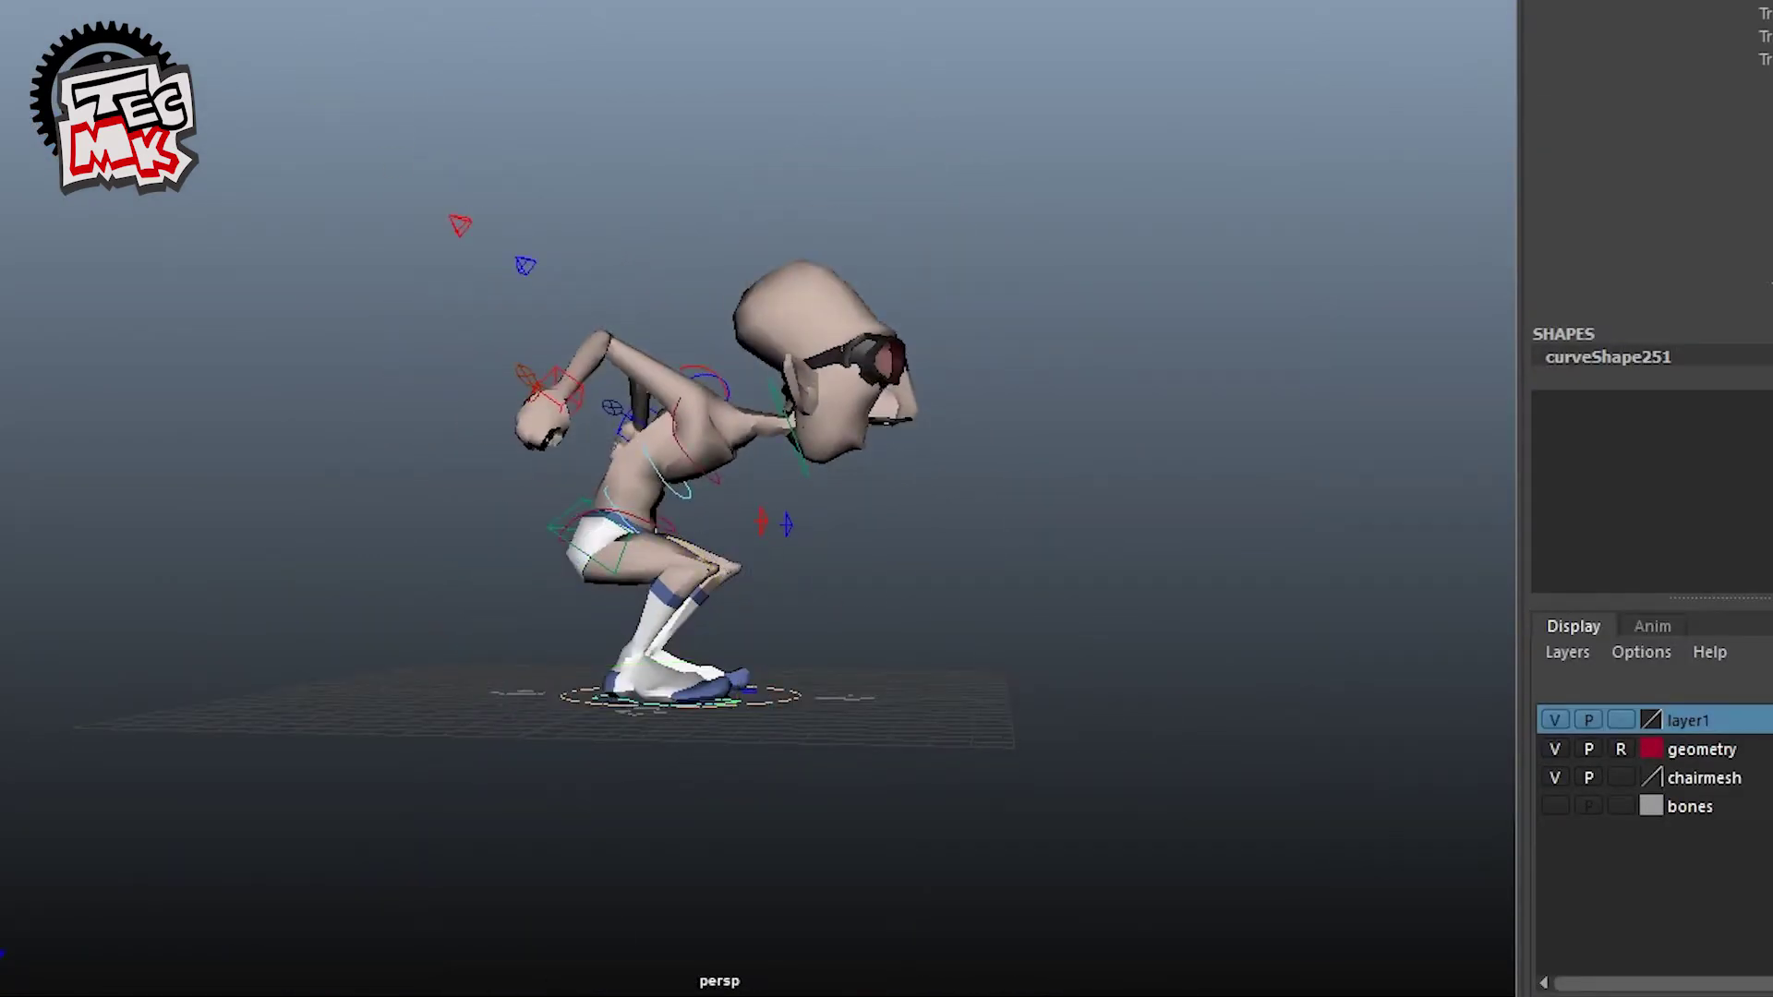
pyautogui.press('e')
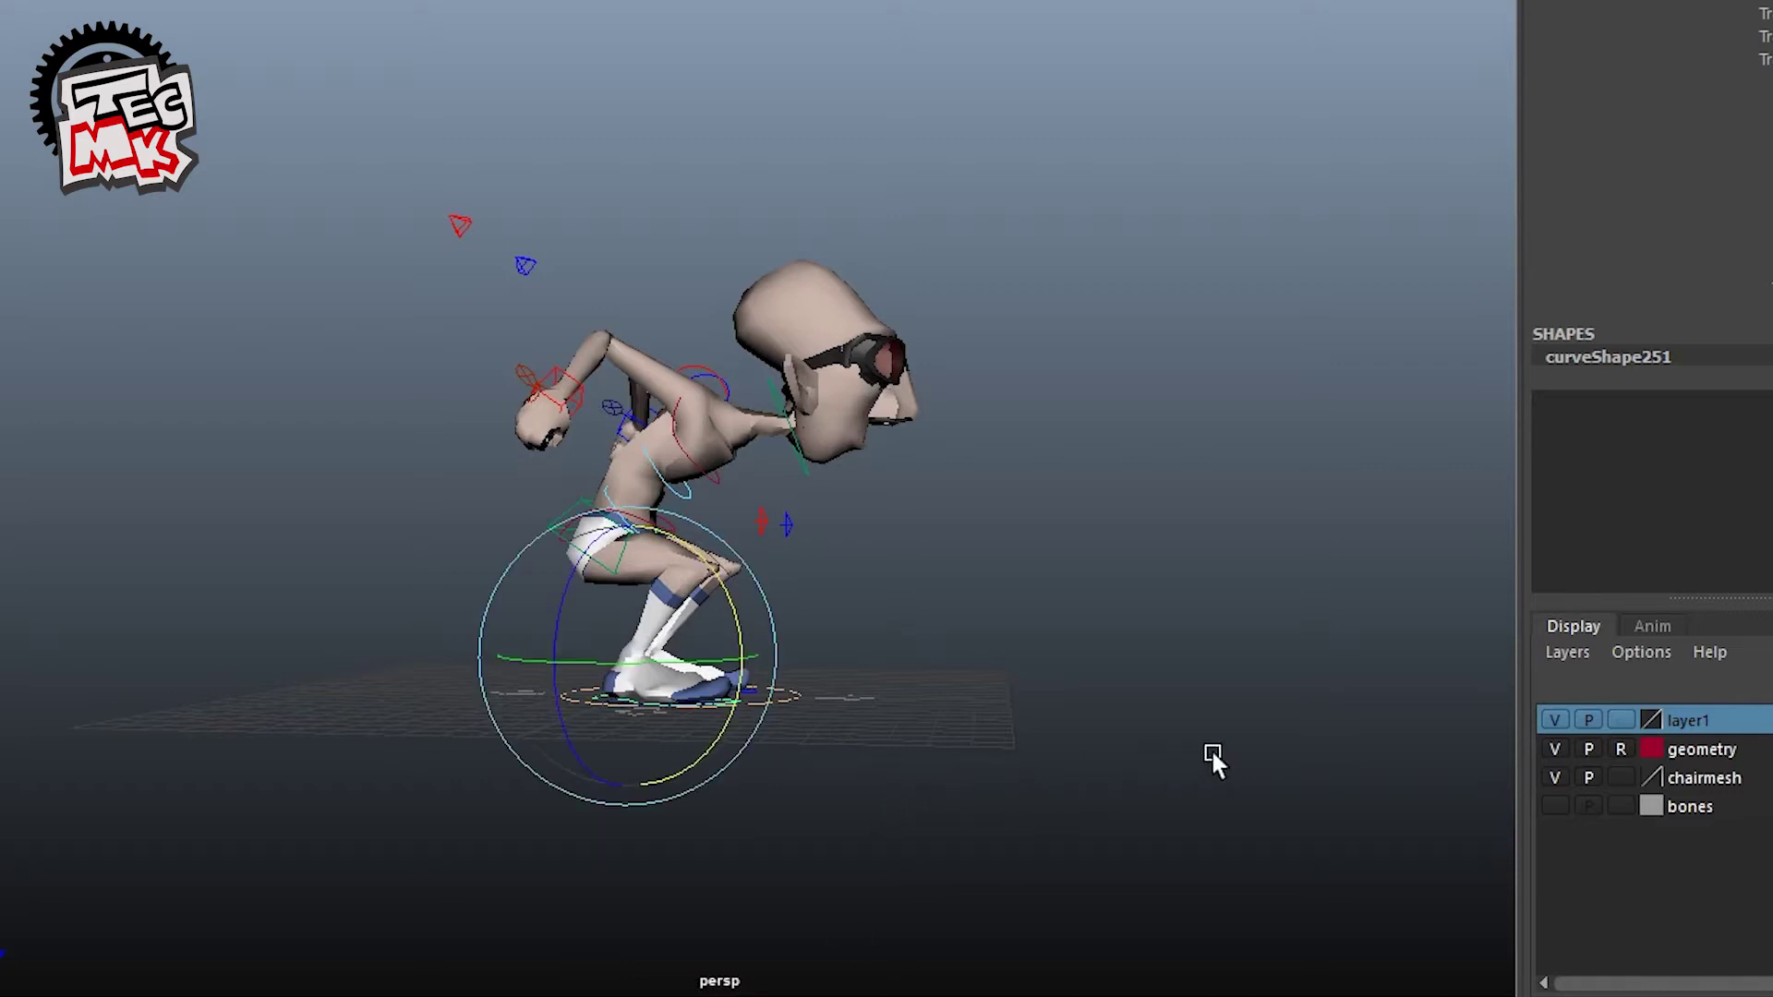
# Step: Select the wrist, foot, knee and elbow controls together with the centre-of-gravity control for moving
pyautogui.keyDown('alt'); pyautogui.moveTo(1058, 760); pyautogui.dragTo(899, 781); pyautogui.keyUp('alt')
pyautogui.scroll(5, 792, 844)
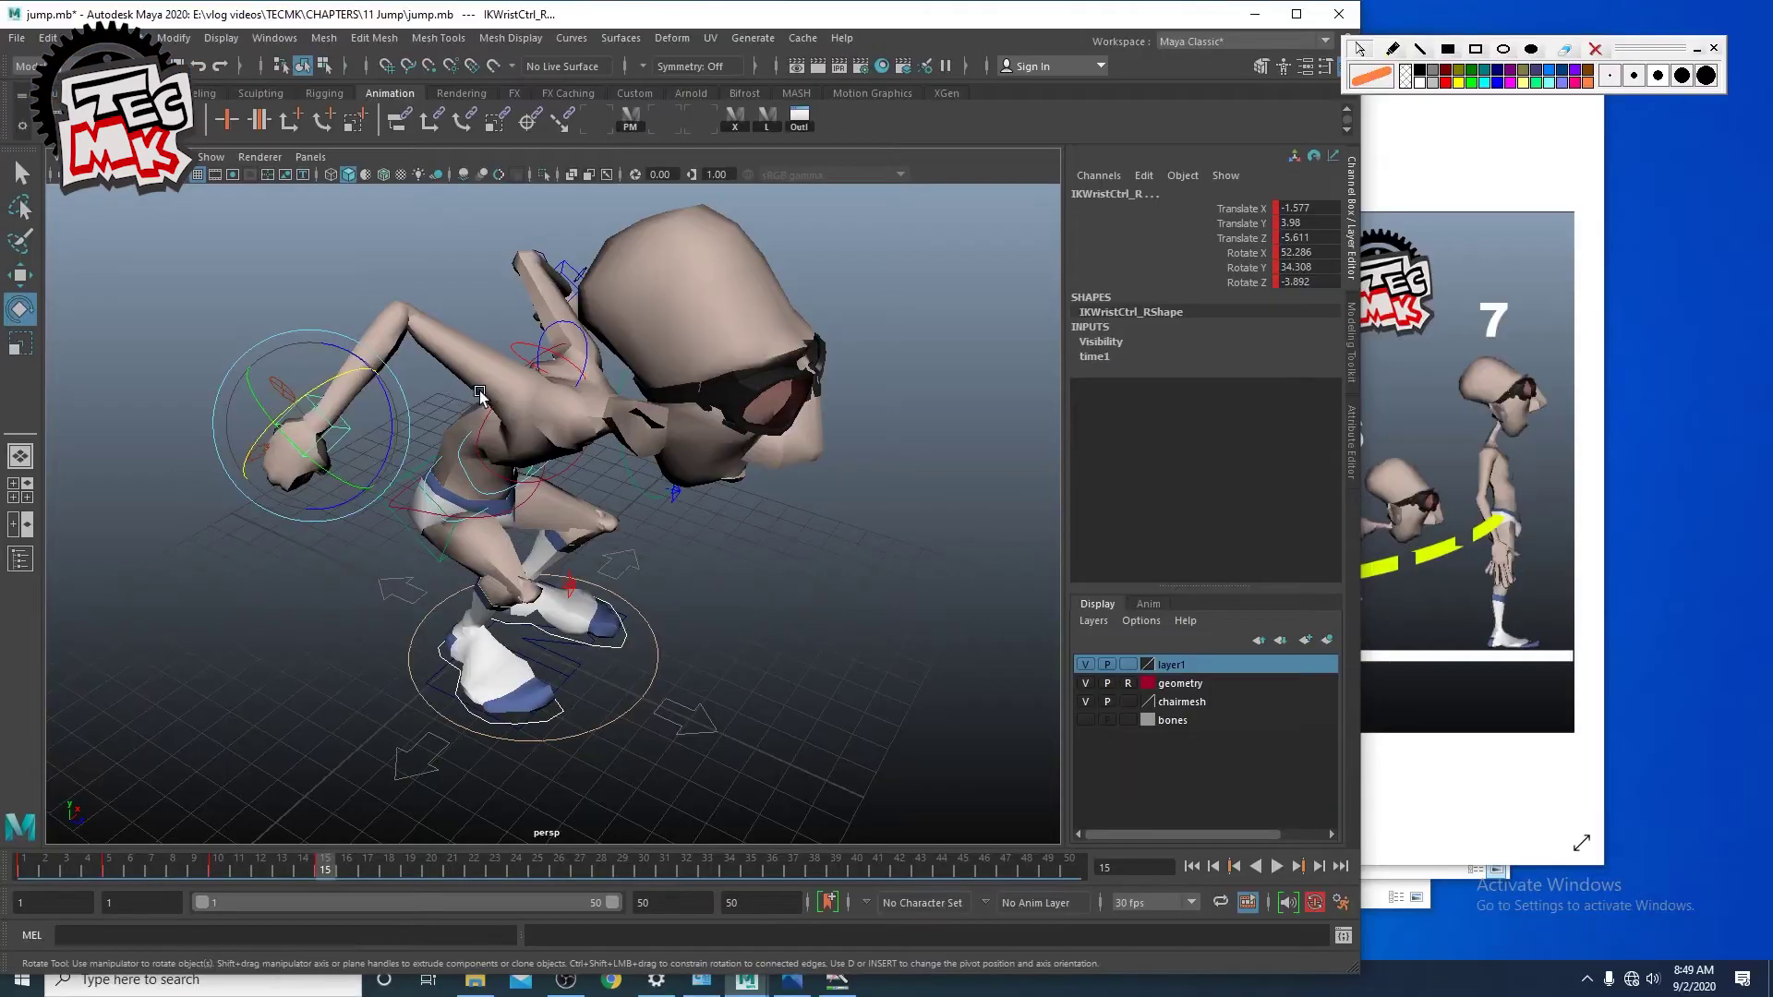
pyautogui.keyDown('alt'); pyautogui.moveTo(615, 296); pyautogui.dragTo(519, 636); pyautogui.keyUp('alt')
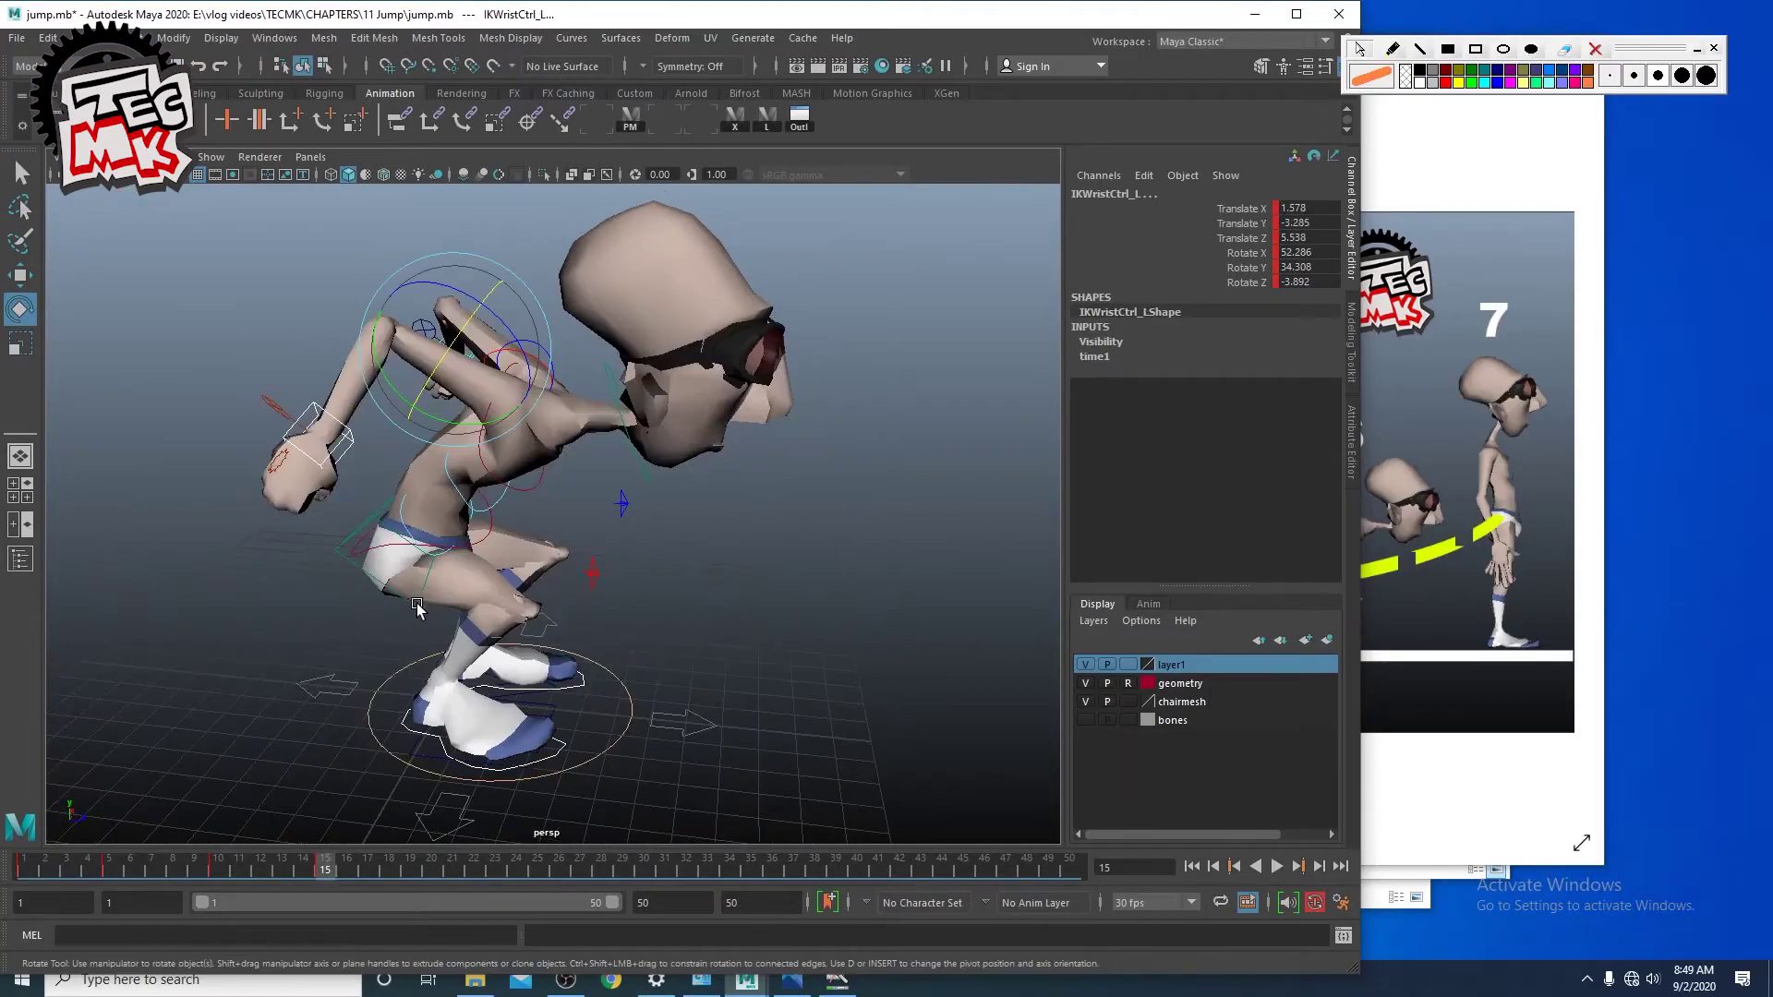
pyautogui.click(561, 610)
pyautogui.keyDown('shift'); pyautogui.click(594, 570); pyautogui.keyUp('shift')
pyautogui.keyDown('shift'); pyautogui.click(622, 503); pyautogui.keyUp('shift')
pyautogui.keyDown('alt'); pyautogui.moveTo(622, 503); pyautogui.dragTo(401, 388, button='right'); pyautogui.keyUp('alt')
pyautogui.keyDown('alt'); pyautogui.moveTo(402, 388); pyautogui.dragTo(471, 443, button='middle'); pyautogui.keyUp('alt')
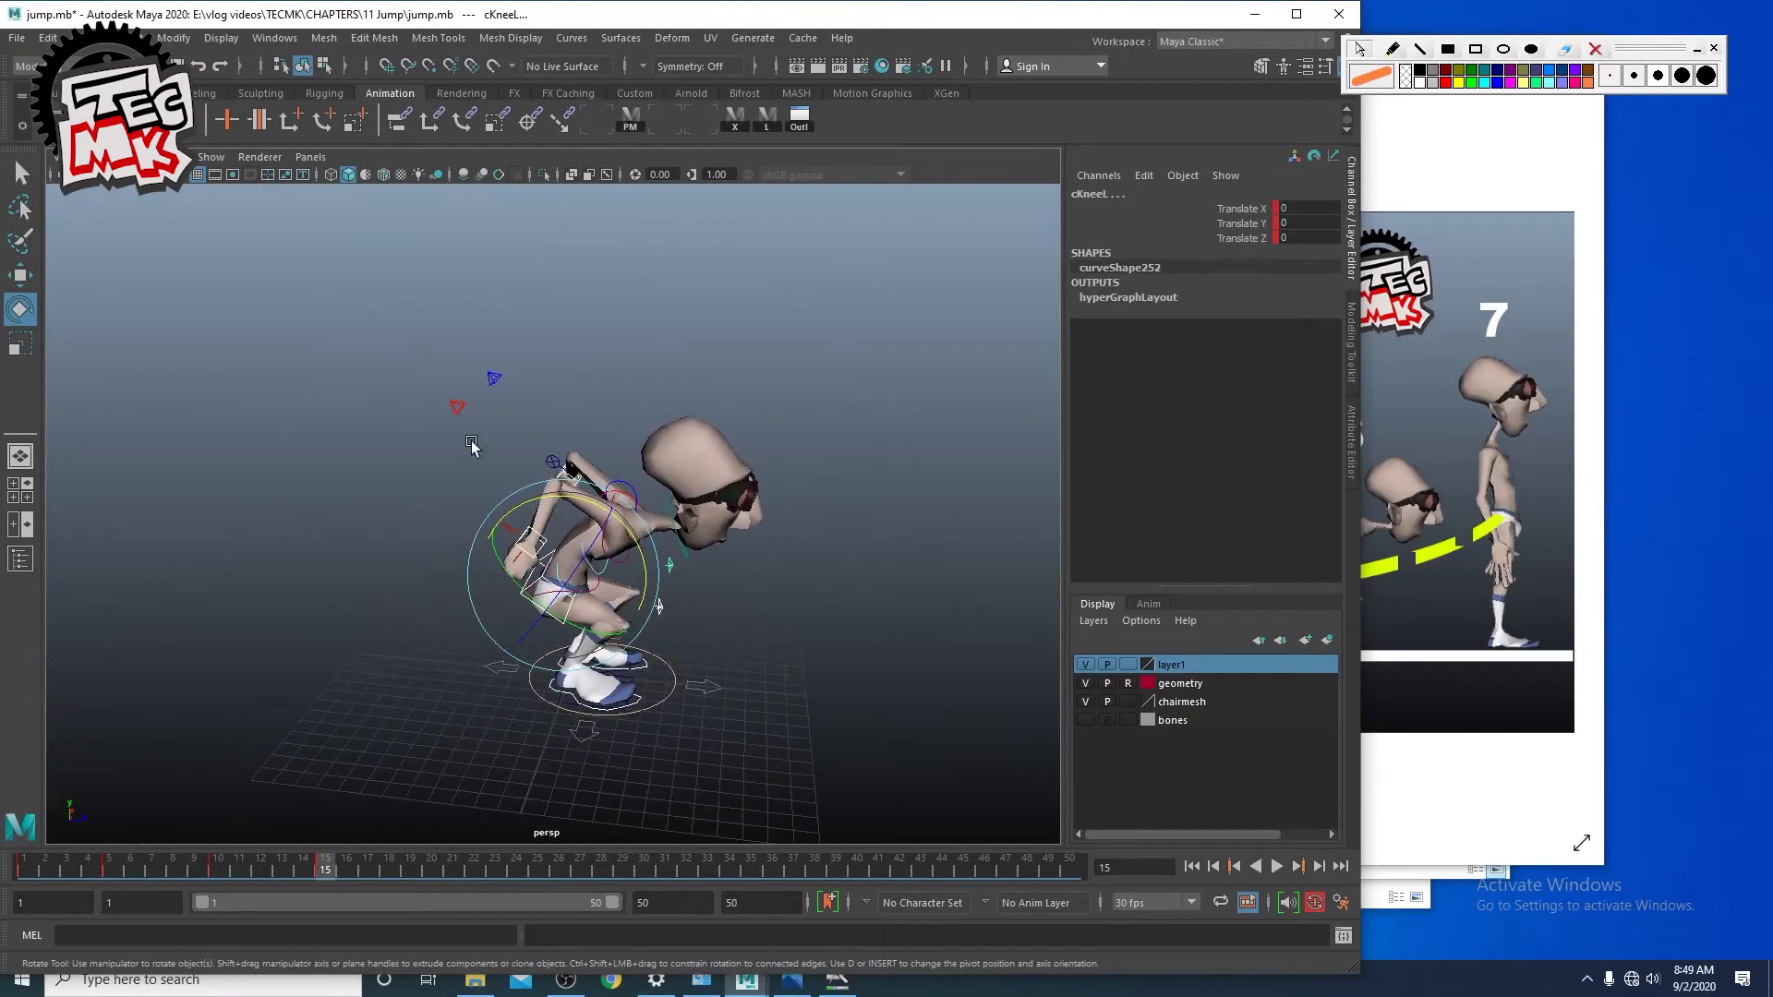
pyautogui.click(456, 406)
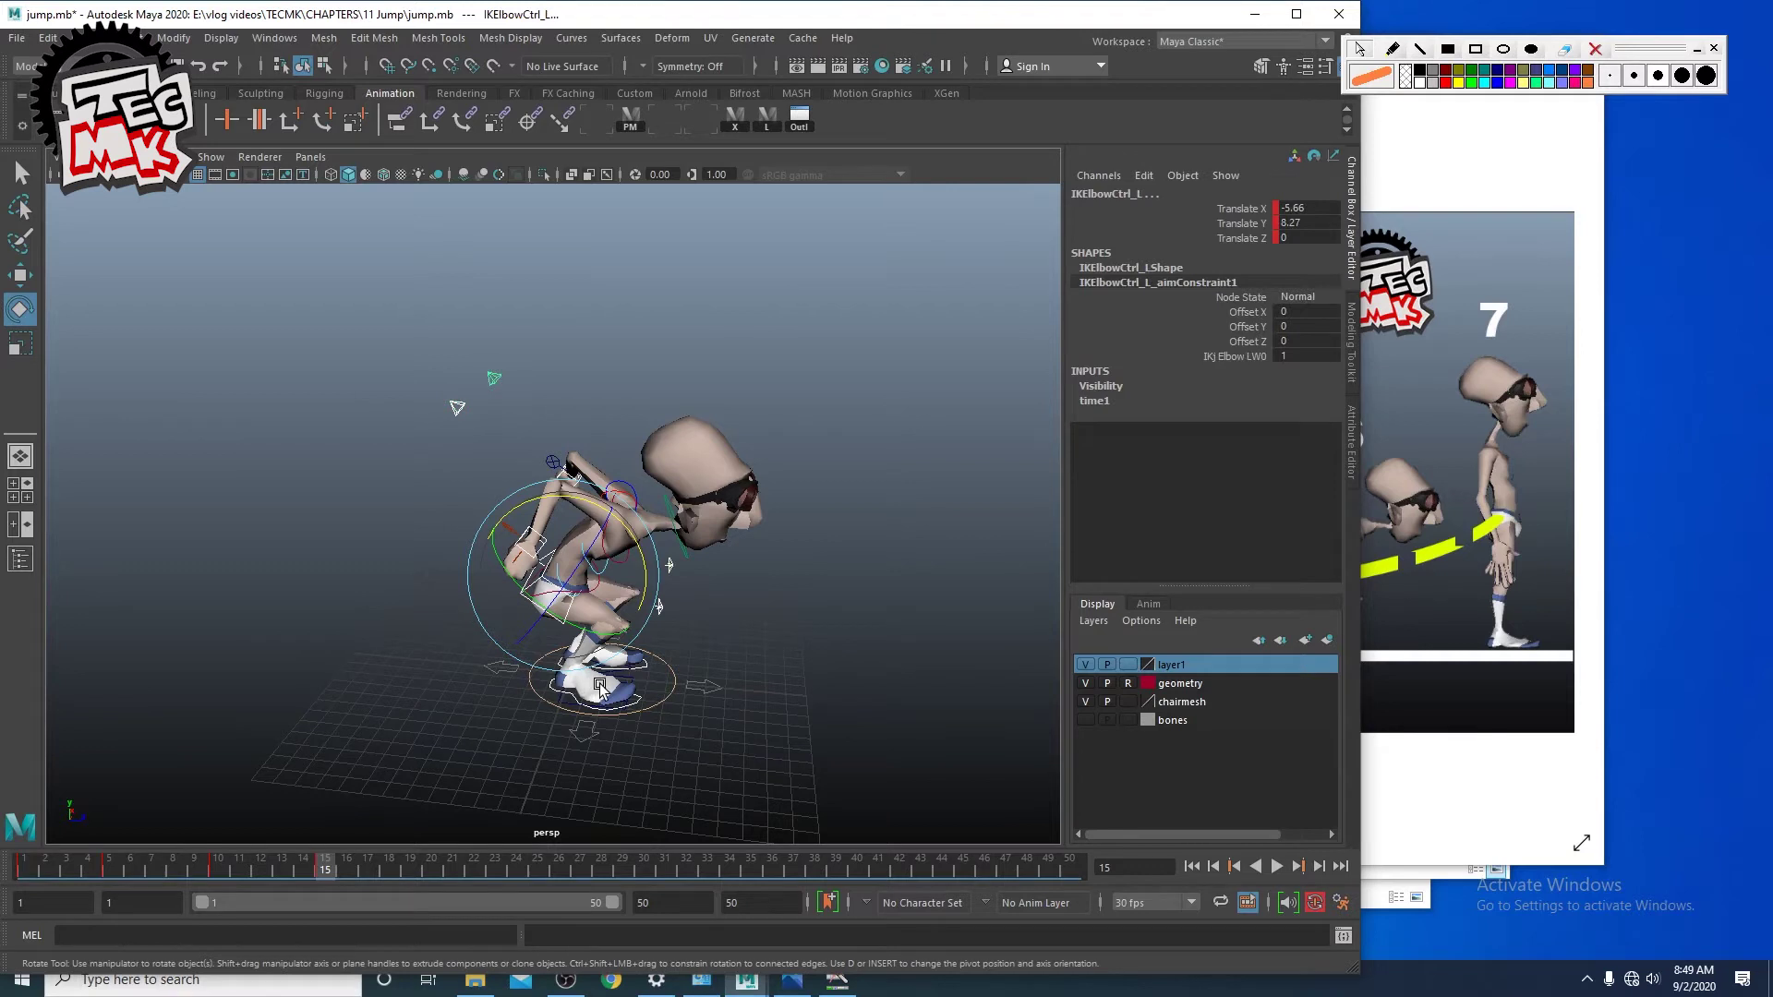
pyautogui.press('w')
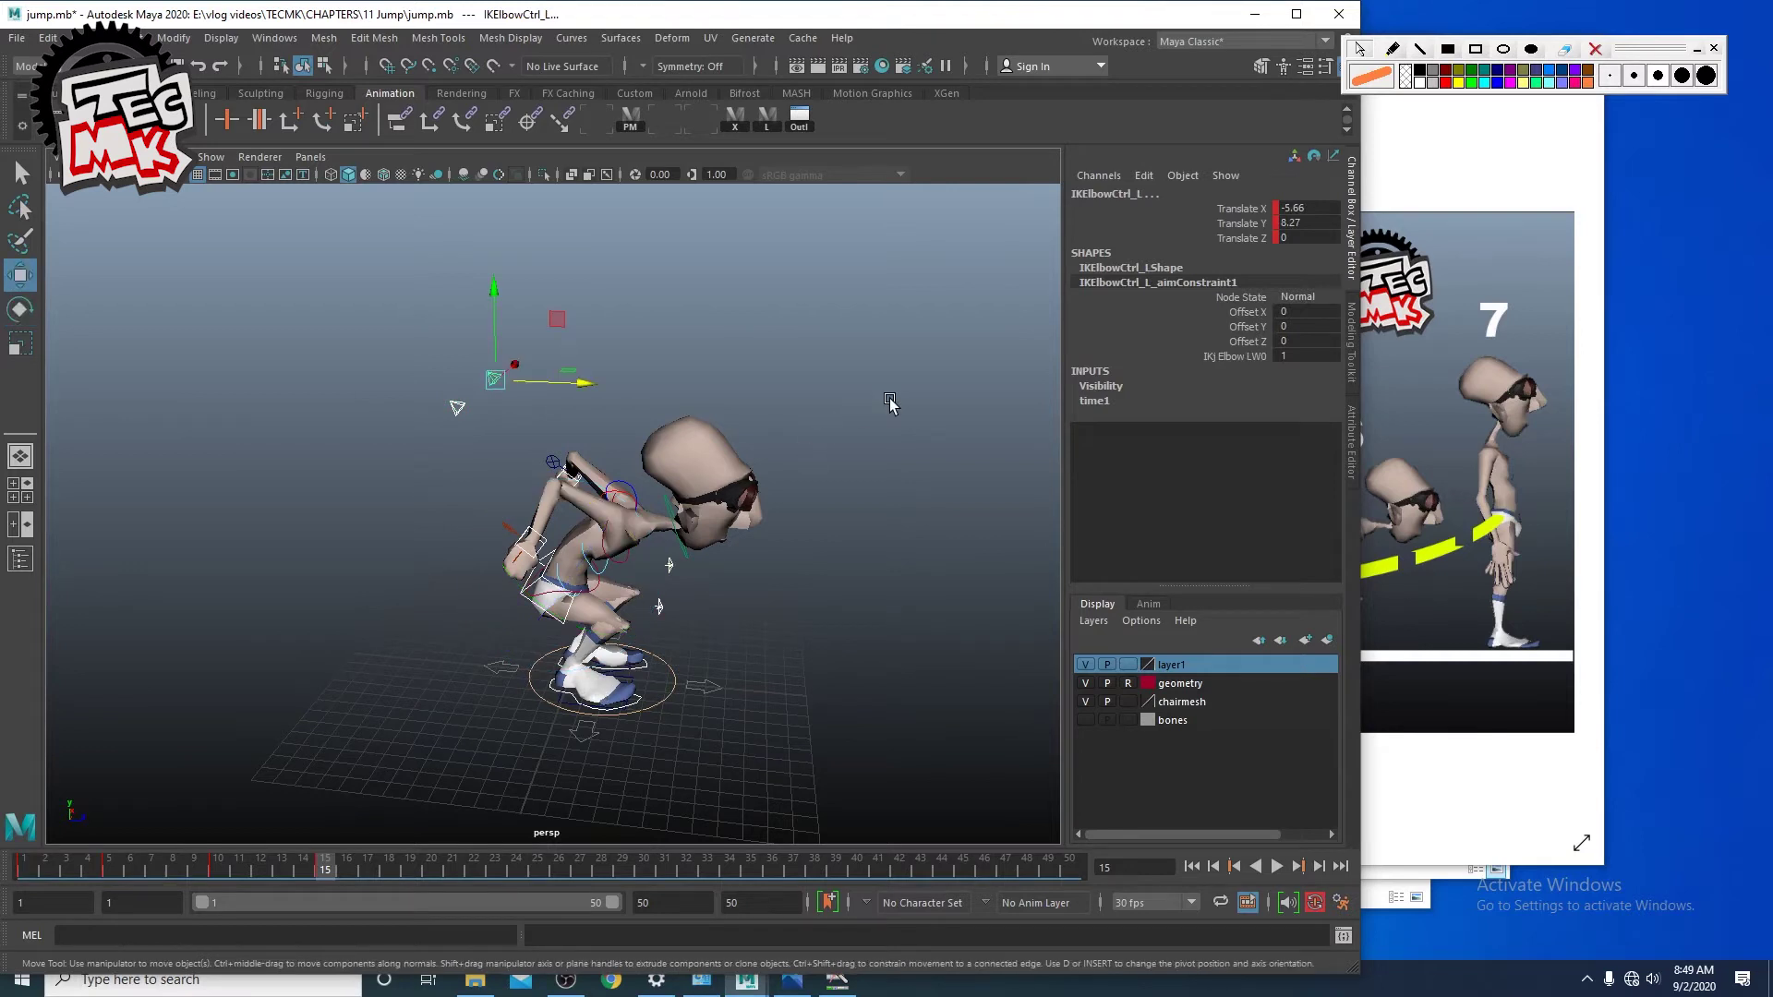
pyautogui.click(890, 403)
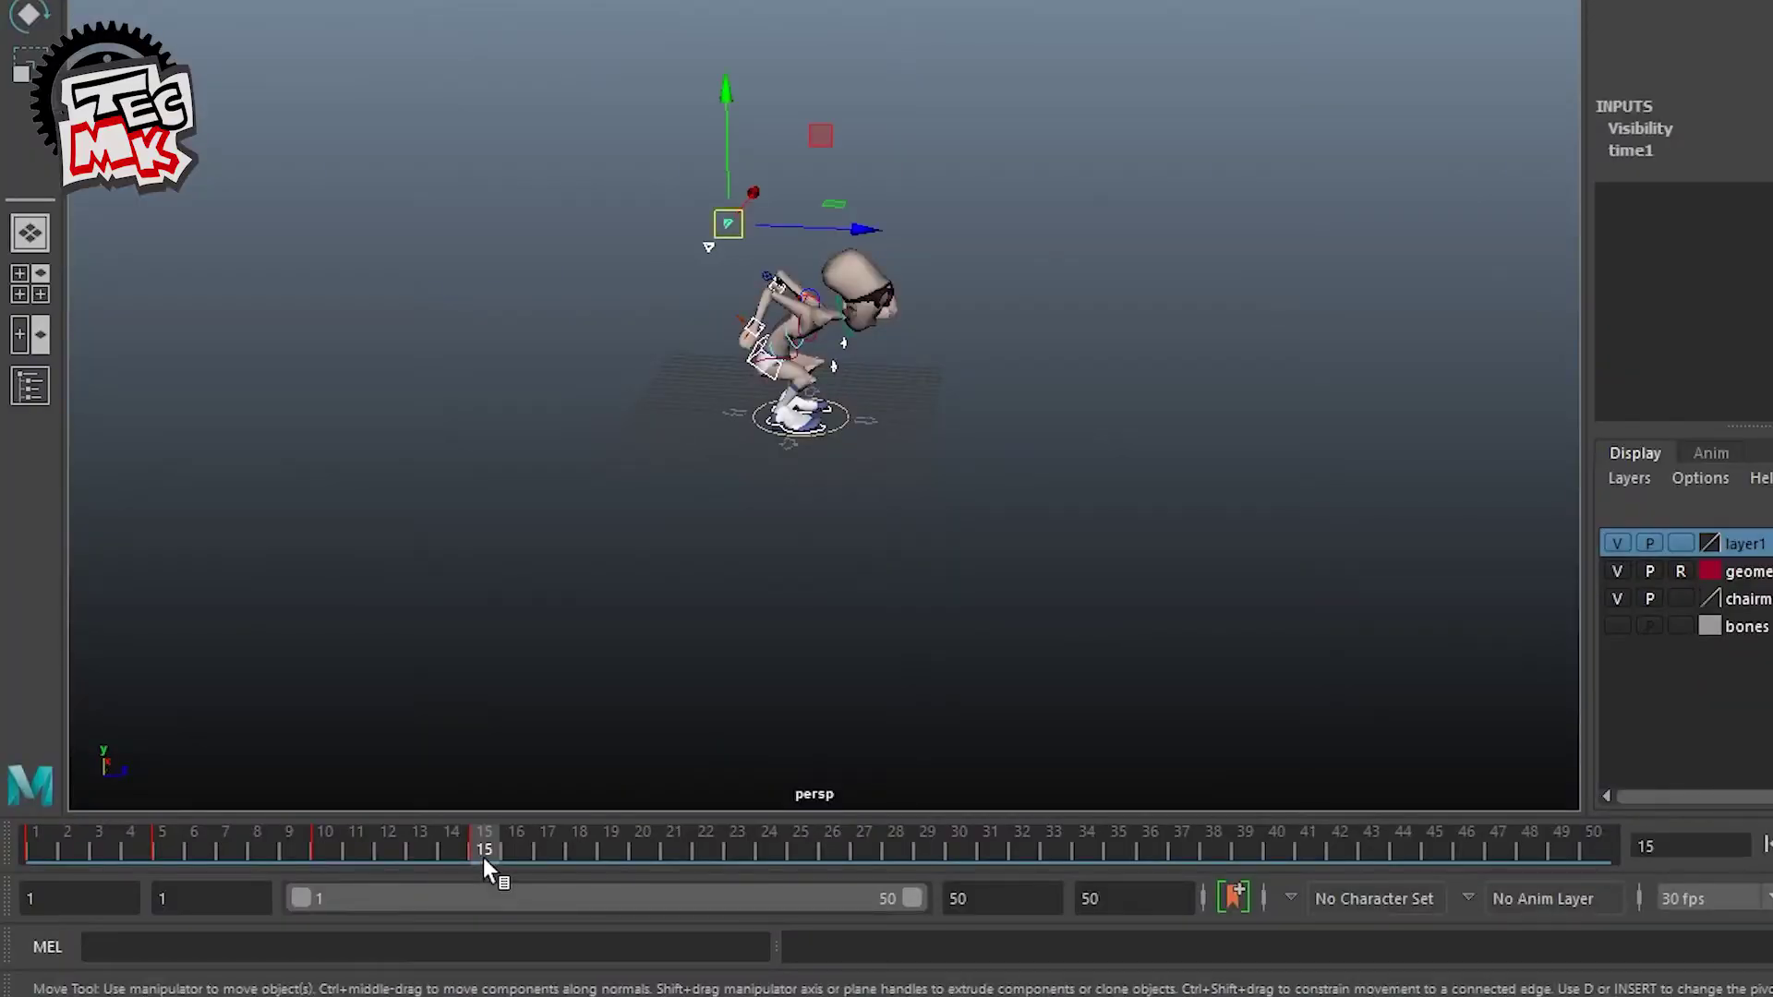
# Step: At frame 30, move the selected rig controls forward along Z to carry the crouched character to the landing spot
pyautogui.moveTo(324, 875); pyautogui.dragTo(618, 886)
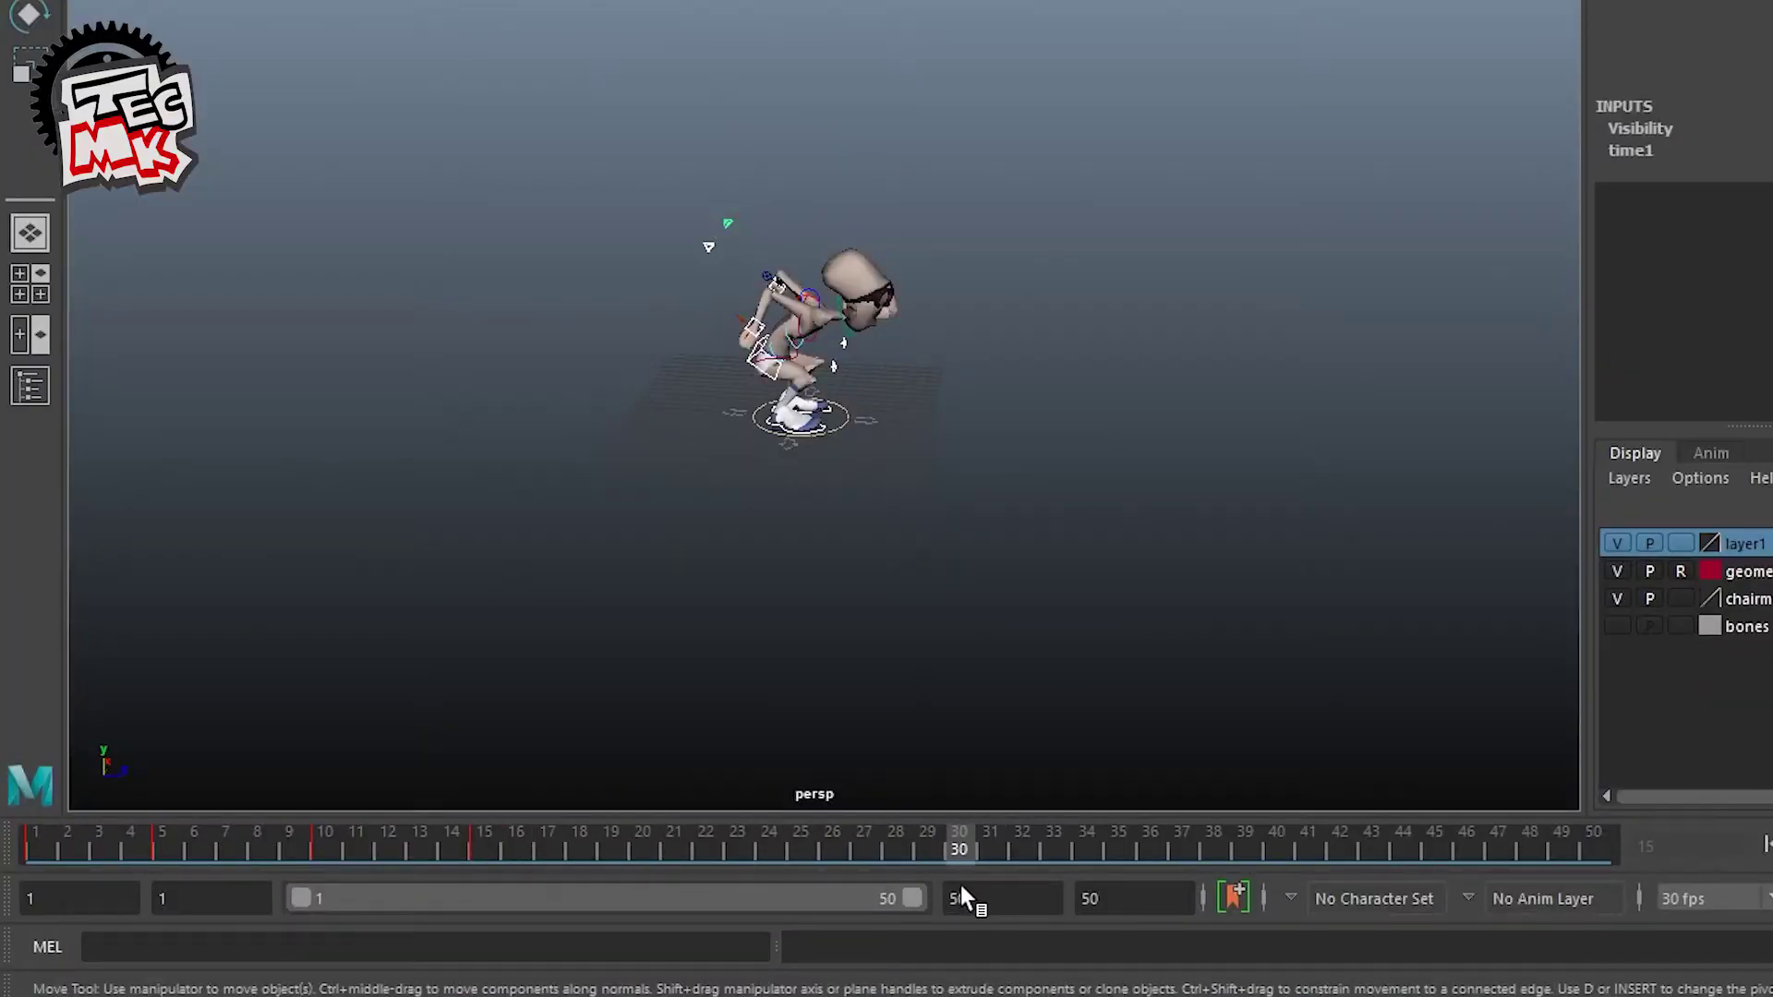
pyautogui.click(961, 878)
pyautogui.keyDown('alt'); pyautogui.moveTo(916, 358); pyautogui.dragTo(766, 318, button='middle'); pyautogui.keyUp('alt')
pyautogui.keyDown('alt'); pyautogui.moveTo(767, 318); pyautogui.dragTo(739, 524, button='right'); pyautogui.keyUp('alt')
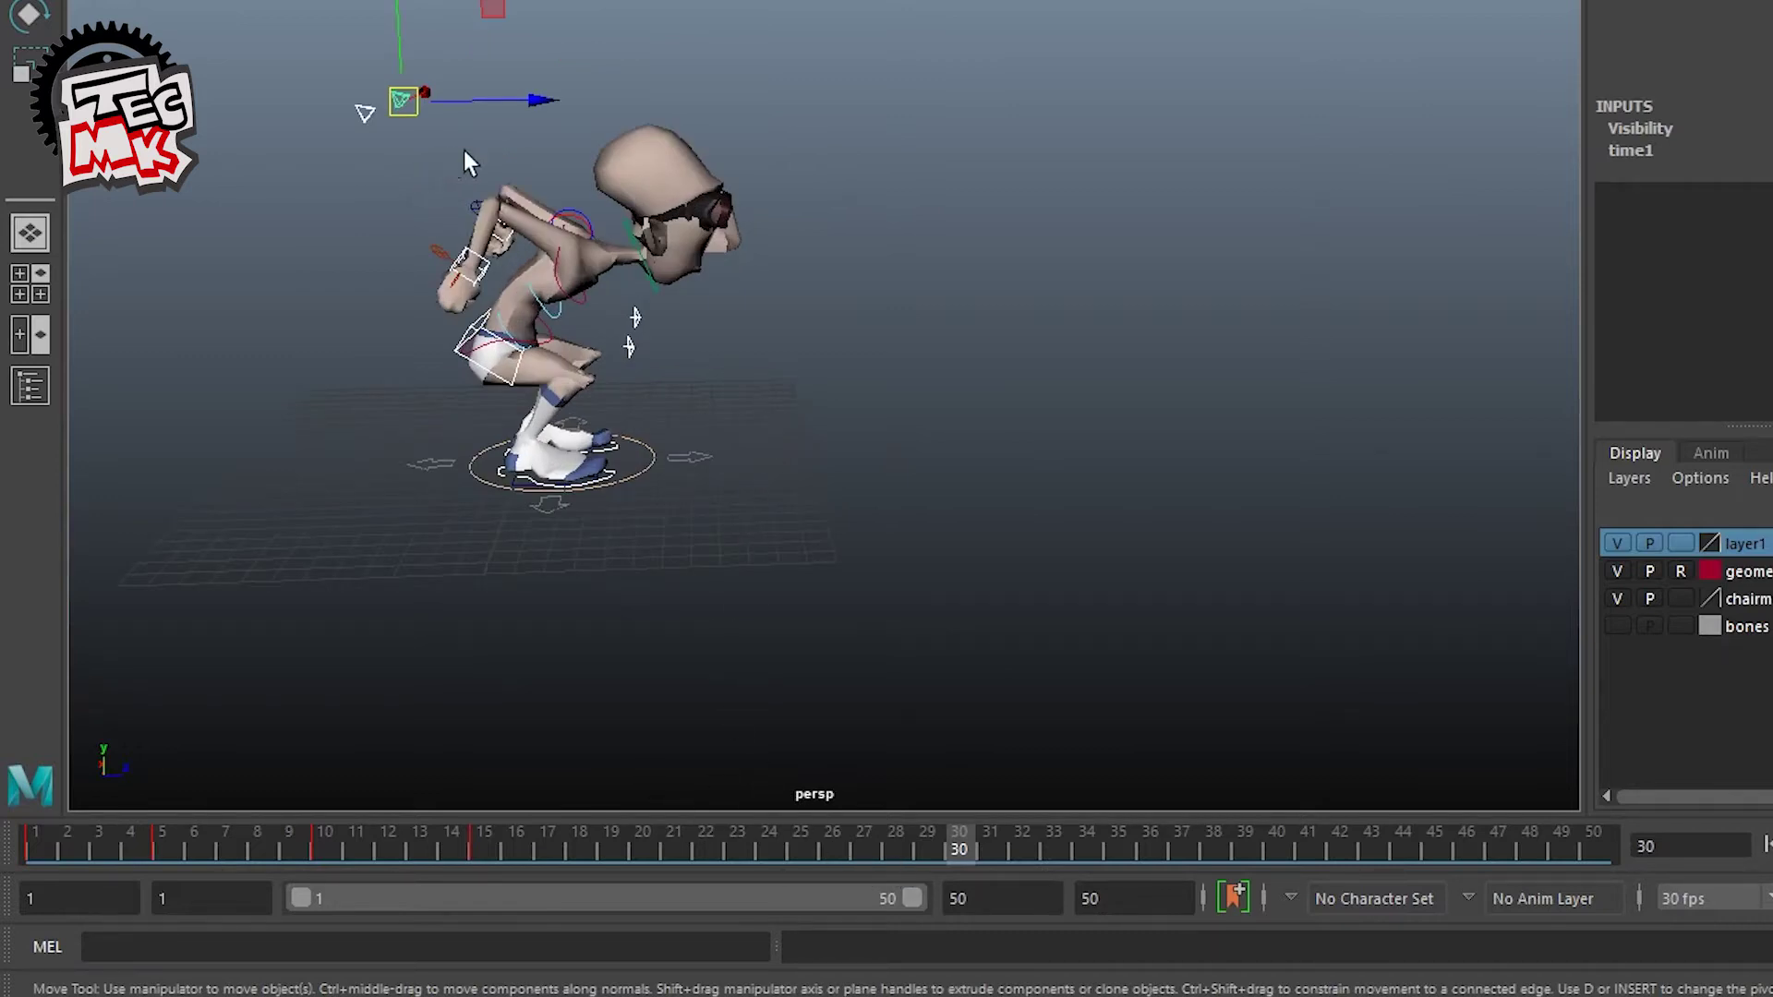
pyautogui.moveTo(534, 96); pyautogui.dragTo(1093, 168)
pyautogui.scroll(-4, 1107, 373)
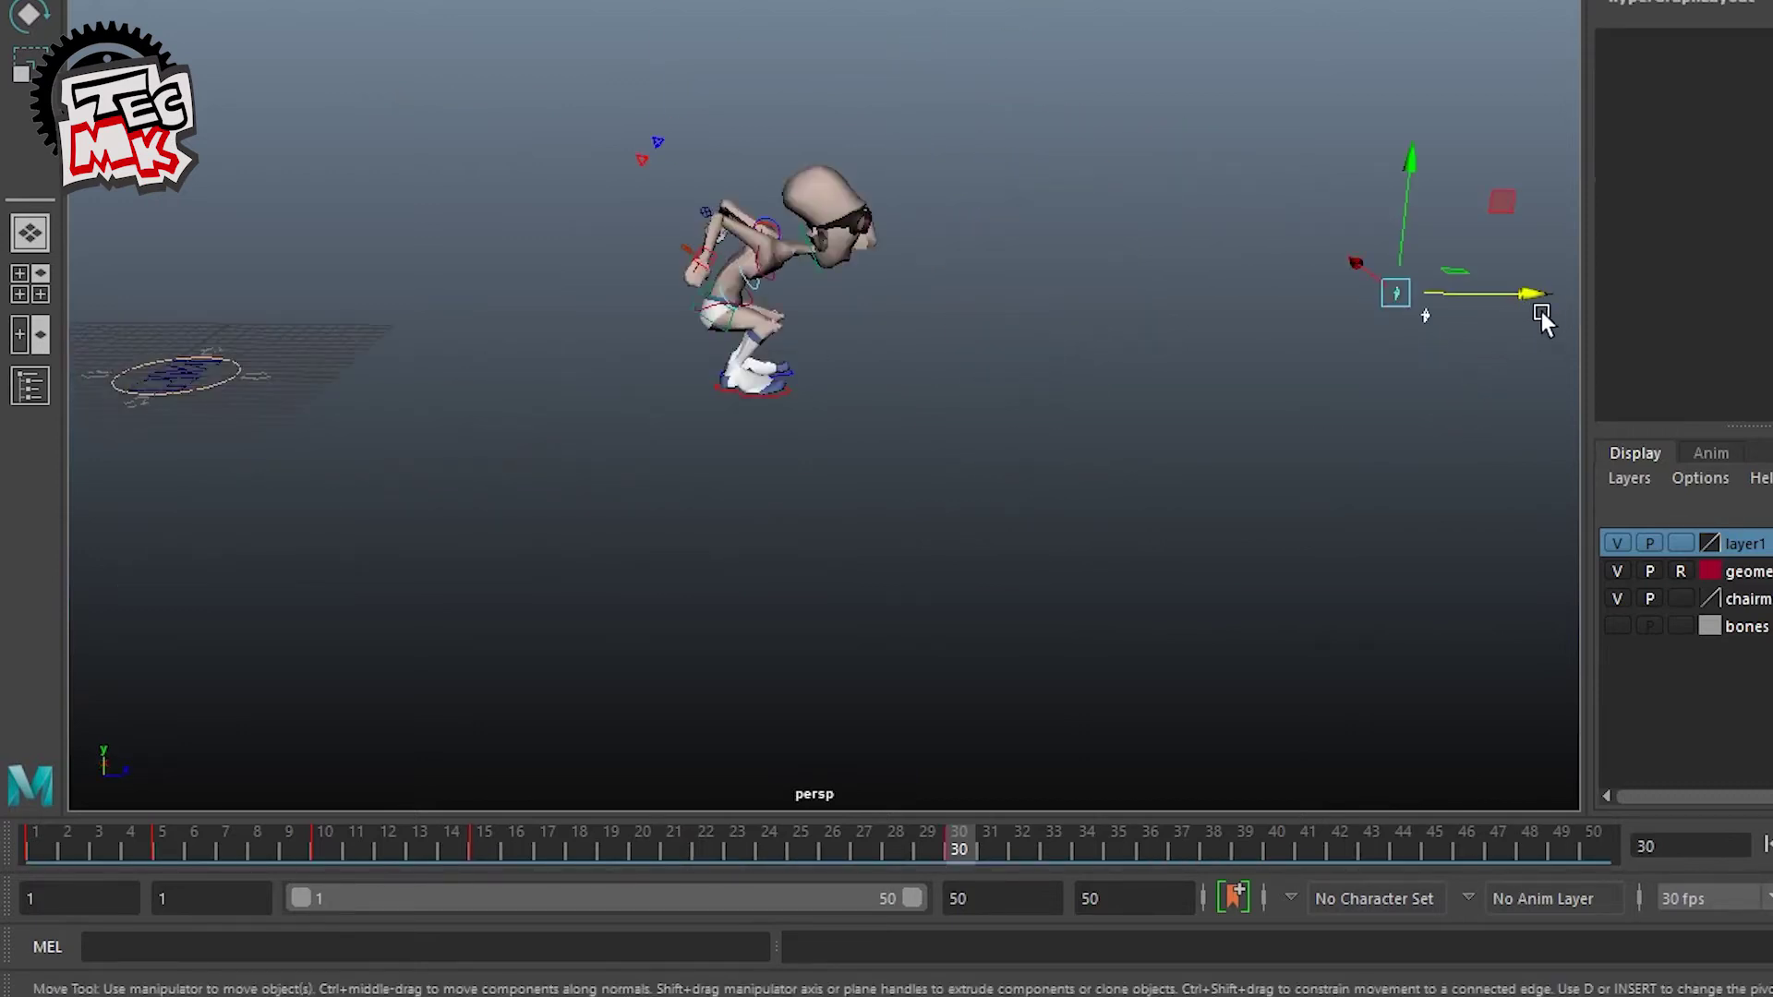
# Step: Pull the two knee controls back along Z so they sit closer in front of the crouched character
pyautogui.moveTo(1524, 294); pyautogui.dragTo(1499, 293)
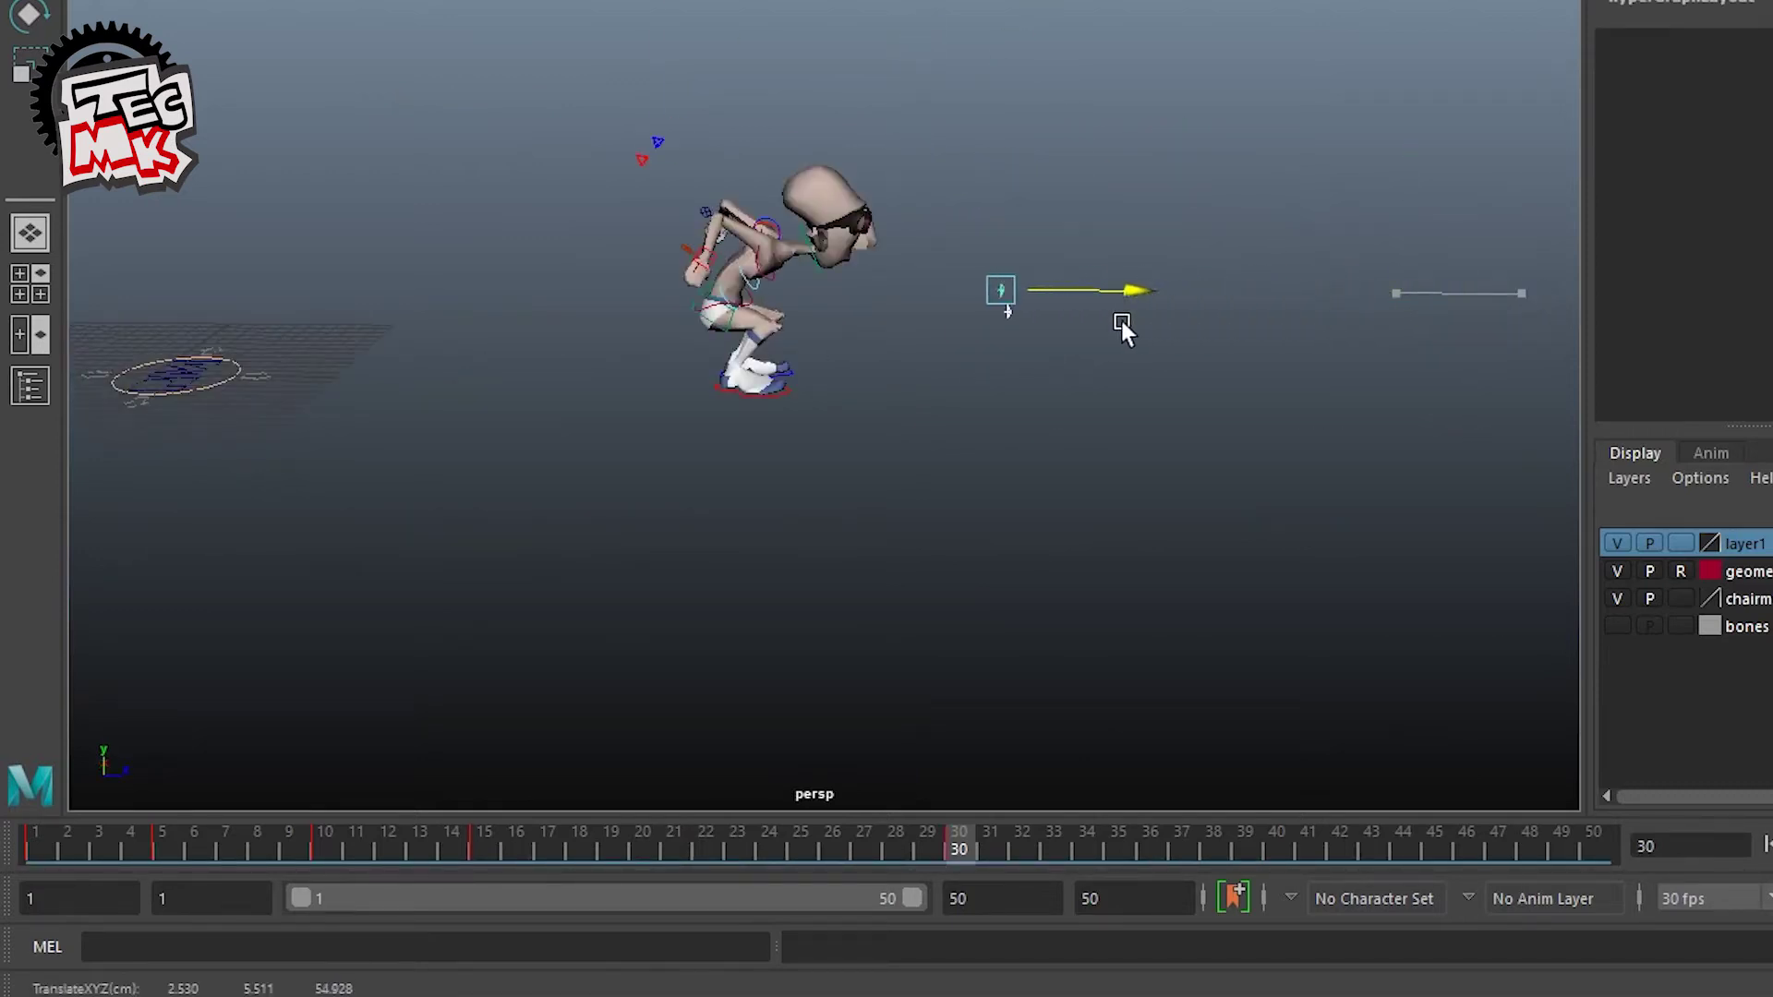
pyautogui.moveTo(1121, 319); pyautogui.dragTo(992, 329)
pyautogui.keyDown('alt'); pyautogui.moveTo(1023, 449); pyautogui.dragTo(1232, 490, button='middle'); pyautogui.keyUp('alt')
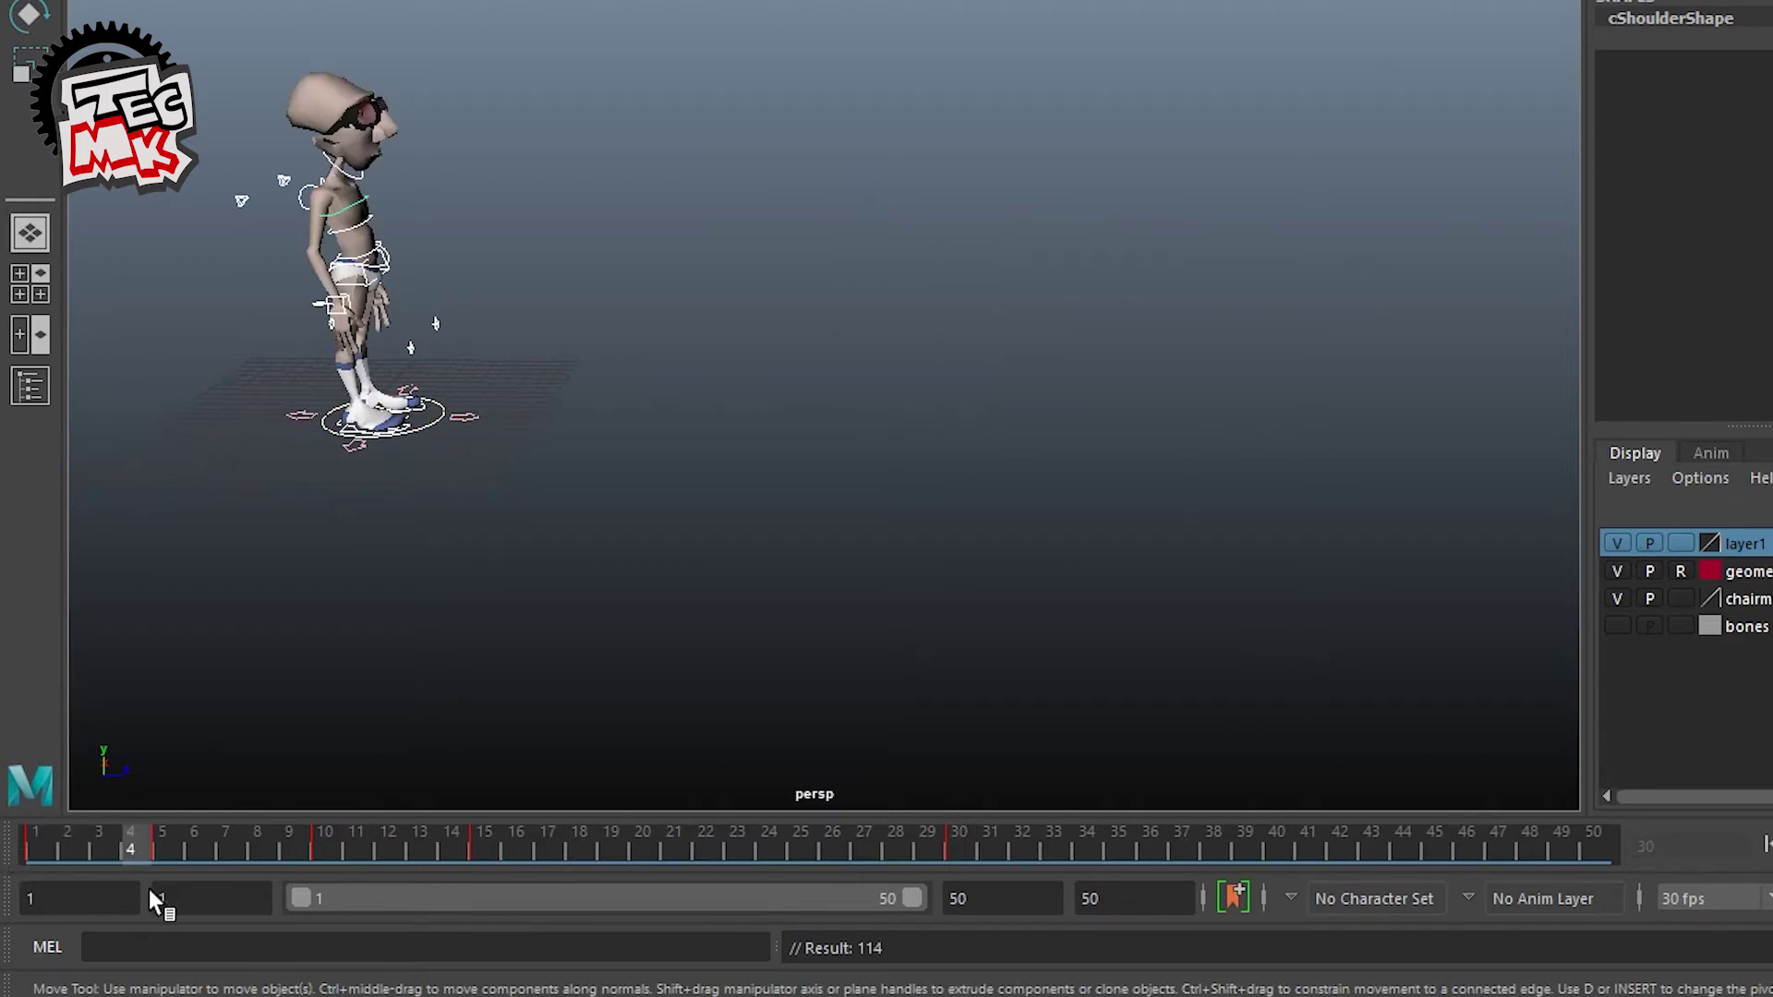
# Step: Scrub through the forward move and hold the landing crouch by keying all controls at frame 35
pyautogui.moveTo(148, 890)
pyautogui.mouseDown()
pyautogui.moveTo(977, 929)
pyautogui.moveTo(485, 933)
pyautogui.moveTo(949, 947)
pyautogui.mouseUp()
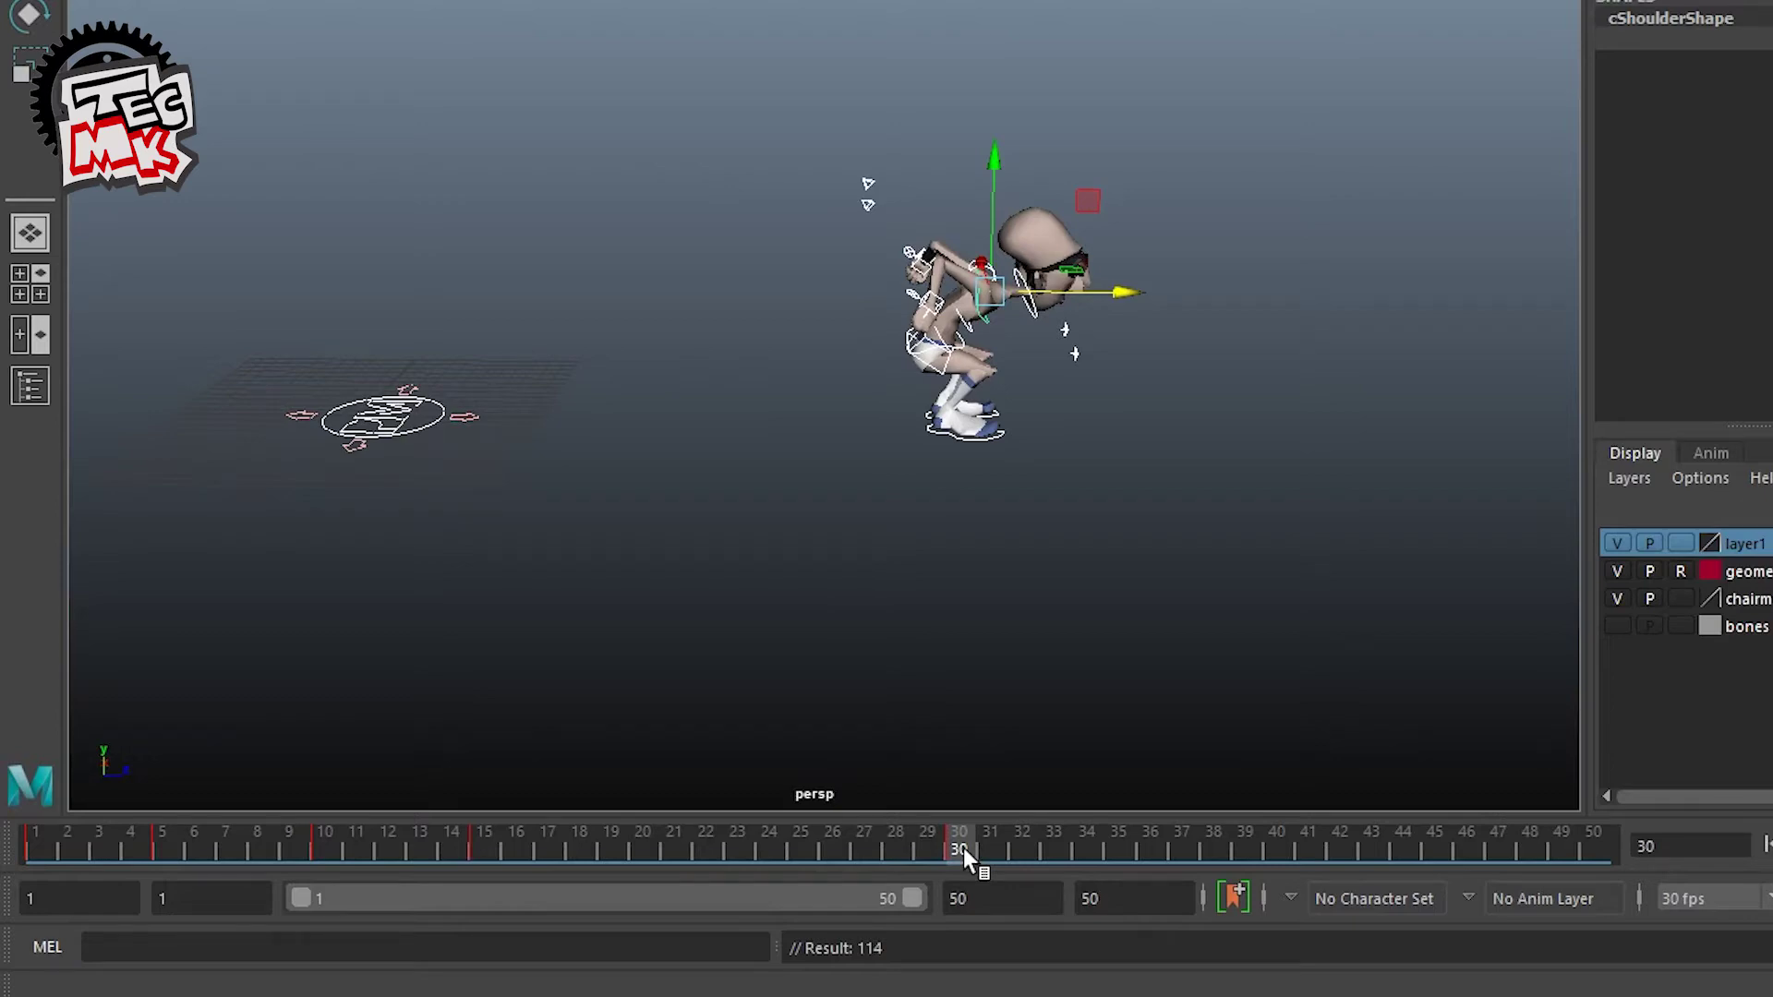
pyautogui.moveTo(964, 850); pyautogui.dragTo(1072, 861)
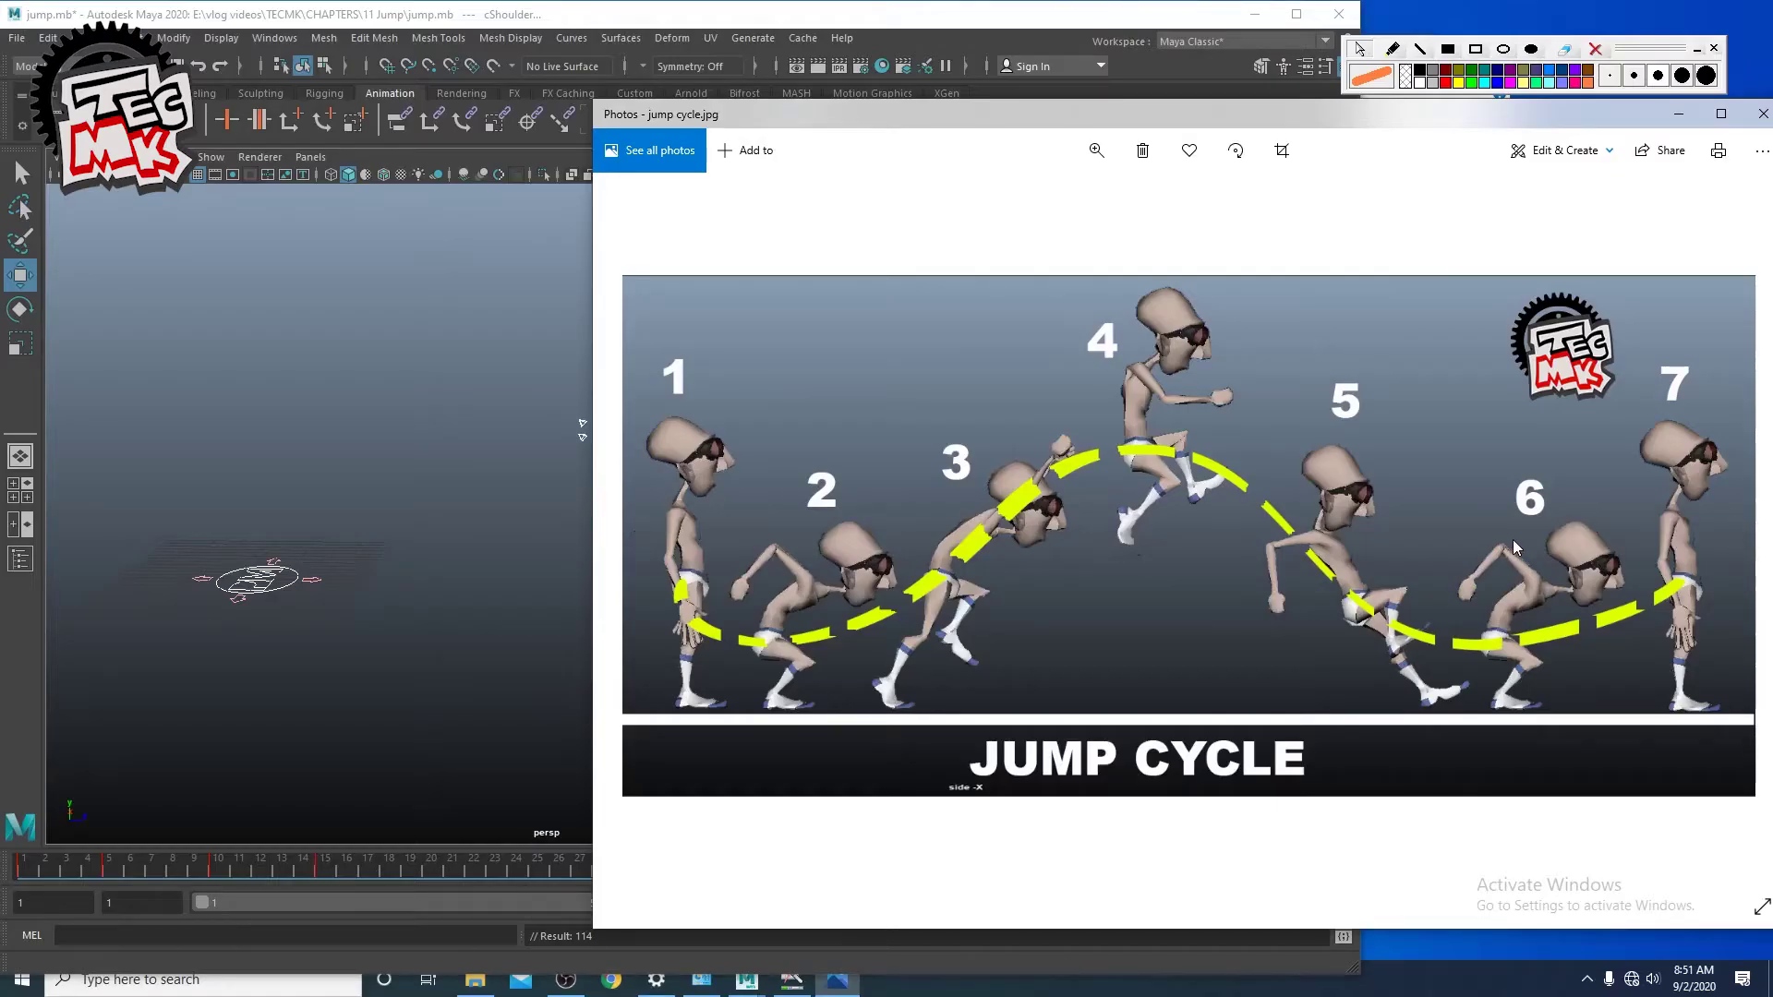
pyautogui.click(1188, 22)
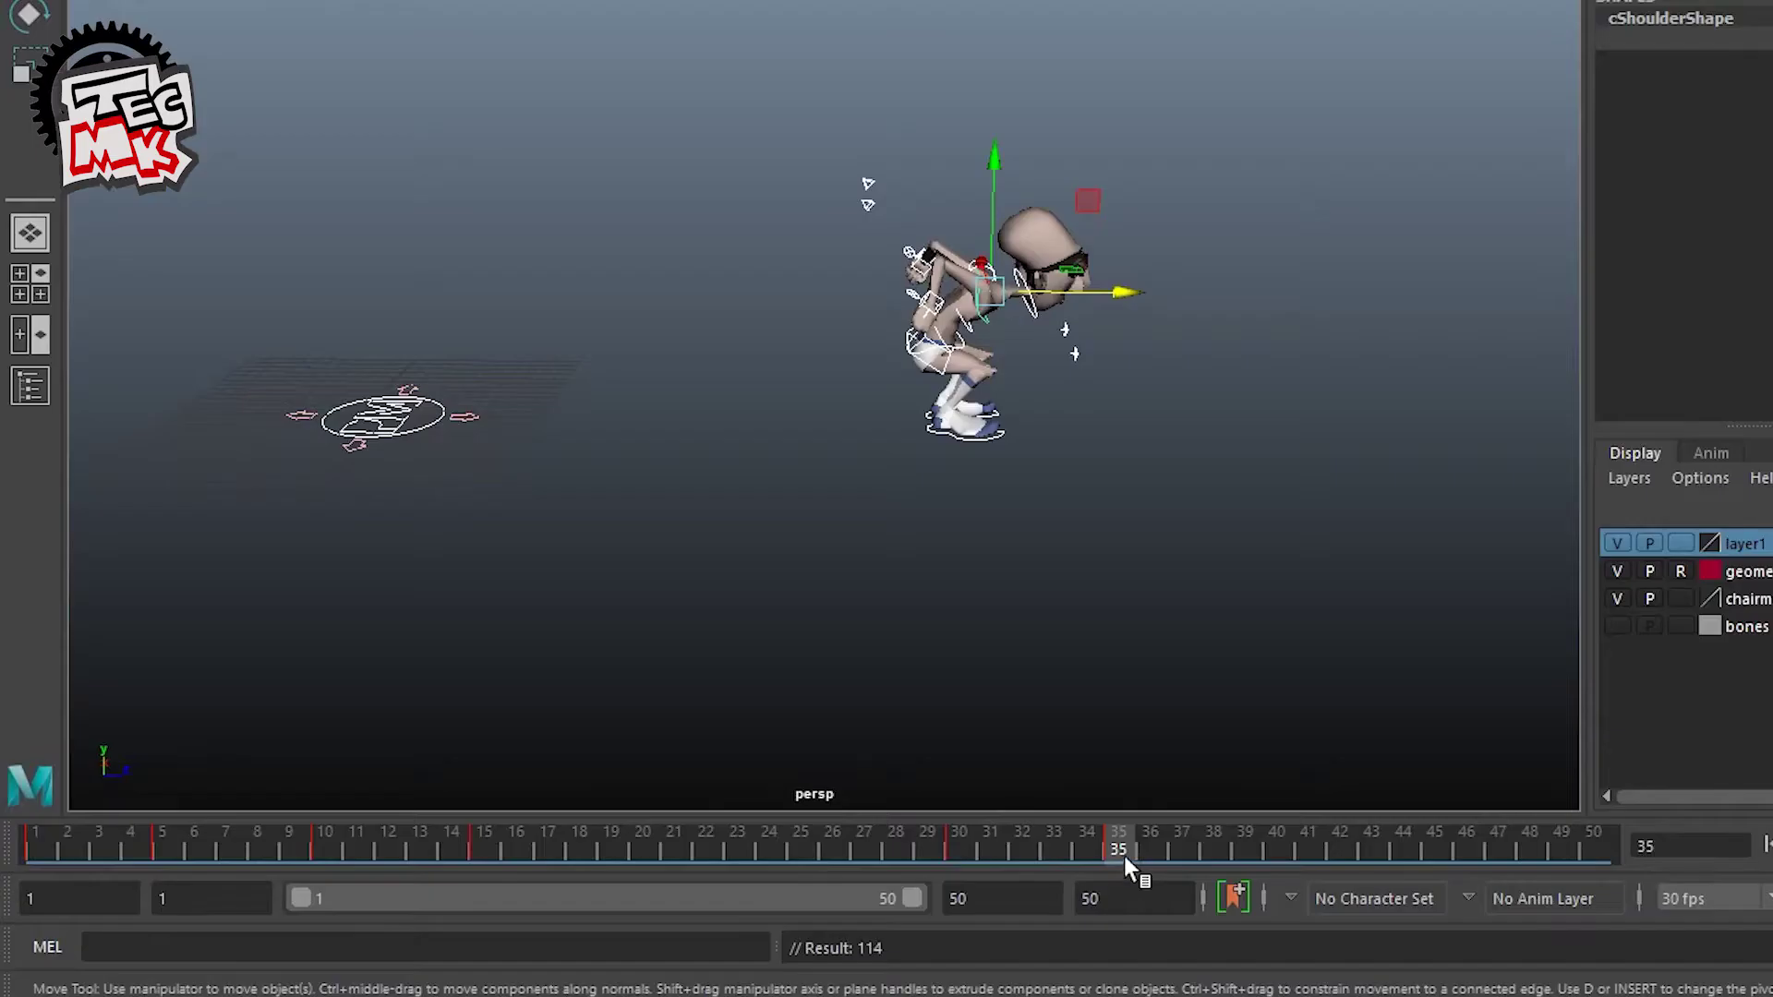
# Step: At frame 40, raise the centre-of-gravity control to bring the character out of the crouch for pose 7
pyautogui.moveTo(756, 868); pyautogui.dragTo(855, 851)
pyautogui.scroll(4, 810, 748)
pyautogui.keyDown('alt'); pyautogui.moveTo(1206, 668); pyautogui.dragTo(1071, 667, button='middle'); pyautogui.keyUp('alt')
pyautogui.scroll(2, 1138, 640)
pyautogui.click(1174, 293)
pyautogui.click(1036, 343)
pyautogui.moveTo(1165, 297); pyautogui.dragTo(819, 424, button='middle')
# Step: Adjust the spine, shoulder and neck controls at frame 40 to straighten the standing body
pyautogui.click(986, 368)
pyautogui.click(961, 406)
pyautogui.click(879, 477)
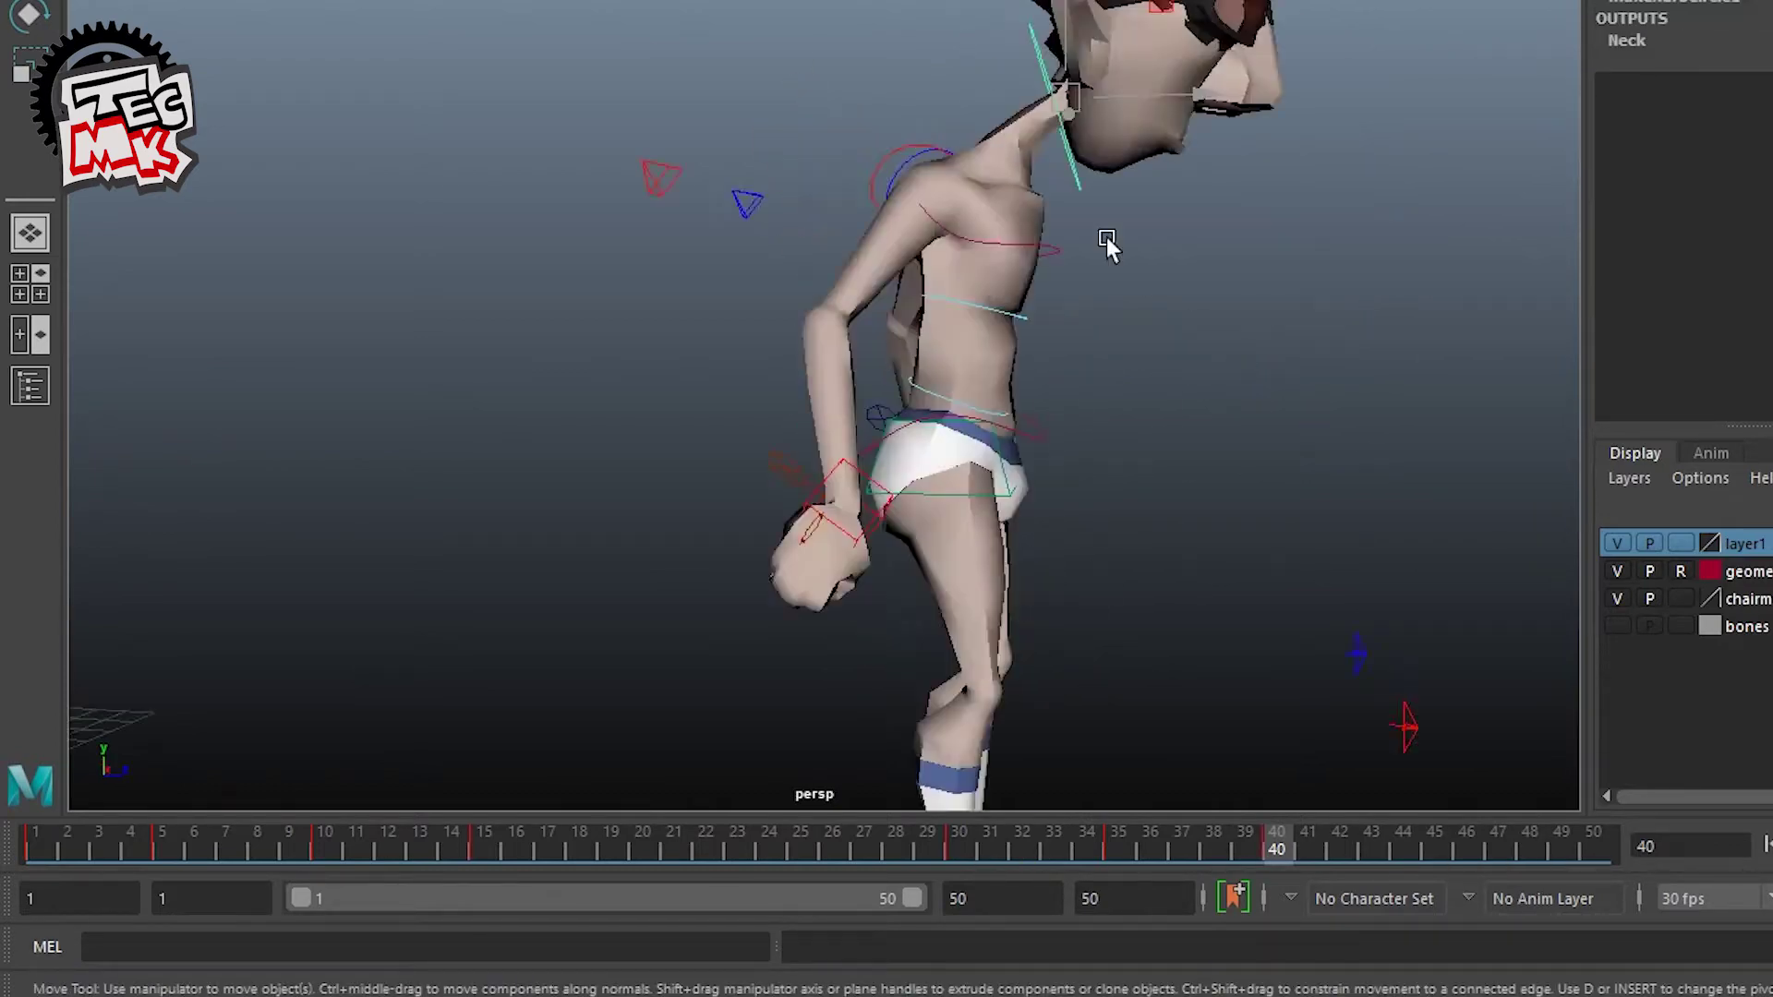
pyautogui.click(1132, 173)
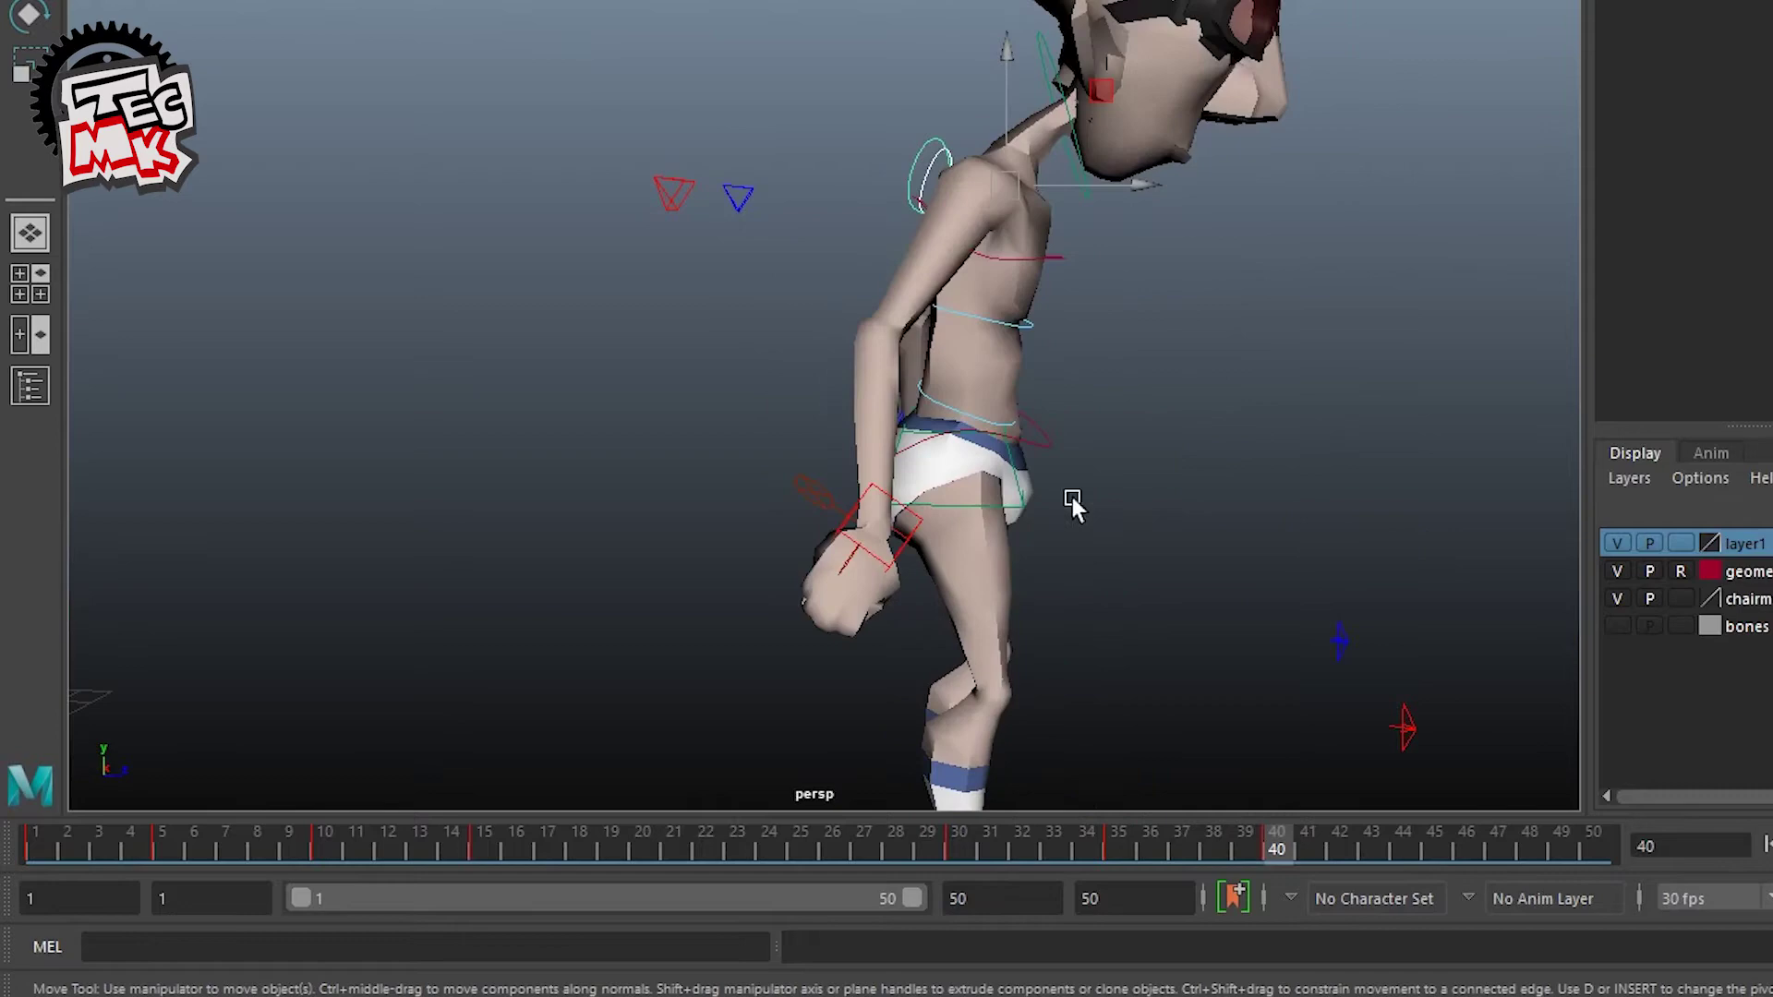
pyautogui.click(1021, 496)
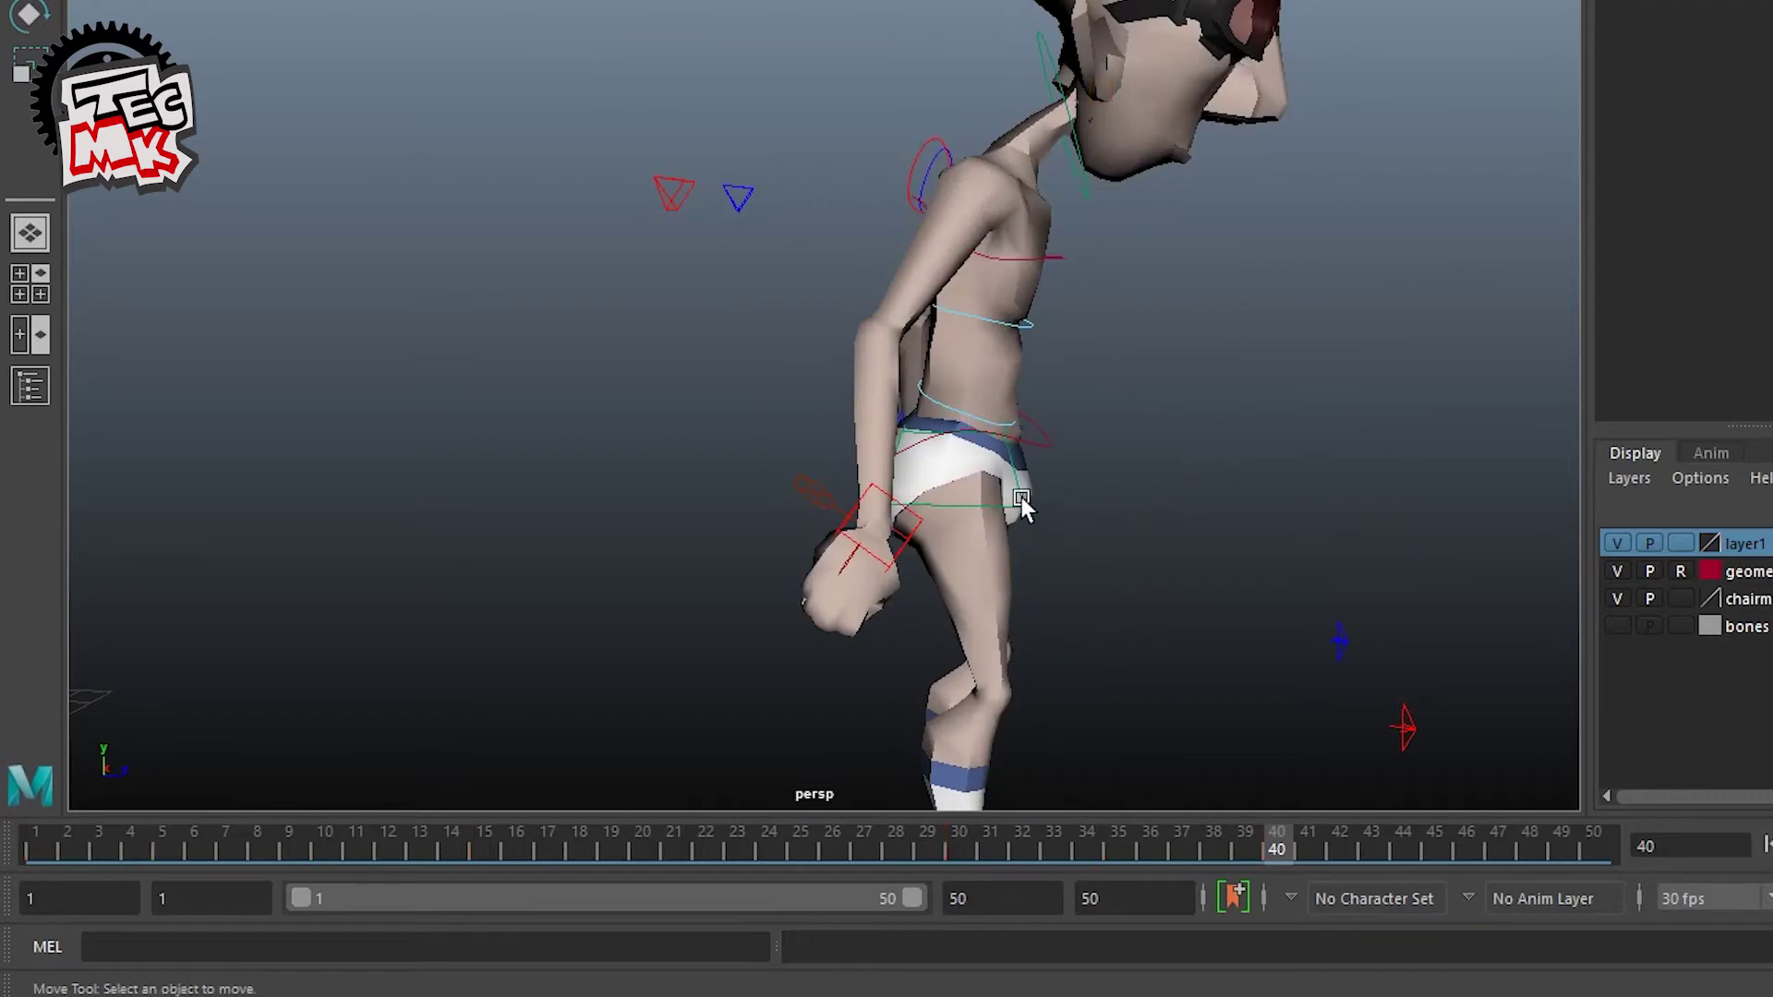
pyautogui.keyDown('alt'); pyautogui.moveTo(1021, 497); pyautogui.dragTo(1173, 365); pyautogui.keyUp('alt')
pyautogui.click(1003, 423)
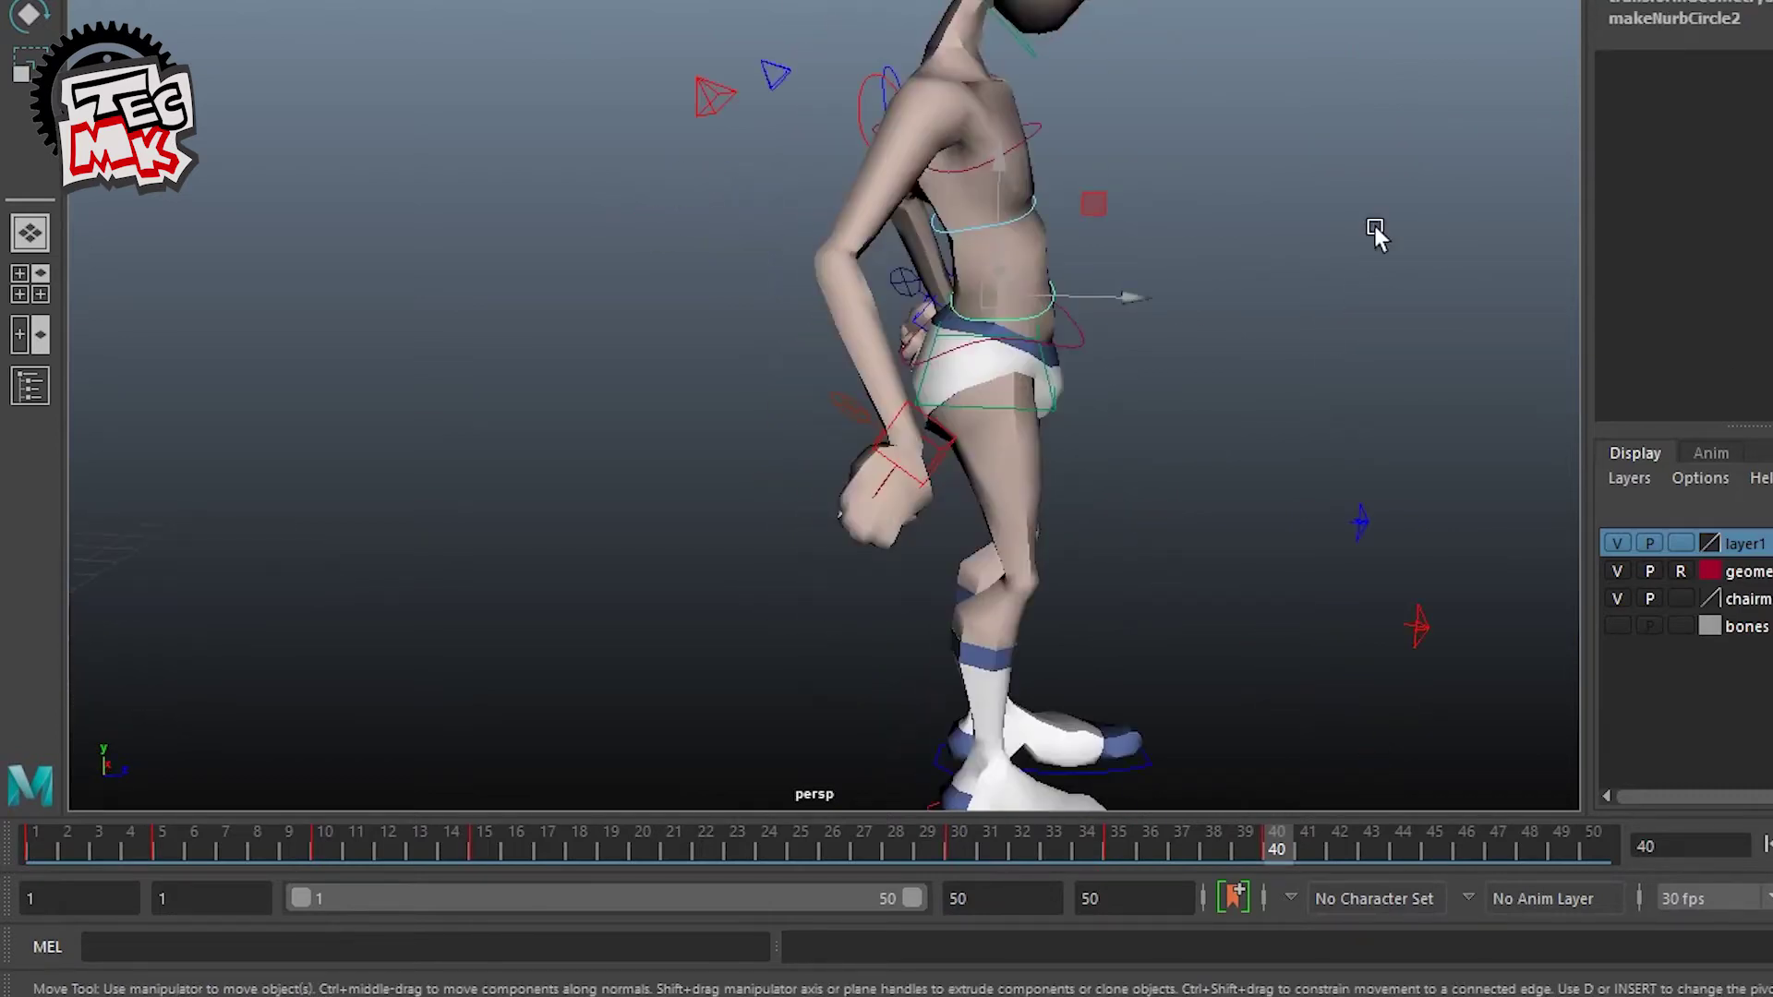
pyautogui.click(1068, 357)
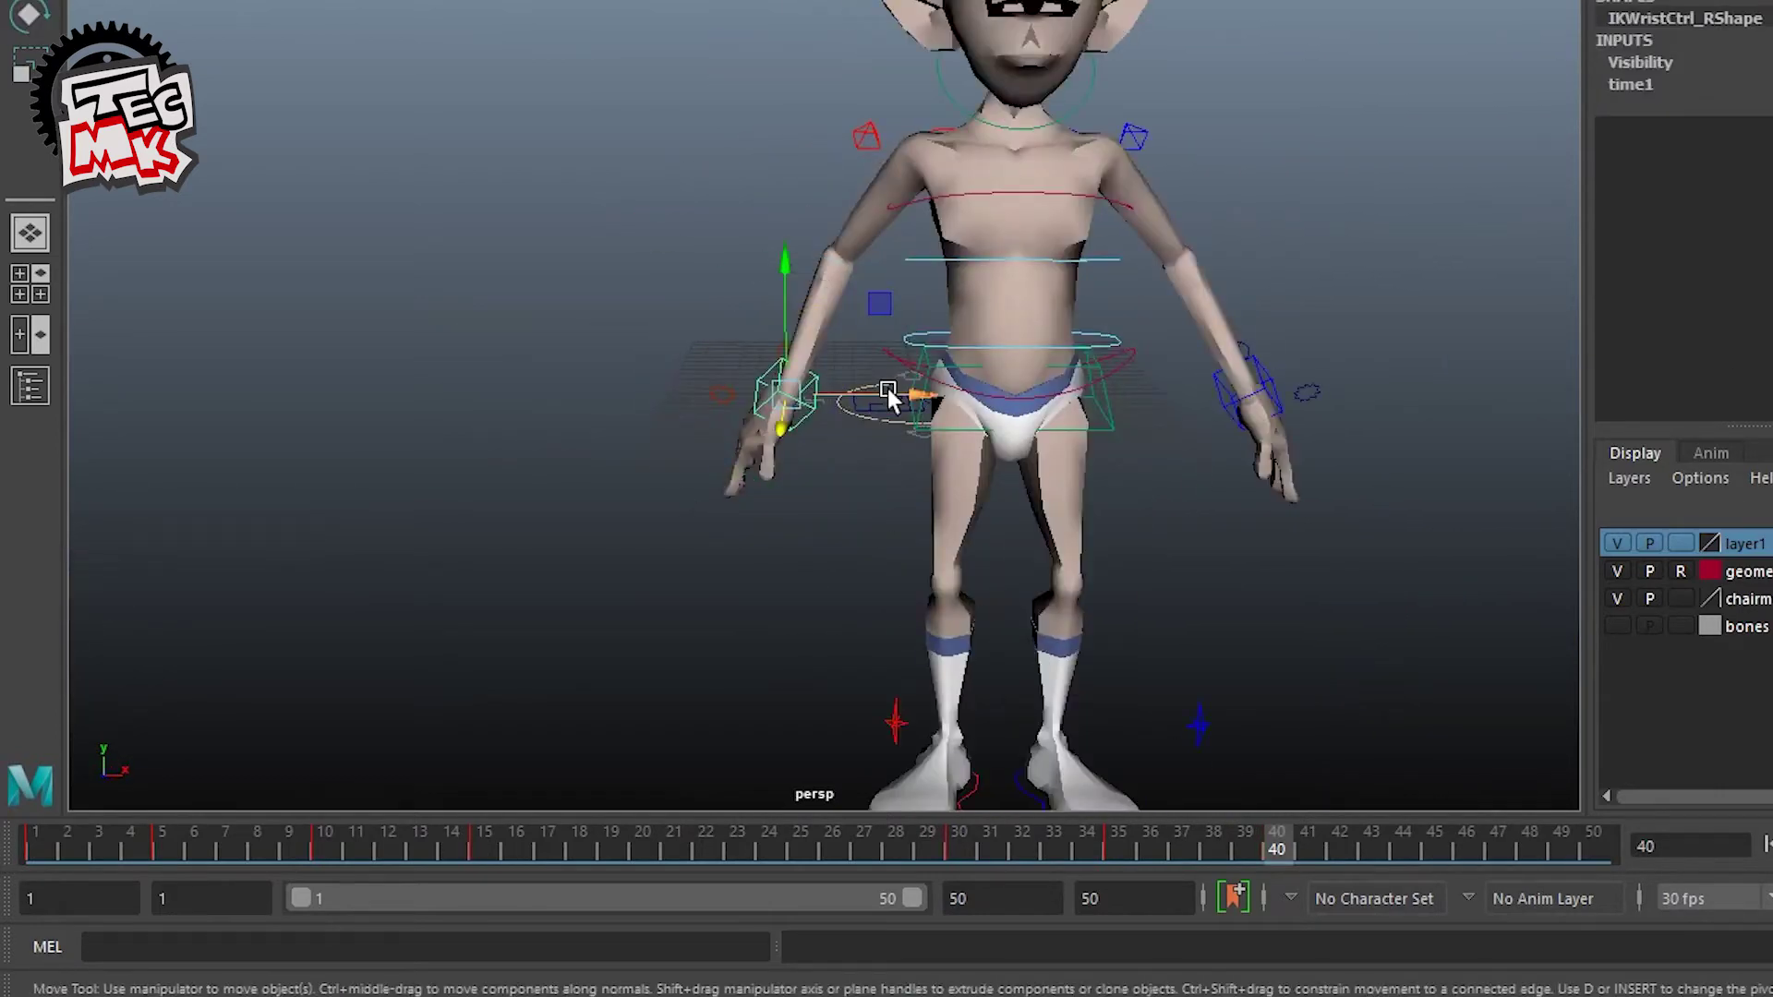
# Step: Rotate the wrist controls to point the hands downward and lower them beside the hips
pyautogui.press('e')
pyautogui.hotkey('ctrl', 'z')
pyautogui.click(1274, 395)
pyautogui.moveTo(948, 297); pyautogui.dragTo(934, 386)
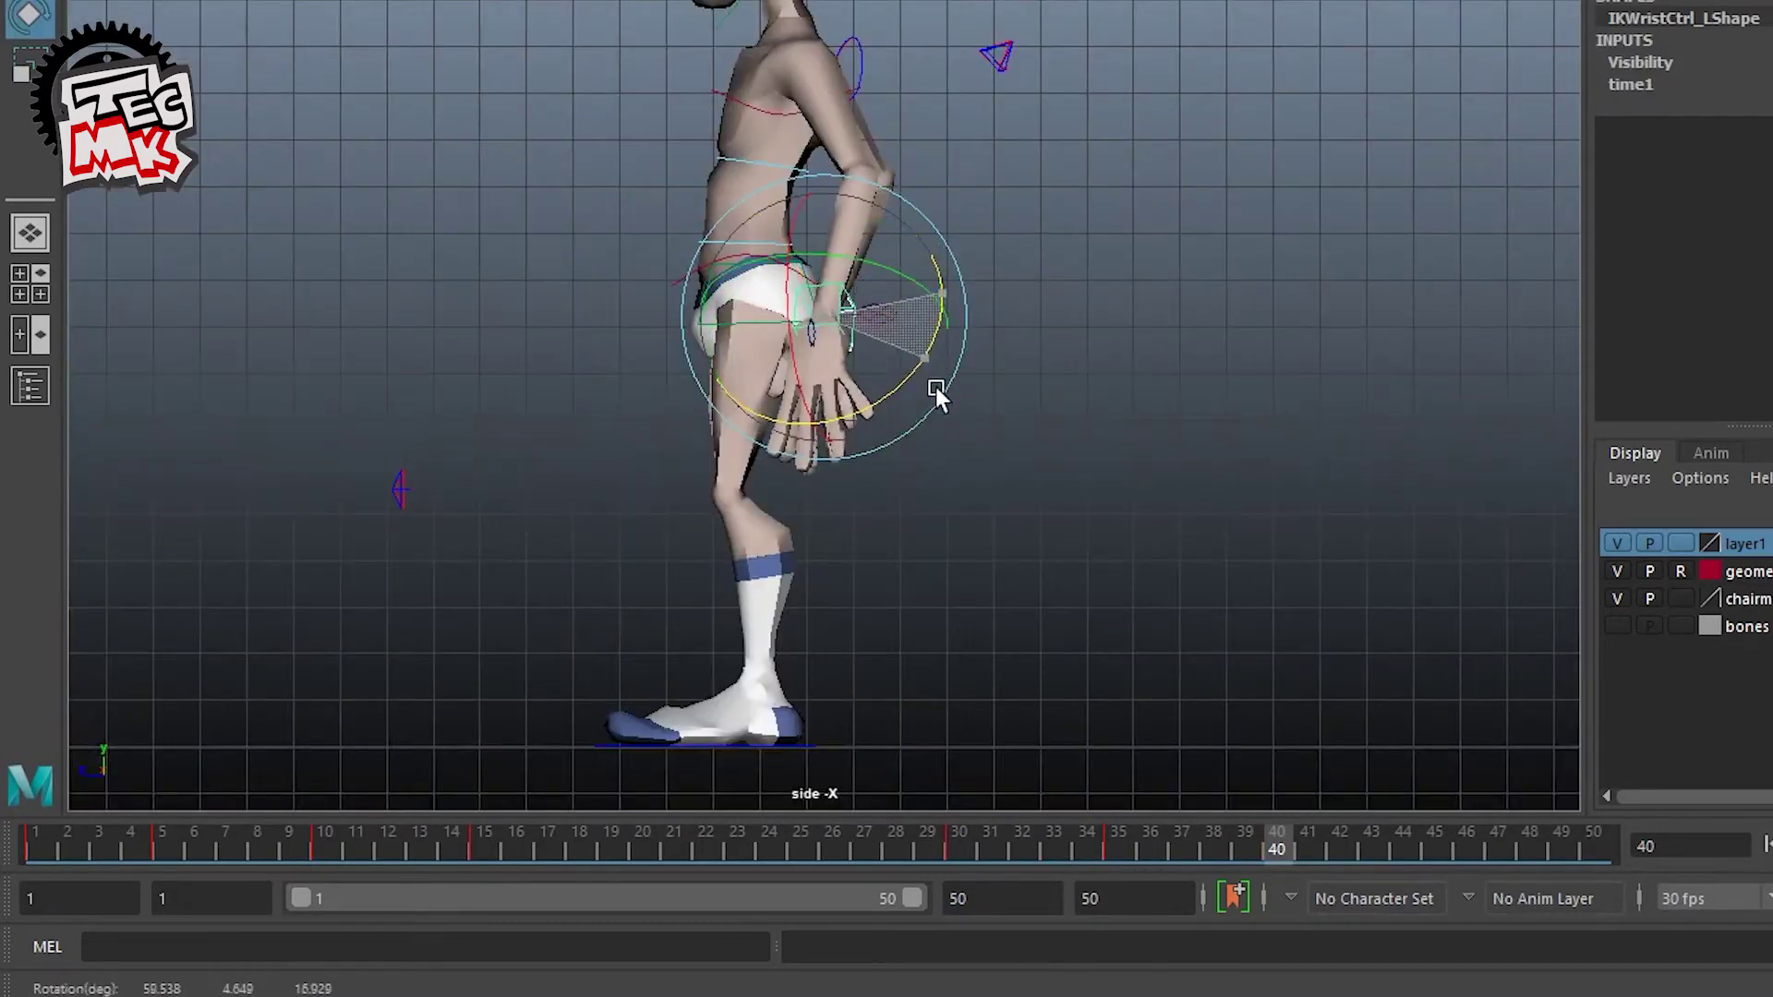
pyautogui.press('s')
pyautogui.press('w')
pyautogui.moveTo(801, 174); pyautogui.dragTo(801, 215)
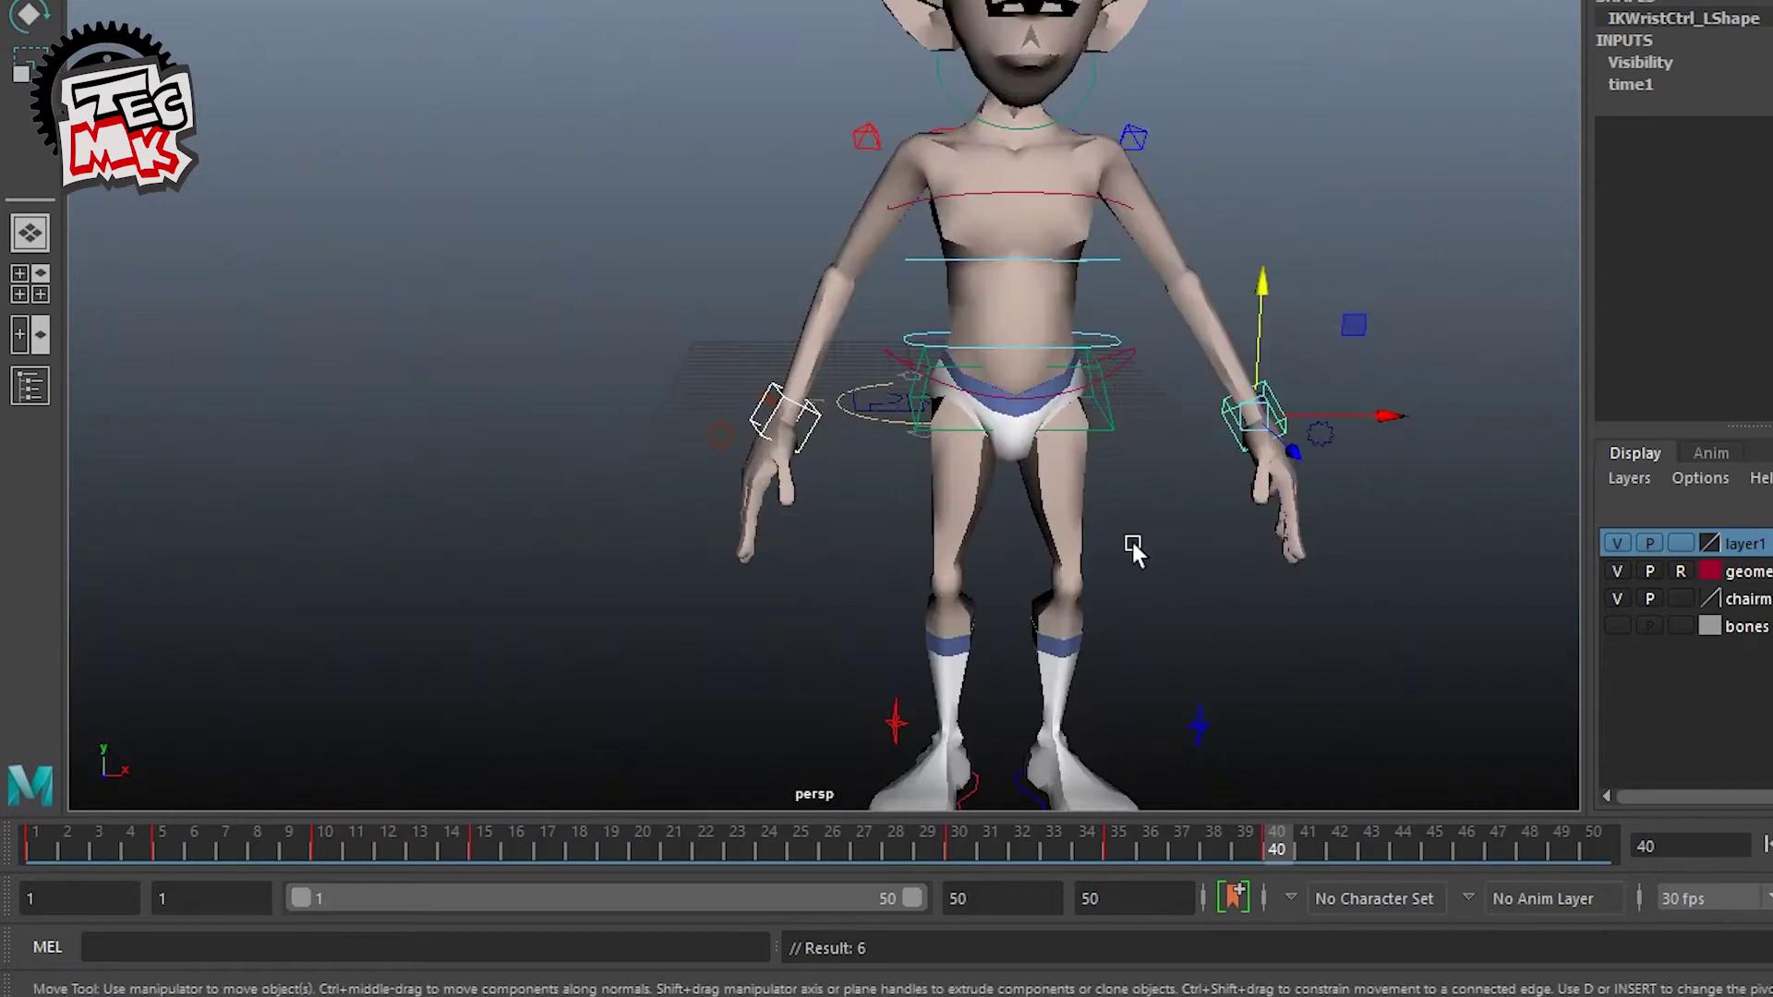
# Step: Move the right and left wrist controls inward along X so the arms hang close to the body
pyautogui.click(785, 416)
pyautogui.moveTo(928, 416); pyautogui.dragTo(1022, 415)
pyautogui.press('e')
pyautogui.click(1256, 415)
pyautogui.press('w')
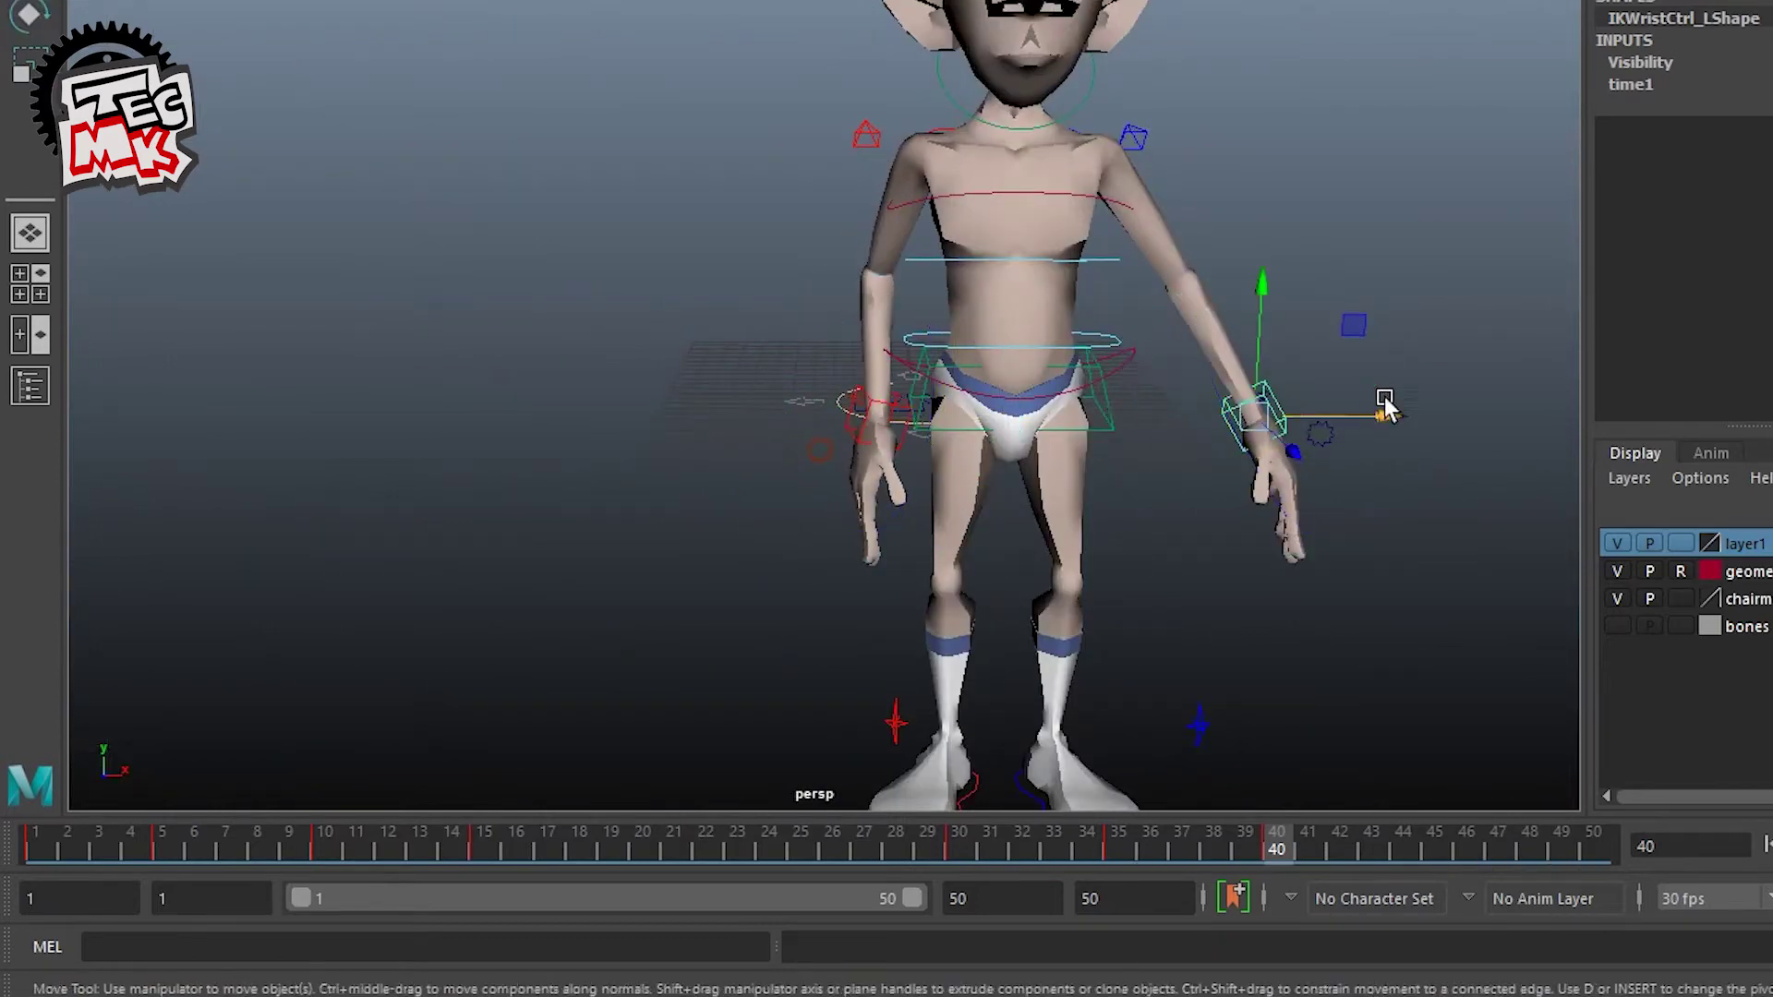
pyautogui.moveTo(1385, 407); pyautogui.dragTo(1286, 407)
# Step: Refine the wrist rotations and lower the hands slightly so the arms hang relaxed in the standing pose
pyautogui.press('e')
pyautogui.moveTo(1247, 342); pyautogui.dragTo(1215, 319)
pyautogui.moveTo(1139, 293); pyautogui.dragTo(1140, 344)
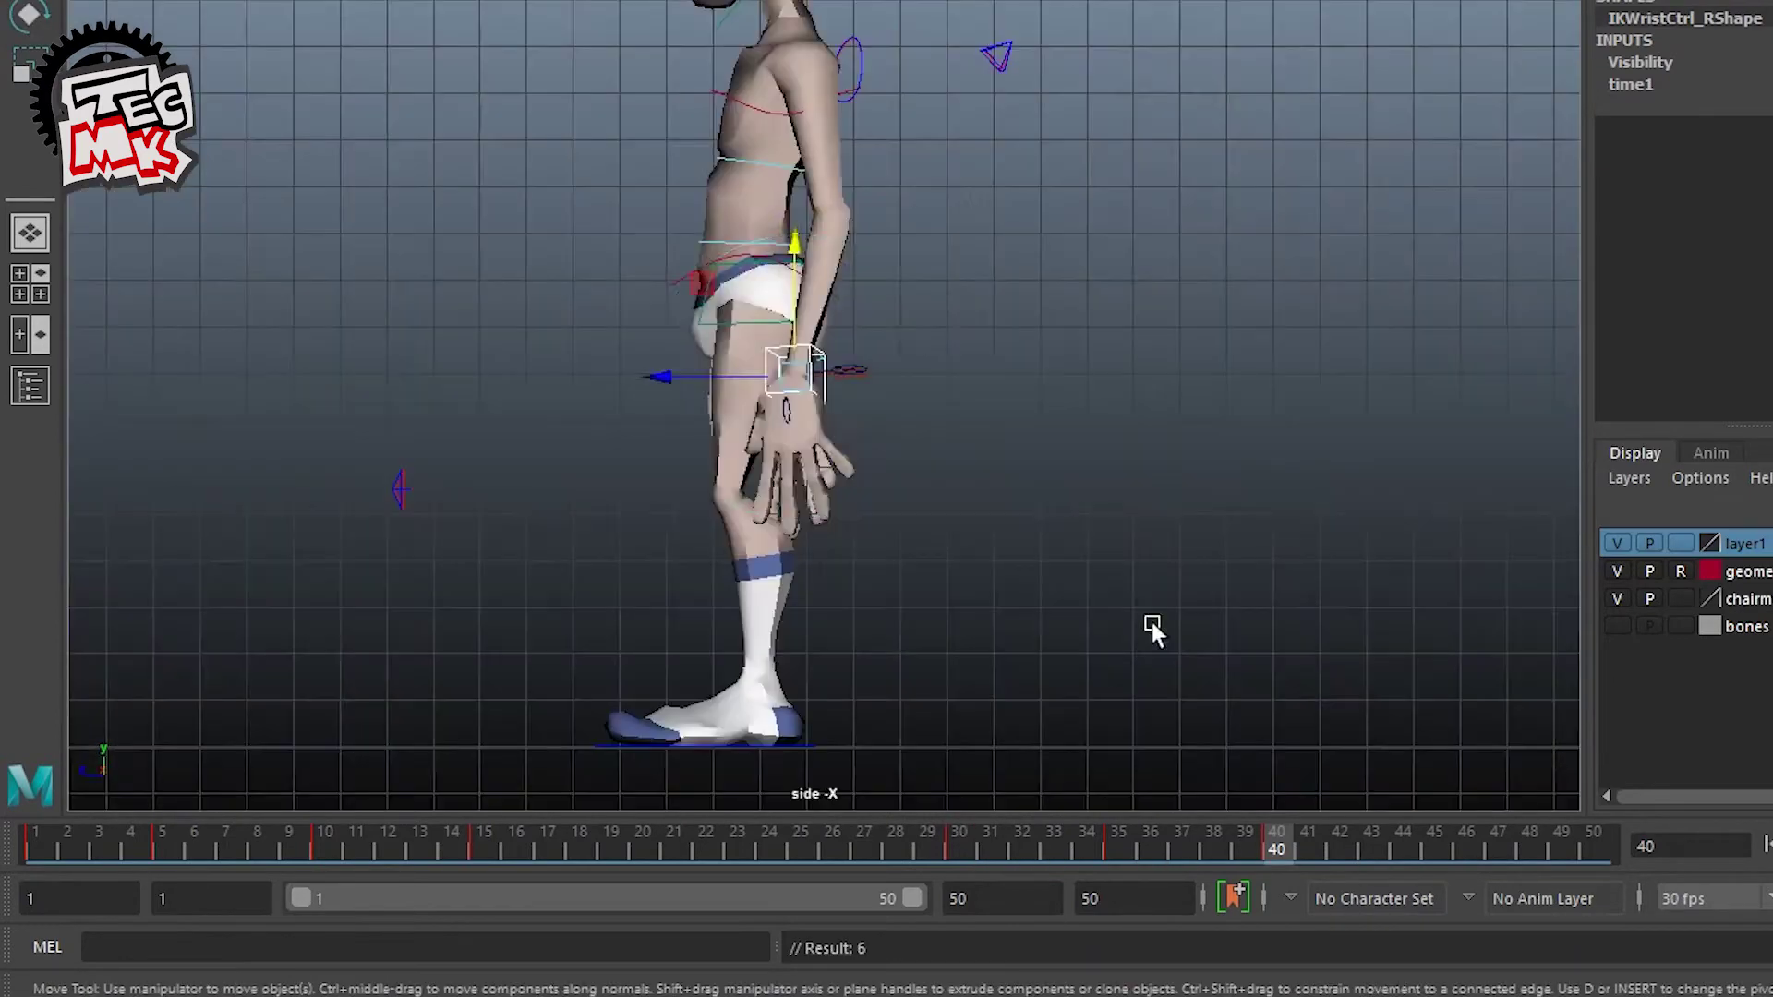
pyautogui.press('e')
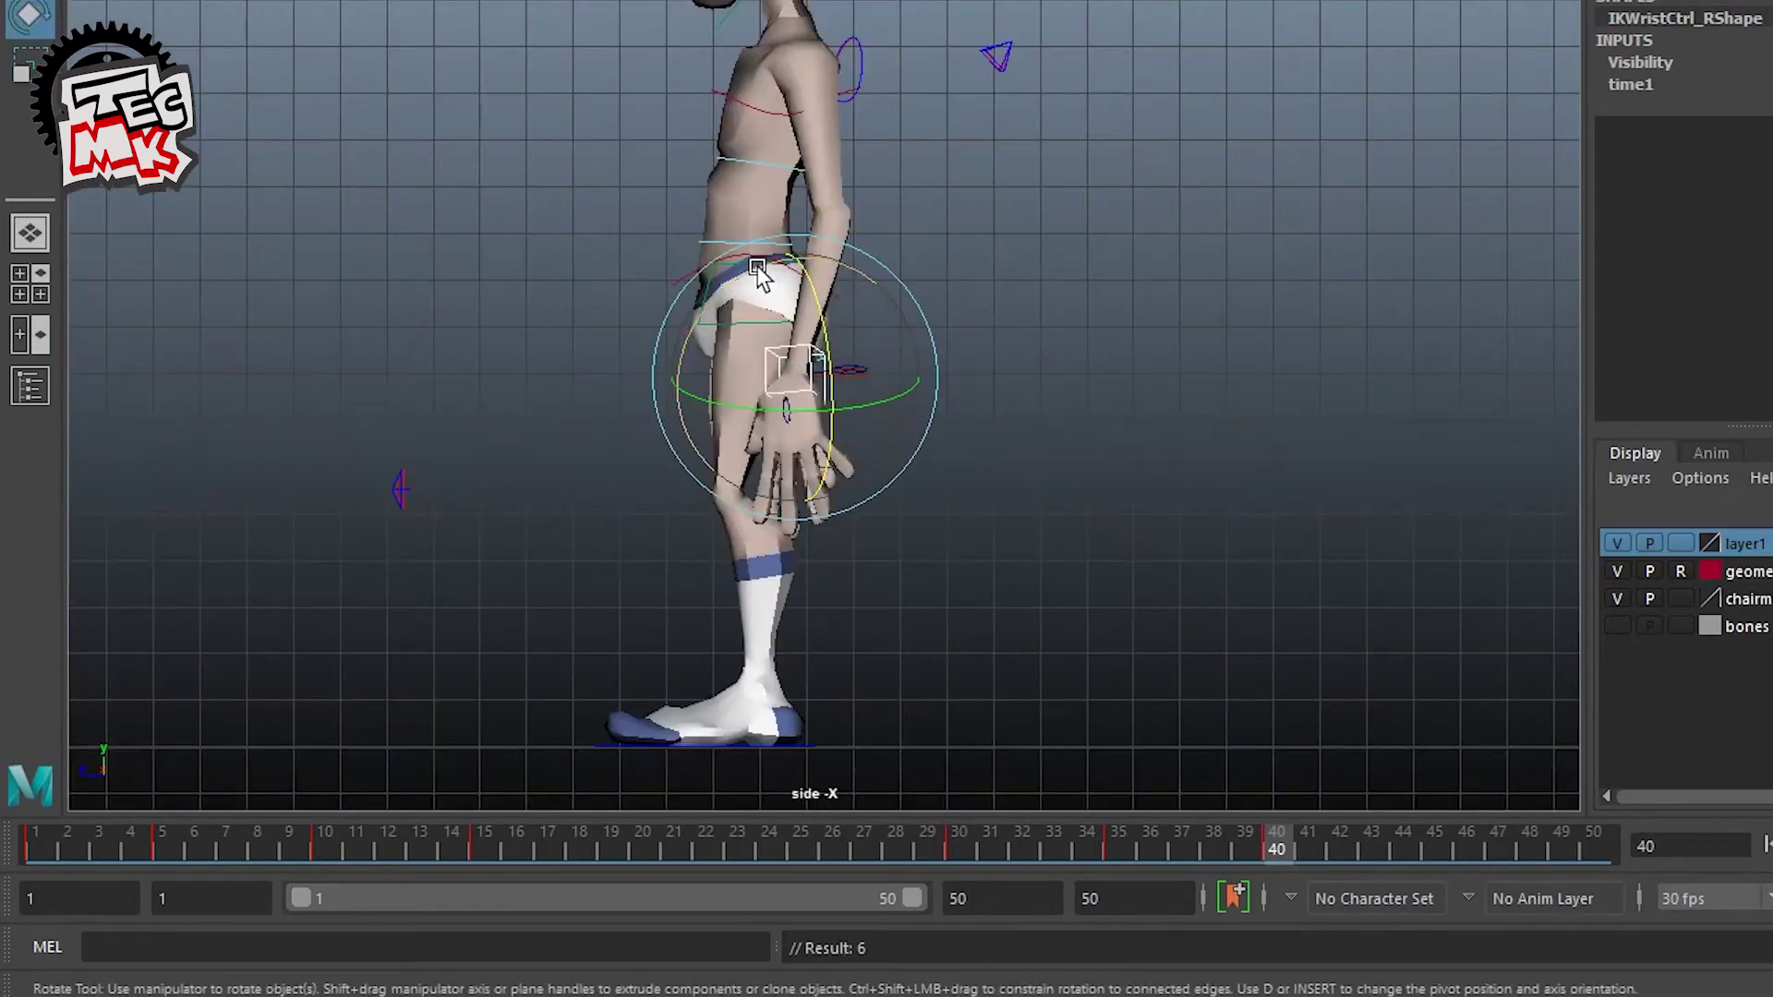
pyautogui.scroll(-2, 764, 287)
pyautogui.click(750, 342)
pyautogui.click(750, 340)
pyautogui.press('w')
pyautogui.press('space')
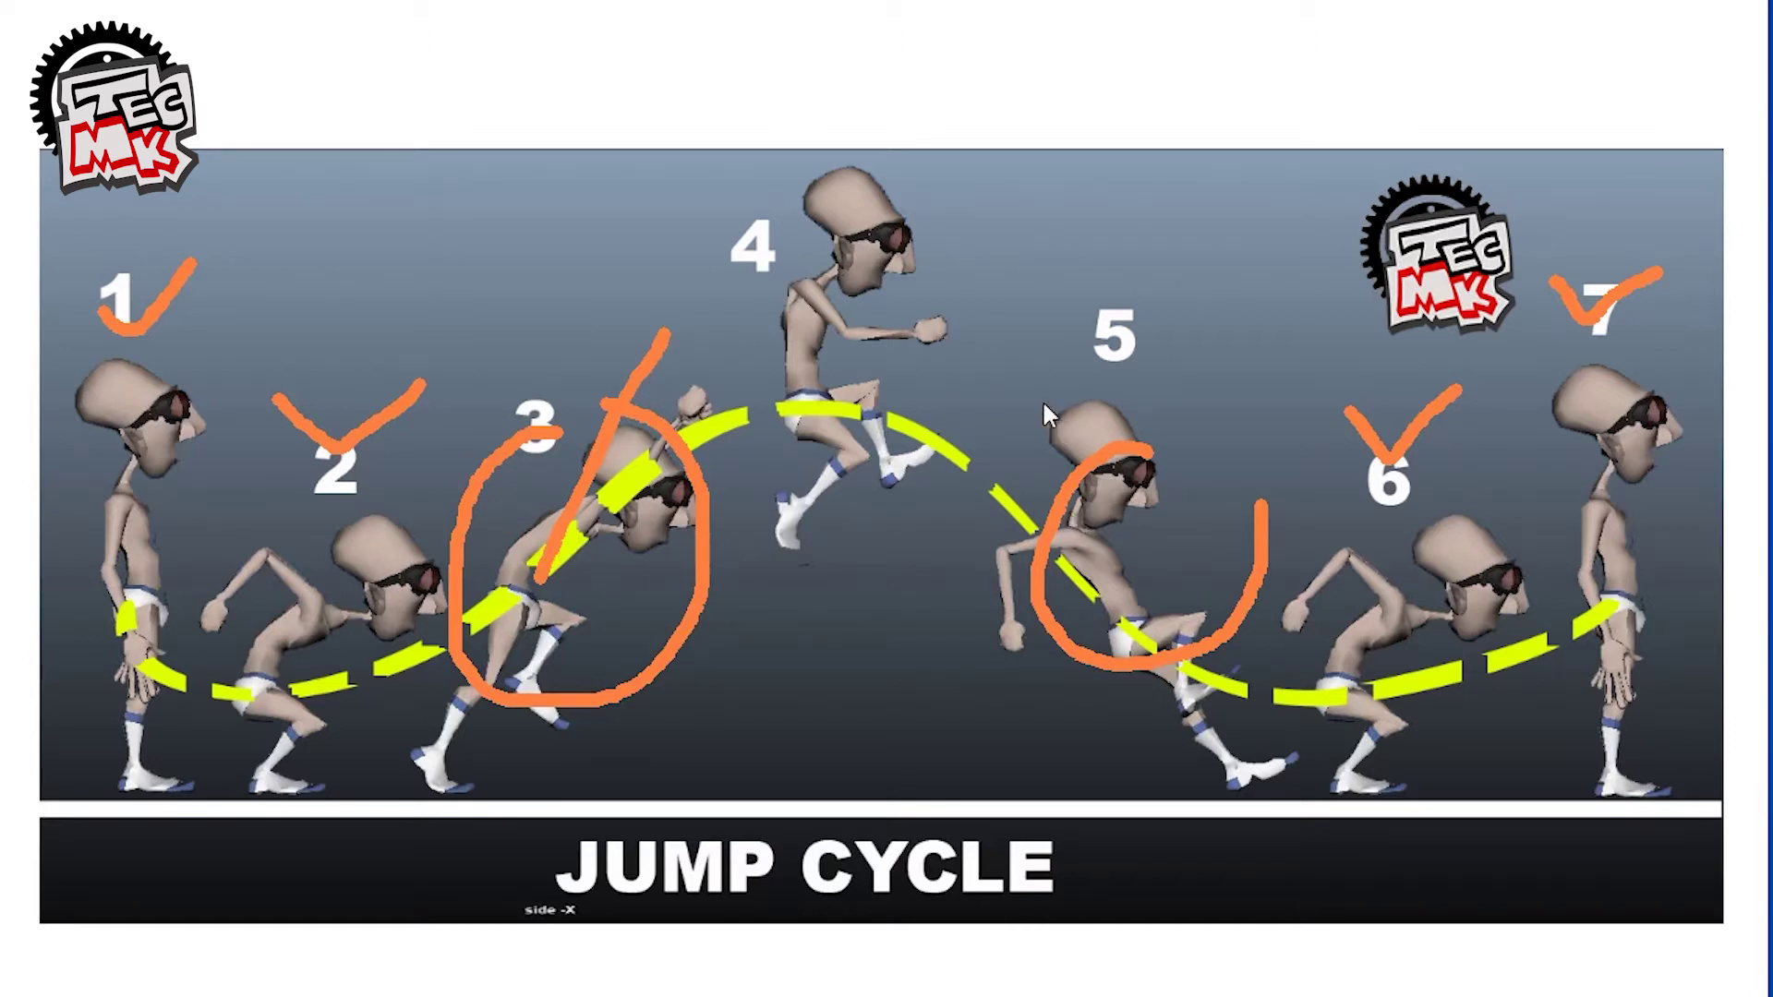
# Step: Circle pose 5 on the jump cycle reference and scrub the timeline between the takeoff and landing crouches
pyautogui.moveTo(1011, 365)
pyautogui.mouseDown()
pyautogui.moveTo(1163, 542)
pyautogui.moveTo(1199, 554)
pyautogui.moveTo(1216, 511)
pyautogui.mouseUp()
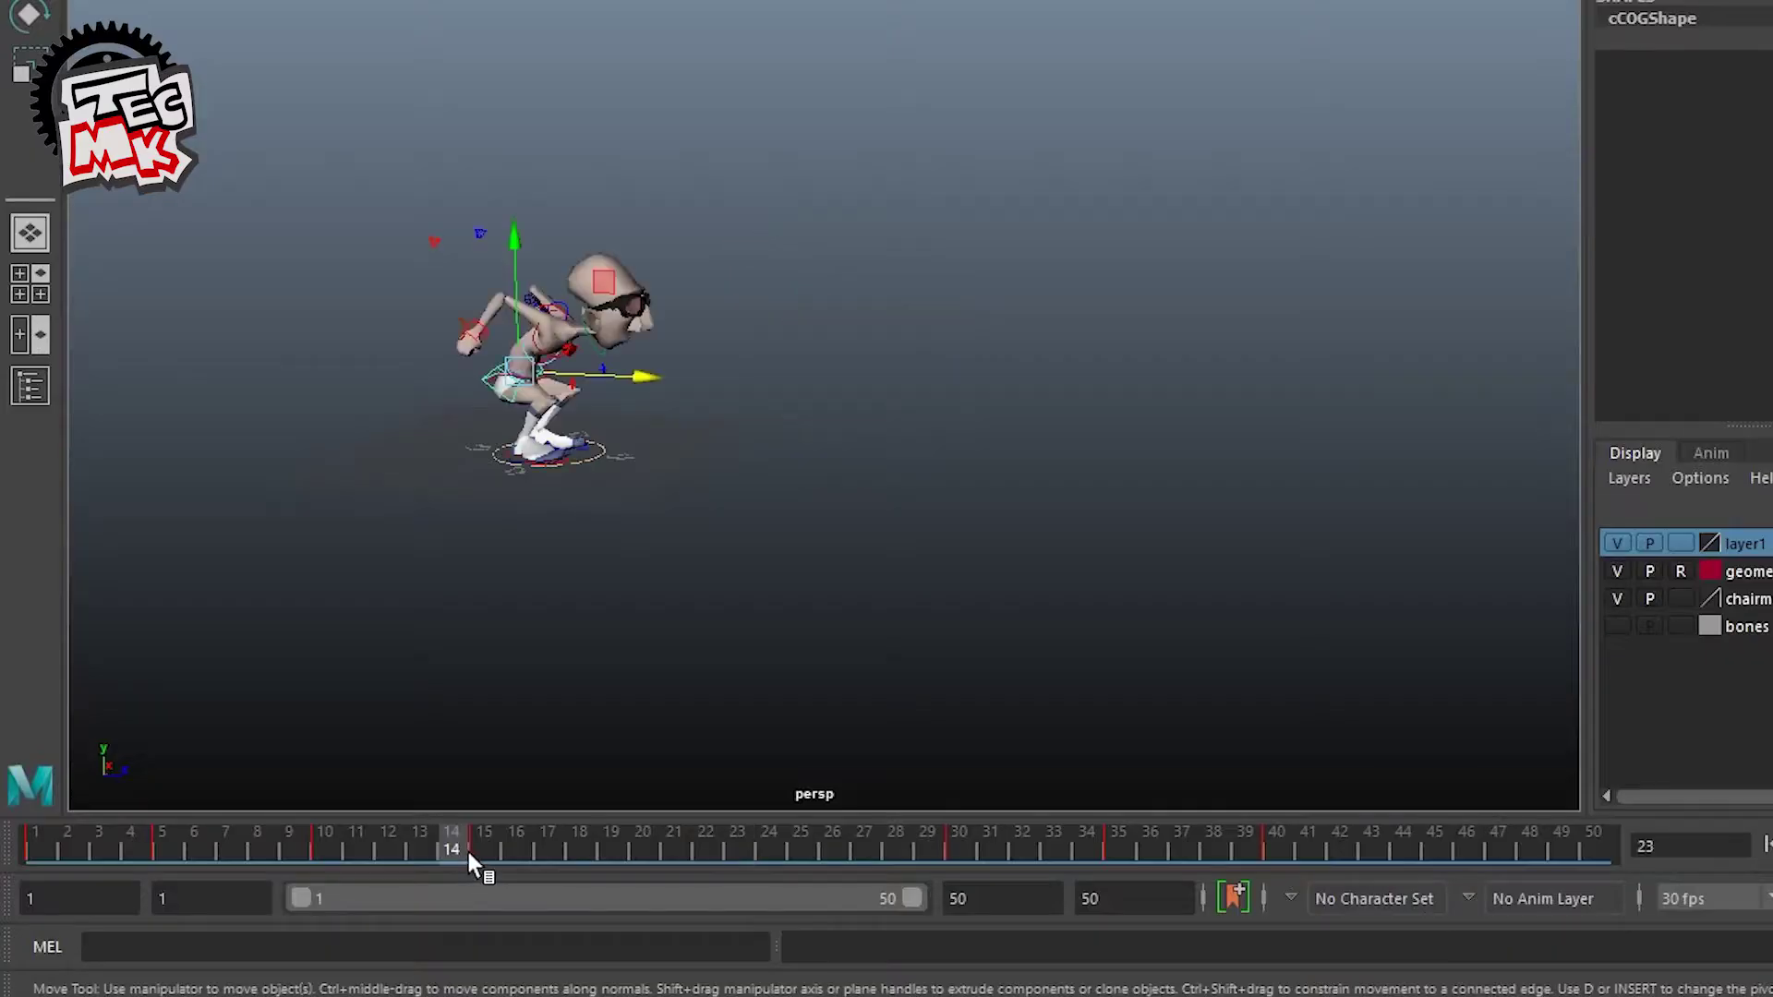
pyautogui.moveTo(468, 851); pyautogui.dragTo(769, 859)
pyautogui.press(',')
pyautogui.moveTo(522, 362); pyautogui.dragTo(1038, 370)
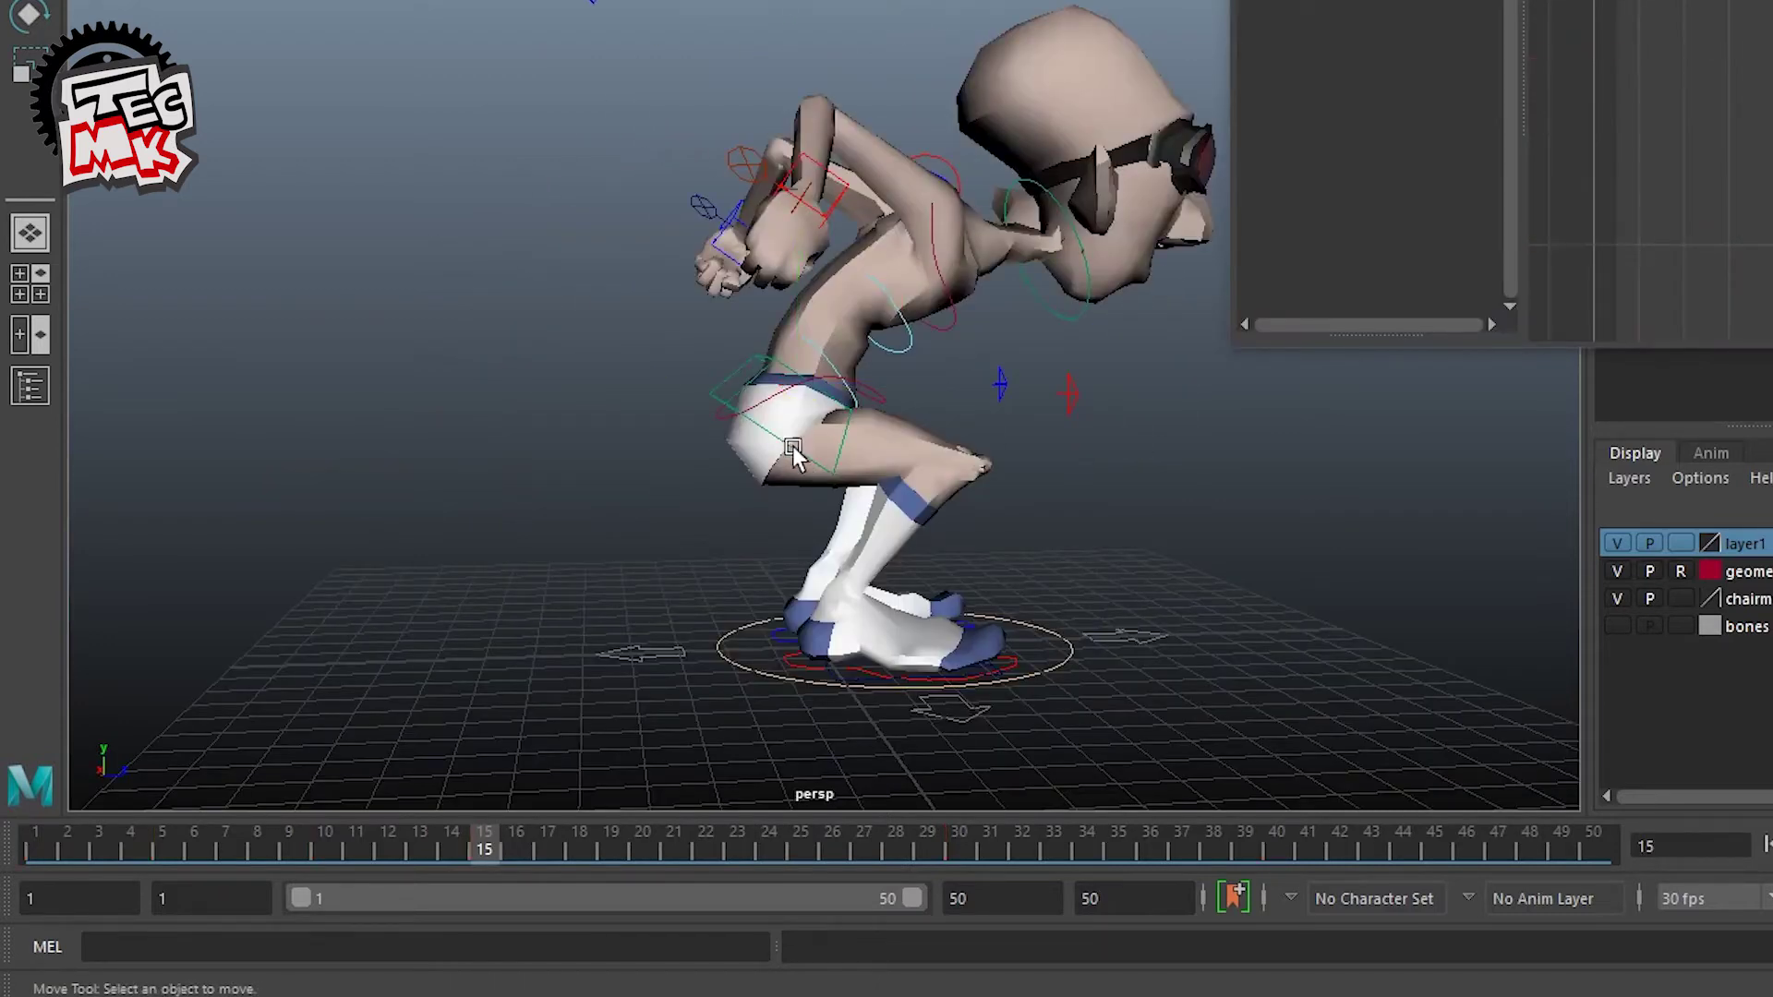
# Step: At frame 24, raise the centre-of-gravity control to about 26.6 in Y for the jump's peak and scrub through it
pyautogui.click(798, 448)
pyautogui.press('f')
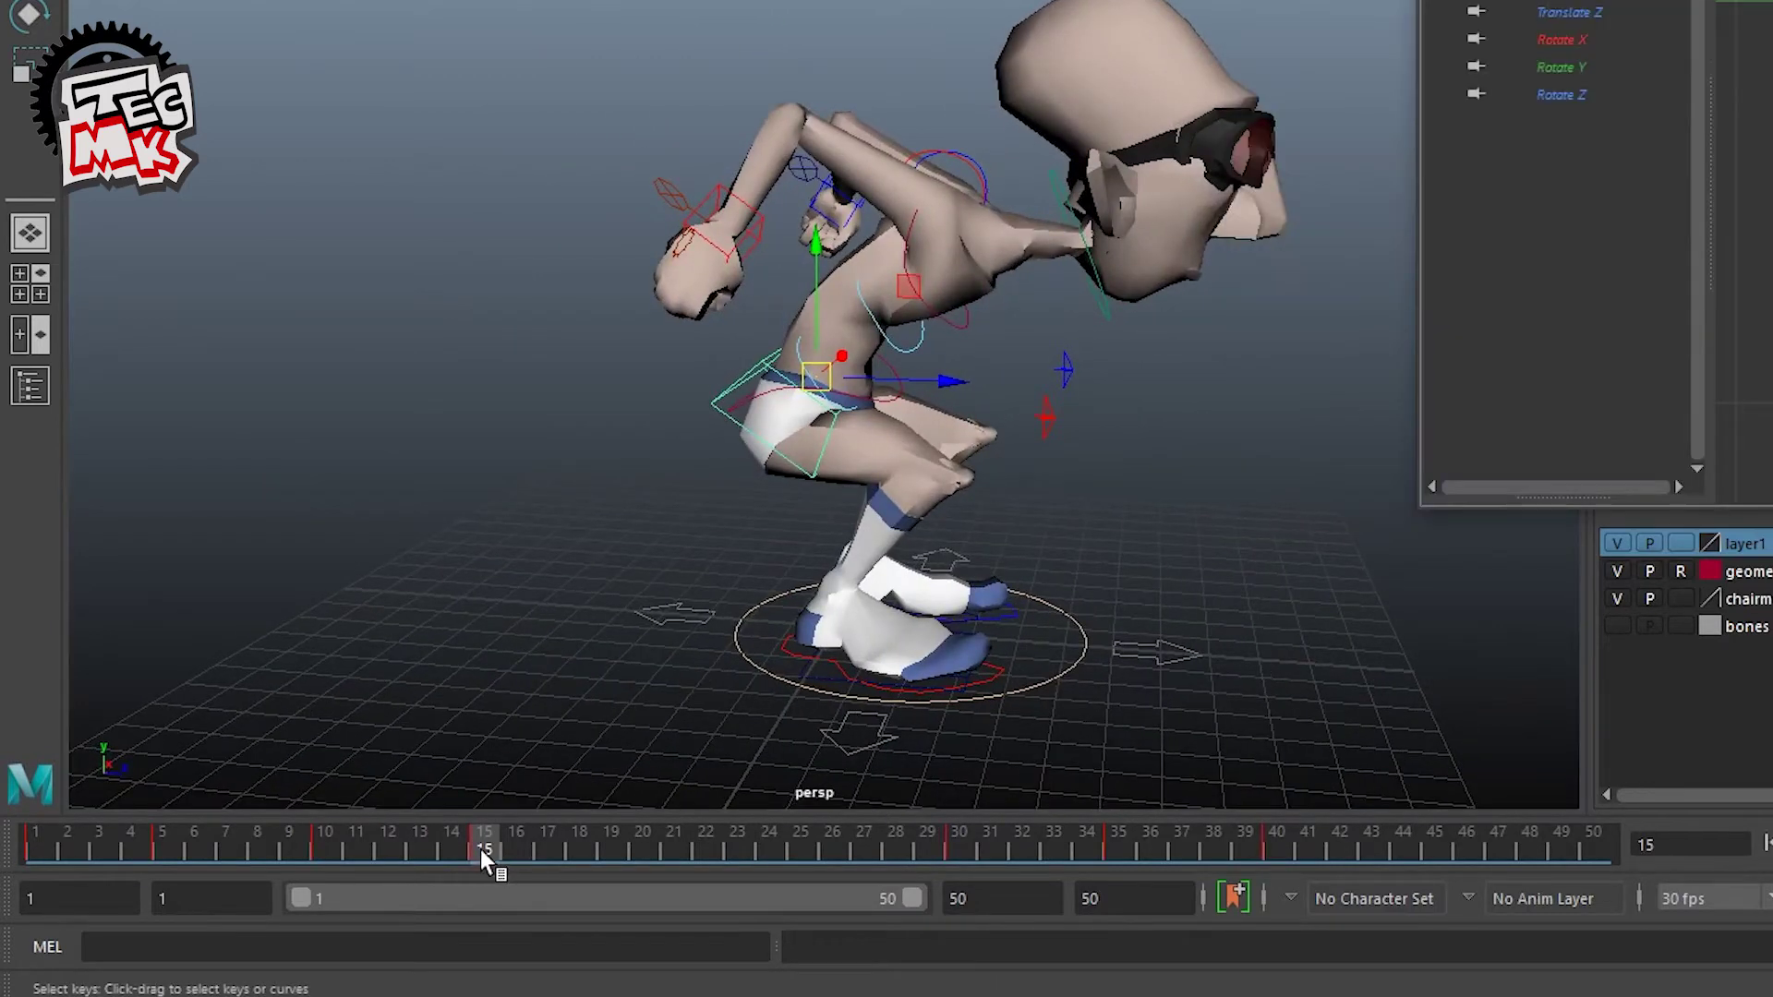
pyautogui.moveTo(480, 850); pyautogui.dragTo(774, 883)
pyautogui.keyDown('alt'); pyautogui.moveTo(1167, 632); pyautogui.dragTo(885, 643, button='middle'); pyautogui.keyUp('alt')
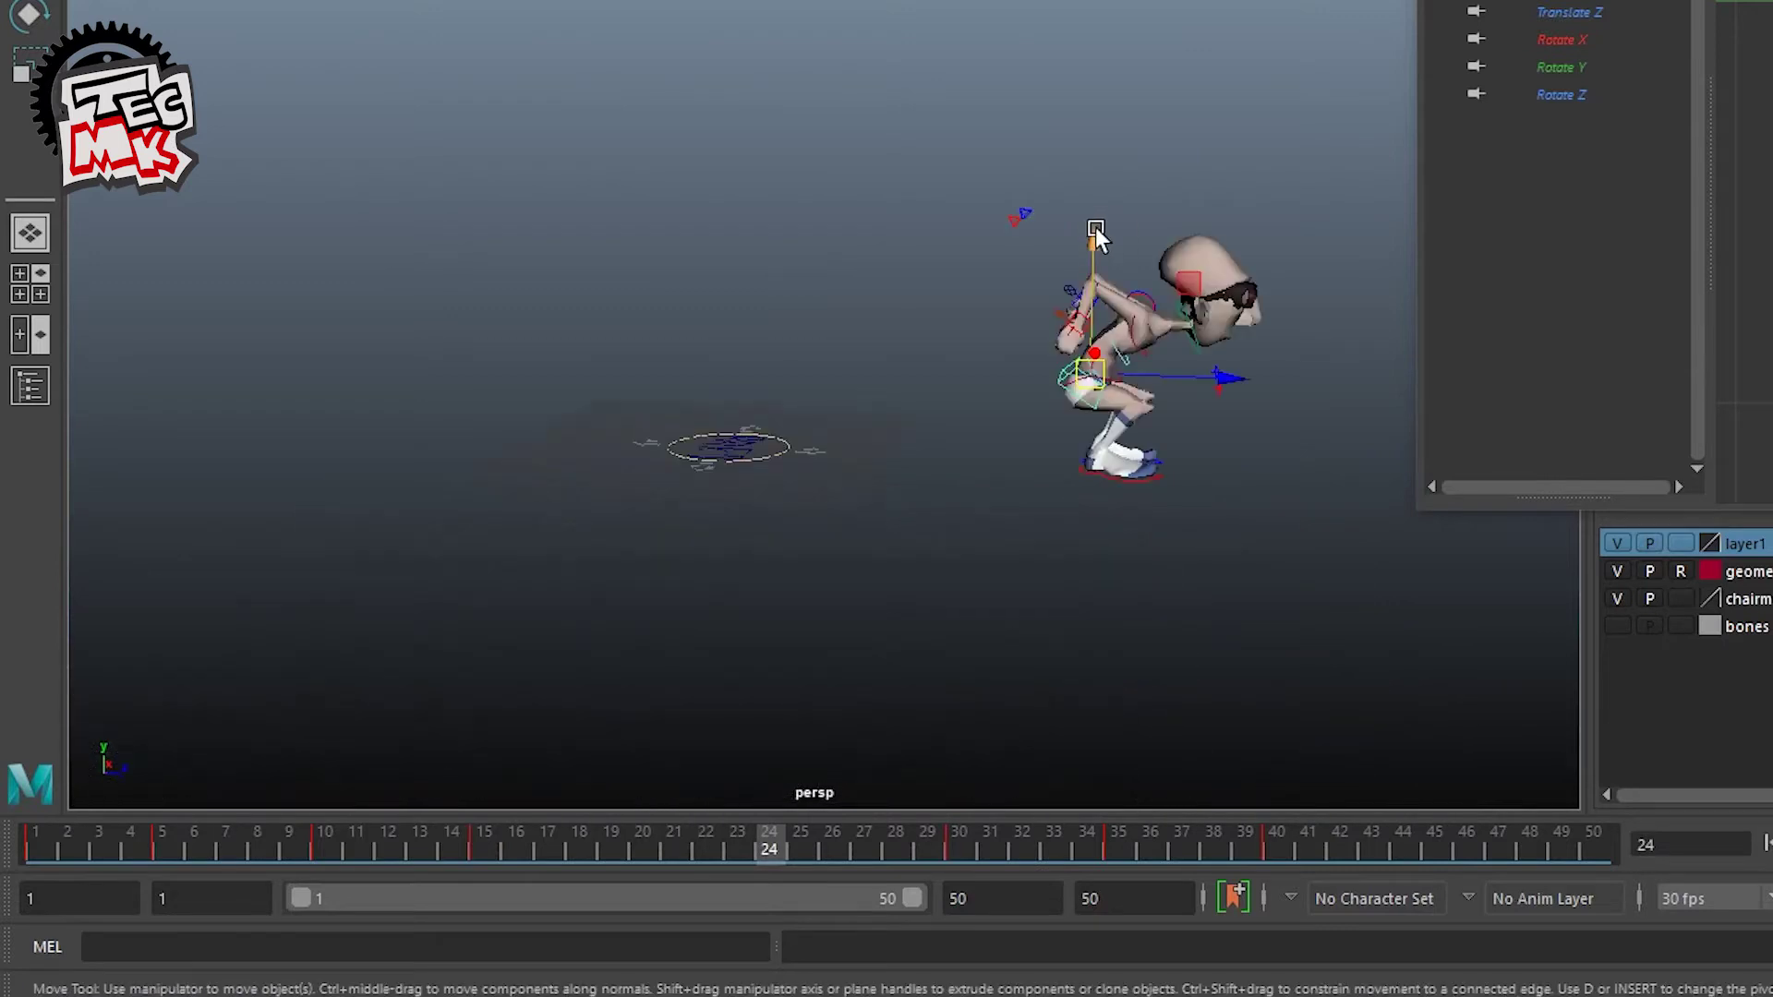
pyautogui.moveTo(1095, 227); pyautogui.dragTo(1095, 19)
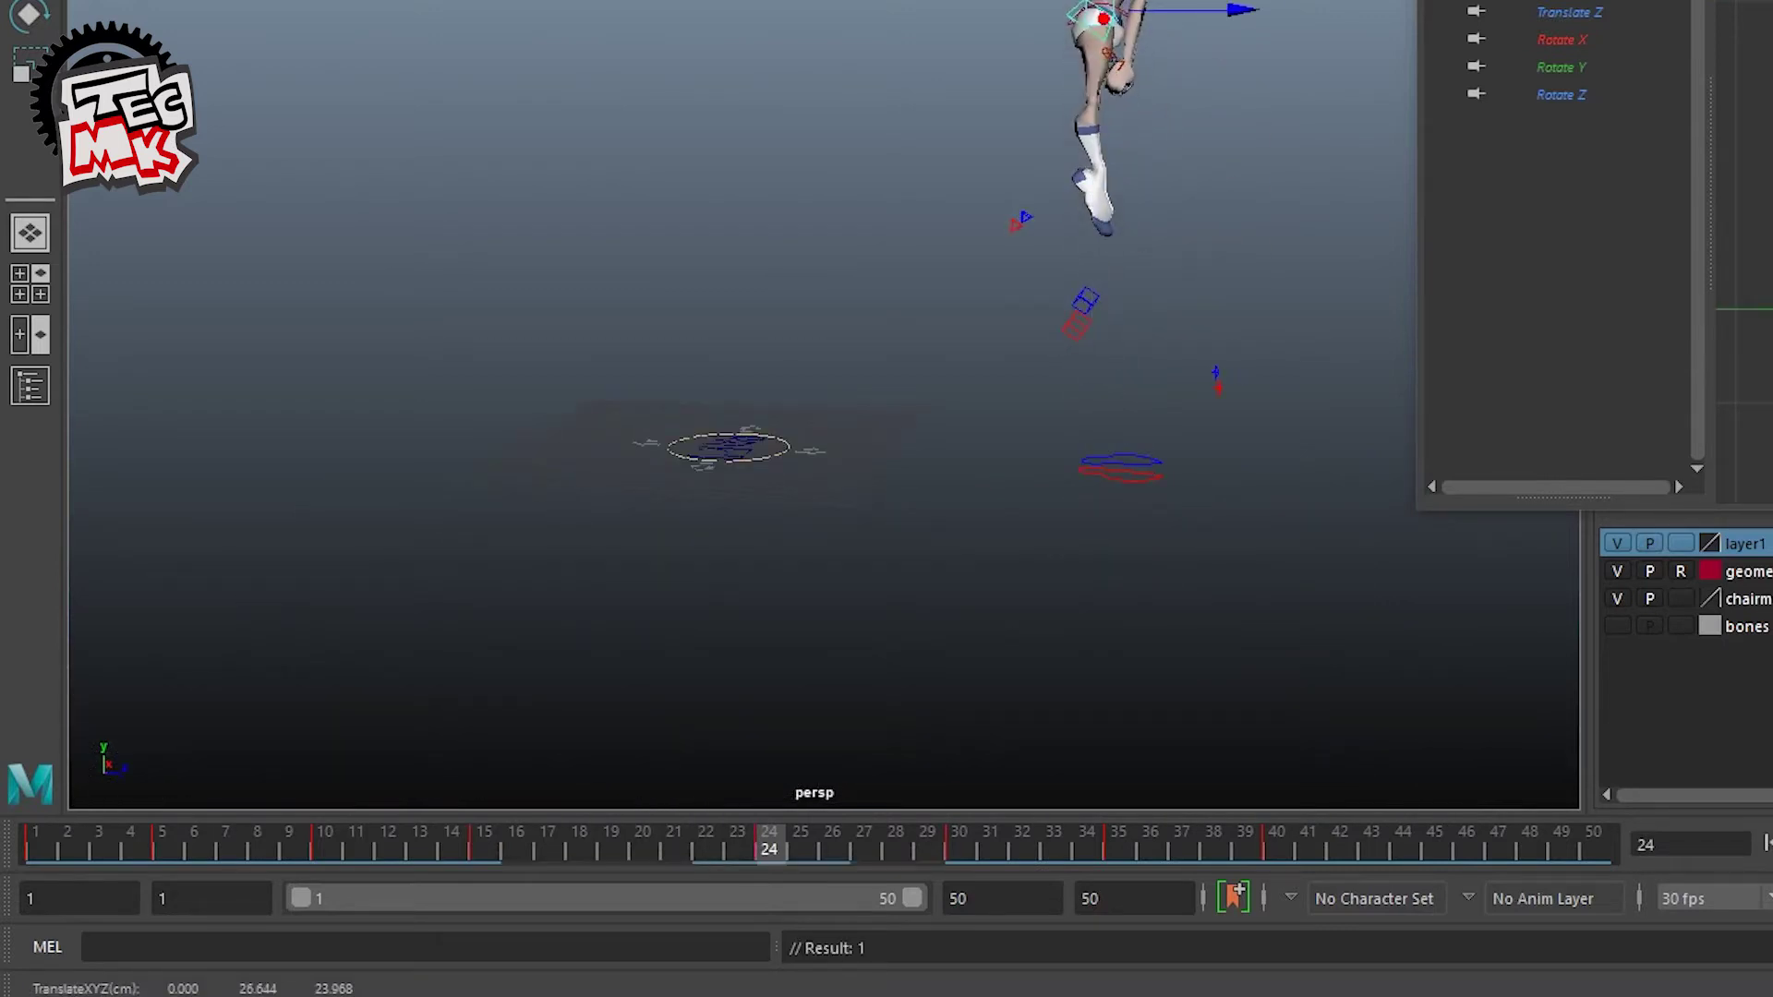
pyautogui.moveTo(722, 865); pyautogui.dragTo(927, 866)
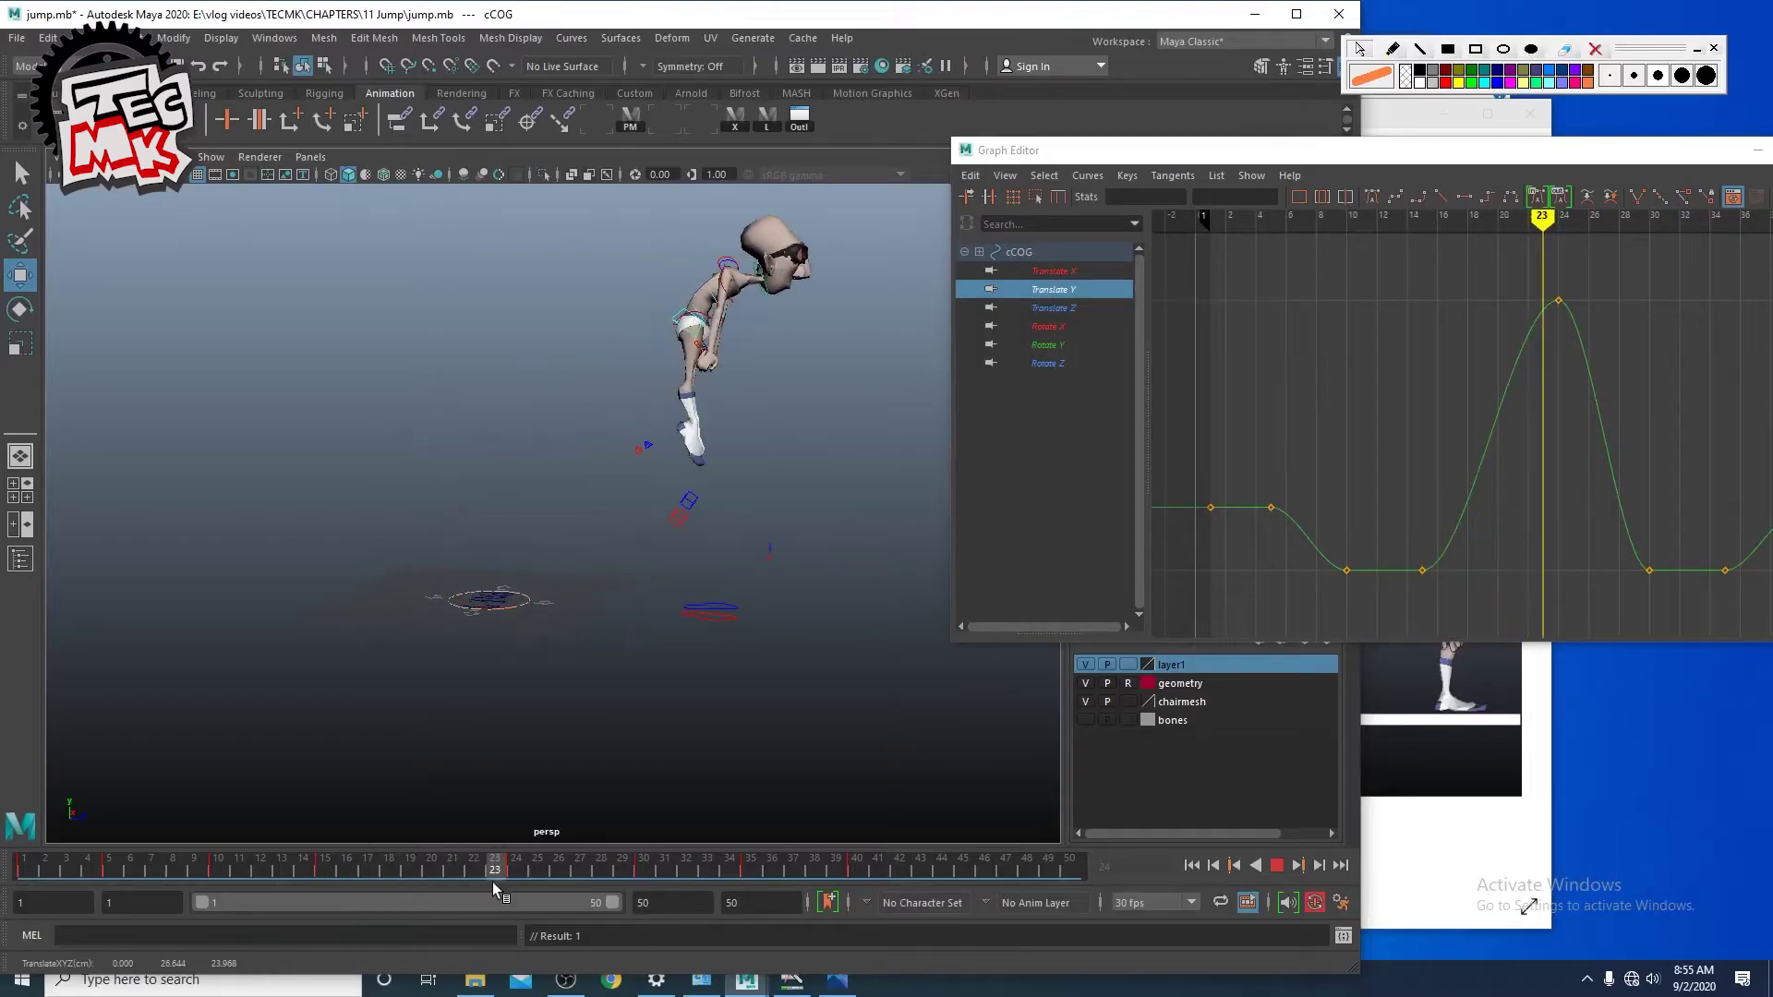
# Step: Break the Translate Y tangents at frames 15 and 30 and steepen them into a rounded jump arc, then close the Graph Editor
pyautogui.moveTo(1603, 201); pyautogui.dragTo(1449, 202)
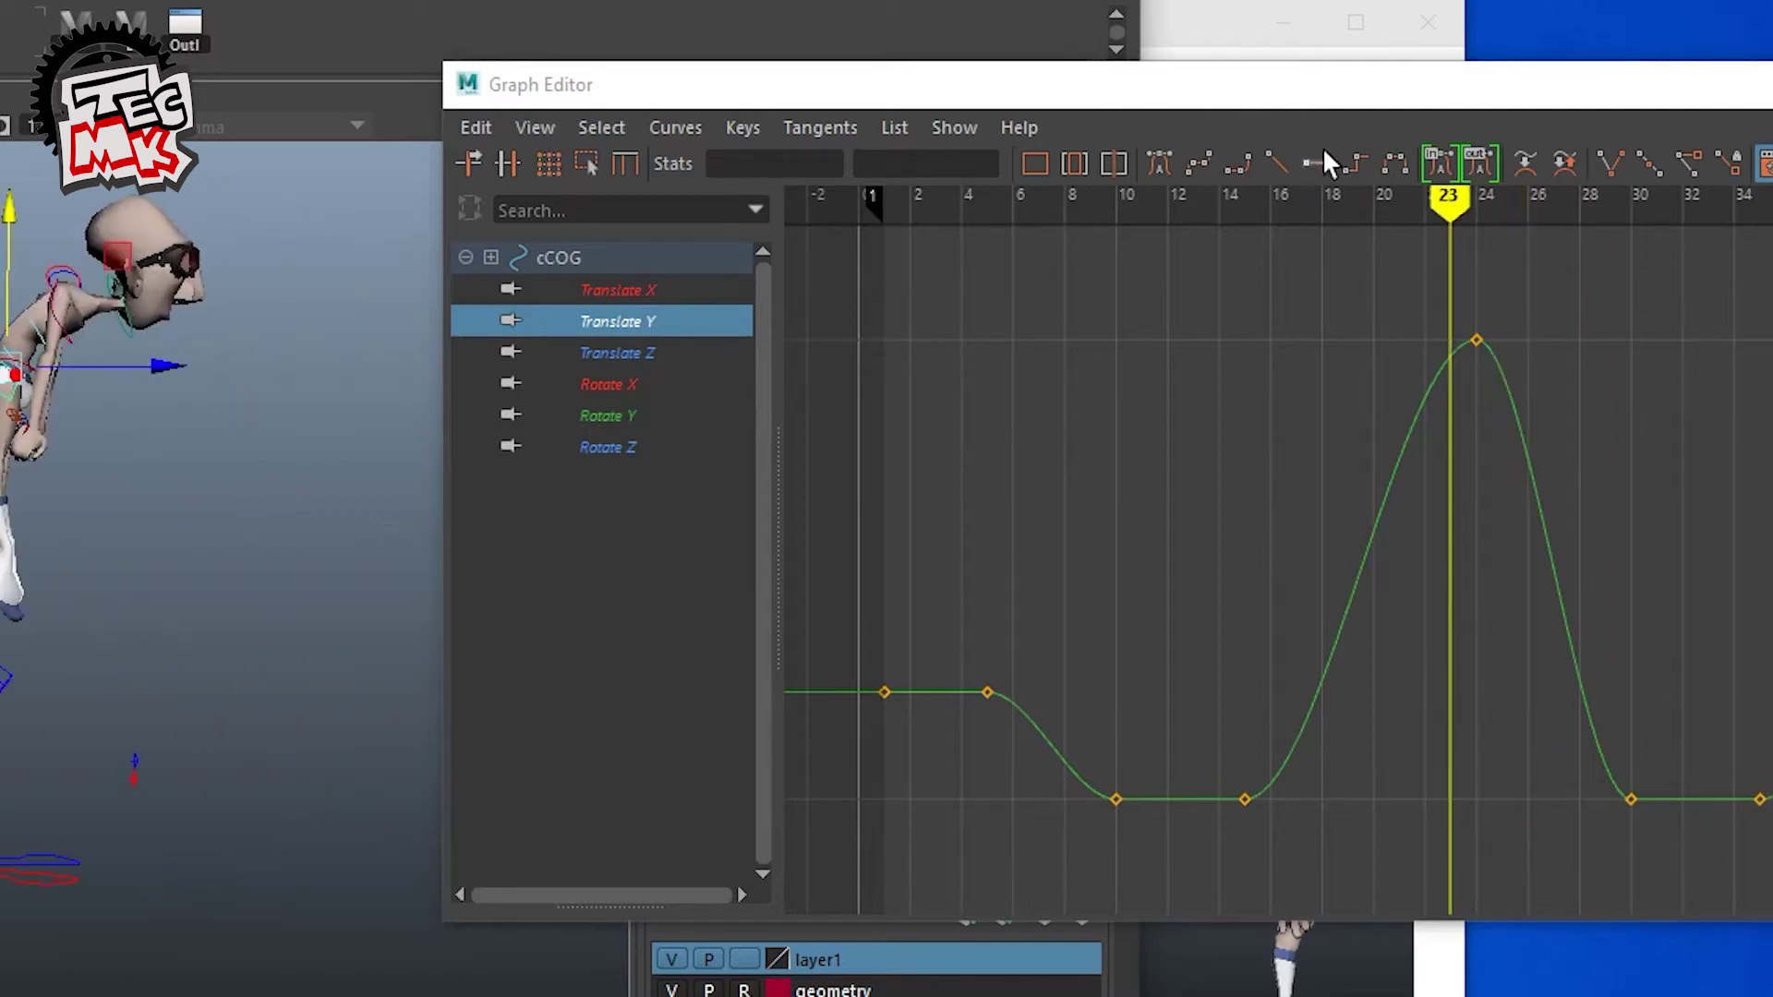
pyautogui.moveTo(1380, 89); pyautogui.dragTo(685, 71)
pyautogui.moveTo(517, 729); pyautogui.dragTo(979, 822)
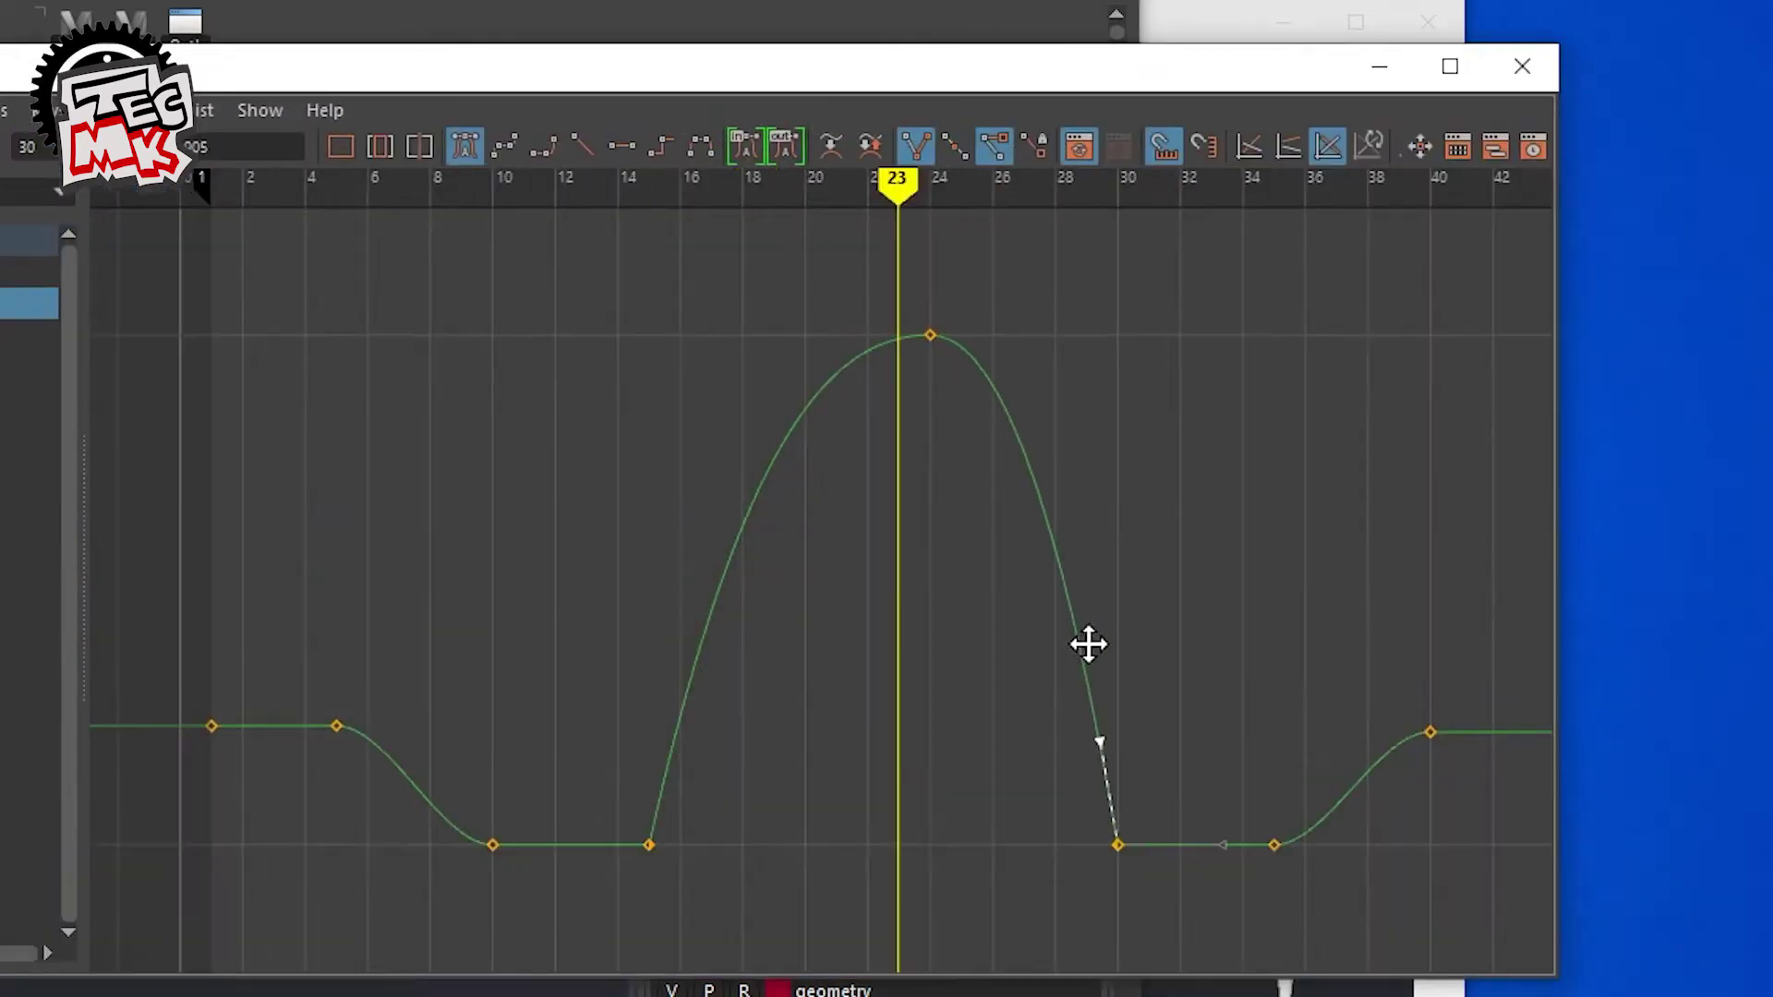
pyautogui.moveTo(1089, 644); pyautogui.dragTo(1082, 643, button='middle')
pyautogui.click(618, 884)
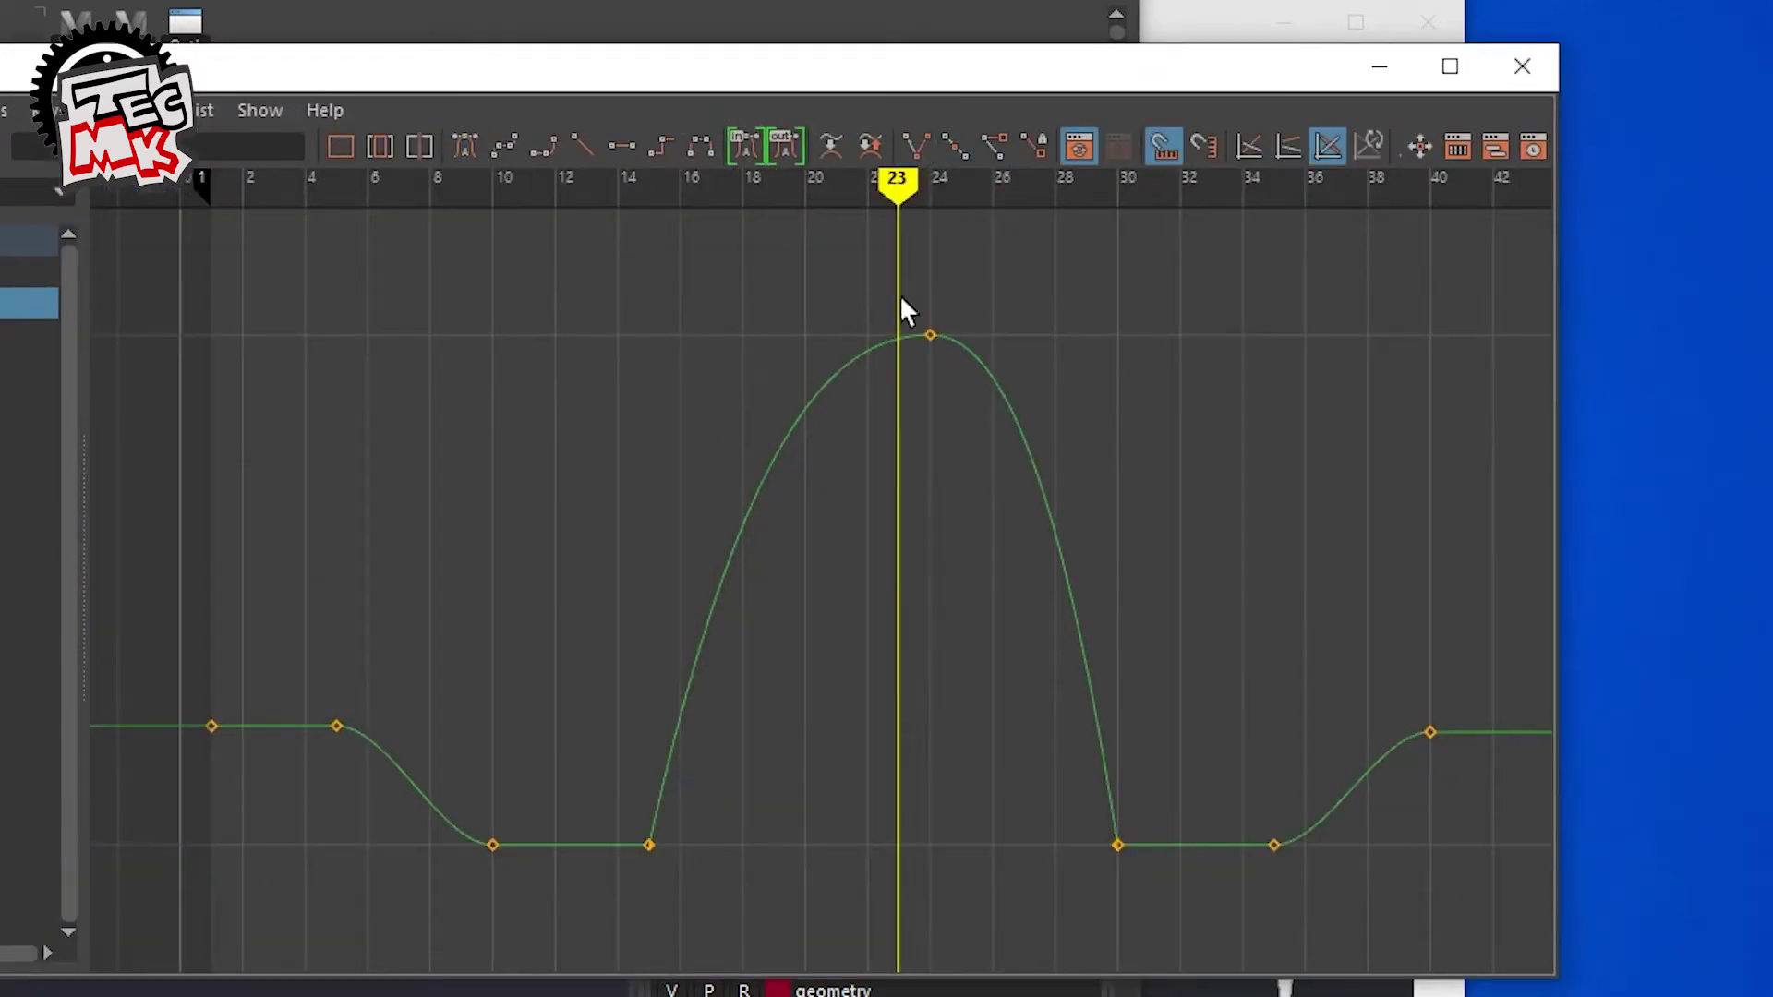
pyautogui.click(1522, 66)
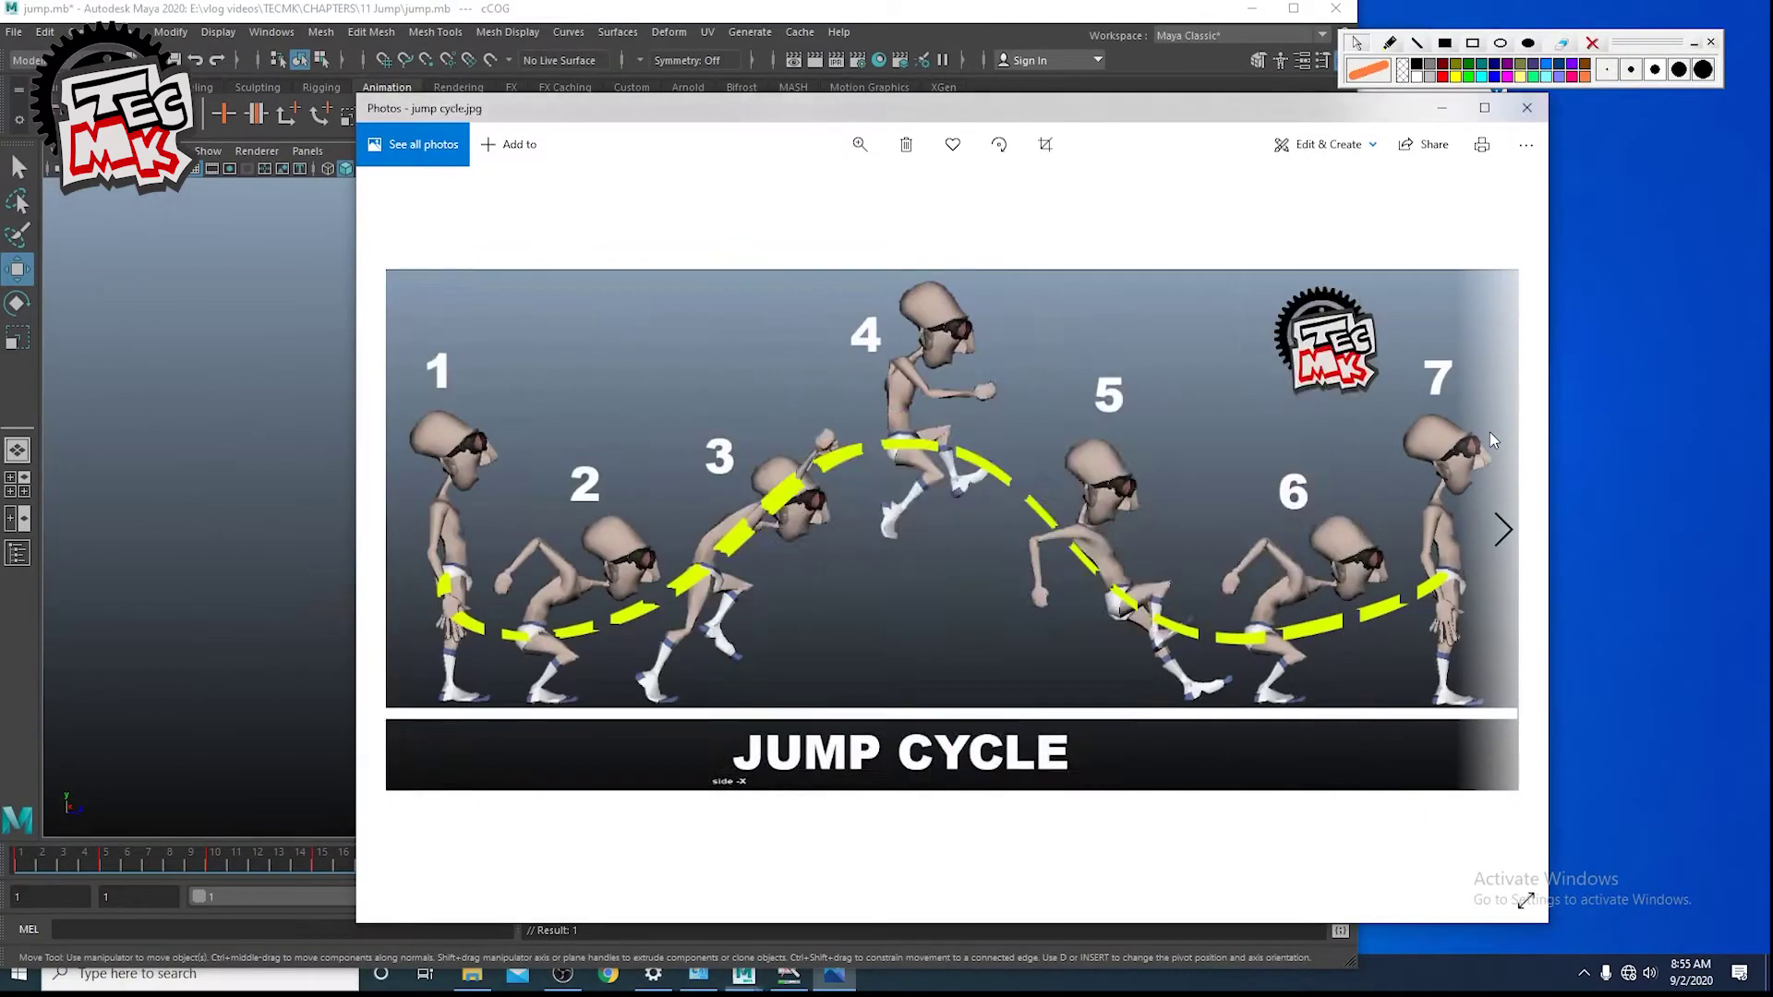
# Step: Reopen the jump cycle reference image from the 11 Jump folder, place it beside the Maya window and return to the scene
pyautogui.click(1525, 108)
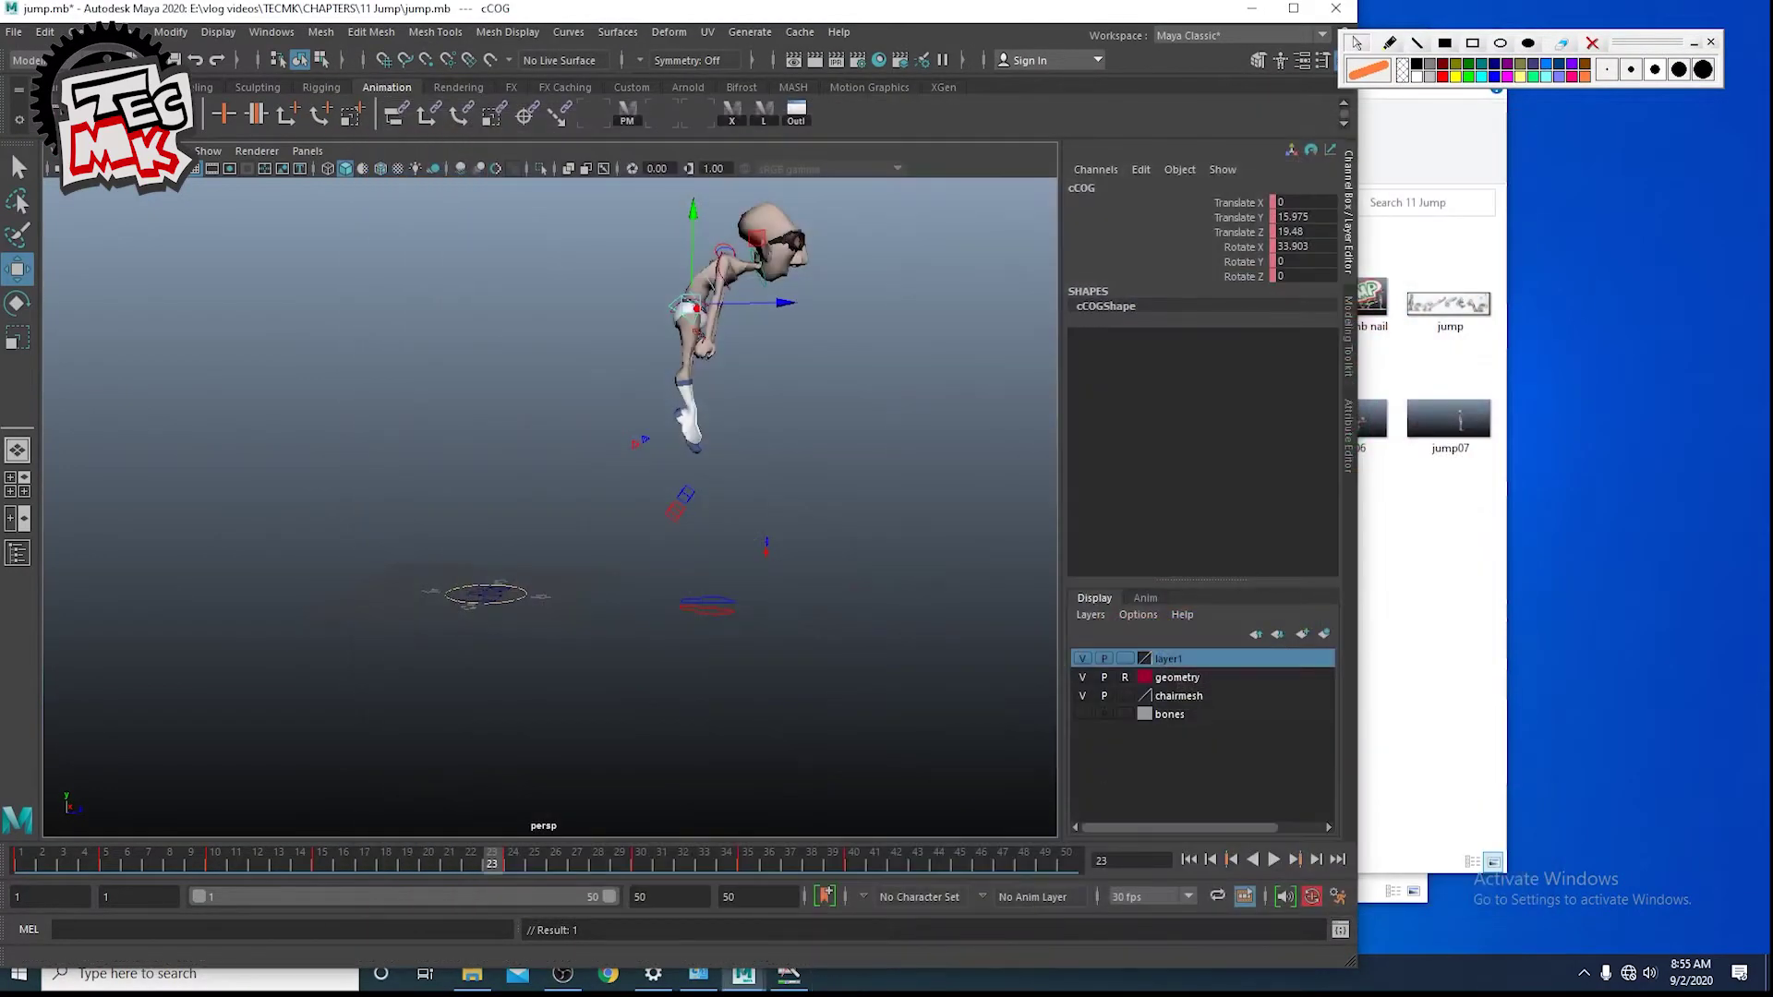
pyautogui.click(472, 976)
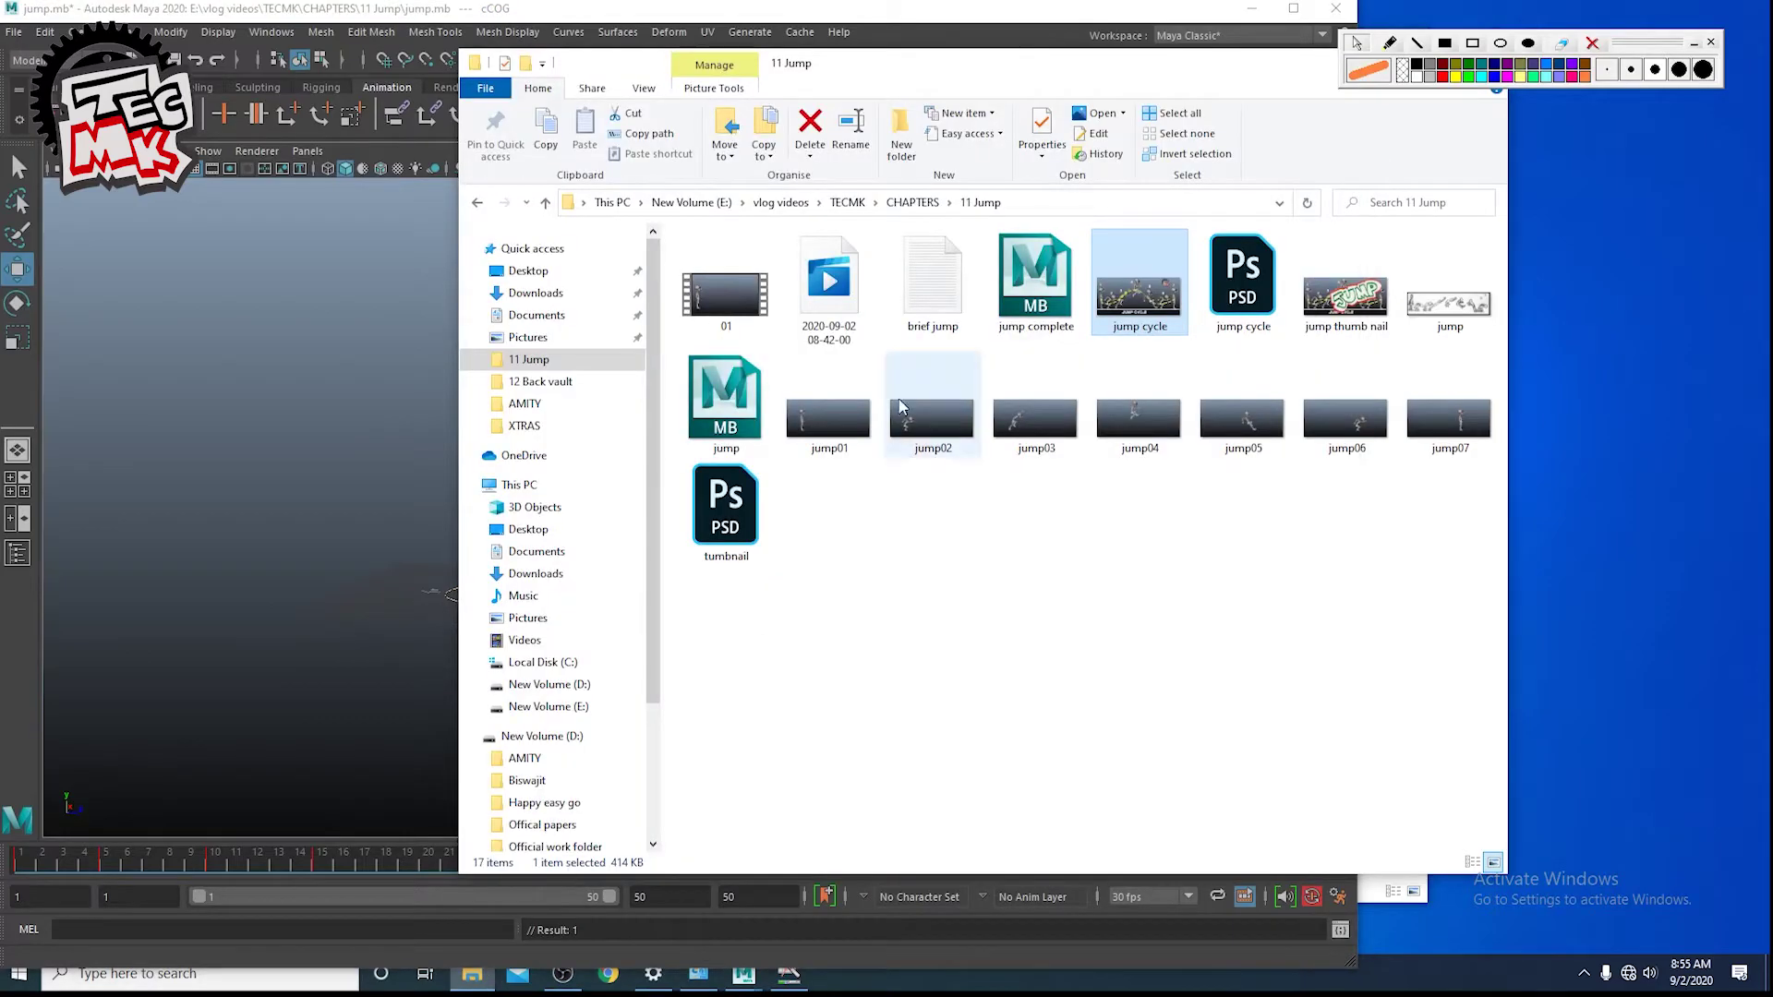
pyautogui.doubleClick(1139, 268)
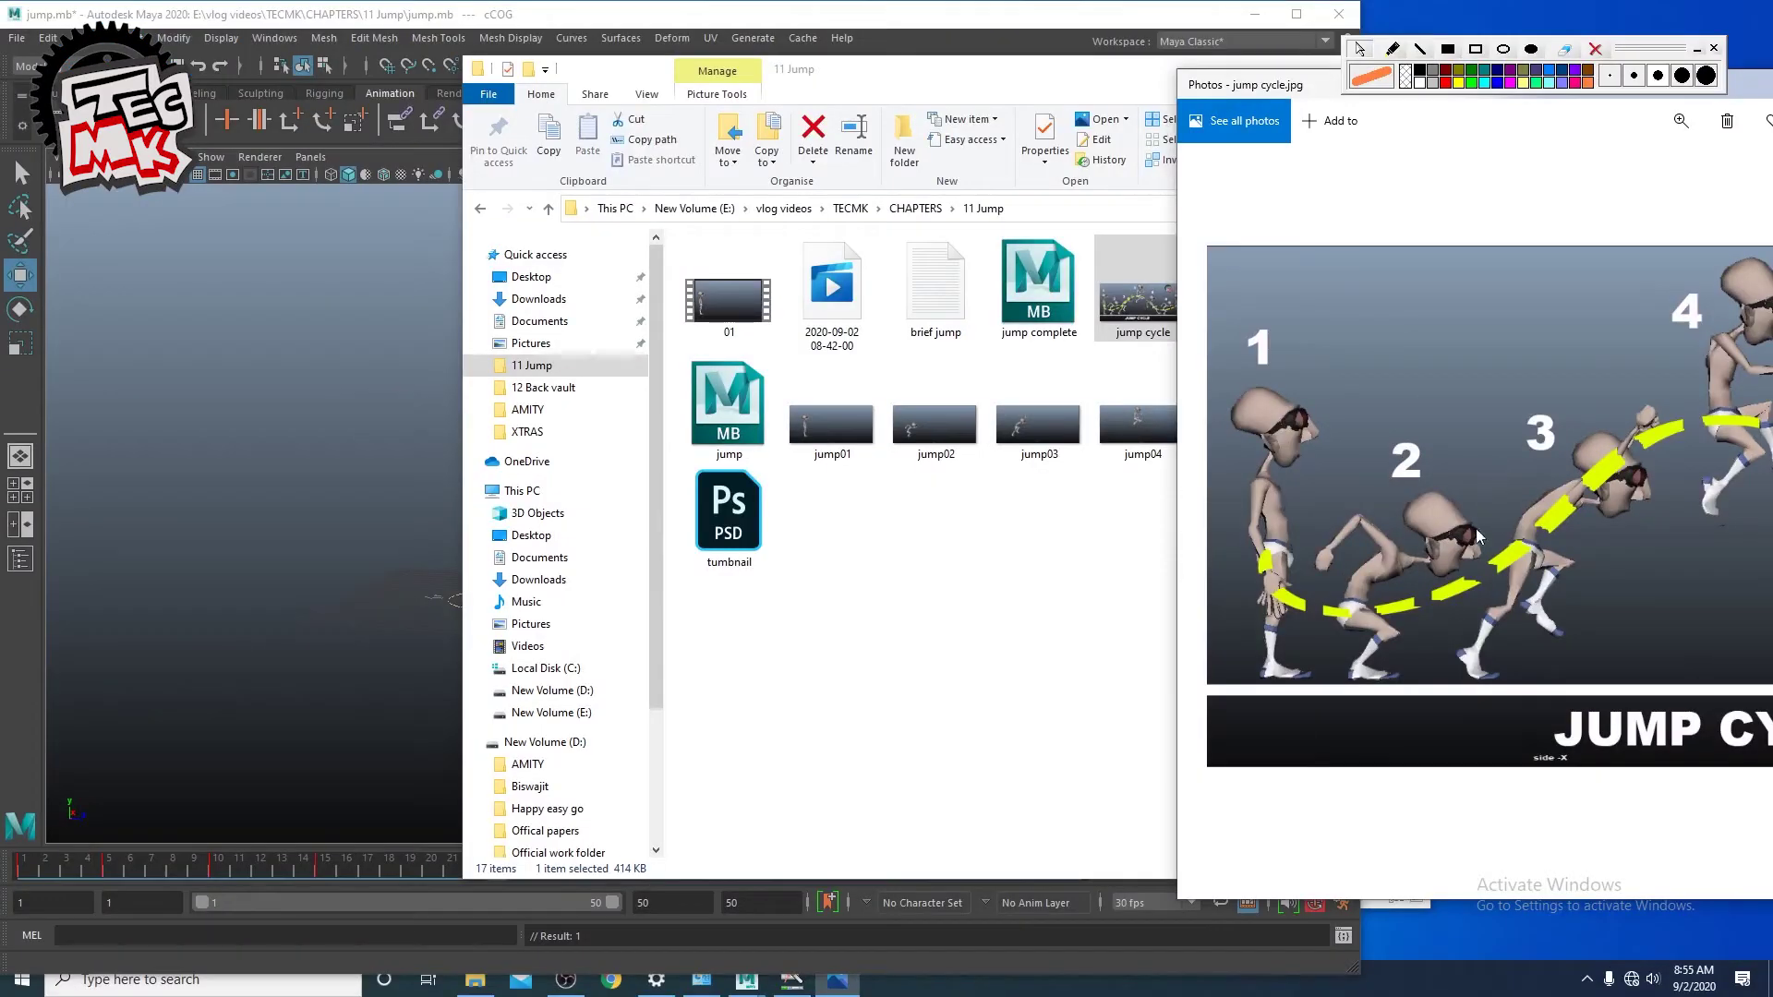
pyautogui.click(1031, 25)
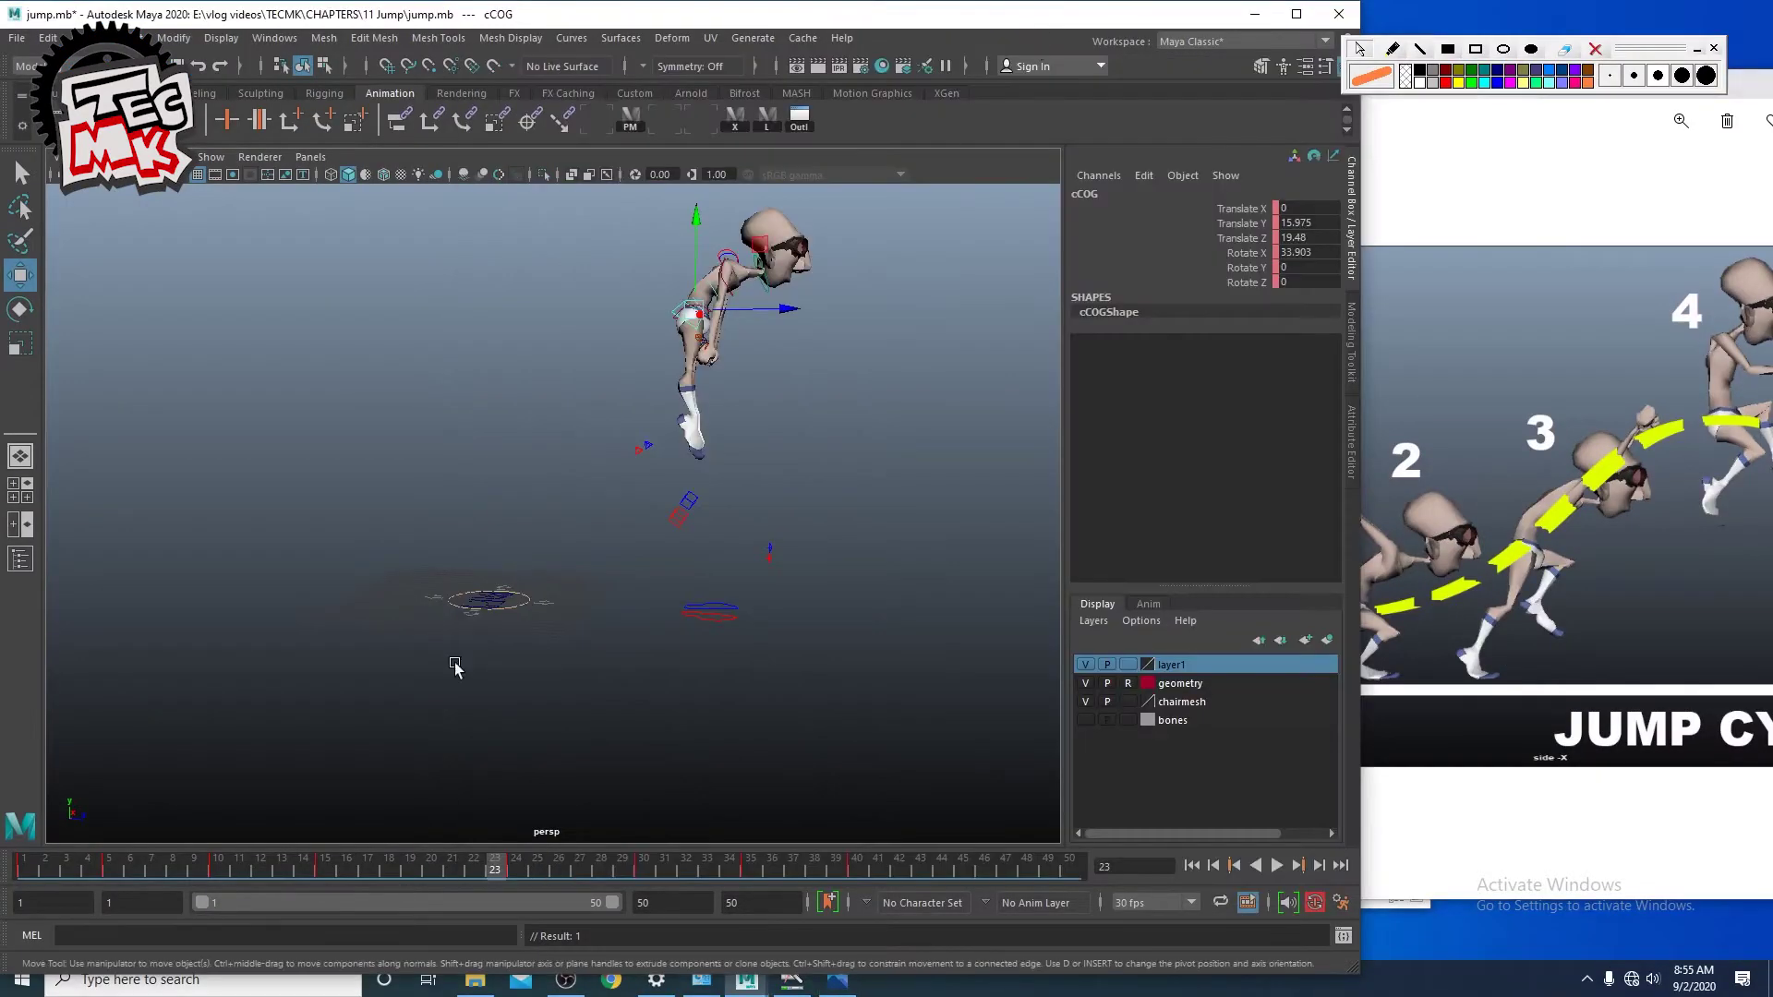
# Step: Scrub from the takeoff crouch at frame 15 to the jump's peak at frame 24 to examine the transition between them
pyautogui.moveTo(114, 856); pyautogui.dragTo(217, 864)
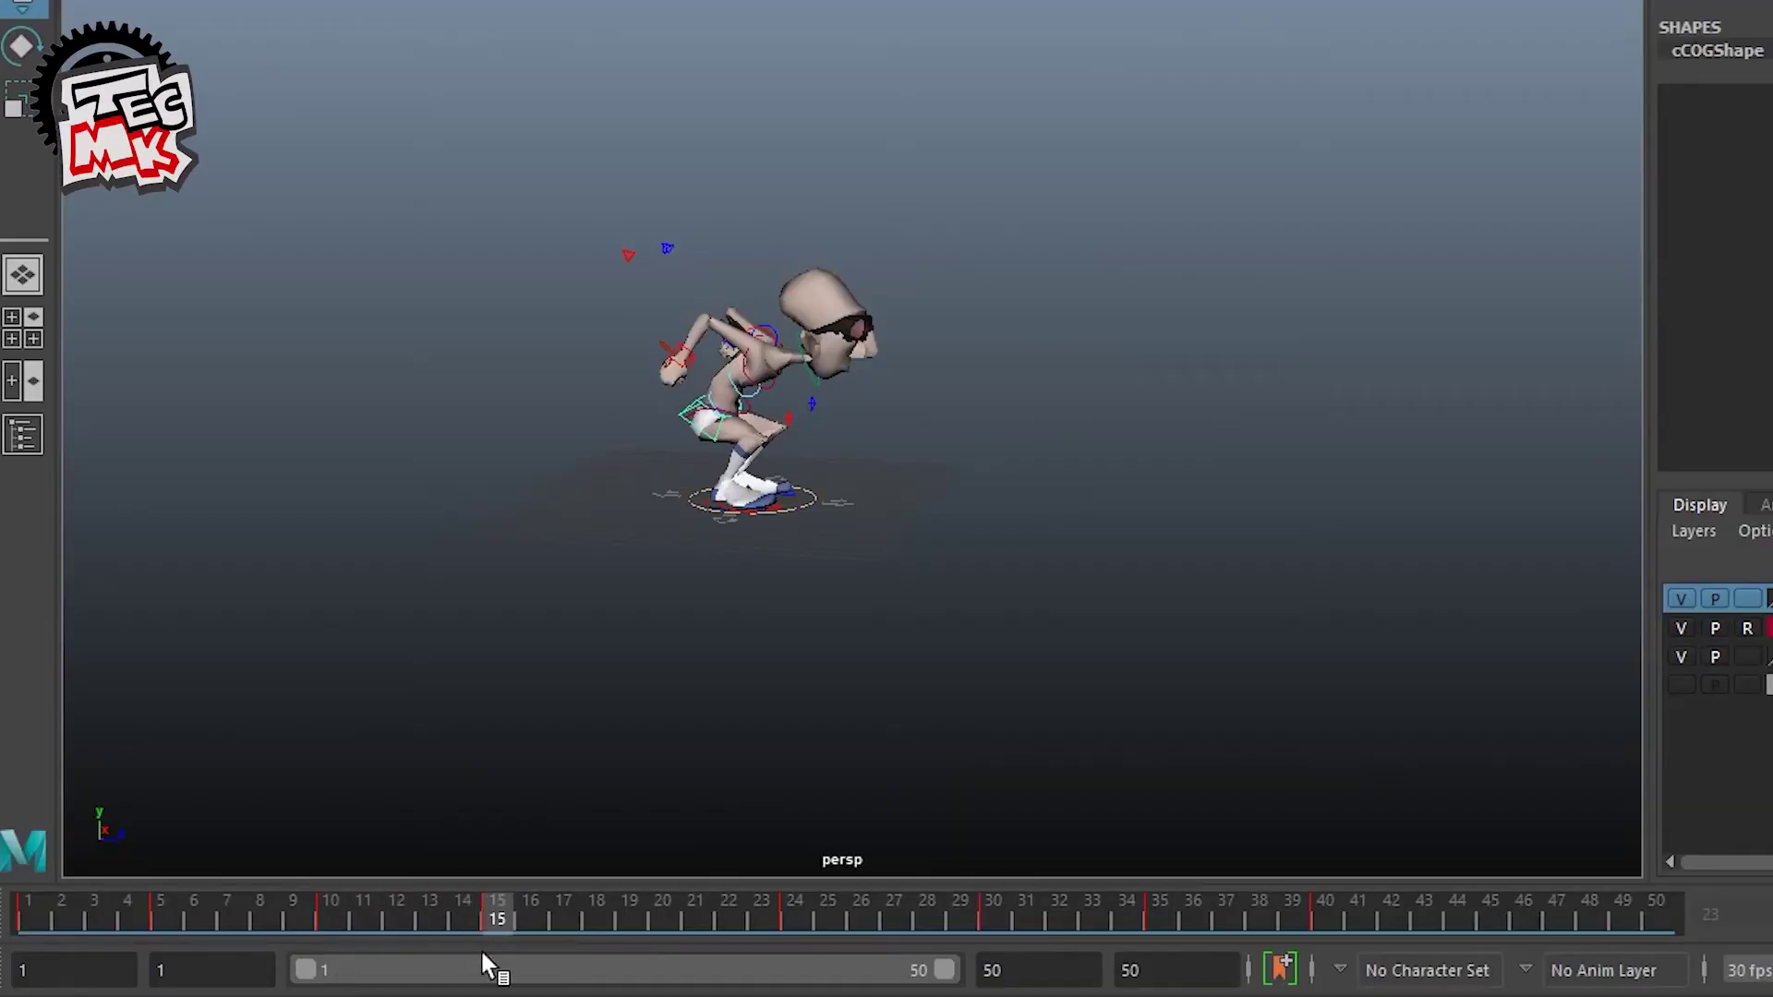
pyautogui.moveTo(482, 953); pyautogui.dragTo(484, 953)
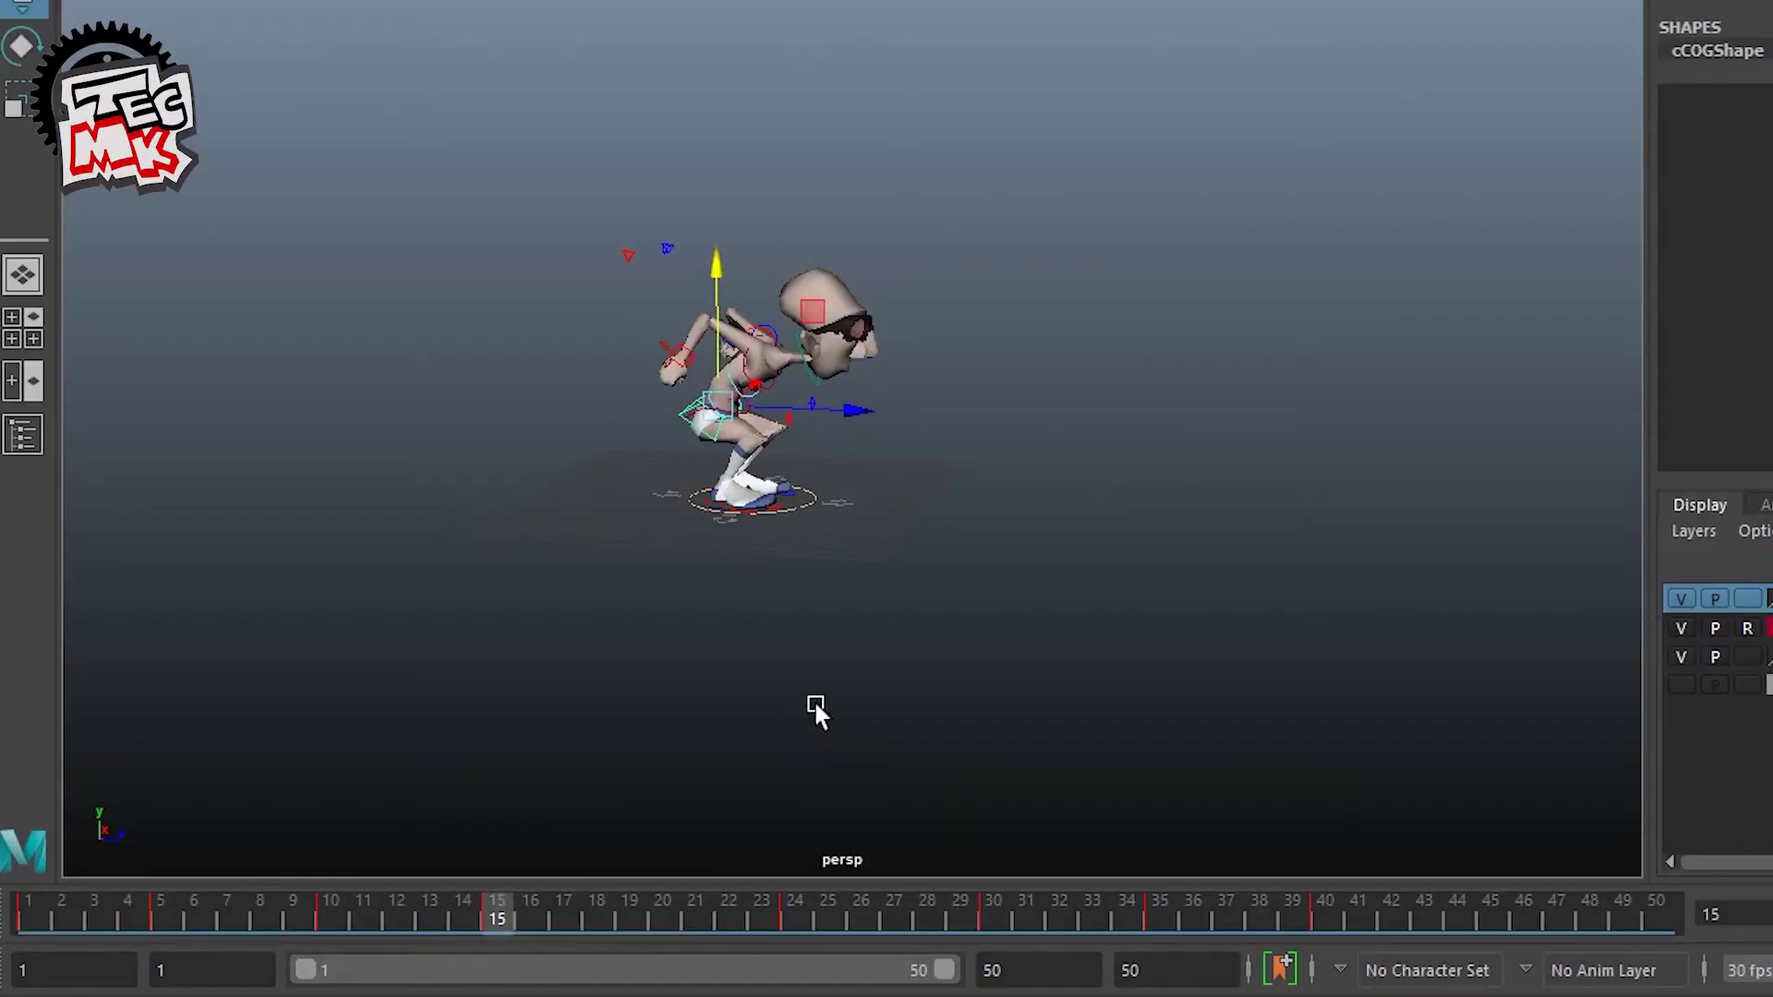
pyautogui.scroll(5, 818, 704)
pyautogui.keyDown('alt'); pyautogui.moveTo(857, 702); pyautogui.dragTo(888, 683, button='middle'); pyautogui.keyUp('alt')
pyautogui.keyDown('alt'); pyautogui.moveTo(889, 683); pyautogui.dragTo(932, 692); pyautogui.keyUp('alt')
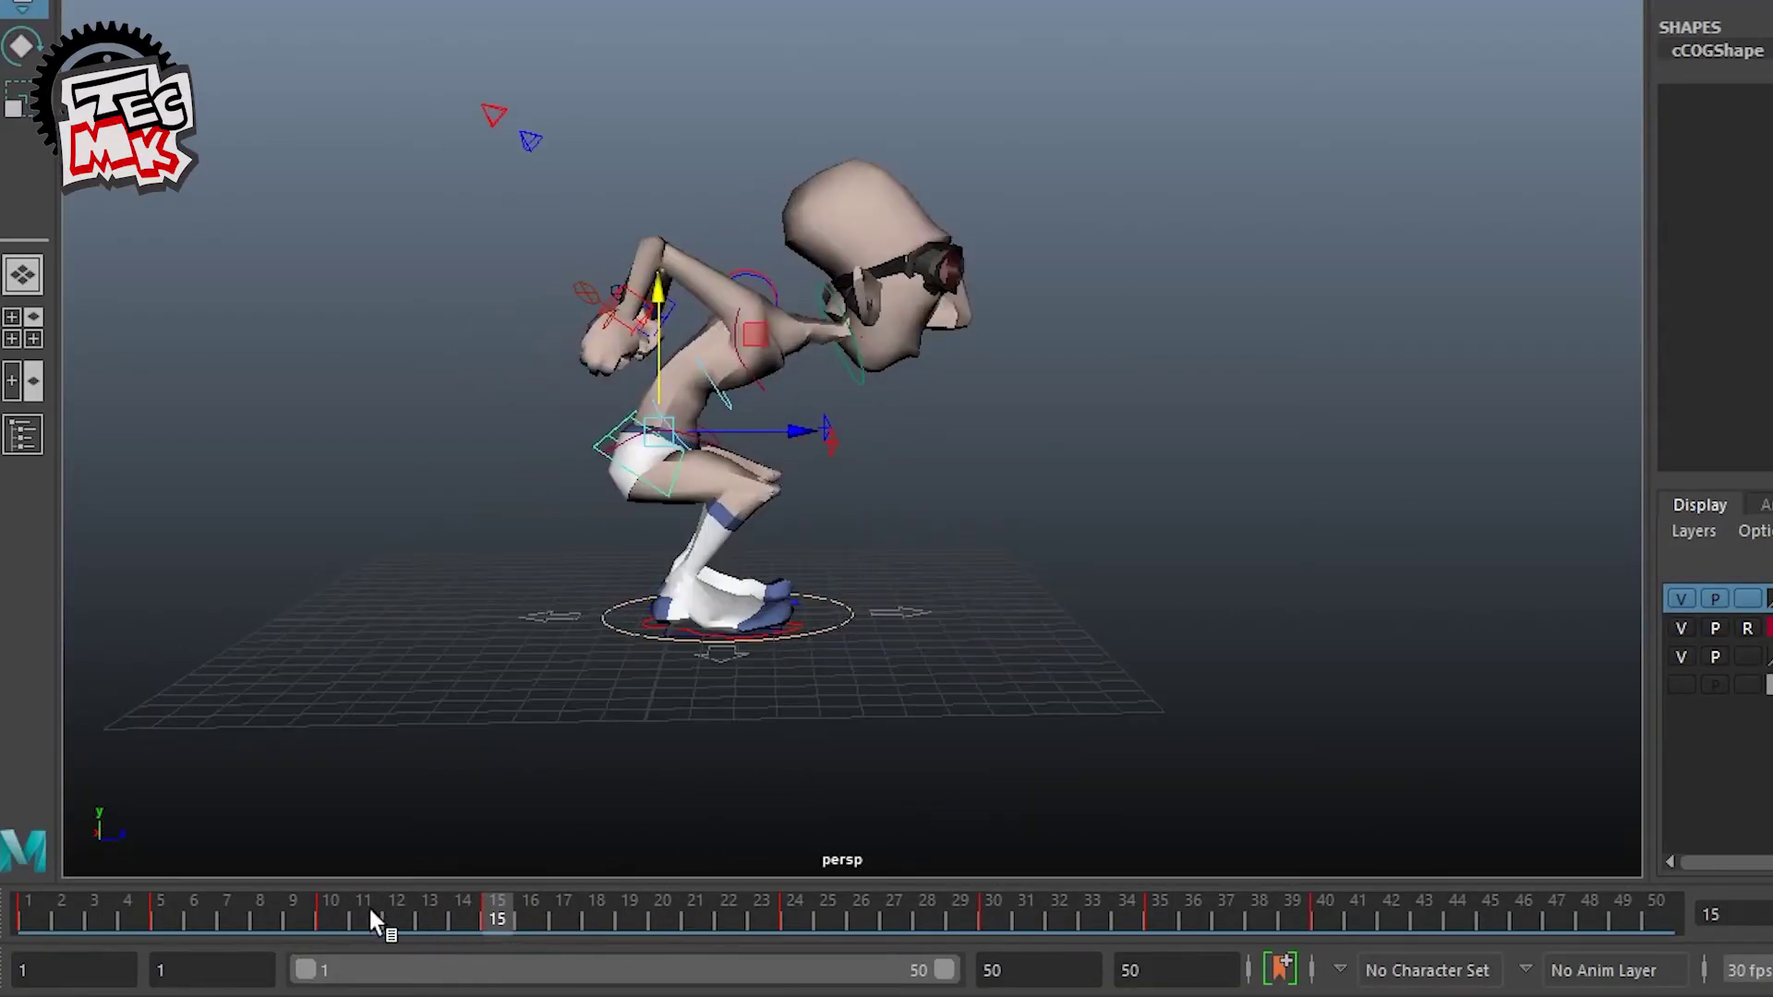
pyautogui.moveTo(371, 910); pyautogui.dragTo(799, 961)
pyautogui.scroll(-5, 1116, 644)
pyautogui.keyDown('alt'); pyautogui.moveTo(1115, 644); pyautogui.dragTo(960, 724, button='middle'); pyautogui.keyUp('alt')
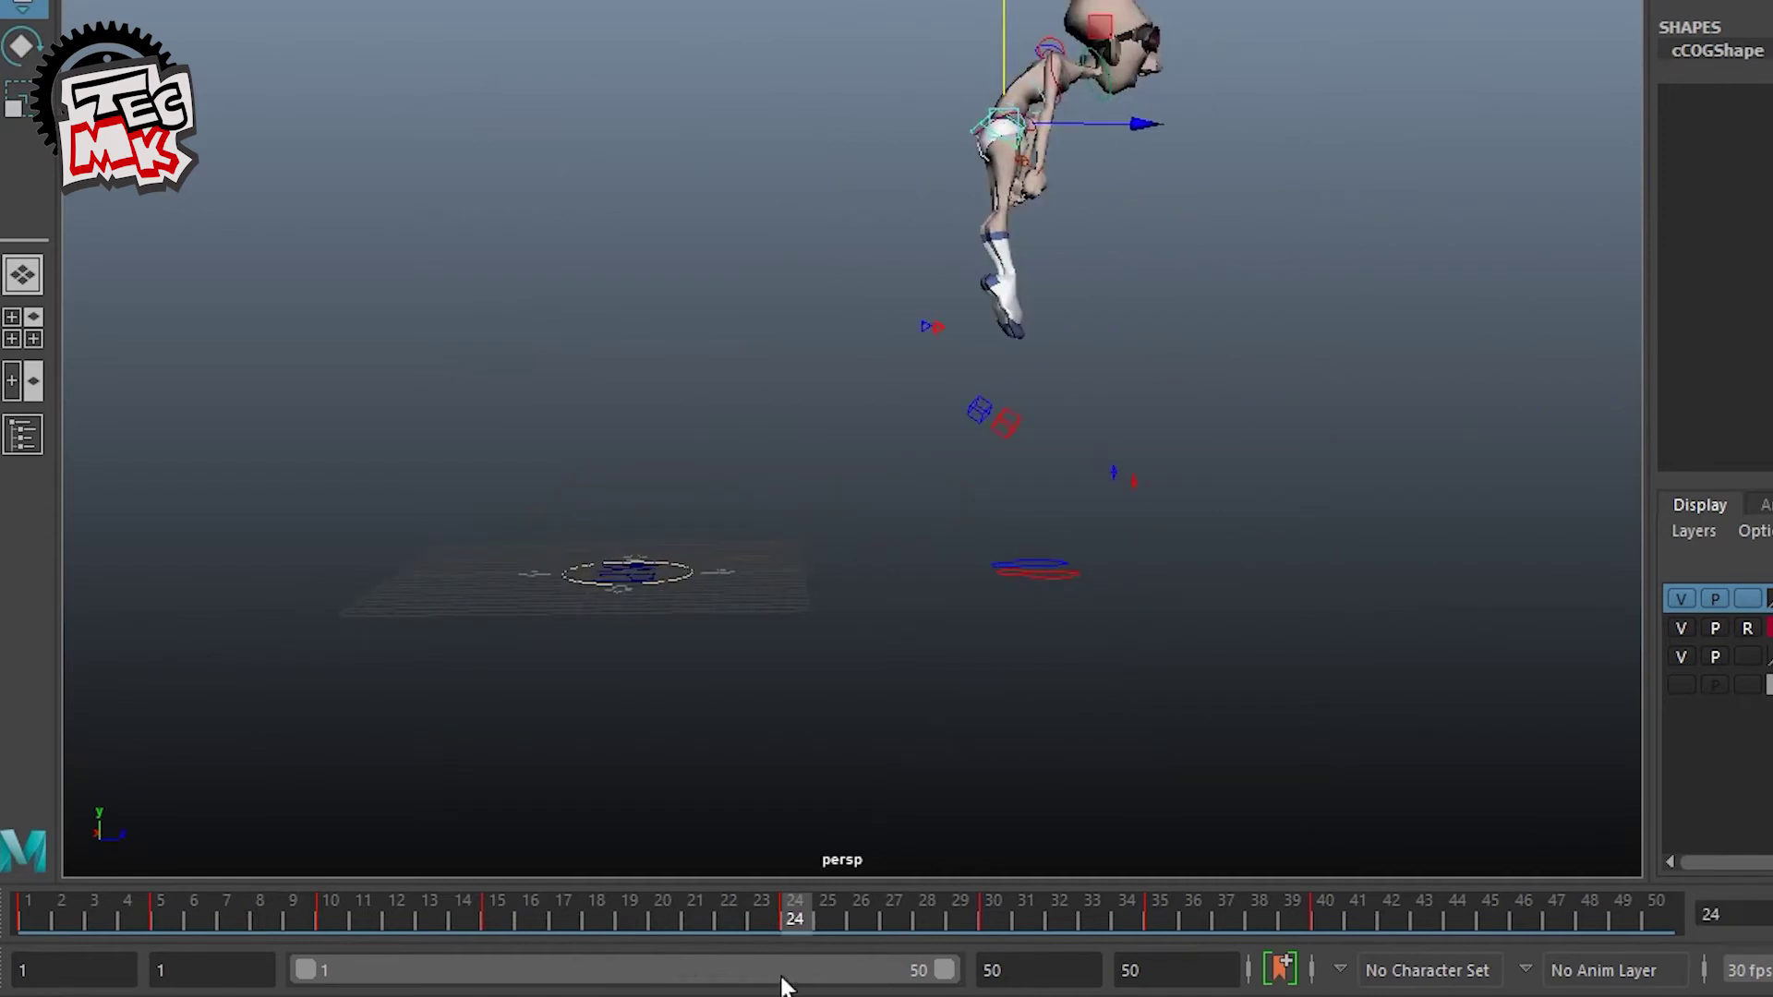
# Step: At frame 17, select all the rig controls and key them as the start of the takeoff pose, then scrub frames 15 to 17
pyautogui.moveTo(513, 912); pyautogui.dragTo(563, 960)
pyautogui.scroll(5, 700, 694)
pyautogui.keyDown('alt'); pyautogui.moveTo(700, 694); pyautogui.dragTo(1131, 642, button='middle'); pyautogui.keyUp('alt')
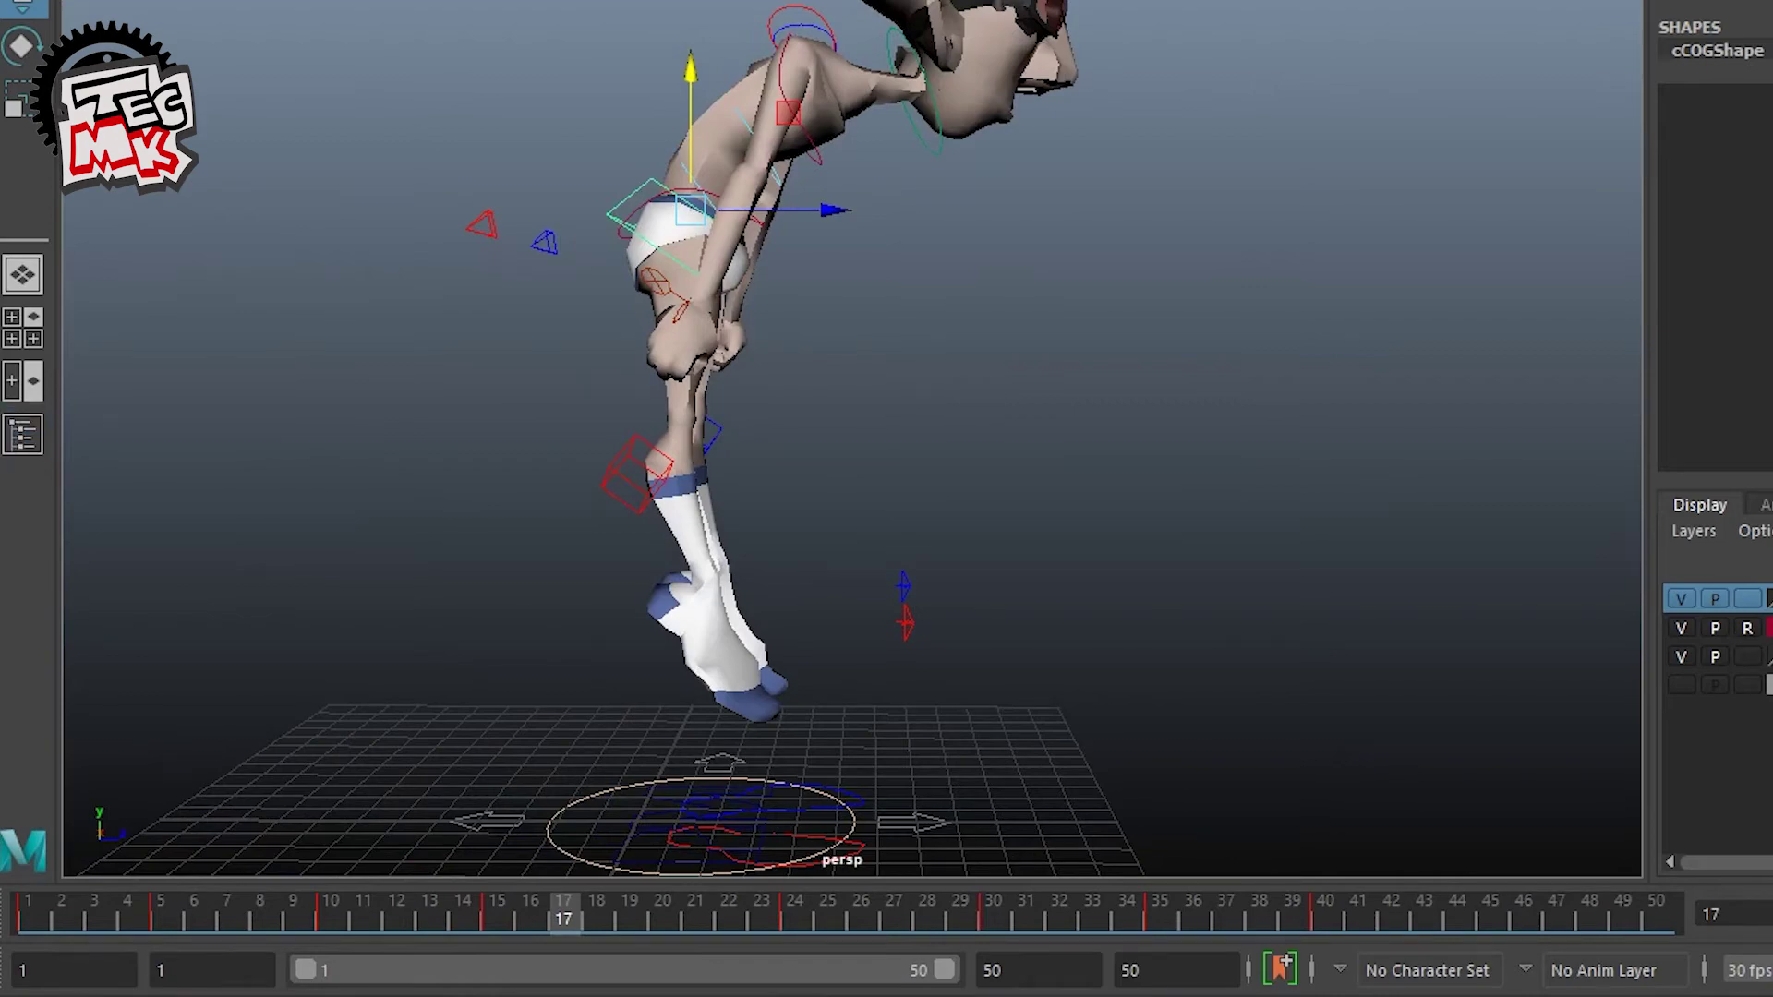
pyautogui.scroll(-5, 1140, 479)
pyautogui.keyDown('alt'); pyautogui.moveTo(766, 759); pyautogui.dragTo(774, 790); pyautogui.keyUp('alt')
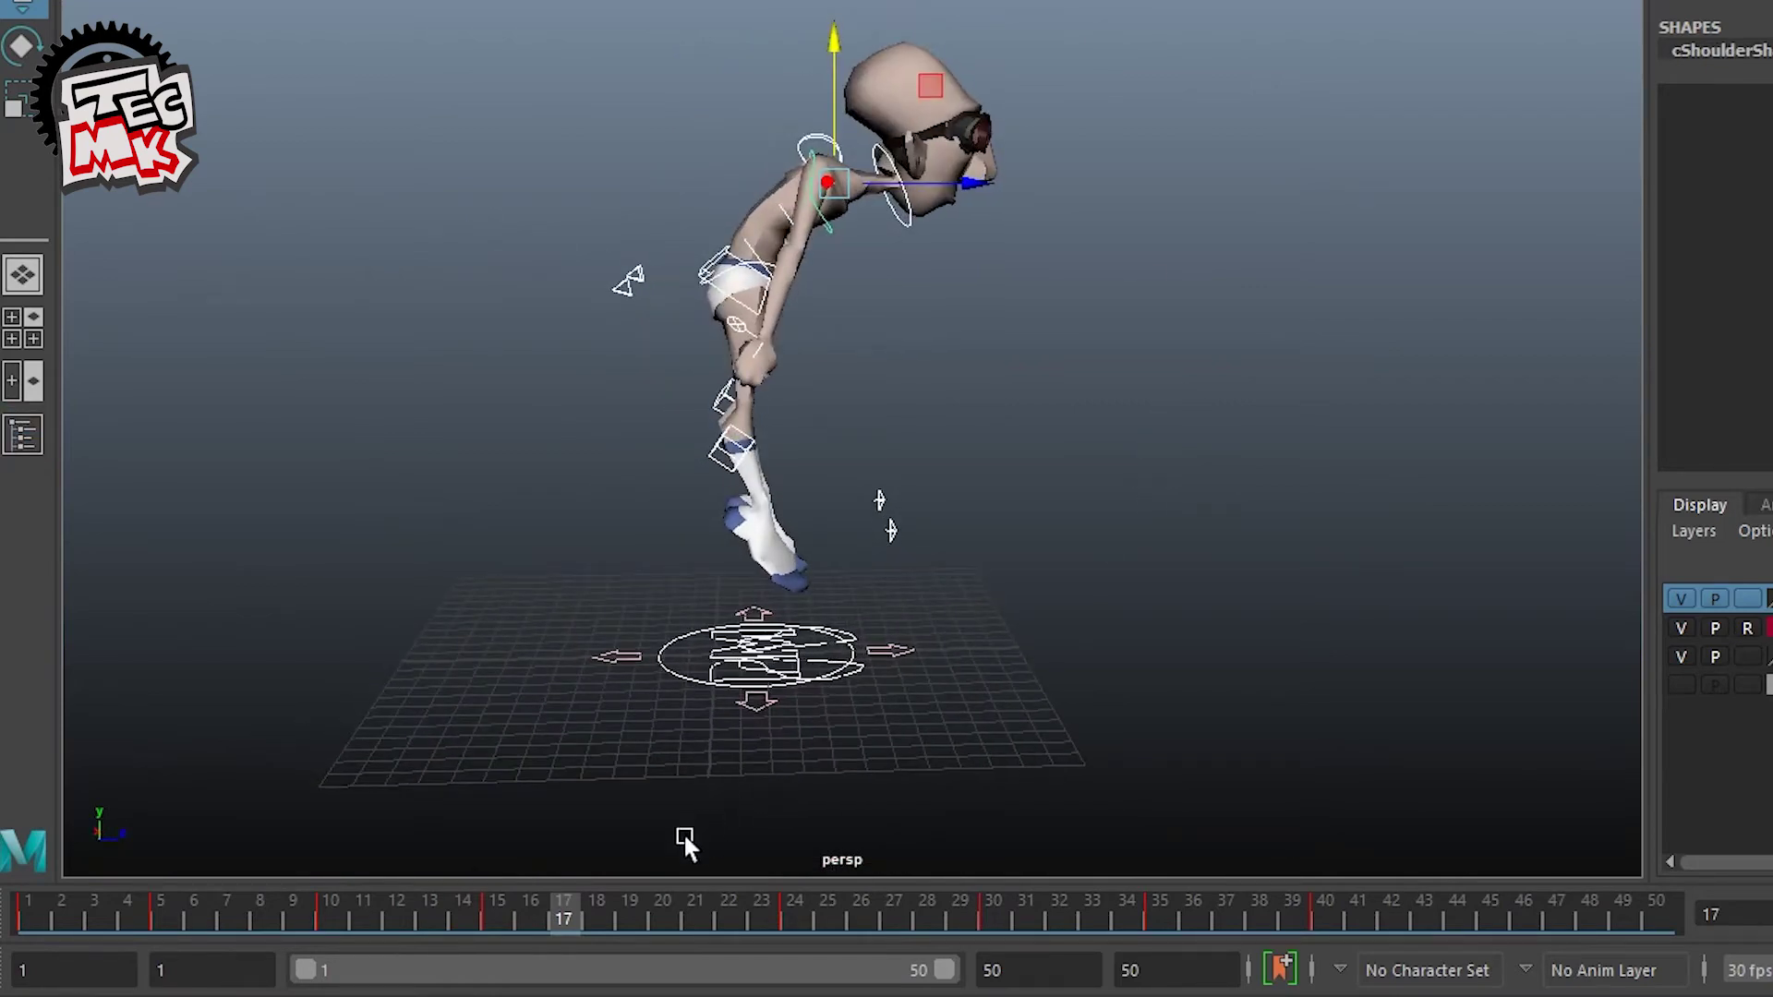
pyautogui.moveTo(489, 919); pyautogui.dragTo(562, 927)
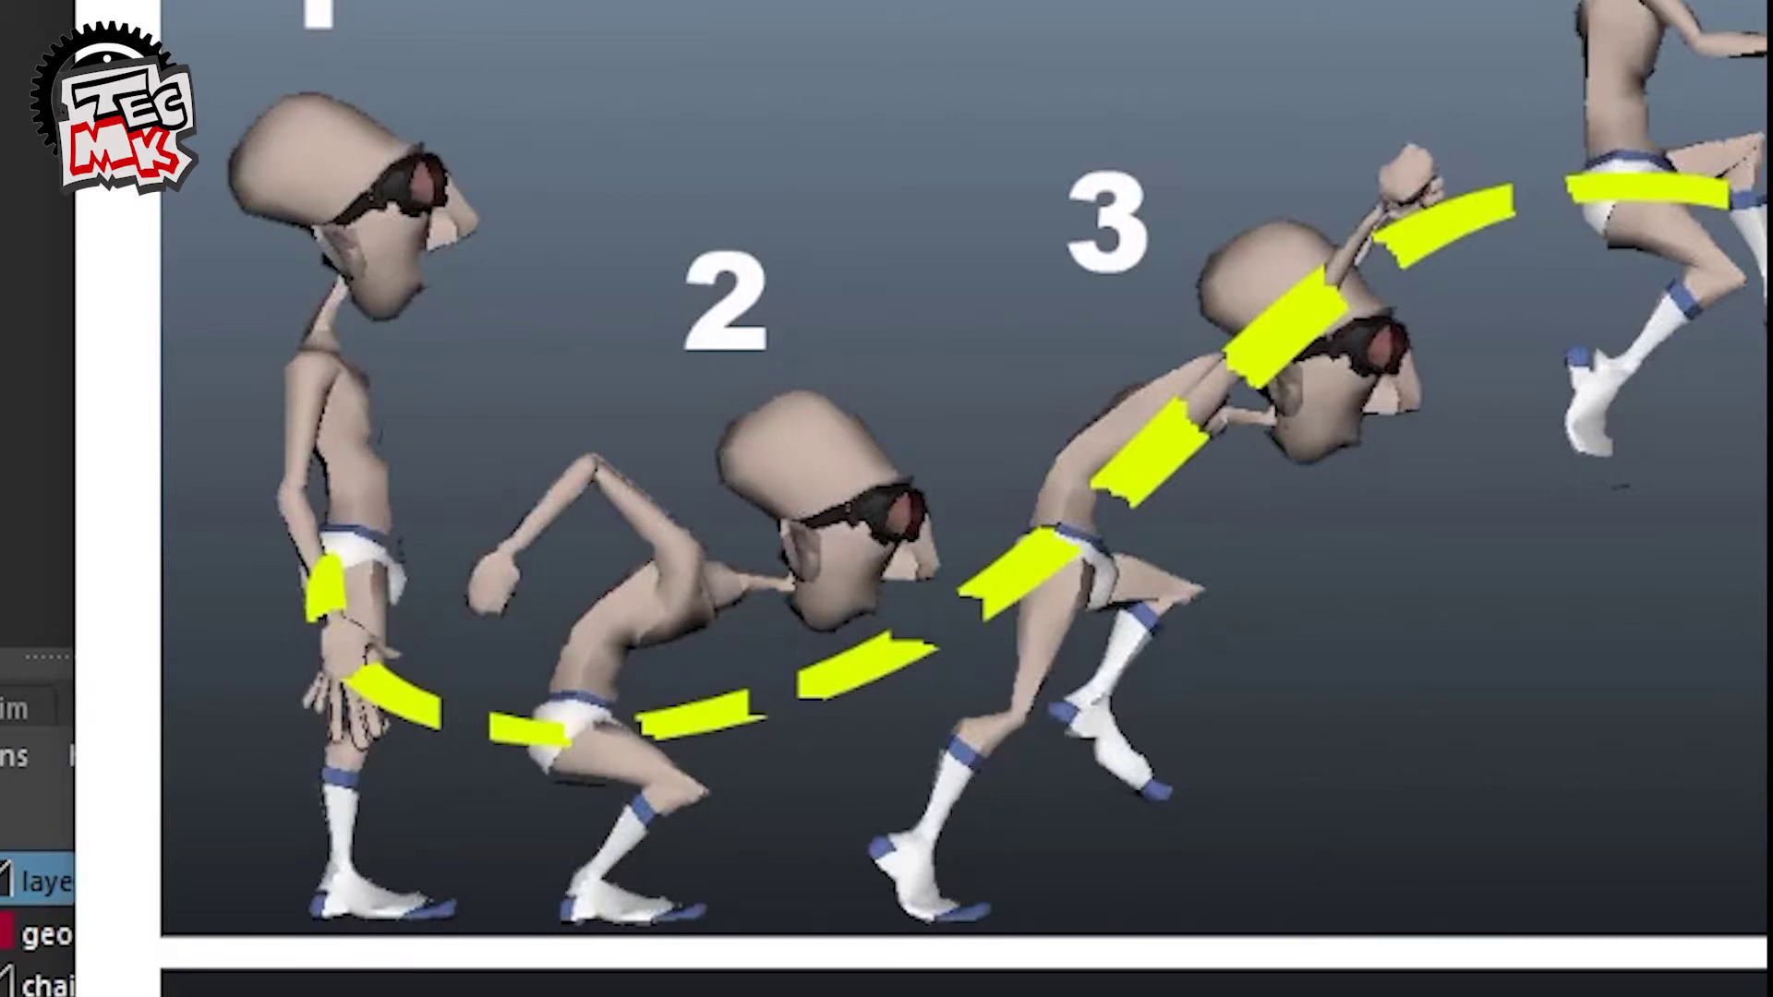
# Step: On the jump cycle reference, circle pose 3's planted foot and mark its back curve and forward-reaching arms in red
pyautogui.moveTo(818, 983); pyautogui.dragTo(950, 734)
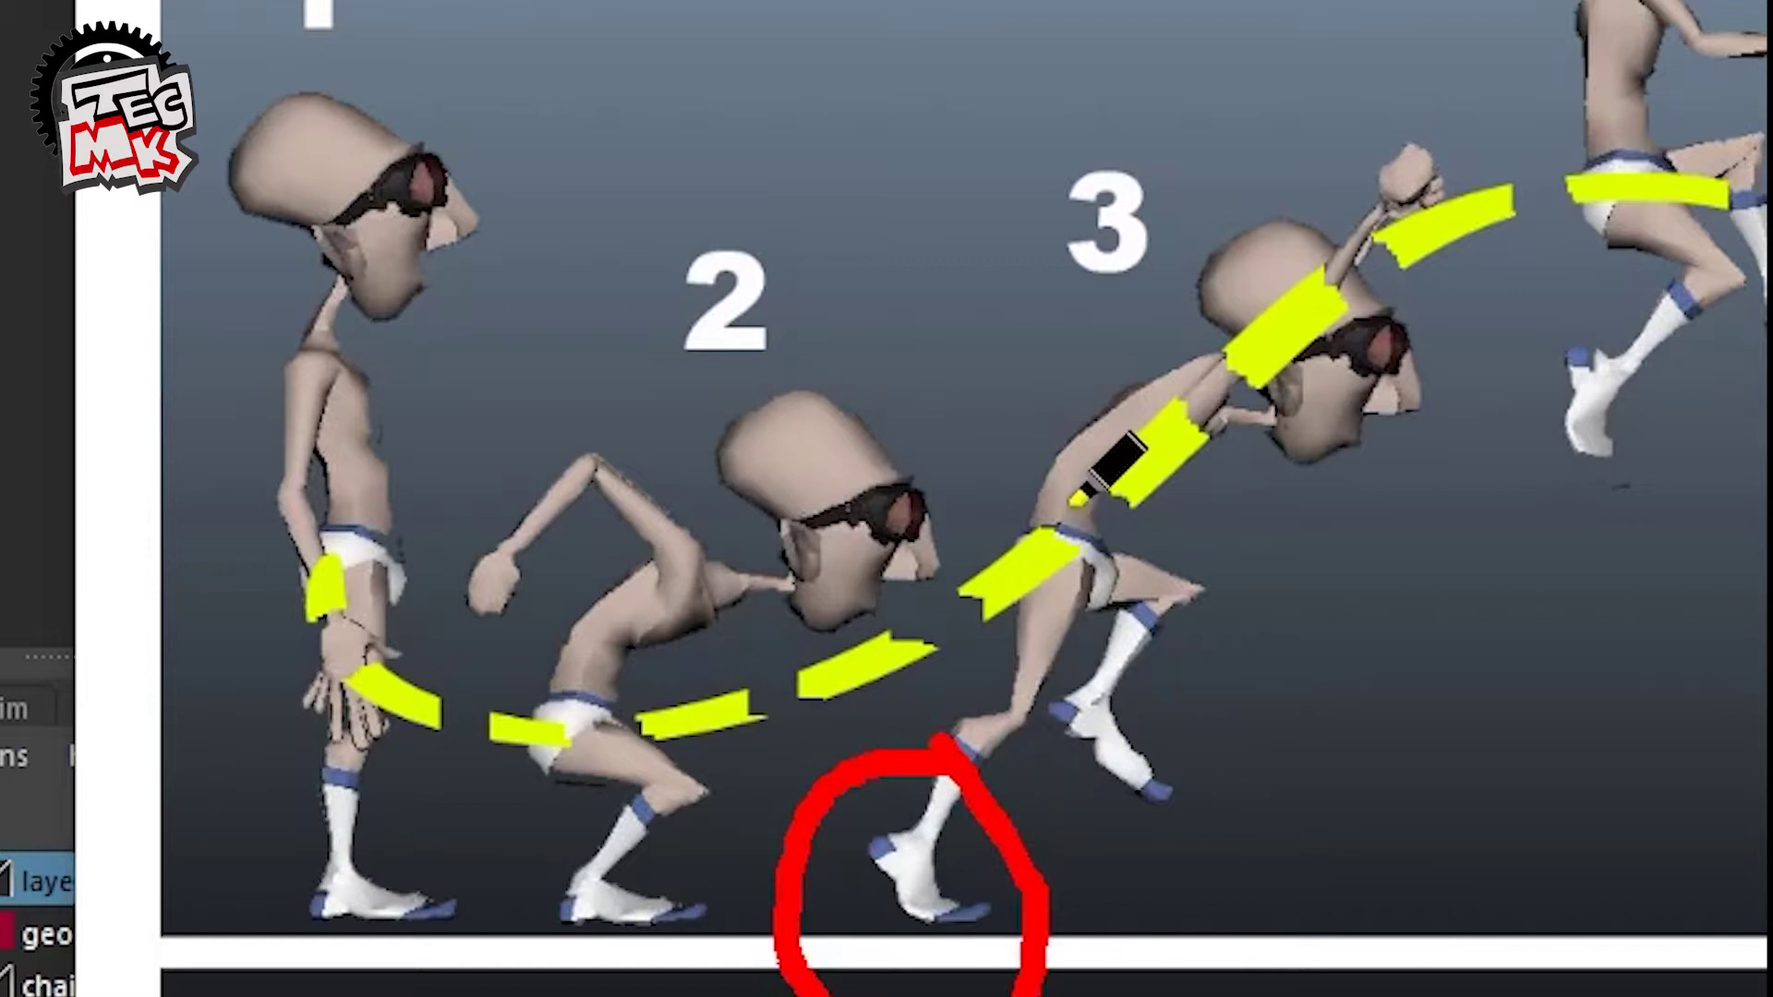
pyautogui.moveTo(1063, 516)
pyautogui.mouseDown()
pyautogui.moveTo(1113, 347)
pyautogui.moveTo(1228, 291)
pyautogui.mouseUp()
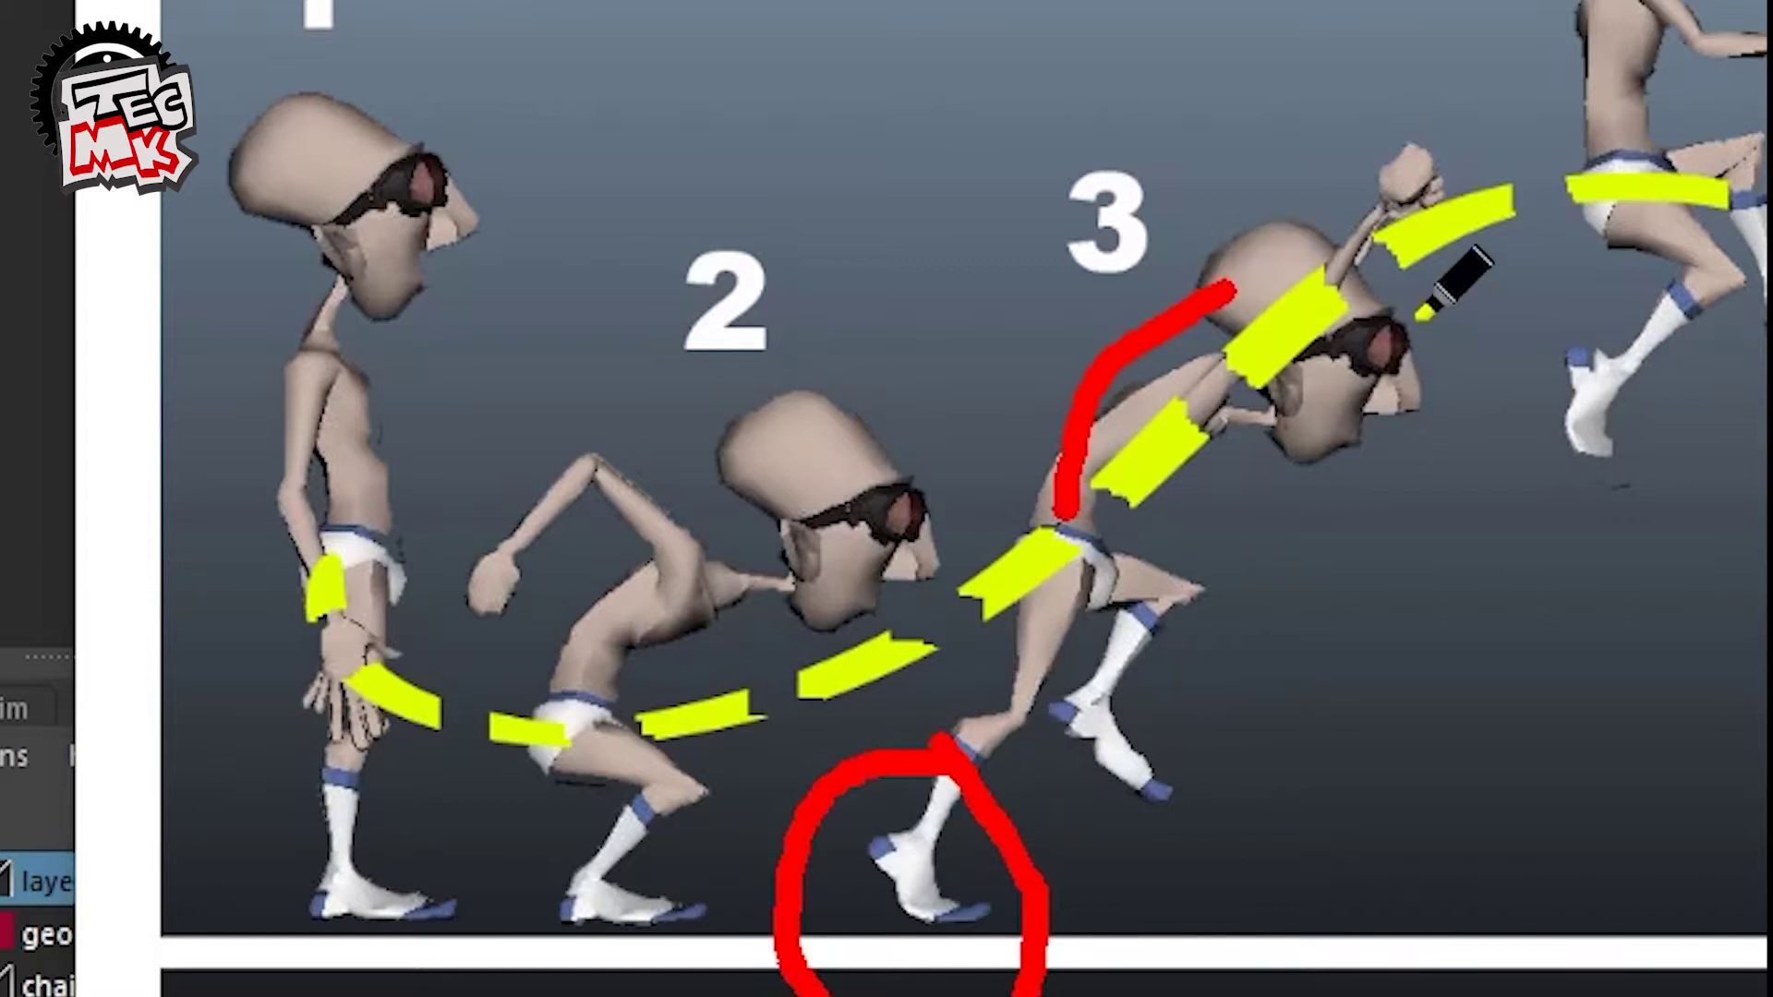
pyautogui.moveTo(1403, 319); pyautogui.dragTo(1625, 301)
pyautogui.moveTo(1523, 250)
pyautogui.mouseDown()
pyautogui.moveTo(1626, 294)
pyautogui.moveTo(1533, 370)
pyautogui.mouseUp()
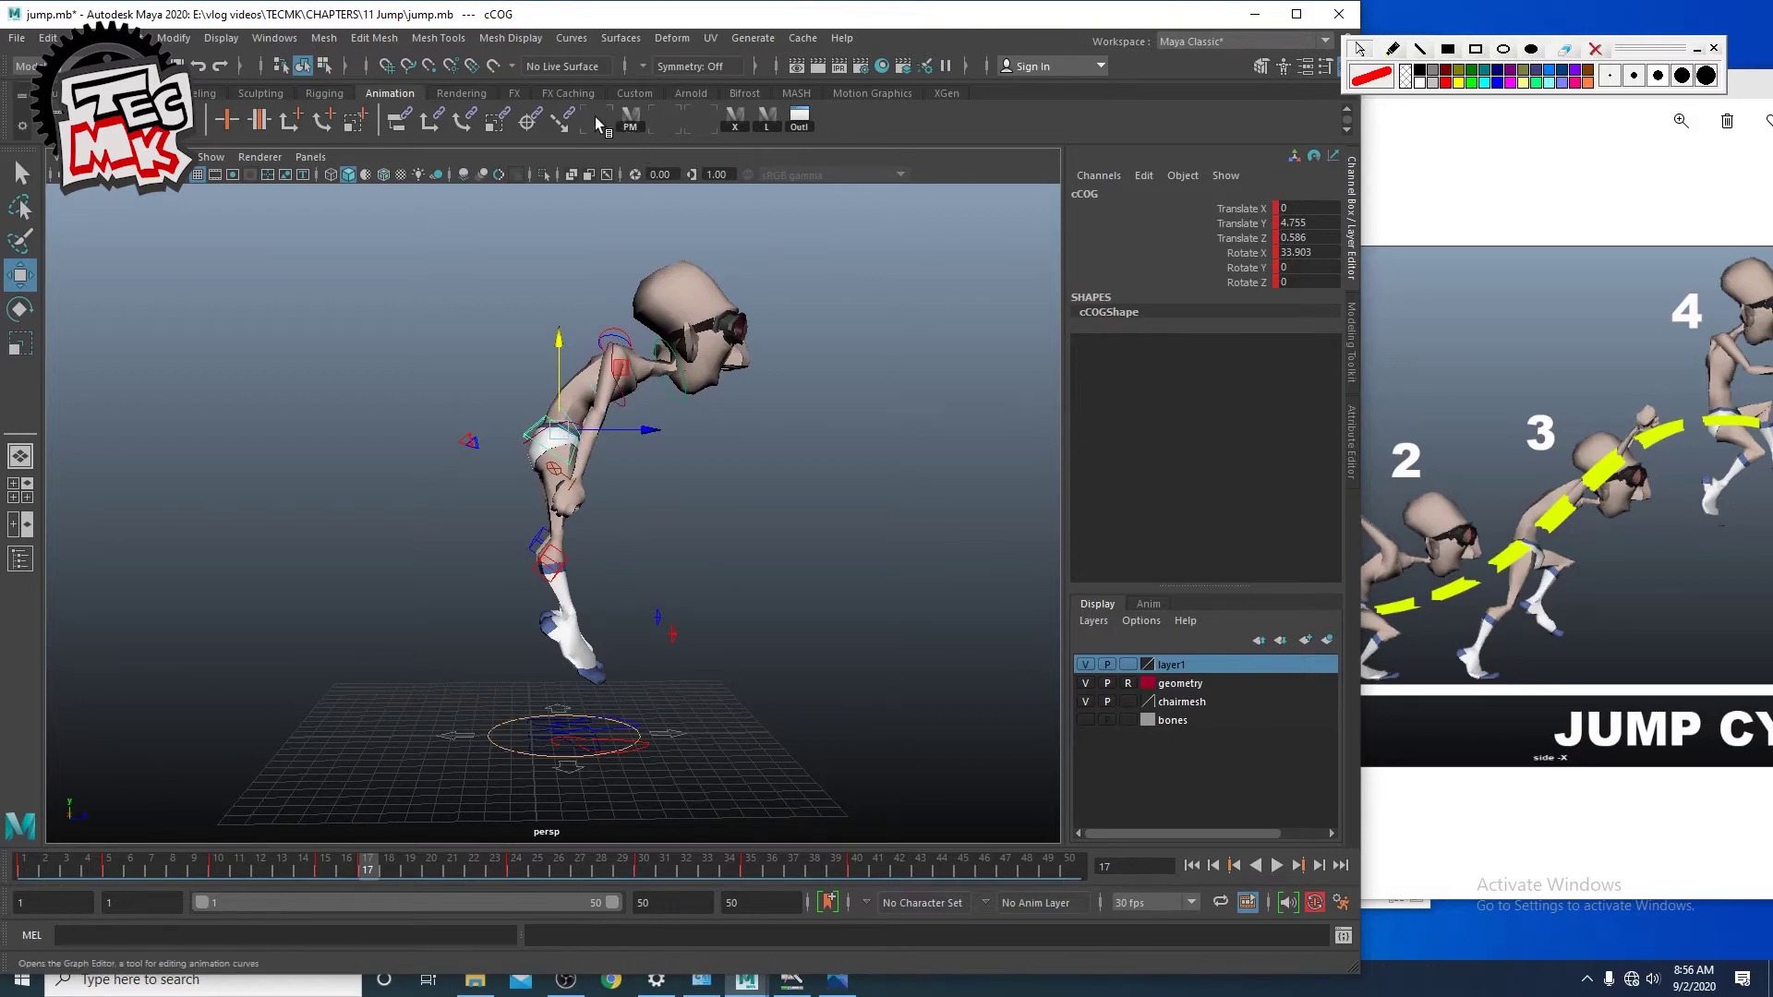
# Step: At frame 17, lower the centre-of-gravity control to 2.1 in Y and lift the far foot up behind the body
pyautogui.click(600, 124)
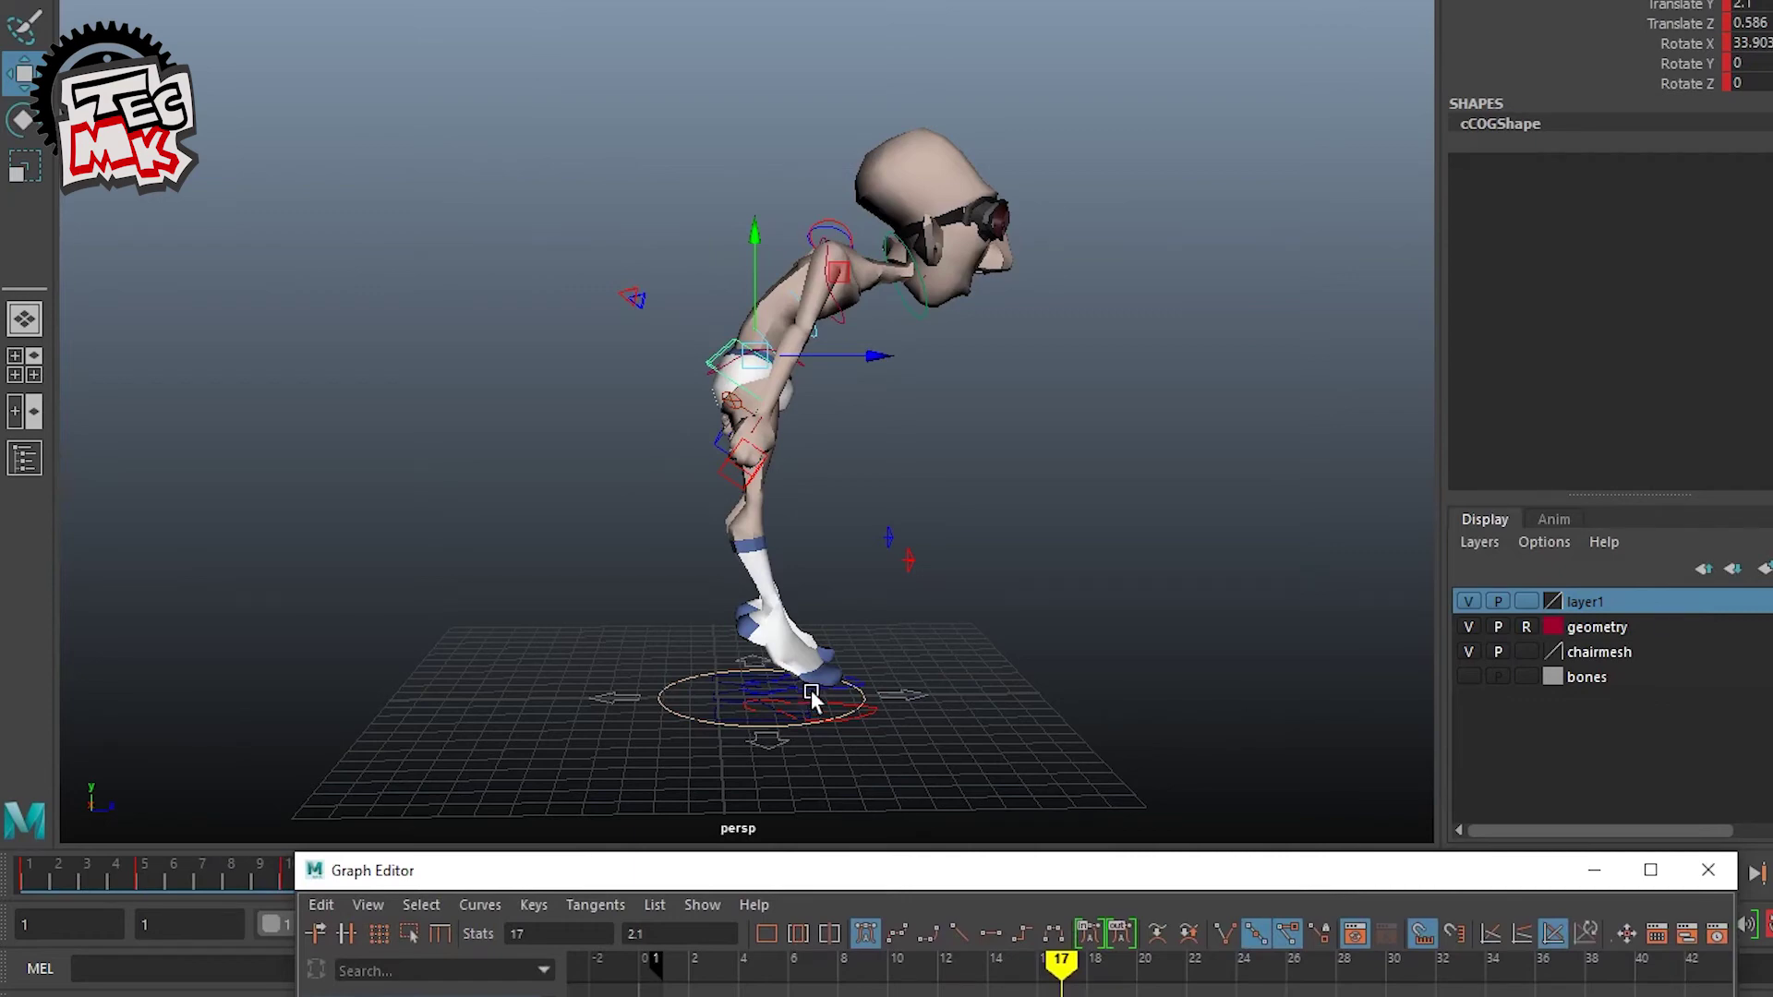
pyautogui.keyDown('alt'); pyautogui.moveTo(810, 698); pyautogui.dragTo(852, 607, button='middle'); pyautogui.keyUp('alt')
pyautogui.scroll(4, 882, 673)
pyautogui.click(848, 669)
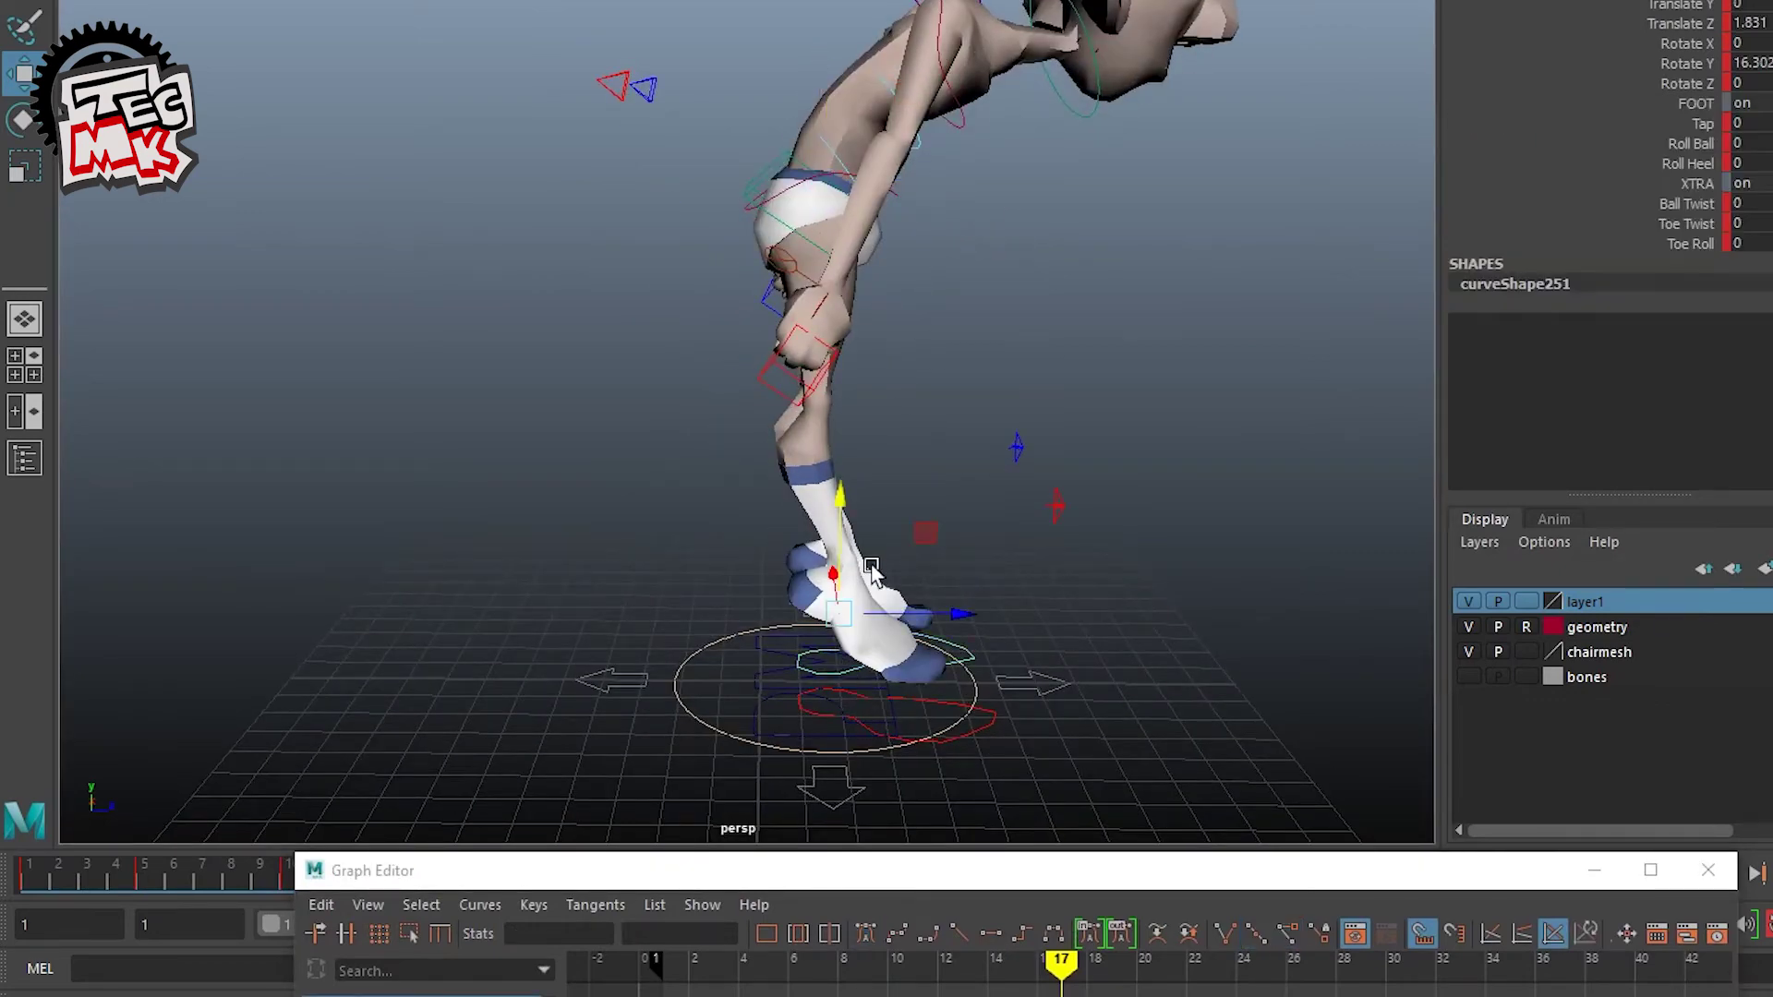
pyautogui.moveTo(839, 506); pyautogui.dragTo(843, 389)
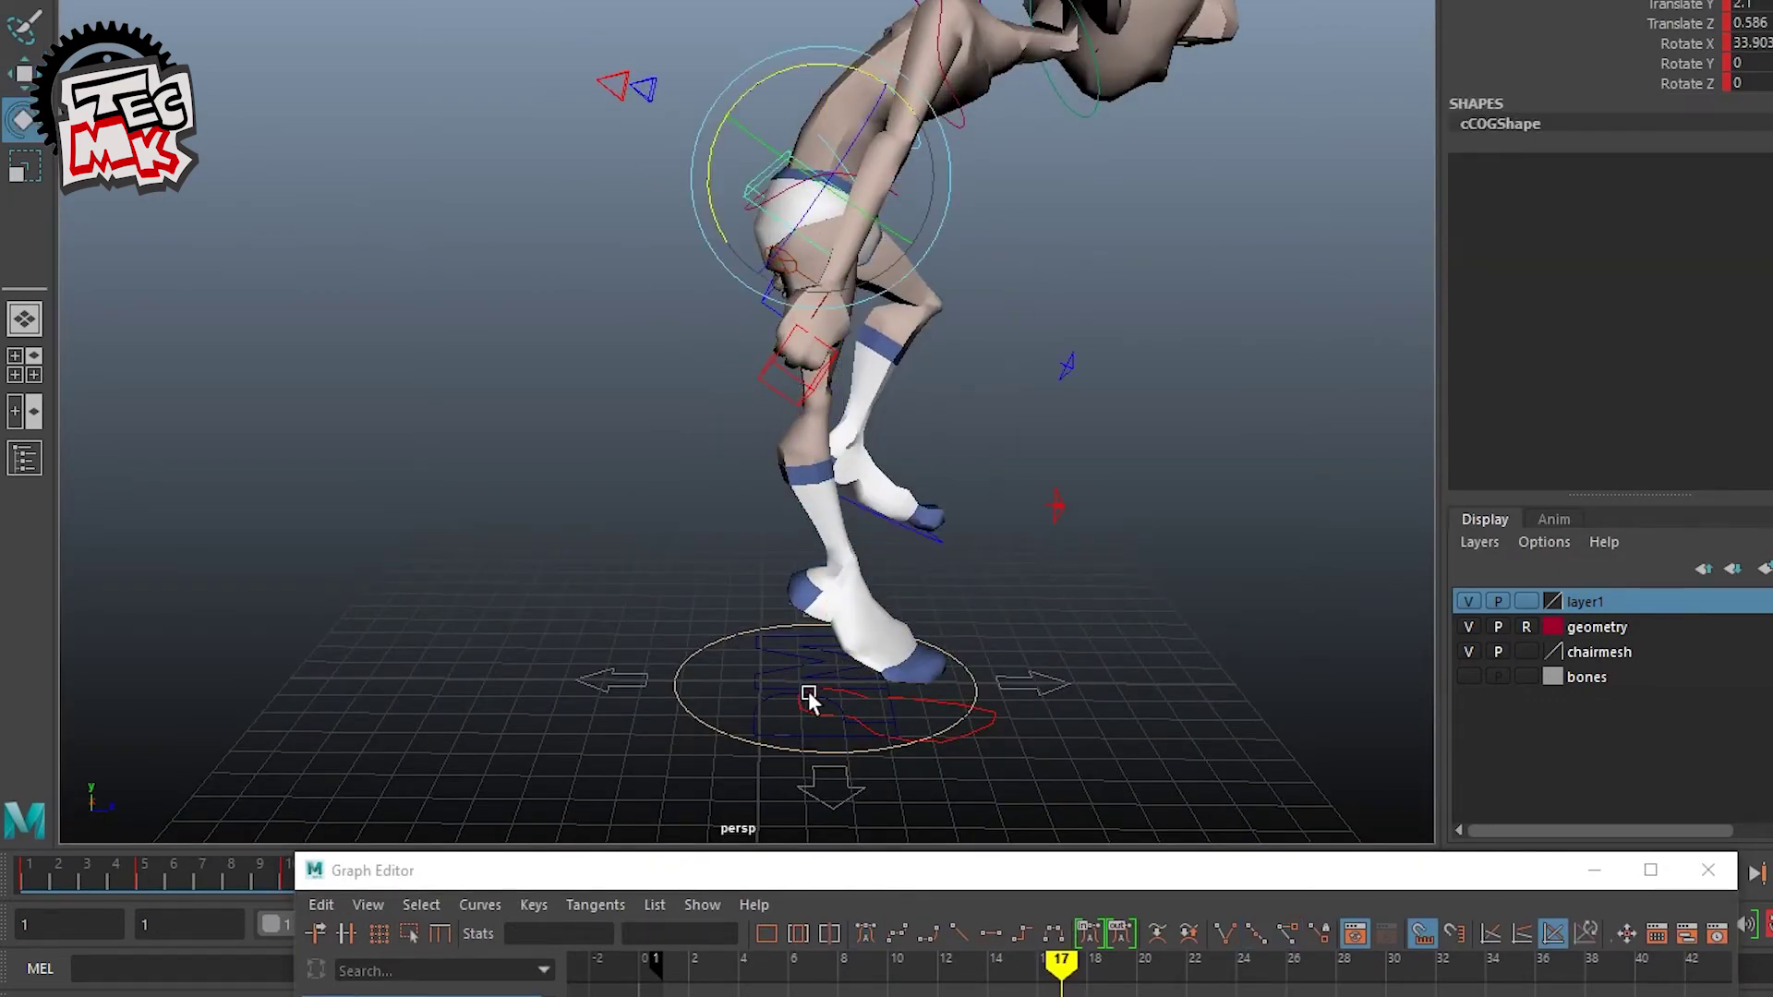
# Step: Set the near foot's Roll Ball to about -33.3 at frame 17 so the heel peels off the ground
pyautogui.click(805, 693)
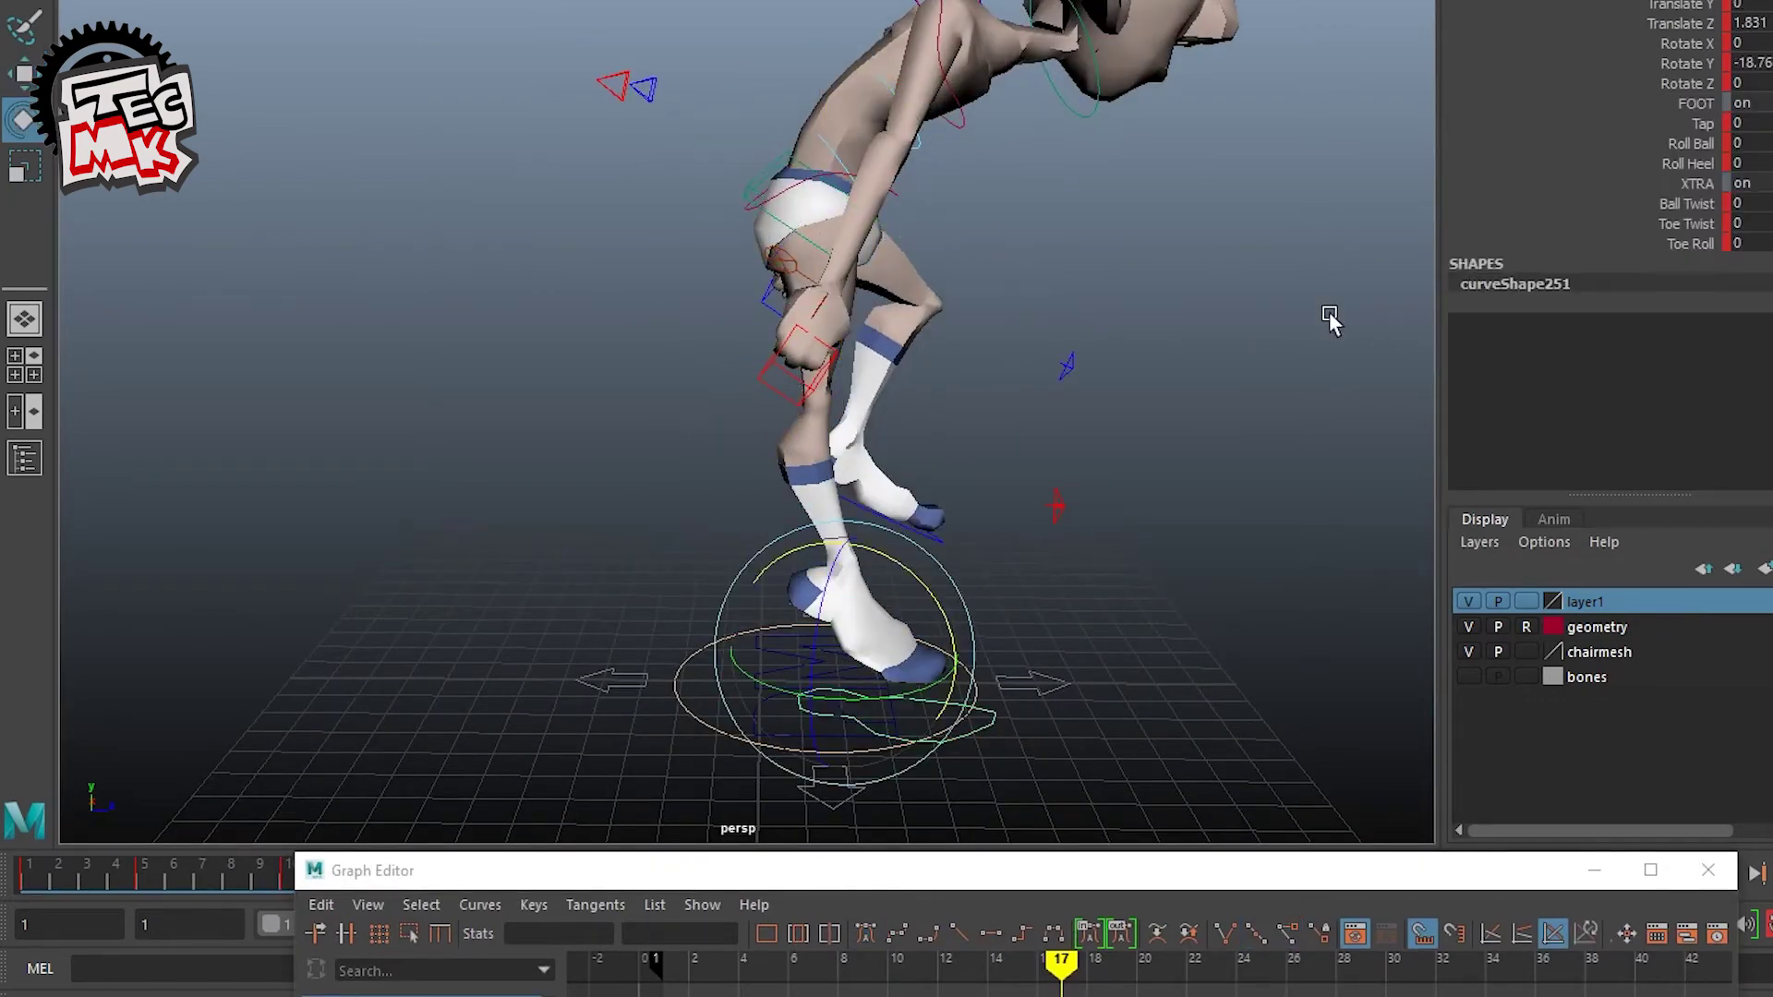
pyautogui.click(1686, 146)
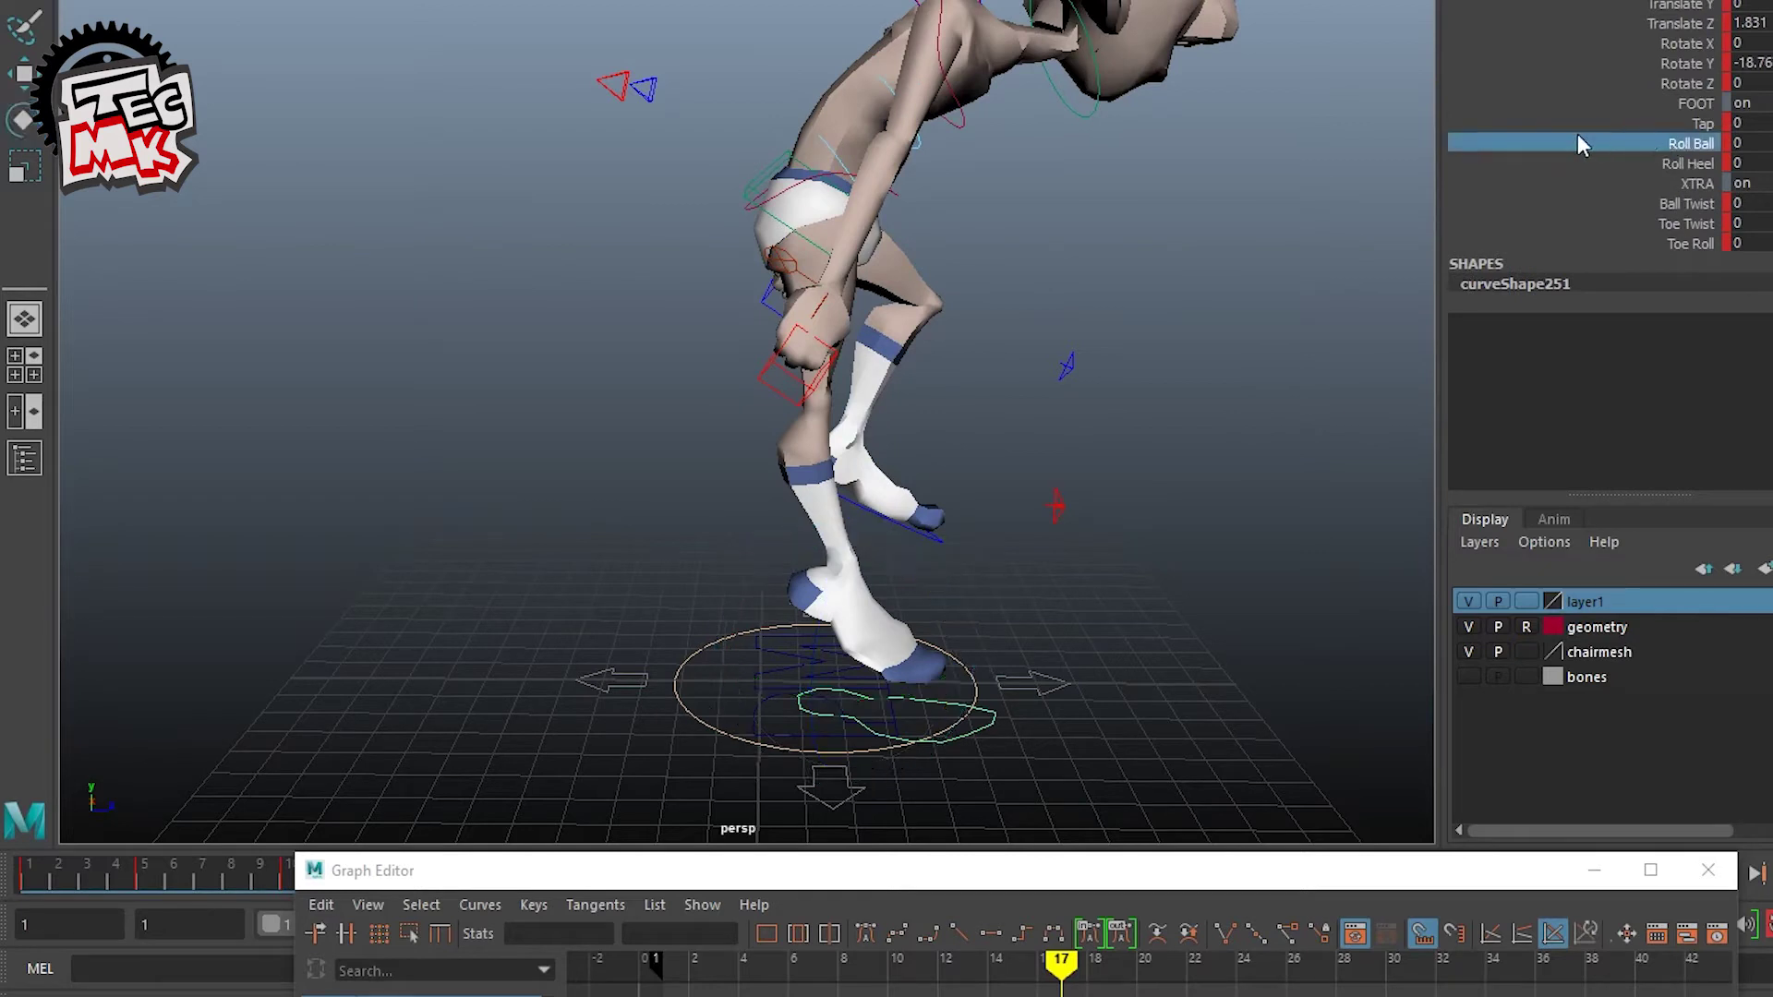
pyautogui.moveTo(1385, 153); pyautogui.dragTo(980, 231, button='middle')
pyautogui.scroll(2, 949, 259)
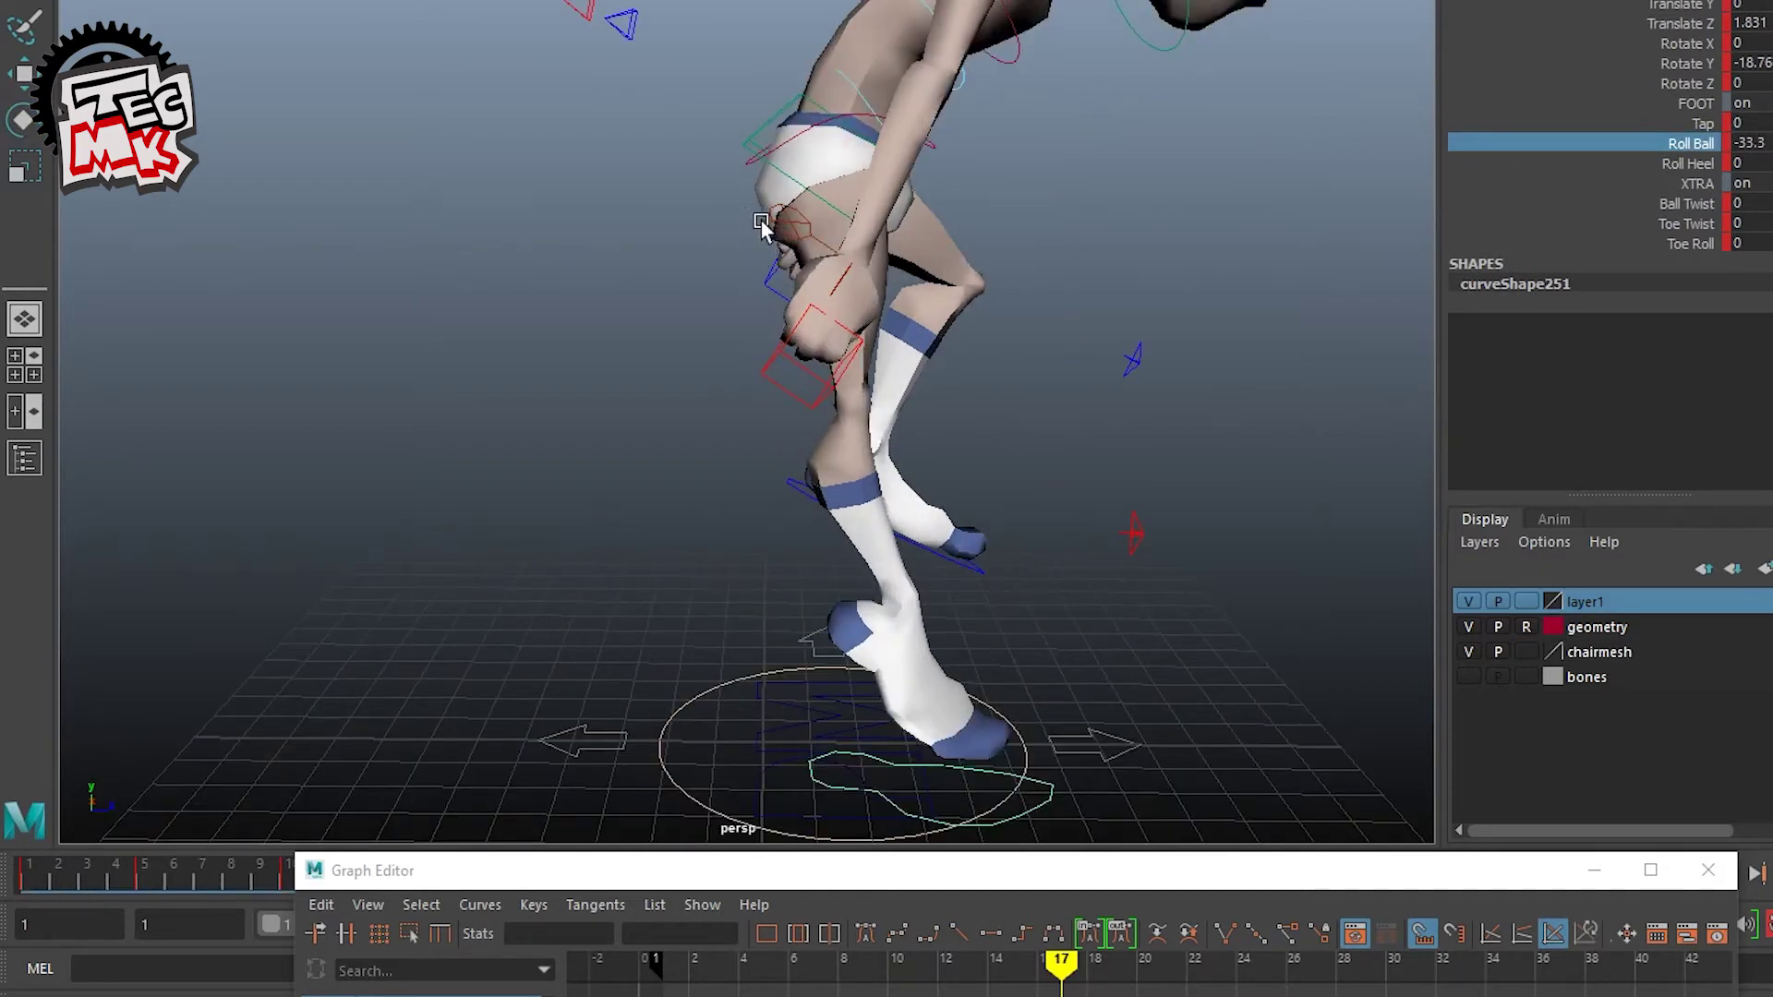
# Step: Lower the centre-of-gravity control's Translate Y key at frame 17 to about 0.35 in the Graph Editor
pyautogui.click(780, 171)
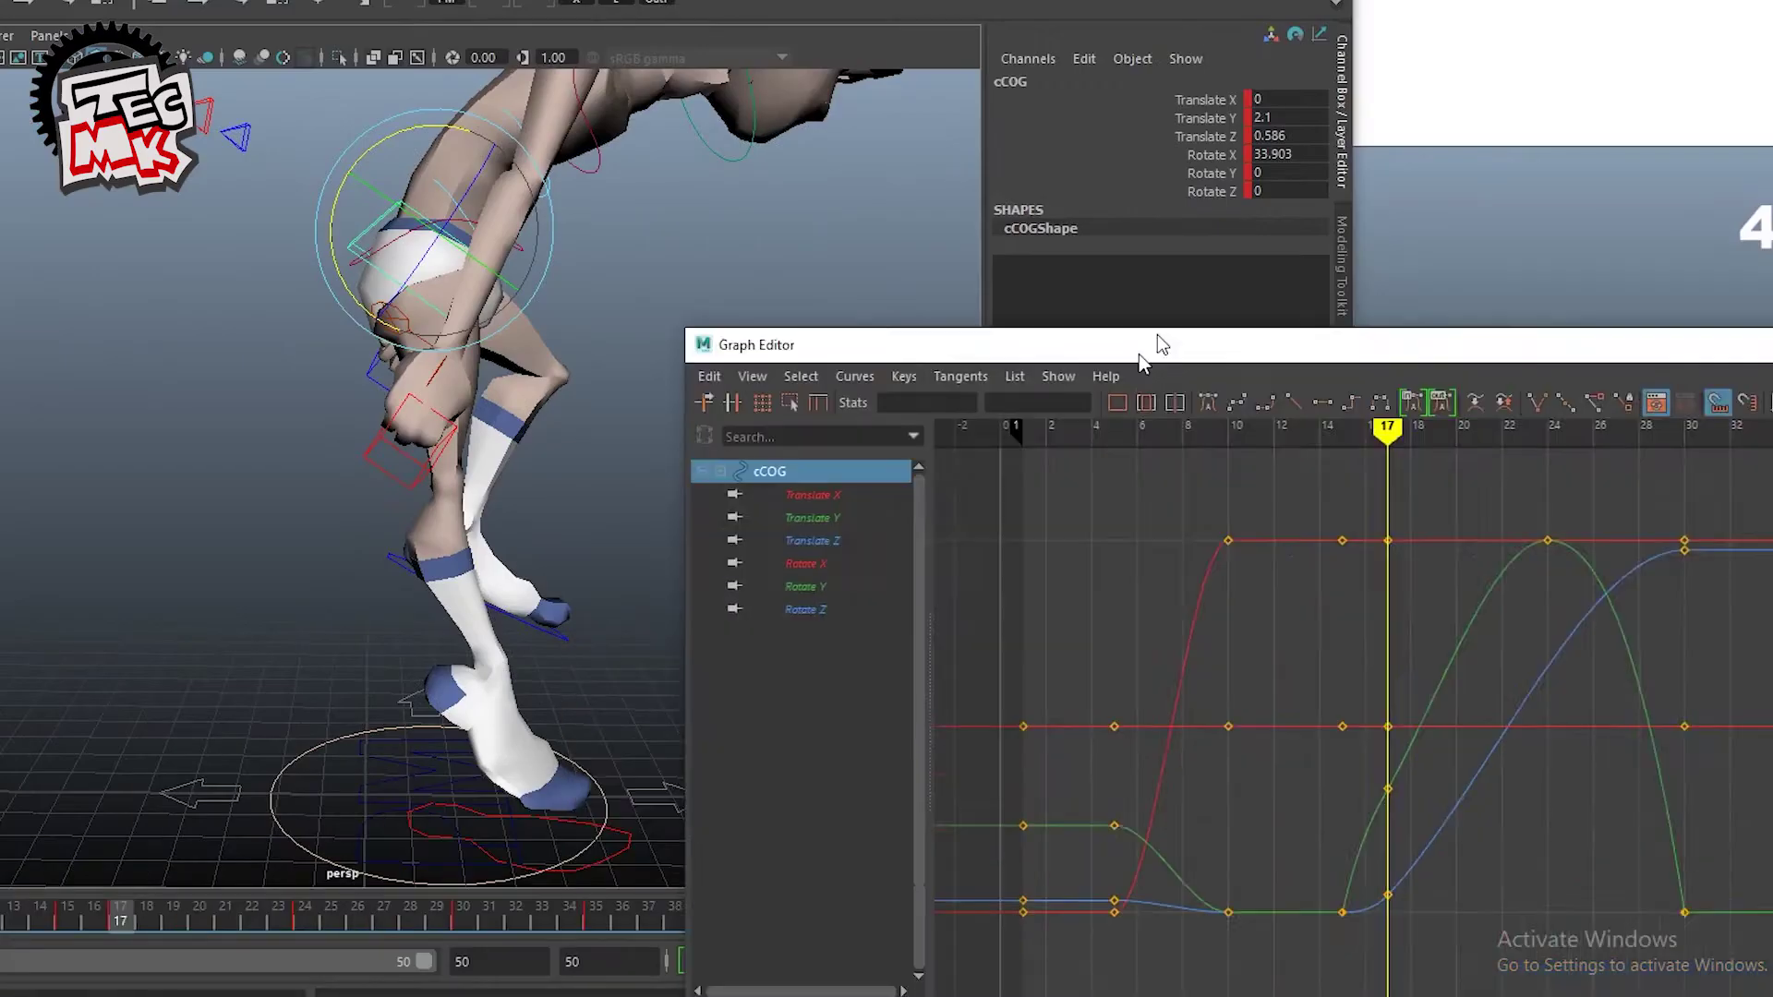
pyautogui.scroll(-3, 475, 469)
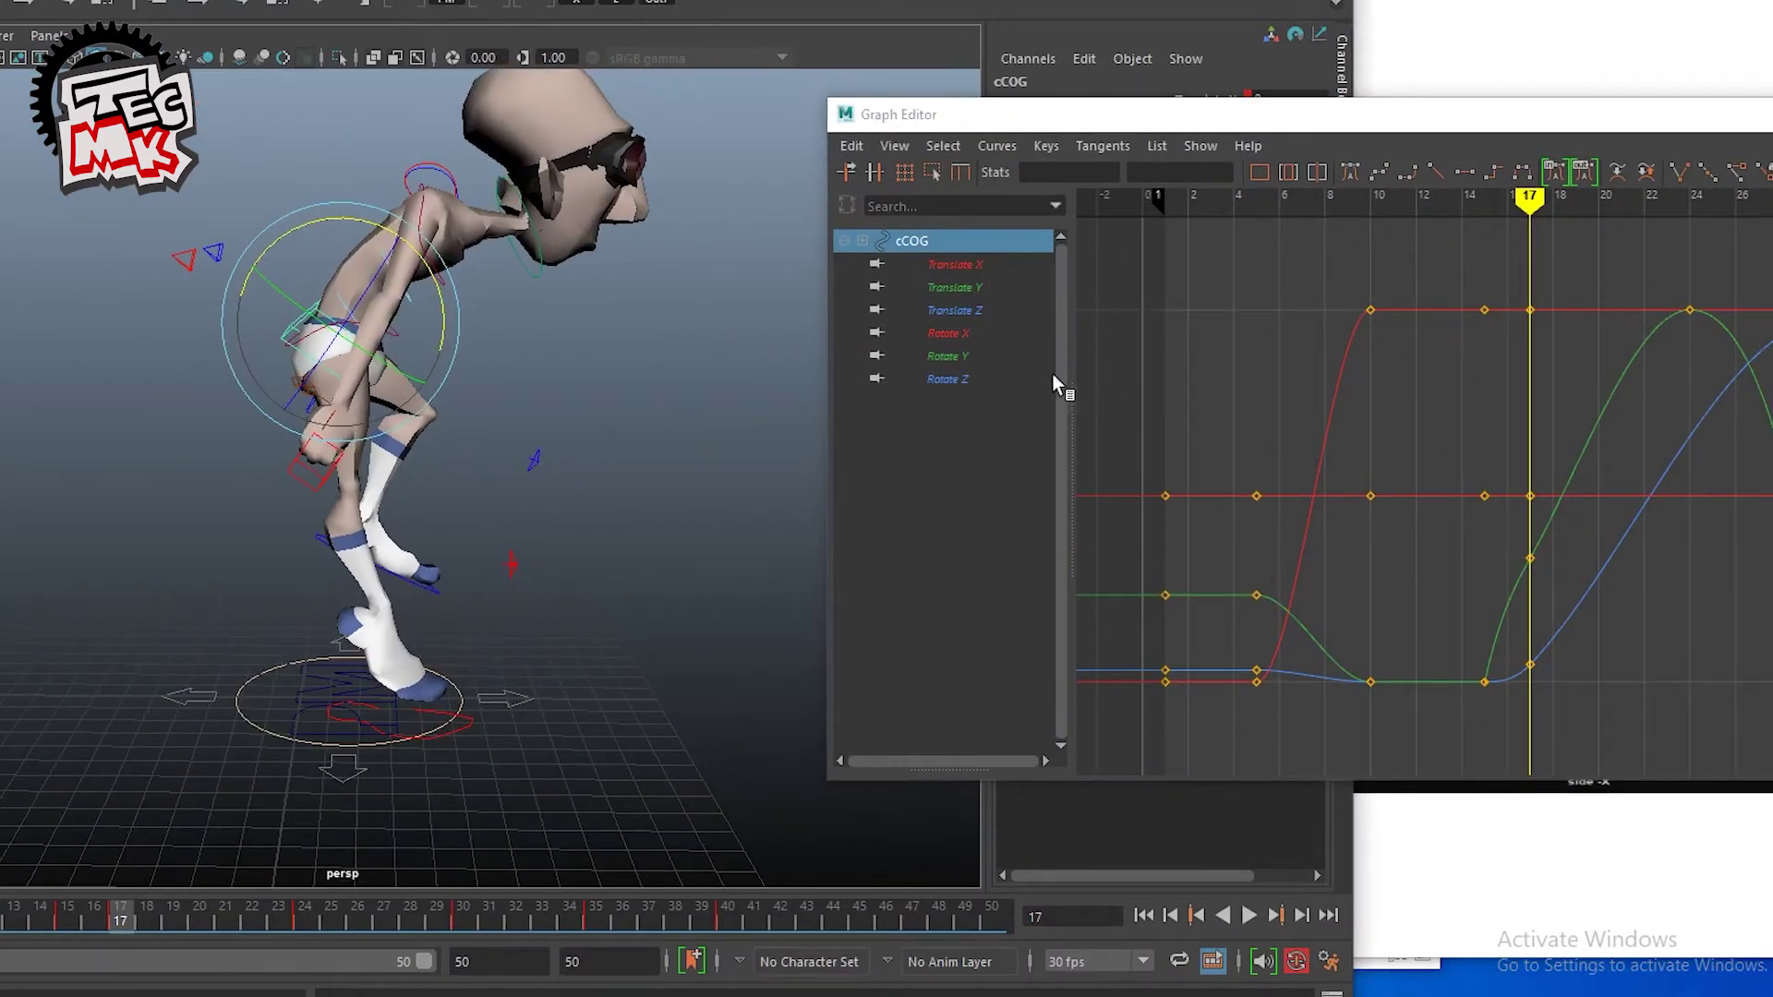
pyautogui.click(971, 289)
pyautogui.moveTo(1495, 520); pyautogui.dragTo(1533, 591)
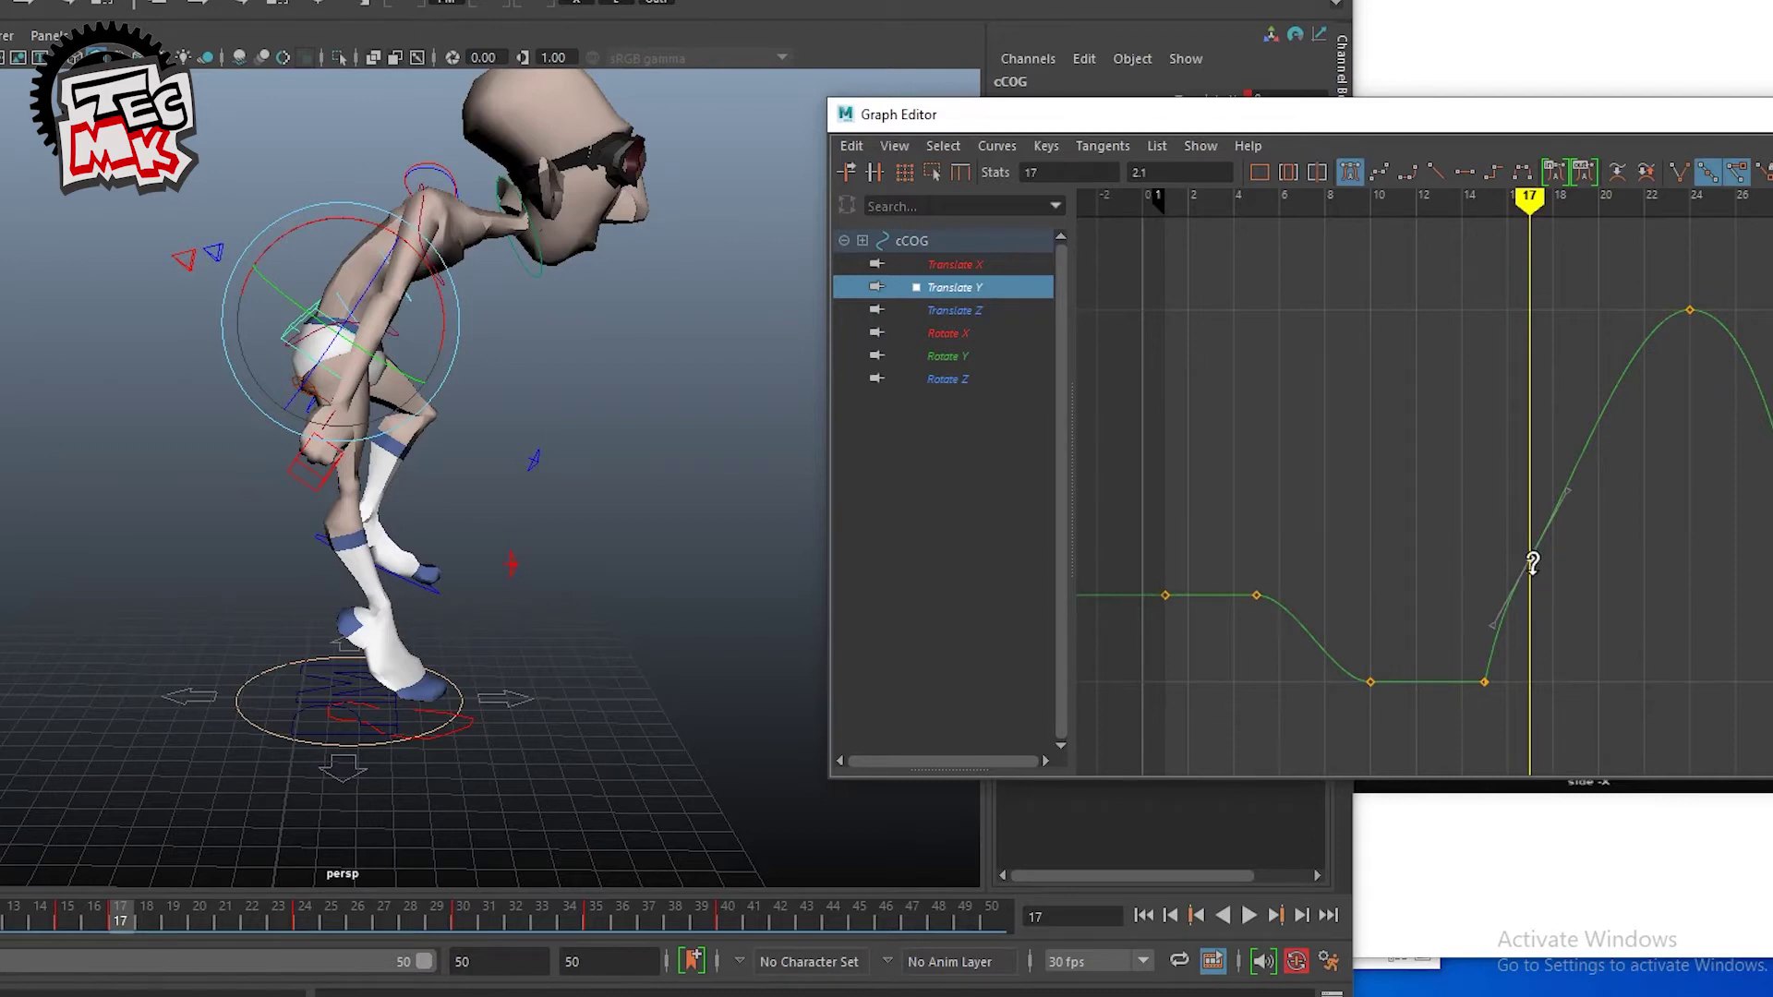
pyautogui.moveTo(1532, 563); pyautogui.dragTo(1515, 606, button='middle')
pyautogui.press('f')
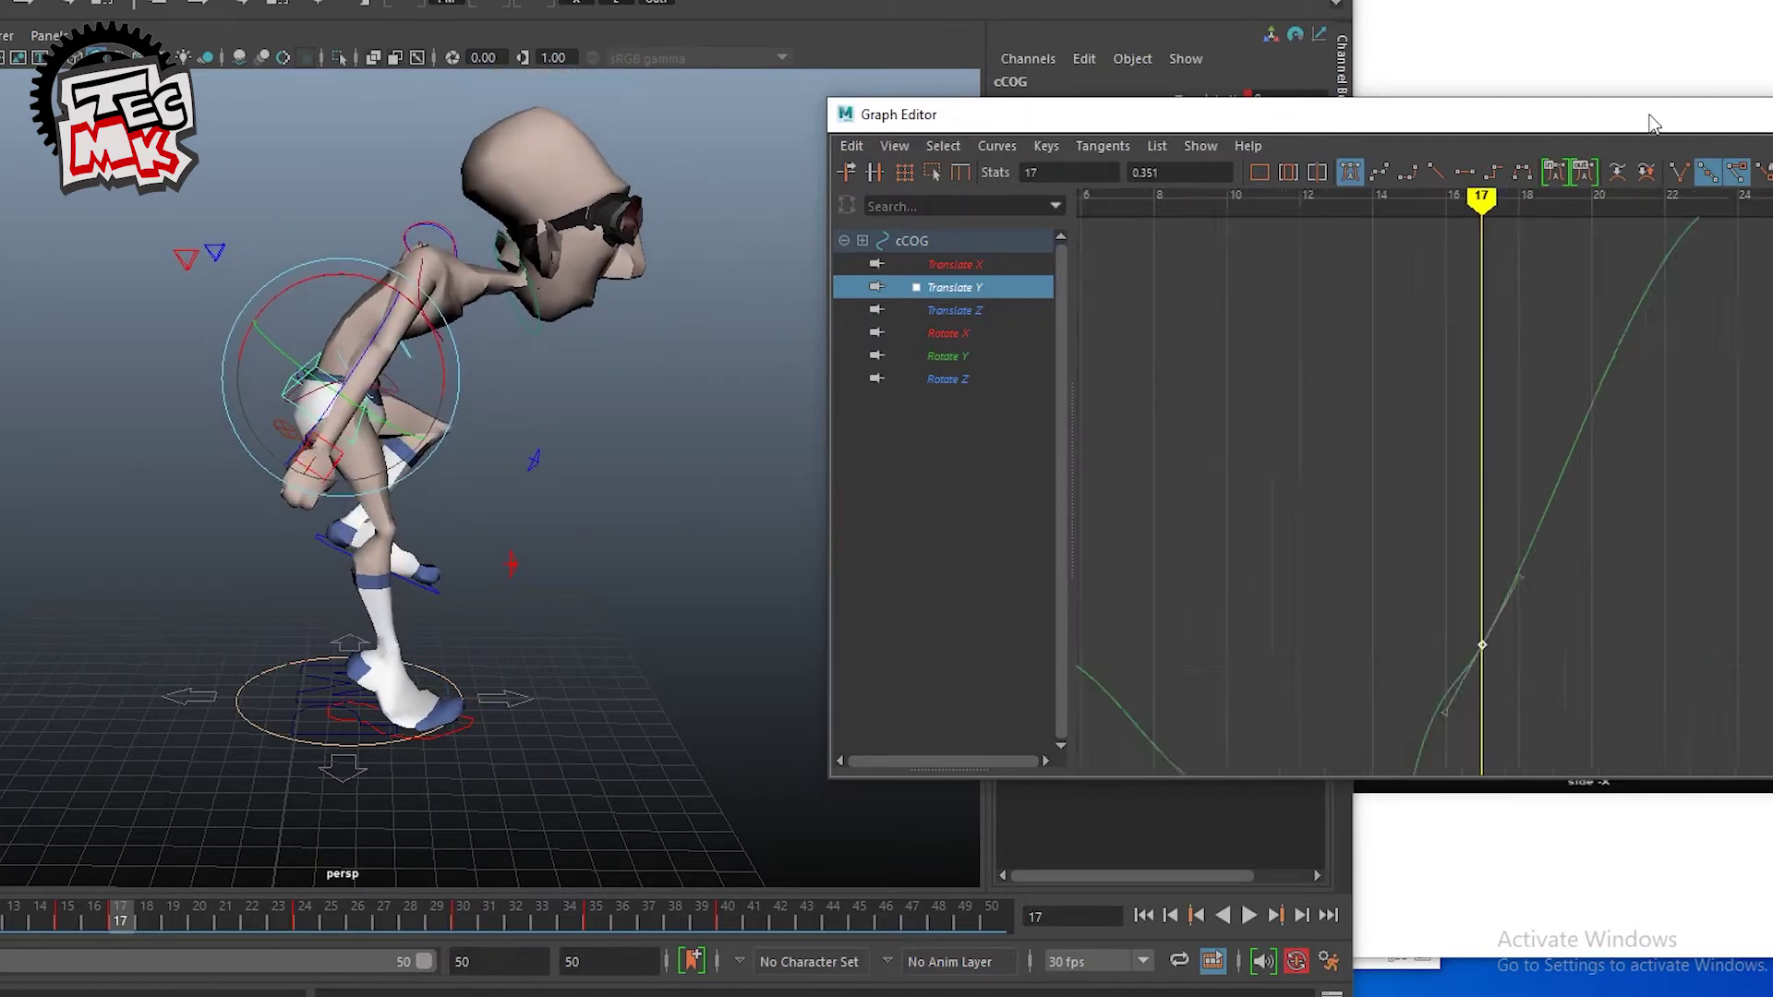
# Step: Isolate the centre-of-gravity control's Translate Z curve and delete its key at frame 17
pyautogui.moveTo(1652, 123); pyautogui.dragTo(1407, 148)
pyautogui.click(702, 335)
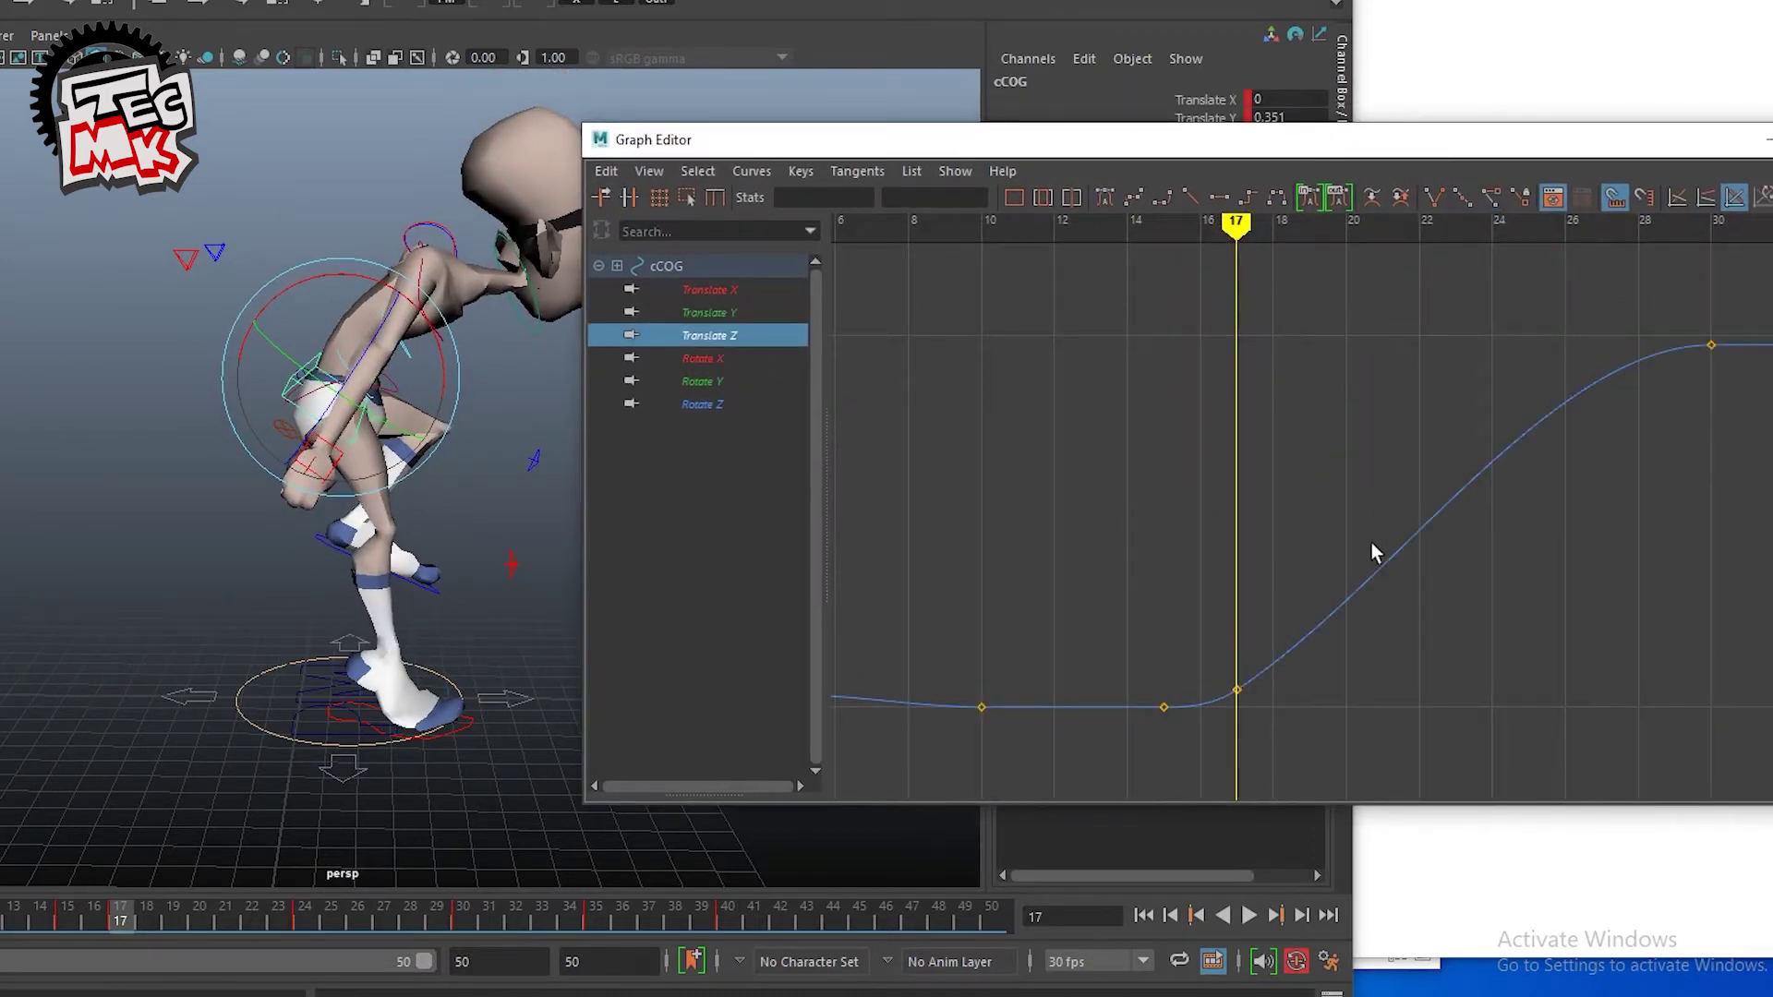
pyautogui.press('f')
pyautogui.moveTo(1092, 546); pyautogui.dragTo(1178, 669)
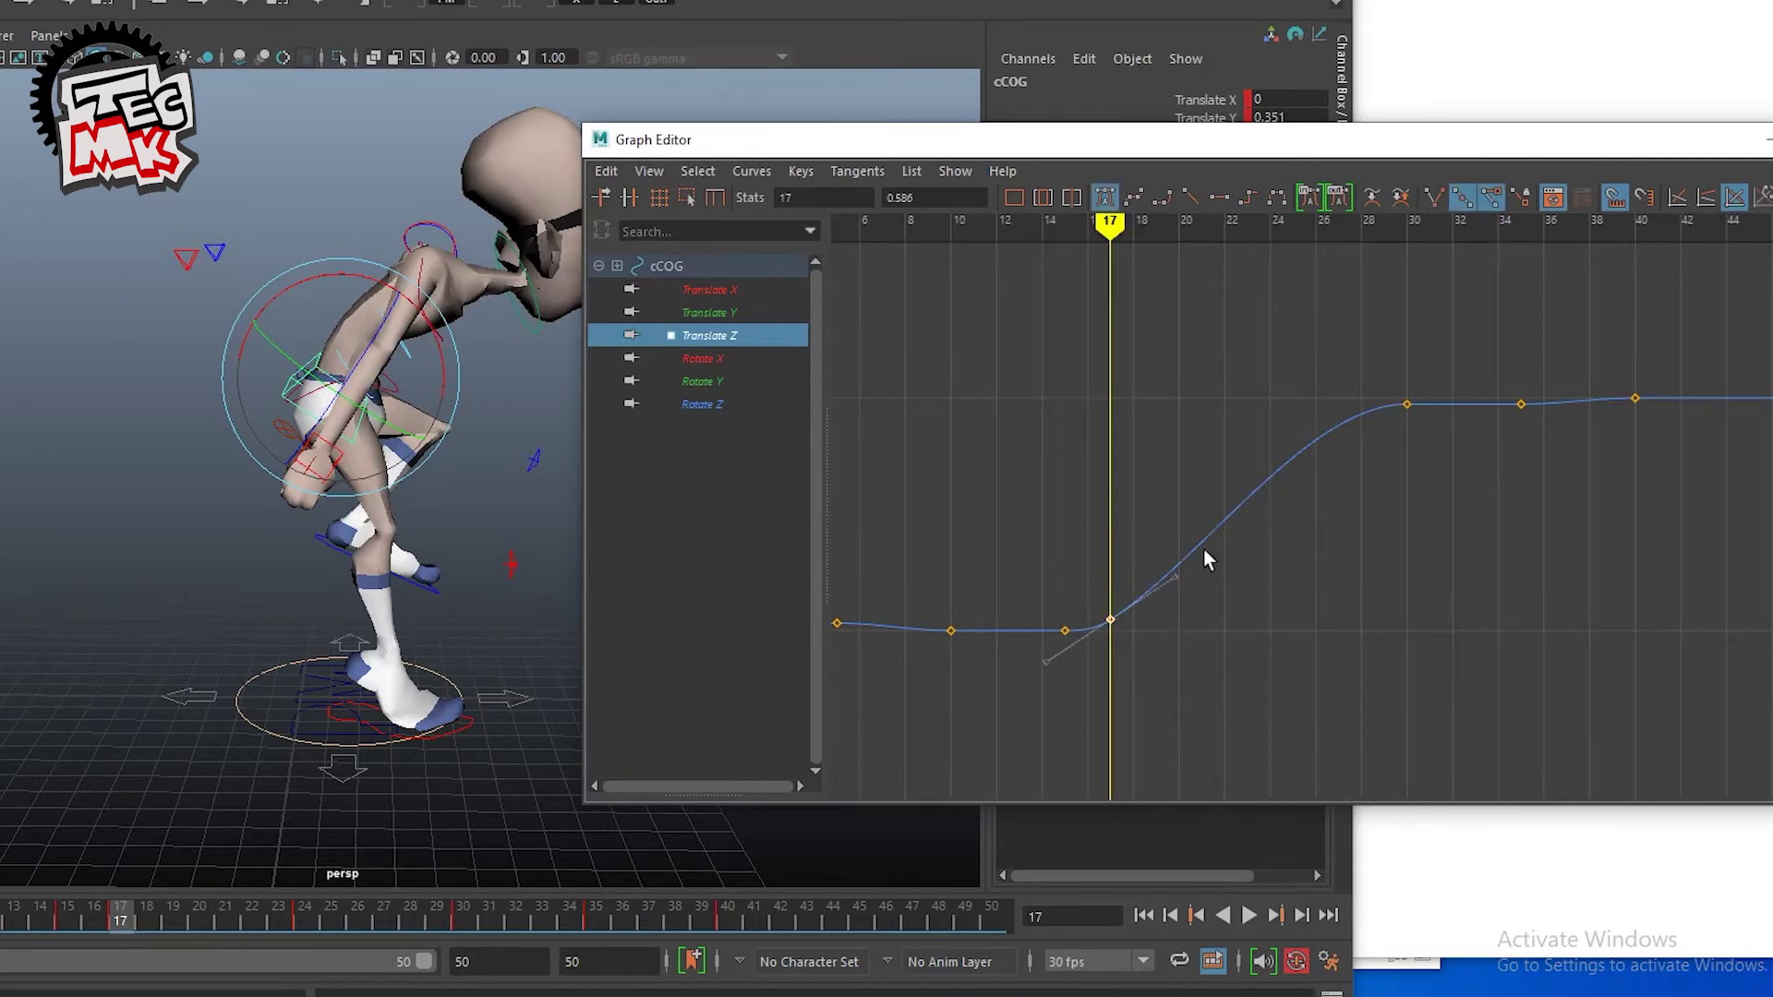
pyautogui.press('Delete')
# Step: Break the Translate Z tangents at frames 15 and 30, angle them into a nearly straight forward travel, and close the Graph Editor
pyautogui.moveTo(1129, 599); pyautogui.dragTo(1439, 445)
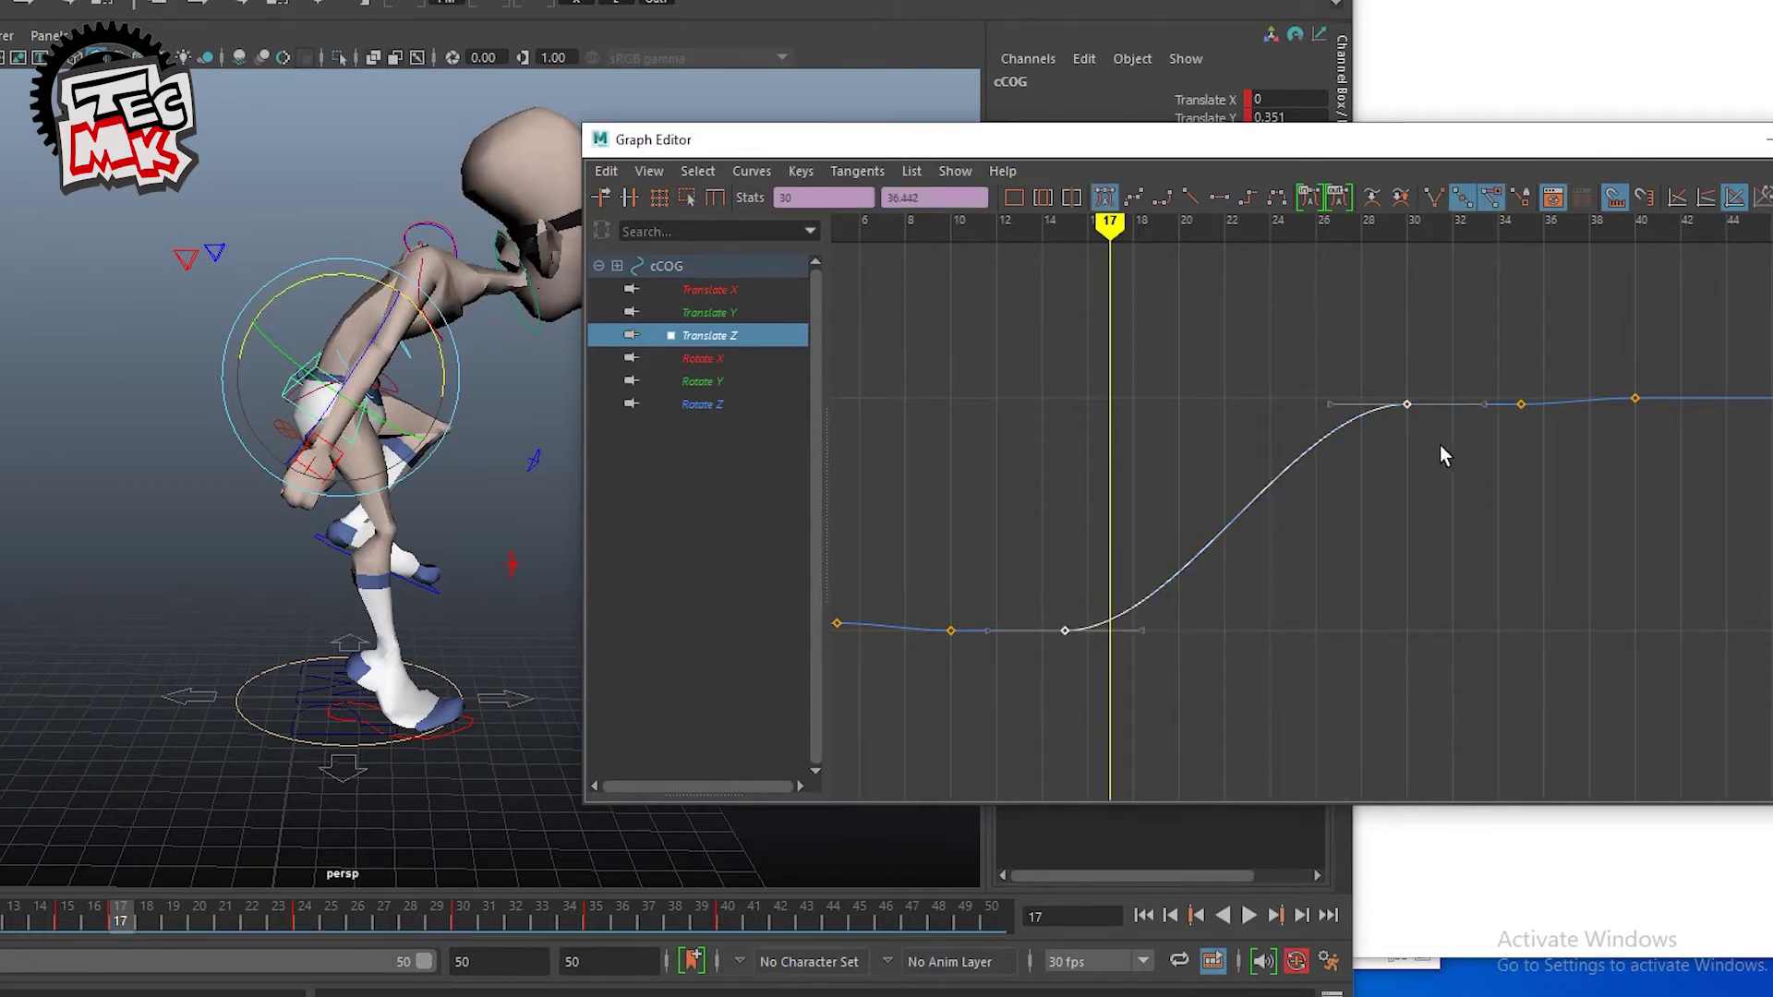
pyautogui.click(1433, 199)
pyautogui.click(1142, 631)
pyautogui.moveTo(1159, 683); pyautogui.dragTo(1156, 611, button='middle')
pyautogui.moveTo(1290, 361); pyautogui.dragTo(1466, 489)
pyautogui.click(1321, 403)
pyautogui.moveTo(1316, 399); pyautogui.dragTo(1045, 590, button='middle')
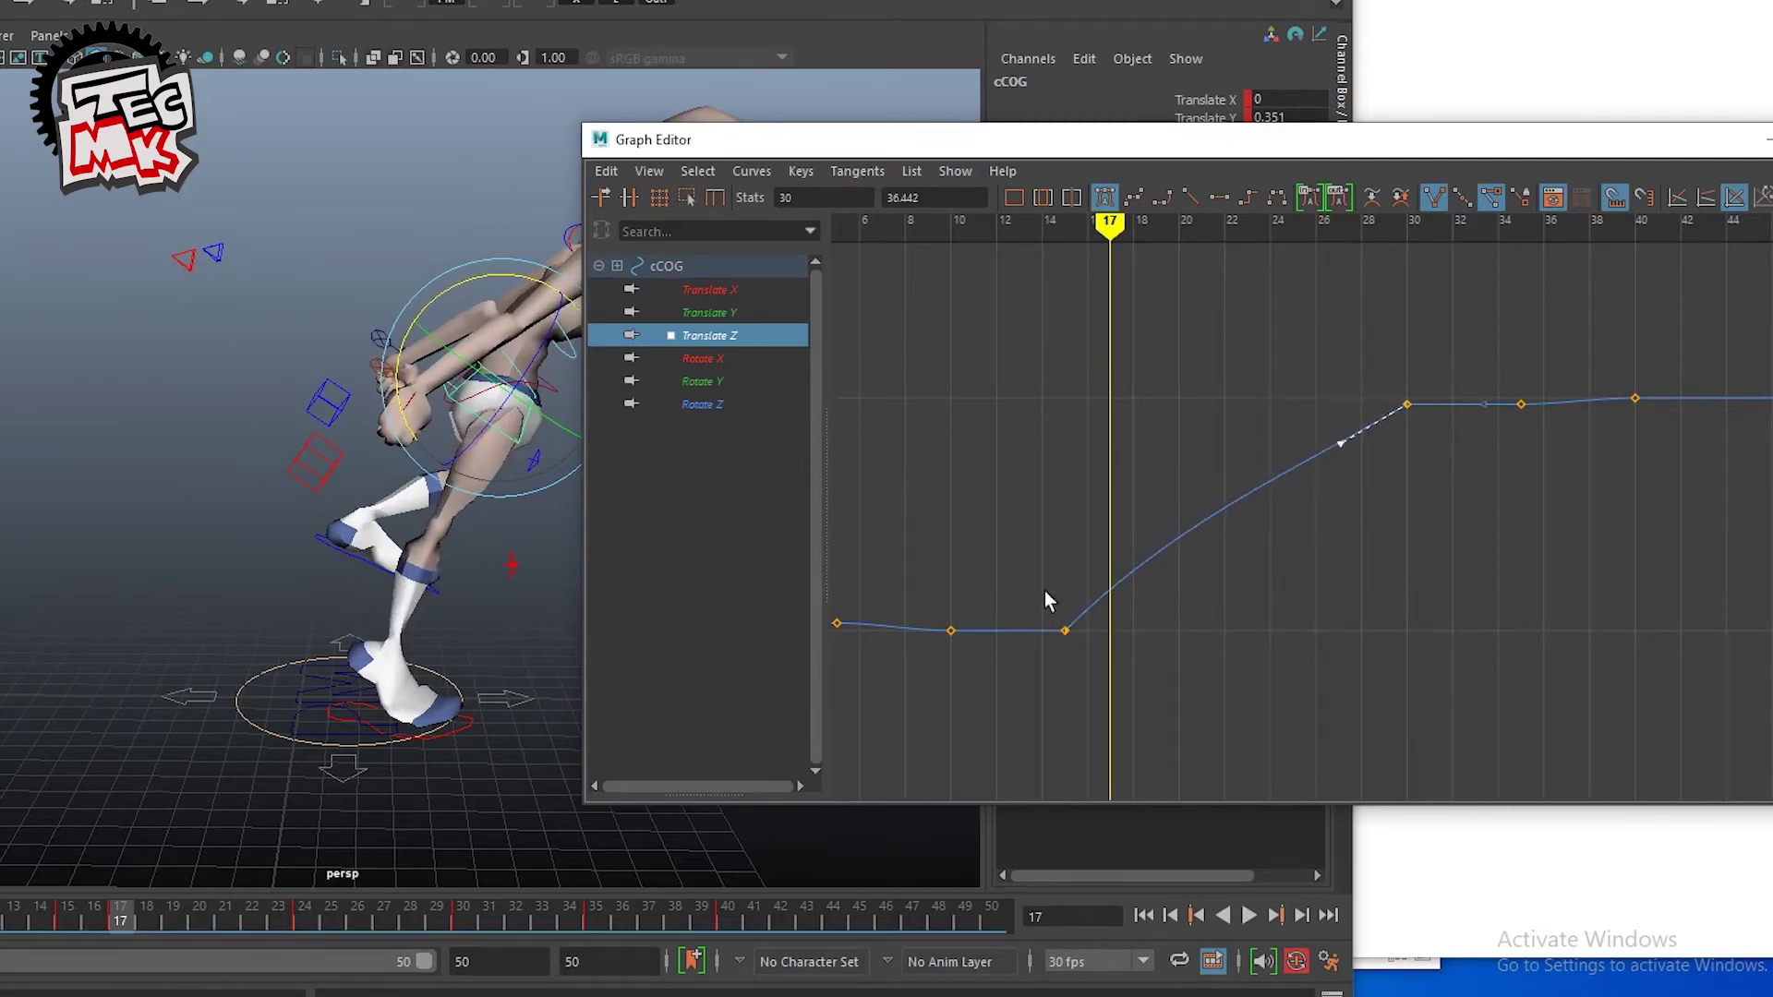
pyautogui.click(1065, 630)
pyautogui.moveTo(1707, 155); pyautogui.dragTo(1475, 134)
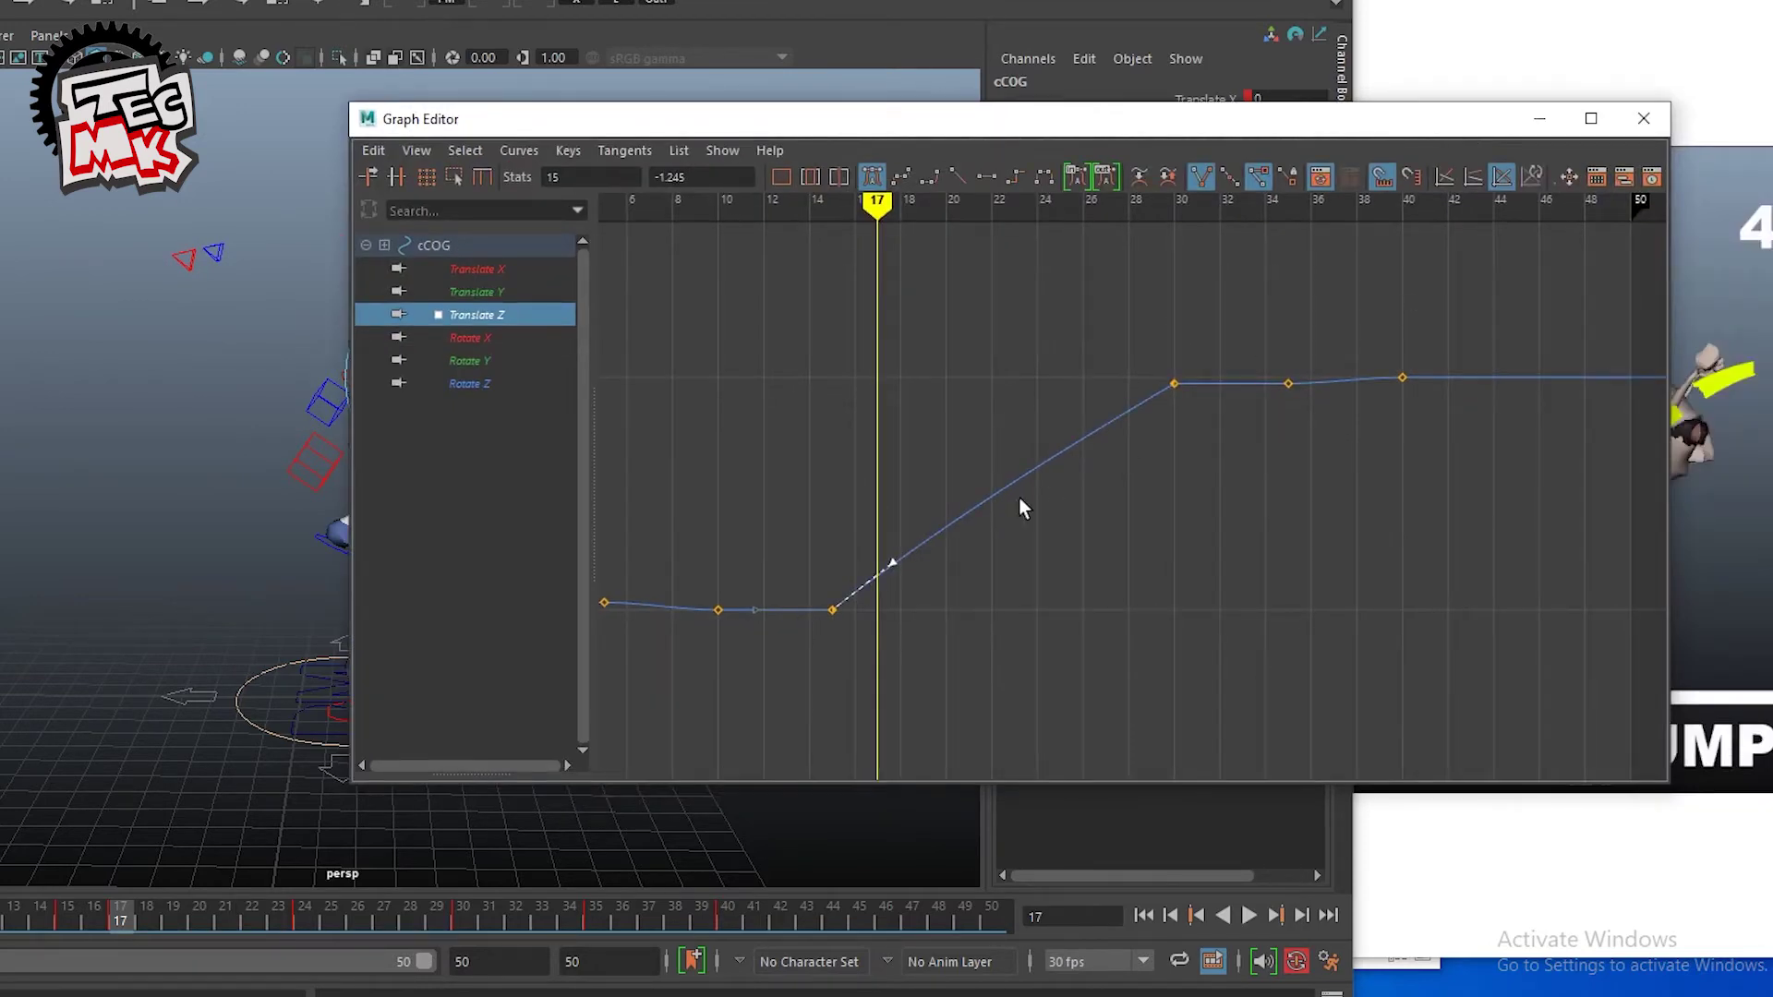
pyautogui.click(1591, 118)
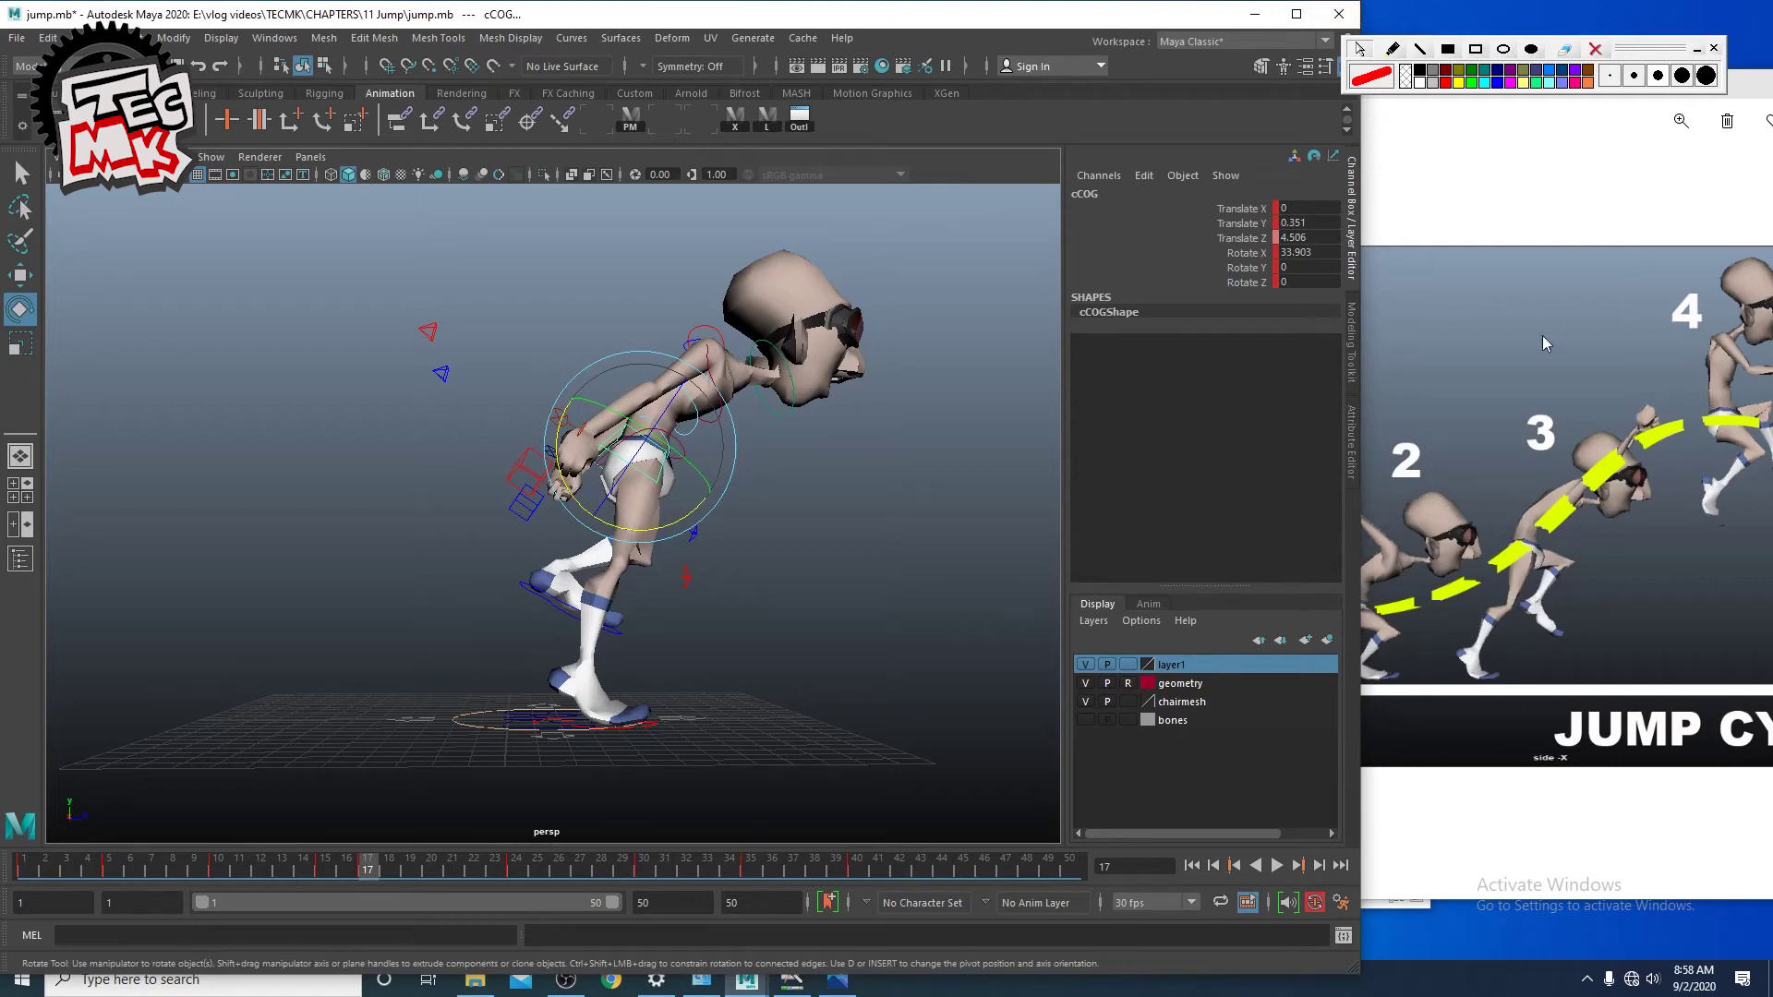
# Step: Shift the reference image to show poses 1 to 5, then lower the centre-of-gravity Translate Y key at frame 17 to about 0.03
pyautogui.click(1595, 182)
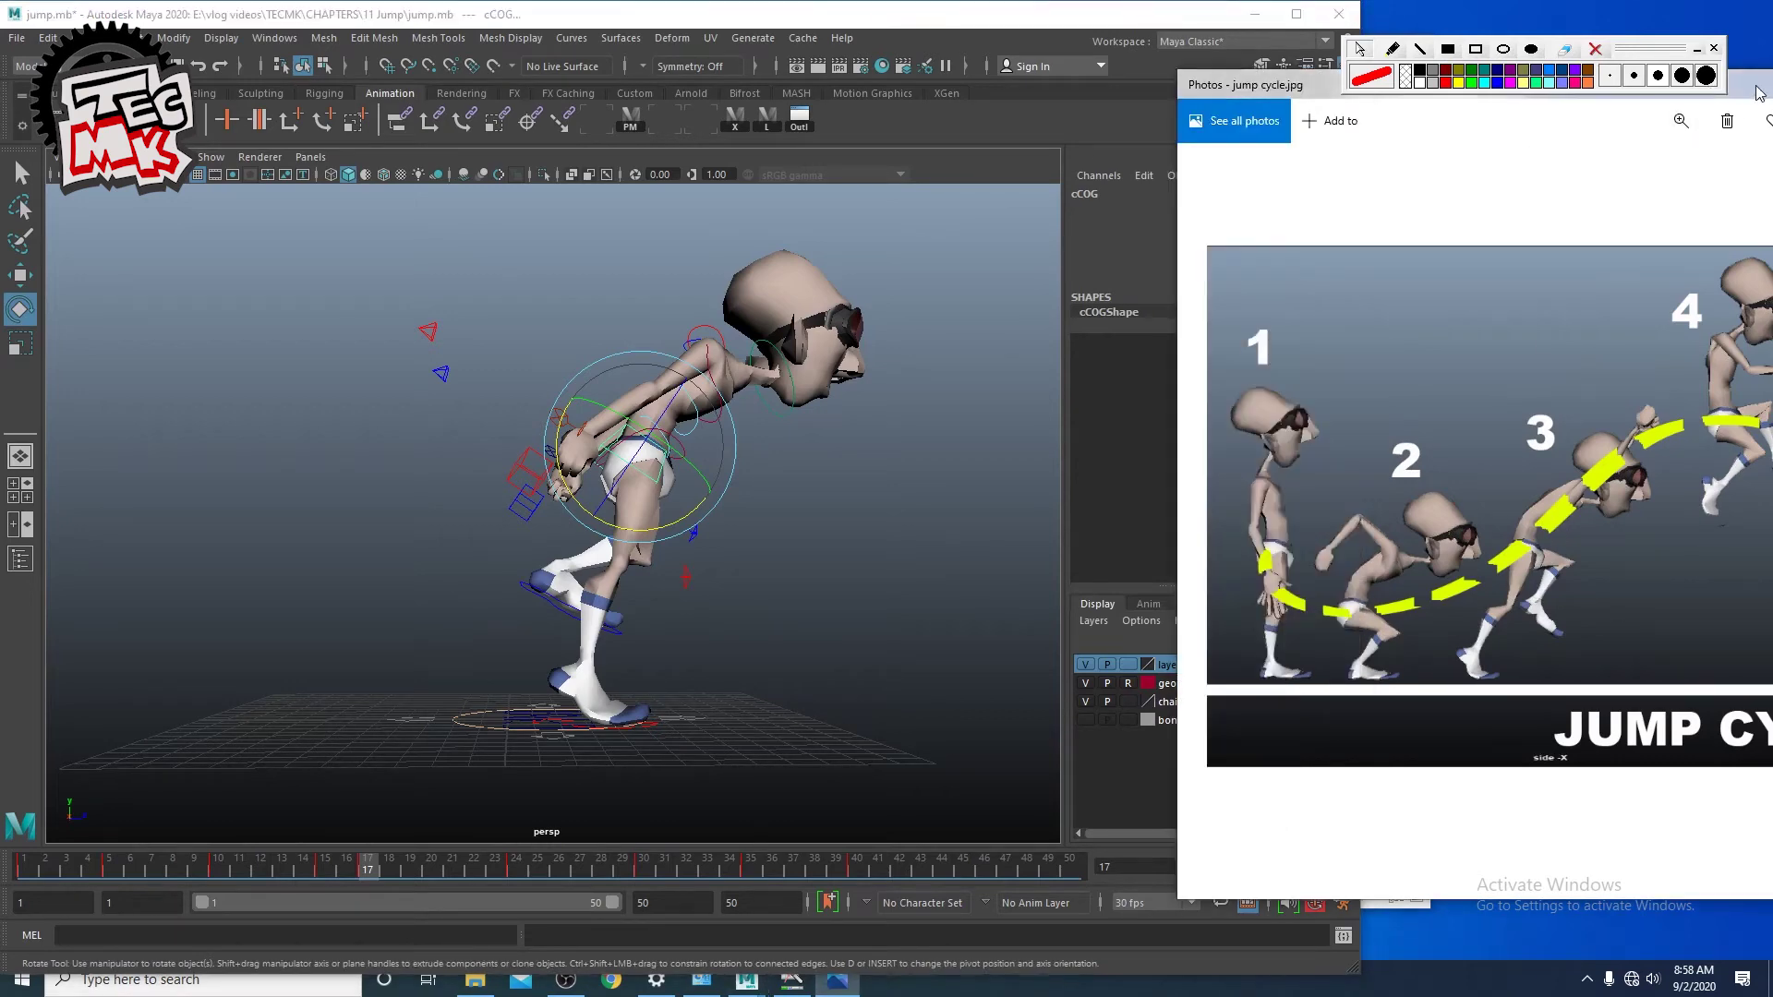
pyautogui.moveTo(1746, 85); pyautogui.dragTo(1532, 74)
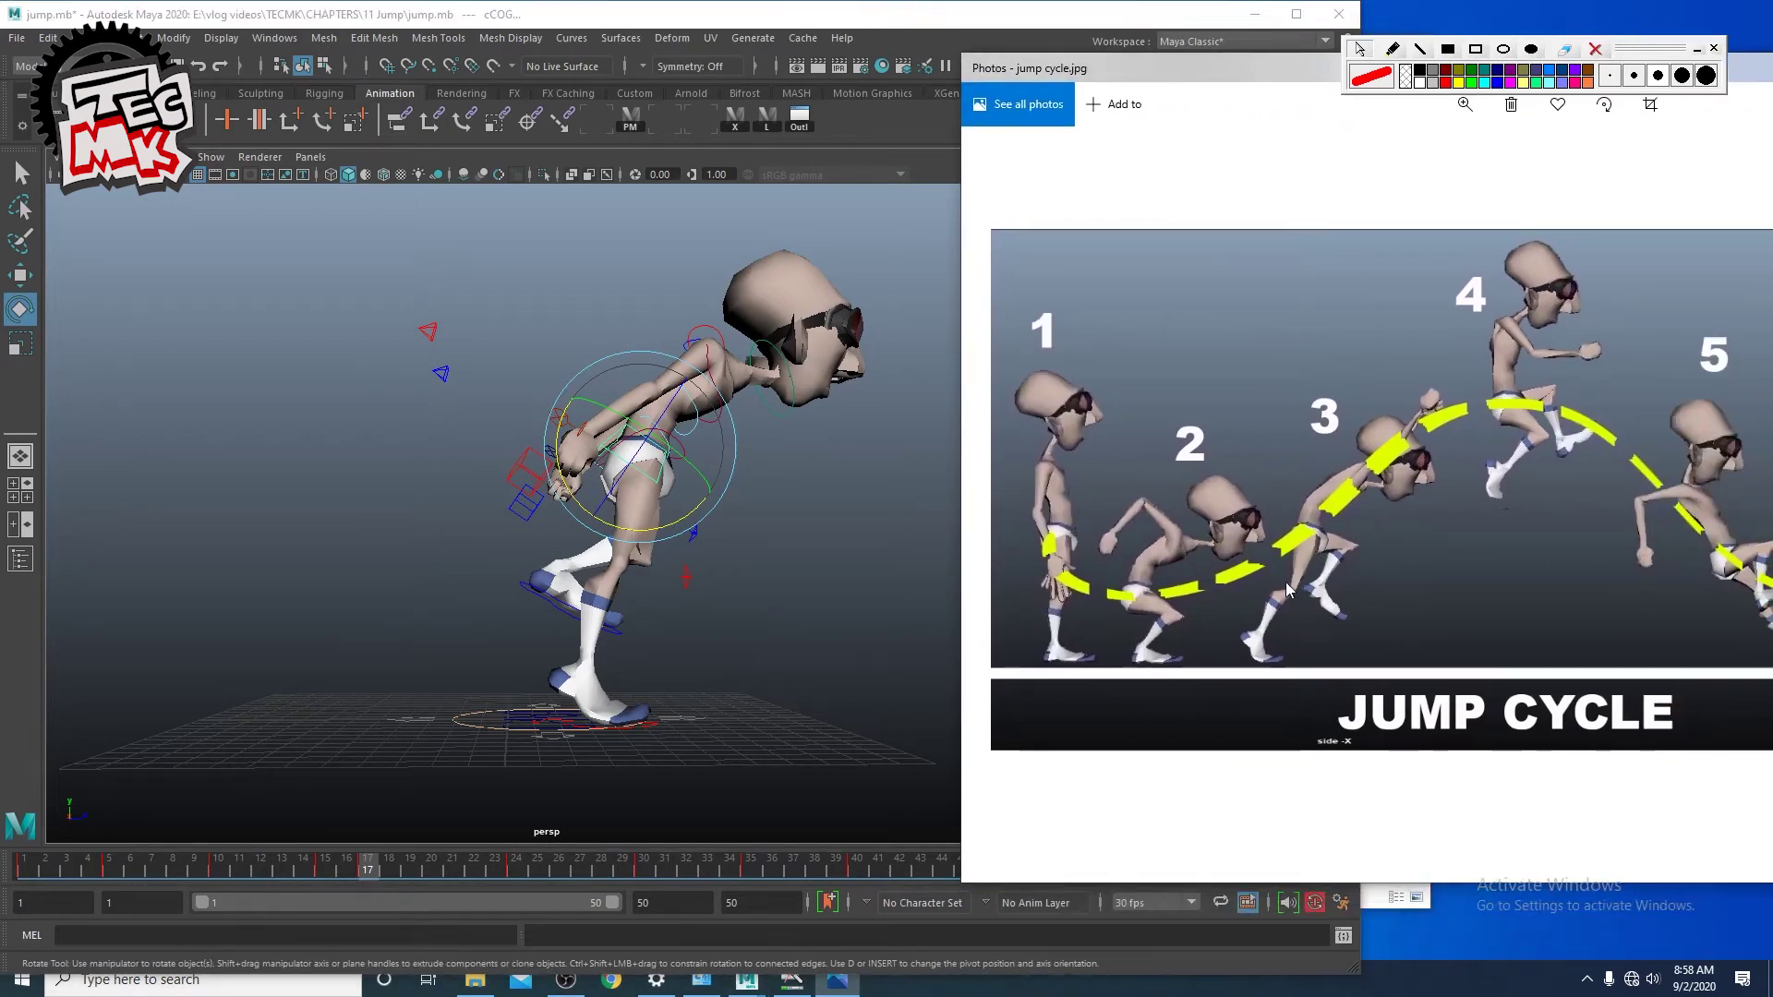
pyautogui.keyDown('alt'); pyautogui.moveTo(578, 663); pyautogui.dragTo(626, 646); pyautogui.keyUp('alt')
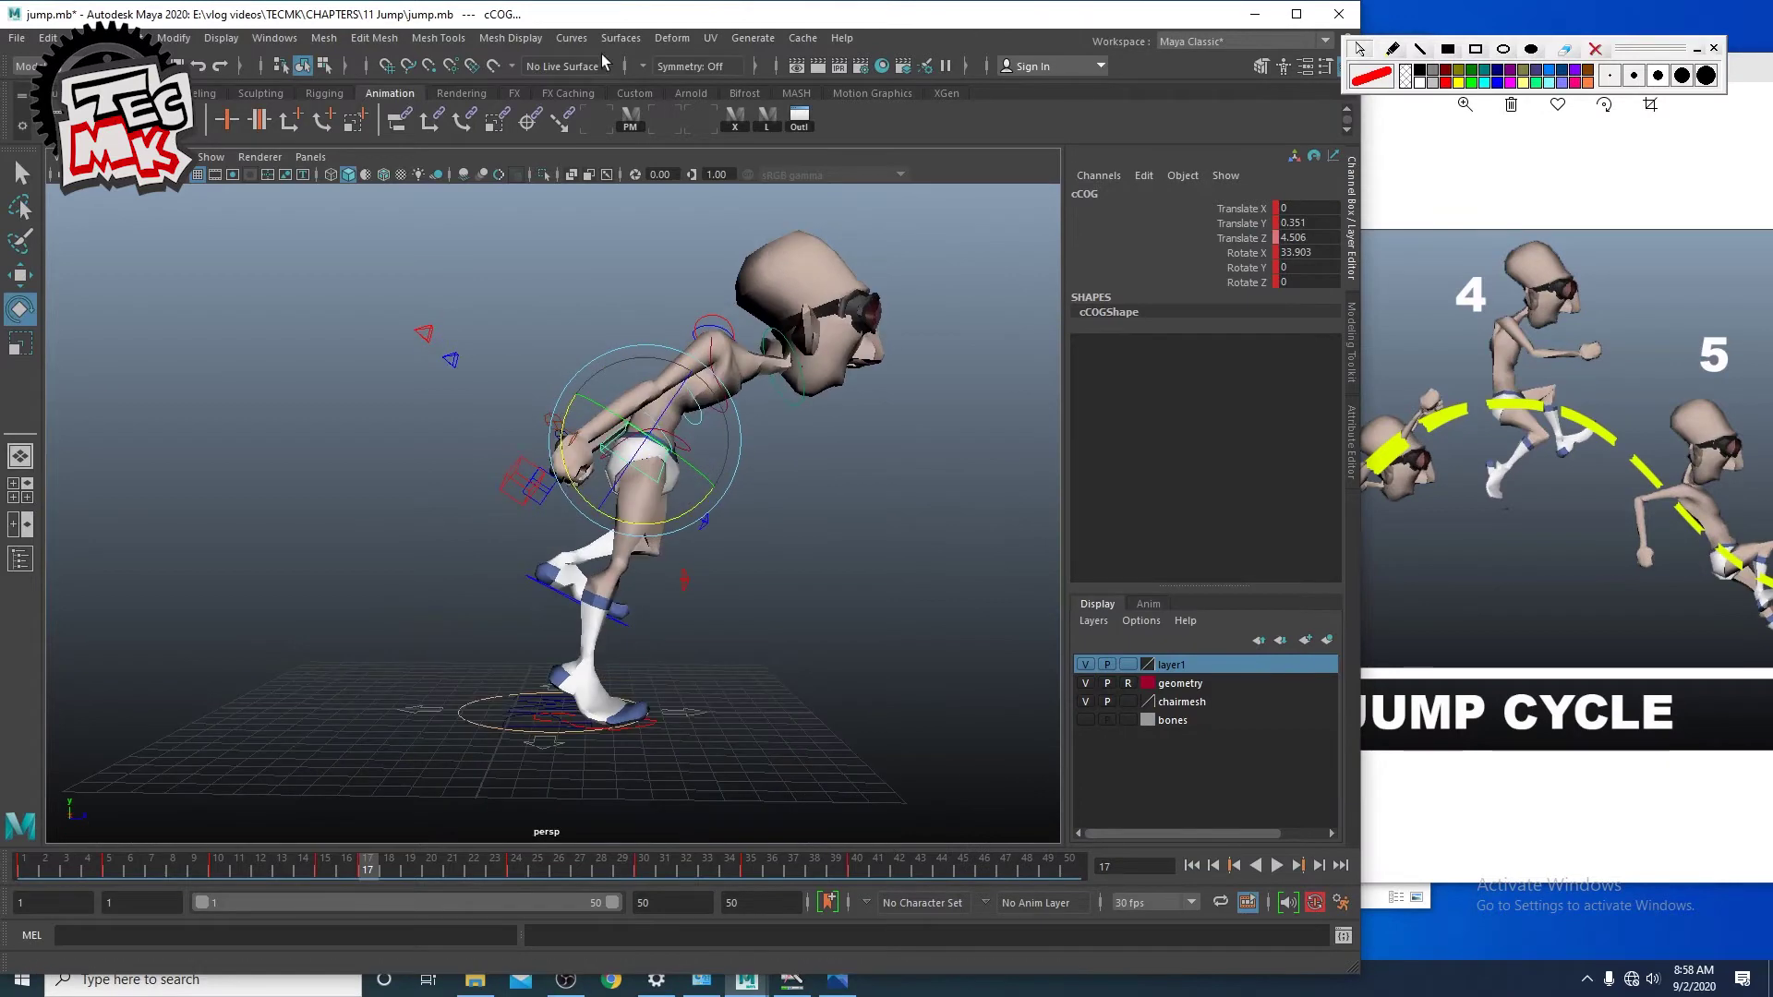
pyautogui.click(600, 115)
pyautogui.moveTo(759, 225); pyautogui.dragTo(1107, 139)
pyautogui.click(1015, 273)
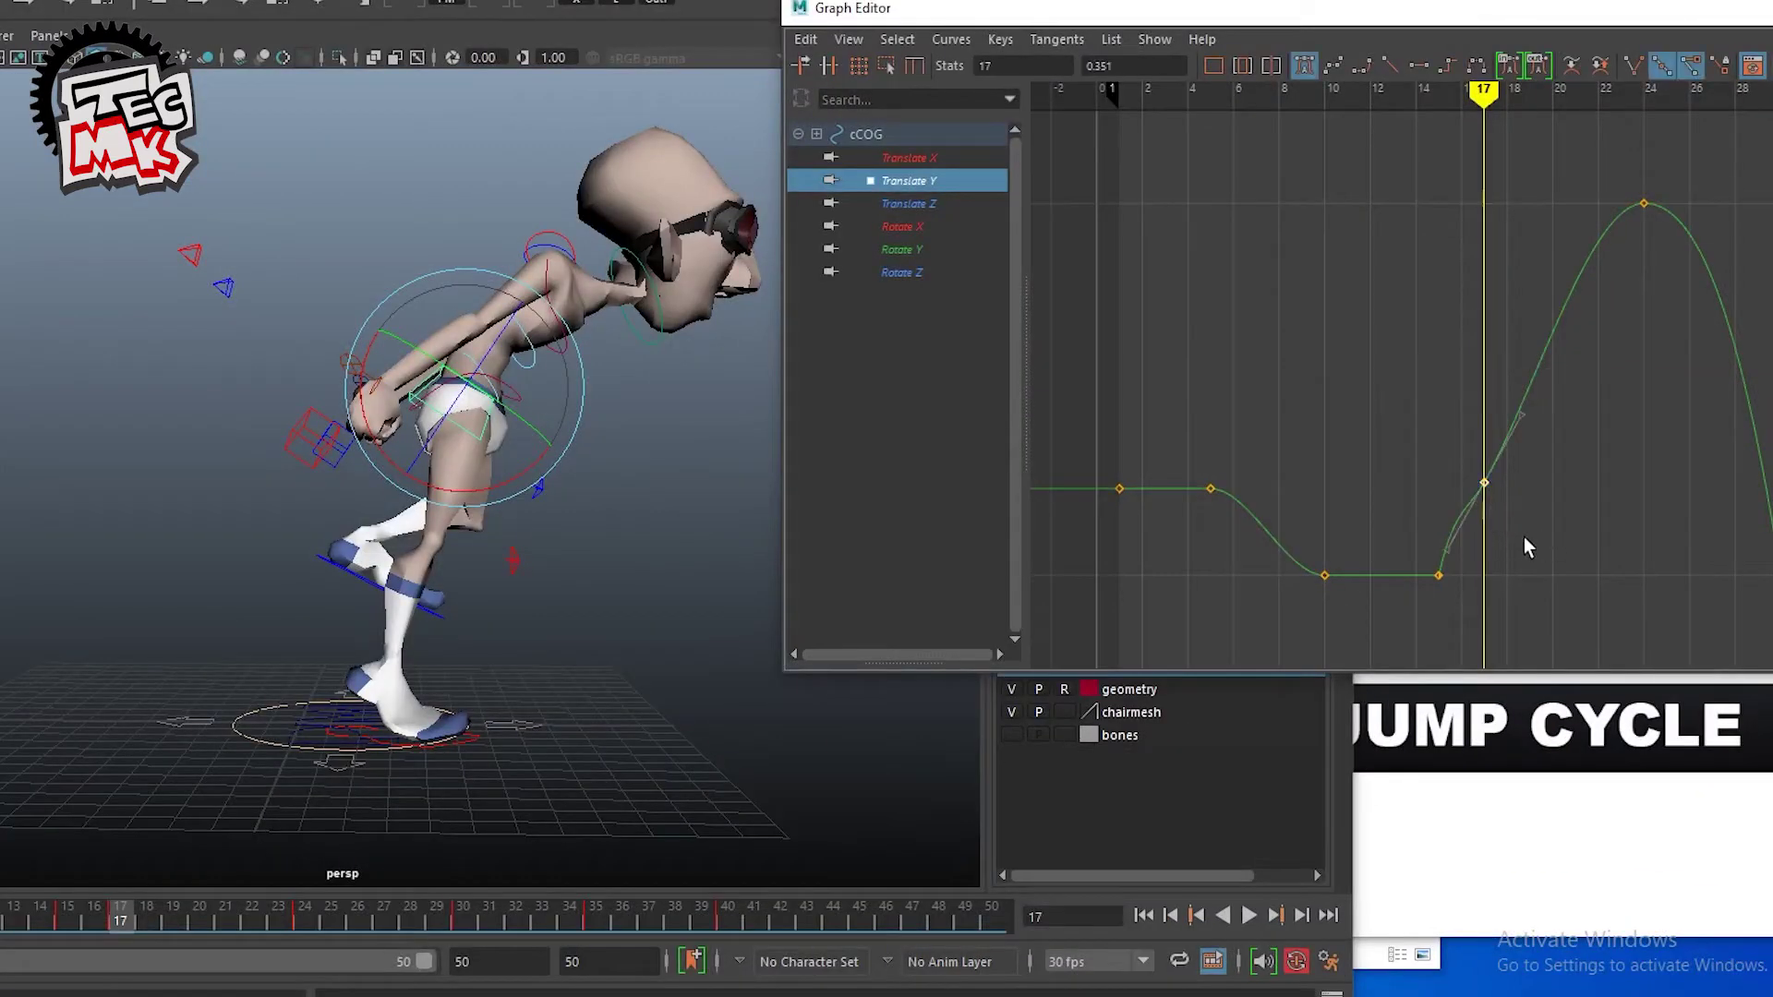
pyautogui.moveTo(1488, 496); pyautogui.dragTo(1488, 500)
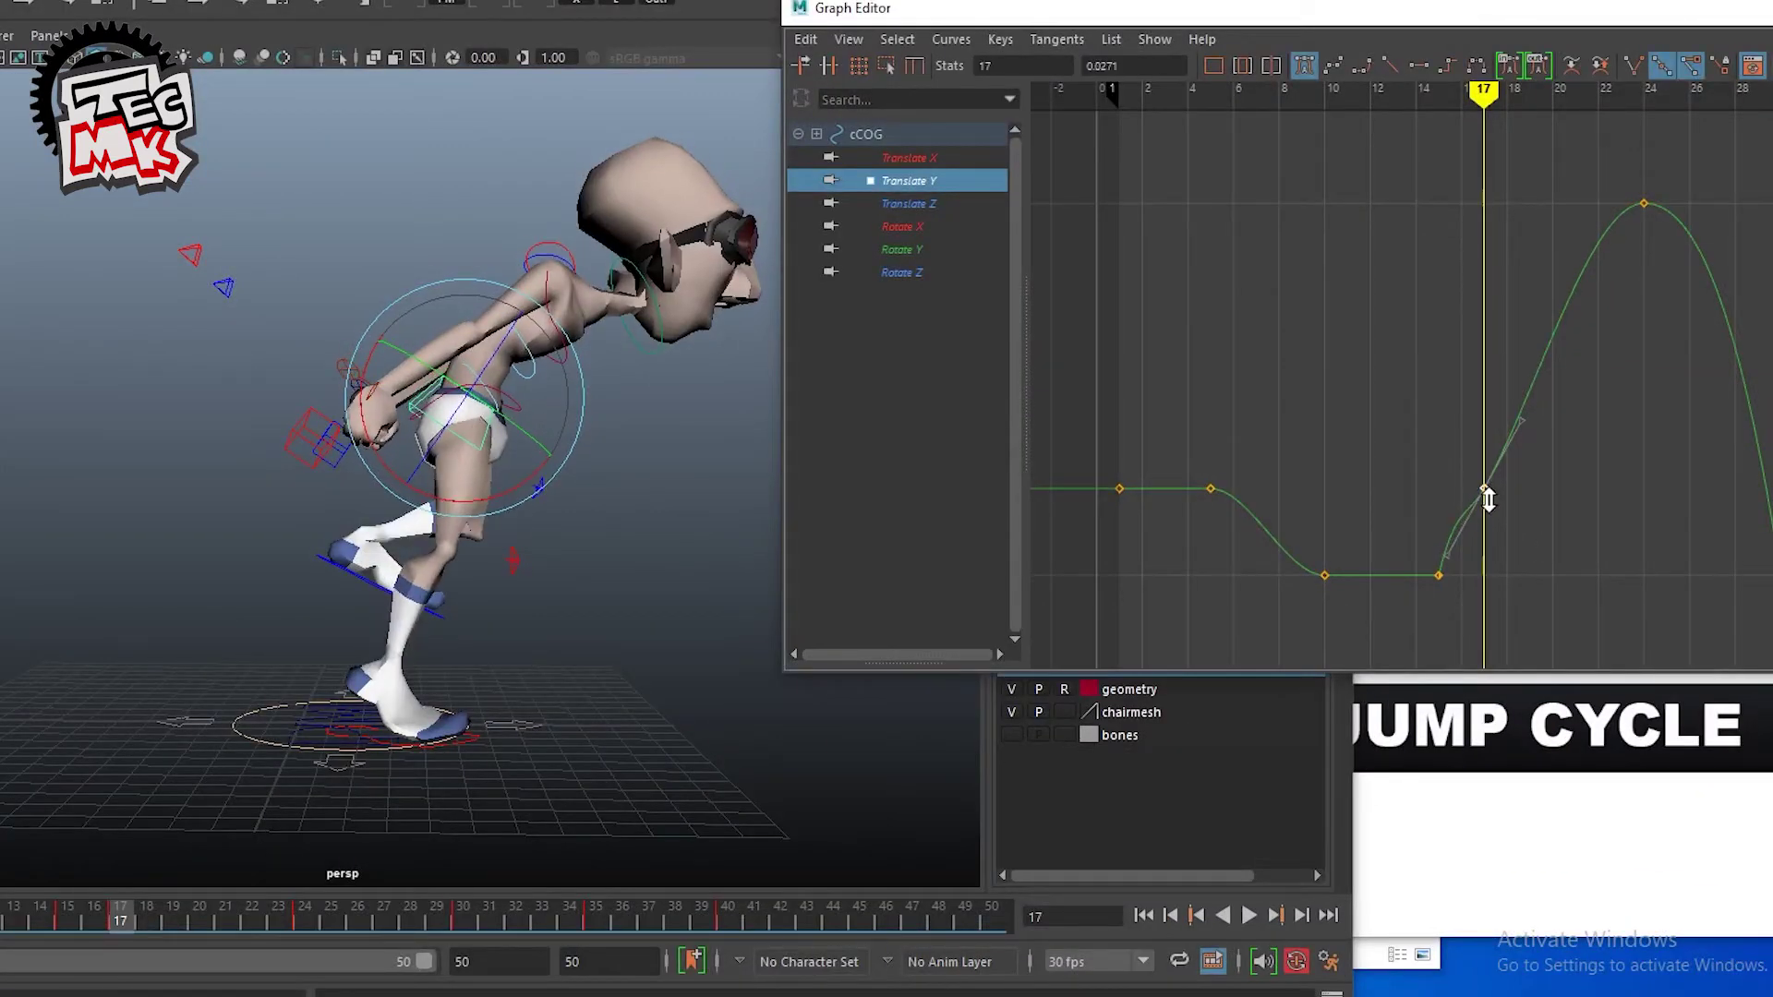
# Step: Close the Graph Editor, select the left foot control, and shift the reference image to show poses 1 to 4
pyautogui.click(1764, 17)
pyautogui.click(370, 580)
pyautogui.keyDown('alt'); pyautogui.moveTo(388, 582); pyautogui.dragTo(489, 627); pyautogui.keyUp('alt')
pyautogui.moveTo(1108, 57); pyautogui.dragTo(1290, 57)
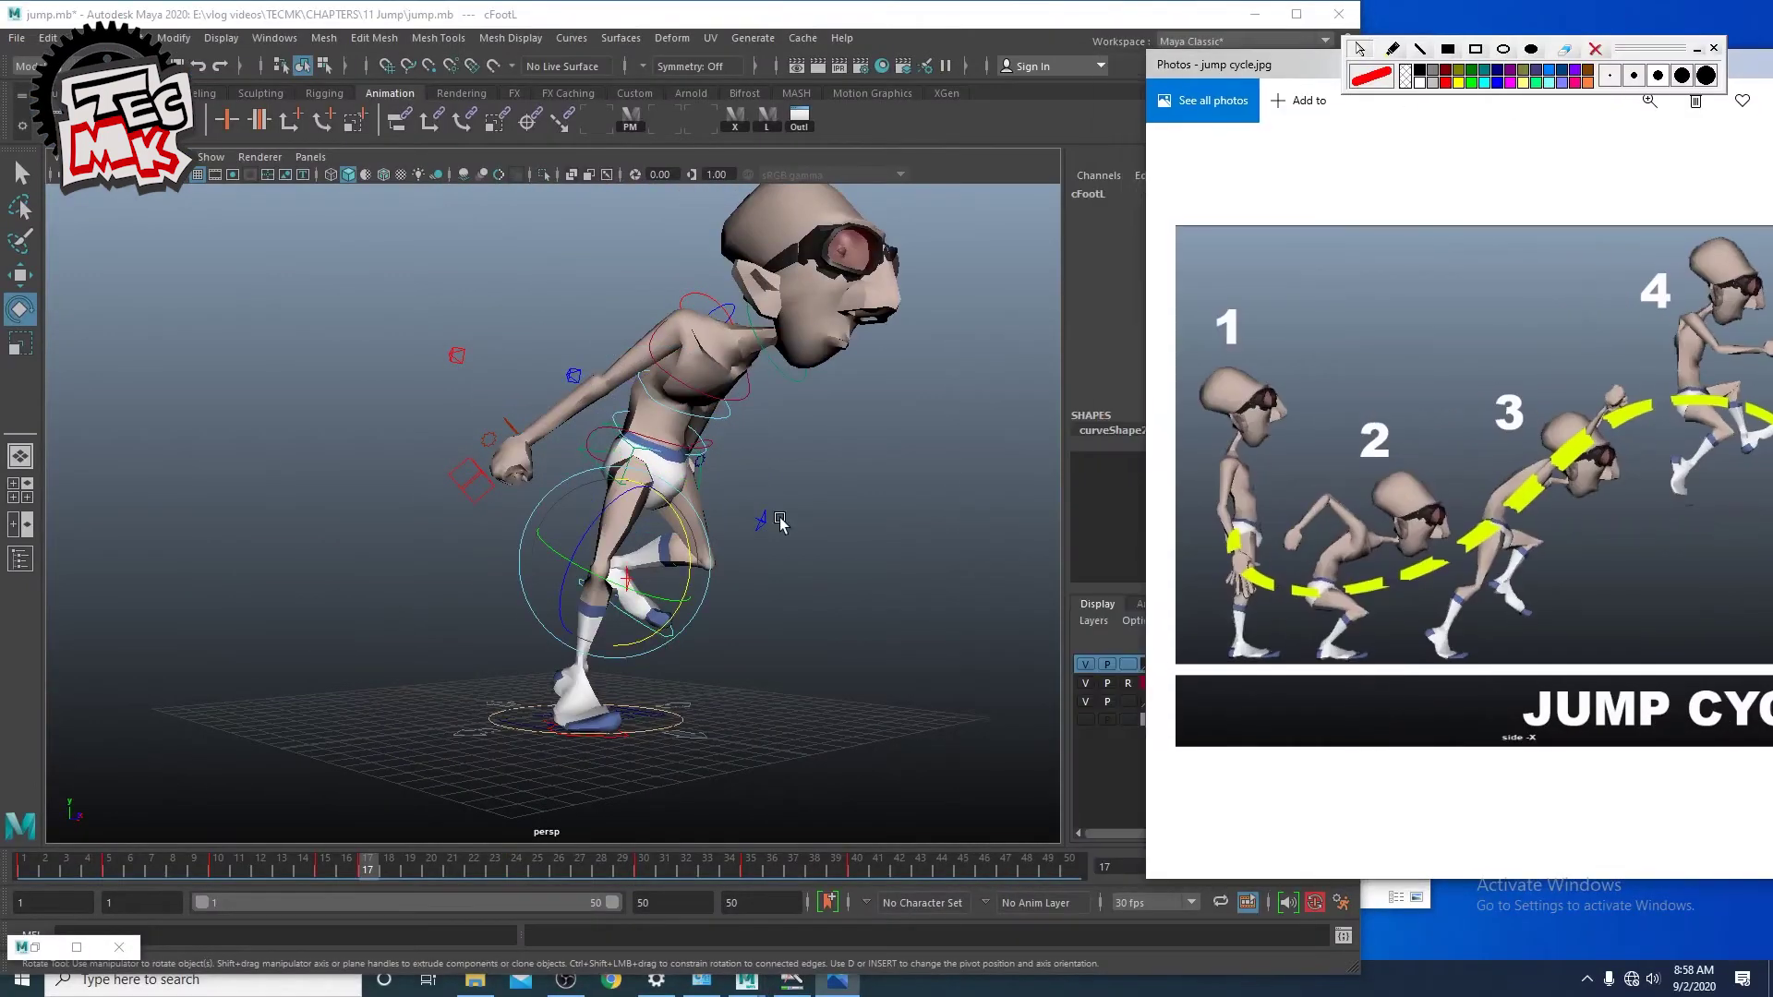
pyautogui.press('w')
pyautogui.keyDown('alt'); pyautogui.moveTo(636, 494); pyautogui.dragTo(523, 610); pyautogui.keyUp('alt')
# Step: Rotate the neck control to adjust the tilt of the head at frame 17
pyautogui.press('e')
pyautogui.keyDown('alt'); pyautogui.moveTo(700, 562); pyautogui.dragTo(958, 625); pyautogui.keyUp('alt')
pyautogui.moveTo(868, 242); pyautogui.dragTo(890, 294)
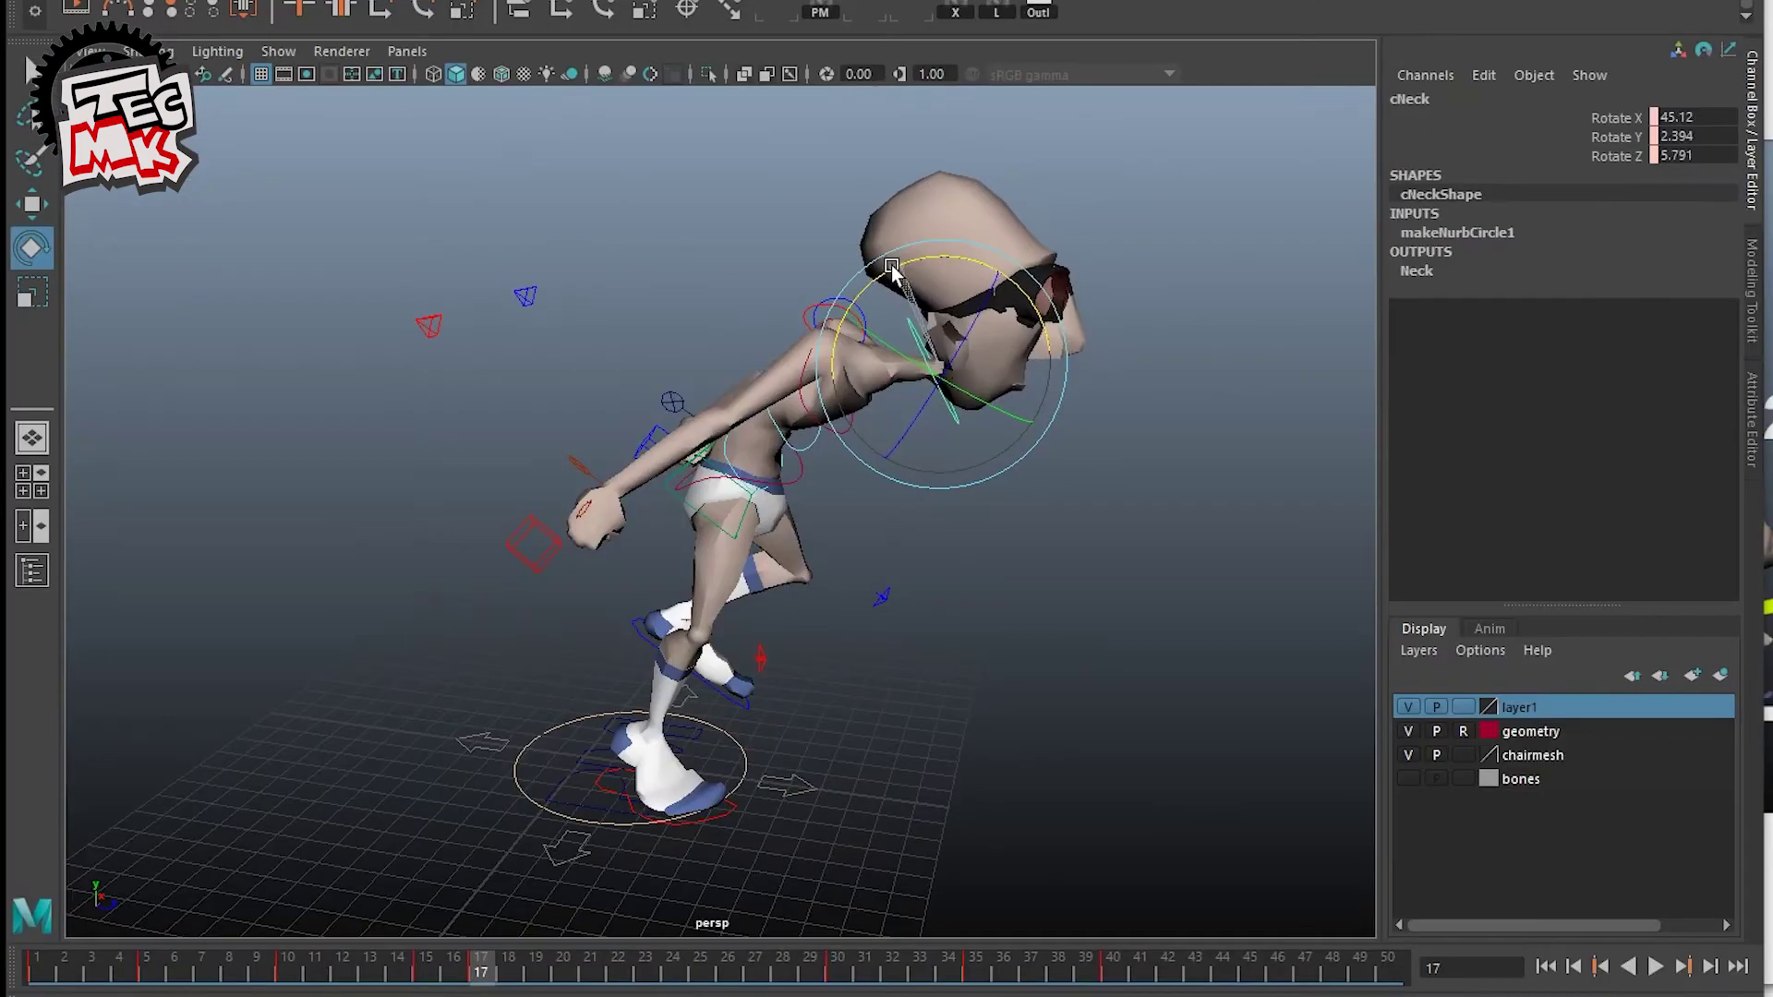
pyautogui.keyDown('alt'); pyautogui.moveTo(845, 522); pyautogui.dragTo(773, 541); pyautogui.keyUp('alt')
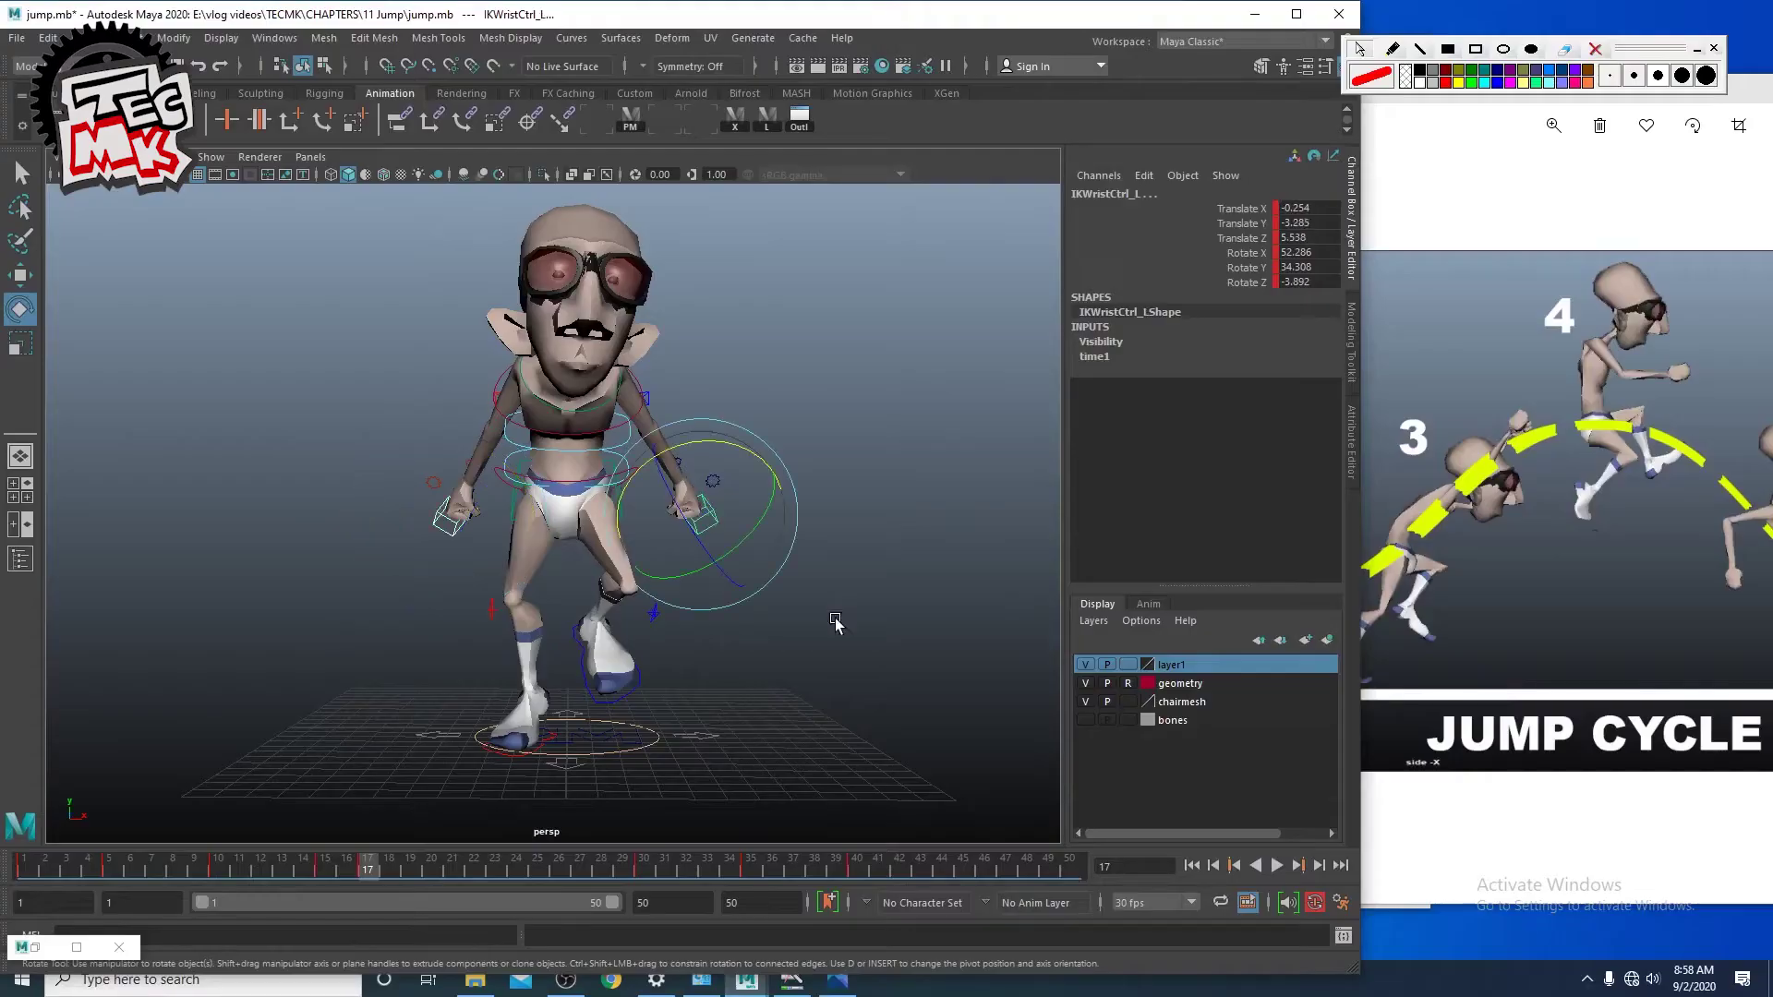
# Step: Set all translate and rotate channels of both wrist controls to 0
pyautogui.moveTo(1306, 208); pyautogui.dragTo(1306, 282)
pyautogui.write('0')
pyautogui.press('Return')
# Step: Select both clavicle controls and set their Rotate X, Y and Z to 0
pyautogui.keyDown('alt'); pyautogui.moveTo(554, 499); pyautogui.dragTo(803, 499); pyautogui.keyUp('alt')
pyautogui.keyDown('alt'); pyautogui.moveTo(804, 498); pyautogui.dragTo(730, 721, button='middle'); pyautogui.keyUp('alt')
pyautogui.moveTo(637, 319); pyautogui.dragTo(716, 354)
pyautogui.moveTo(1306, 206); pyautogui.dragTo(1306, 237)
pyautogui.write('0')
pyautogui.press('Return')
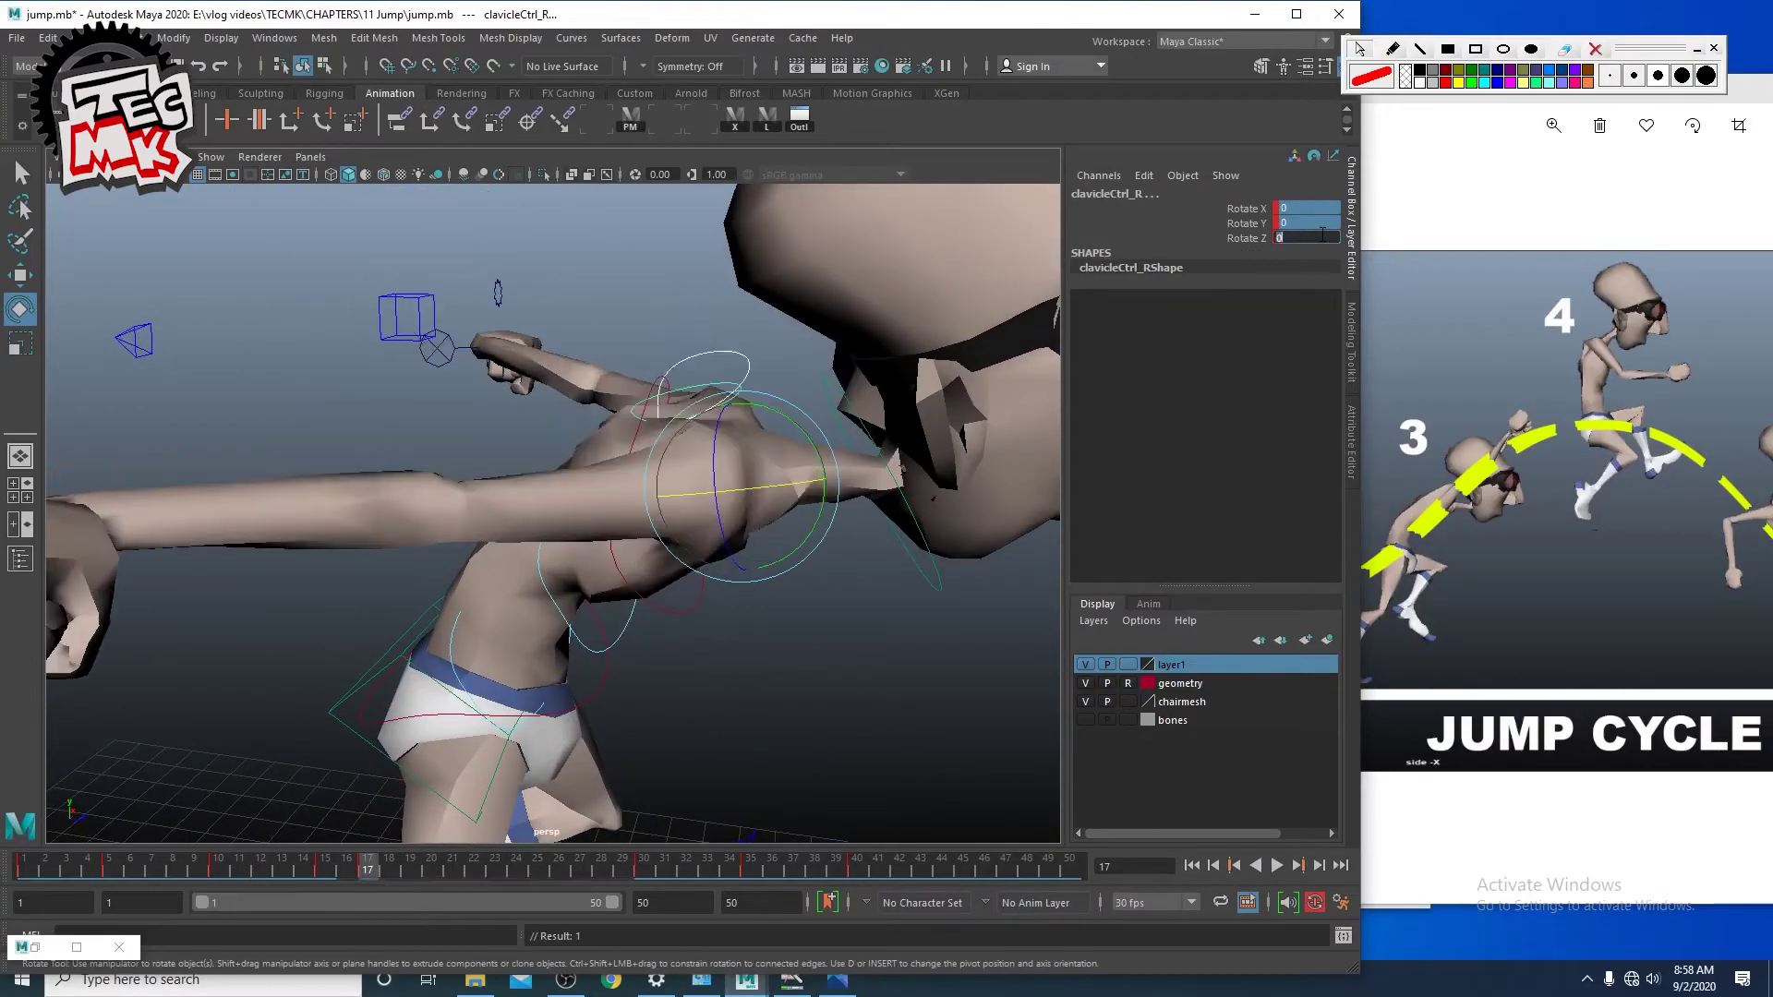
# Step: Select both wrist controls and move them forward past the face and up above the head in the side view
pyautogui.keyDown('alt'); pyautogui.moveTo(997, 573); pyautogui.dragTo(388, 545, button='right'); pyautogui.keyUp('alt')
pyautogui.click(309, 523)
pyautogui.keyDown('shift'); pyautogui.click(531, 403); pyautogui.keyUp('shift')
pyautogui.press('space')
pyautogui.press('space')
pyautogui.press('f')
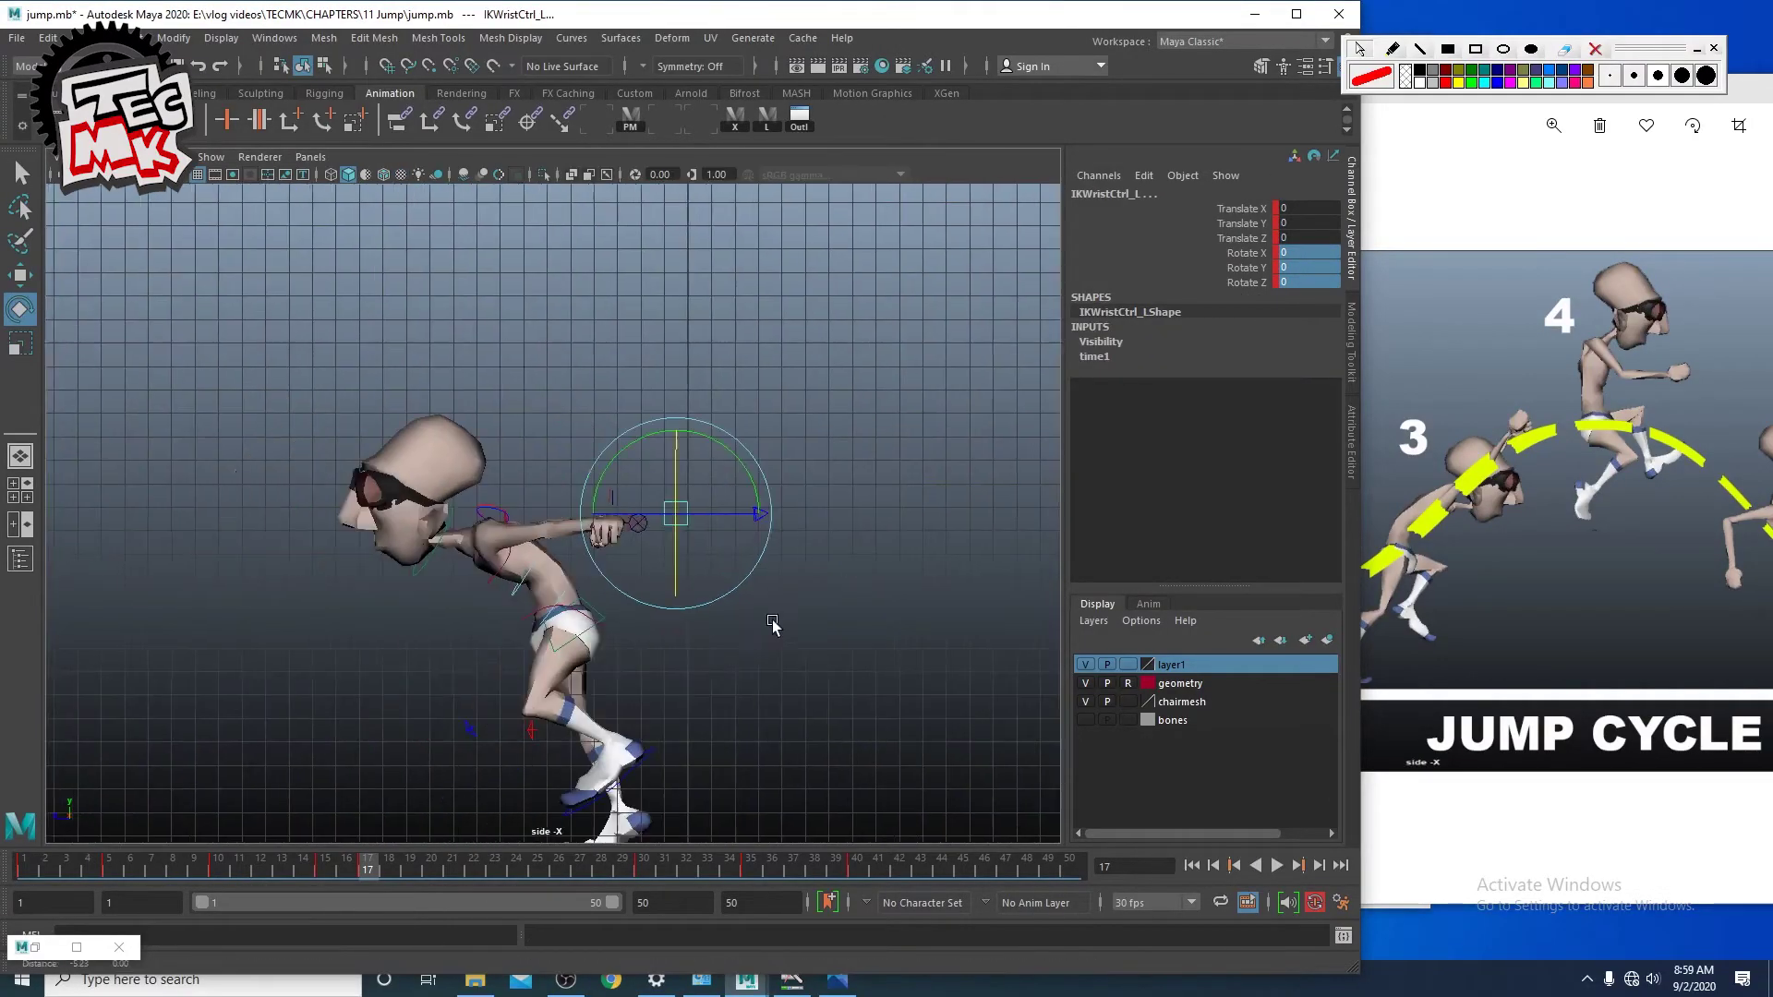
pyautogui.keyDown('alt'); pyautogui.moveTo(772, 625); pyautogui.dragTo(881, 612, button='middle'); pyautogui.keyUp('alt')
pyautogui.press('w')
pyautogui.moveTo(703, 502); pyautogui.dragTo(351, 513)
pyautogui.moveTo(438, 417); pyautogui.dragTo(447, 301)
# Step: Rotate both wrist controls to line the hands up with the raised forearms, and return to the perspective view
pyautogui.press('e')
pyautogui.moveTo(506, 393); pyautogui.dragTo(461, 398)
pyautogui.moveTo(496, 334); pyautogui.dragTo(384, 427)
pyautogui.press('space')
pyautogui.press('space')
# Step: Move each wrist control inward to bring the raised hands closer together, and nudge one of them slightly upward
pyautogui.click(400, 373)
pyautogui.press('w')
pyautogui.moveTo(472, 380); pyautogui.dragTo(617, 426)
pyautogui.click(759, 343)
pyautogui.moveTo(836, 342); pyautogui.dragTo(692, 323)
pyautogui.click(392, 310)
pyautogui.moveTo(392, 279); pyautogui.dragTo(392, 260)
# Step: Select both clavicle controls from behind the character and activate the Rotate tool for the raised shoulders
pyautogui.keyDown('alt'); pyautogui.moveTo(535, 406); pyautogui.dragTo(918, 483); pyautogui.keyUp('alt')
pyautogui.scroll(5, 890, 523)
pyautogui.scroll(2, 891, 523)
pyautogui.keyDown('alt'); pyautogui.moveTo(658, 377); pyautogui.dragTo(620, 491, button='middle'); pyautogui.keyUp('alt')
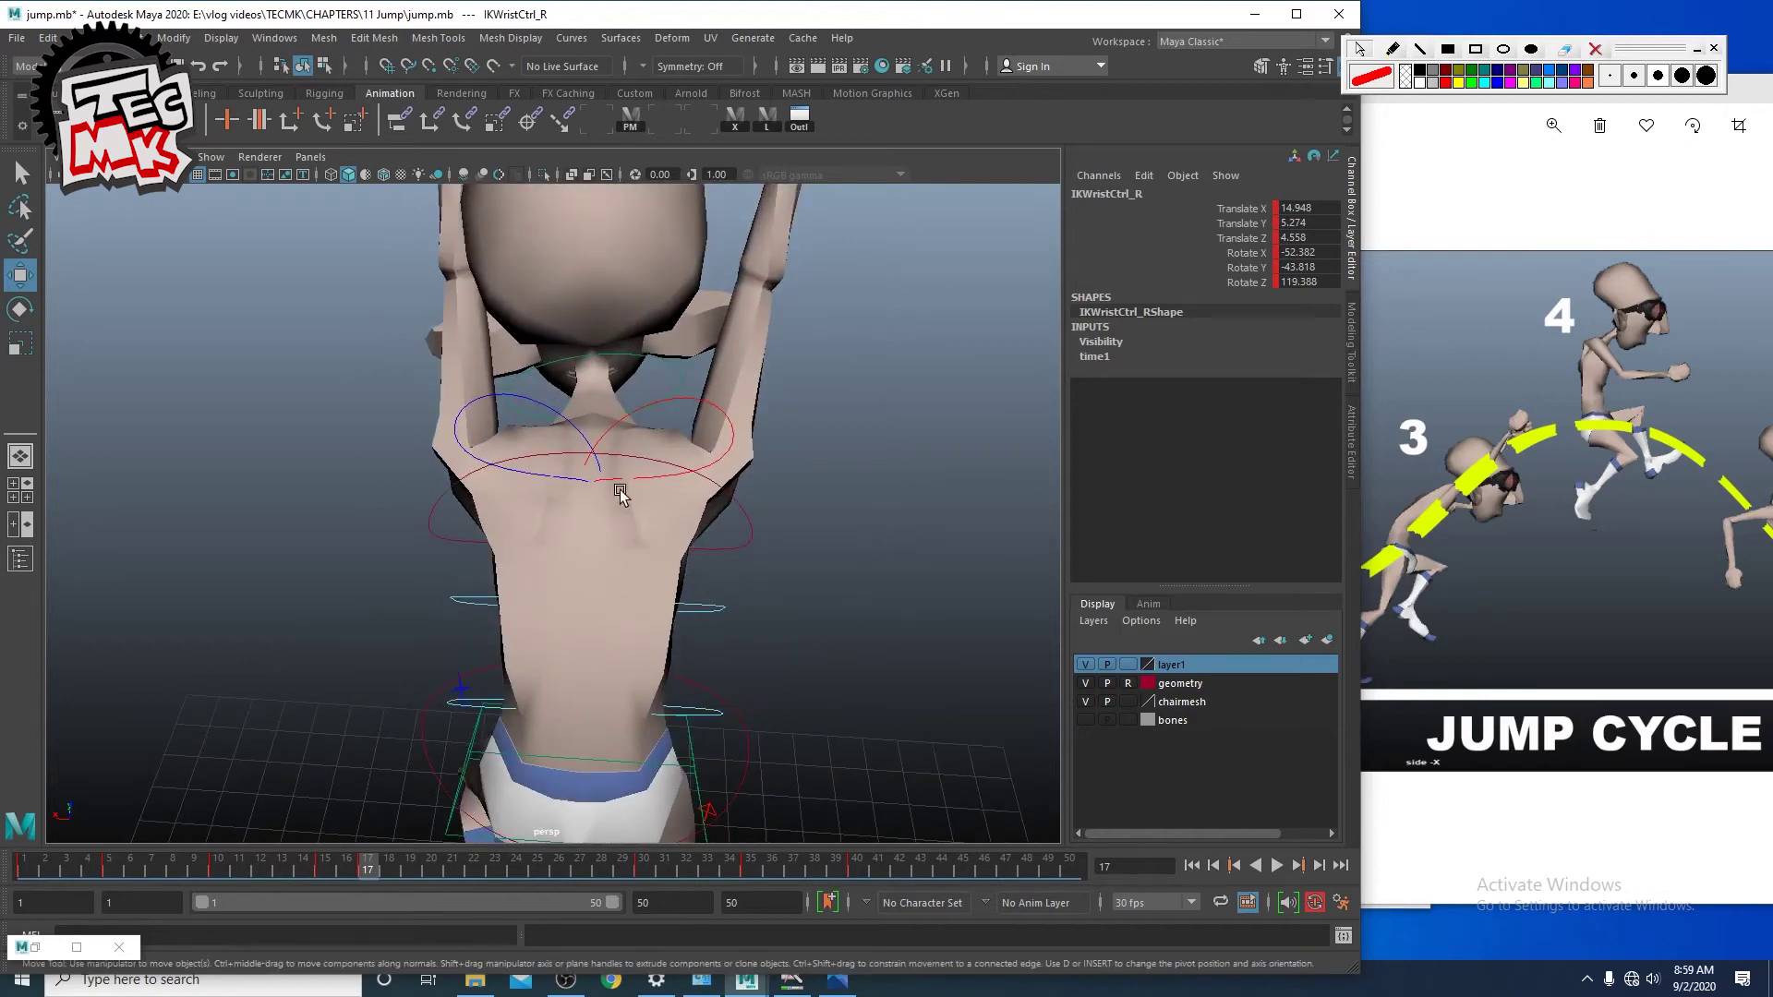
pyautogui.click(574, 430)
pyautogui.keyDown('shift'); pyautogui.click(684, 397); pyautogui.keyUp('shift')
pyautogui.keyDown('alt'); pyautogui.moveTo(930, 509); pyautogui.dragTo(596, 604); pyautogui.keyUp('alt')
pyautogui.press('e')
pyautogui.scroll(-5, 710, 665)
pyautogui.keyDown('alt'); pyautogui.moveTo(664, 494); pyautogui.dragTo(688, 651); pyautogui.keyUp('alt')
# Step: Undo the last change and set keys on all rig controls at frame 17
pyautogui.click(641, 646)
pyautogui.press('w')
pyautogui.keyDown('alt'); pyautogui.moveTo(688, 660); pyautogui.dragTo(443, 734); pyautogui.keyUp('alt')
pyautogui.hotkey('ctrl', 'z')
pyautogui.keyDown('alt'); pyautogui.moveTo(499, 646); pyautogui.dragTo(595, 552); pyautogui.keyUp('alt')
pyautogui.press('s')
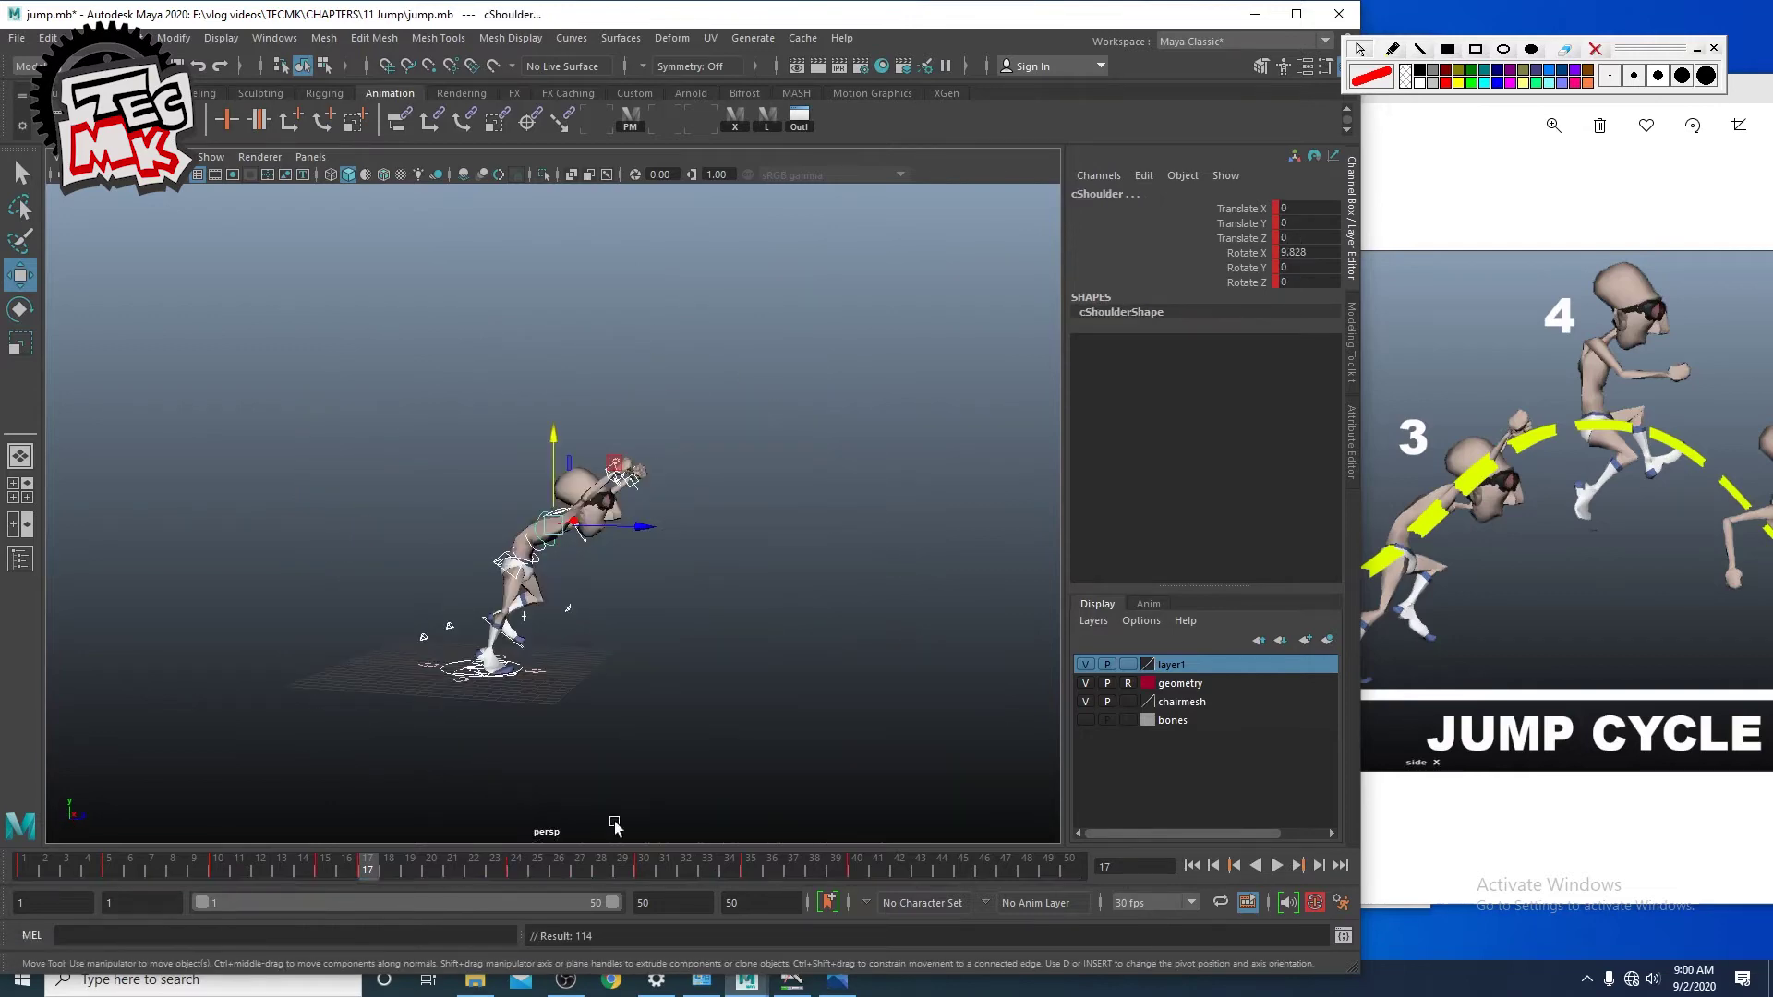
# Step: Play back the animation to review the movement into the takeoff, and stop it
pyautogui.hotkey('alt', 'v')
pyautogui.press('f')
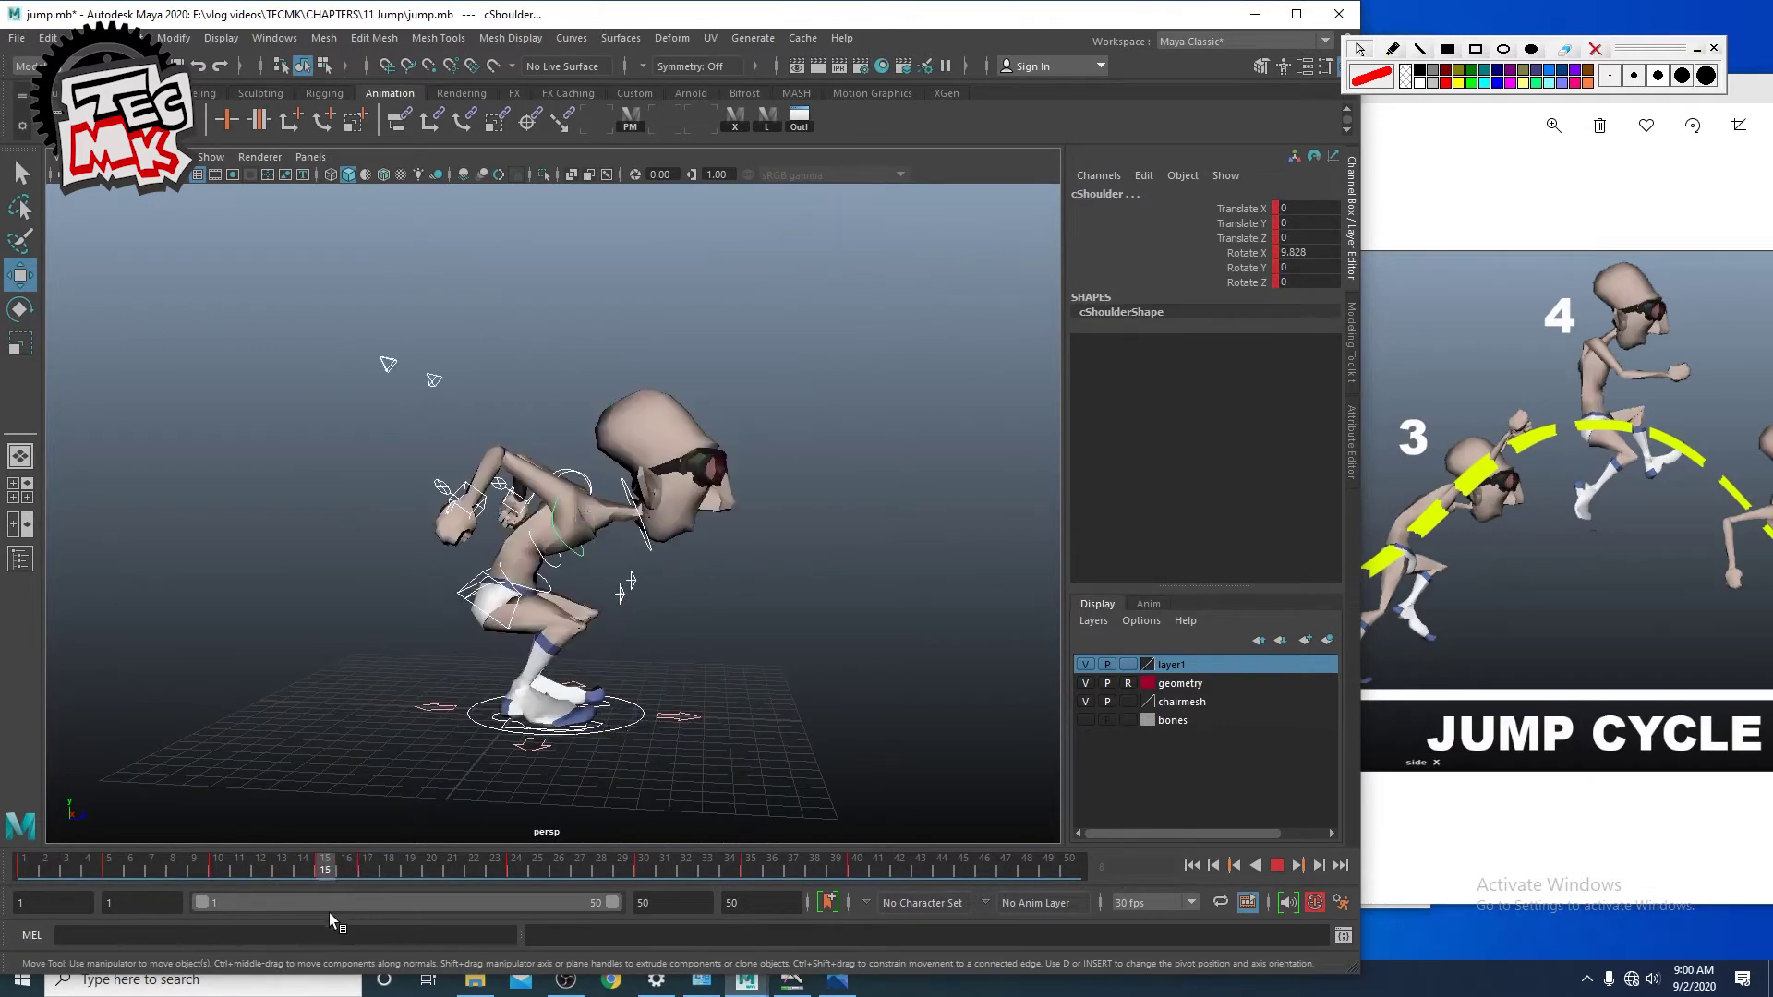
pyautogui.hotkey('alt', 'v')
# Step: Copy the right foot control's frame 15 pose to frame 17, key it, and check the motion between both frames
pyautogui.scroll(5, 724, 739)
pyautogui.keyDown('alt'); pyautogui.moveTo(722, 768); pyautogui.dragTo(782, 593, button='middle'); pyautogui.keyUp('alt')
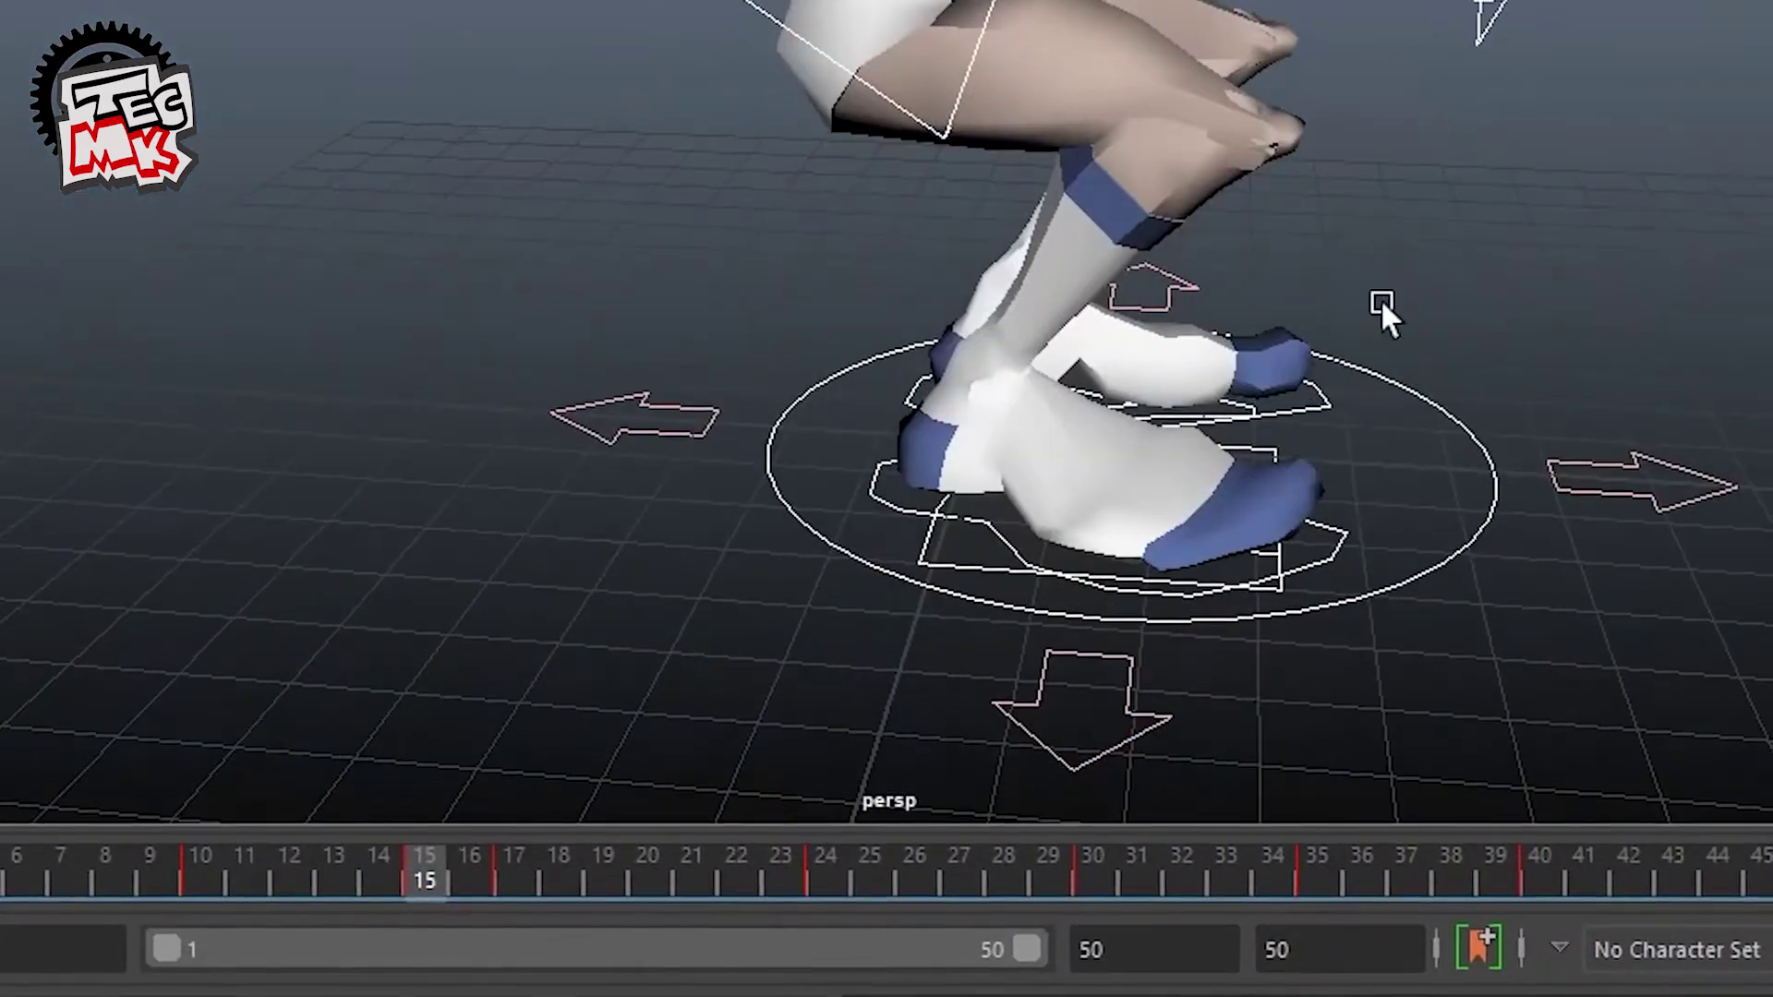
pyautogui.click(1337, 568)
pyautogui.scroll(-5, 1385, 673)
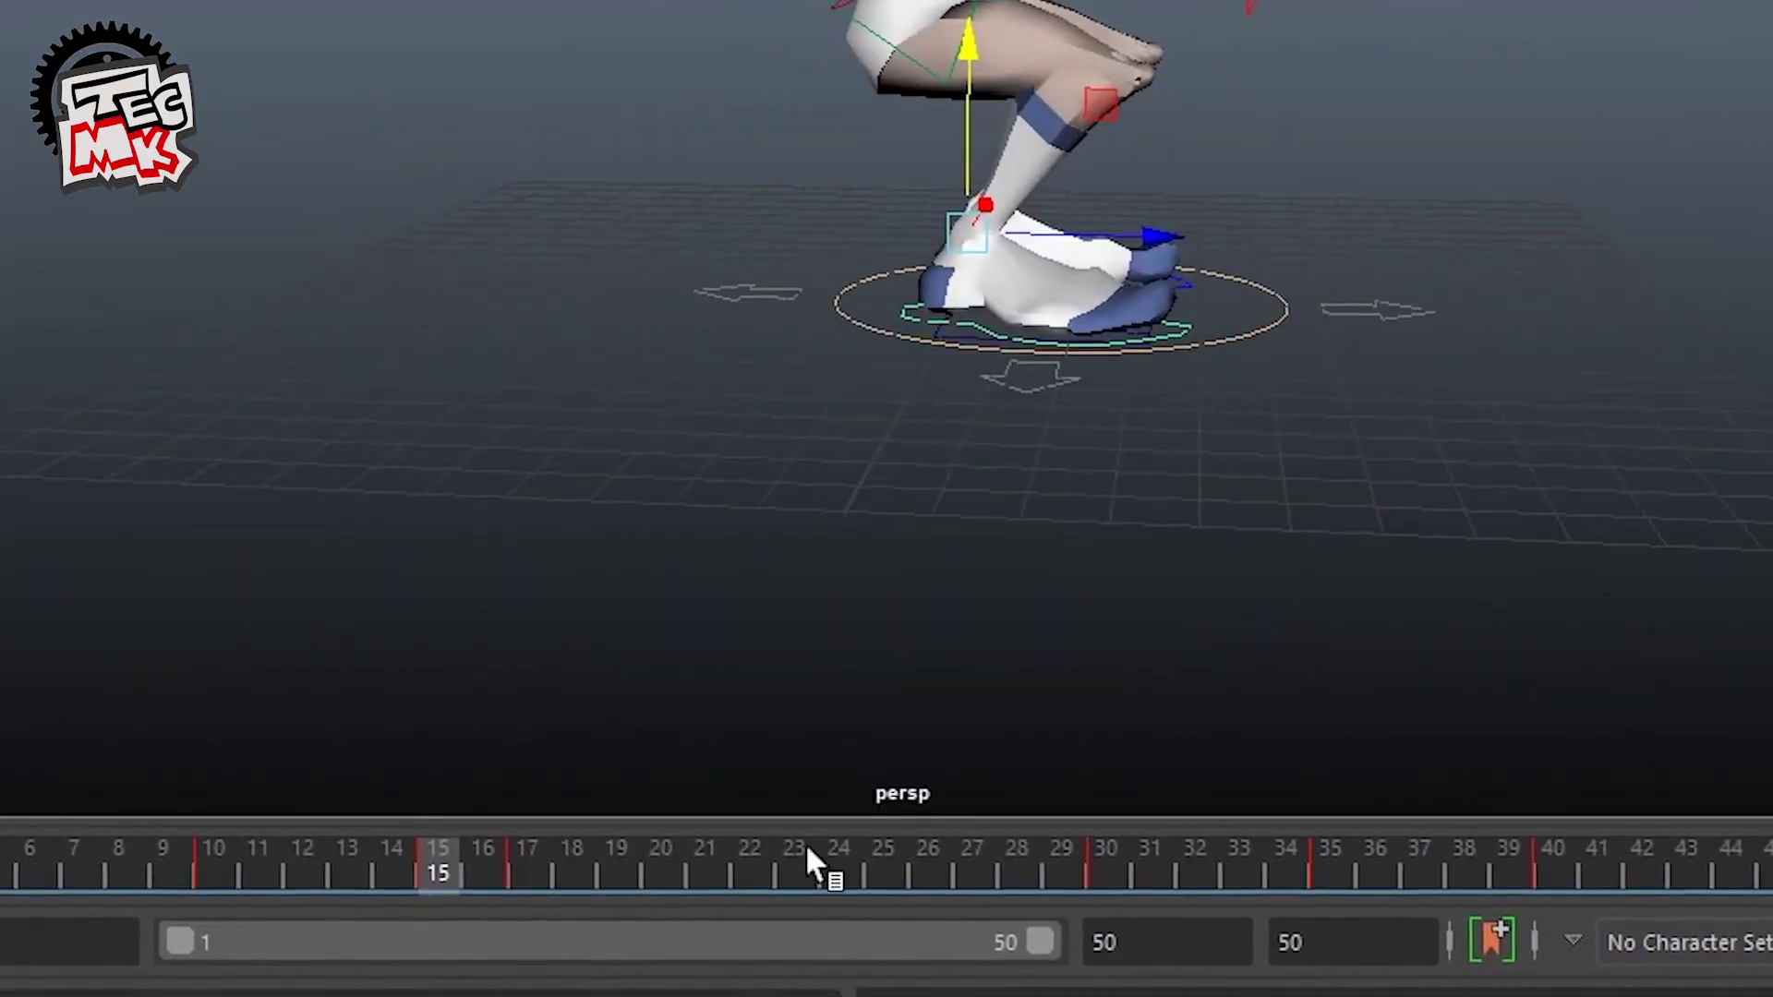
pyautogui.moveTo(455, 887); pyautogui.dragTo(544, 882)
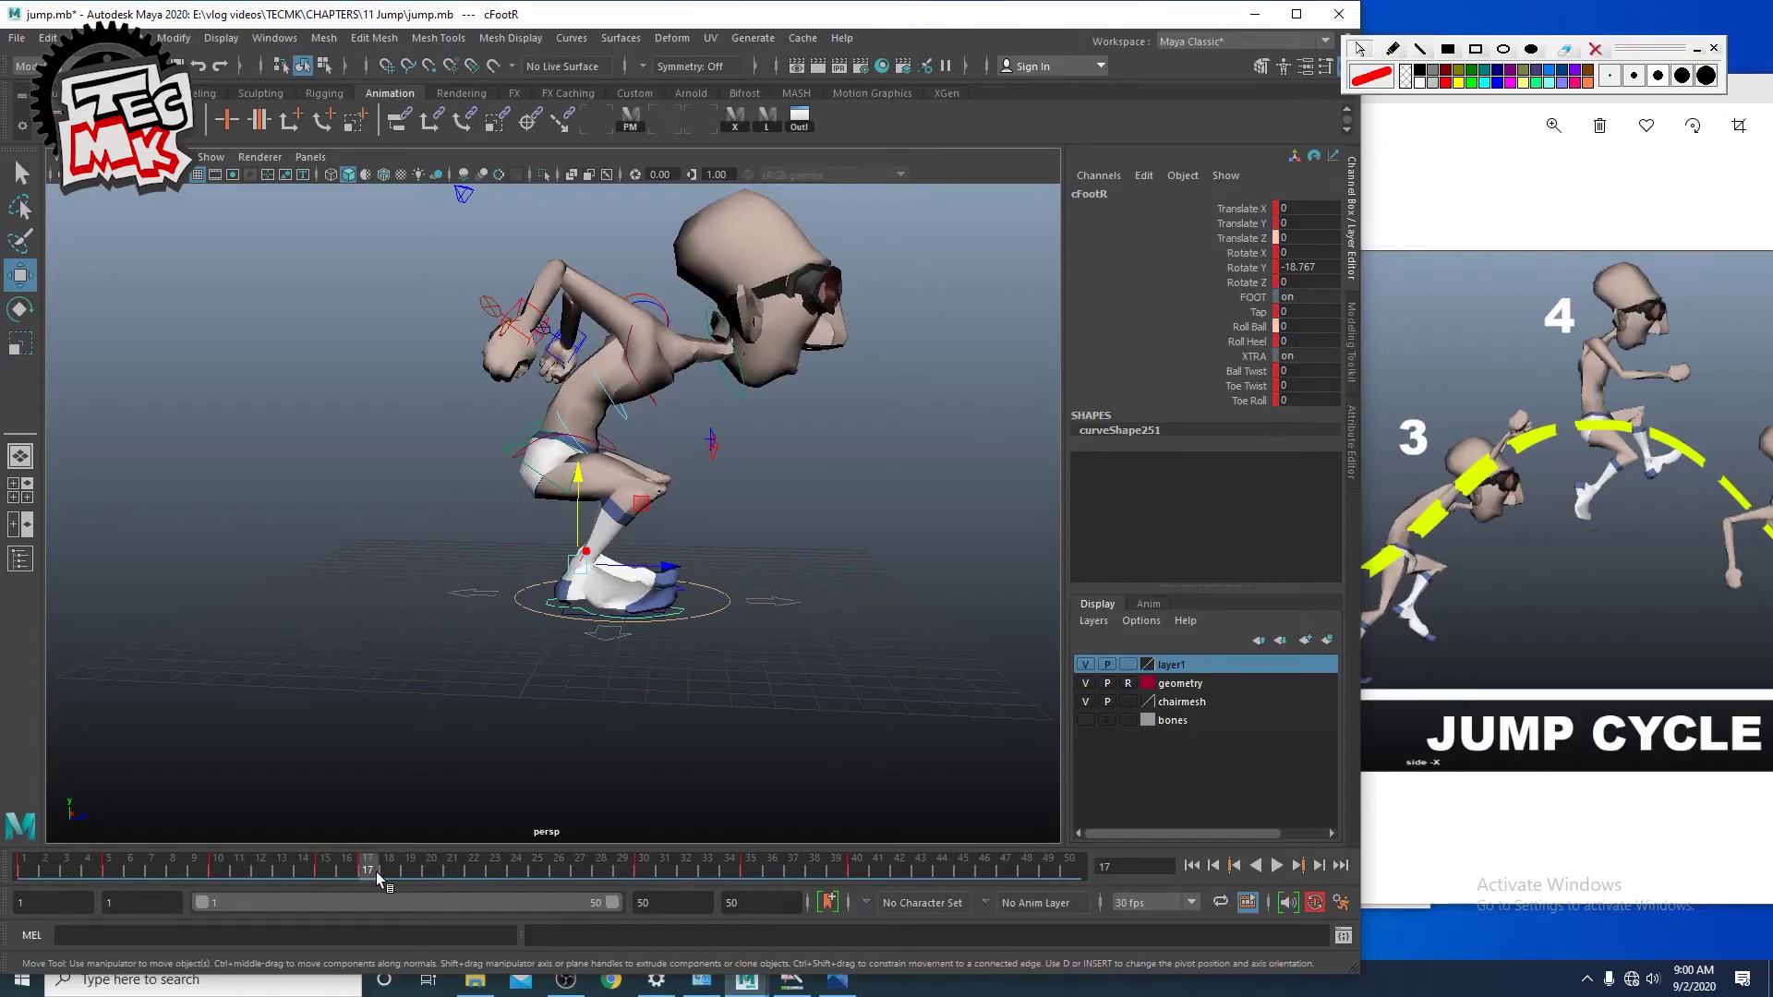
pyautogui.press('s')
pyautogui.moveTo(323, 873); pyautogui.dragTo(368, 874)
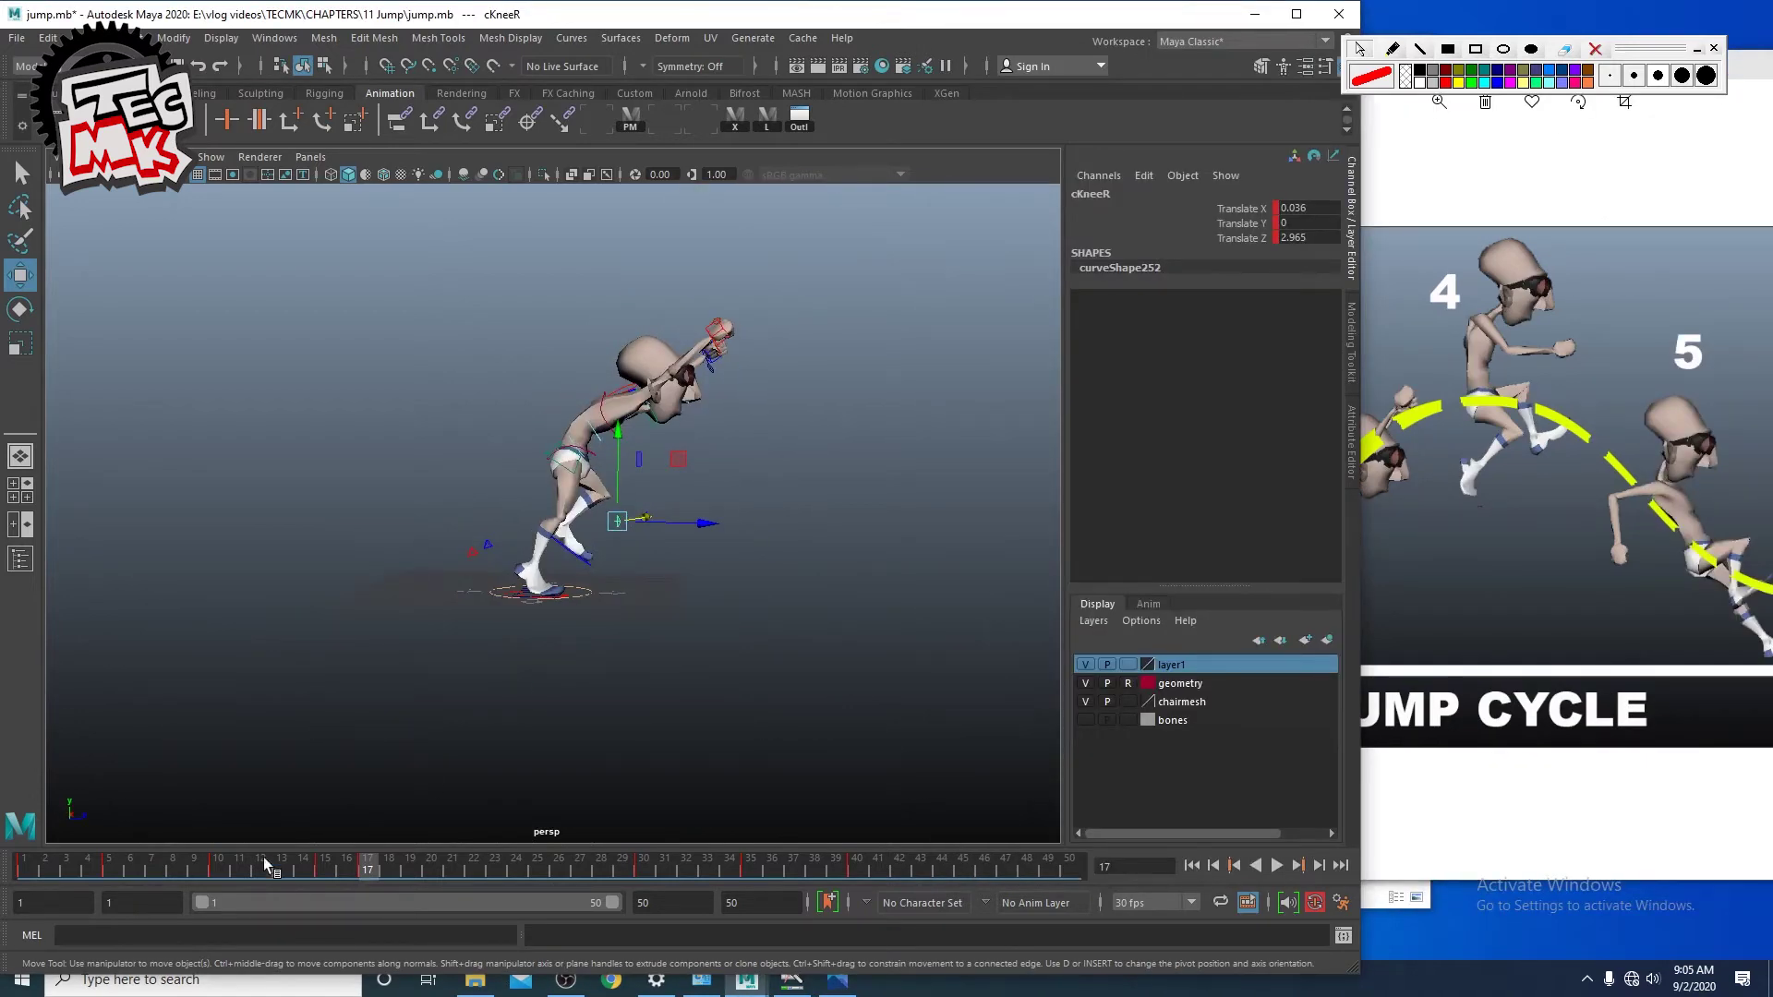
# Step: Sketch red lines of action over reference poses 3 and 5 and over the frame 17 pose, and erase them
pyautogui.moveTo(264, 860); pyautogui.dragTo(565, 921)
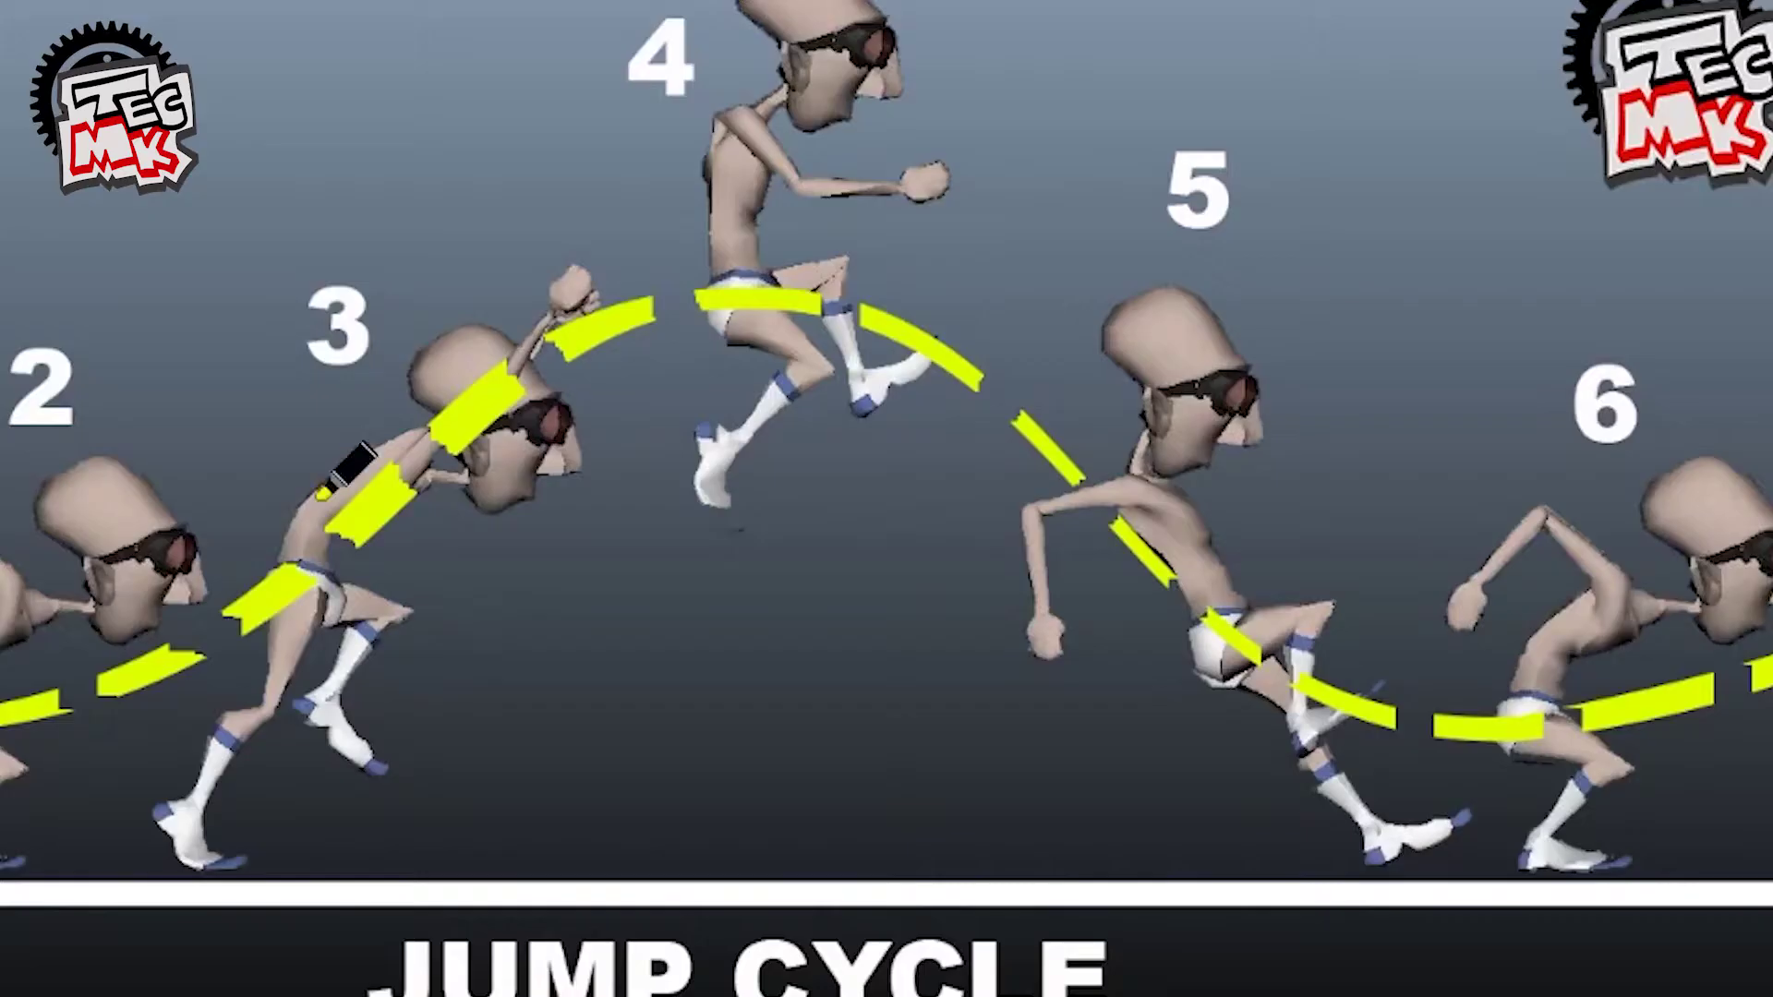
pyautogui.moveTo(136, 831); pyautogui.dragTo(489, 318)
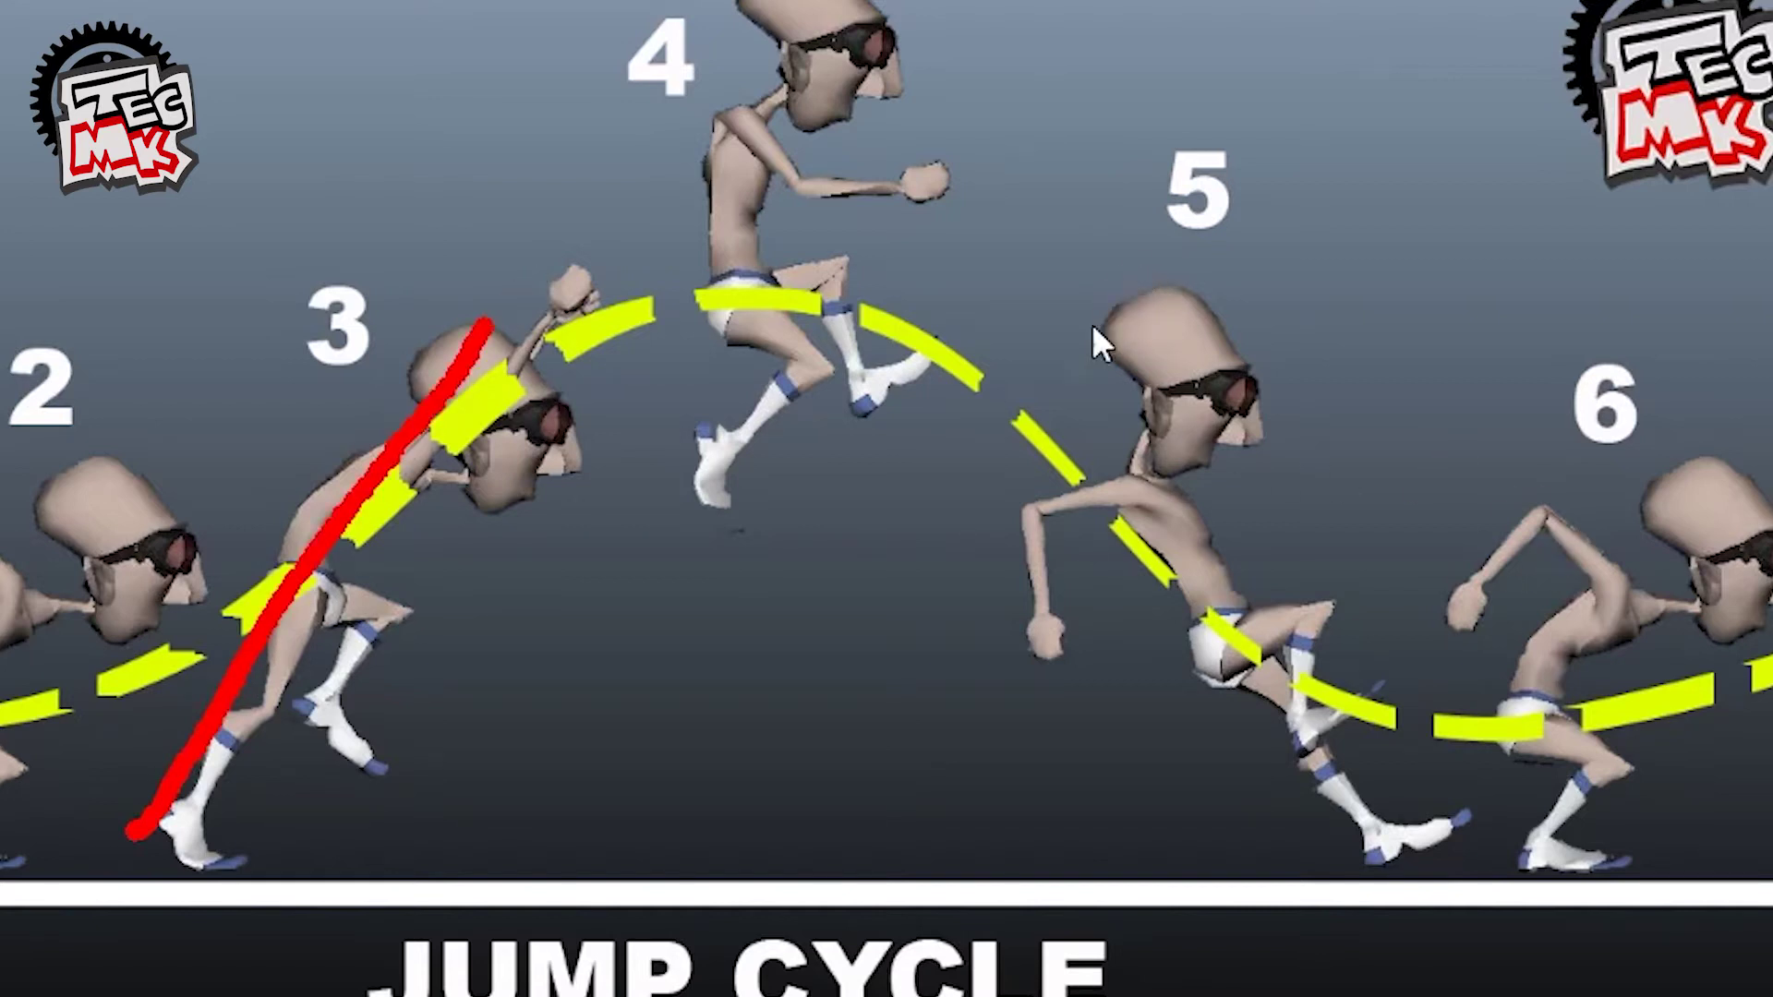
pyautogui.moveTo(1082, 318); pyautogui.dragTo(1406, 845)
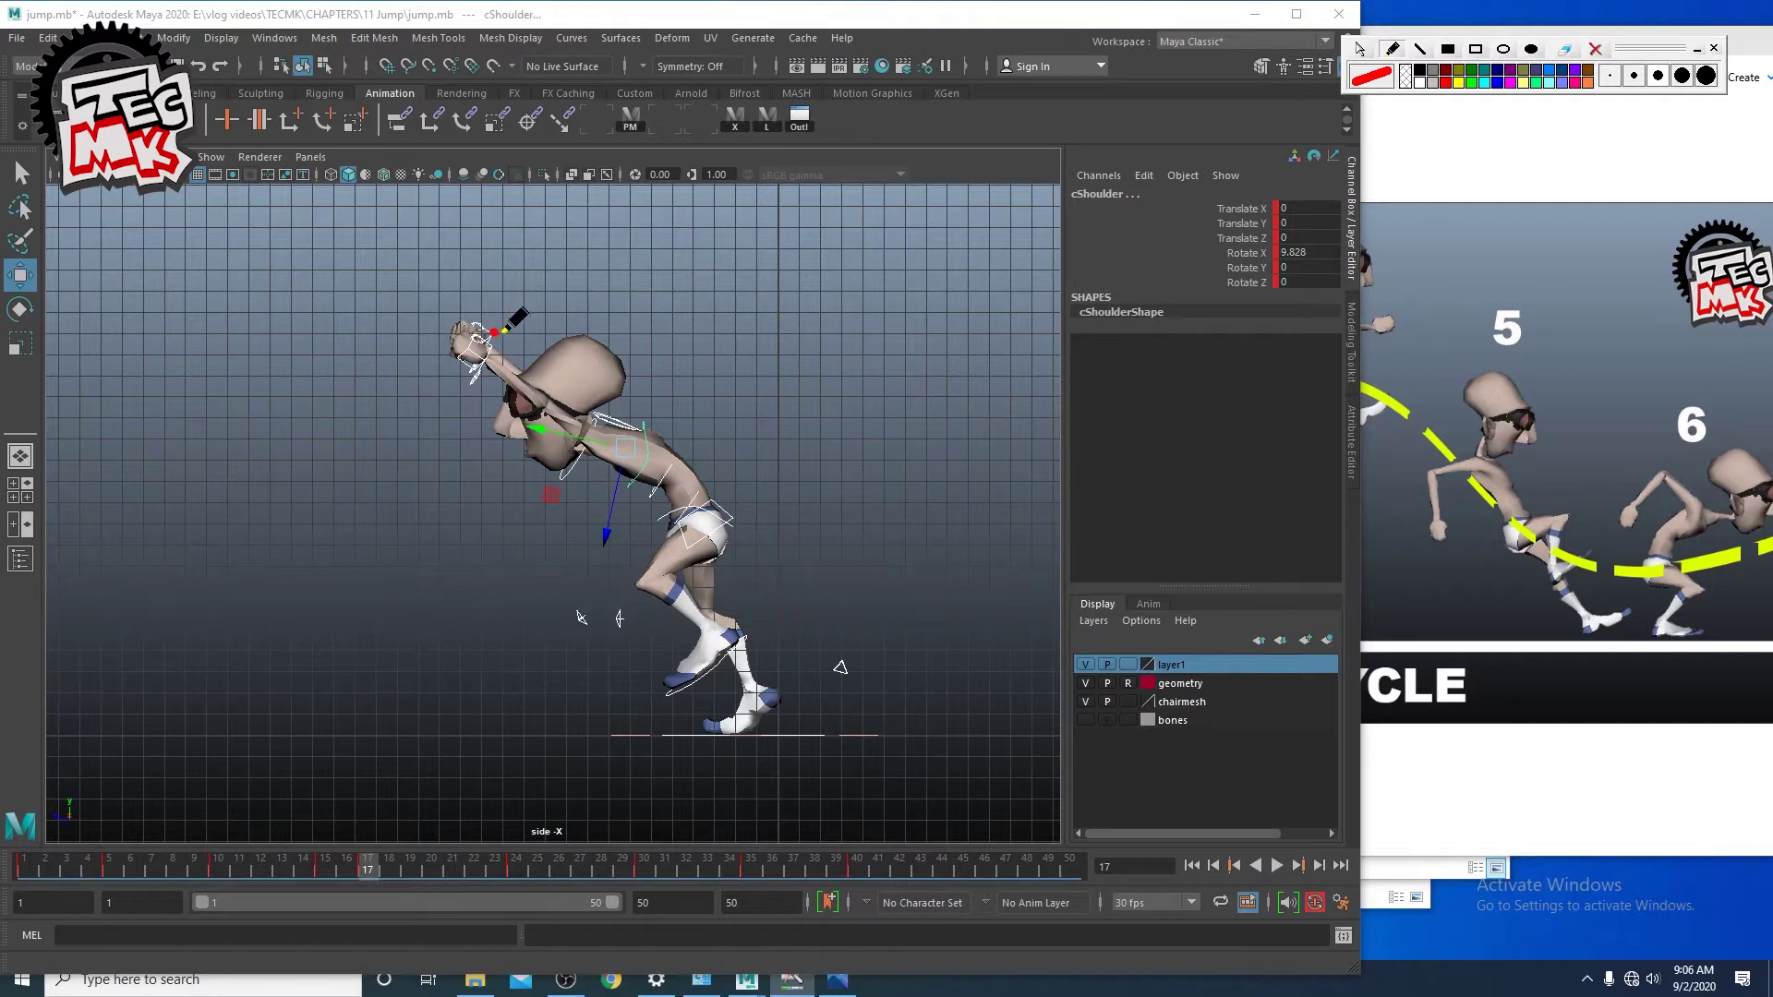
pyautogui.moveTo(494, 330); pyautogui.dragTo(780, 658)
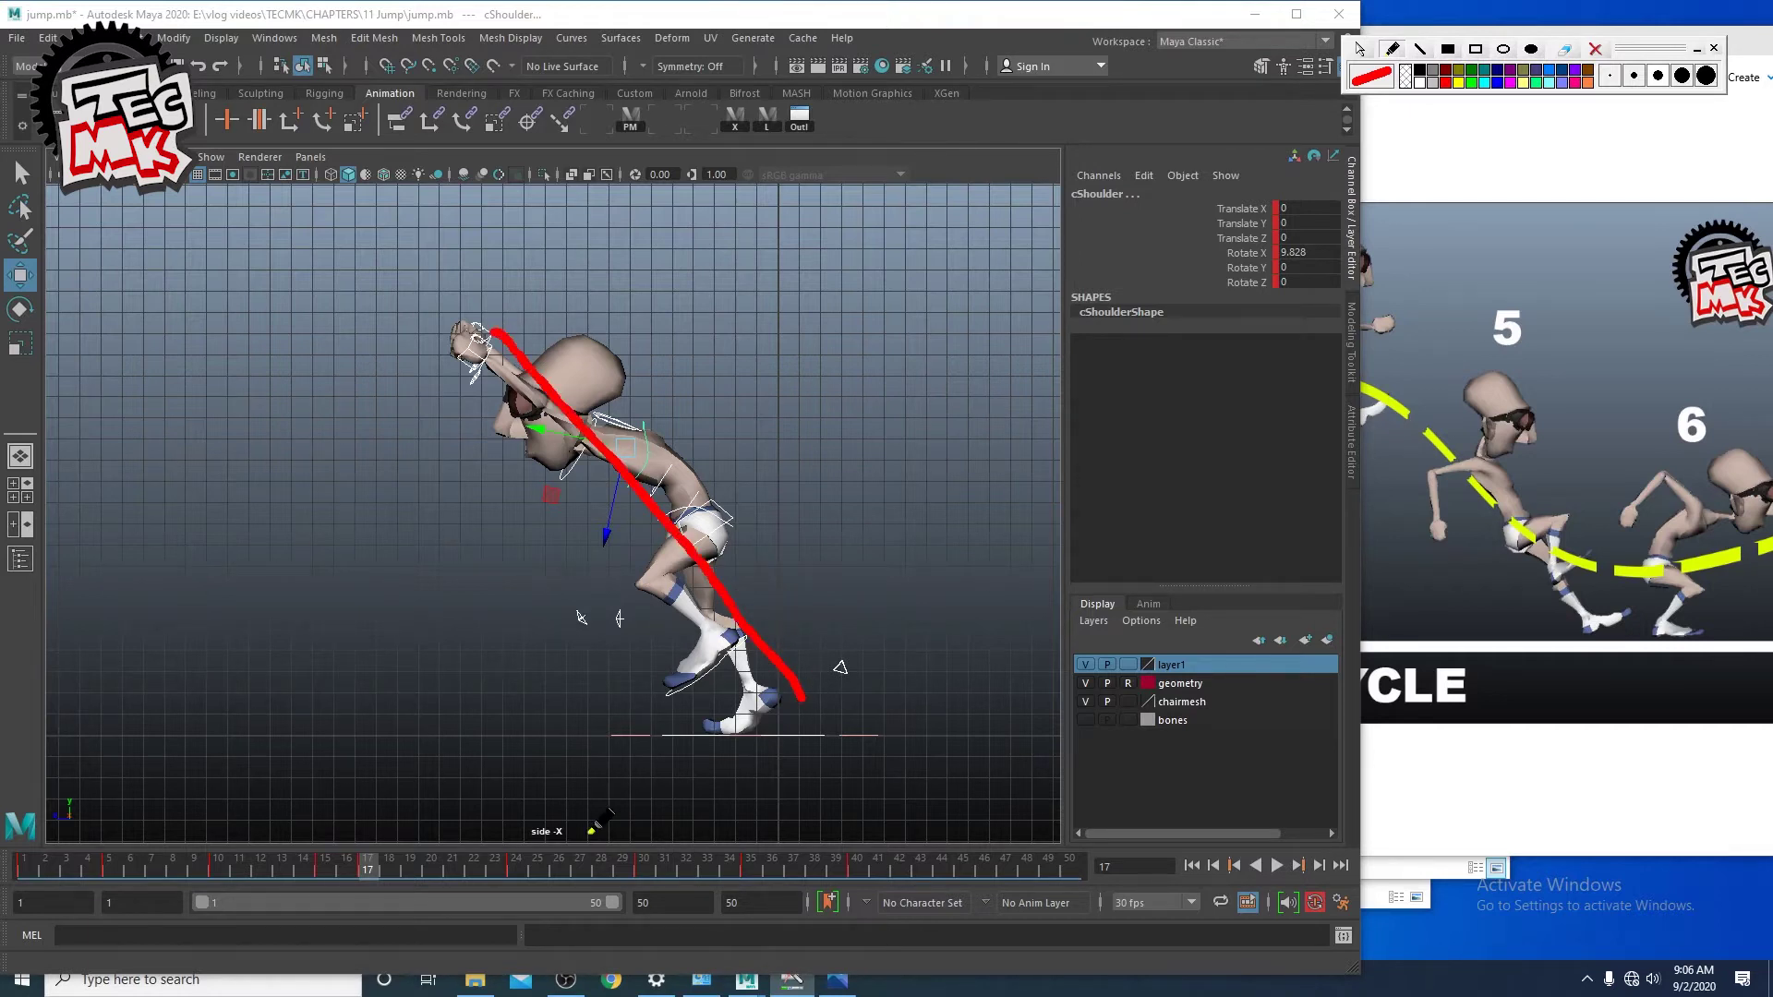
pyautogui.click(1594, 53)
# Step: Scrub from the takeoff to the landing at frame 30 in the side view, and step back to frame 28
pyautogui.moveTo(348, 860); pyautogui.dragTo(639, 899)
pyautogui.keyDown('alt'); pyautogui.moveTo(665, 681); pyautogui.dragTo(850, 799, button='middle'); pyautogui.keyUp('alt')
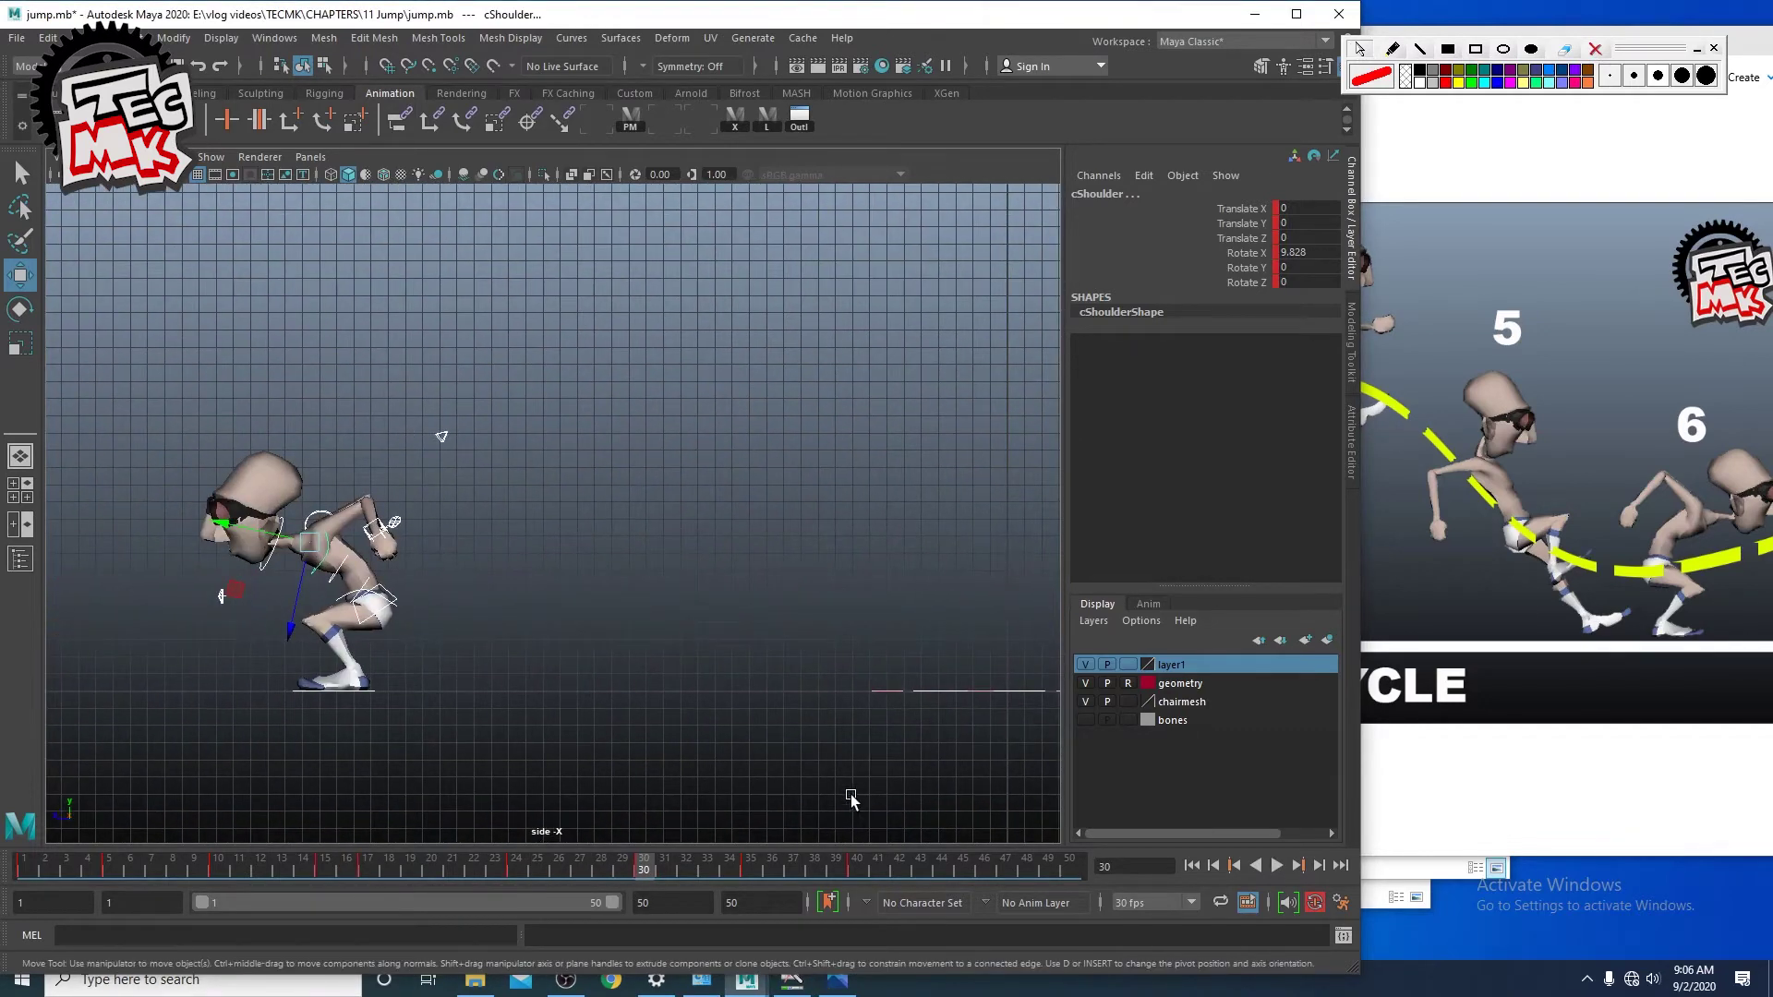
pyautogui.moveTo(644, 874); pyautogui.dragTo(600, 871)
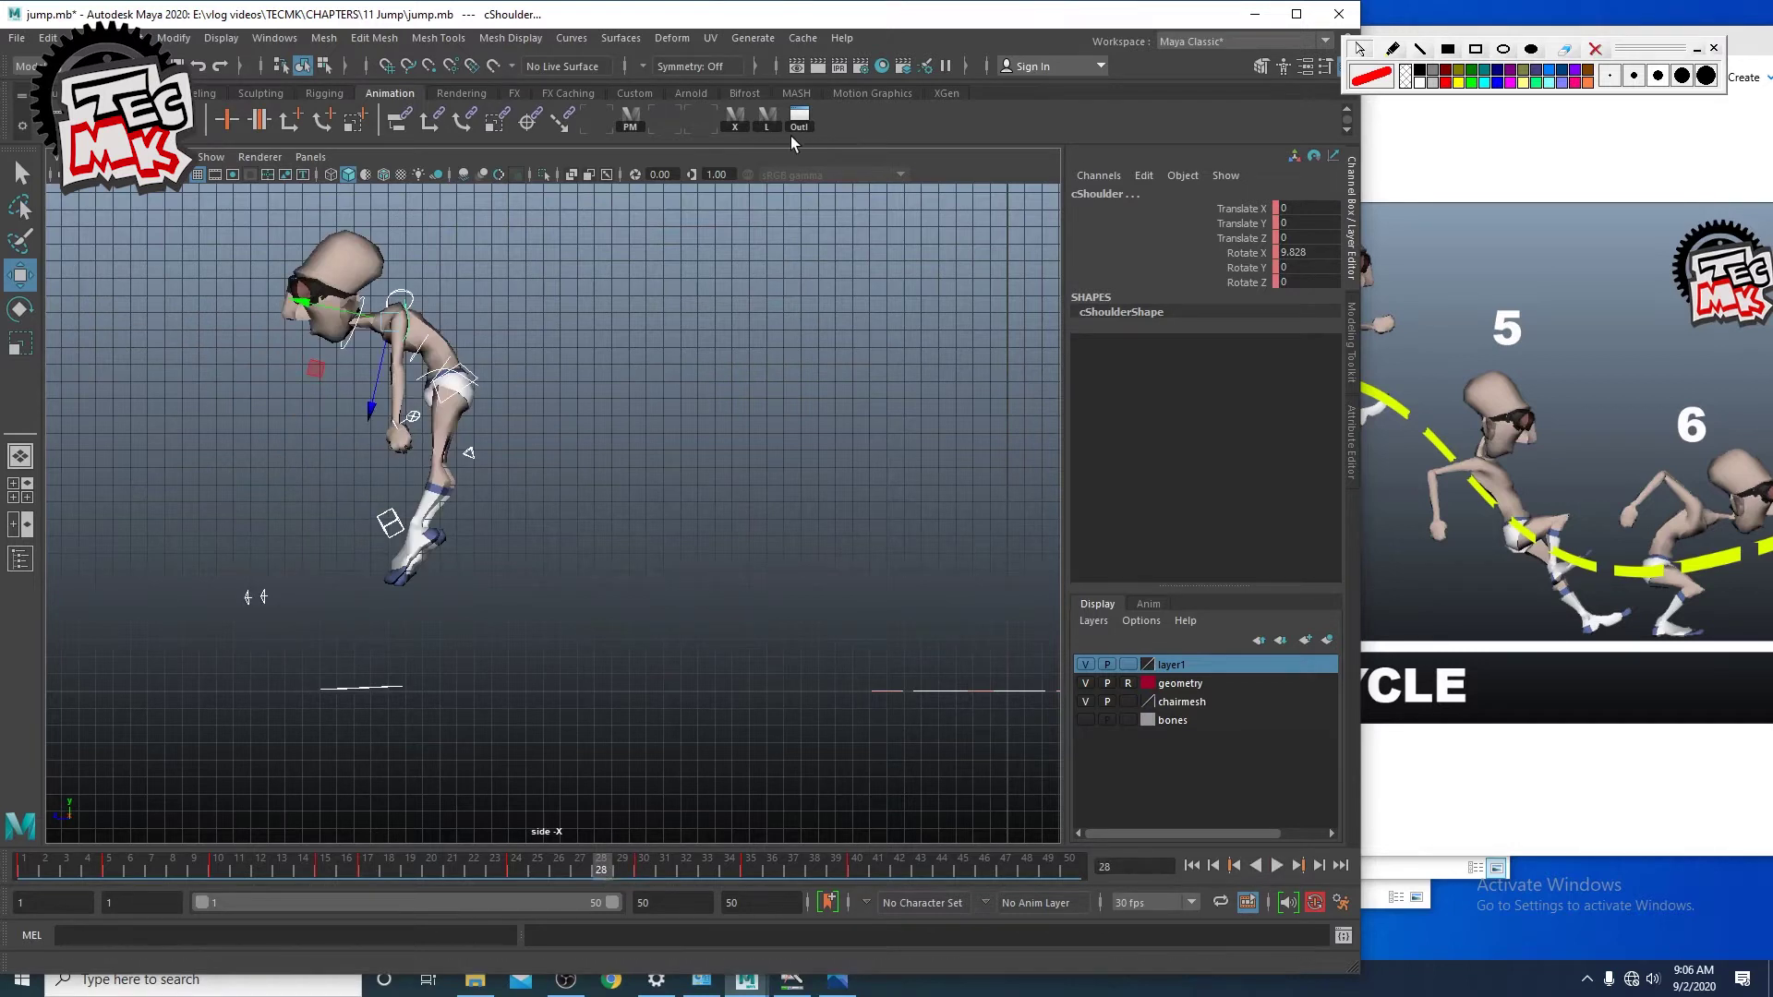
# Step: Sketch the landing body line and the jump's travel arc in red over the side view at frame 28
pyautogui.click(1393, 49)
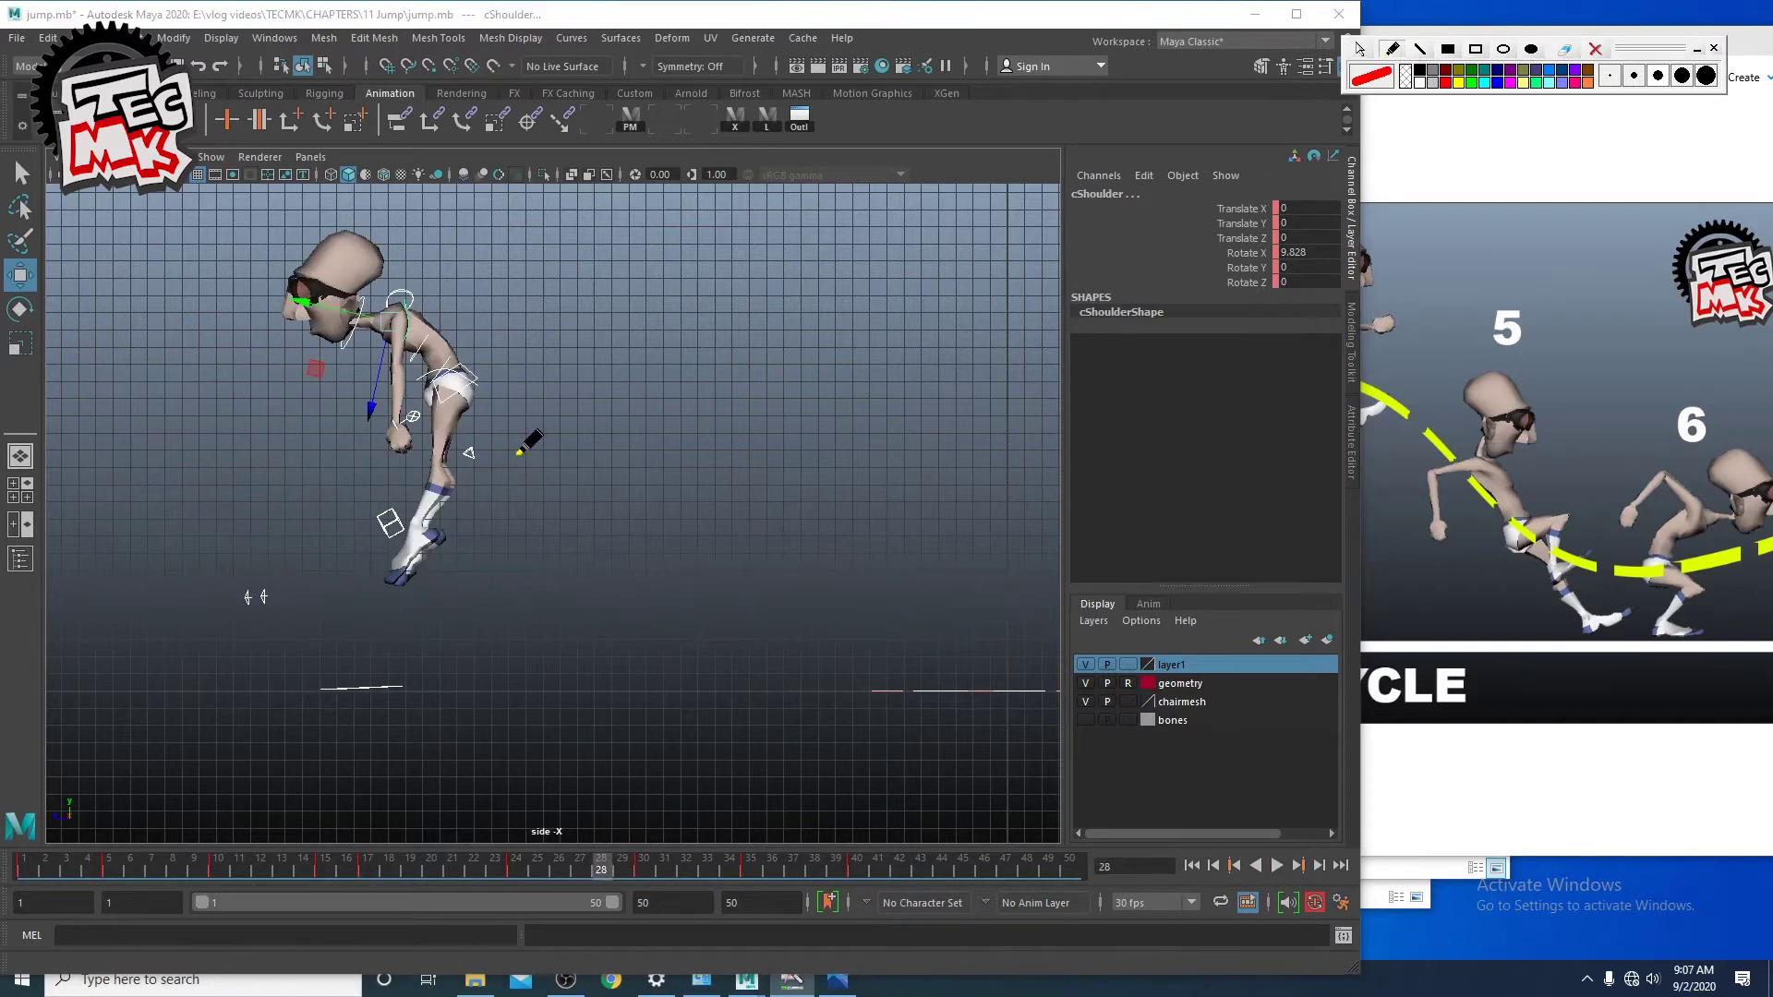
pyautogui.moveTo(541, 328); pyautogui.dragTo(428, 557)
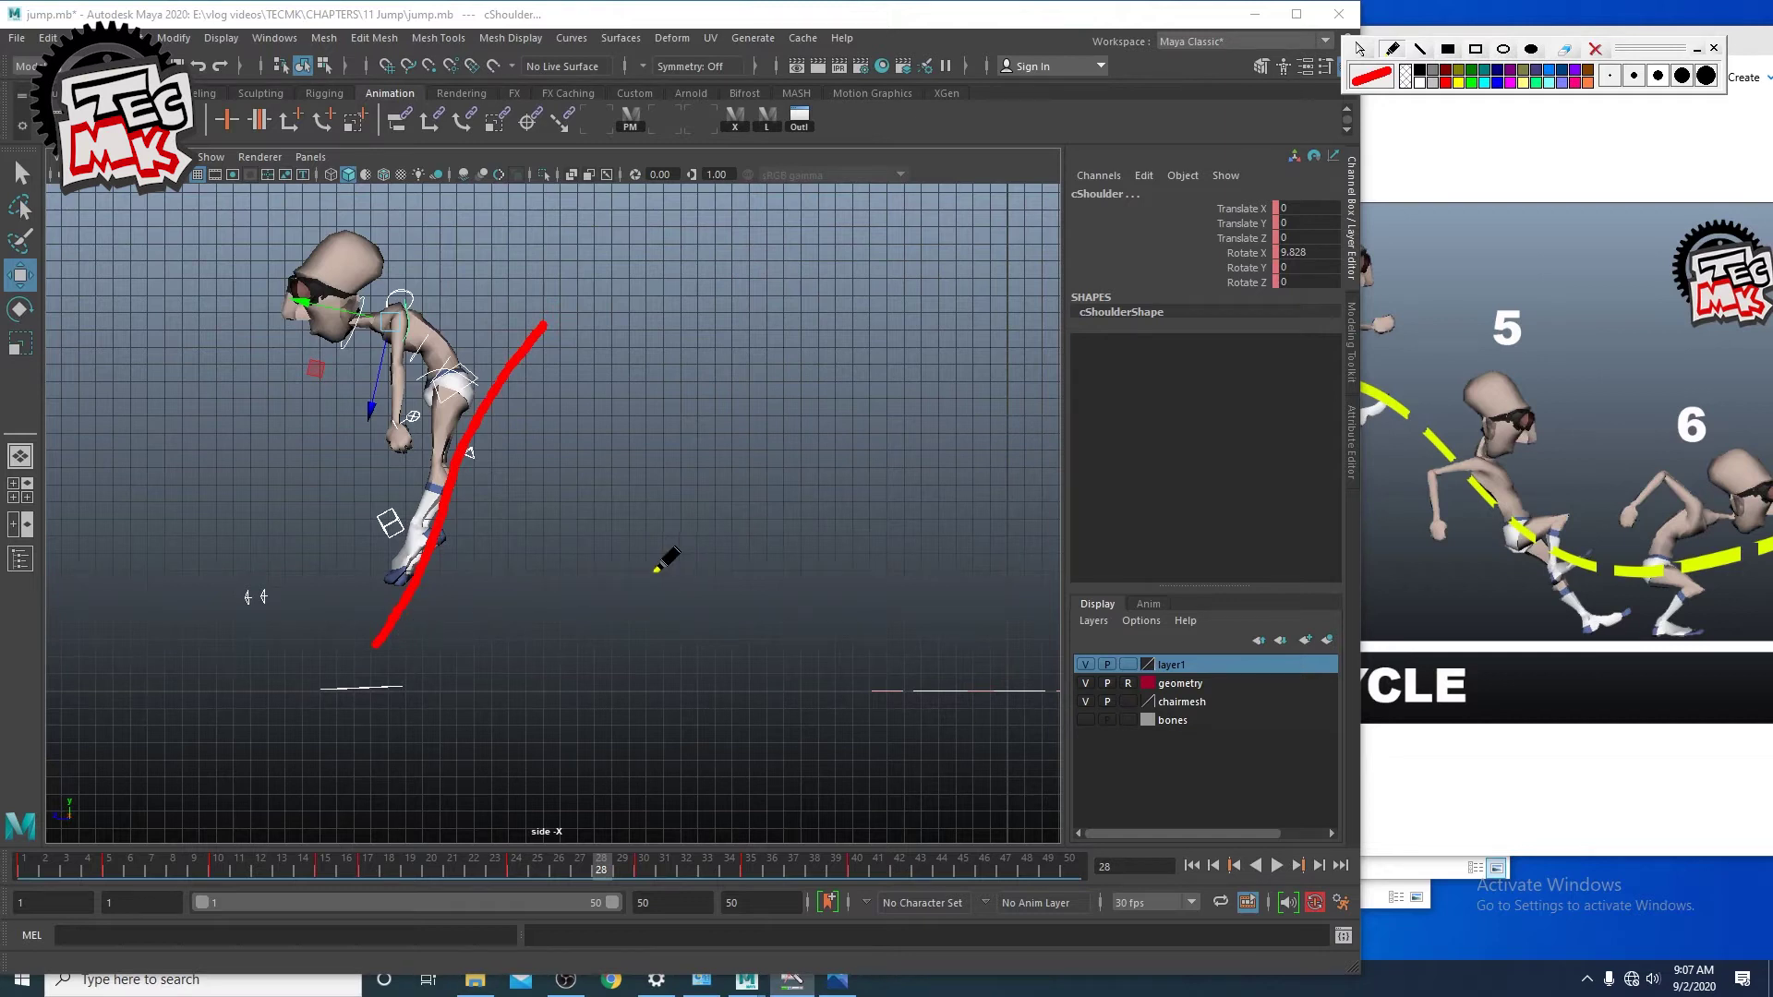
pyautogui.moveTo(351, 660)
pyautogui.mouseDown()
pyautogui.moveTo(466, 357)
pyautogui.moveTo(1117, 491)
pyautogui.moveTo(1158, 646)
pyautogui.mouseUp()
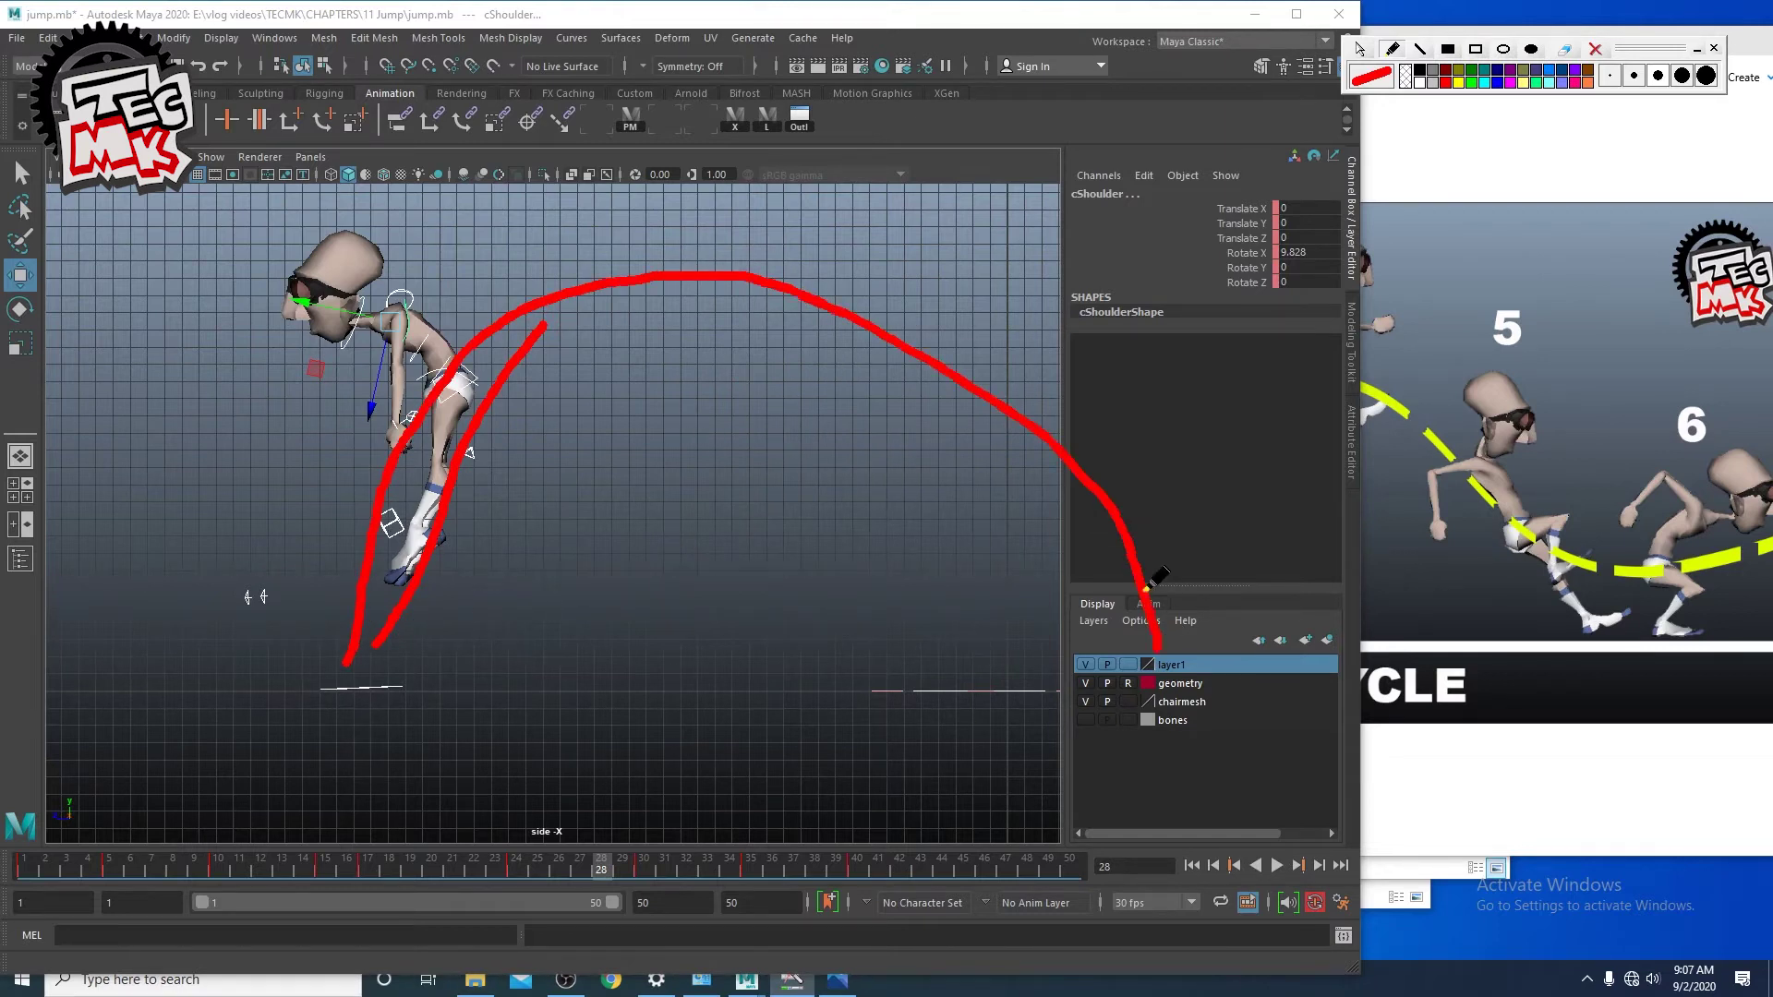
pyautogui.moveTo(1121, 456); pyautogui.dragTo(1019, 506)
pyautogui.moveTo(763, 200)
pyautogui.mouseDown()
pyautogui.moveTo(694, 314)
pyautogui.moveTo(699, 184)
pyautogui.mouseUp()
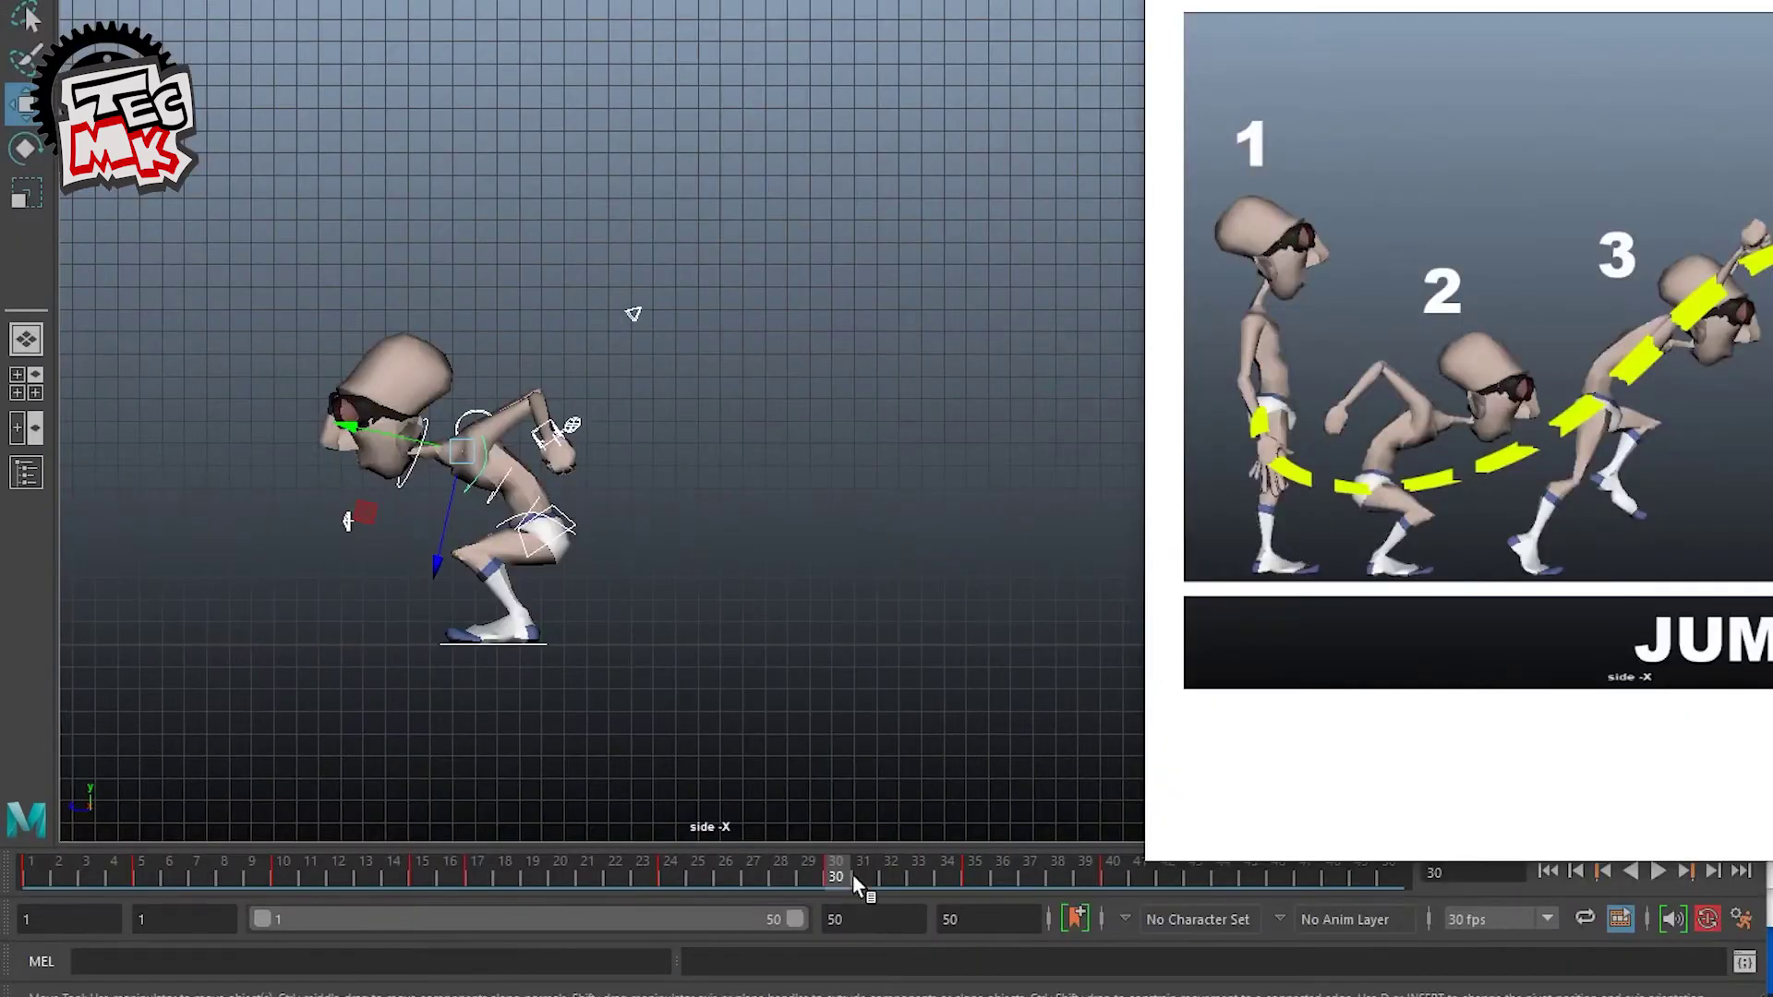
# Step: Key all selected rig controls at frame 28 and shift the reference image to bring pose 5 alongside the viewport
pyautogui.moveTo(655, 868); pyautogui.dragTo(601, 868)
pyautogui.press('s')
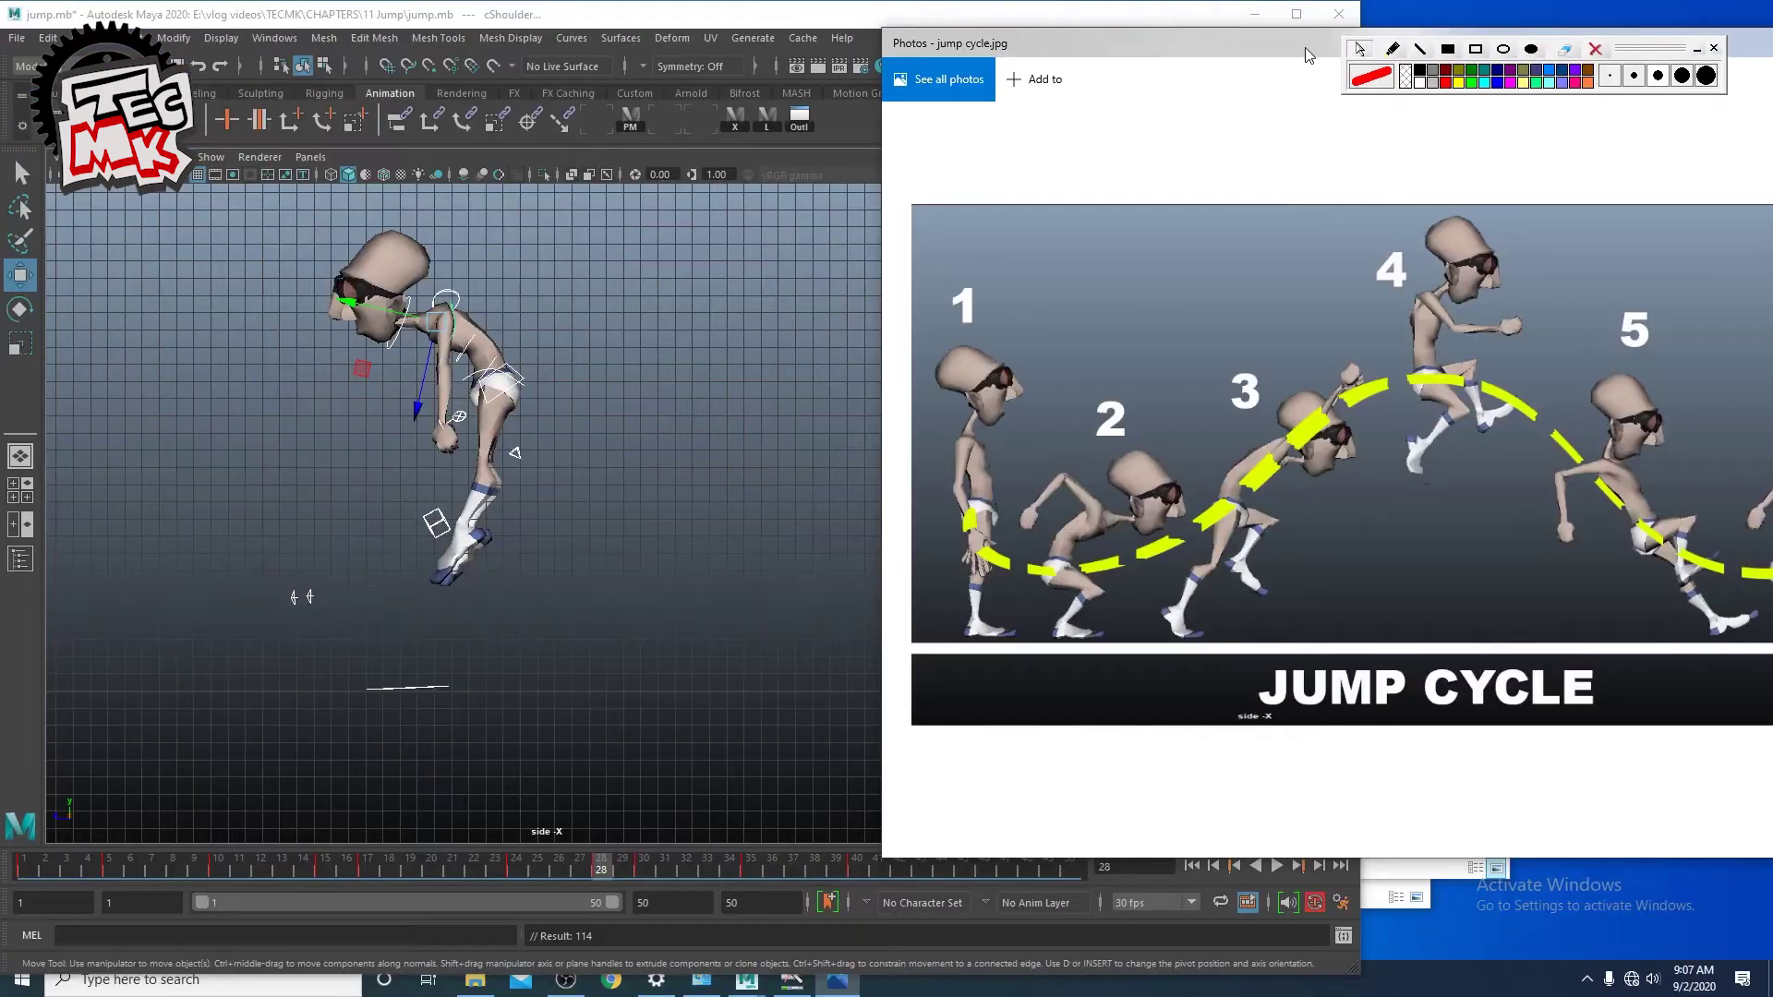
pyautogui.moveTo(1306, 47); pyautogui.dragTo(1219, 45)
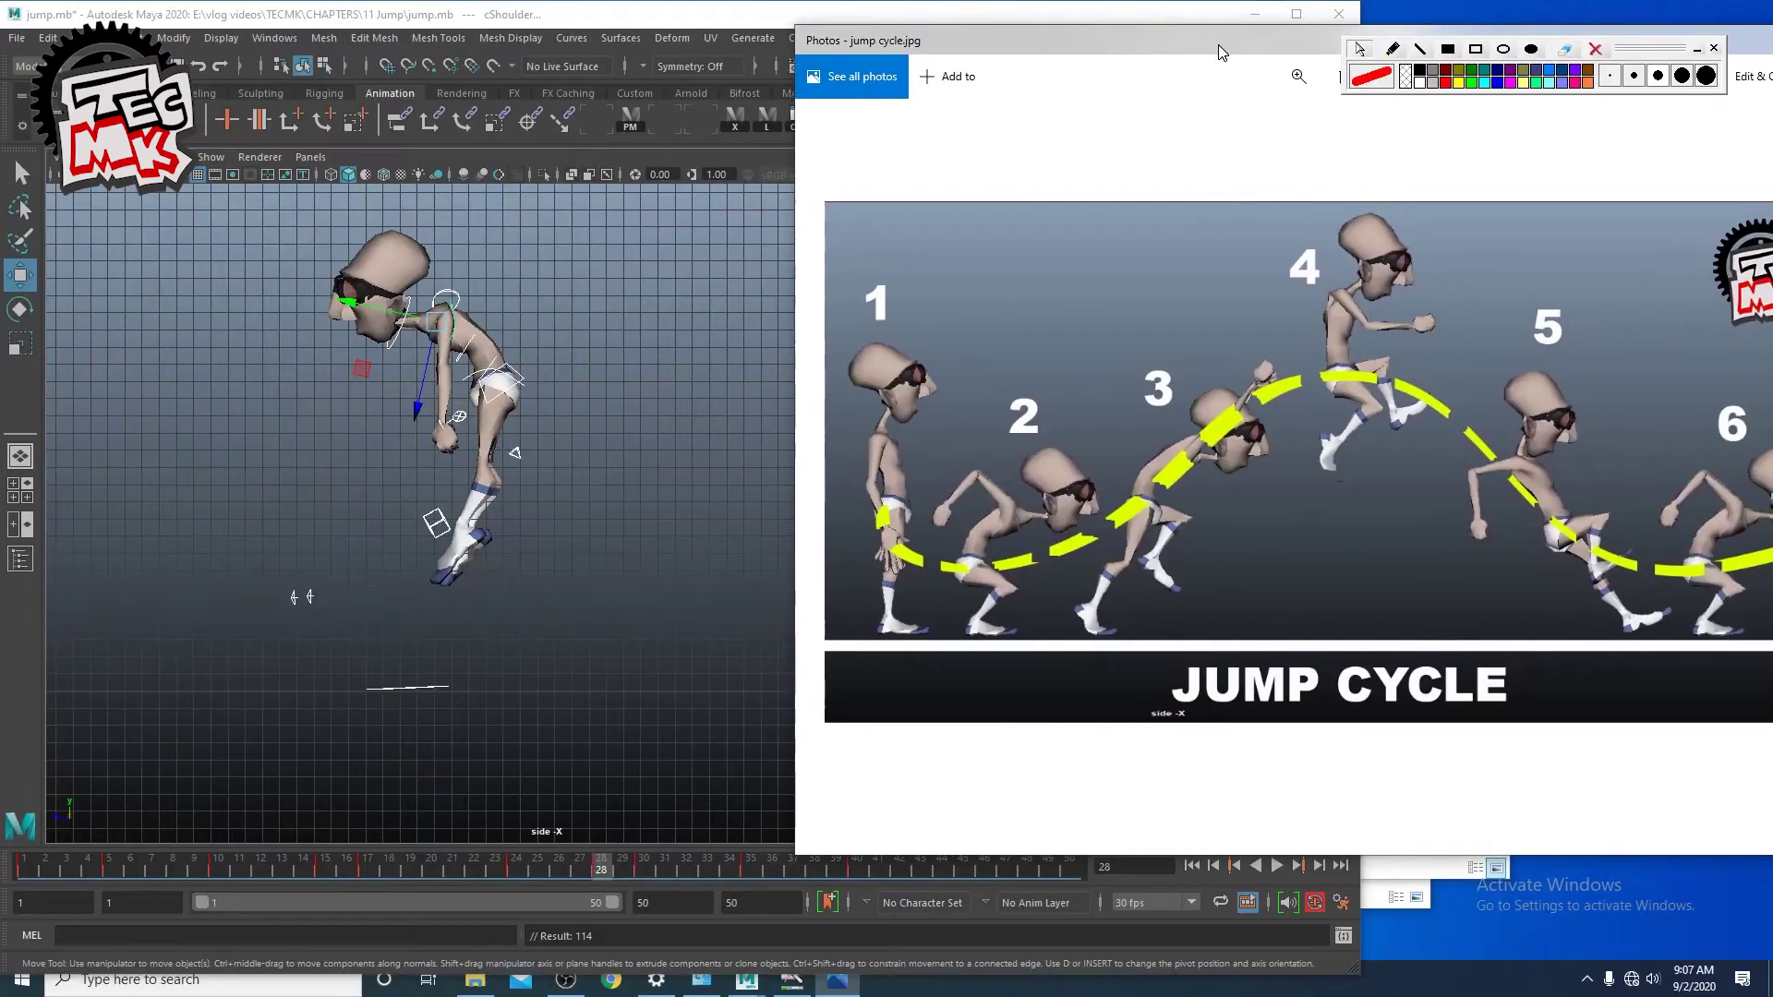
# Step: Select the centre-of-gravity control and tilt the body backward at frame 28 to a Rotate X of about -18
pyautogui.click(702, 33)
pyautogui.keyDown('alt'); pyautogui.moveTo(743, 587); pyautogui.dragTo(836, 641, button='middle'); pyautogui.keyUp('alt')
pyautogui.scroll(1, 743, 626)
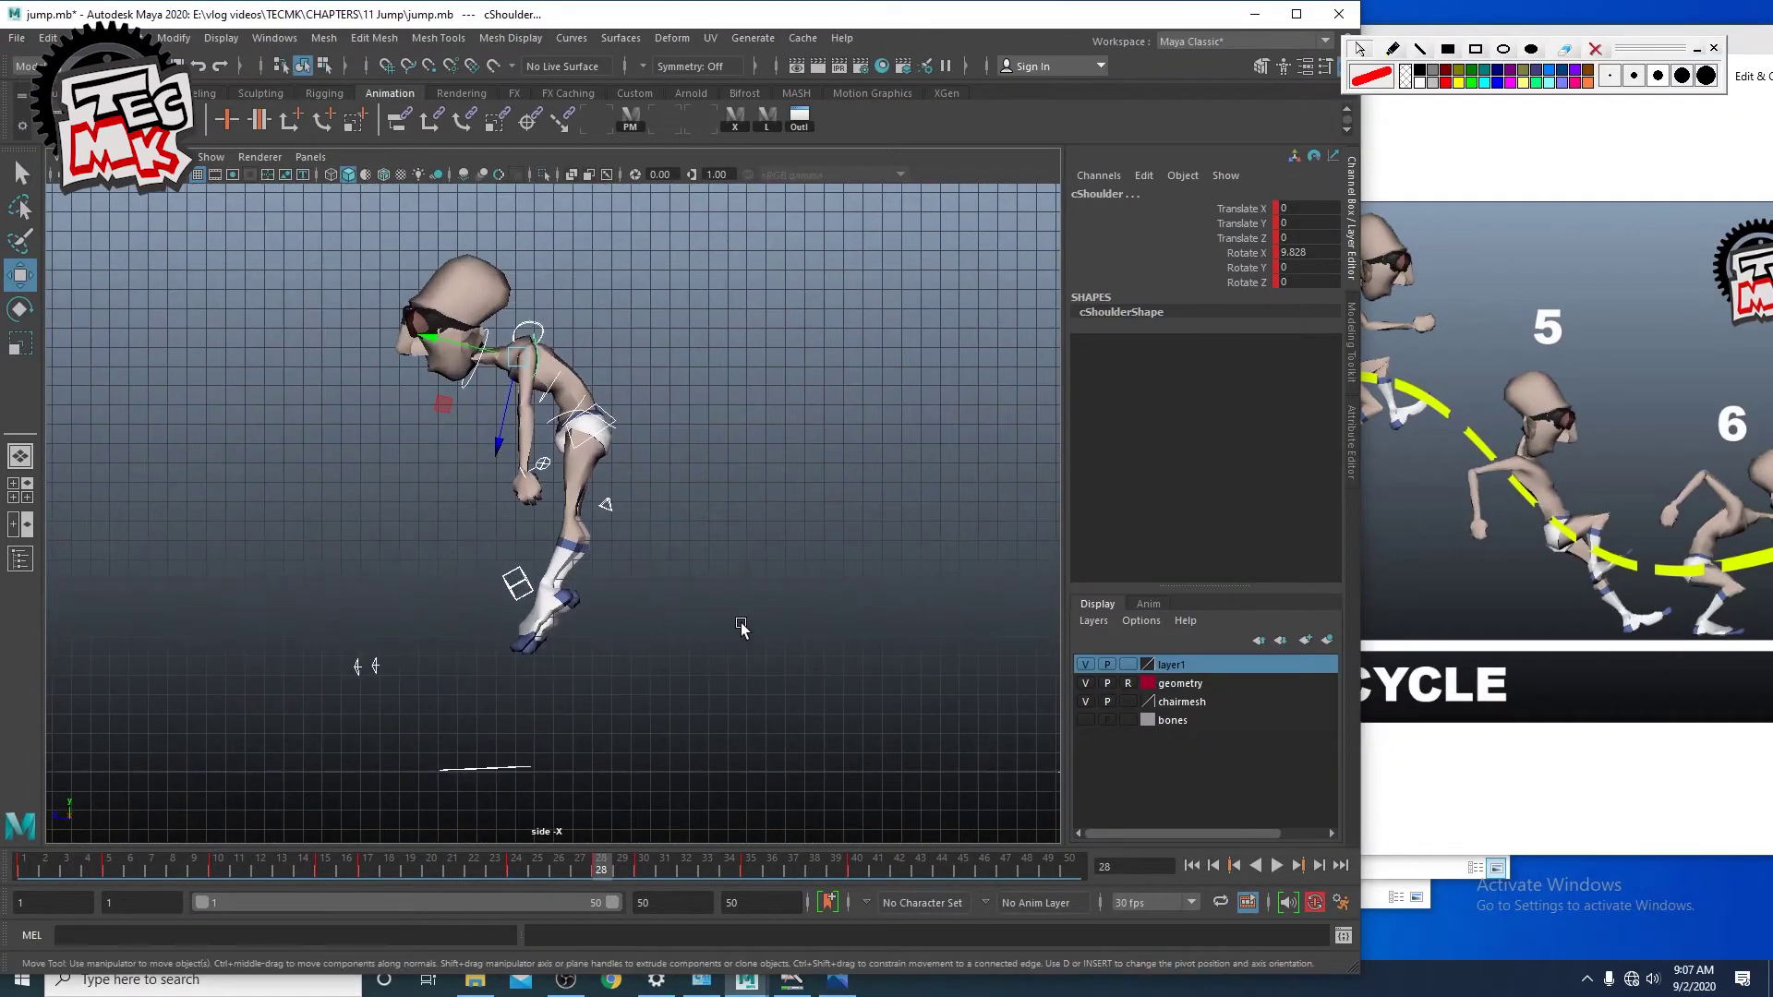
pyautogui.click(613, 418)
pyautogui.press('e')
pyautogui.moveTo(661, 389); pyautogui.dragTo(664, 412)
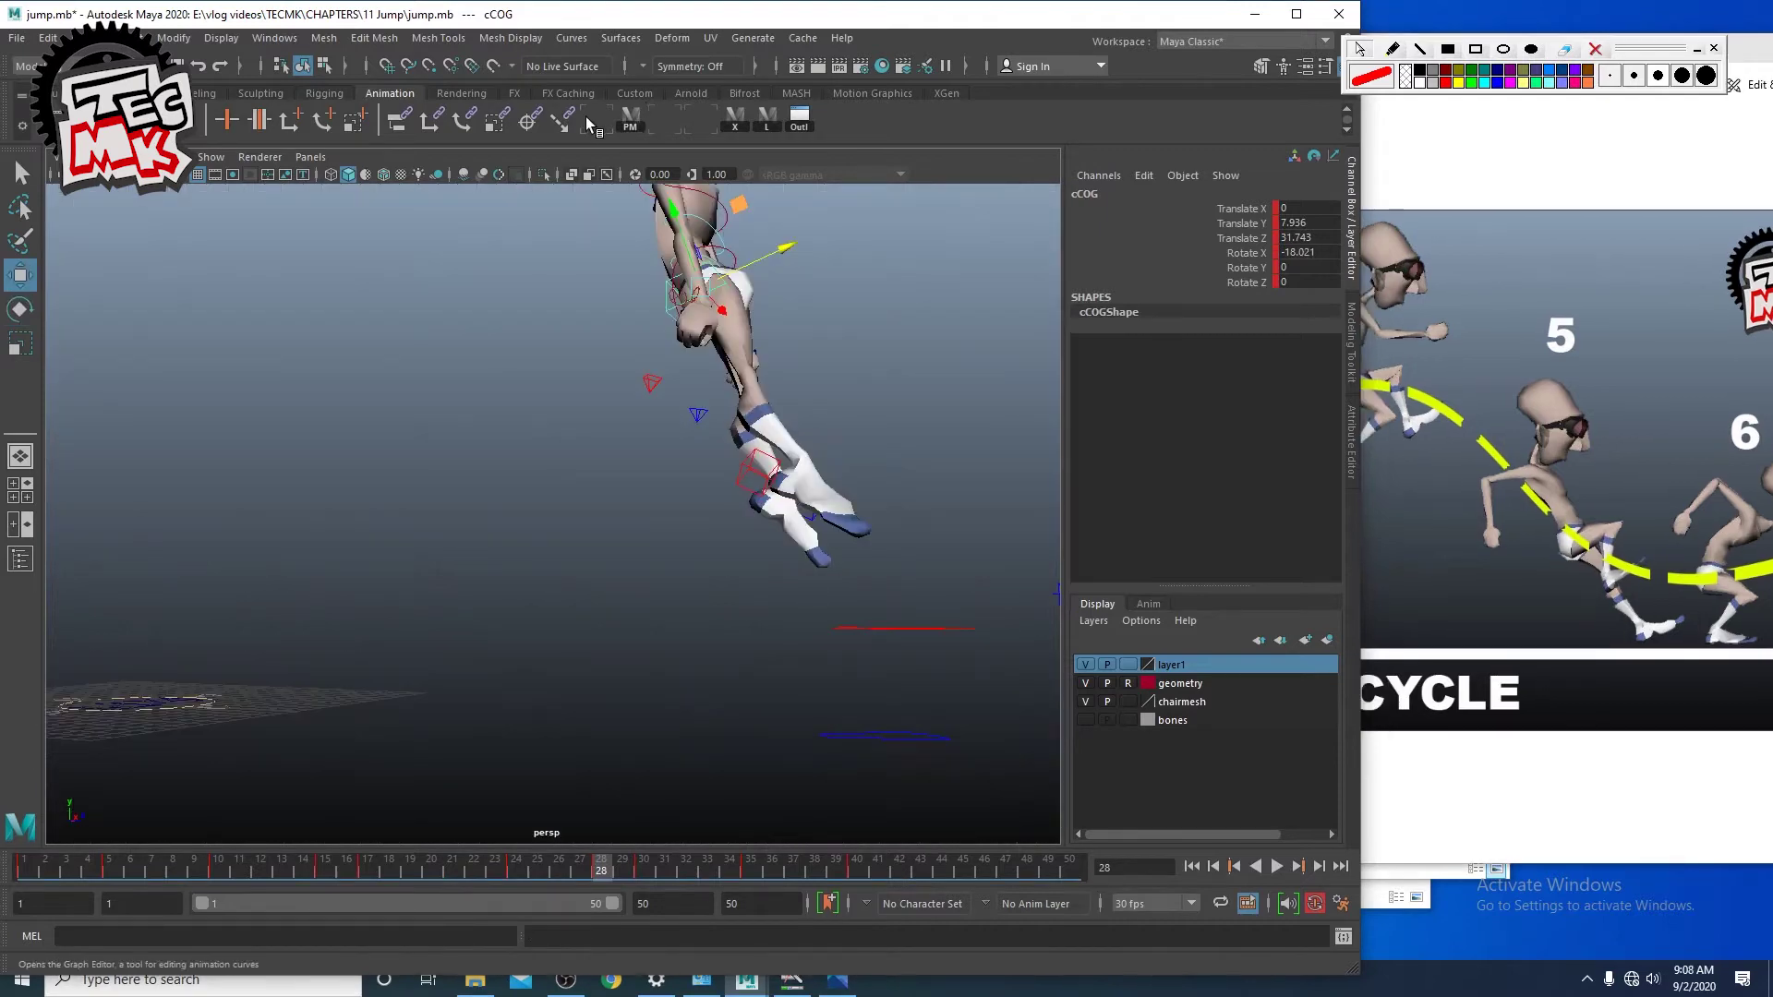
# Step: Isolate the centre-of-gravity Translate Y curve in the Graph Editor, lower its frame 28 key to about -0.36, and close the editor
pyautogui.click(587, 124)
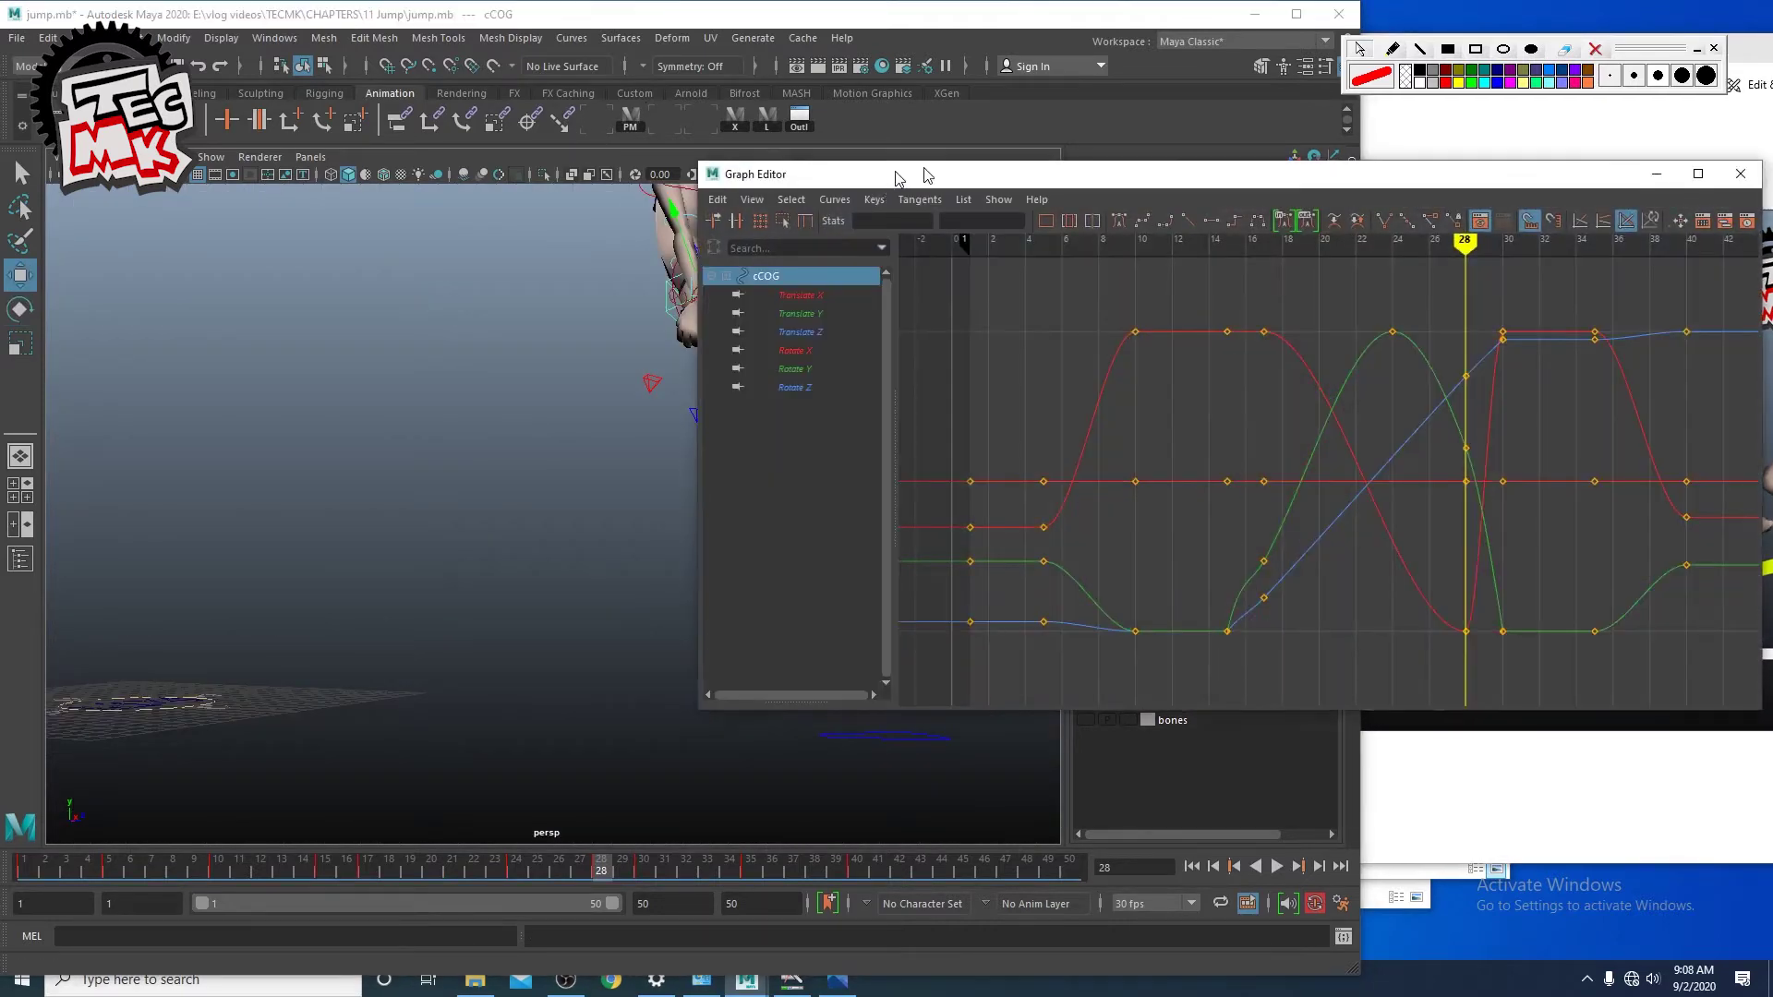
pyautogui.moveTo(902, 174); pyautogui.dragTo(1167, 166)
pyautogui.click(1071, 302)
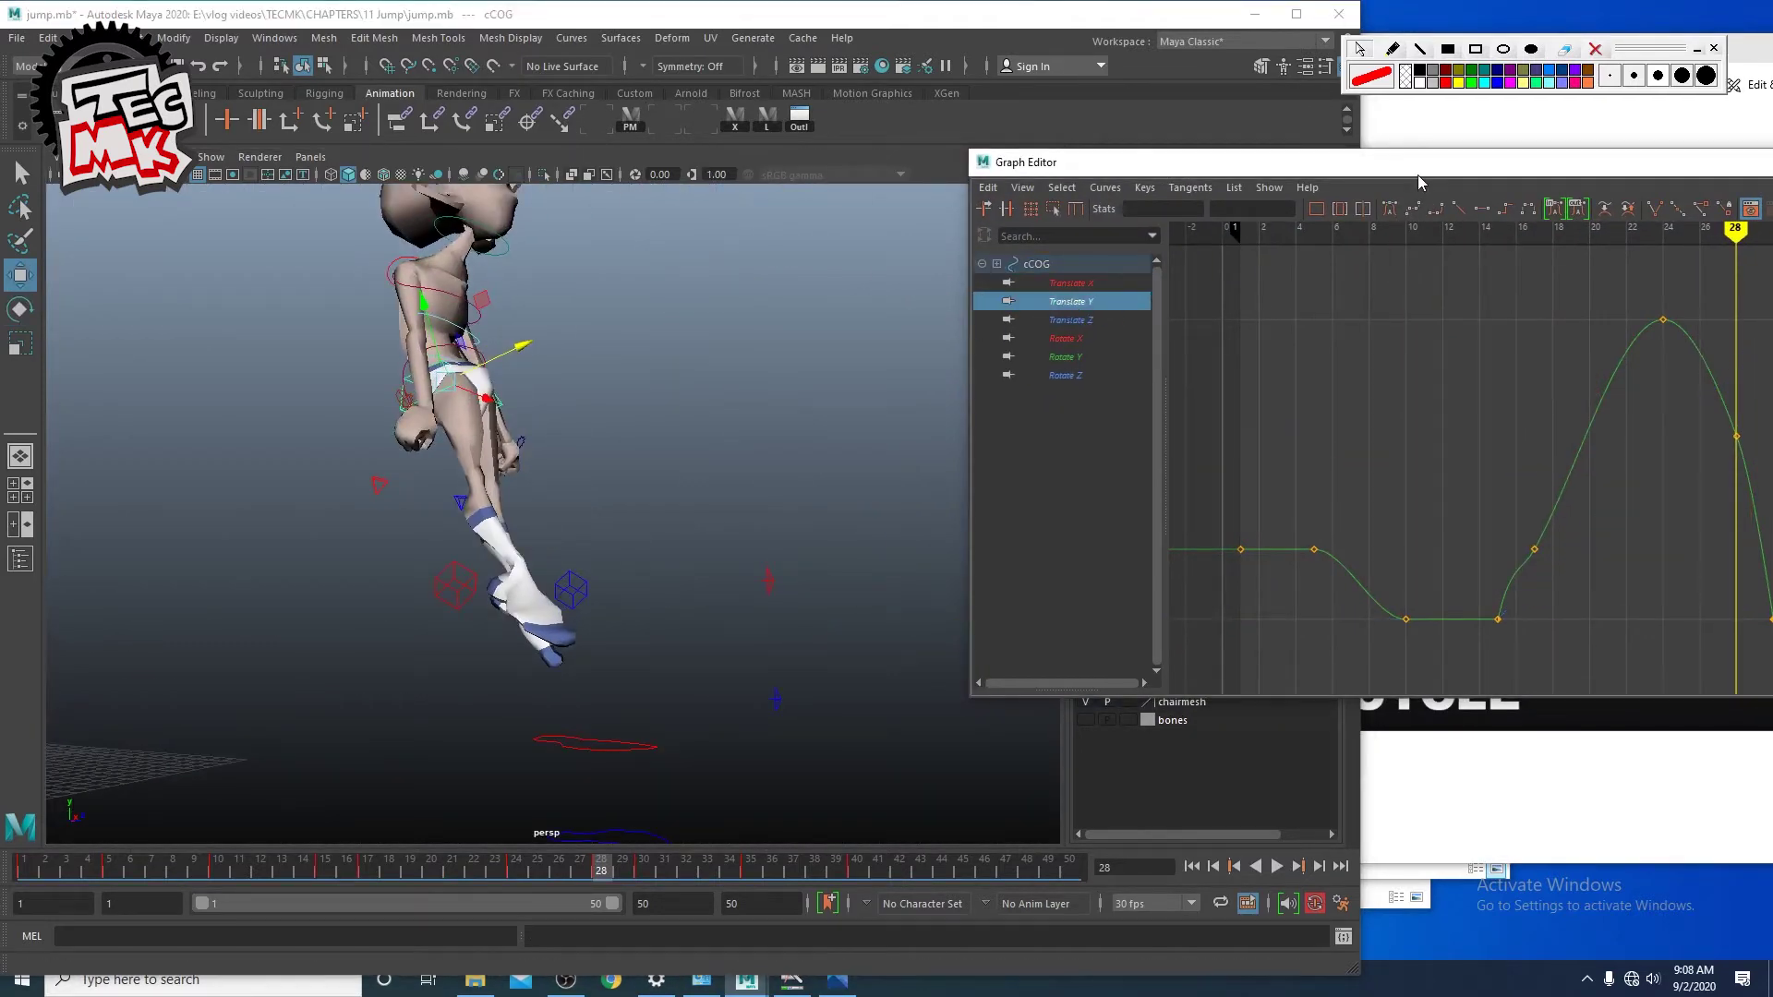
pyautogui.moveTo(1419, 173); pyautogui.dragTo(1116, 126)
pyautogui.keyDown('shift'); pyautogui.moveTo(1443, 404); pyautogui.dragTo(1439, 521, button='middle'); pyautogui.keyUp('shift')
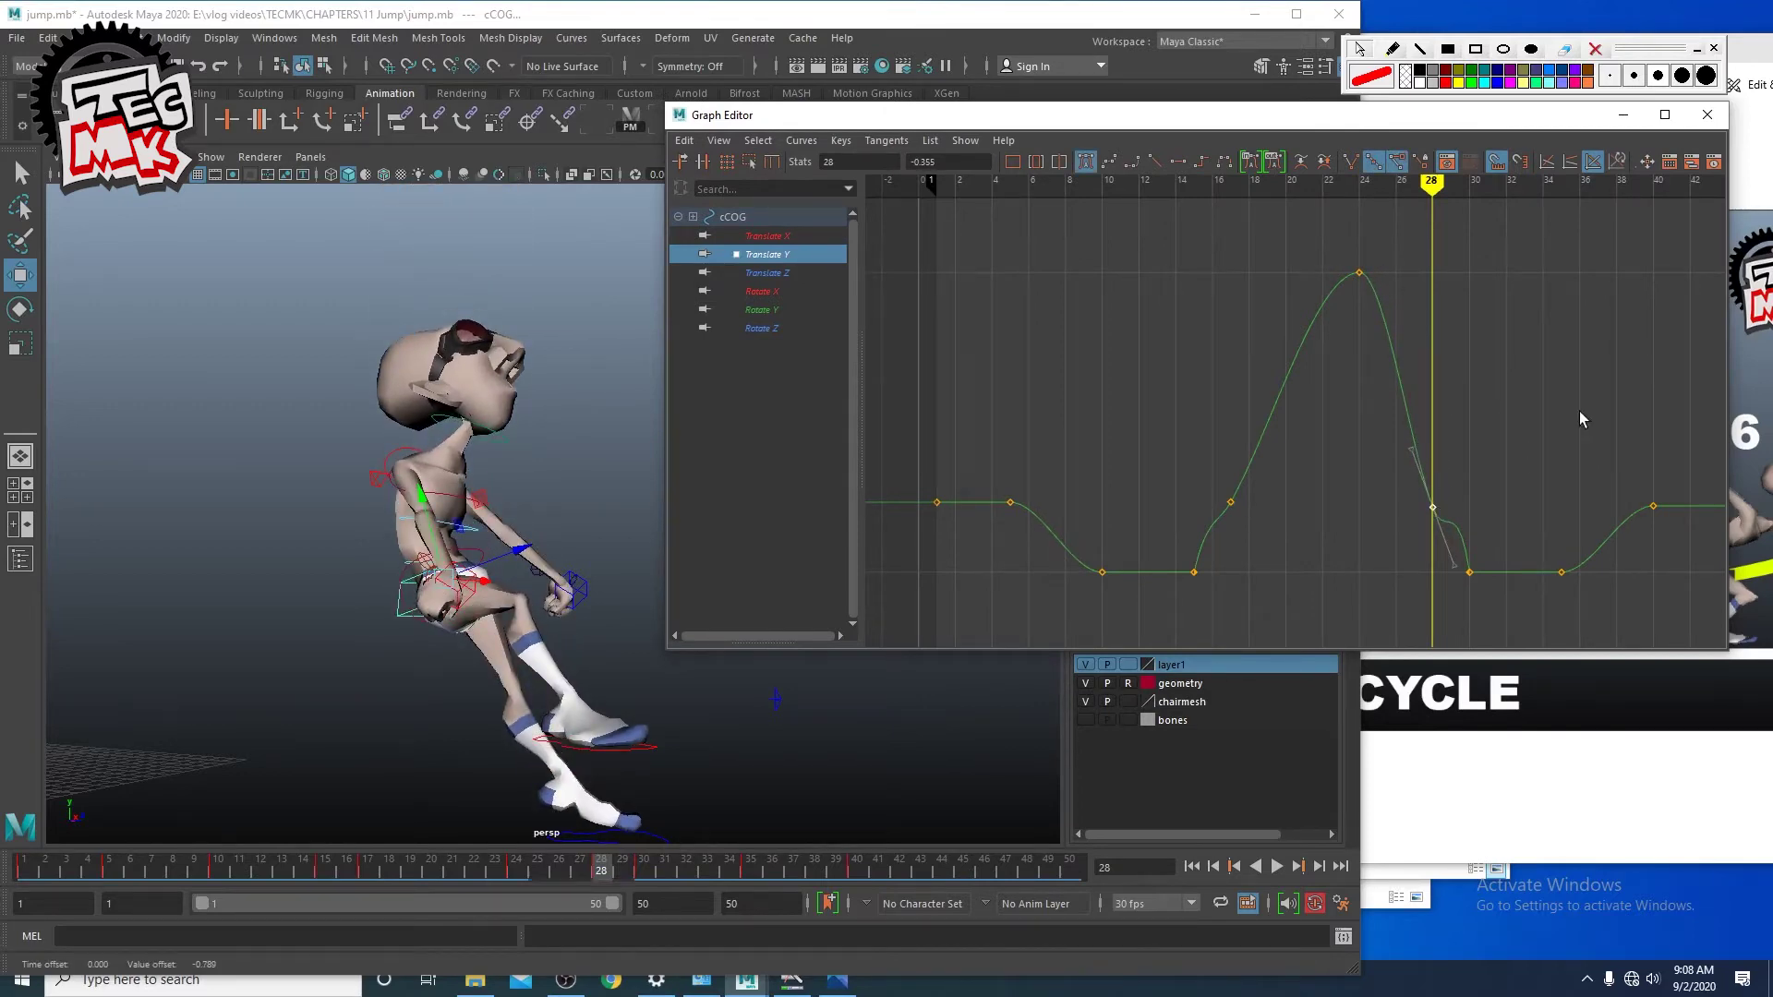
pyautogui.click(1707, 114)
# Step: Inspect the landing pose from another angle, reopen the Graph Editor, and lower the Translate Y key at frame 28 slightly further
pyautogui.keyDown('alt'); pyautogui.moveTo(729, 774); pyautogui.dragTo(783, 622, button='middle'); pyautogui.keyUp('alt')
pyautogui.keyDown('alt'); pyautogui.moveTo(628, 295); pyautogui.dragTo(637, 338); pyautogui.keyUp('alt')
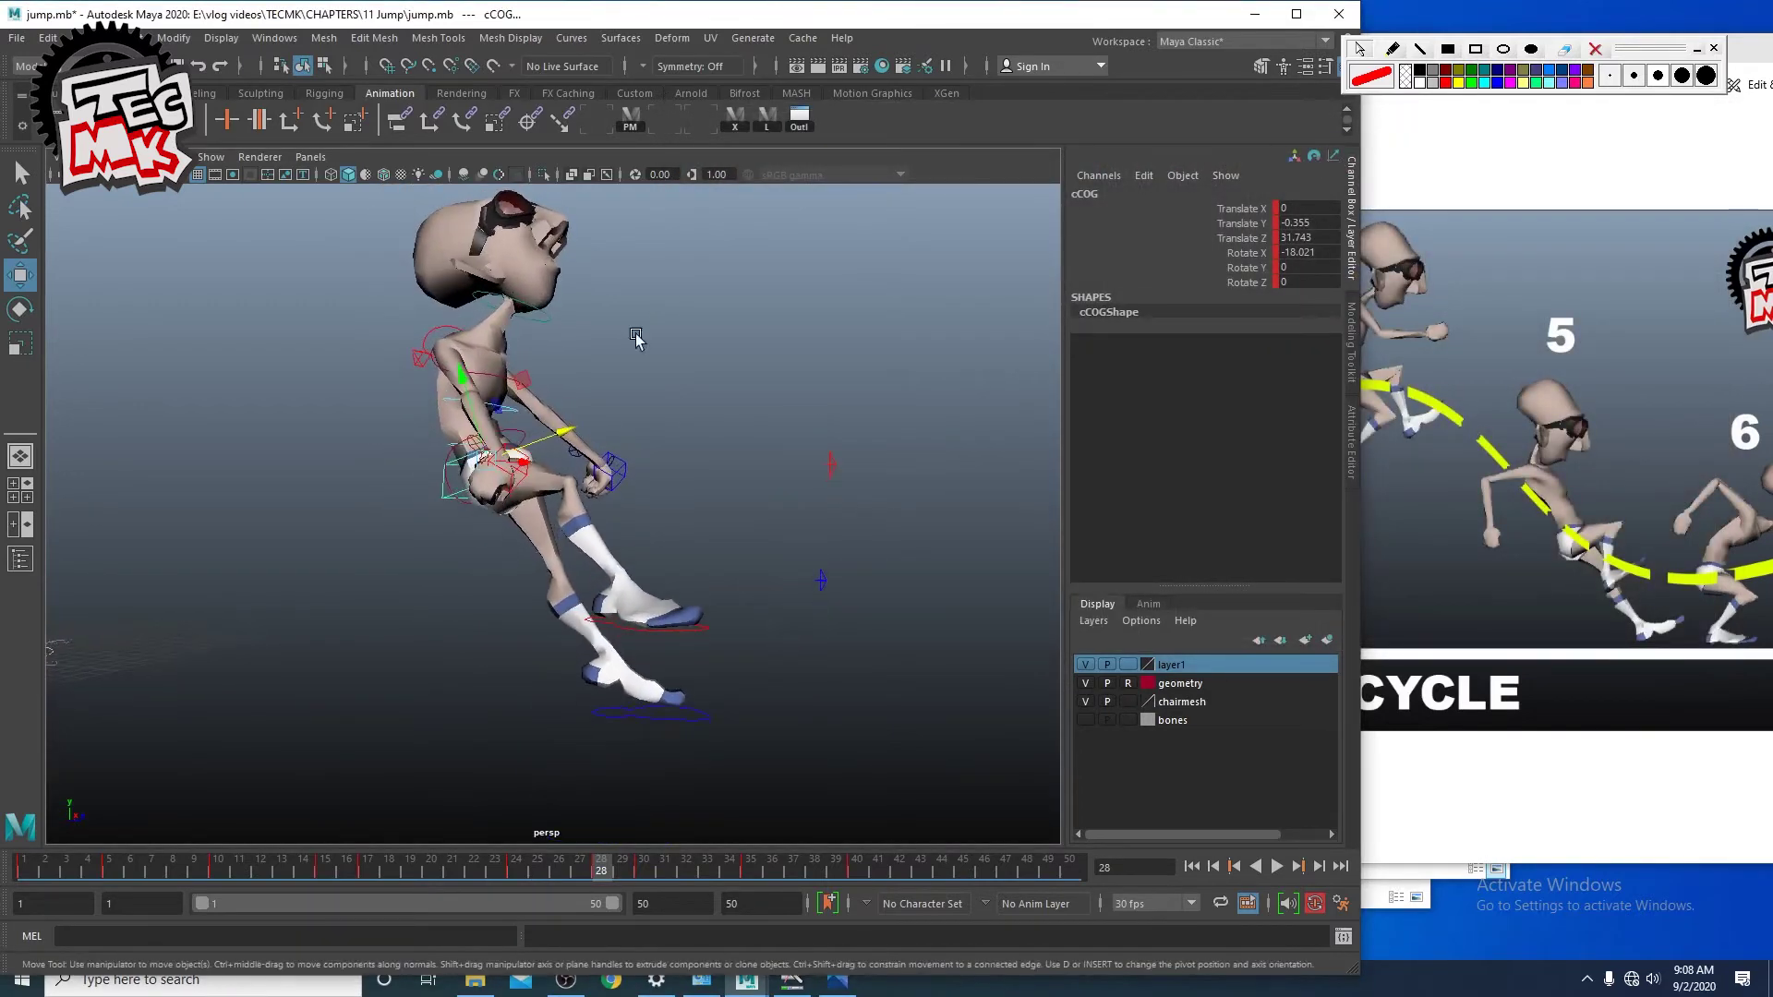
pyautogui.moveTo(615, 417)
pyautogui.keyDown('alt'); pyautogui.mouseDown()
pyautogui.moveTo(661, 431)
pyautogui.moveTo(637, 427)
pyautogui.mouseUp(); pyautogui.keyUp('alt')
pyautogui.click(596, 120)
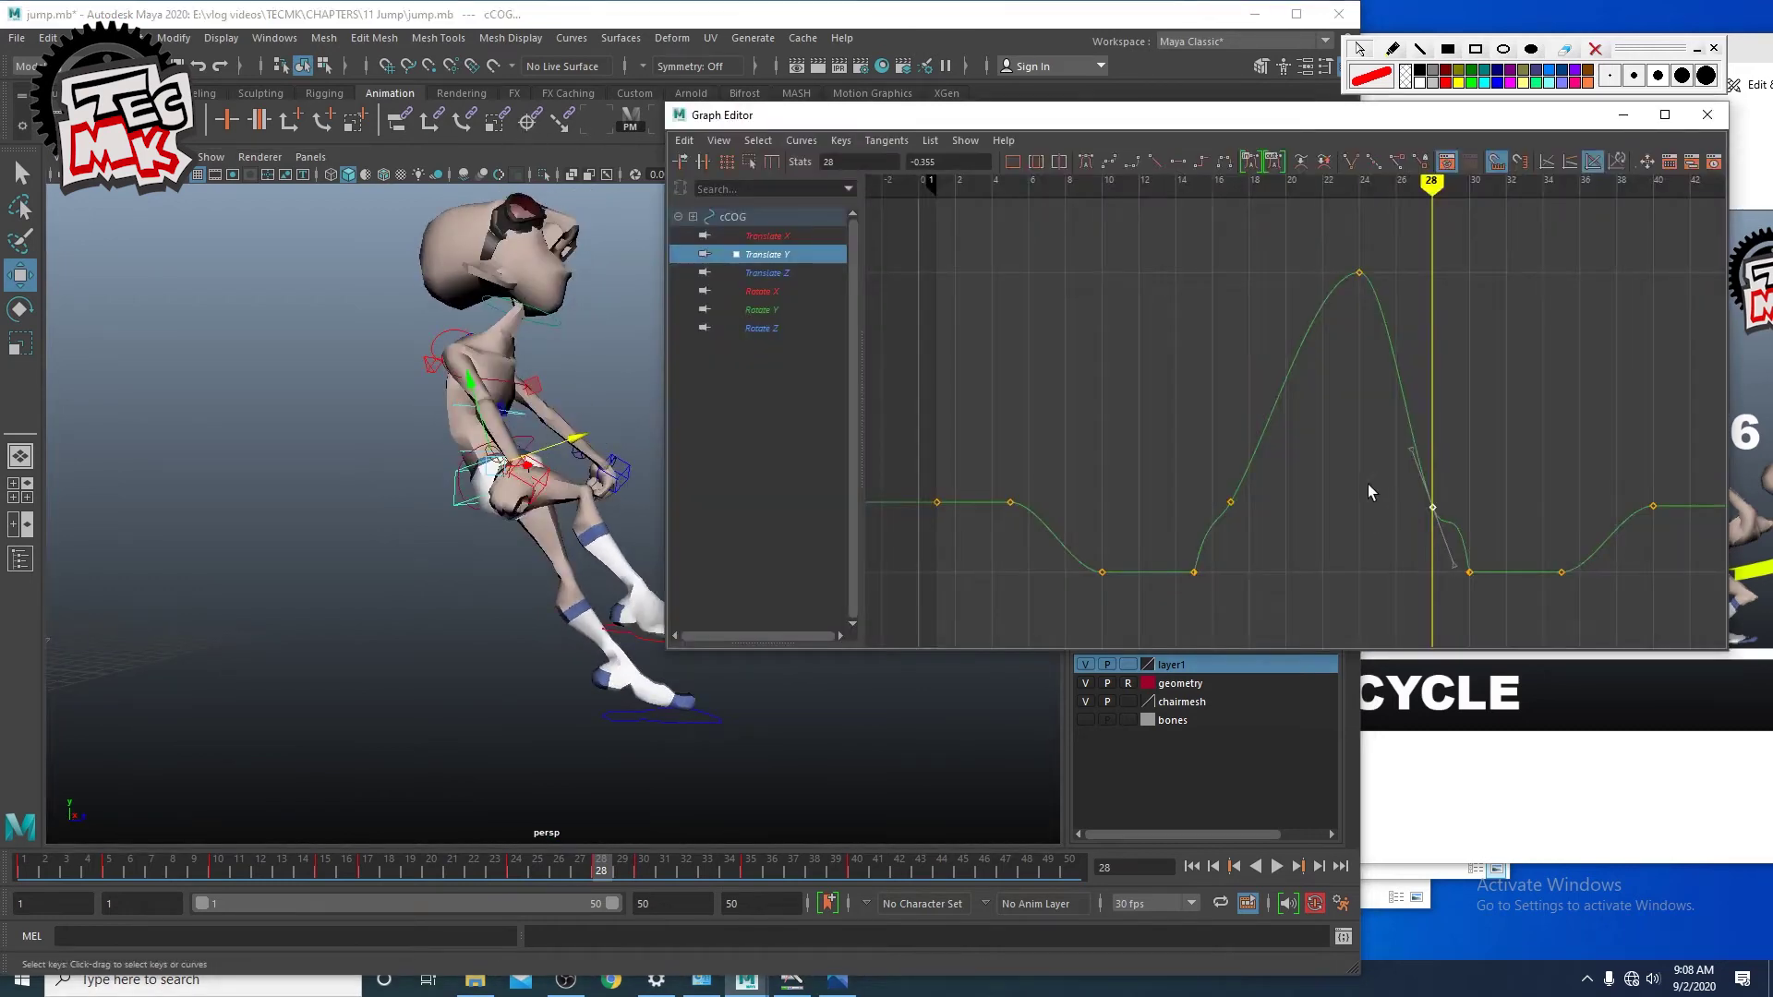
pyautogui.keyDown('shift'); pyautogui.moveTo(1432, 517); pyautogui.dragTo(1433, 539, button='middle'); pyautogui.keyUp('shift')
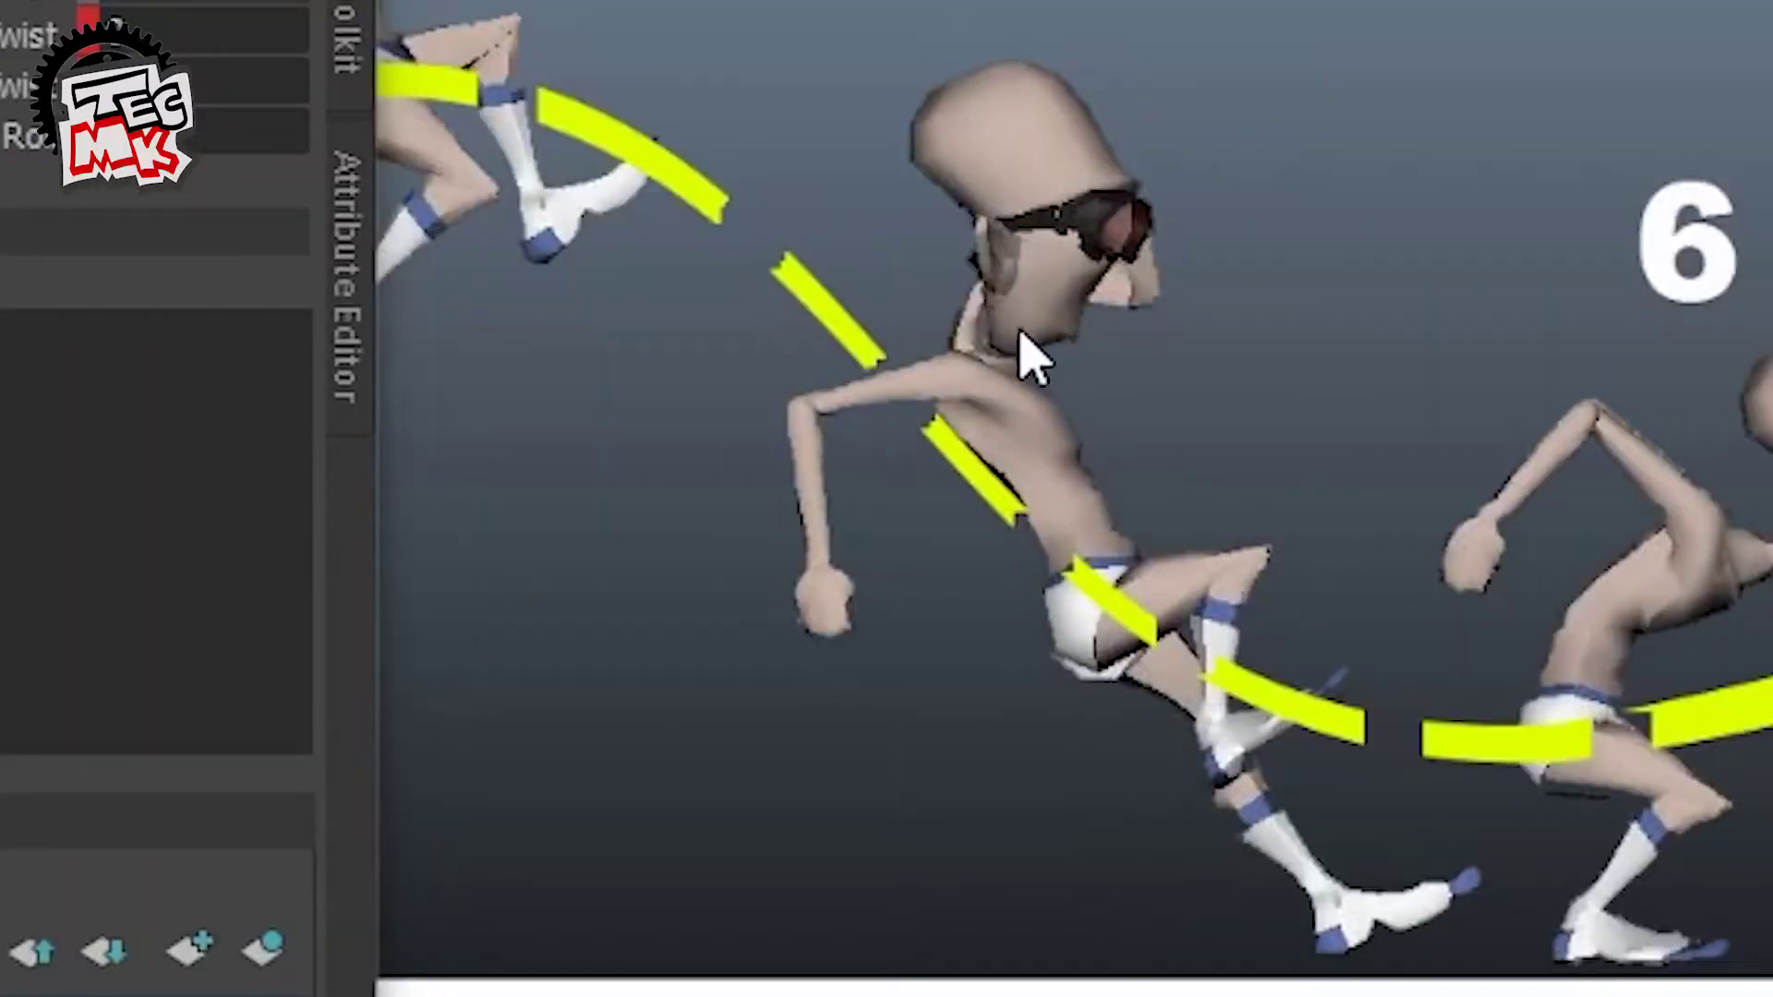
# Step: Mark and clear pose 5's body curve on the reference image, then rotate the neck control to tip the head forward at frame 28
pyautogui.moveTo(780, 243); pyautogui.dragTo(1079, 348)
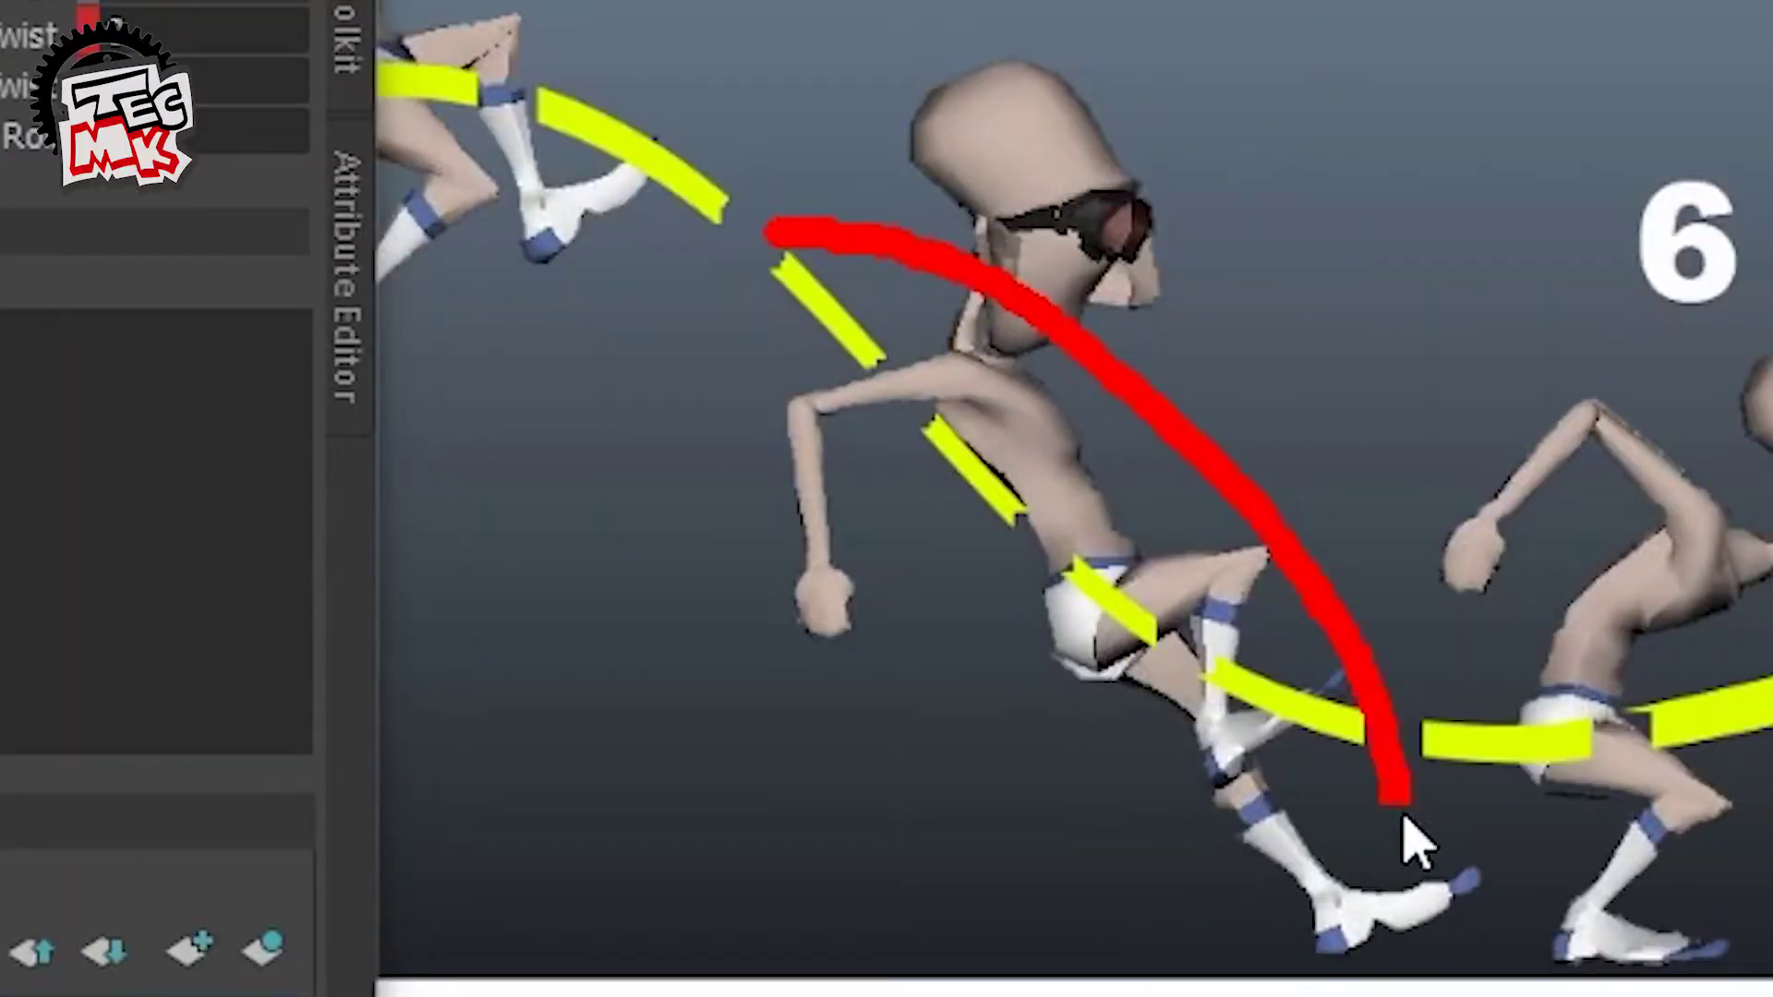
pyautogui.click(1595, 49)
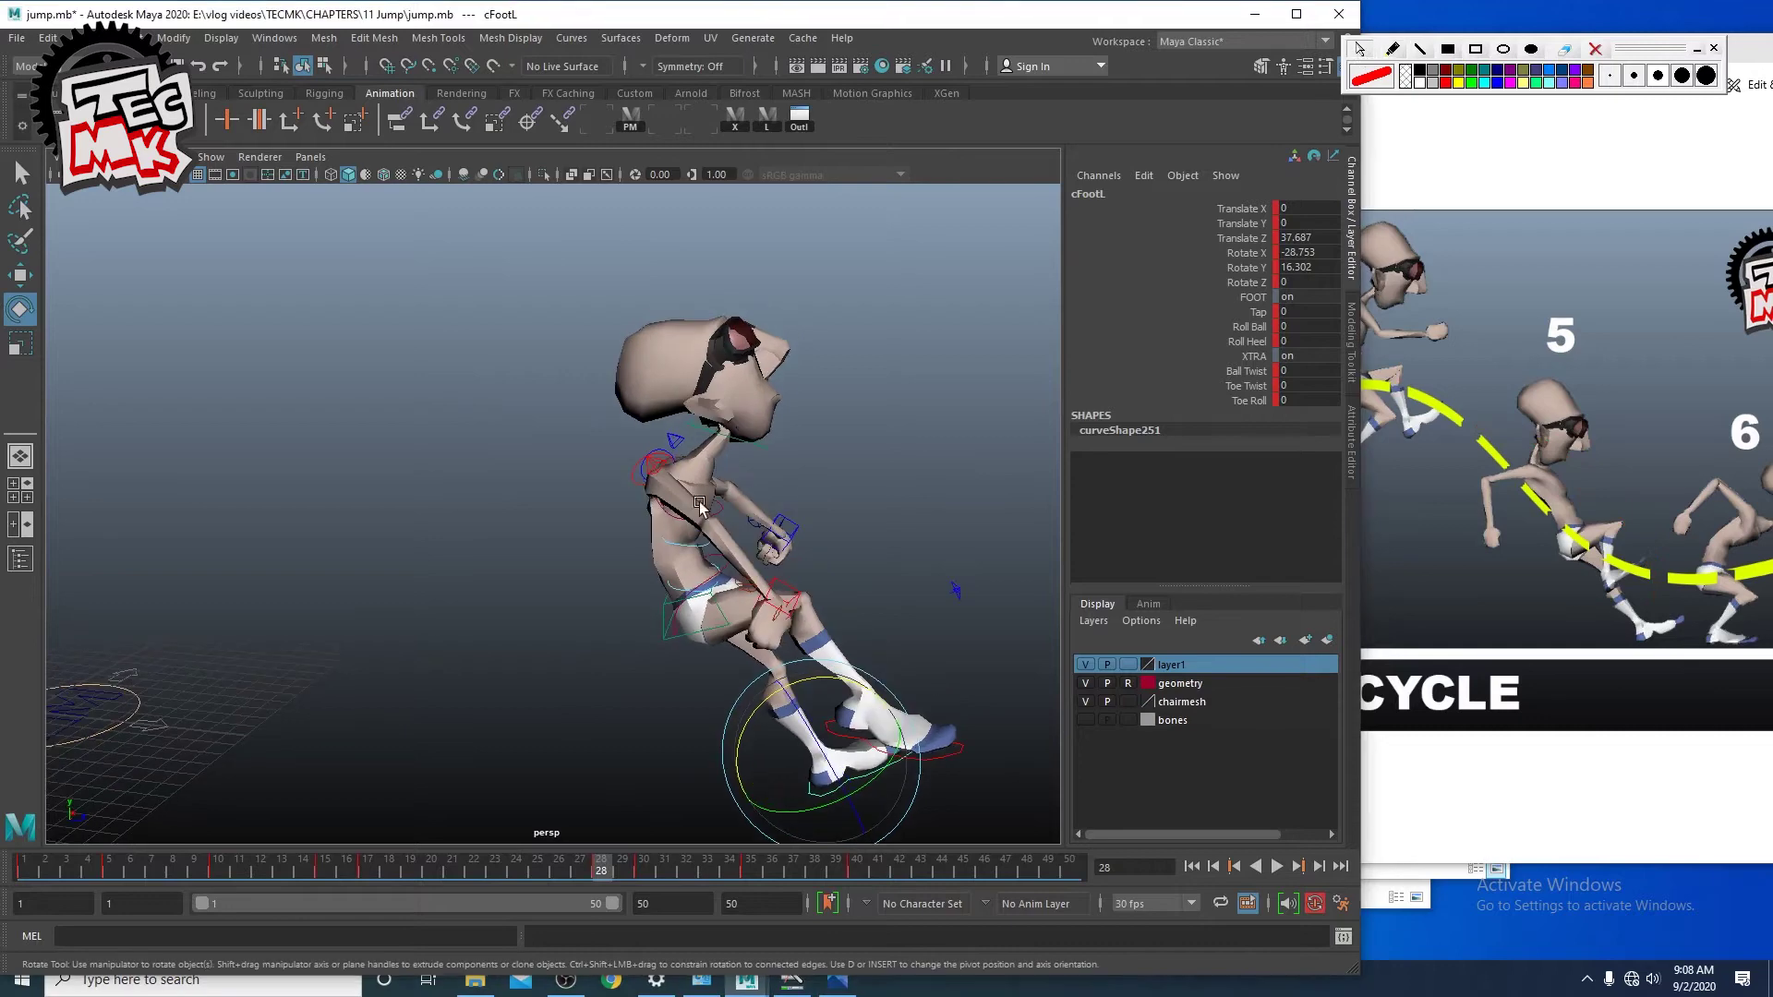
pyautogui.click(738, 431)
pyautogui.moveTo(781, 402); pyautogui.dragTo(826, 434)
pyautogui.click(882, 410)
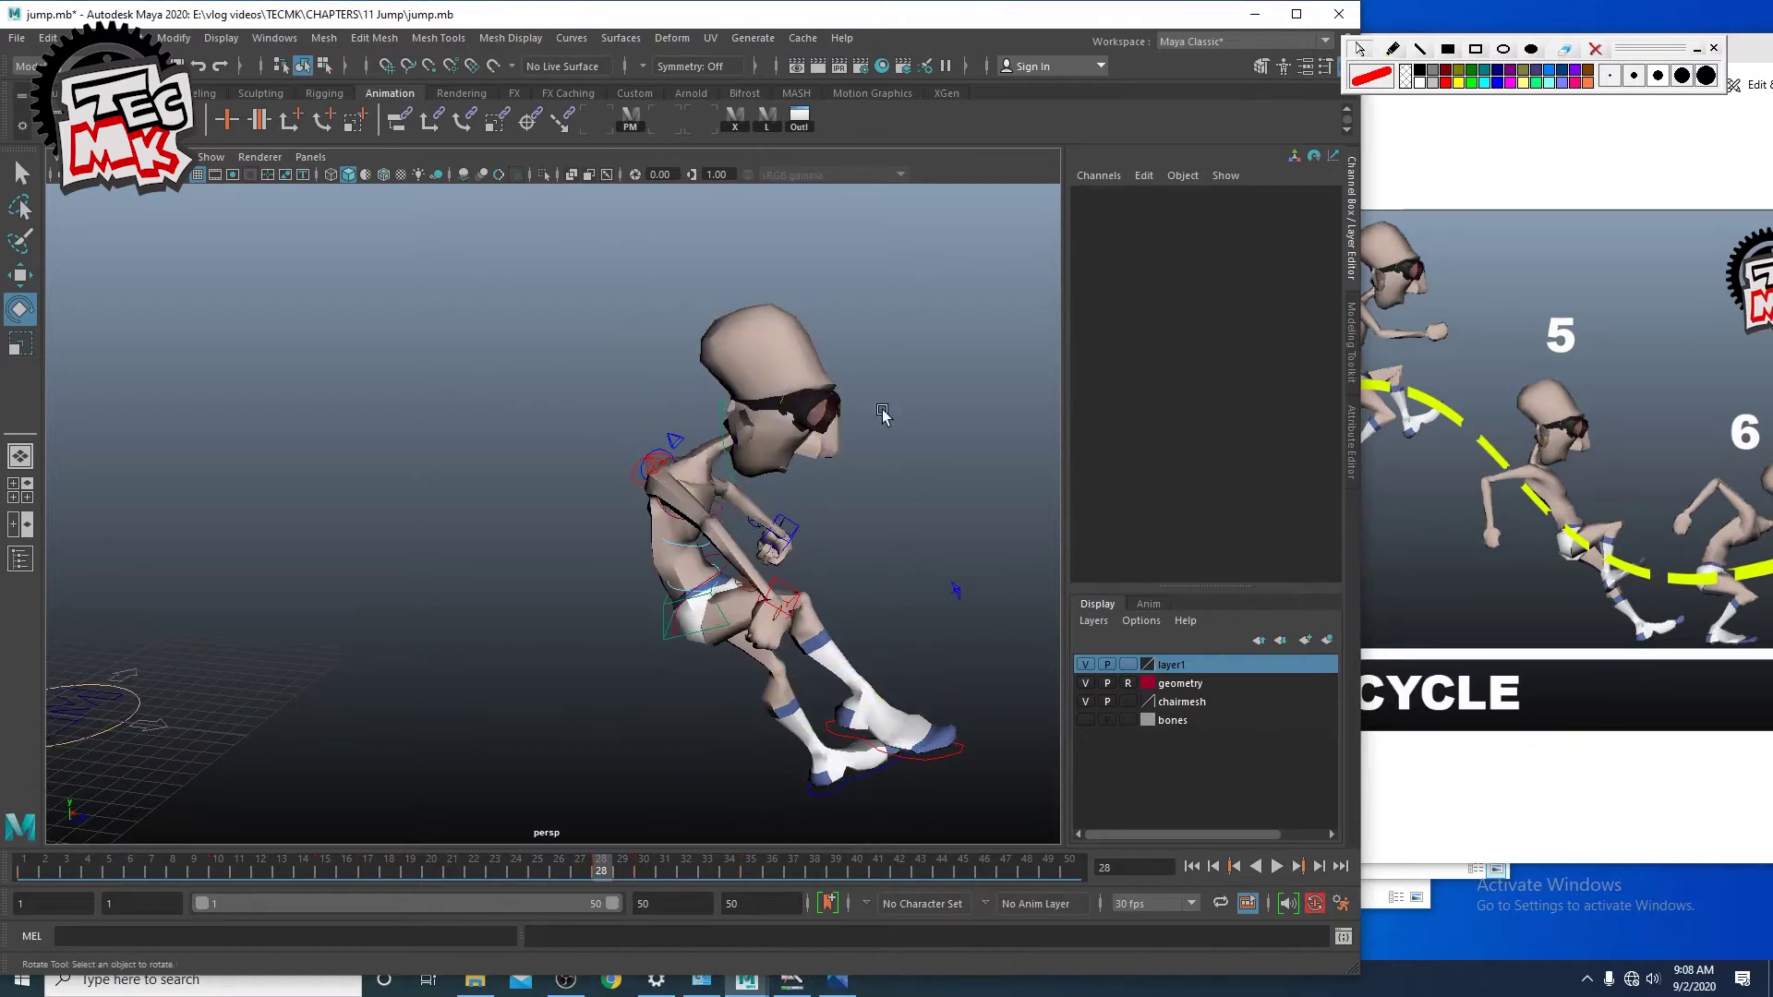
# Step: Rotate the spine controls at frame 28 so the torso leans back and the head comes upright, as in pose 5
pyautogui.click(688, 513)
pyautogui.moveTo(767, 583); pyautogui.dragTo(739, 527)
pyautogui.click(835, 554)
pyautogui.click(688, 545)
pyautogui.click(694, 587)
pyautogui.click(831, 517)
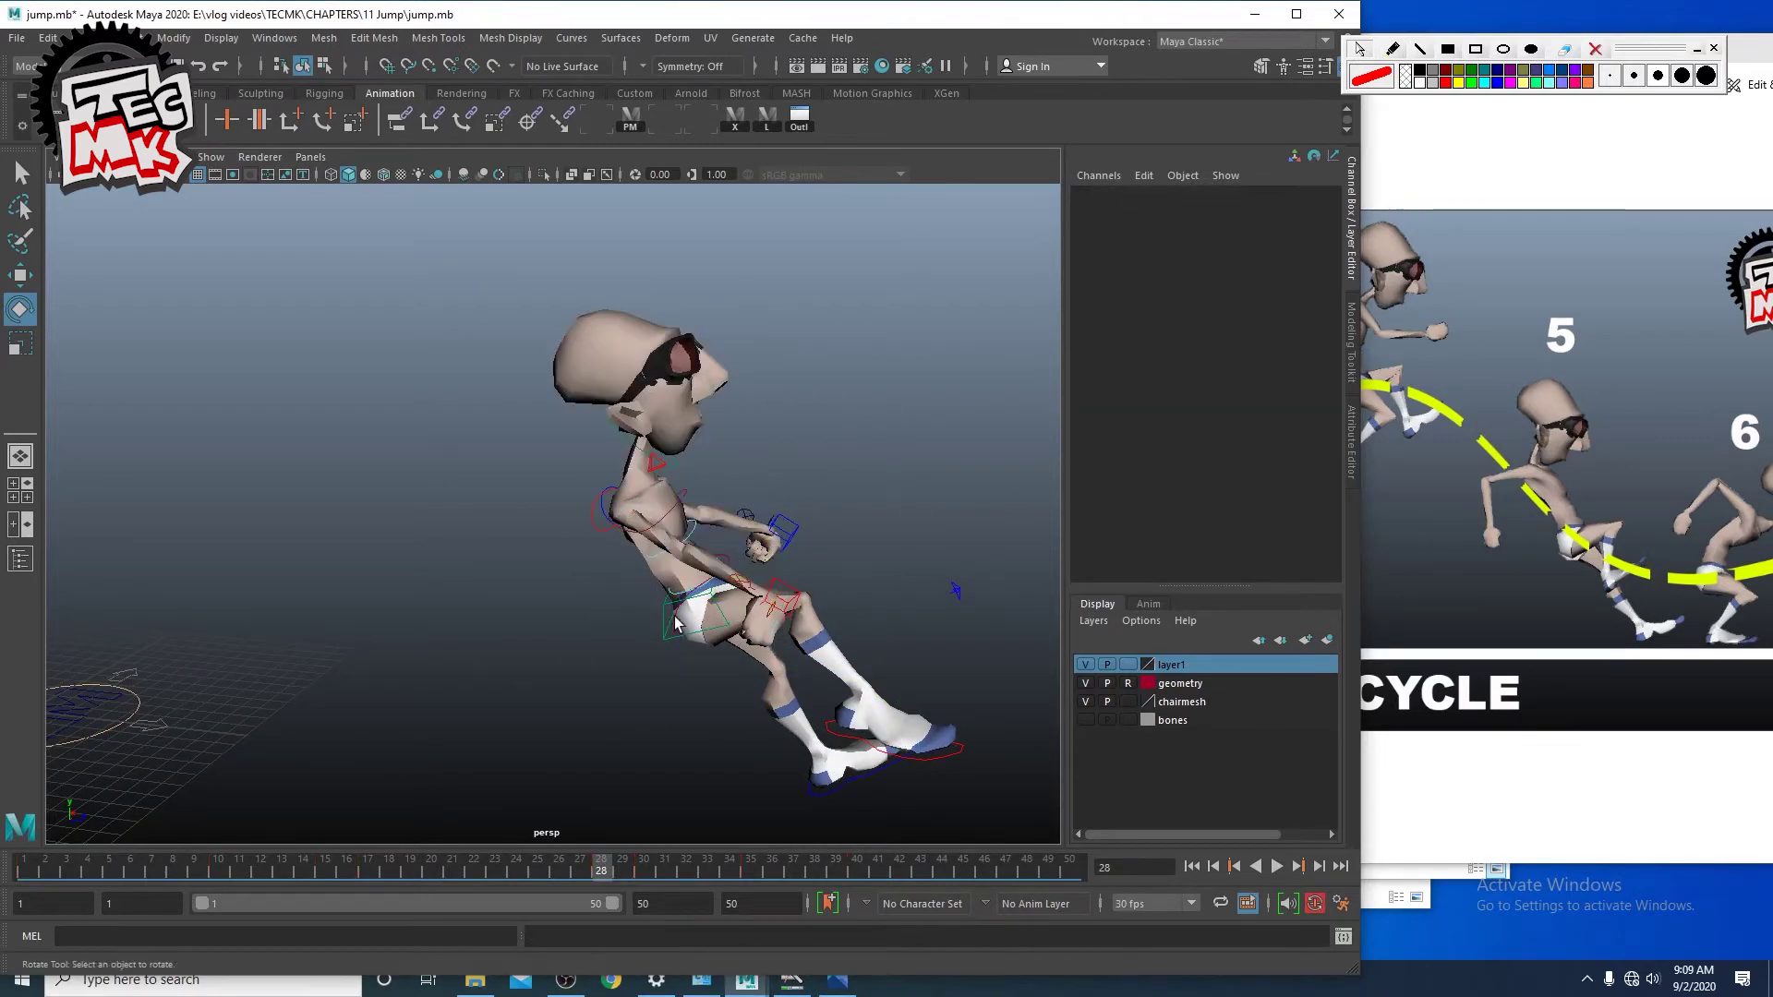
pyautogui.click(674, 624)
pyautogui.press('w')
pyautogui.hotkey('ctrl', 'z')
# Step: Select both clavicle controls at frame 28 and set their Rotate X, Y and Z to 0
pyautogui.moveTo(608, 591); pyautogui.dragTo(961, 615)
pyautogui.scroll(-3, 641, 601)
pyautogui.click(633, 591)
pyautogui.click(775, 600)
pyautogui.press('e')
pyautogui.press('w')
pyautogui.click(620, 482)
pyautogui.keyDown('shift'); pyautogui.click(544, 482); pyautogui.keyUp('shift')
pyautogui.moveTo(1300, 208); pyautogui.dragTo(1300, 237)
pyautogui.write('0')
pyautogui.press('Return')
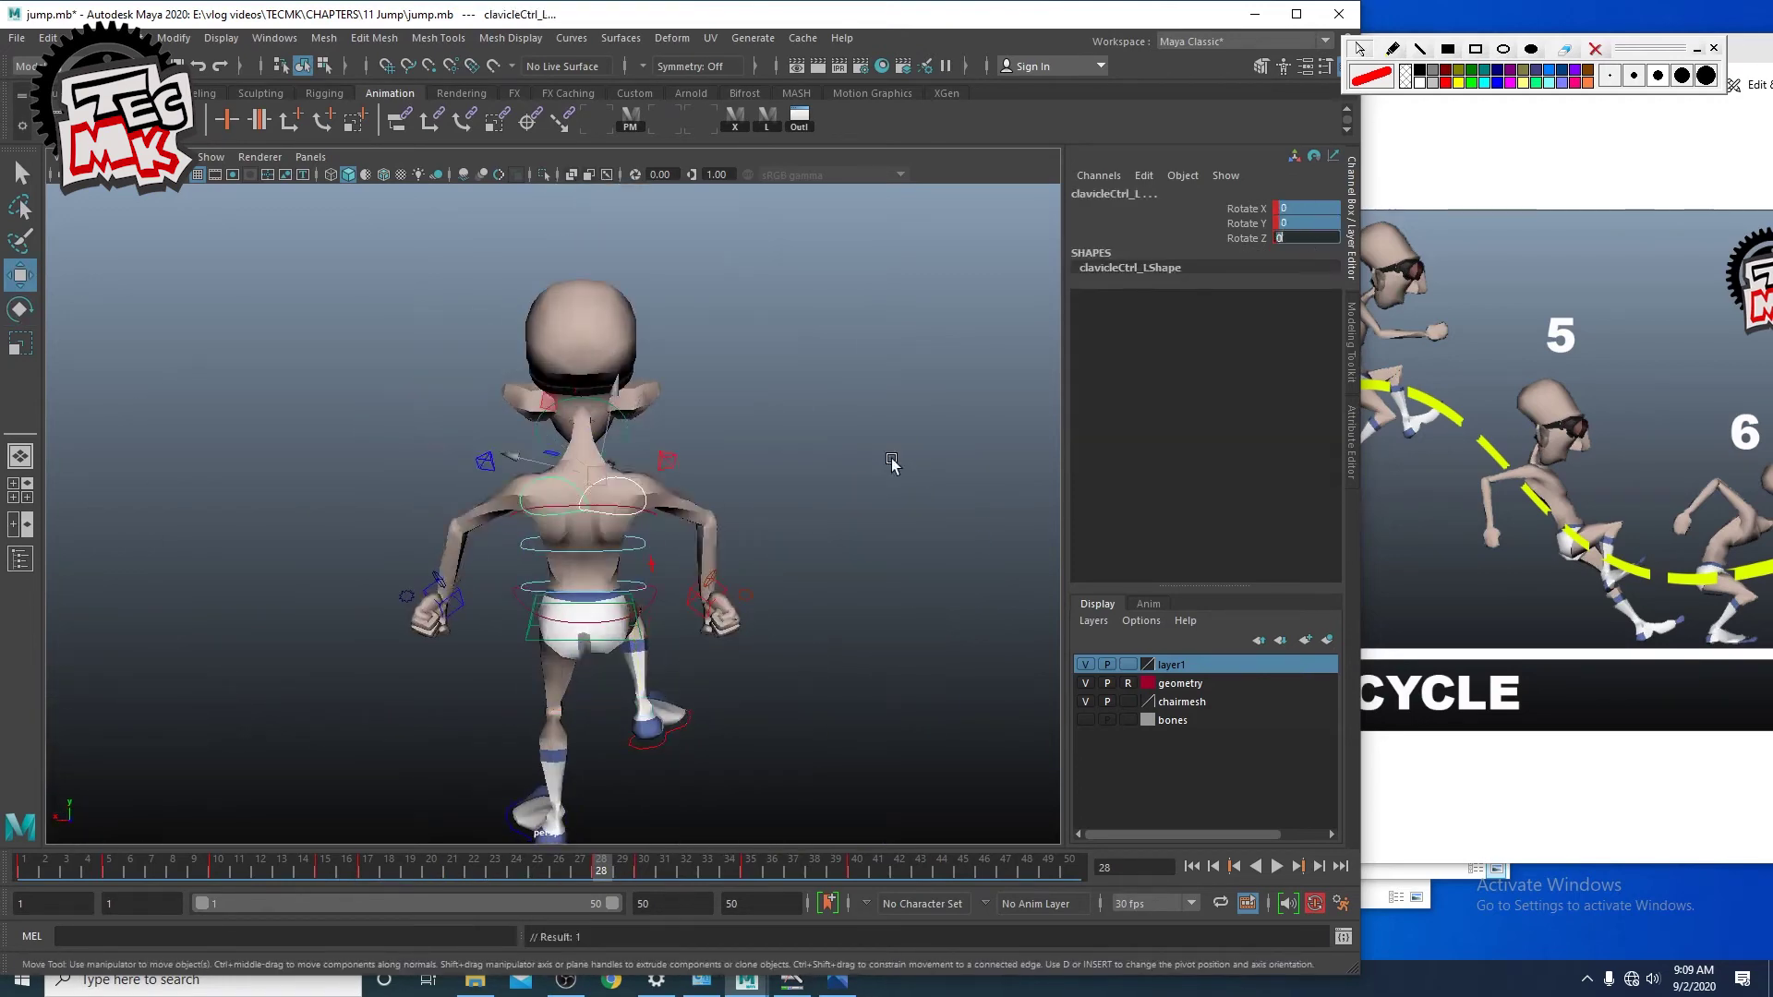
# Step: Try to pull the wrist controls back and up behind the body in the side view at frame 28
pyautogui.keyDown('alt'); pyautogui.moveTo(892, 464); pyautogui.dragTo(702, 545); pyautogui.keyUp('alt')
pyautogui.click(637, 568)
pyautogui.press('space')
pyautogui.press('space')
pyautogui.press('w')
pyautogui.moveTo(822, 601); pyautogui.dragTo(728, 605)
pyautogui.moveTo(462, 583); pyautogui.dragTo(683, 583)
pyautogui.moveTo(739, 513); pyautogui.dragTo(722, 427)
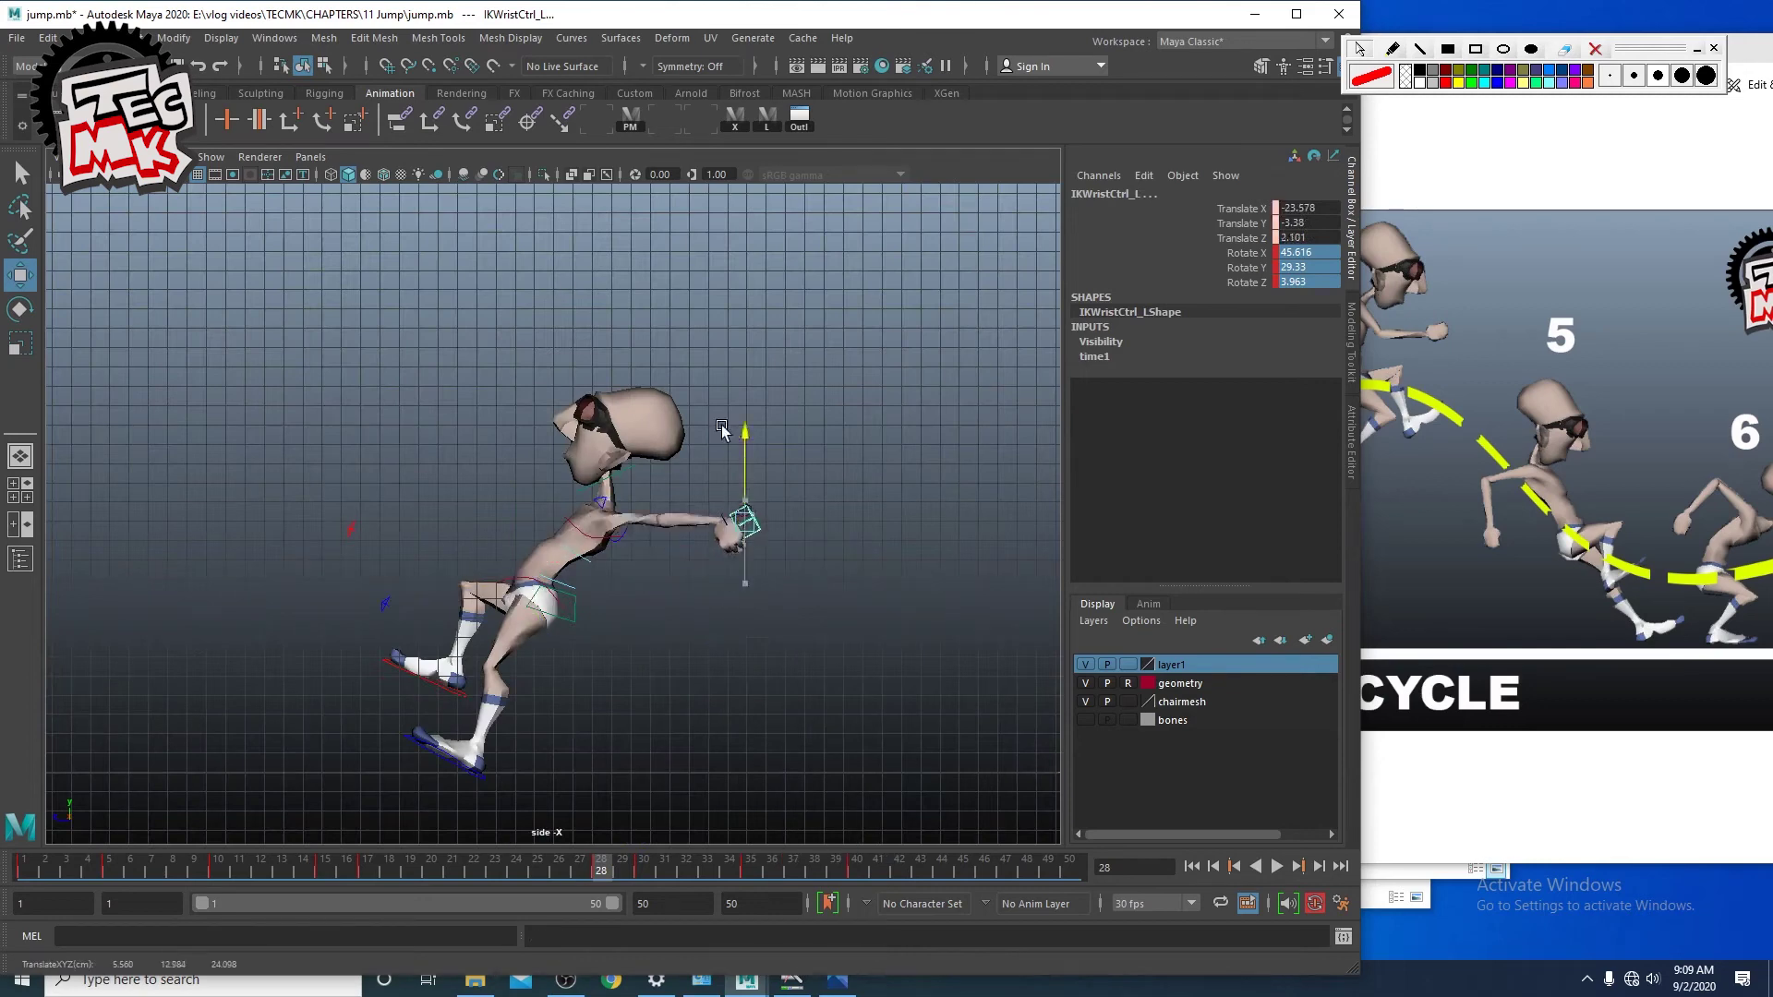
# Step: Undo the recent wrist and clavicle adjustments on the frame 28 pose
pyautogui.hotkey('ctrl', 'z')
pyautogui.hotkey('ctrl', 'z')
pyautogui.hotkey('ctrl', 'z')
pyautogui.hotkey('ctrl', 'z')
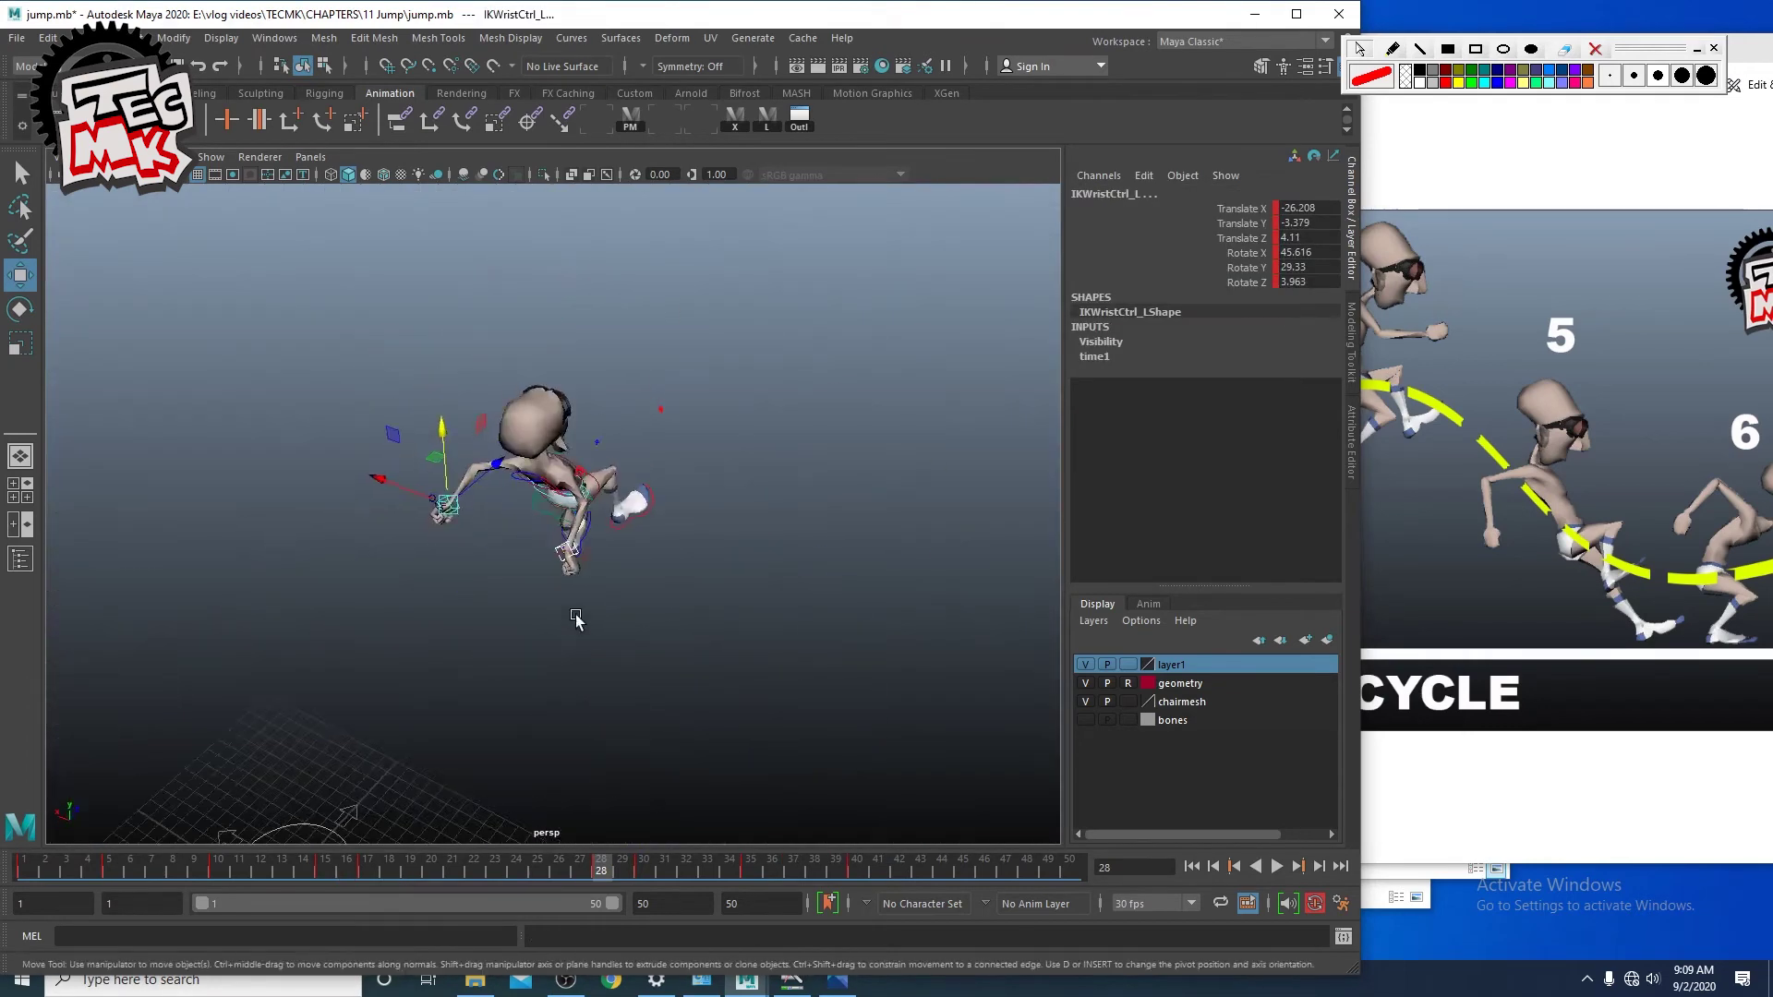
pyautogui.hotkey('ctrl', 'z')
pyautogui.hotkey('ctrl', 'z')
pyautogui.hotkey('ctrl', 'z')
pyautogui.hotkey('ctrl', 'z')
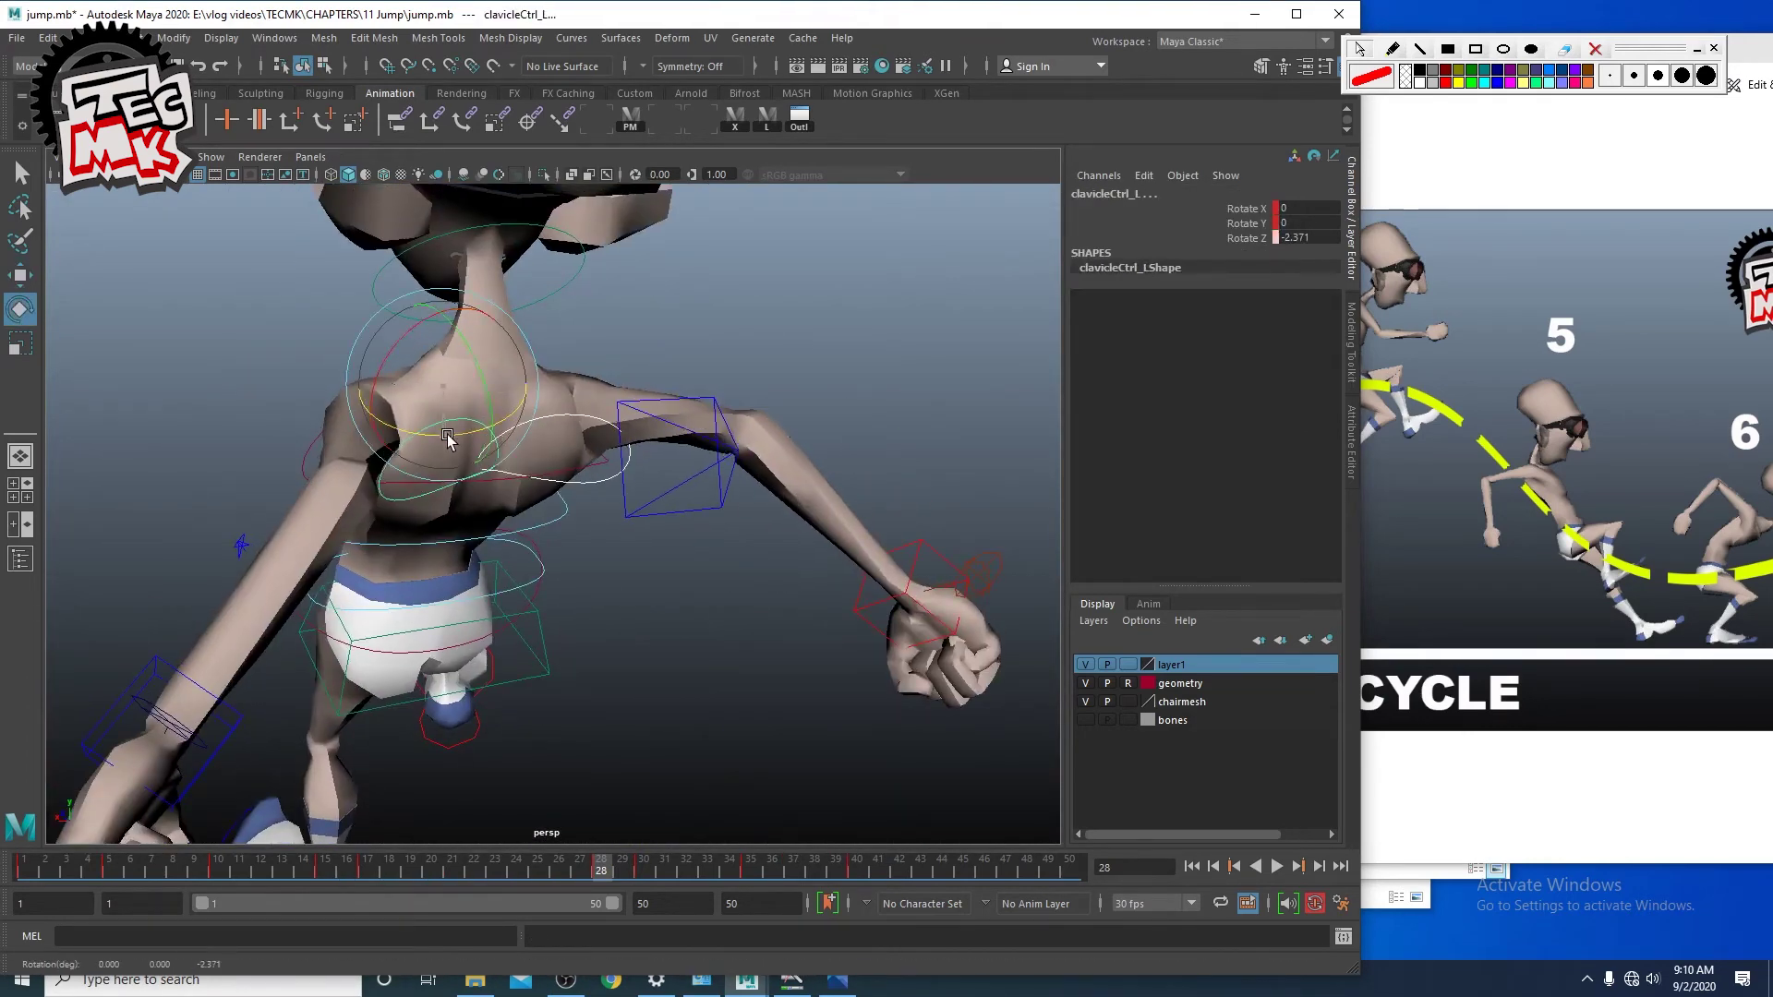
pyautogui.hotkey('ctrl', 'z')
pyautogui.hotkey('ctrl', 'z')
pyautogui.hotkey('ctrl', 'z')
pyautogui.hotkey('ctrl', 'z')
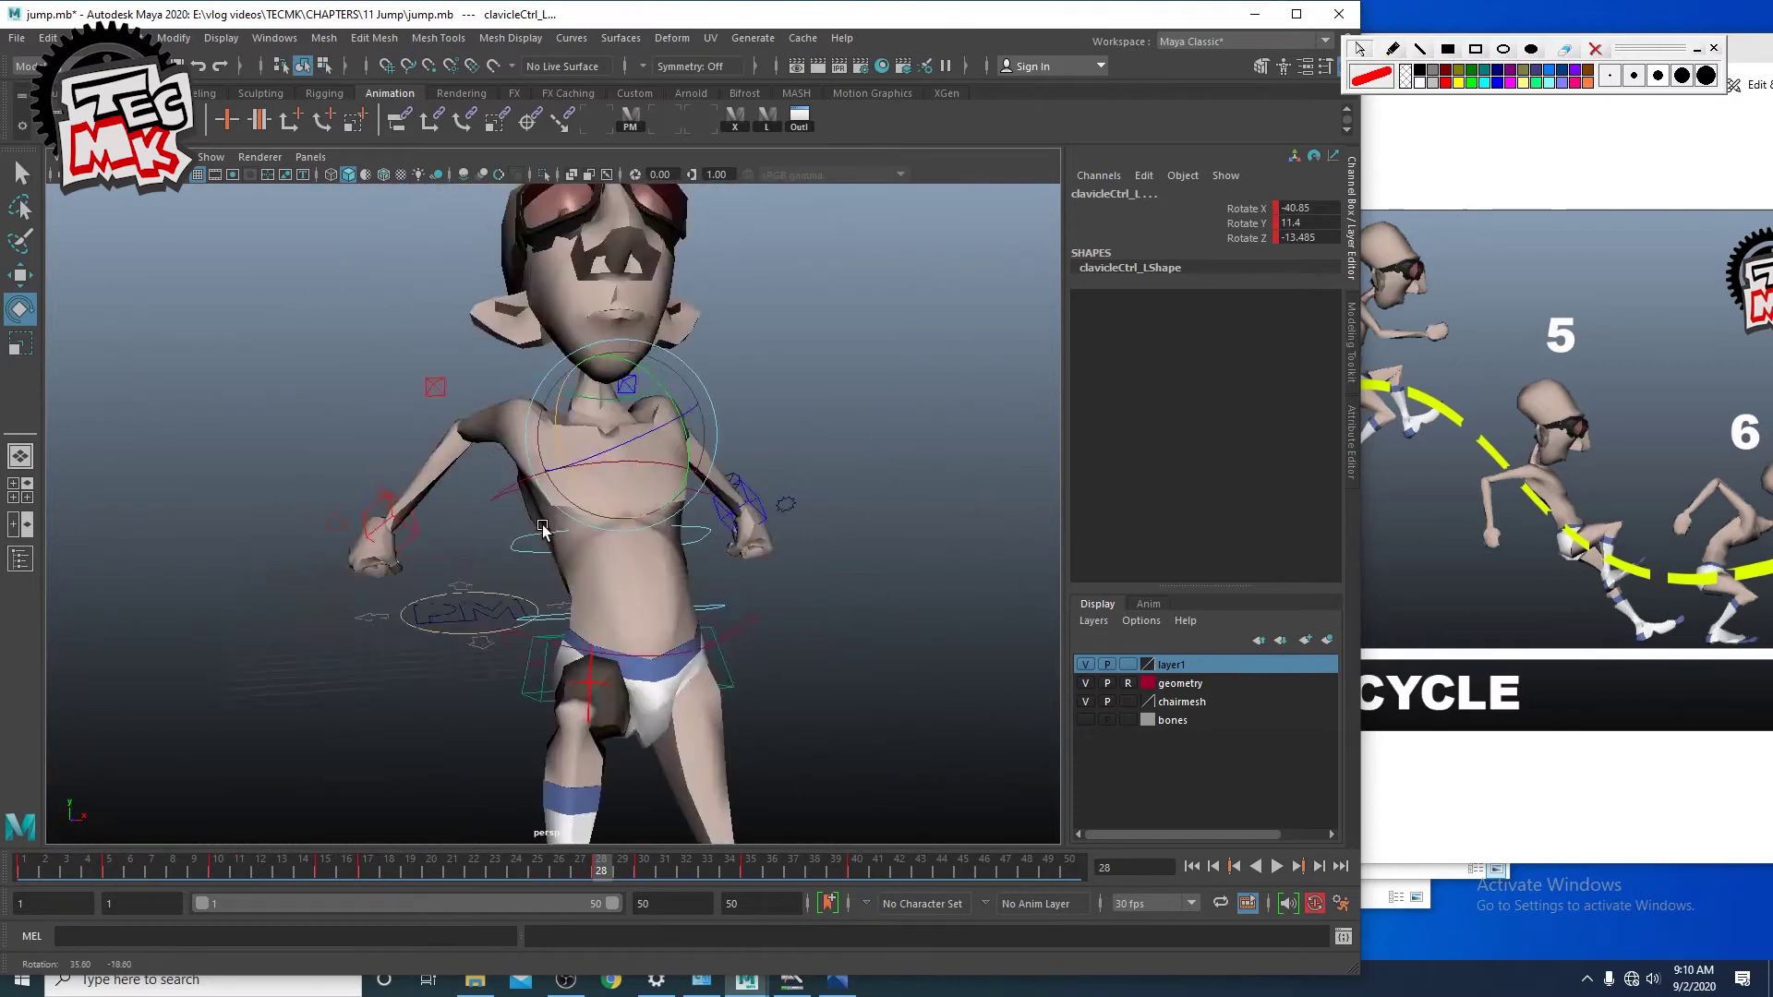
# Step: Preview the motion up to frame 24 and reposition and zoom the jump cycle reference image to compare with pose 4
pyautogui.hotkey('alt', 'v')
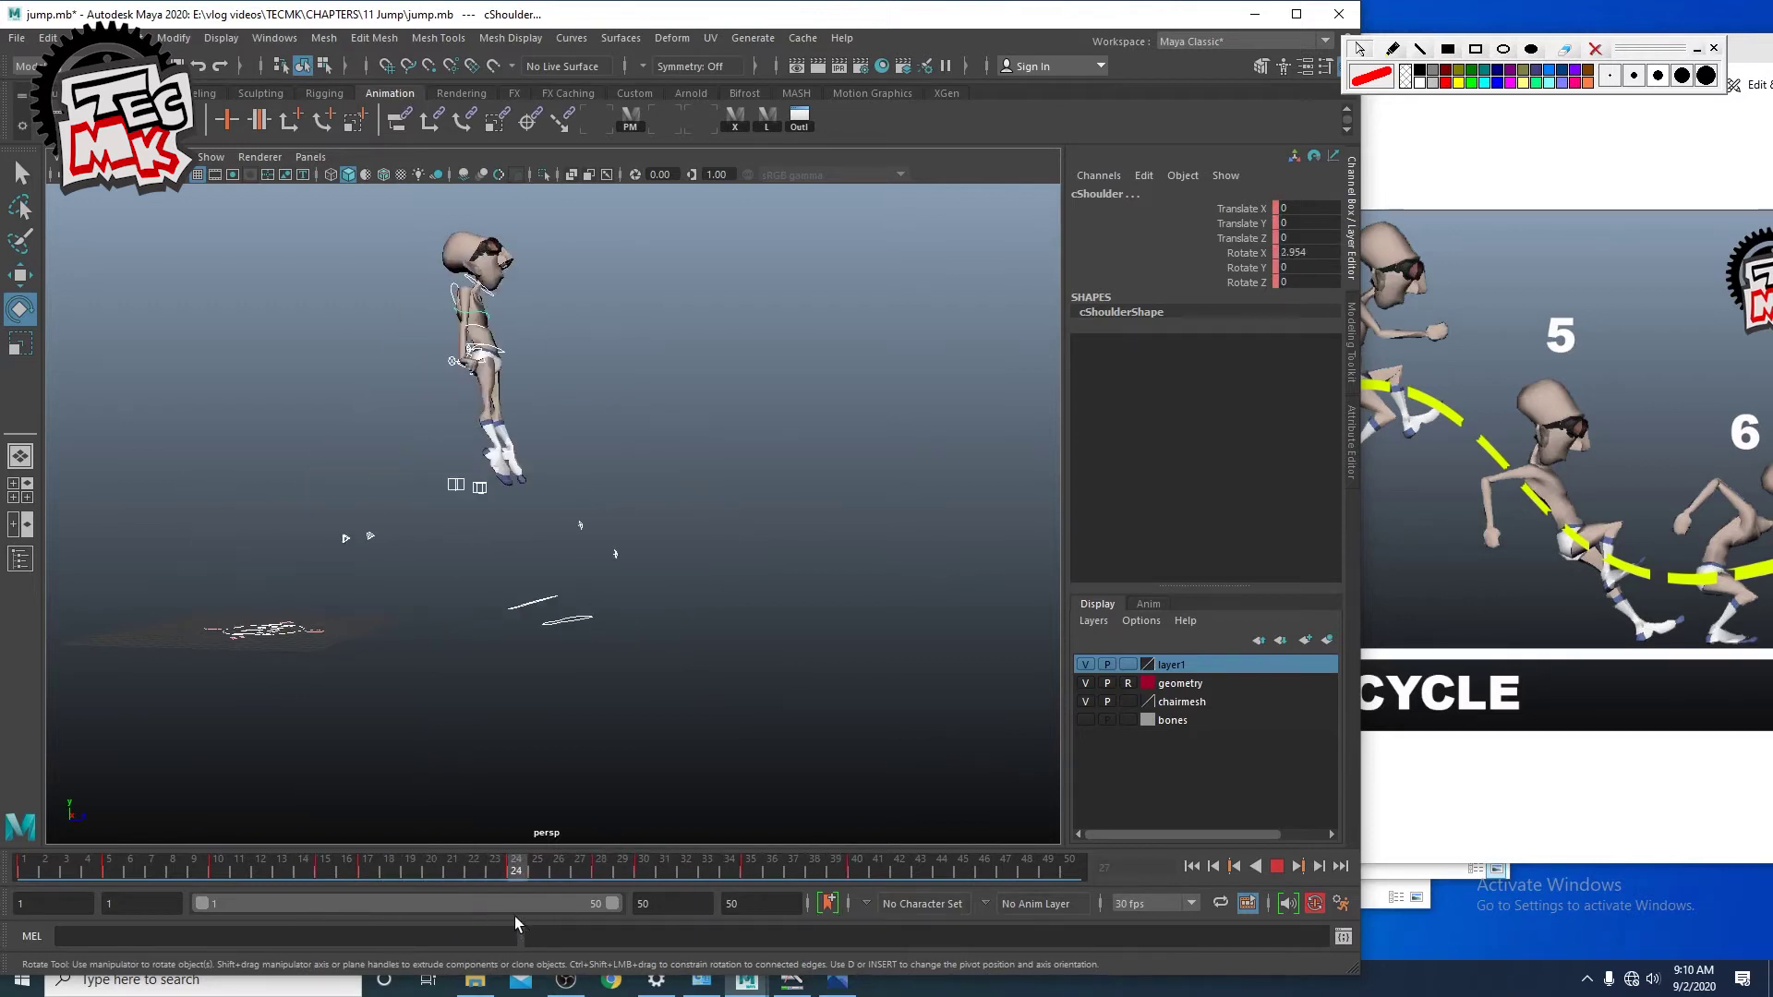
pyautogui.click(1540, 351)
pyautogui.moveTo(1256, 61); pyautogui.dragTo(1181, 103)
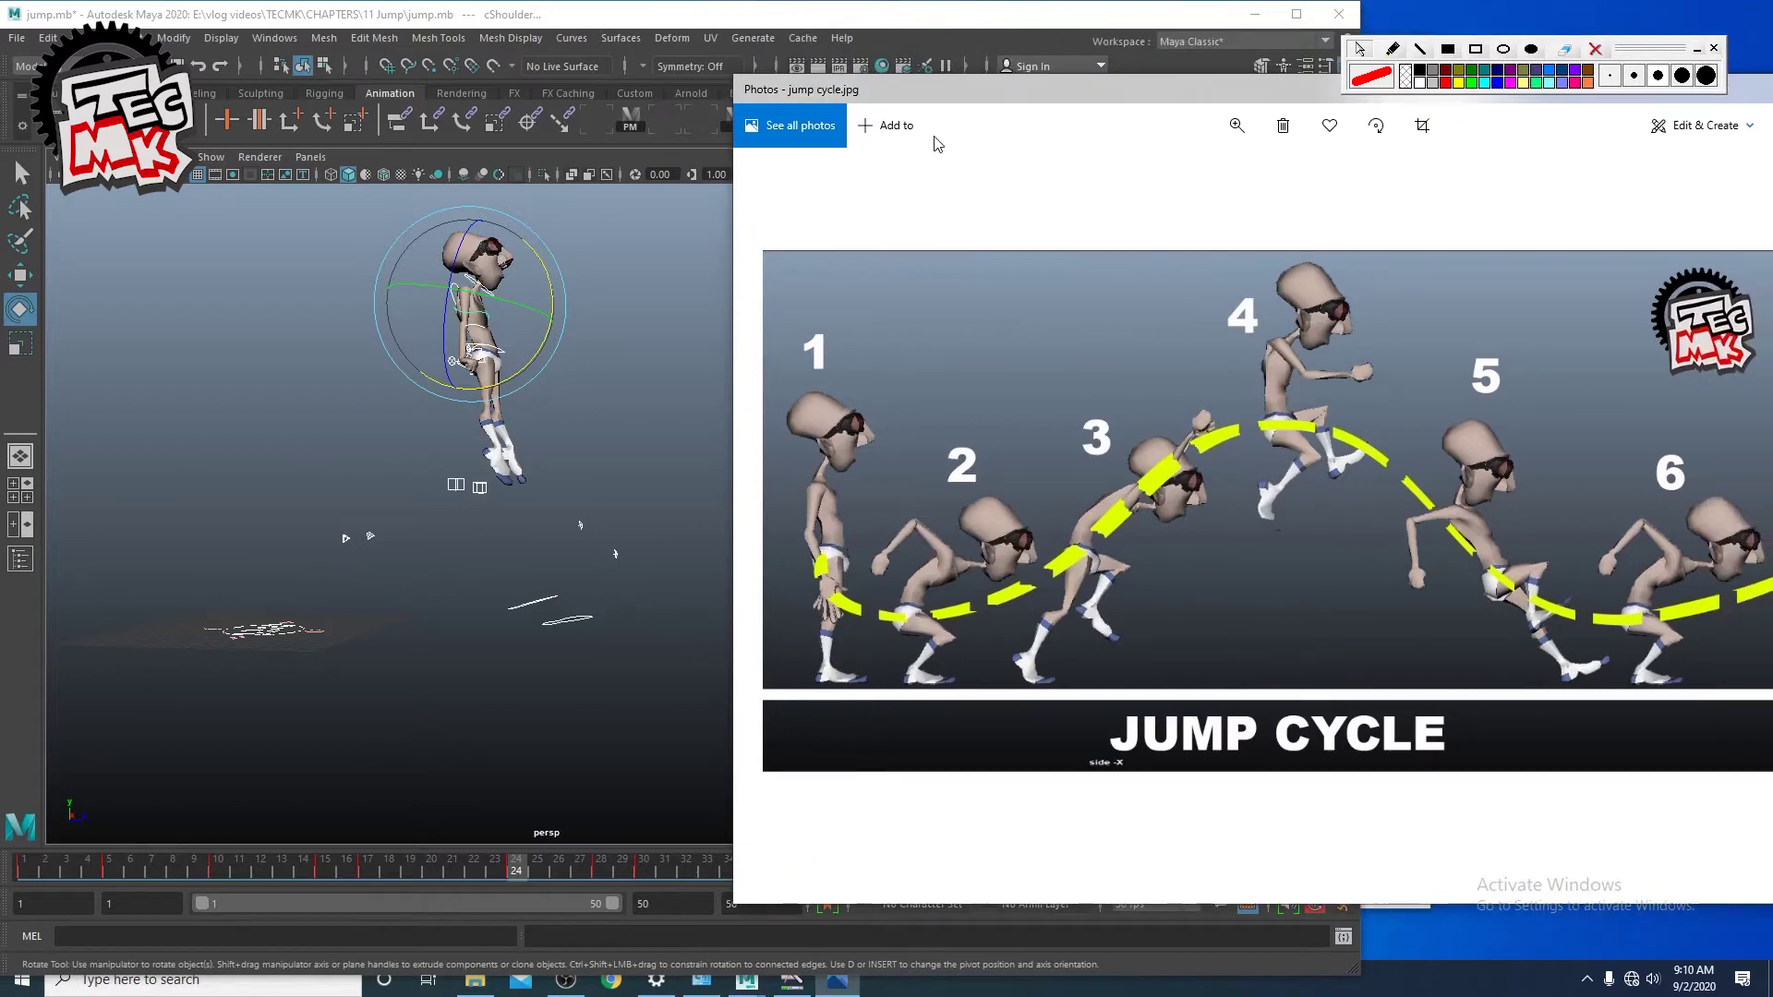
pyautogui.moveTo(1161, 174); pyautogui.dragTo(1164, 177)
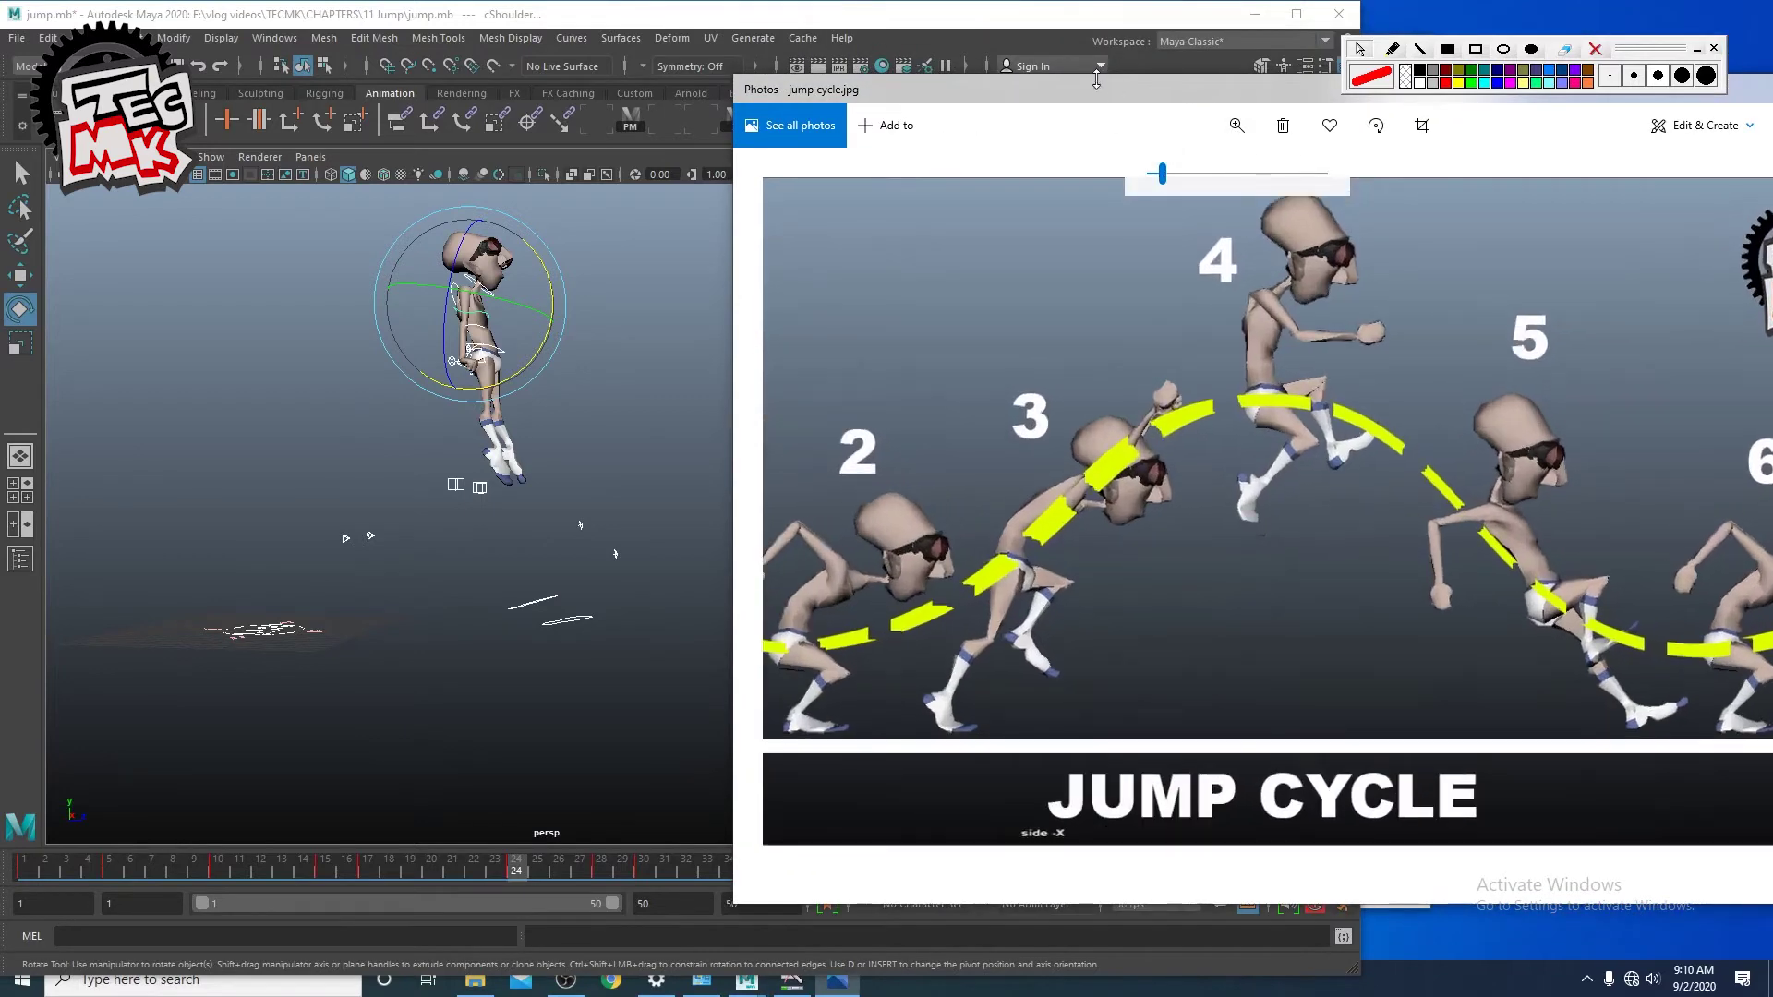
pyautogui.moveTo(1097, 90); pyautogui.dragTo(1382, 105)
pyautogui.click(1178, 30)
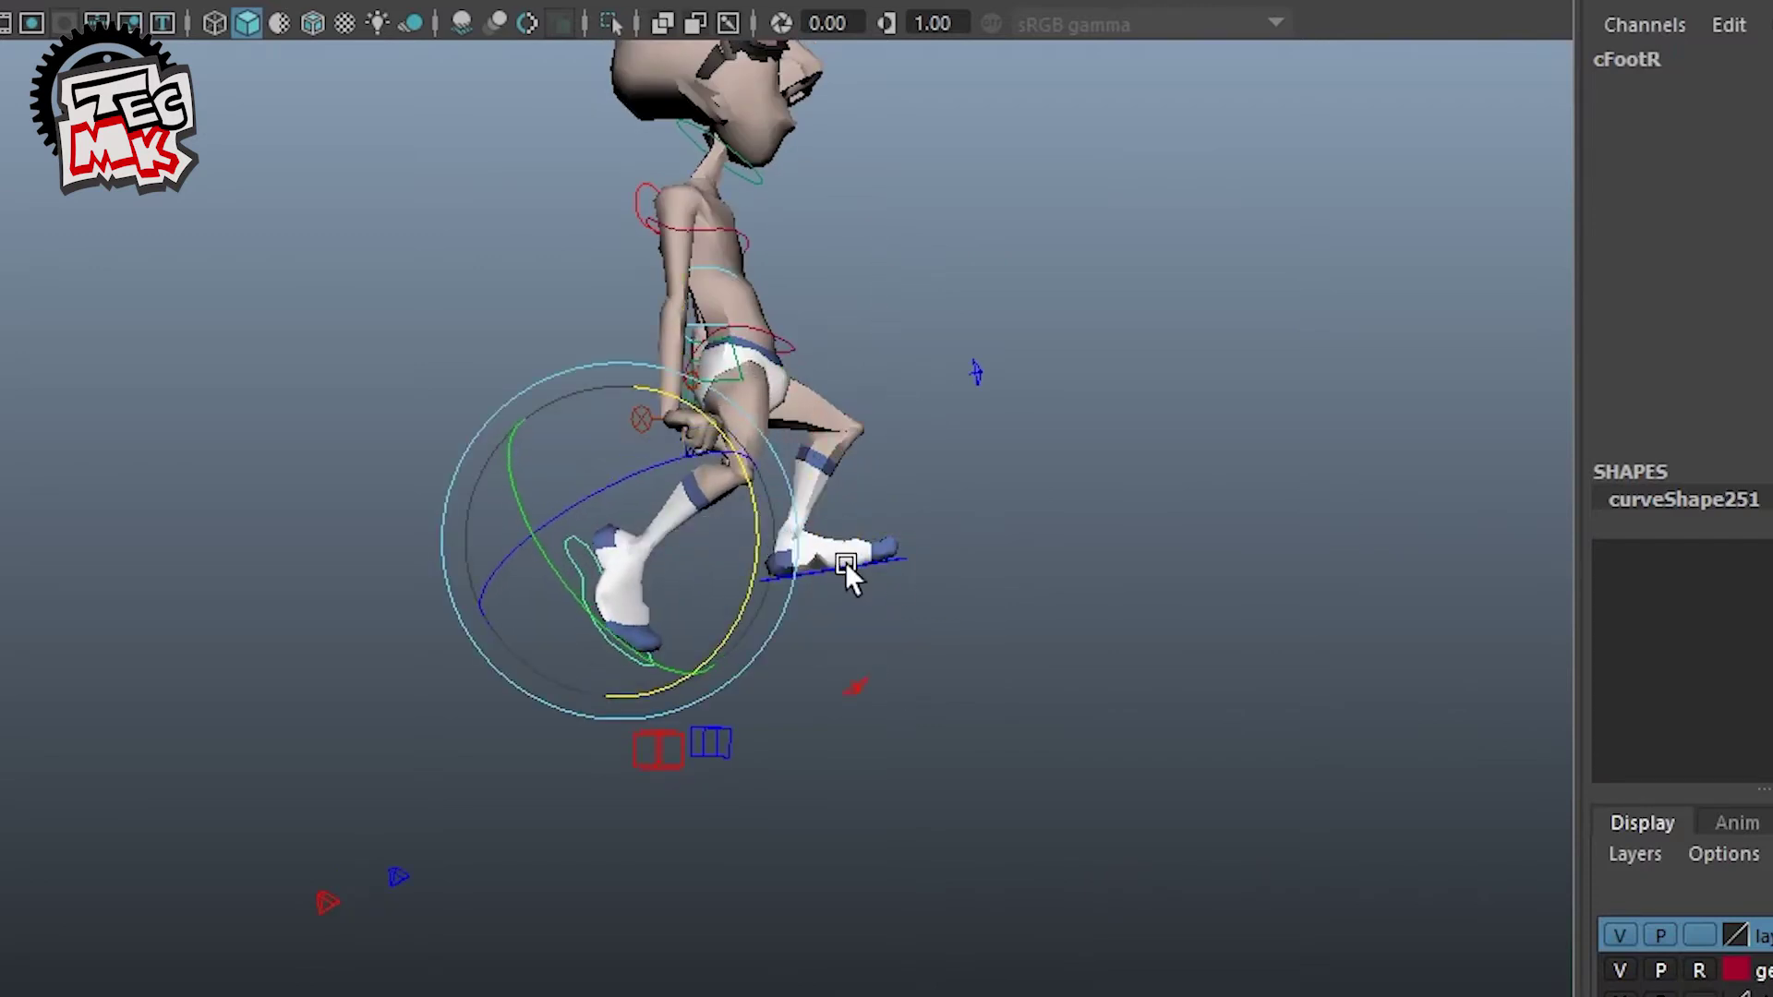
# Step: Move the left foot control forward at frame 24 to widen the mid-air stride
pyautogui.click(845, 562)
pyautogui.press('w')
pyautogui.moveTo(952, 522); pyautogui.dragTo(1000, 512)
pyautogui.click(584, 591)
pyautogui.scroll(5, 591, 591)
pyautogui.keyDown('alt'); pyautogui.moveTo(766, 739); pyautogui.dragTo(374, 947); pyautogui.keyUp('alt')
pyautogui.scroll(-4, 374, 946)
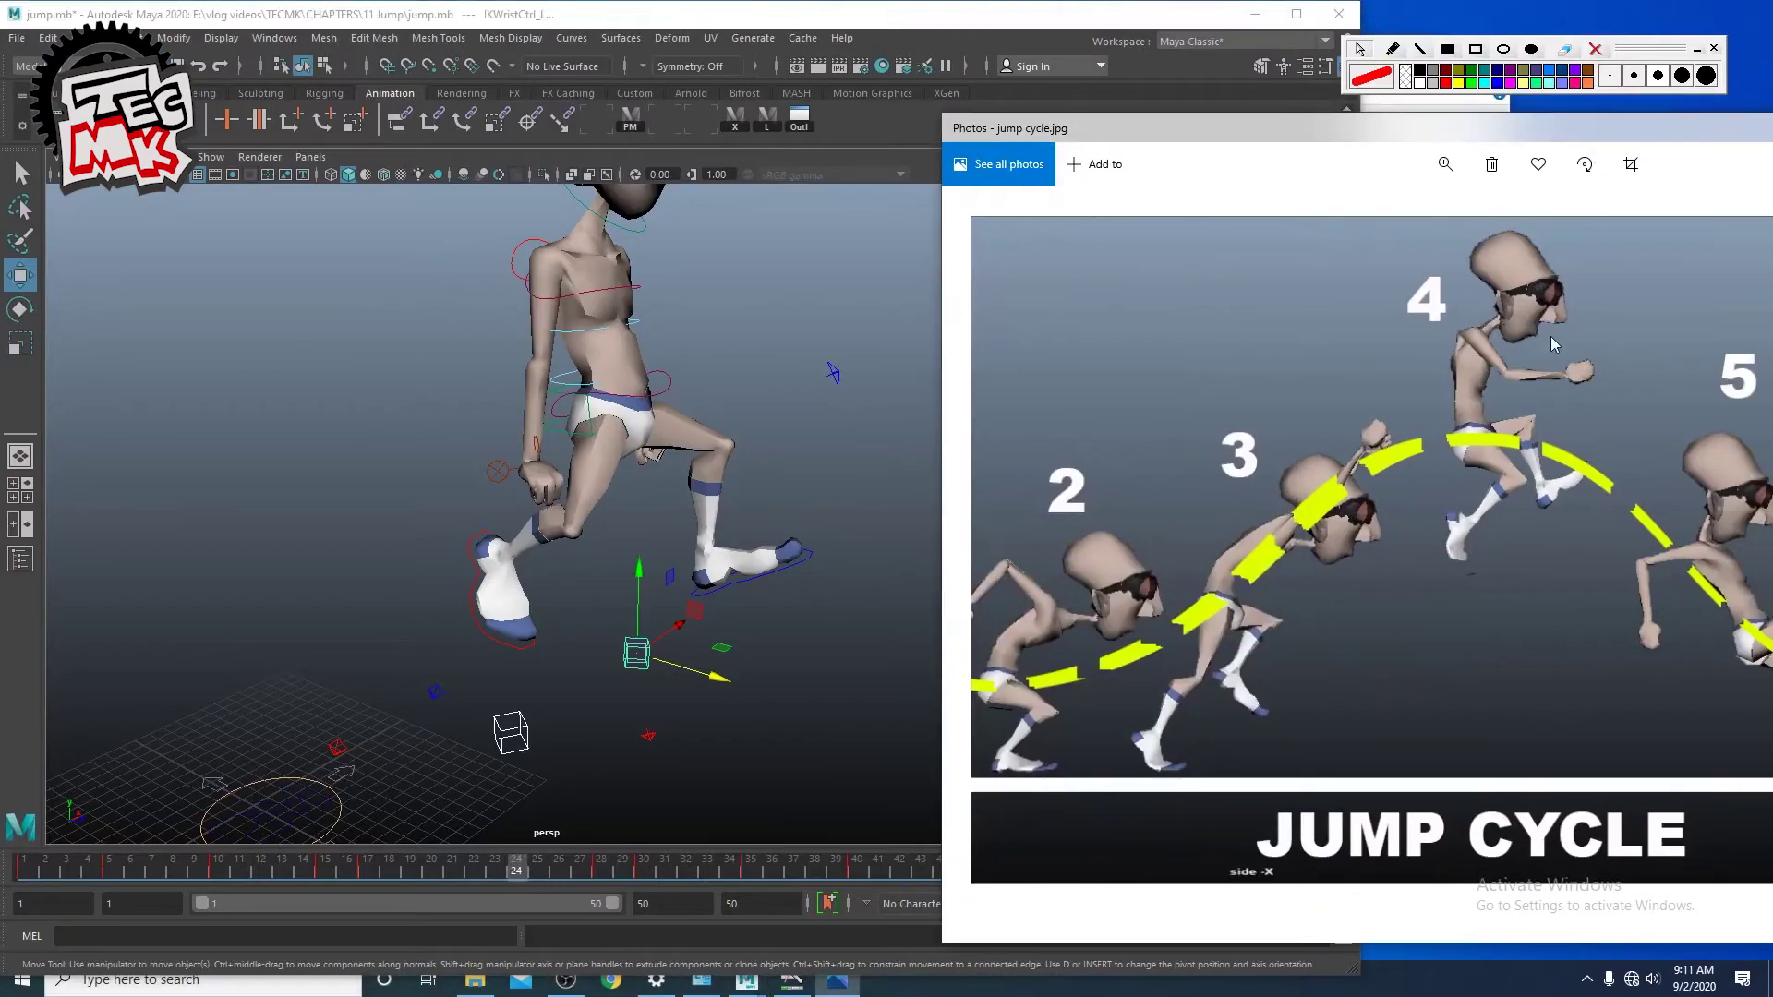
# Step: Raise the selected wrist controls at frame 24 to bring the hands up toward pose 4
pyautogui.scroll(-4, 826, 449)
pyautogui.keyDown('alt'); pyautogui.moveTo(792, 514); pyautogui.dragTo(885, 587, button='middle'); pyautogui.keyUp('alt')
pyautogui.moveTo(698, 583); pyautogui.dragTo(694, 487)
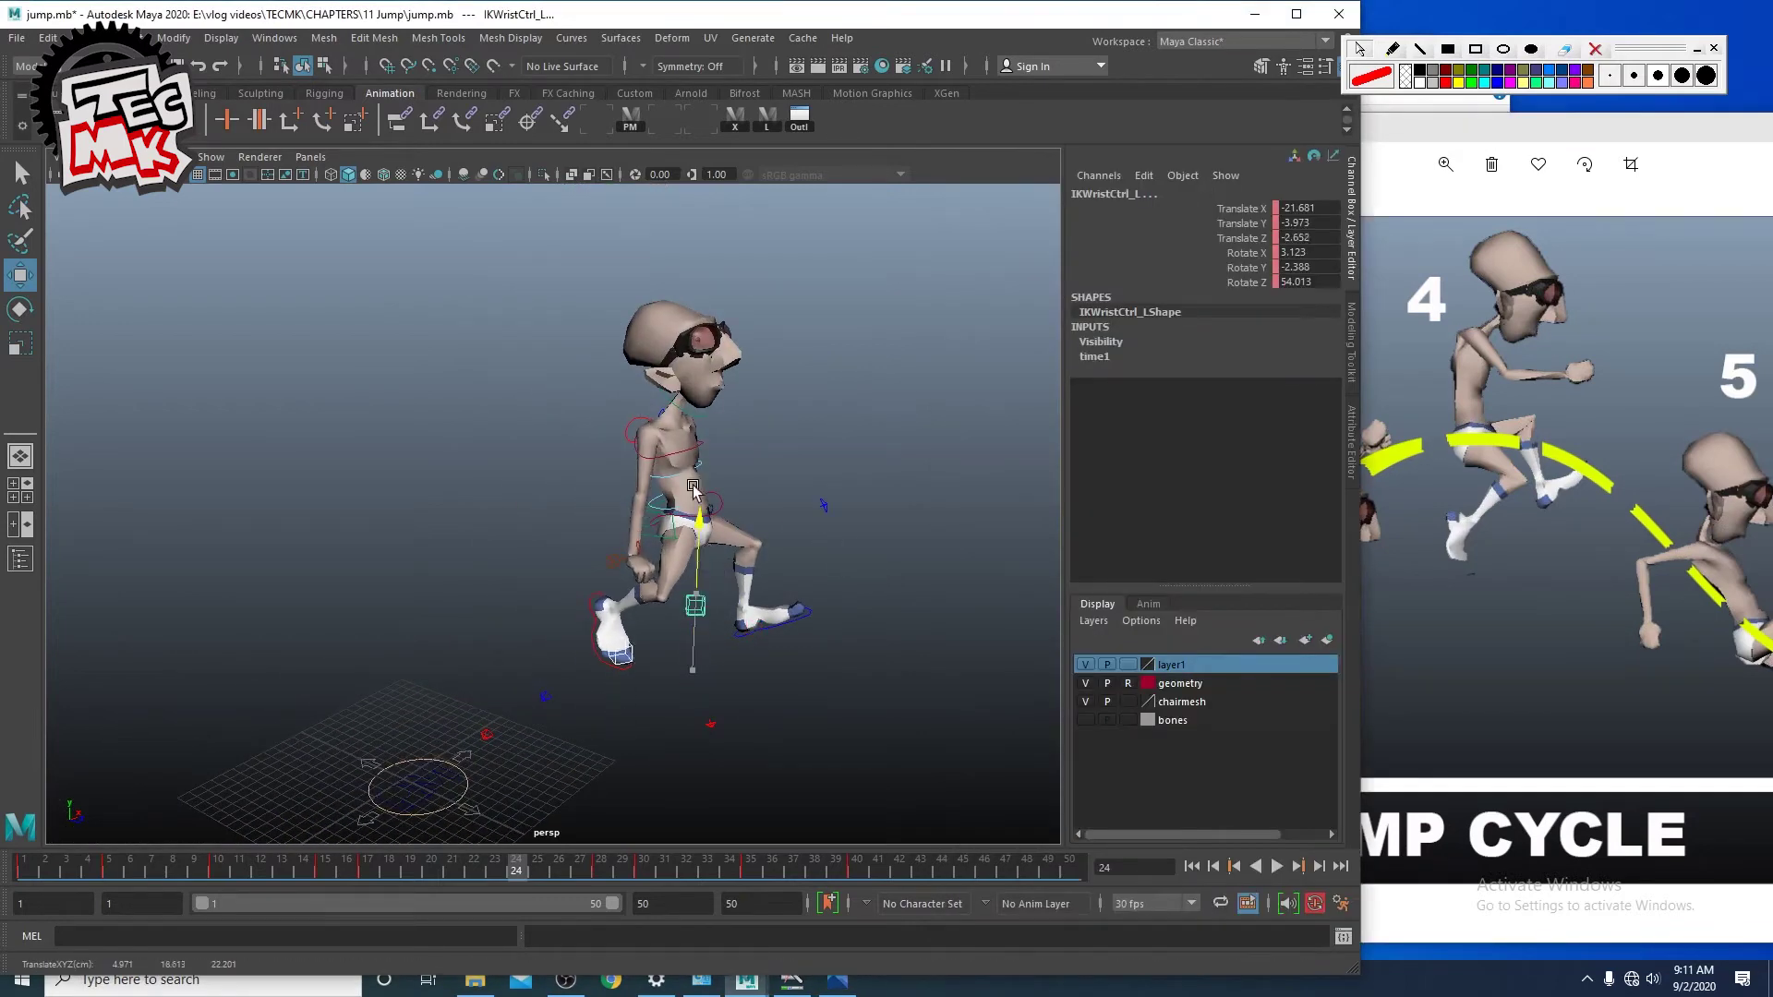
pyautogui.keyDown('alt'); pyautogui.moveTo(688, 393); pyautogui.dragTo(665, 489); pyautogui.keyUp('alt')
pyautogui.scroll(5, 774, 478)
# Step: Move the left wrist control at frame 24 to reposition the hand and rotate the wrist
pyautogui.click(780, 503)
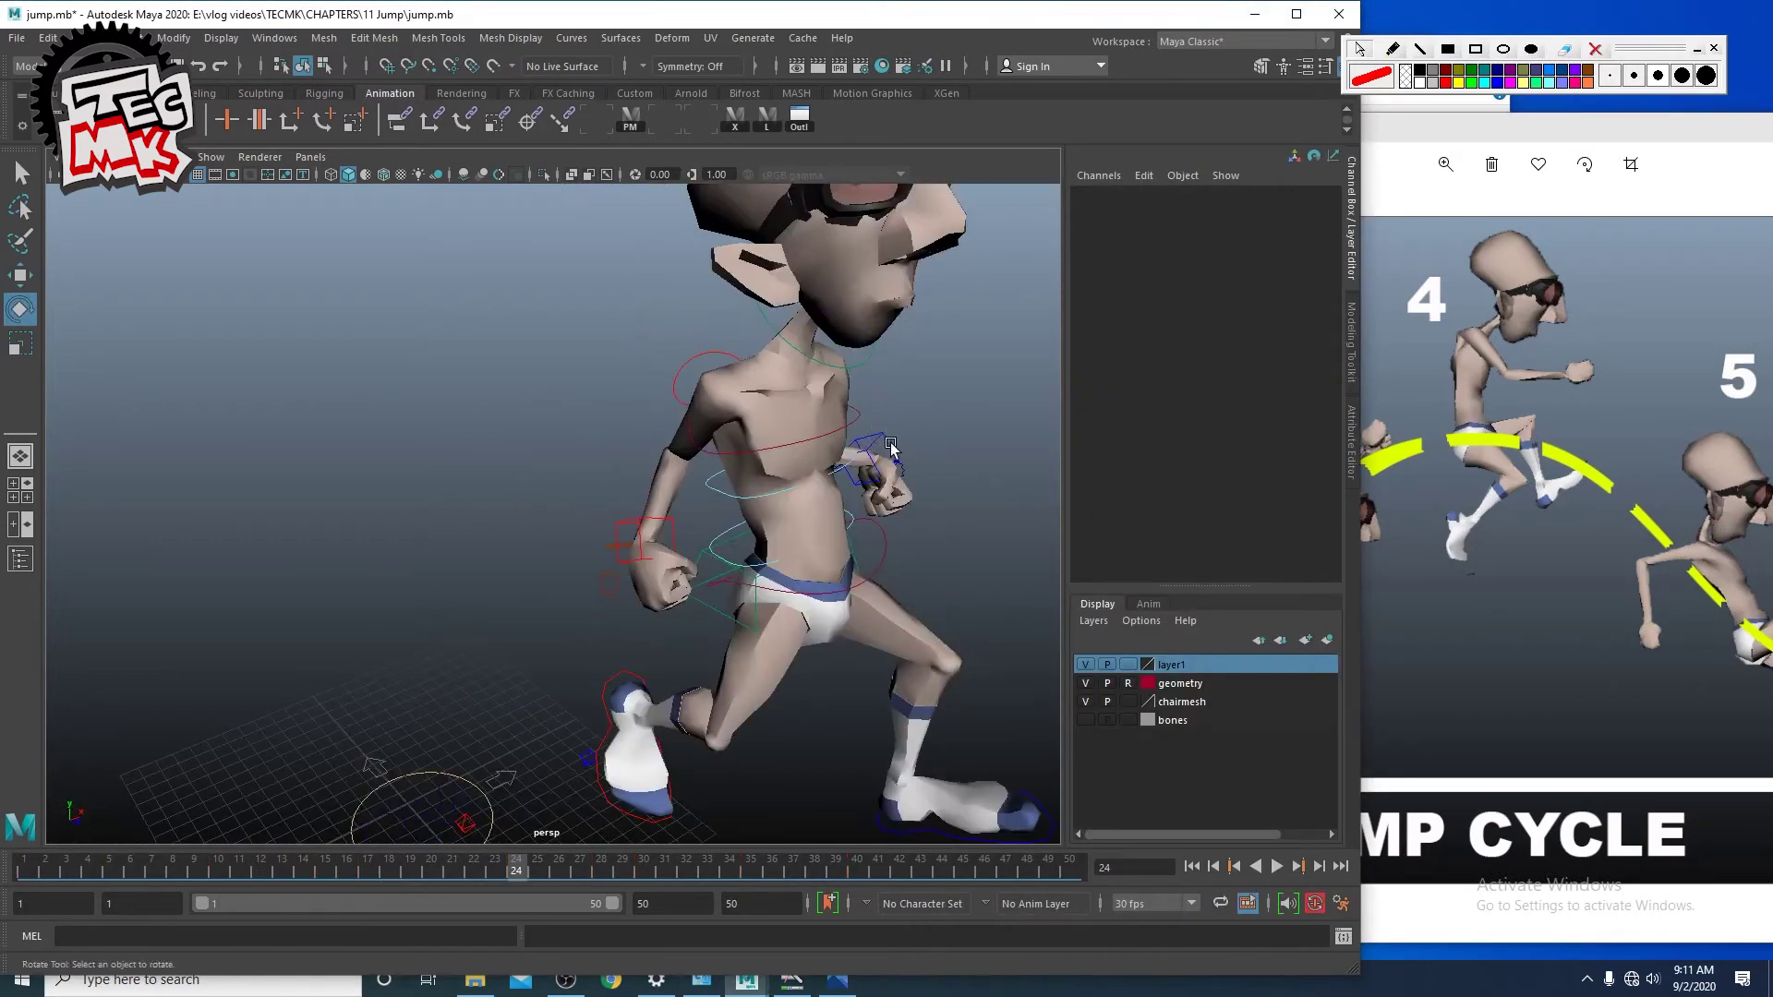
pyautogui.click(873, 476)
pyautogui.moveTo(909, 485); pyautogui.dragTo(1007, 504)
pyautogui.press('e')
pyautogui.moveTo(1000, 438); pyautogui.dragTo(914, 427)
# Step: Reposition and rotate the right wrist control at frame 24 so the right arm bends beside the body
pyautogui.click(646, 540)
pyautogui.press('w')
pyautogui.keyDown('alt'); pyautogui.moveTo(651, 517); pyautogui.dragTo(590, 480); pyautogui.keyUp('alt')
pyautogui.click(610, 397)
pyautogui.moveTo(541, 392); pyautogui.dragTo(602, 453)
pyautogui.press('e')
pyautogui.keyDown('alt'); pyautogui.moveTo(831, 499); pyautogui.dragTo(628, 425); pyautogui.keyUp('alt')
pyautogui.click(554, 466)
pyautogui.press('w')
pyautogui.press('e')
pyautogui.keyDown('alt'); pyautogui.moveTo(733, 492); pyautogui.dragTo(957, 541); pyautogui.keyUp('alt')
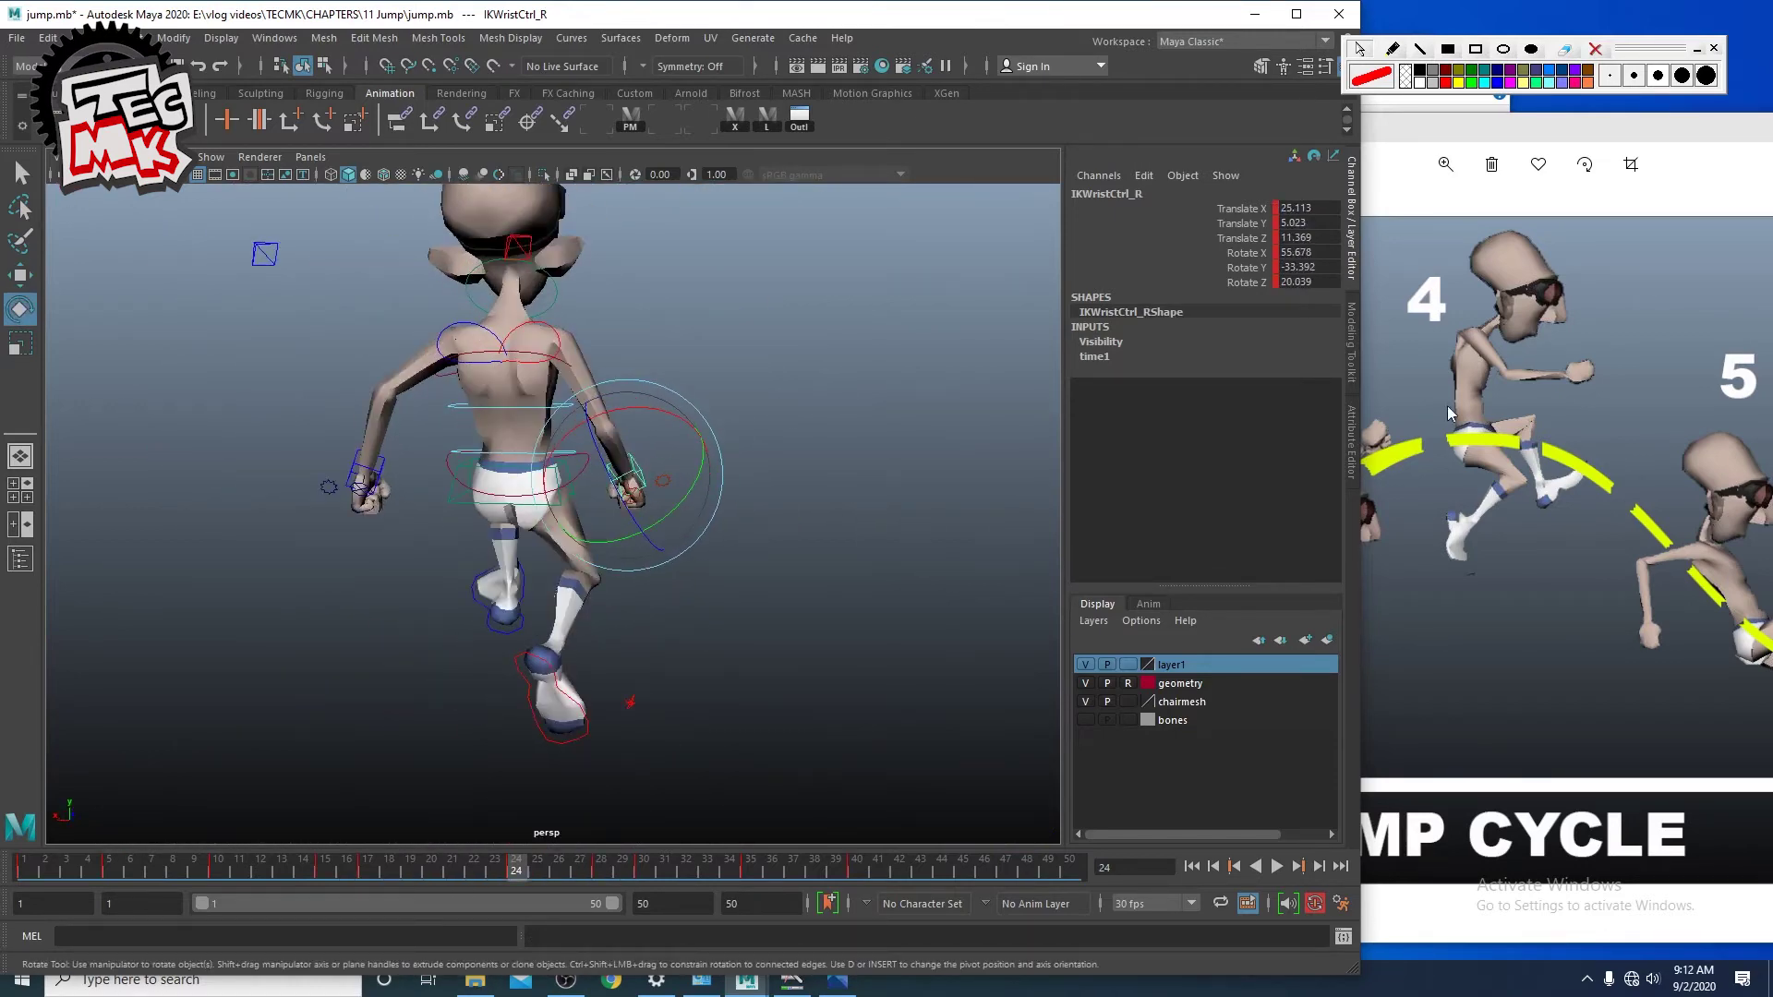
# Step: Compare the stride with pose 4 on the reference and lift the right foot control slightly at frame 24
pyautogui.click(1537, 374)
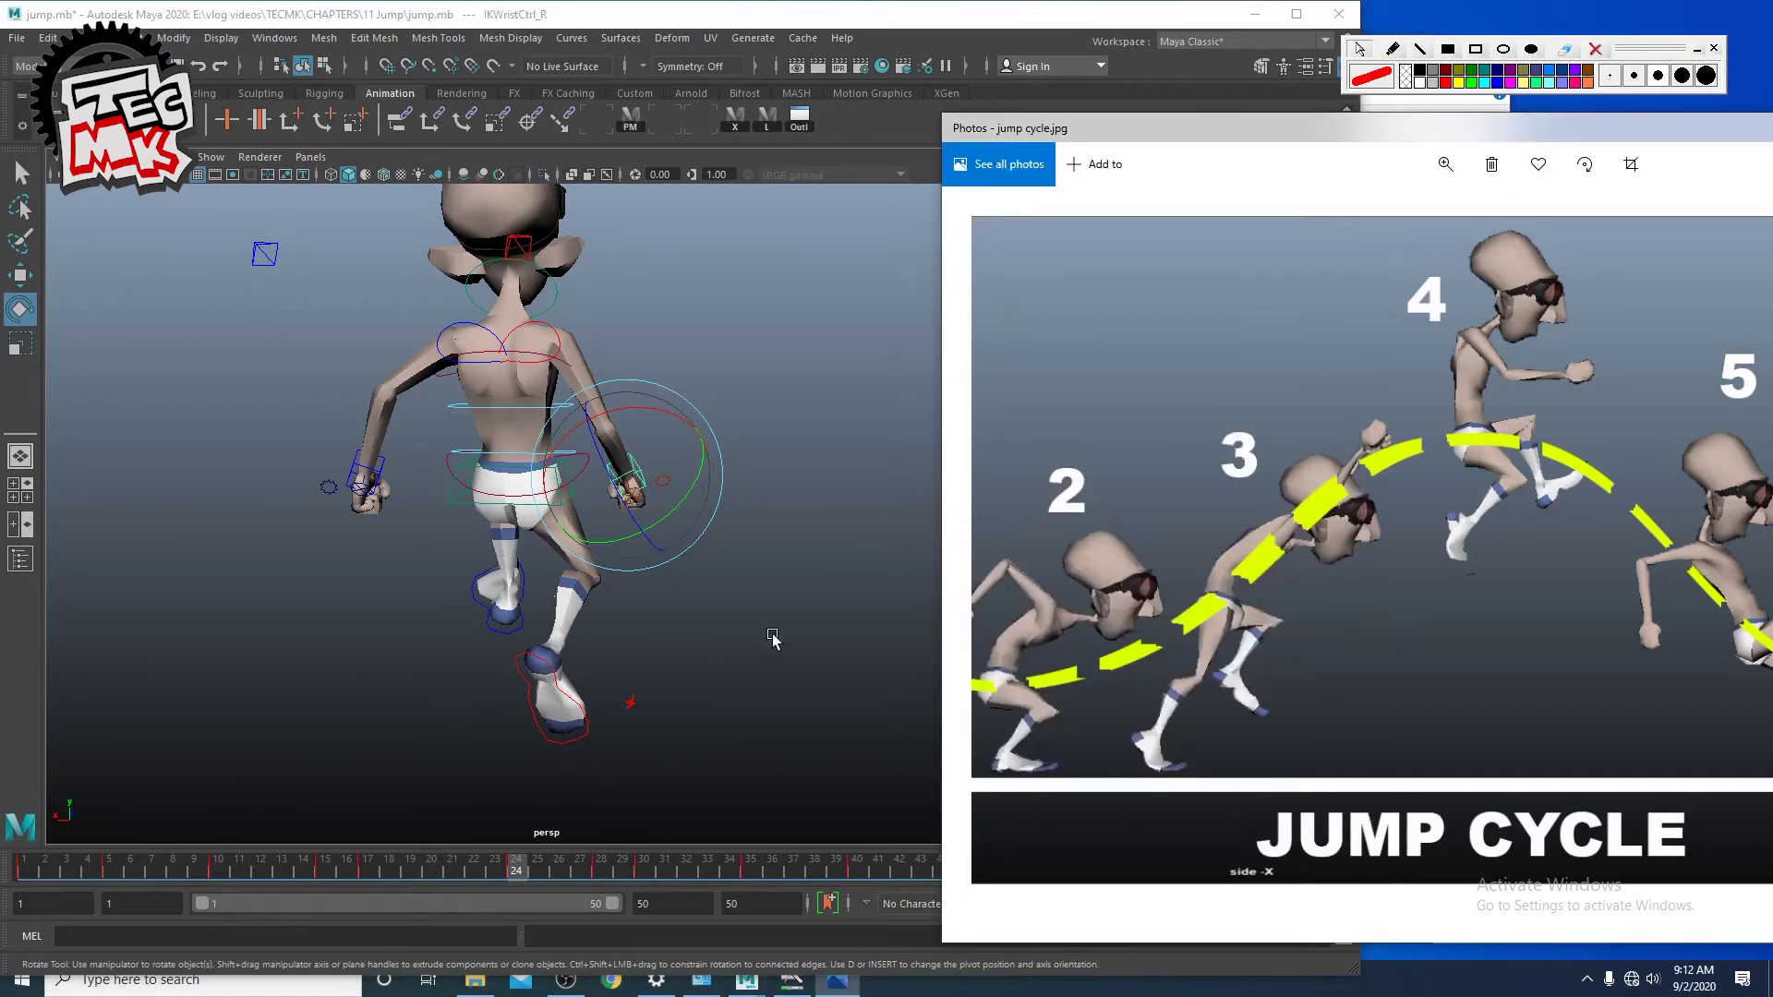
pyautogui.keyDown('alt'); pyautogui.moveTo(773, 637); pyautogui.dragTo(717, 630); pyautogui.keyUp('alt')
pyautogui.click(1561, 323)
pyautogui.click(442, 707)
pyautogui.press('w')
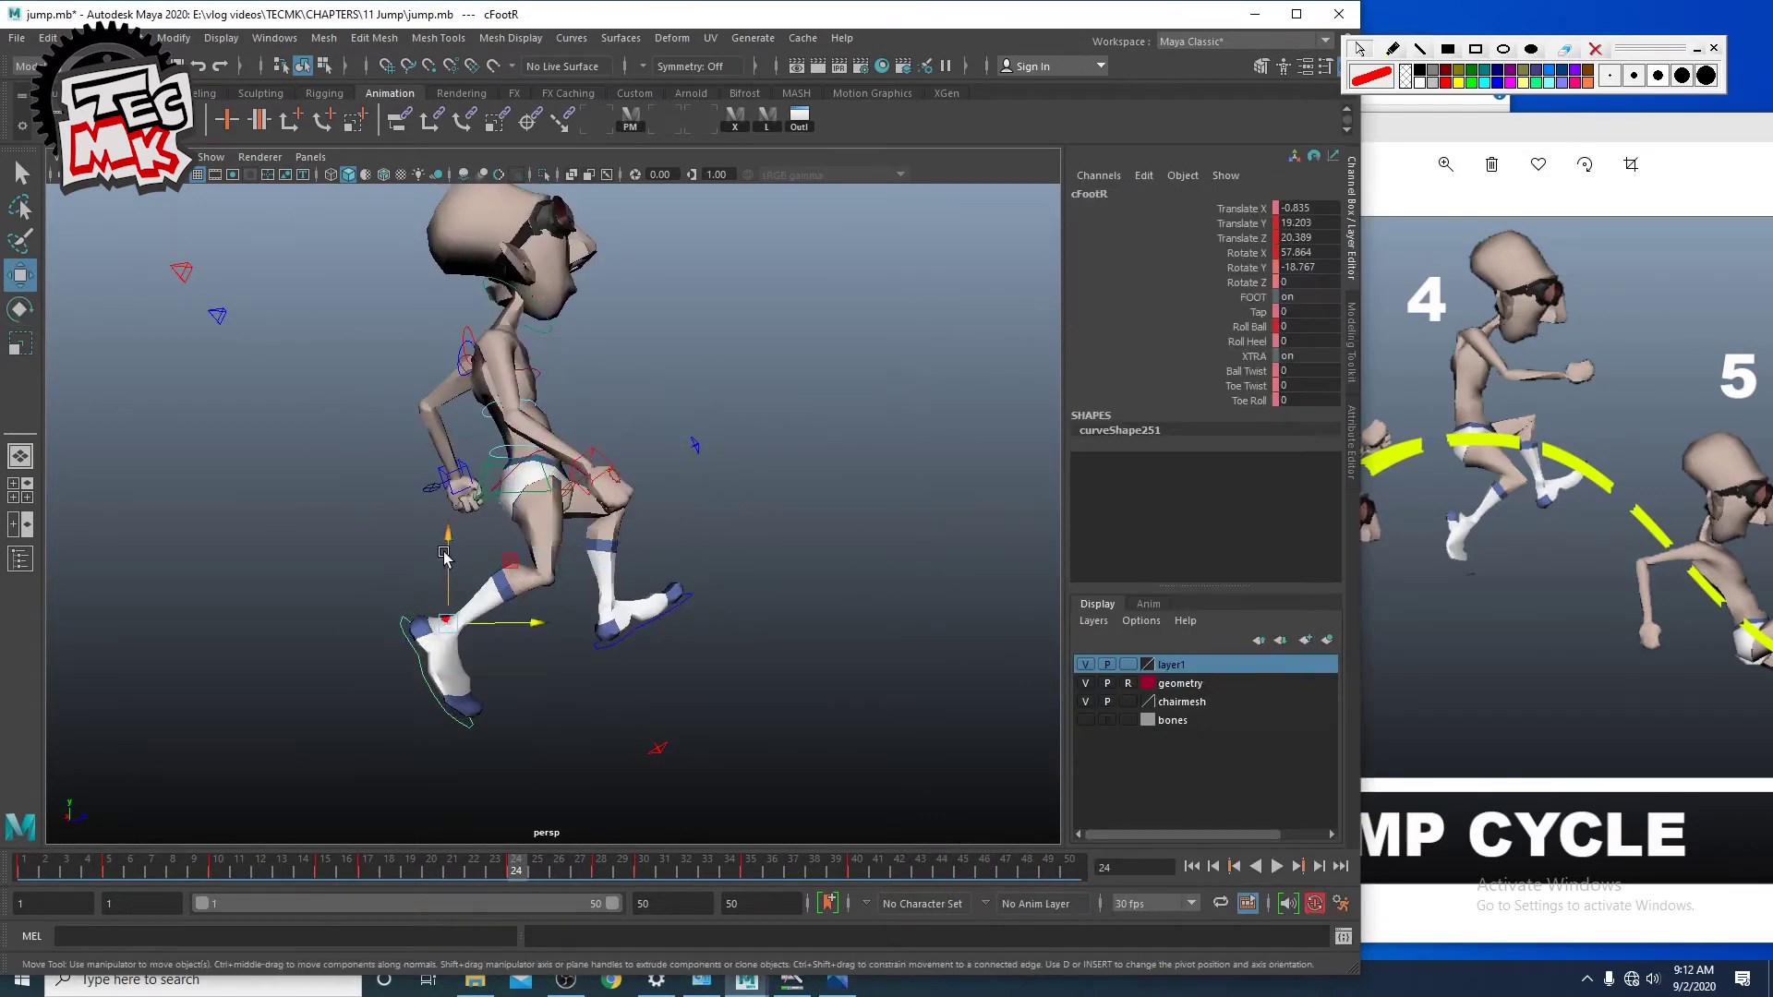
pyautogui.moveTo(444, 554); pyautogui.dragTo(447, 530)
pyautogui.moveTo(524, 610); pyautogui.dragTo(514, 585)
pyautogui.press('e')
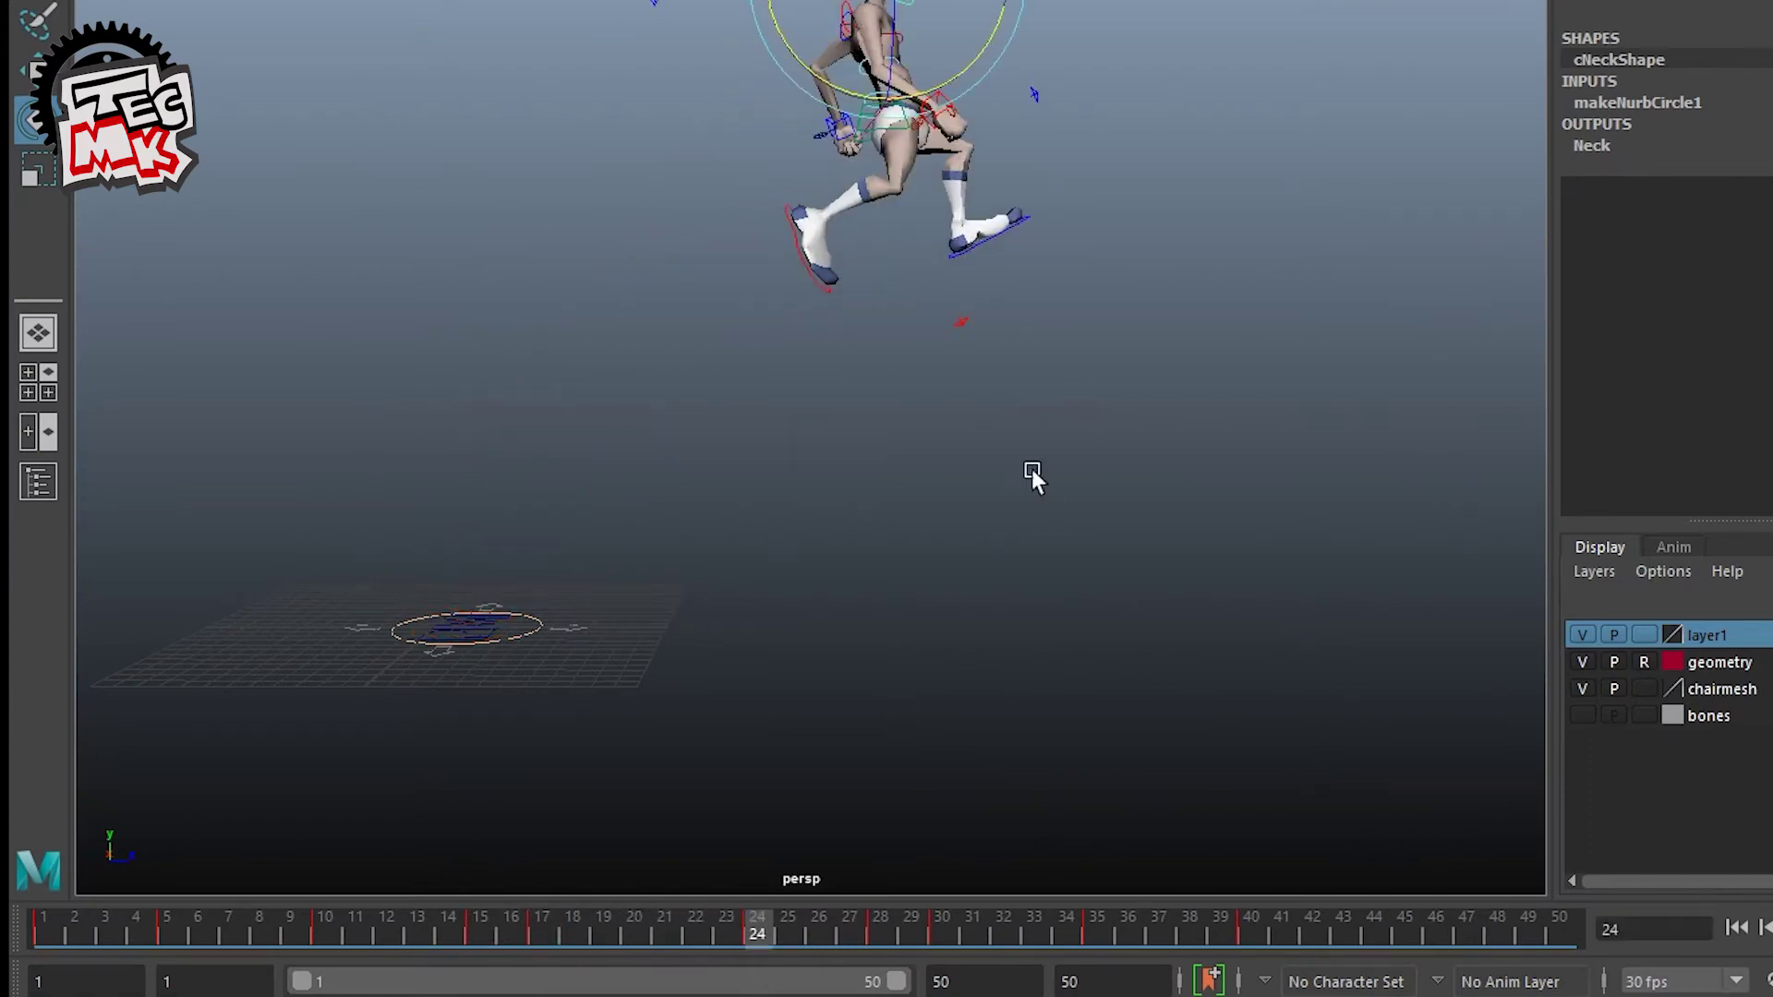
# Step: Adjust the neck control's rotation at frame 24 and check the head from several angles
pyautogui.keyDown('alt'); pyautogui.moveTo(1032, 469); pyautogui.dragTo(885, 619); pyautogui.keyUp('alt')
pyautogui.scroll(6, 891, 599)
pyautogui.keyDown('alt'); pyautogui.moveTo(890, 599); pyautogui.dragTo(1016, 447, button='middle'); pyautogui.keyUp('alt')
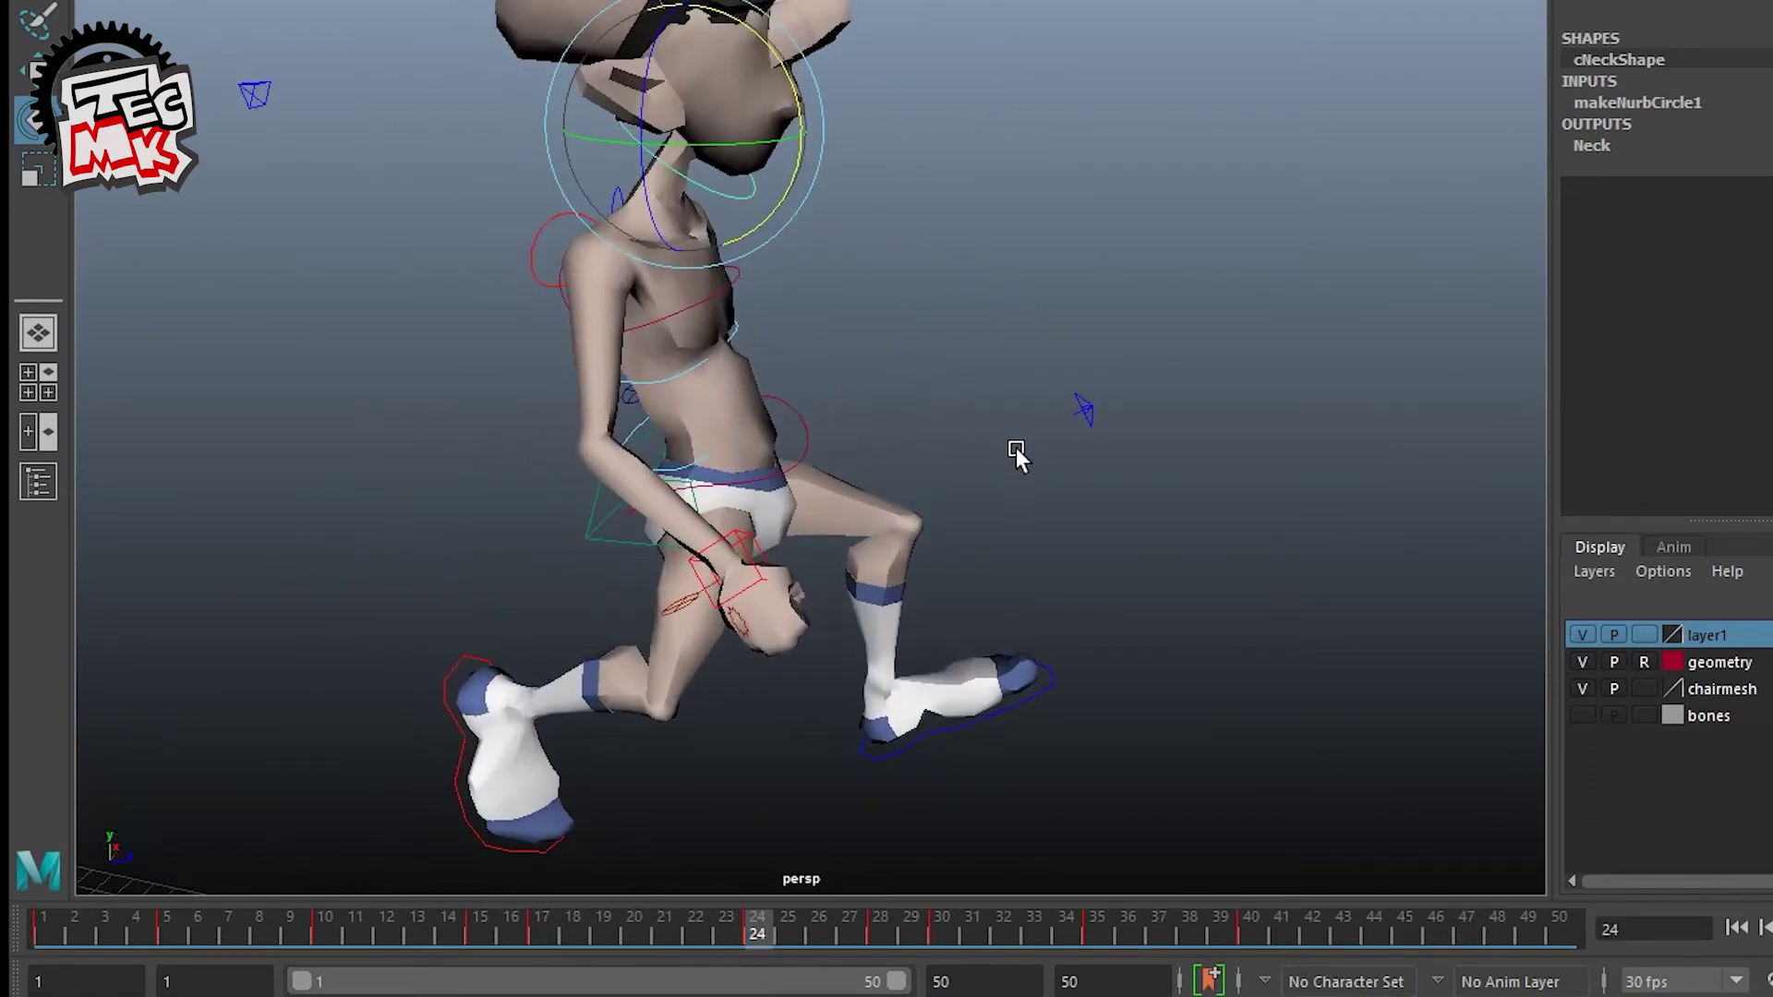
pyautogui.keyDown('alt'); pyautogui.moveTo(1016, 447); pyautogui.dragTo(927, 425); pyautogui.keyUp('alt')
pyautogui.keyDown('alt'); pyautogui.moveTo(868, 297); pyautogui.dragTo(988, 312); pyautogui.keyUp('alt')
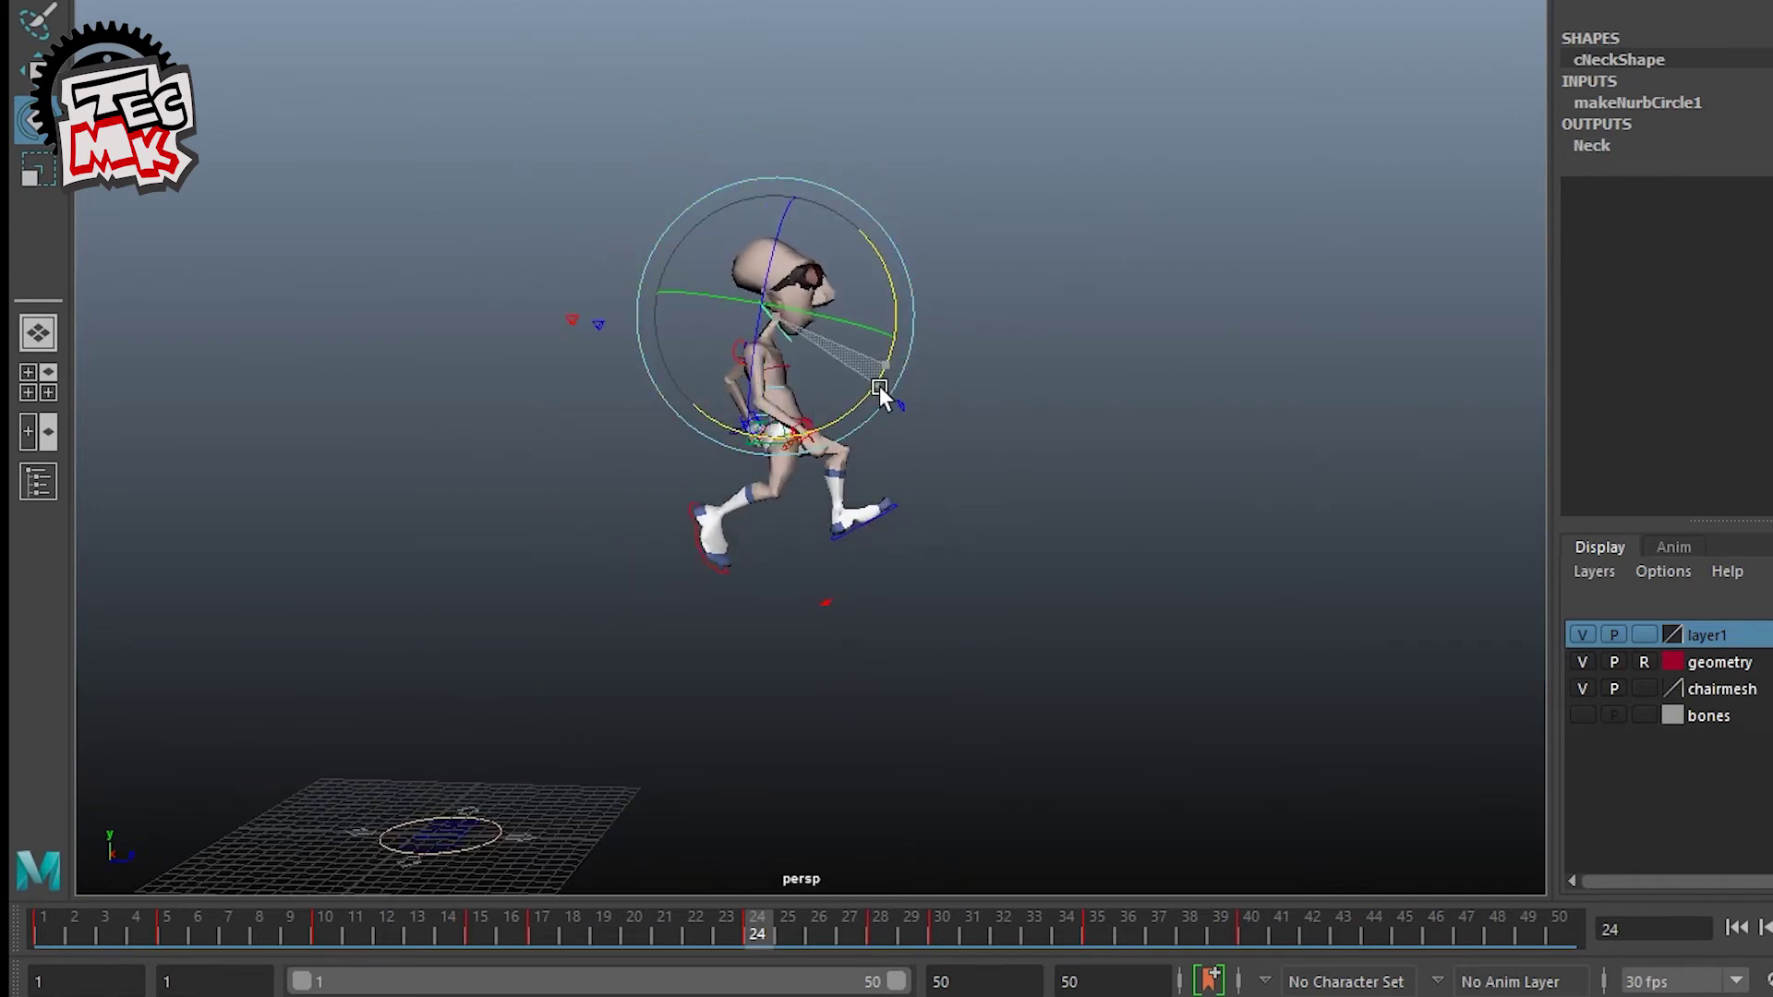
pyautogui.keyDown('alt'); pyautogui.moveTo(863, 412); pyautogui.dragTo(1025, 539); pyautogui.keyUp('alt')
pyautogui.scroll(5, 1052, 452)
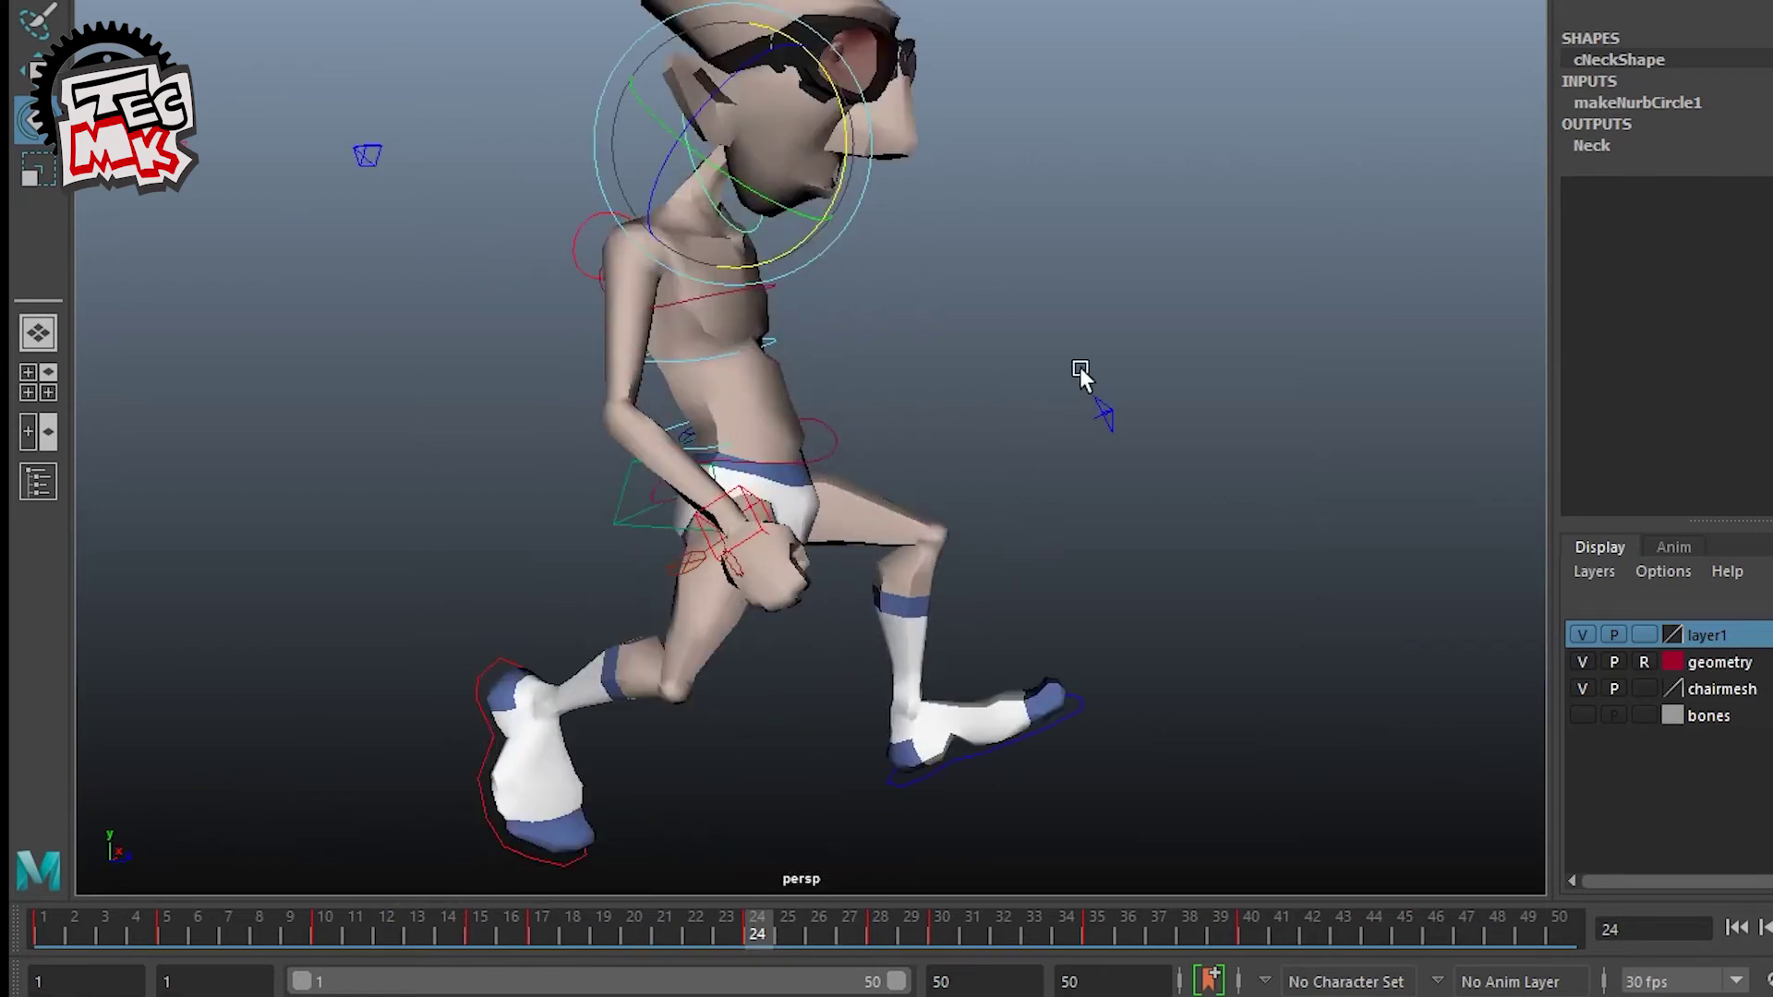
# Step: Select the shoulder control and rotate the upper body slightly forward at frame 24
pyautogui.click(1078, 367)
pyautogui.click(766, 287)
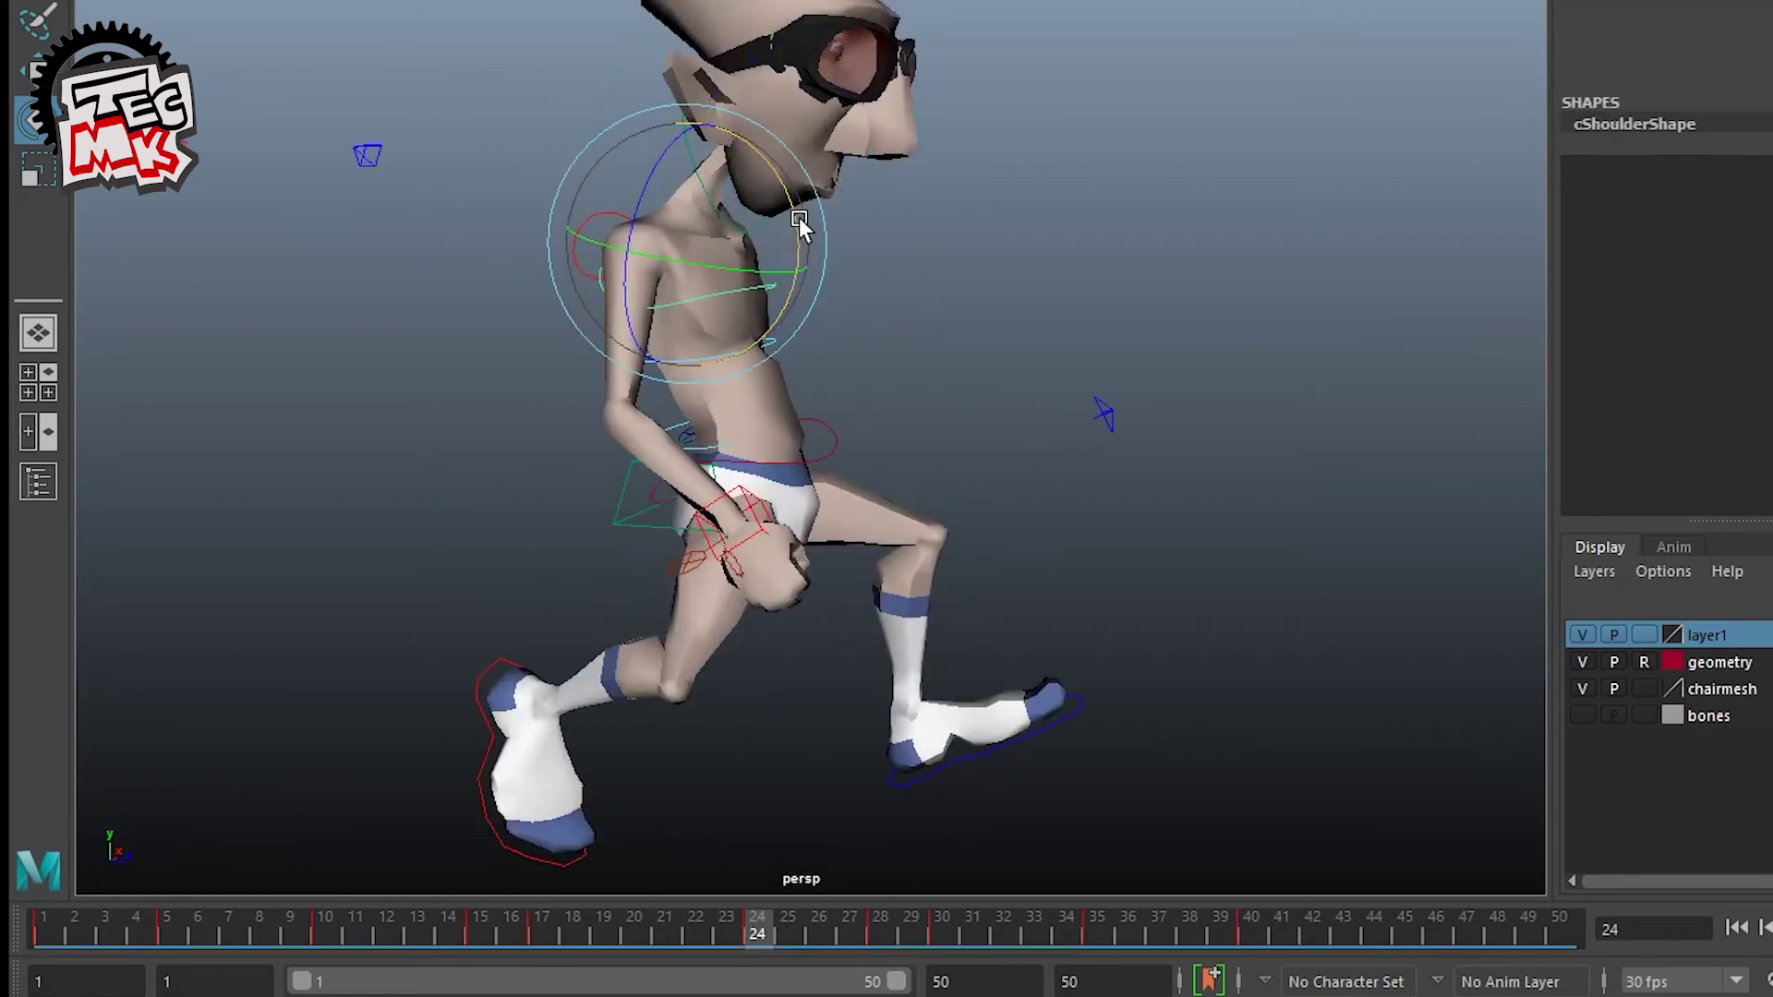
pyautogui.moveTo(800, 218); pyautogui.dragTo(800, 238)
pyautogui.scroll(-3, 914, 351)
pyautogui.keyDown('alt'); pyautogui.moveTo(923, 370); pyautogui.dragTo(918, 557); pyautogui.keyUp('alt')
pyautogui.scroll(-5, 1045, 441)
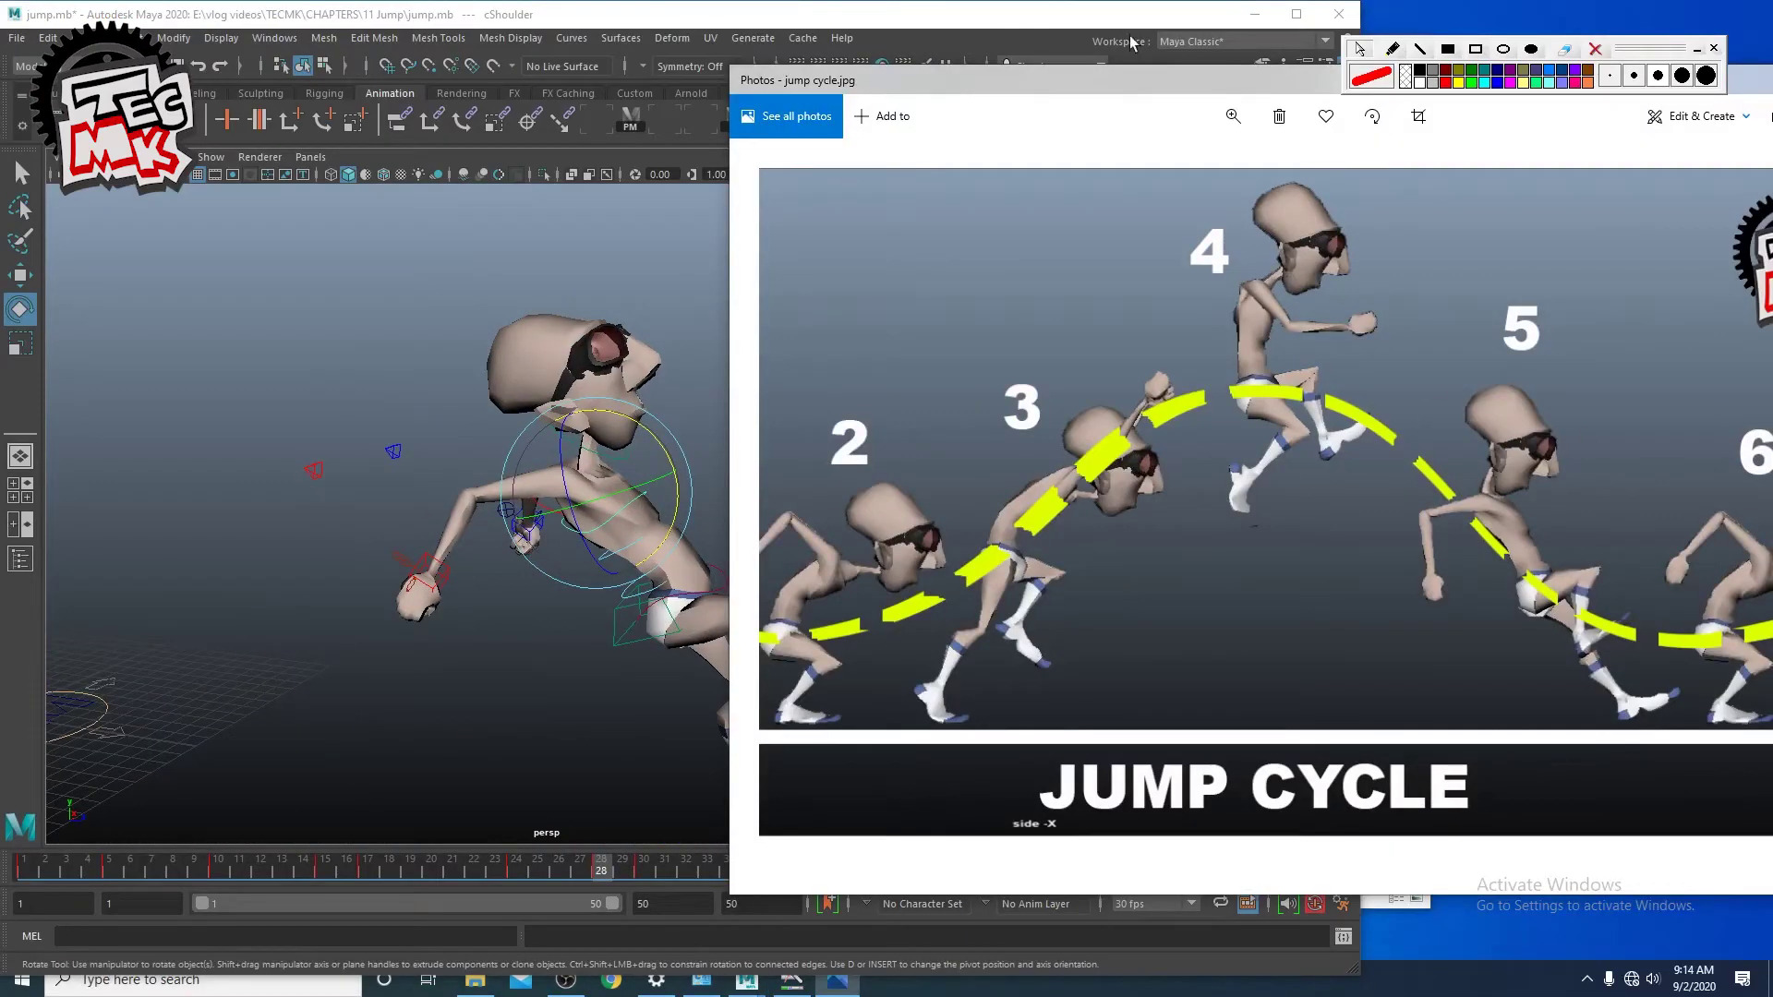
# Step: Rotate the neck control at frame 28 to match the head angle of pose 5
pyautogui.click(1130, 42)
pyautogui.keyDown('alt'); pyautogui.moveTo(895, 424); pyautogui.dragTo(831, 434); pyautogui.keyUp('alt')
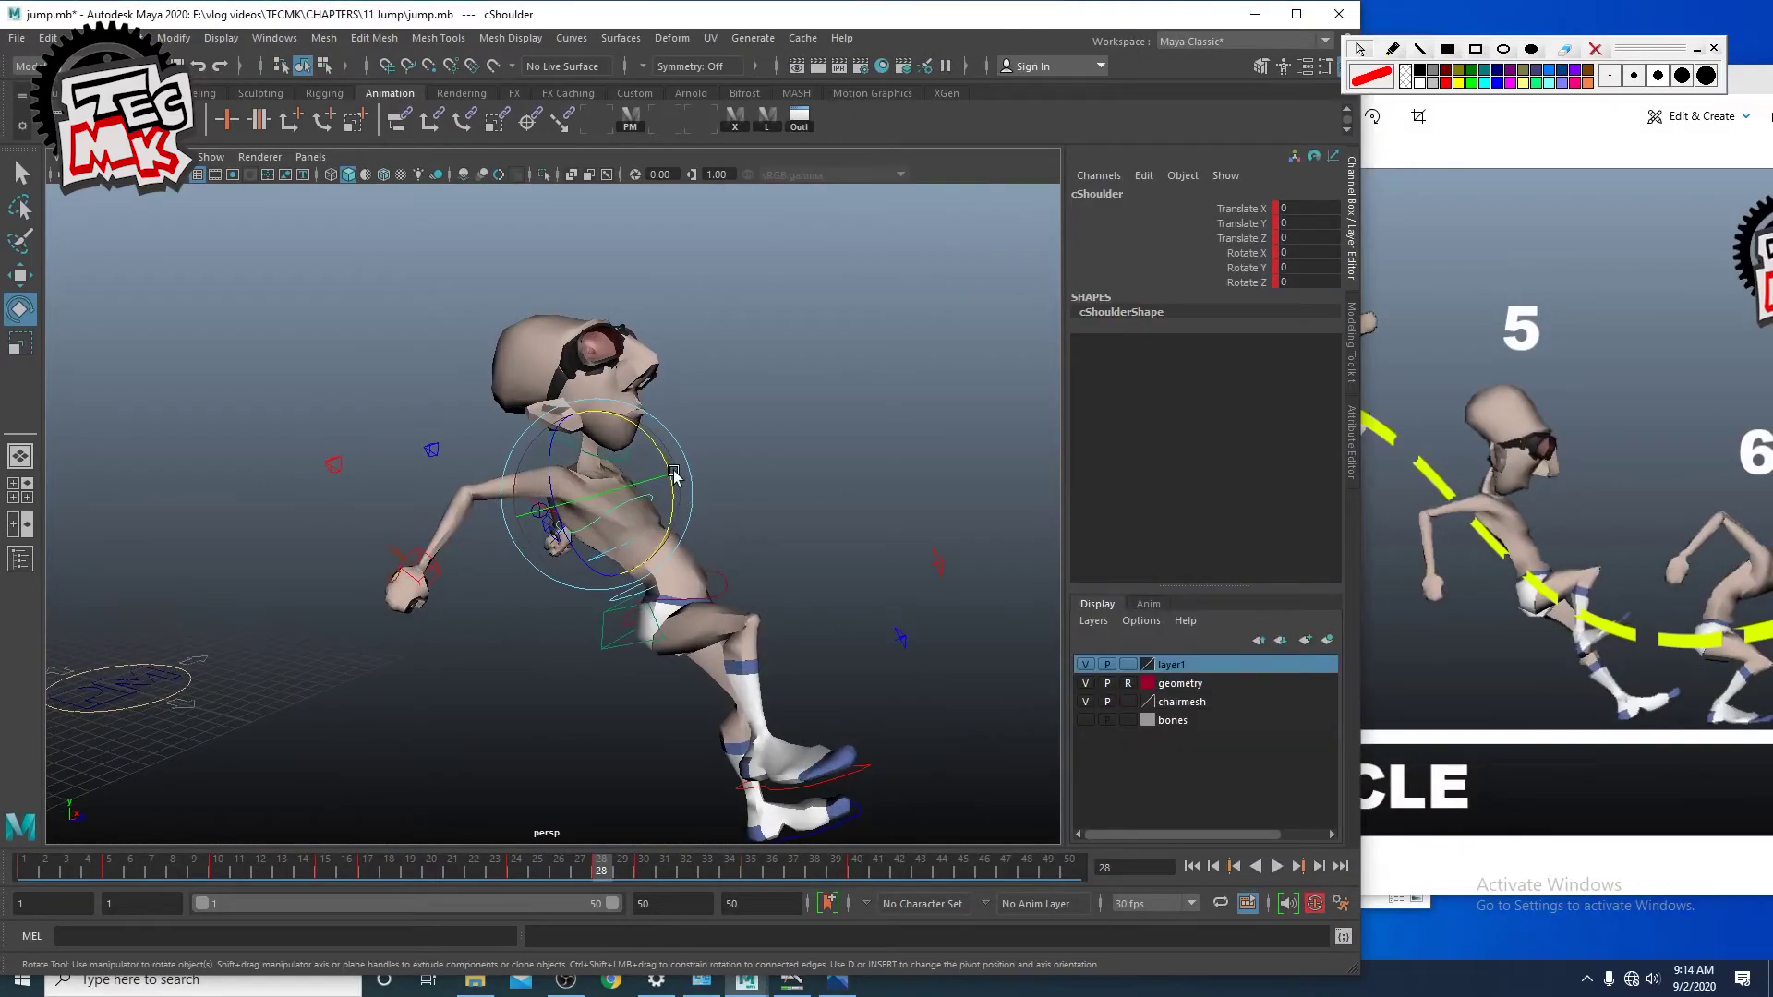
pyautogui.click(620, 441)
pyautogui.keyDown('alt'); pyautogui.moveTo(644, 423); pyautogui.dragTo(501, 420, button='middle'); pyautogui.keyUp('alt')
pyautogui.moveTo(499, 392); pyautogui.dragTo(513, 356)
pyautogui.click(729, 509)
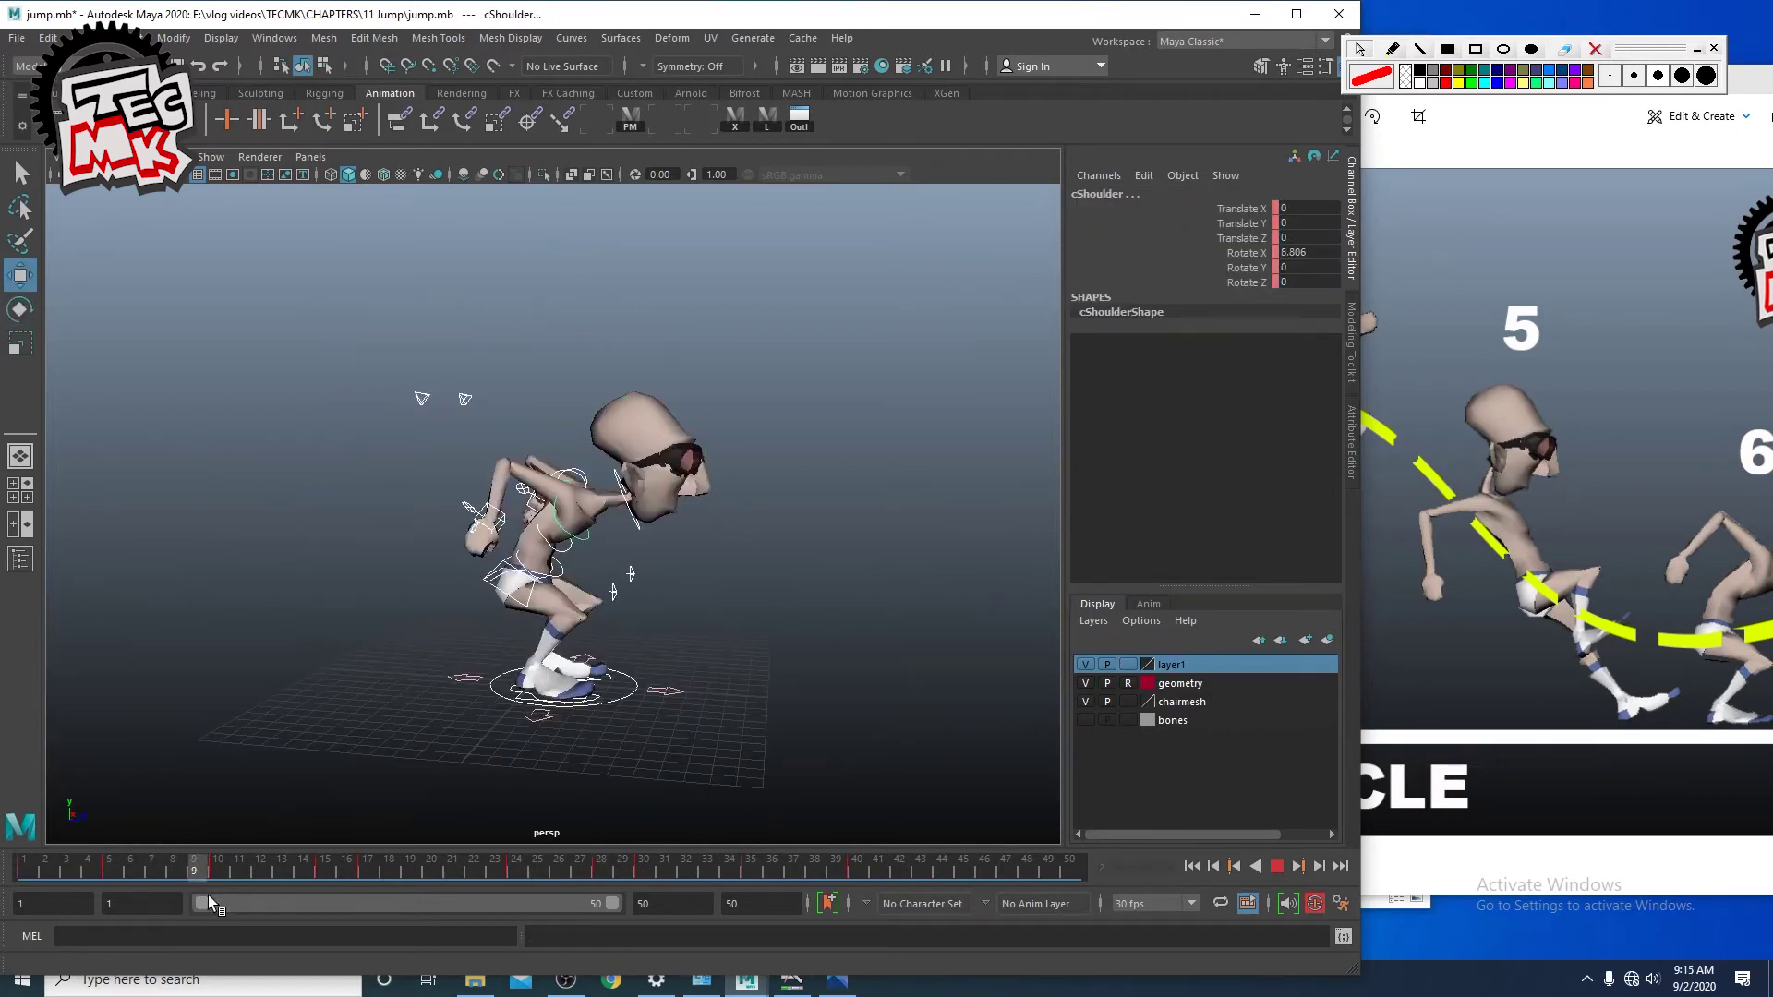
# Step: Delete the key at frame 10 and re-key that frame with the crouch pose from frame 13
pyautogui.moveTo(208, 896); pyautogui.dragTo(253, 884)
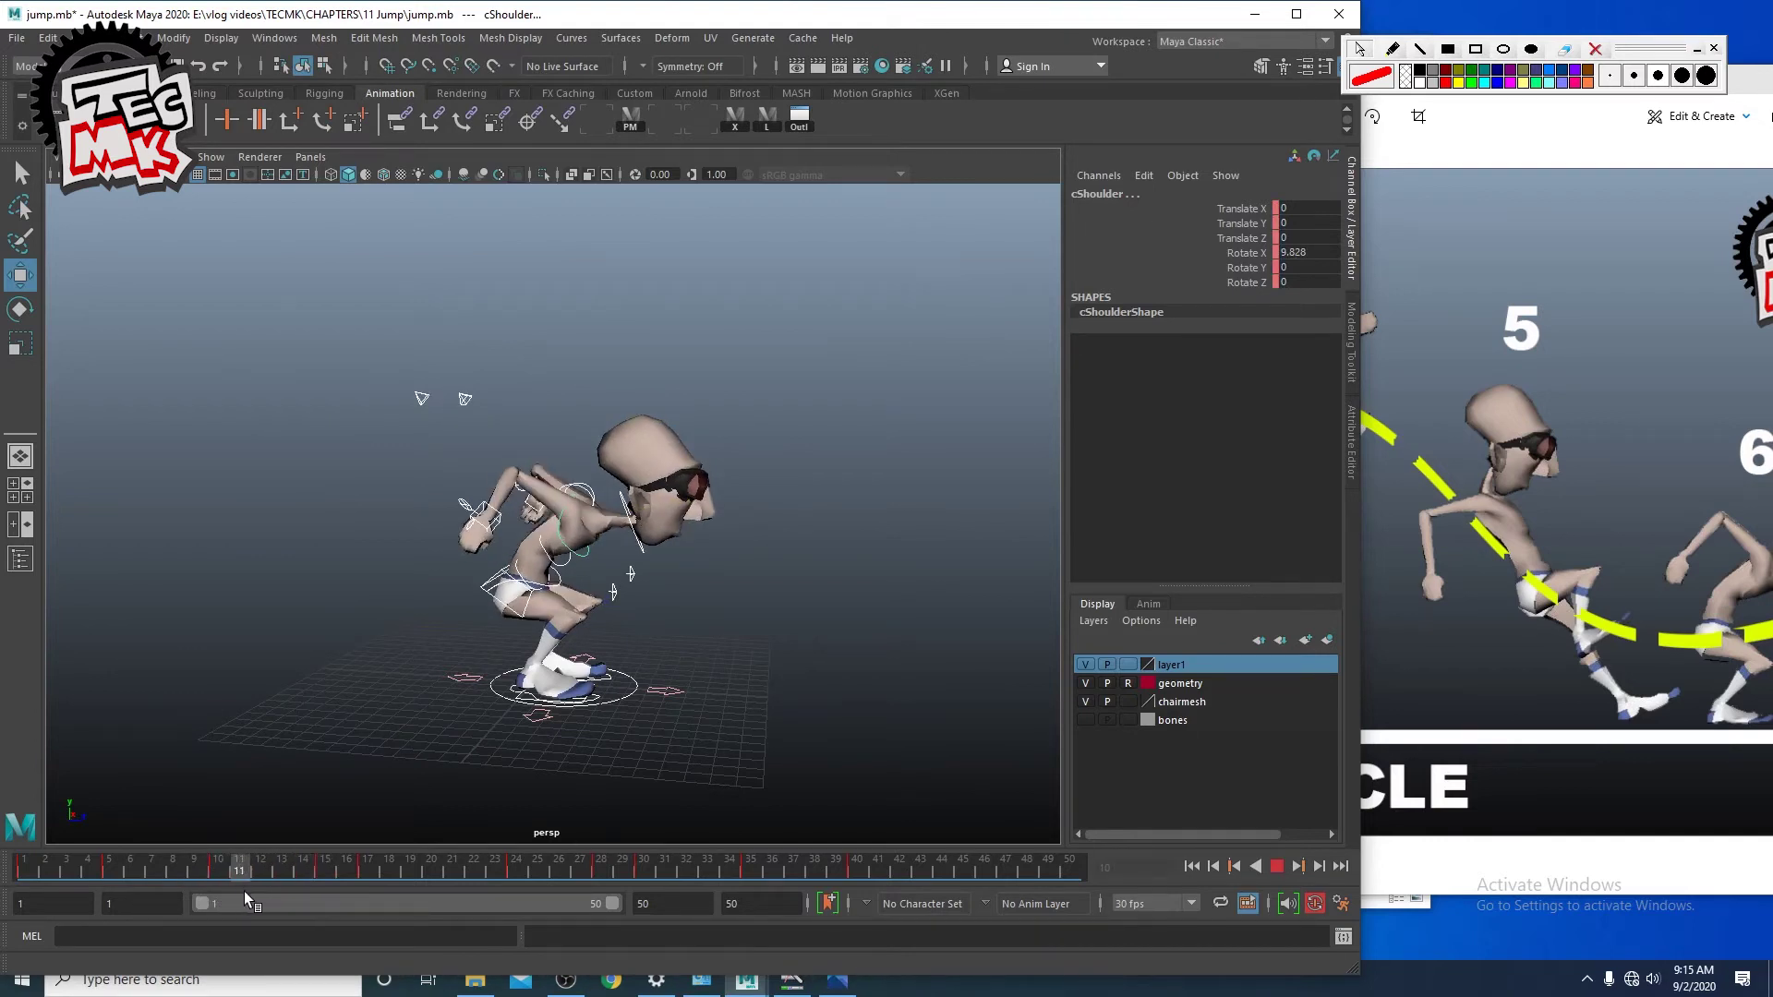
pyautogui.rightClick(216, 869)
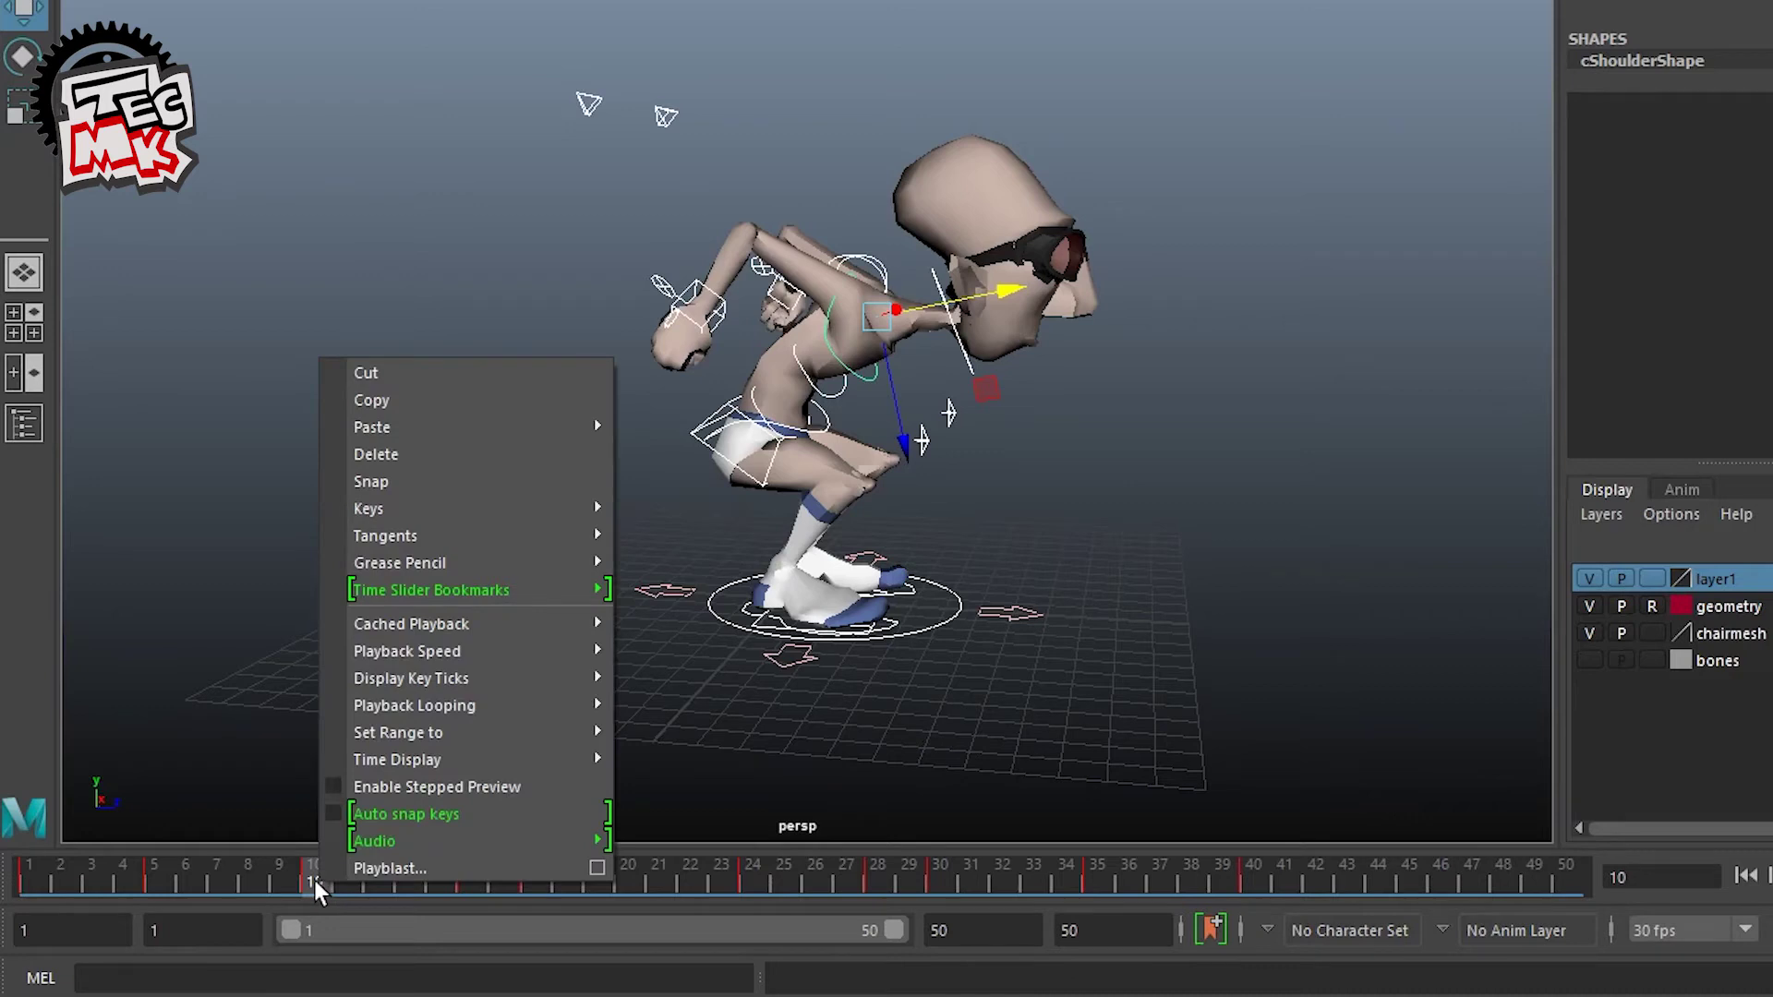
pyautogui.click(274, 578)
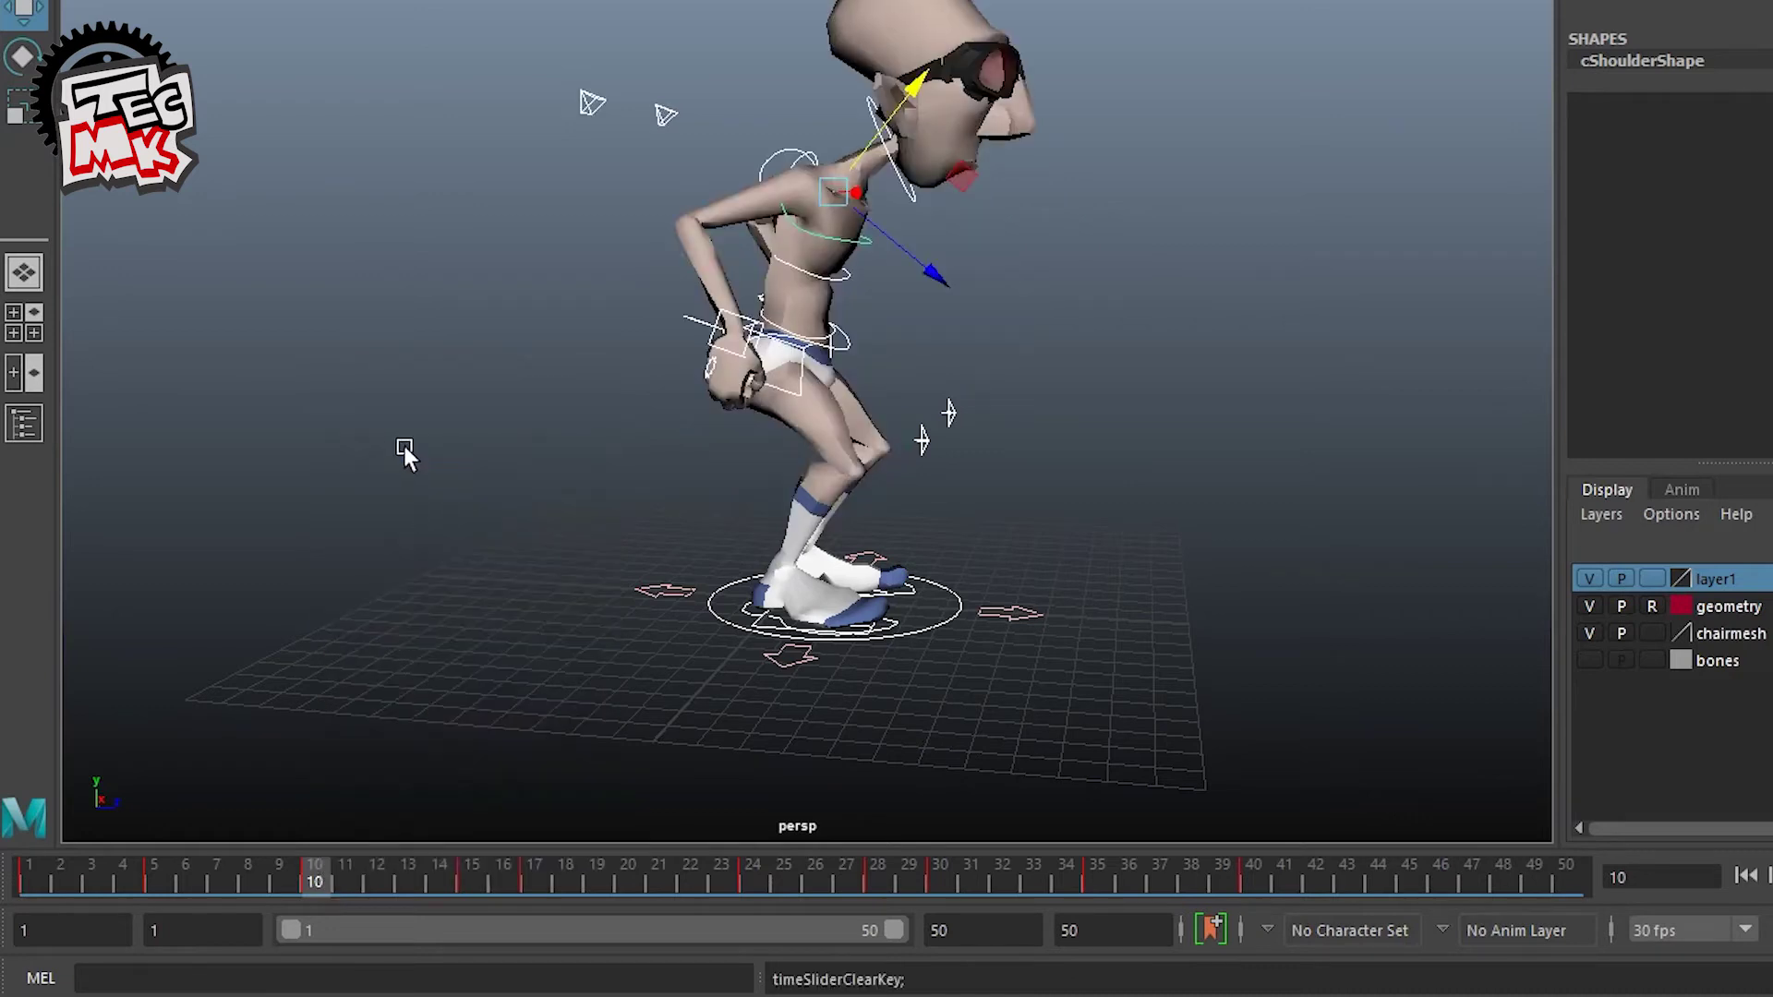
pyautogui.click(408, 884)
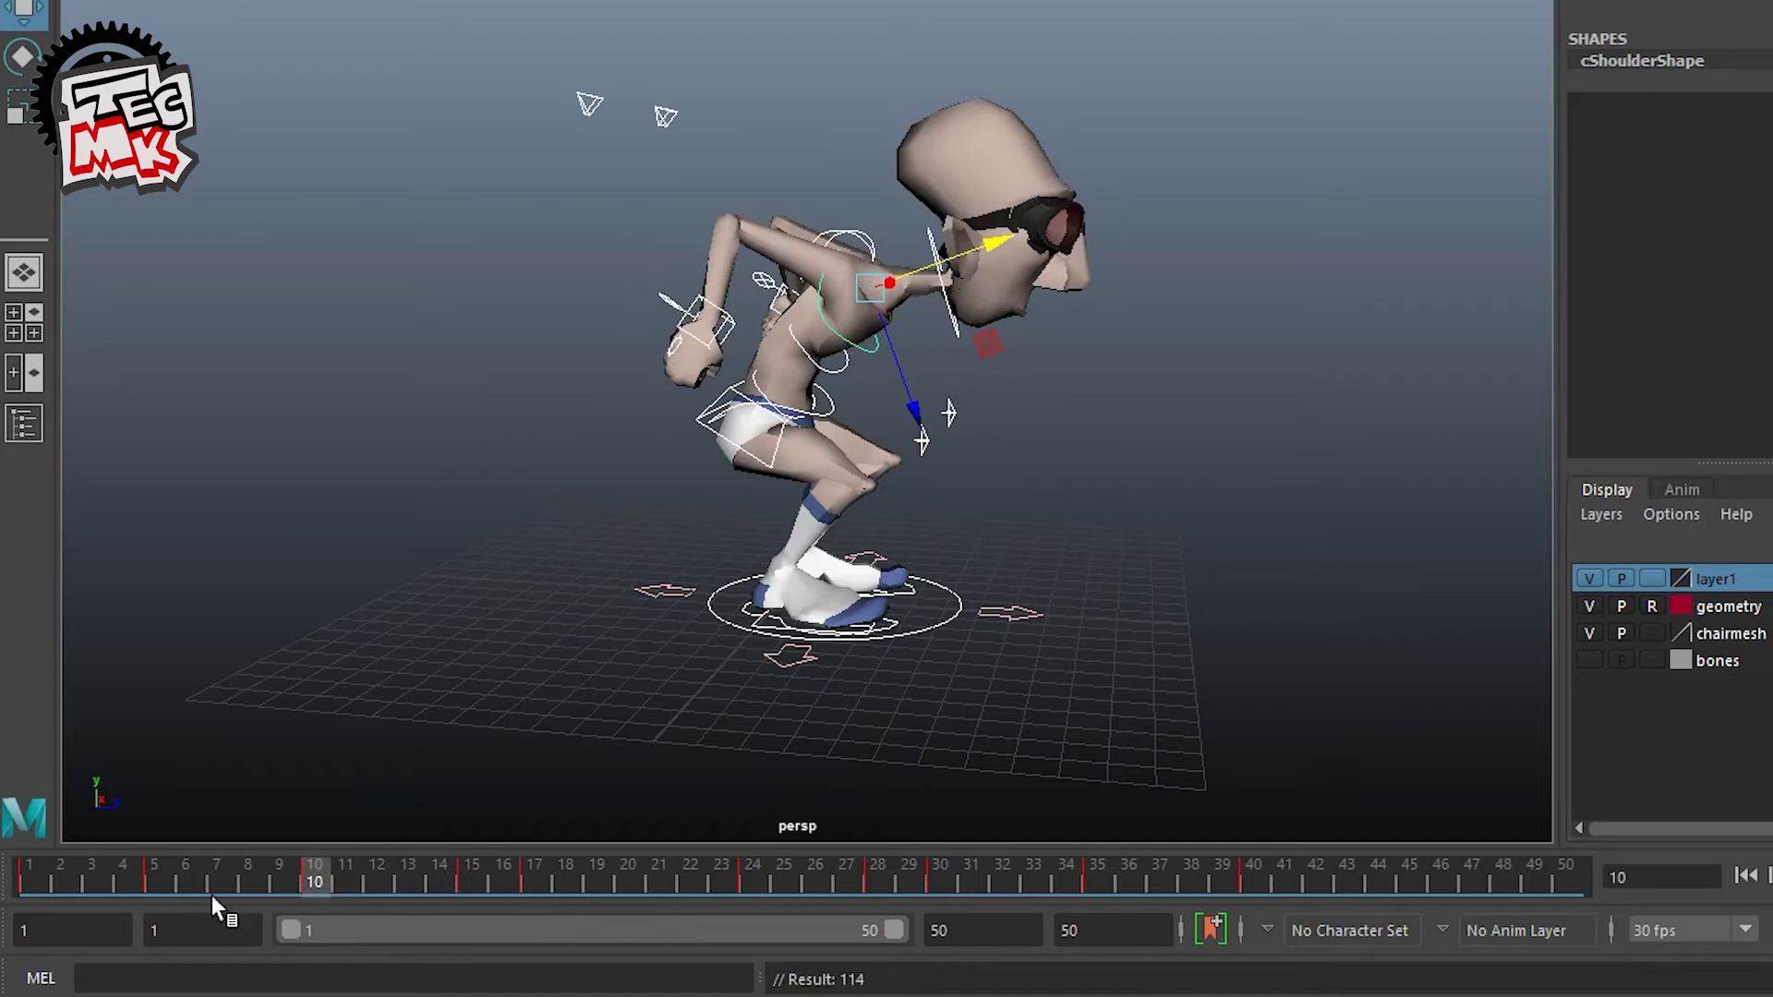
# Step: Delete the key at frame 30 and re-key that frame with the landing crouch from frame 33
pyautogui.moveTo(74, 882); pyautogui.dragTo(929, 942)
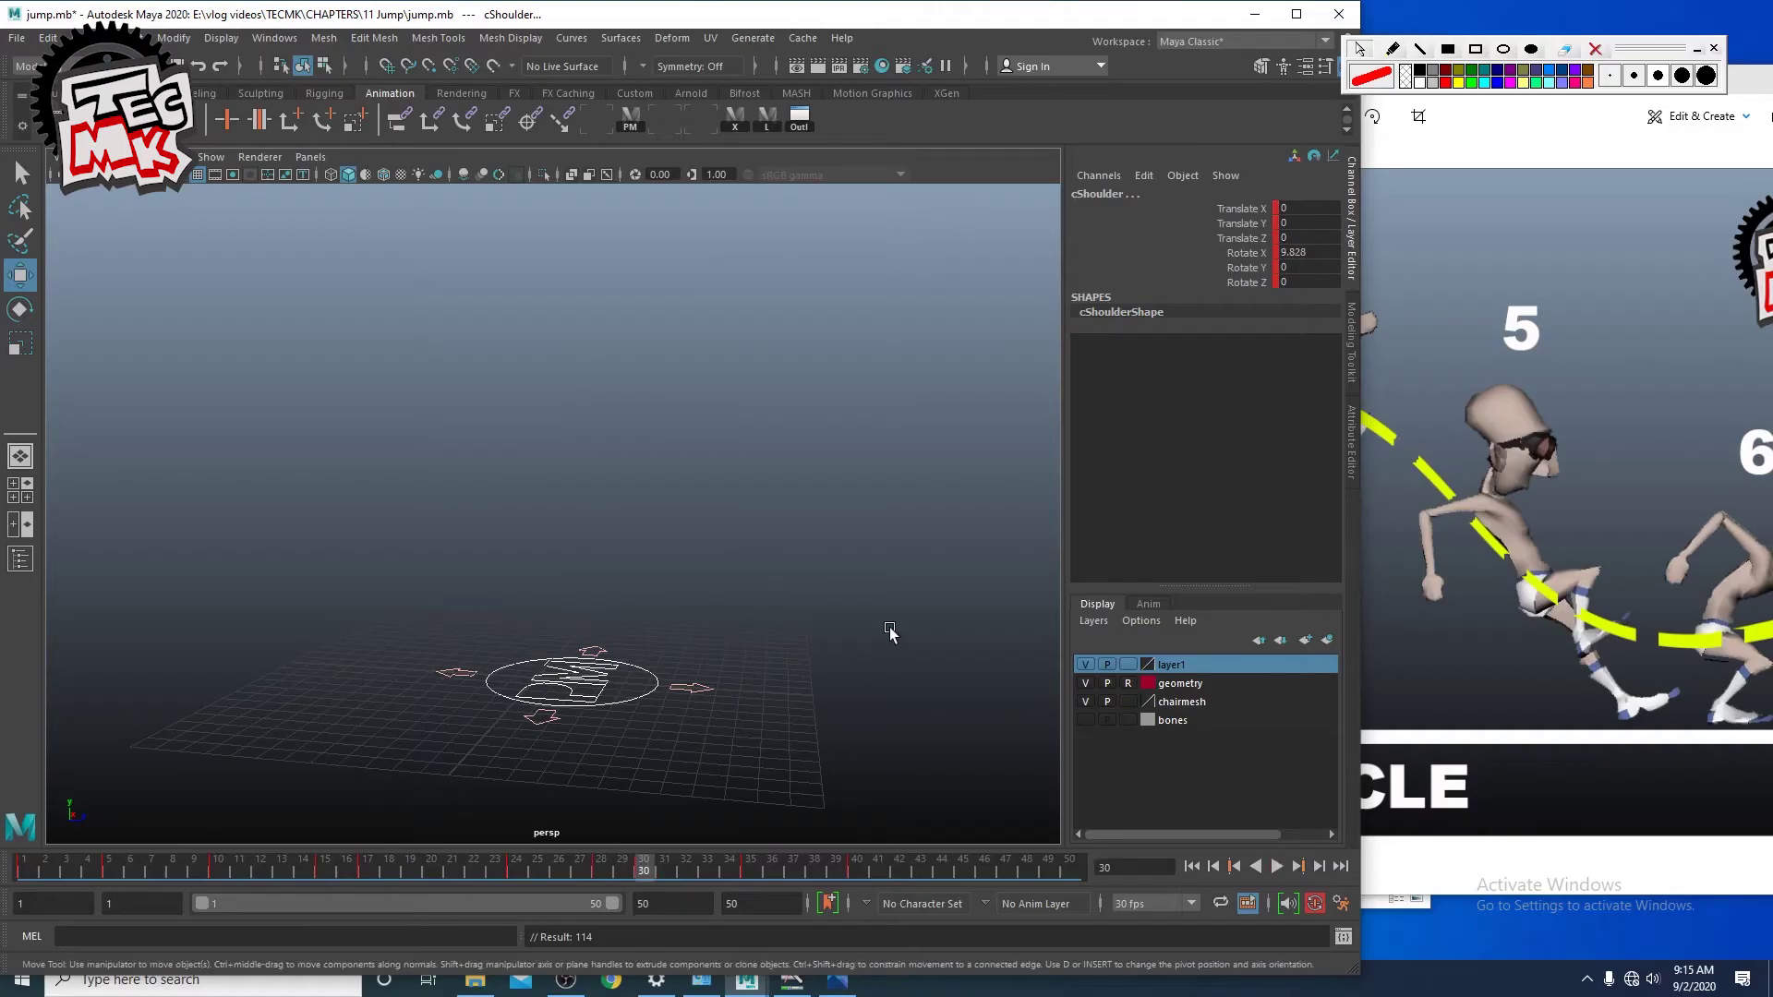
pyautogui.press('f')
pyautogui.moveTo(606, 868); pyautogui.dragTo(643, 874)
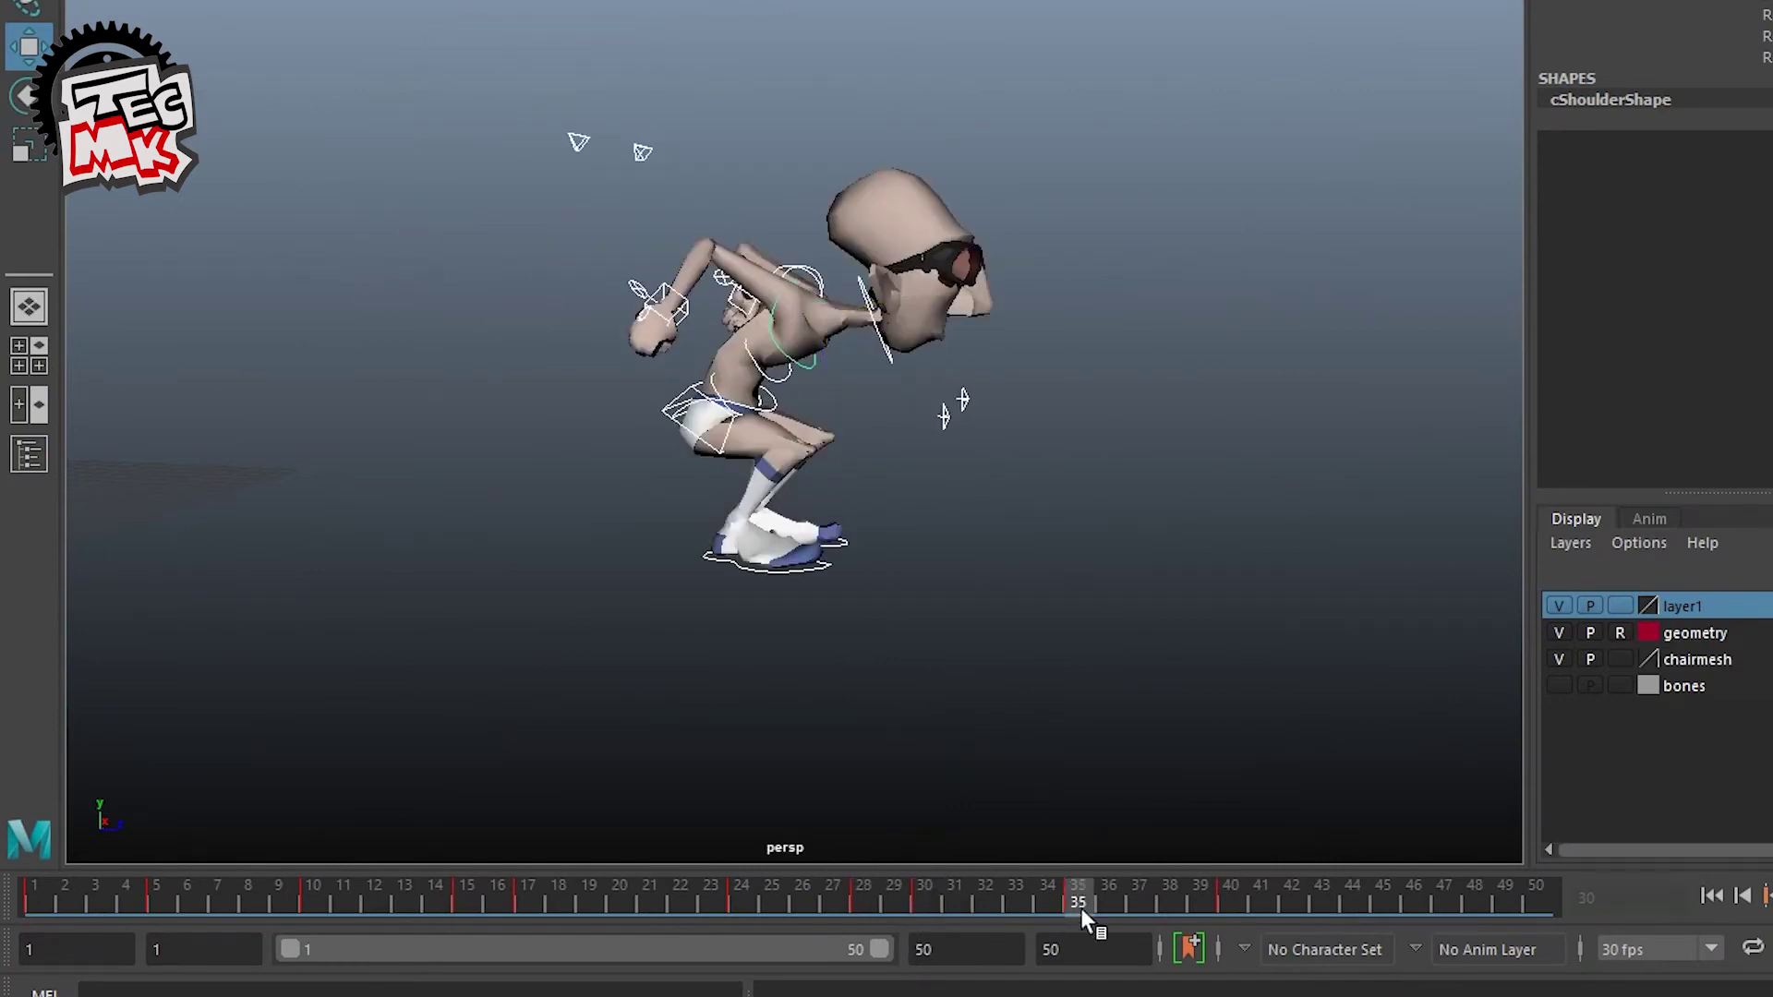
pyautogui.moveTo(1082, 911); pyautogui.dragTo(1005, 914)
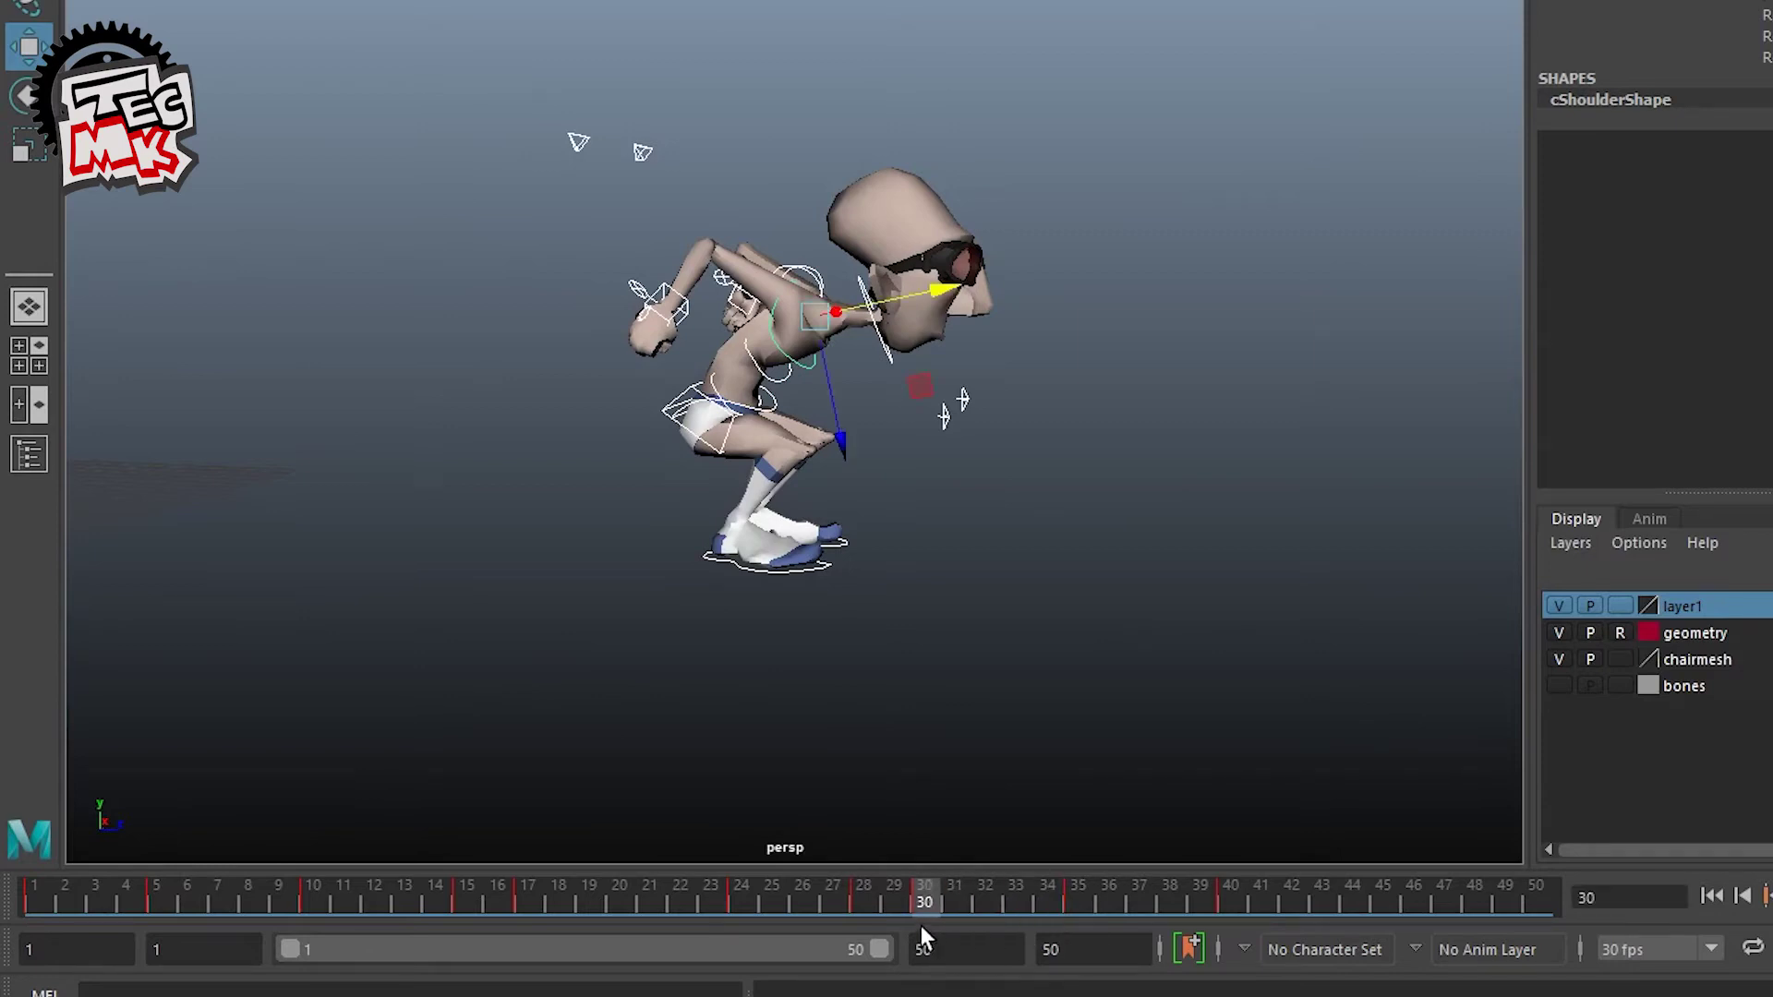
pyautogui.rightClick(916, 901)
pyautogui.click(1007, 474)
pyautogui.click(1020, 903)
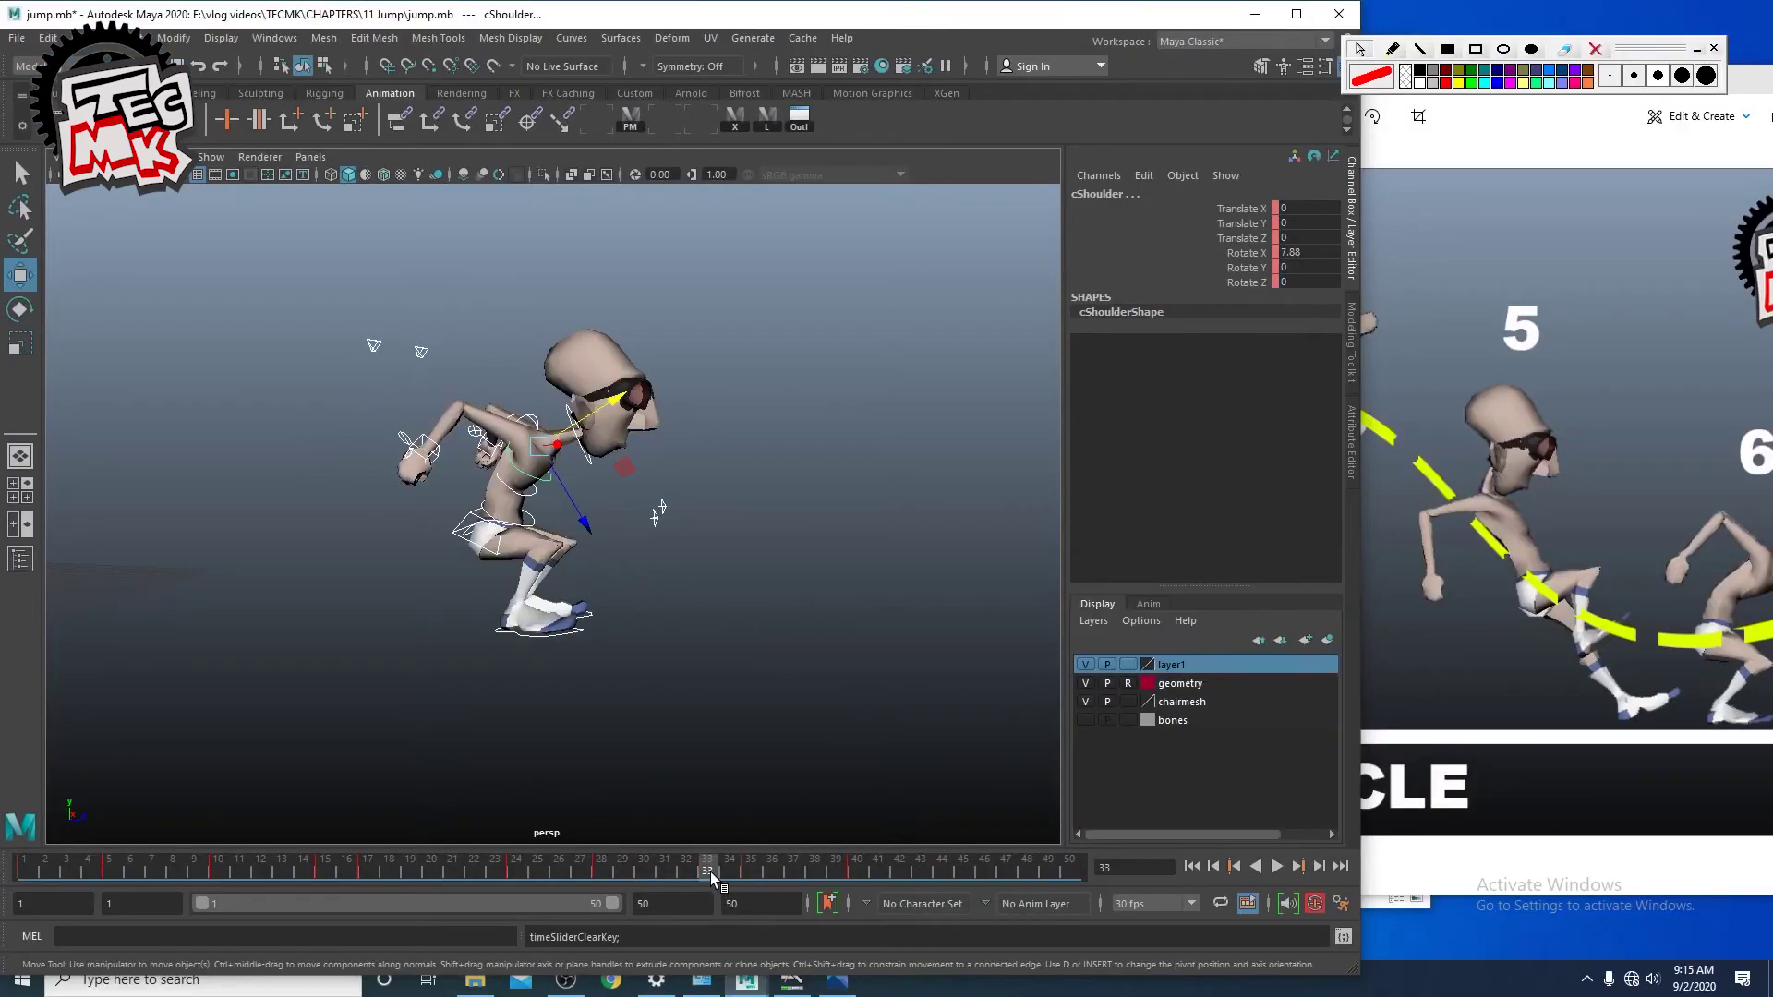
pyautogui.moveTo(711, 871)
pyautogui.mouseDown()
pyautogui.moveTo(580, 866)
pyautogui.moveTo(735, 872)
pyautogui.moveTo(657, 875)
pyautogui.moveTo(679, 879)
pyautogui.mouseUp()
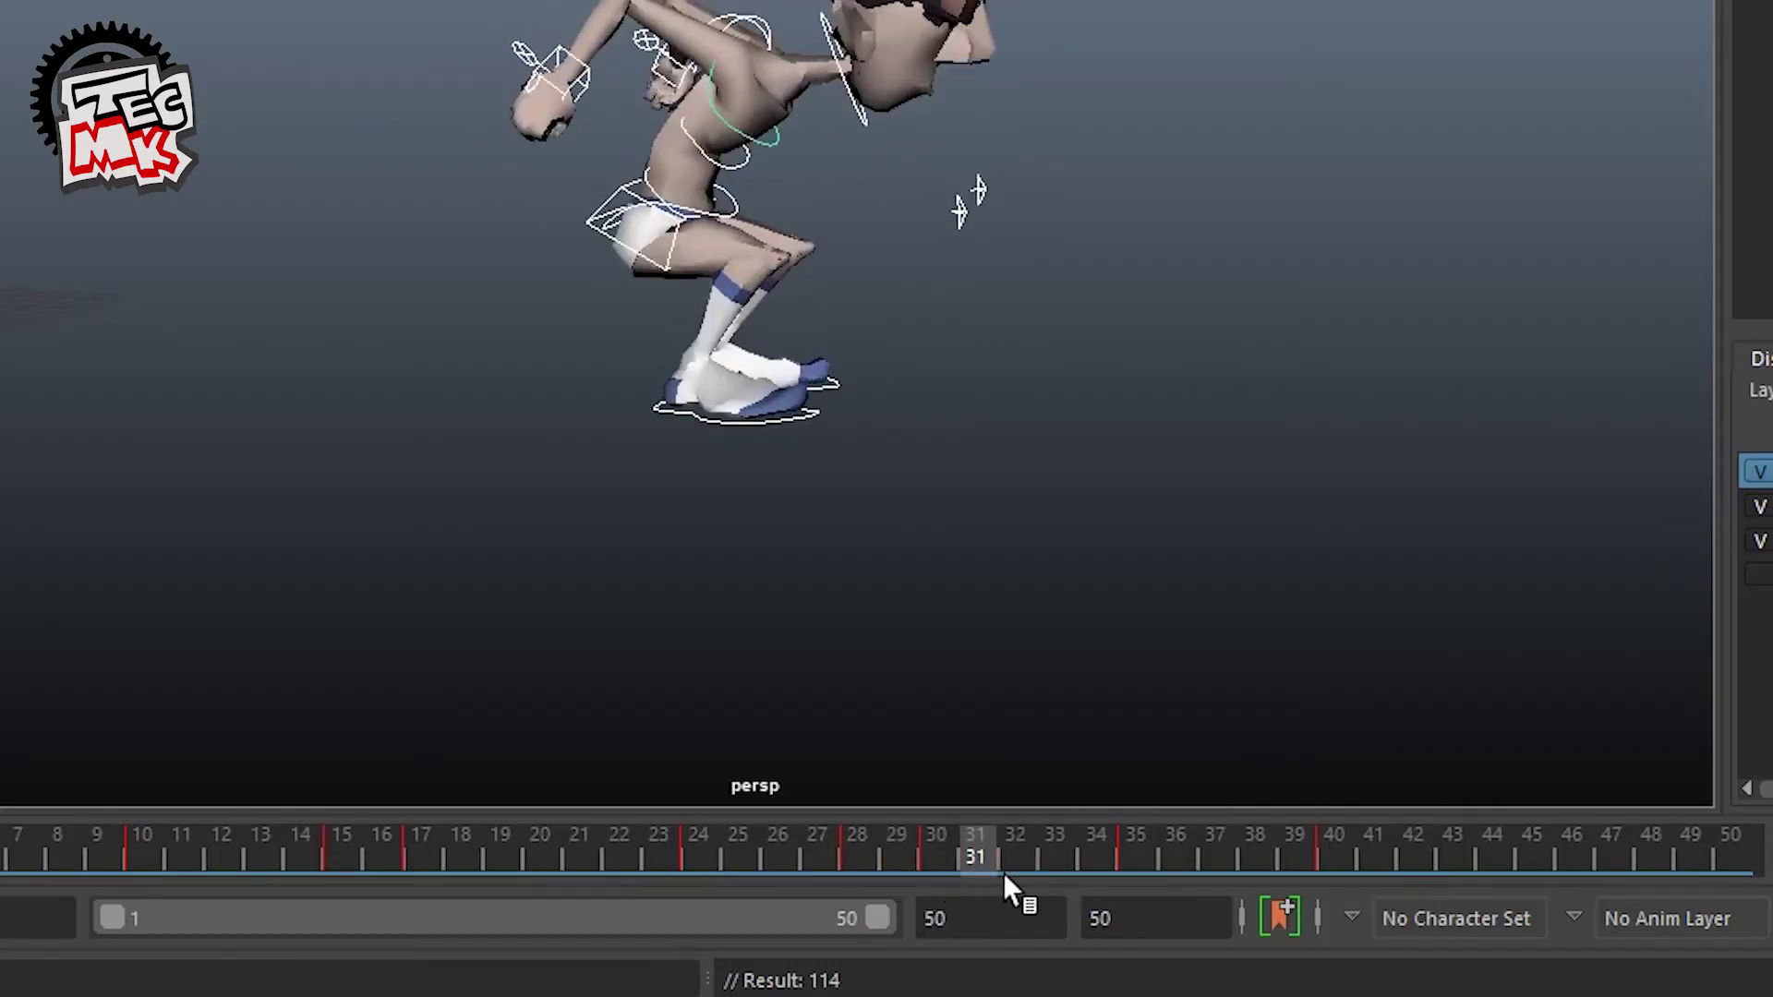
# Step: Scrub through the frames from the landing crouch onward to review the motion and foot contact
pyautogui.moveTo(1004, 873); pyautogui.dragTo(1134, 852)
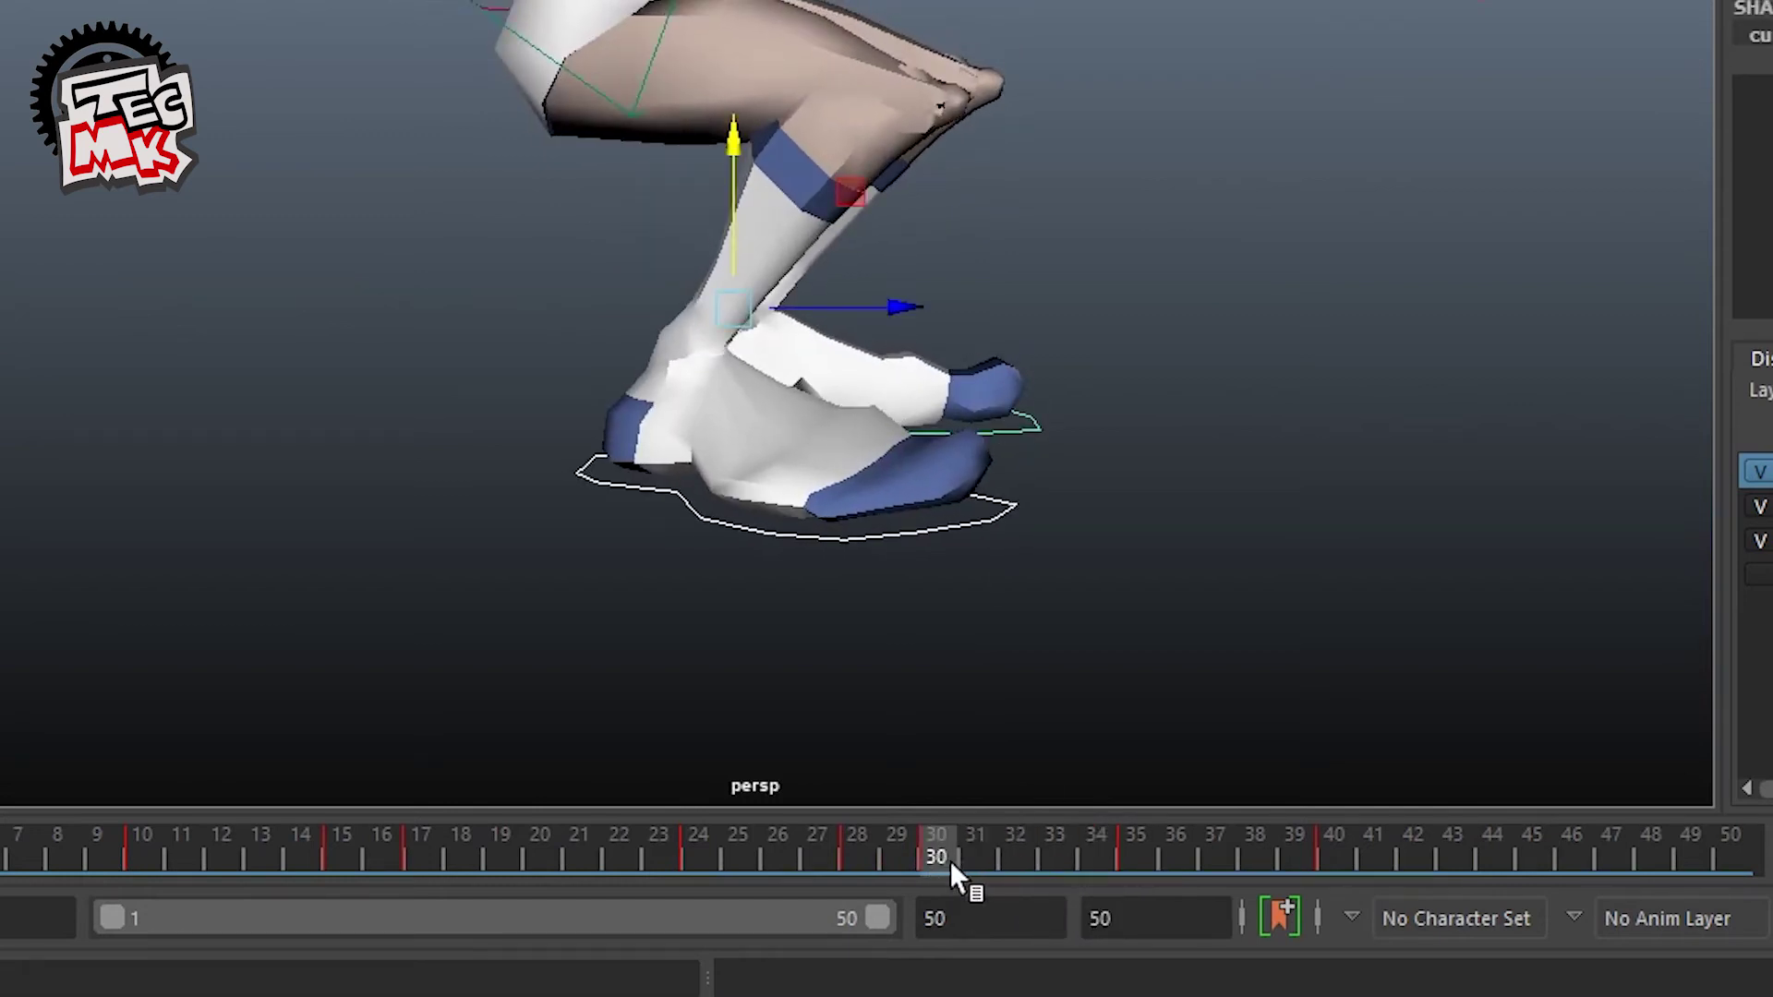
pyautogui.moveTo(828, 862); pyautogui.dragTo(1151, 877)
pyautogui.moveTo(759, 881); pyautogui.dragTo(836, 877)
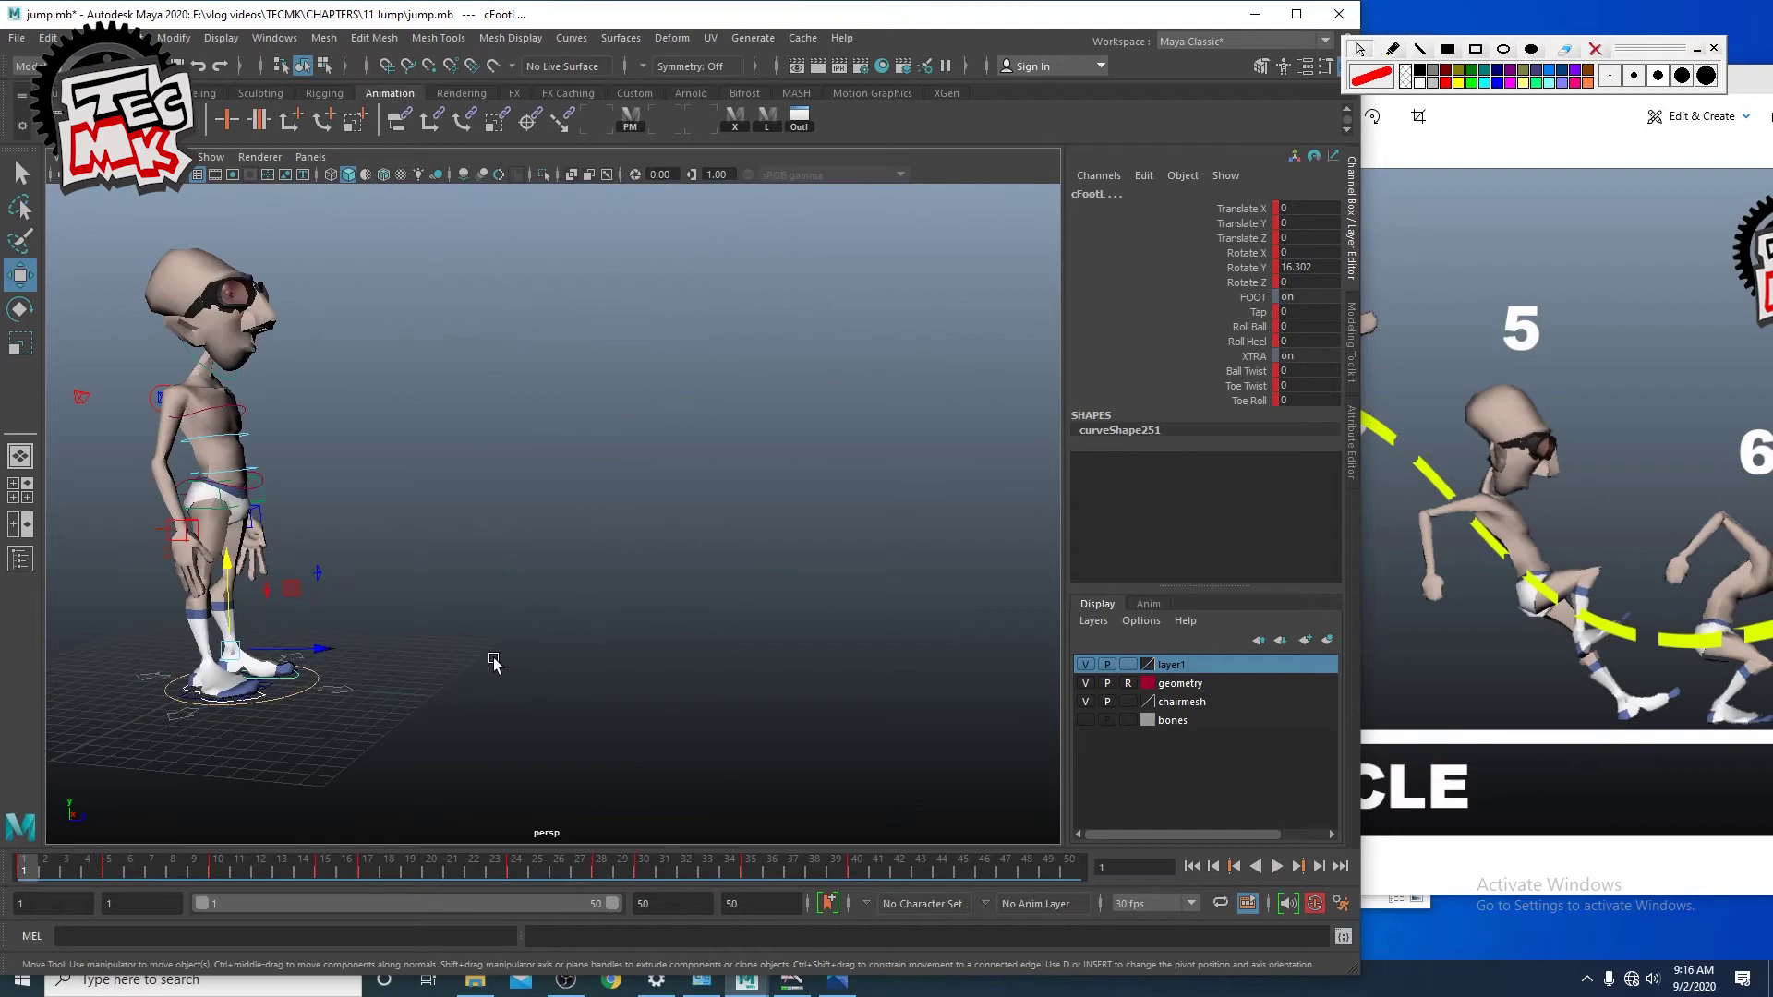
# Step: In the side view, shift the near wrist control slightly in the standing pose so the hands do not overlap
pyautogui.keyDown('alt'); pyautogui.moveTo(493, 661); pyautogui.dragTo(1196, 635); pyautogui.keyUp('alt')
pyautogui.press('space')
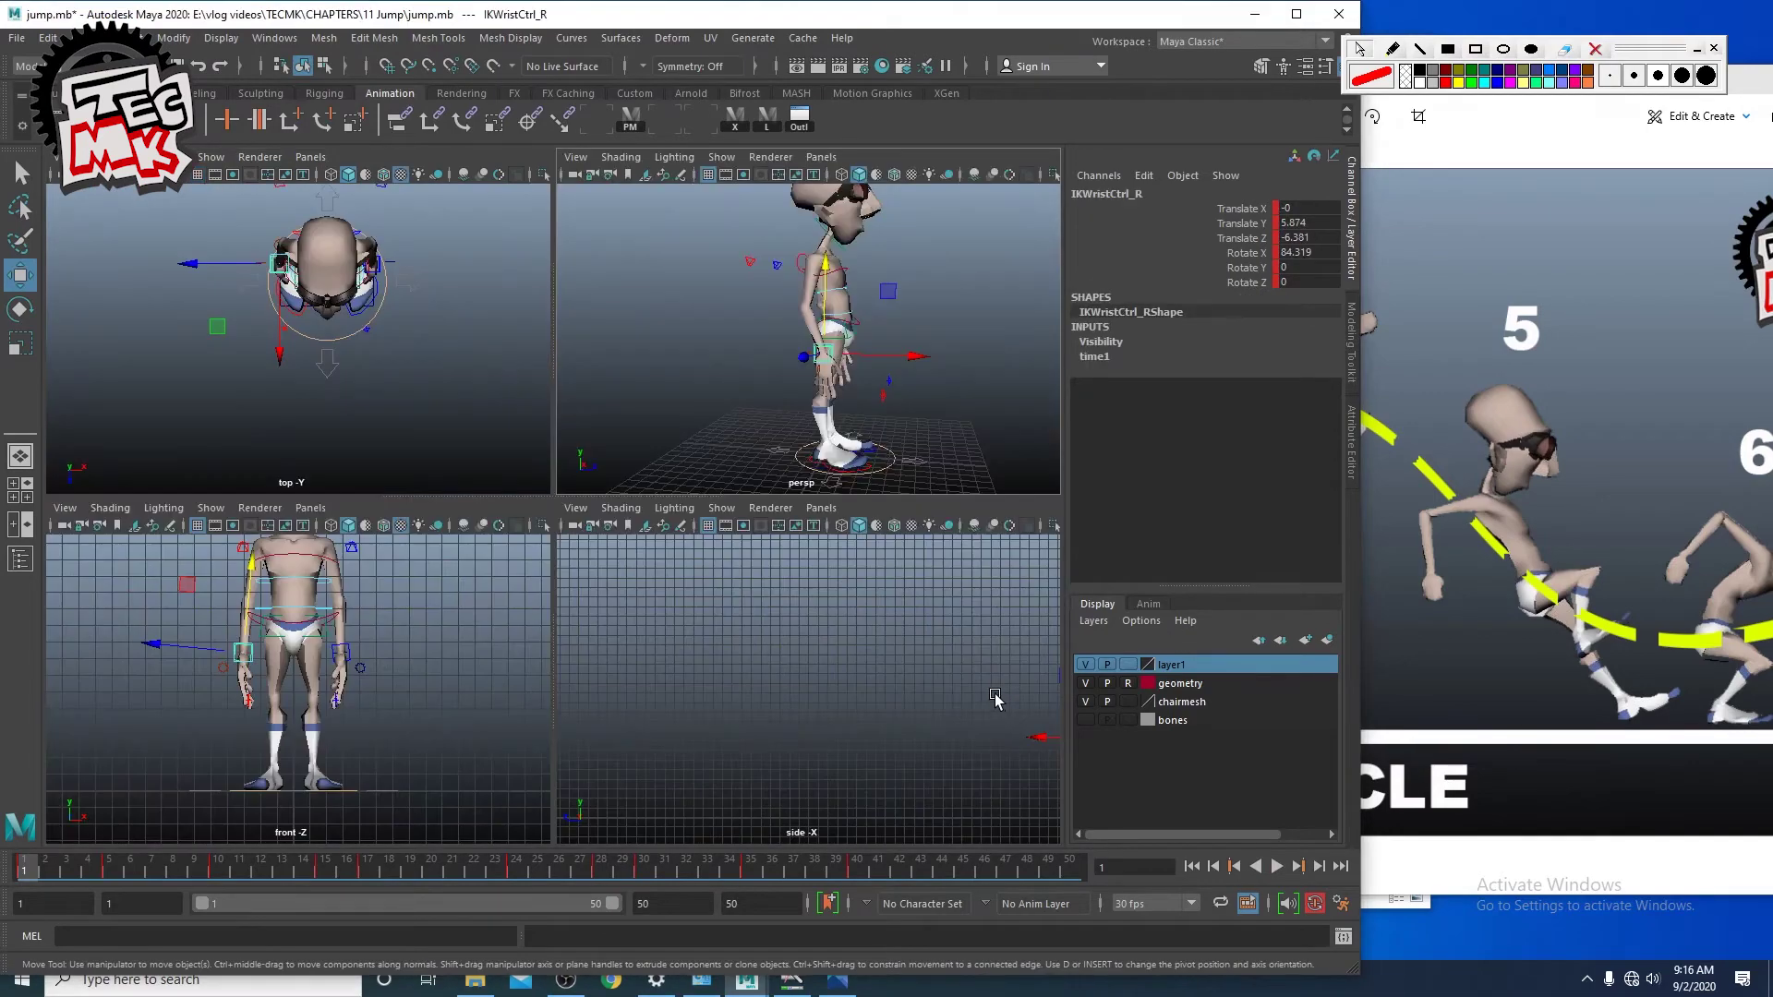
pyautogui.press('w')
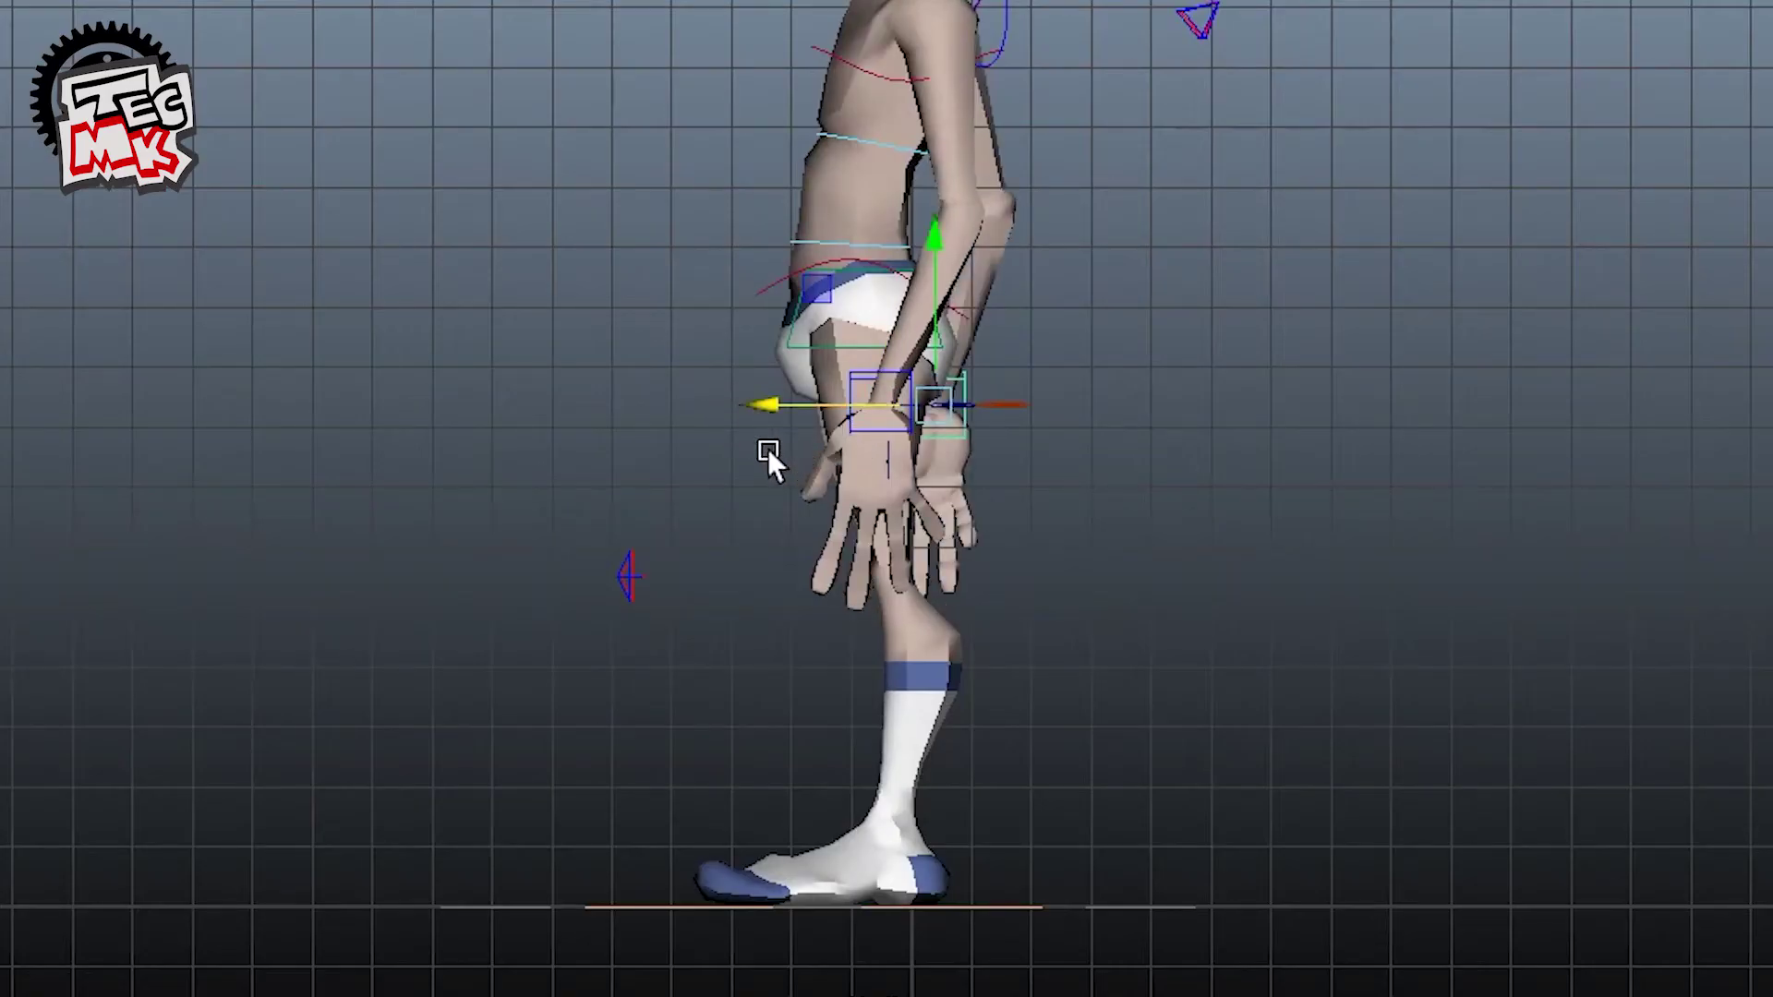
pyautogui.click(846, 424)
pyautogui.moveTo(1065, 397); pyautogui.dragTo(1043, 397)
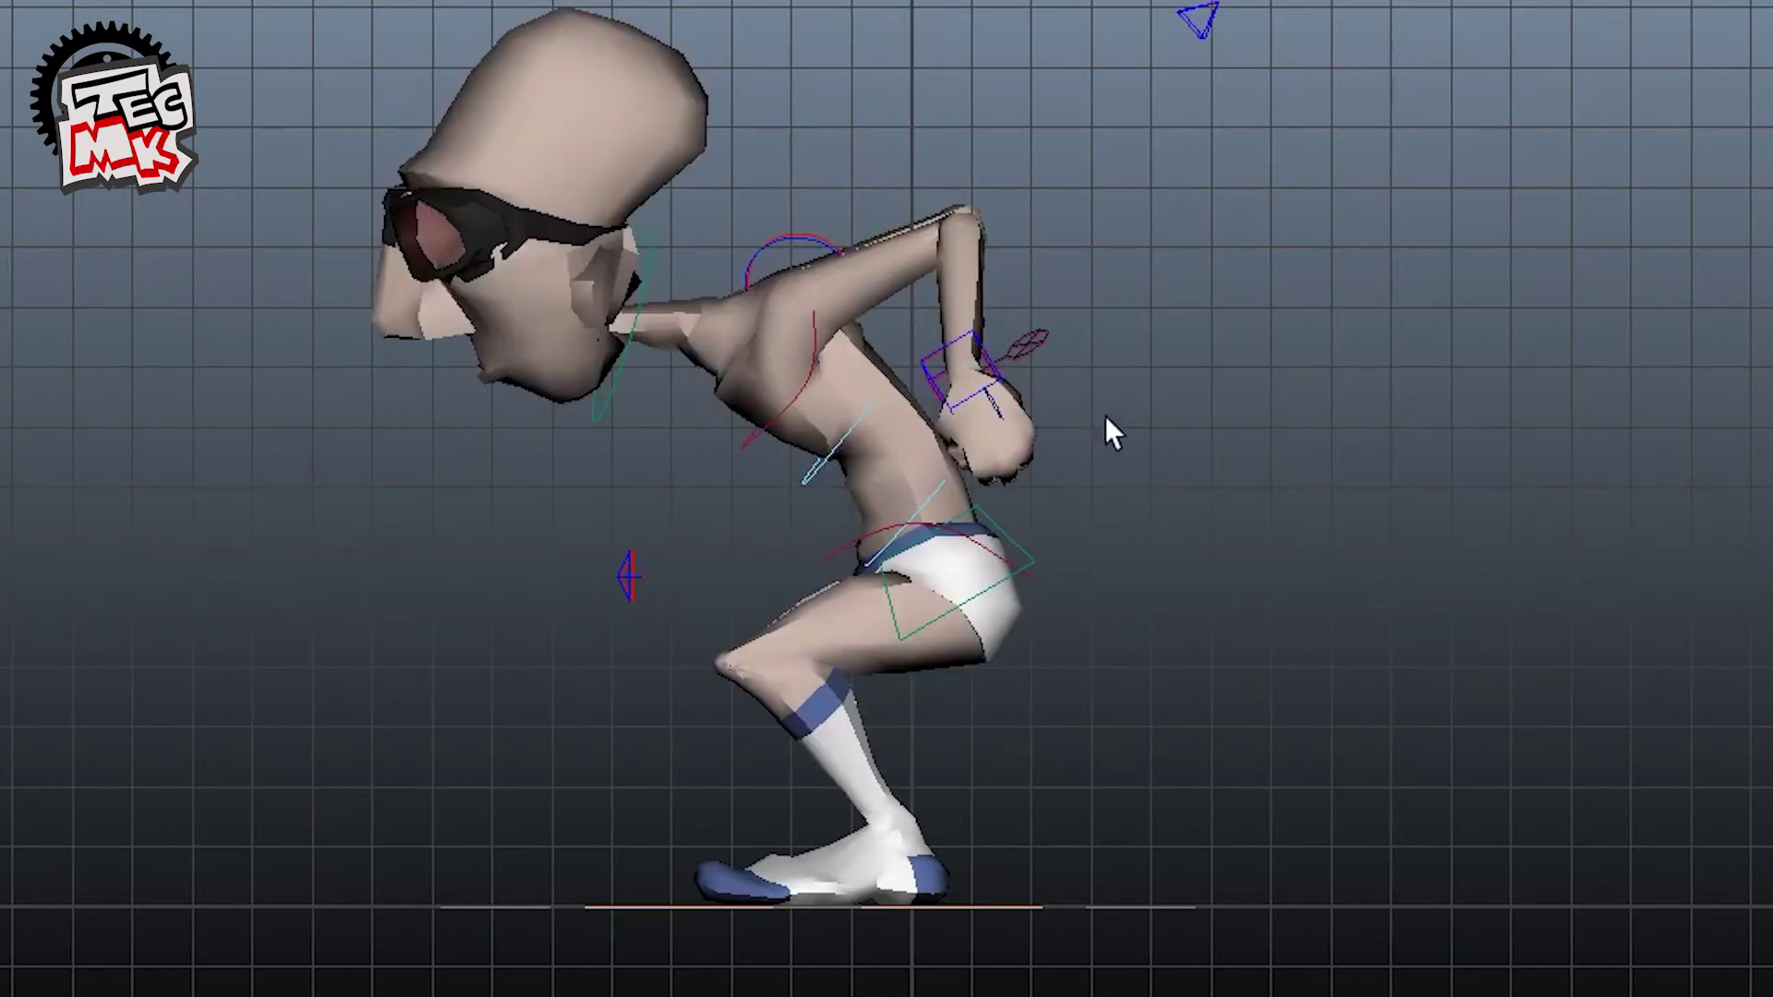
# Step: Offset and rotate both wrist controls in the first crouch pose so the two arms read separately from the side
pyautogui.moveTo(1096, 293); pyautogui.dragTo(1165, 274)
pyautogui.click(959, 379)
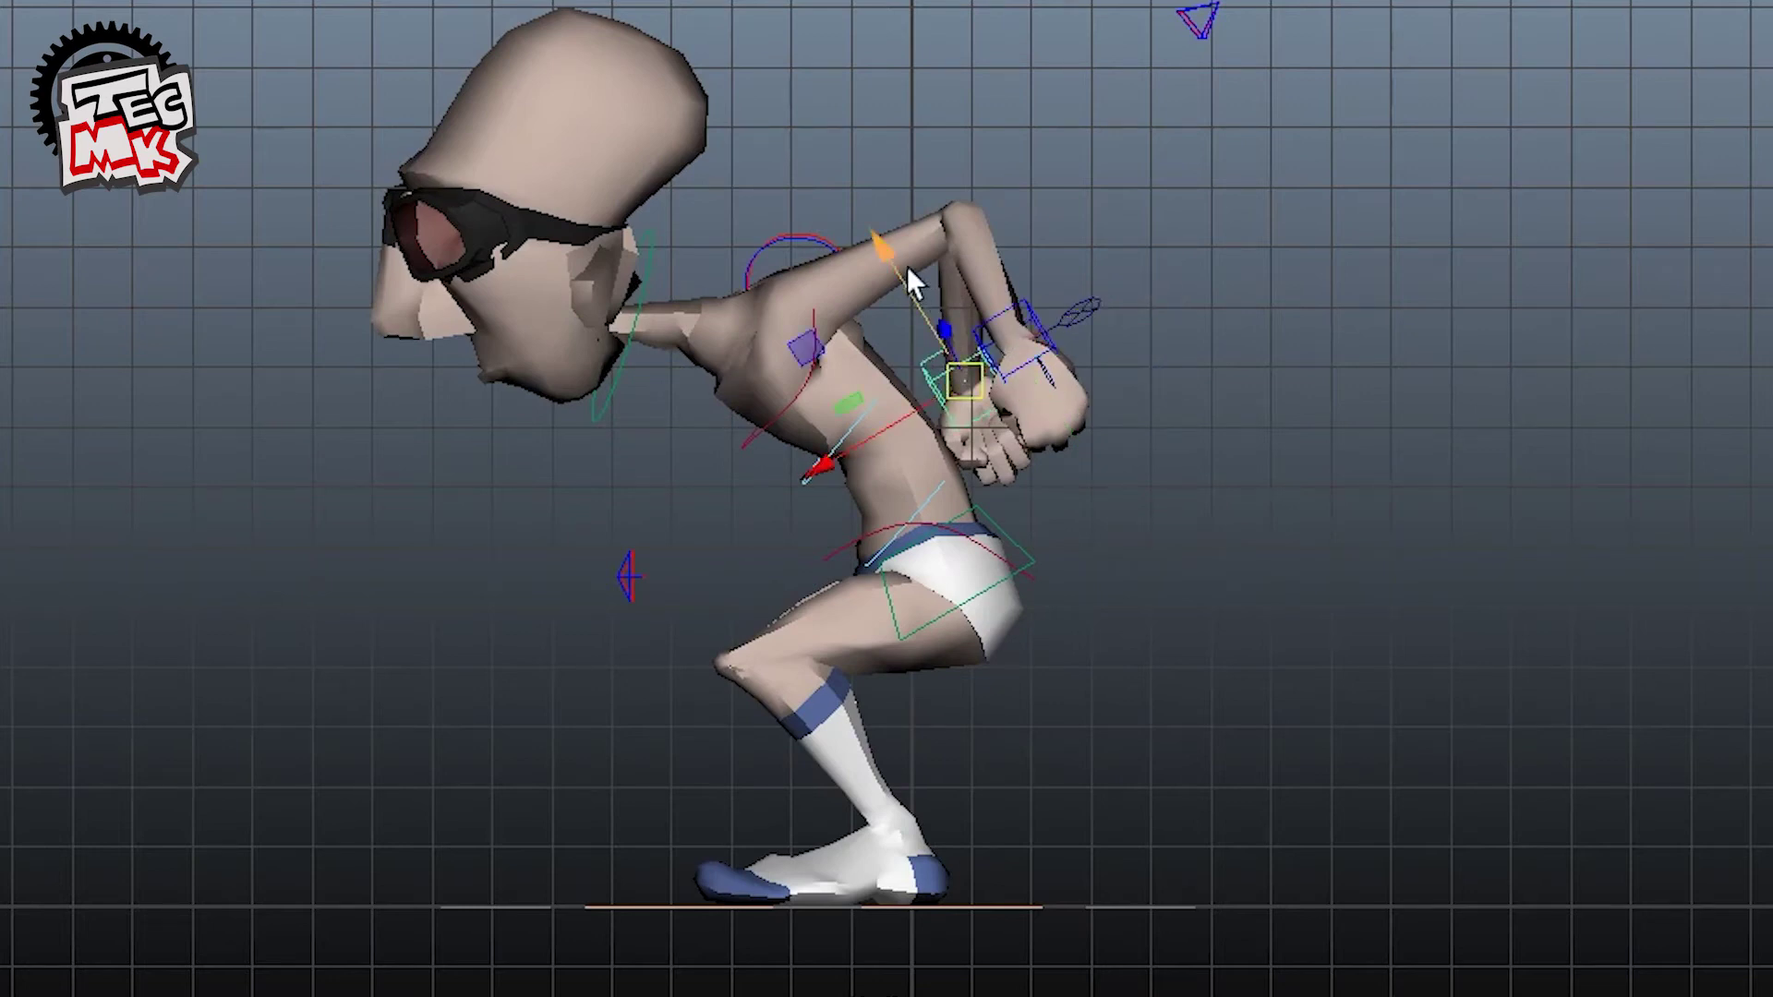
pyautogui.moveTo(877, 240); pyautogui.dragTo(898, 277)
pyautogui.press('e')
pyautogui.moveTo(975, 569); pyautogui.dragTo(949, 565)
pyautogui.click(1074, 269)
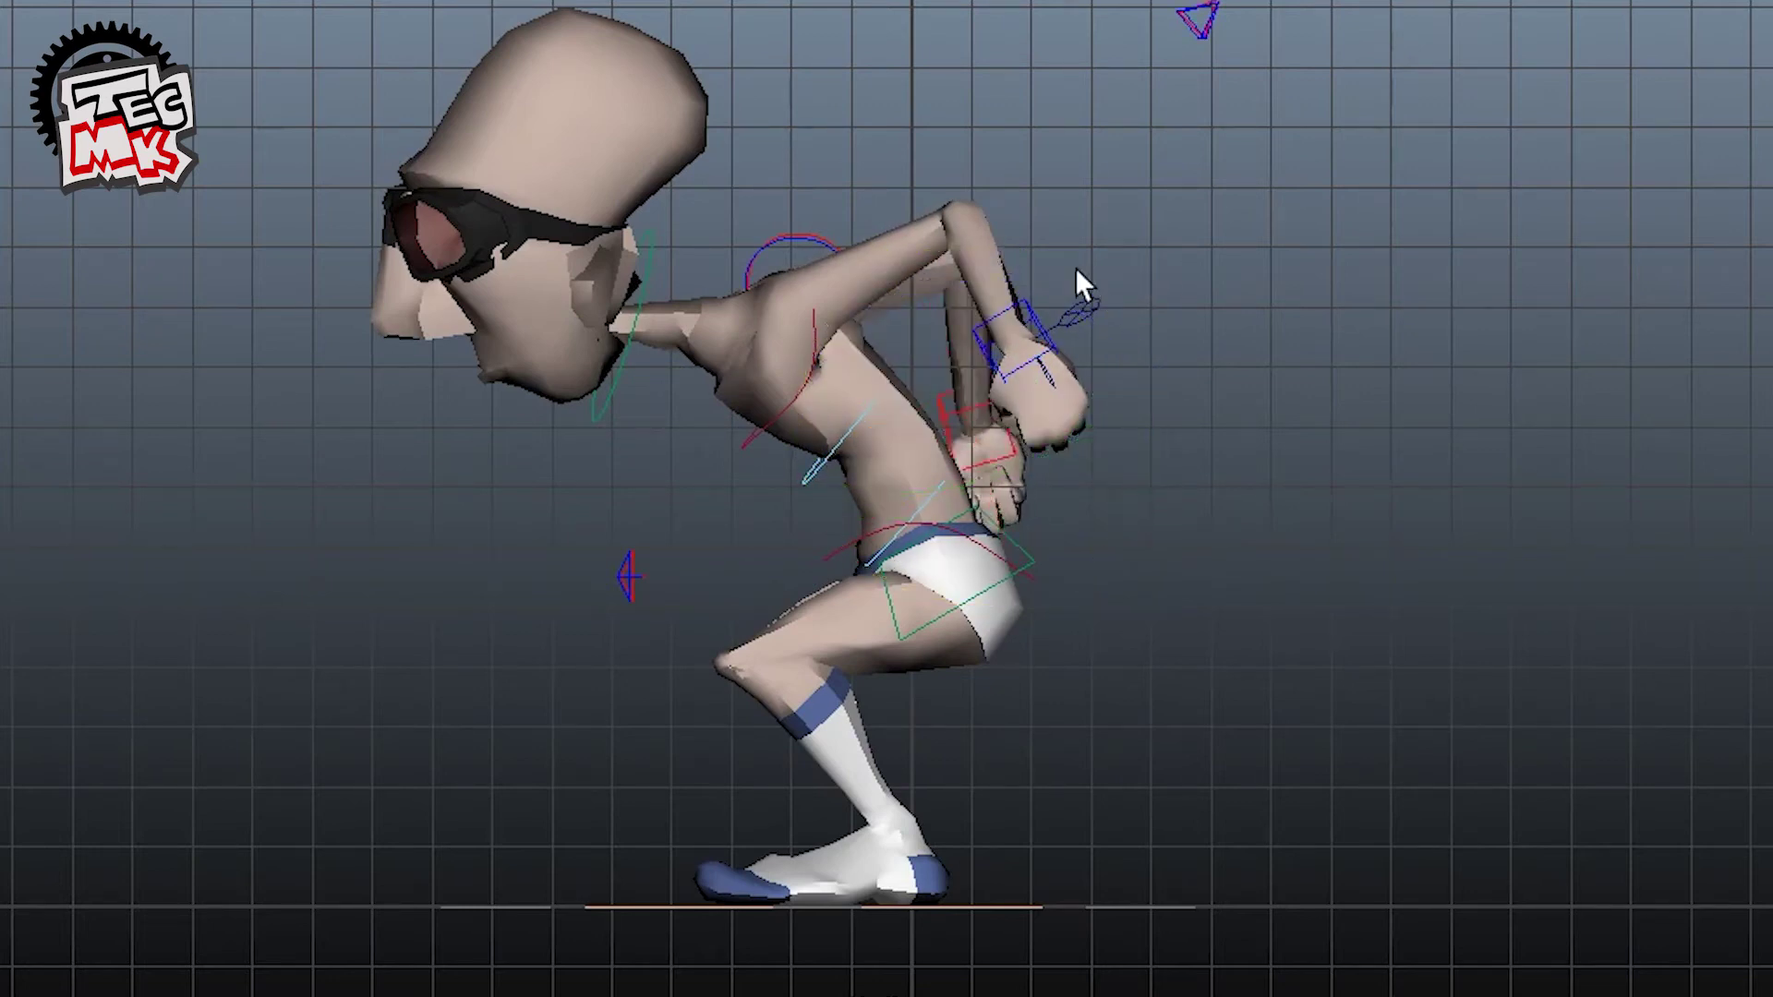
pyautogui.click(1037, 319)
pyautogui.moveTo(1015, 495); pyautogui.dragTo(985, 489)
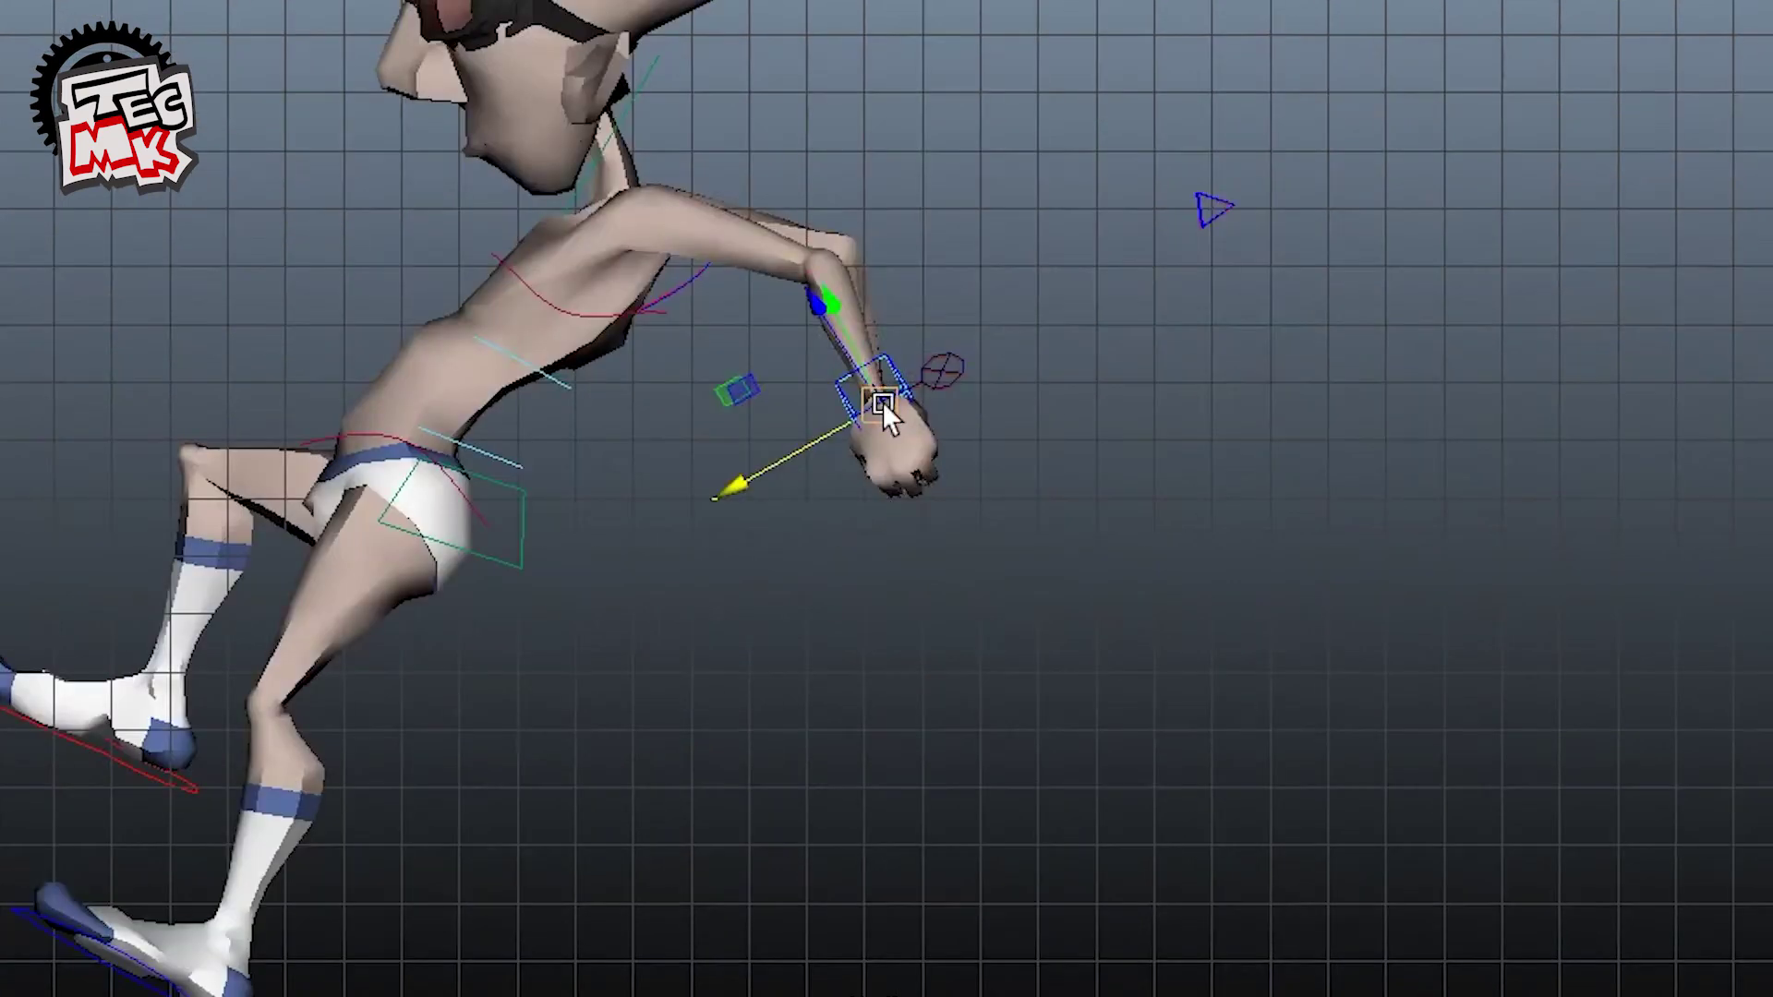
# Step: Offset and rotate the wrist controls in the airborne pose and the landing crouch to separate the arms
pyautogui.press('e')
pyautogui.press('w')
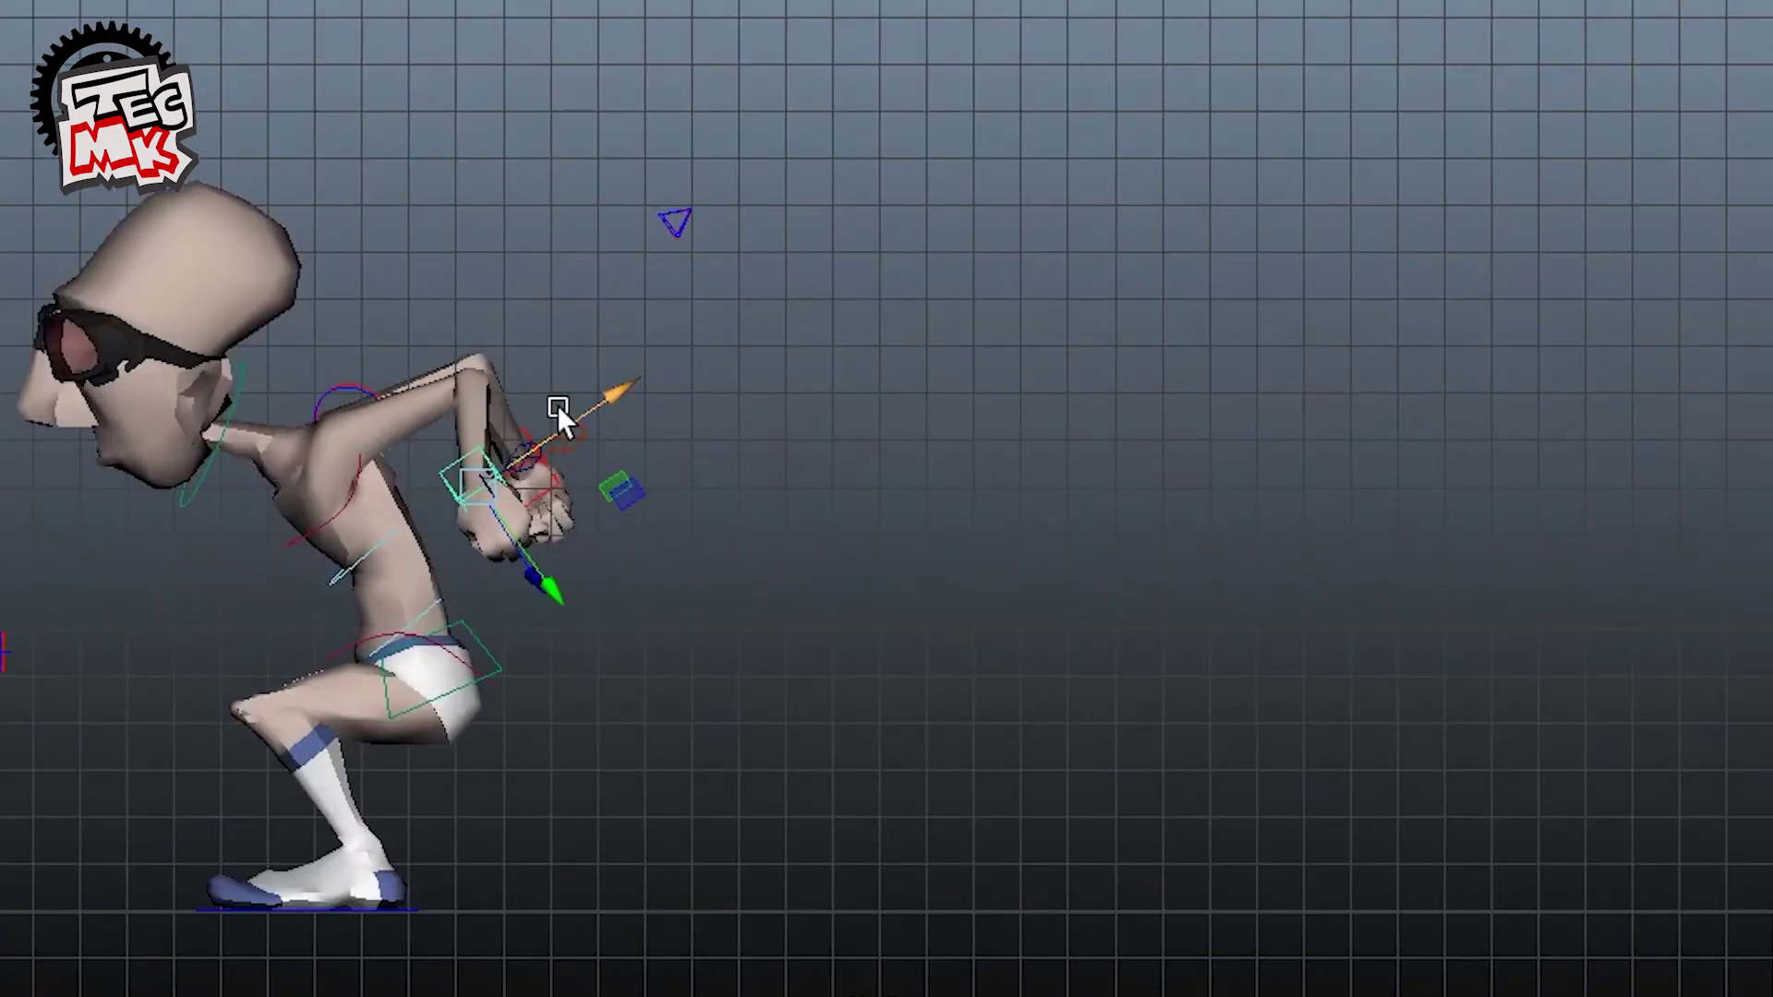
pyautogui.press('e')
pyautogui.moveTo(518, 385); pyautogui.dragTo(483, 535)
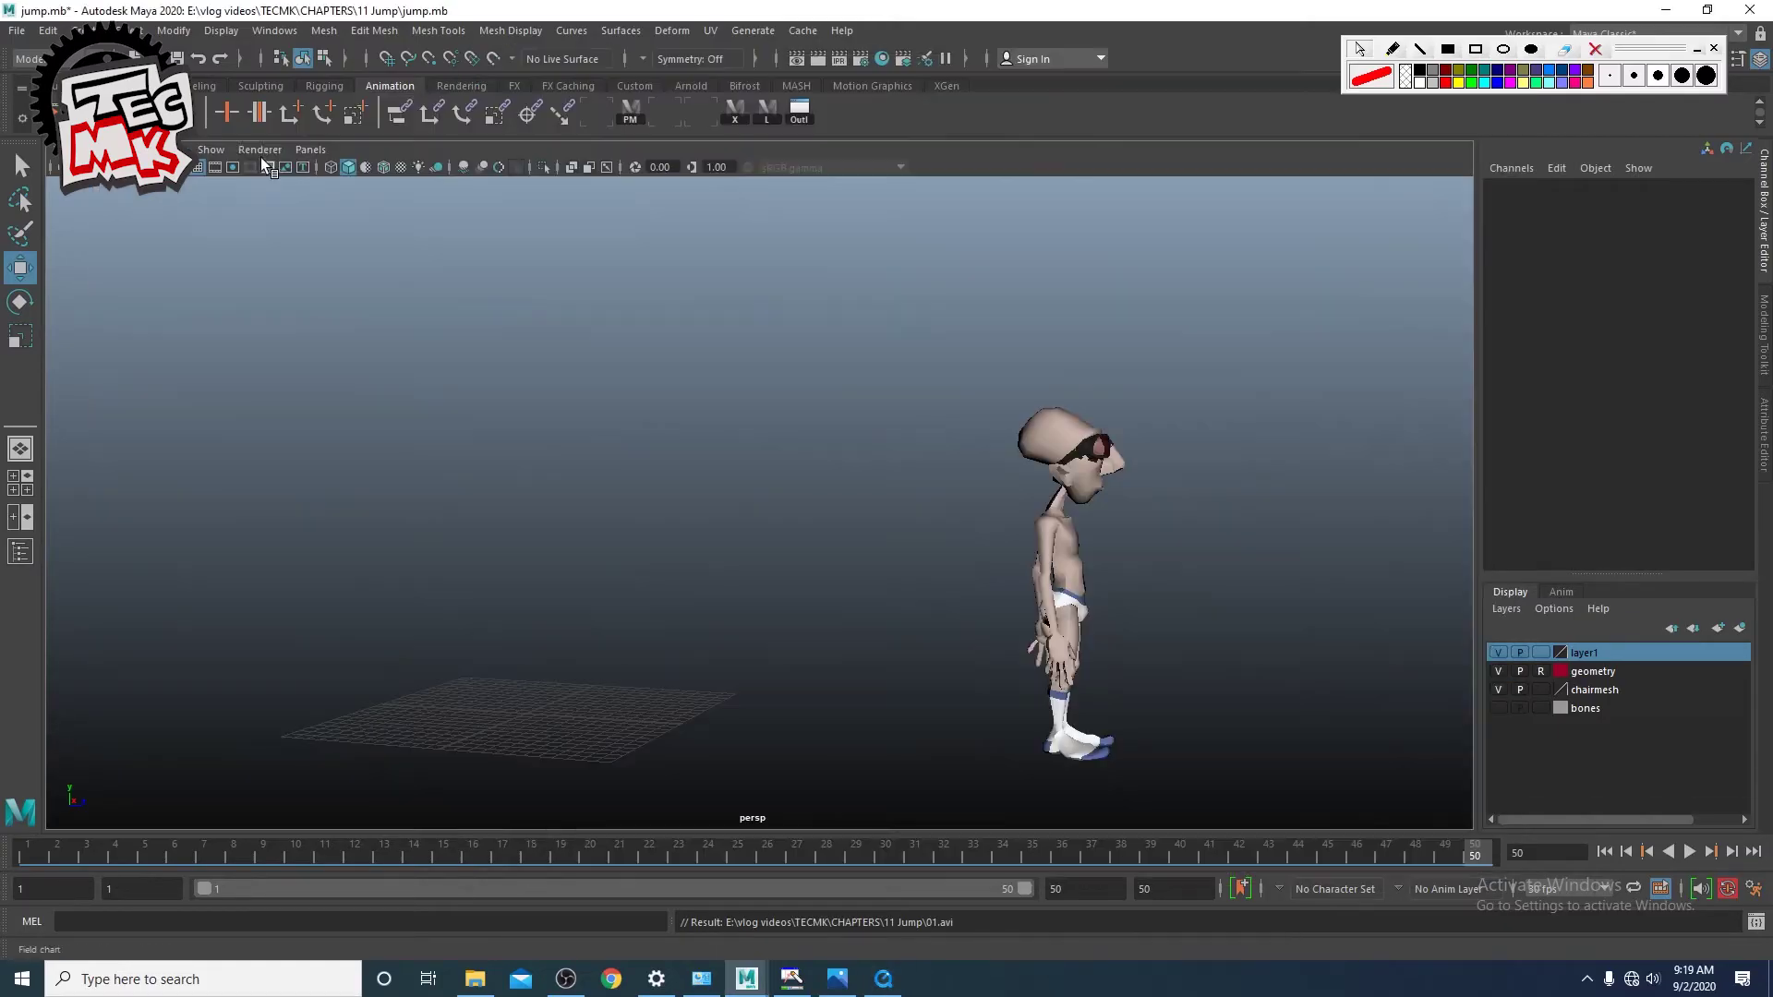
# Step: Show the NURBS curves in the perspective viewport so the rig controls can be selected
pyautogui.click(211, 150)
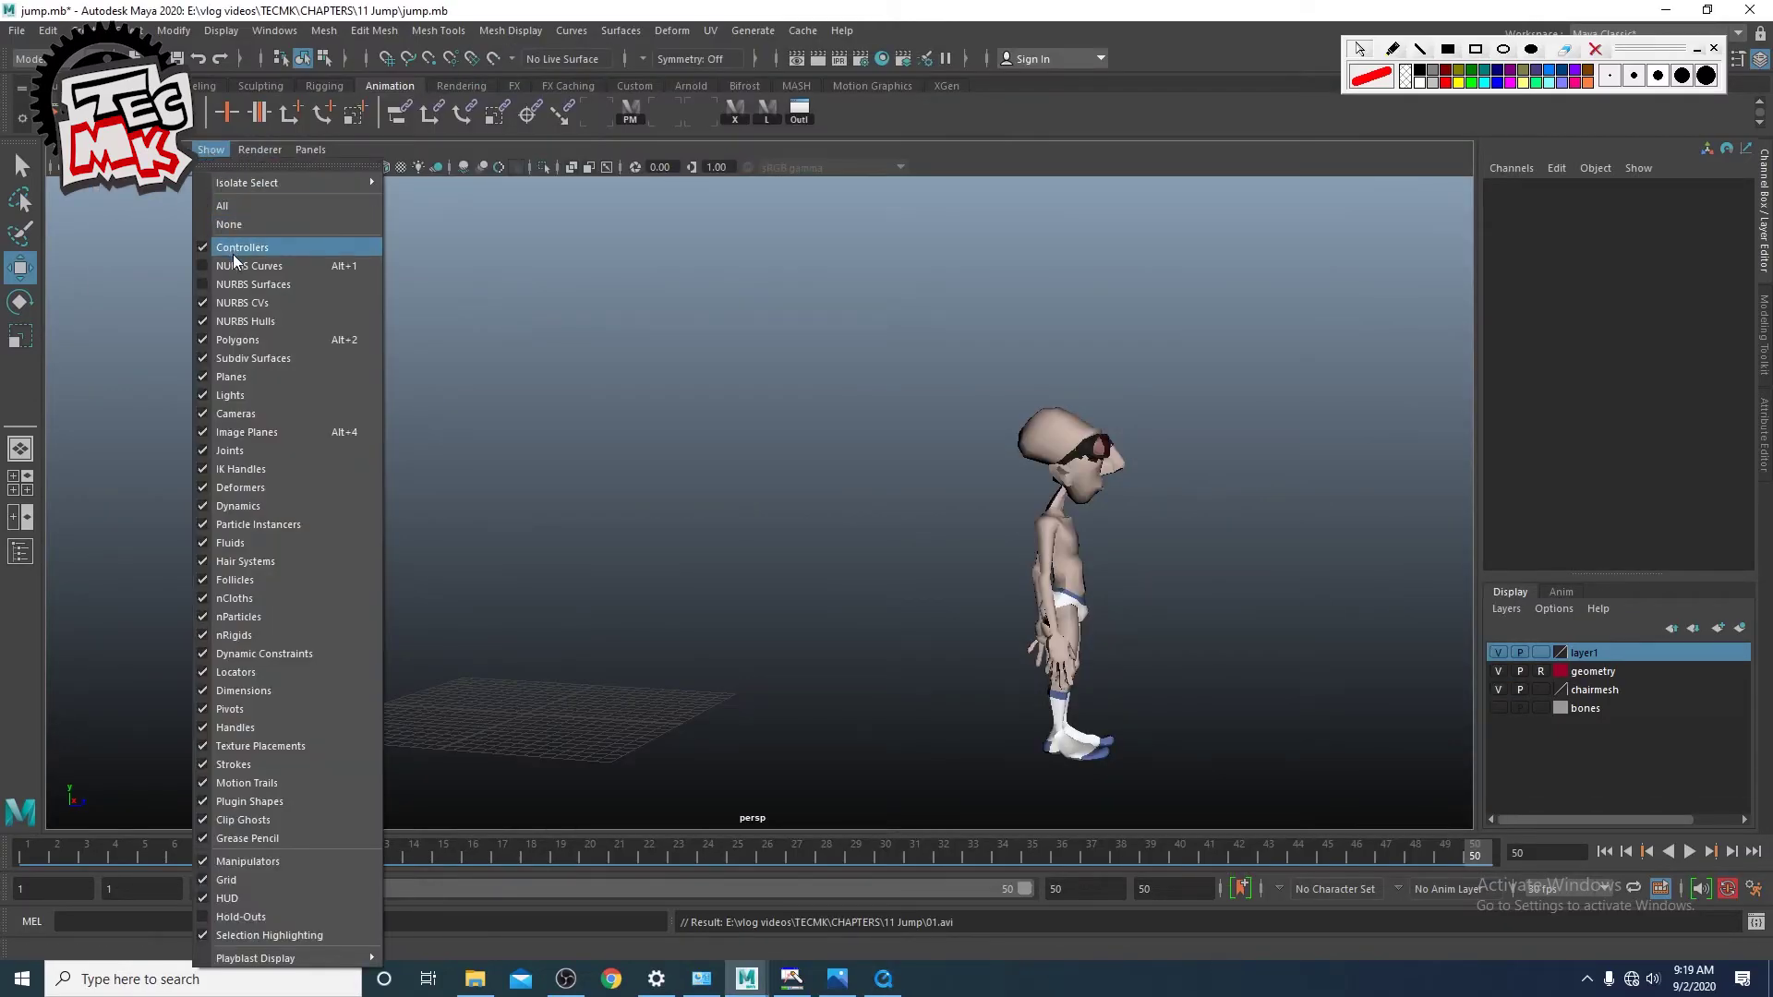
pyautogui.click(532, 258)
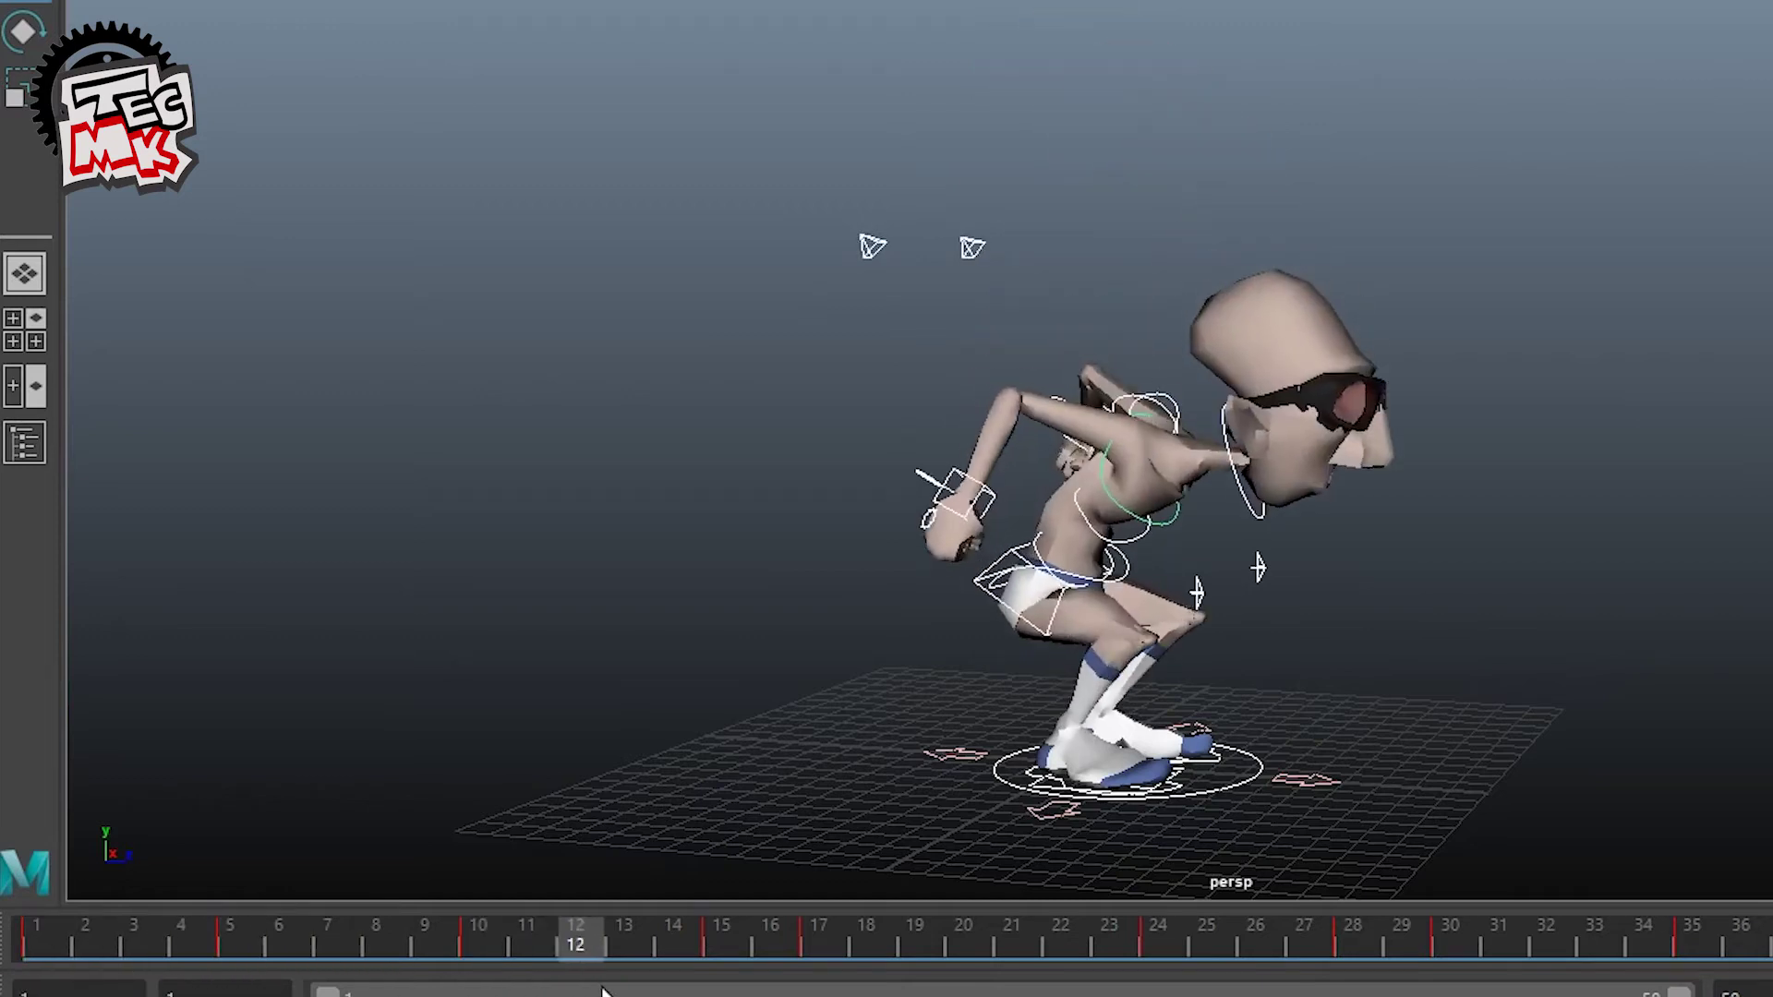
pyautogui.click(1243, 424)
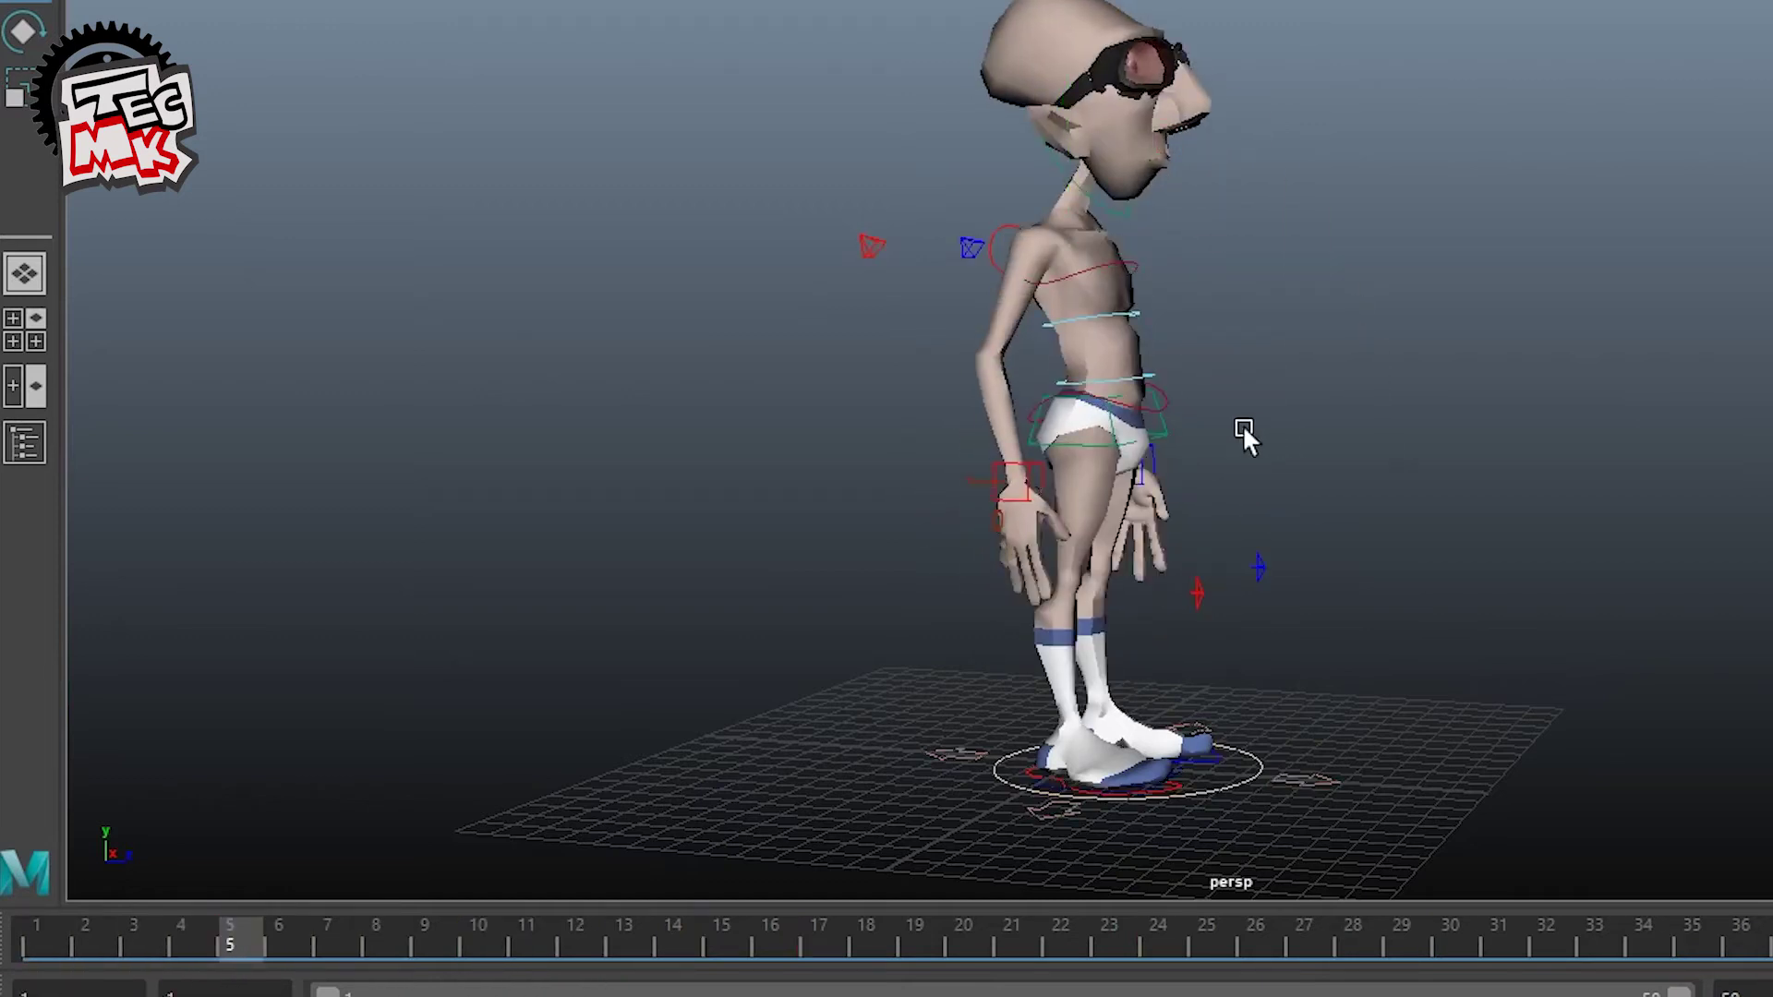
# Step: Nudge the hip control slightly down and forward in the standing pose at frame 1
pyautogui.click(1153, 430)
pyautogui.moveTo(239, 960)
pyautogui.mouseDown()
pyautogui.moveTo(475, 970)
pyautogui.moveTo(169, 970)
pyautogui.moveTo(420, 986)
pyautogui.moveTo(231, 992)
pyautogui.mouseUp()
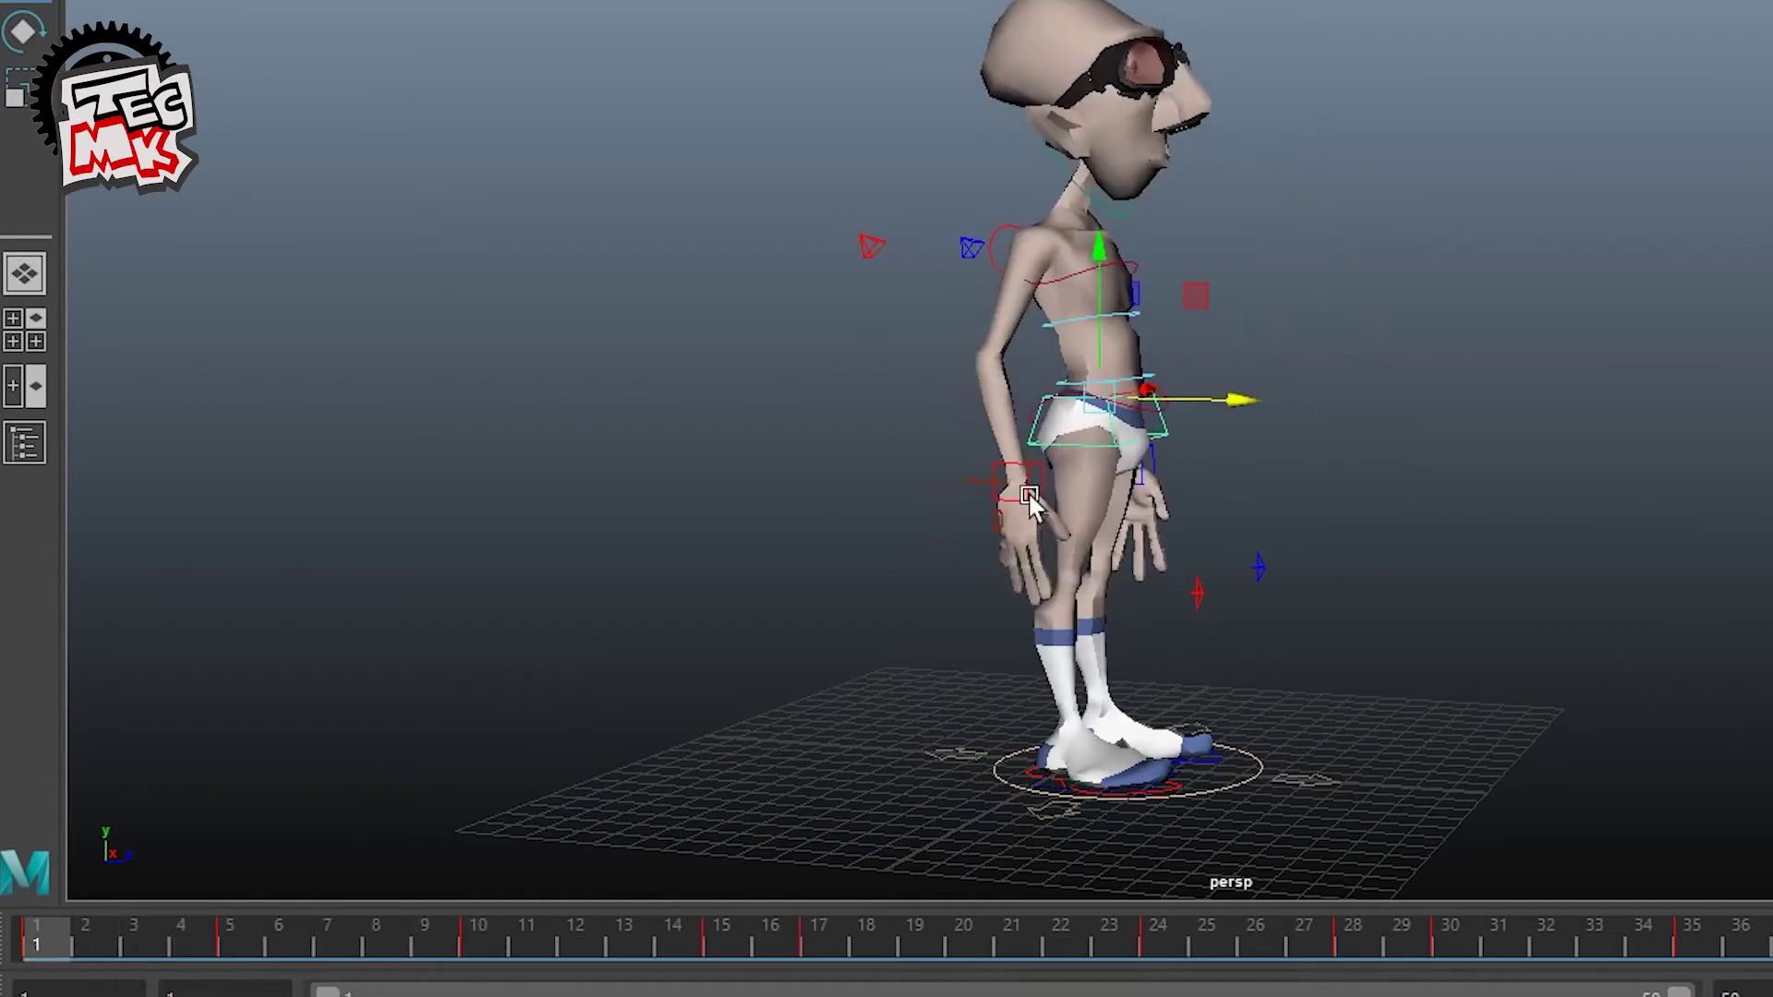
pyautogui.moveTo(1103, 233); pyautogui.dragTo(1103, 235)
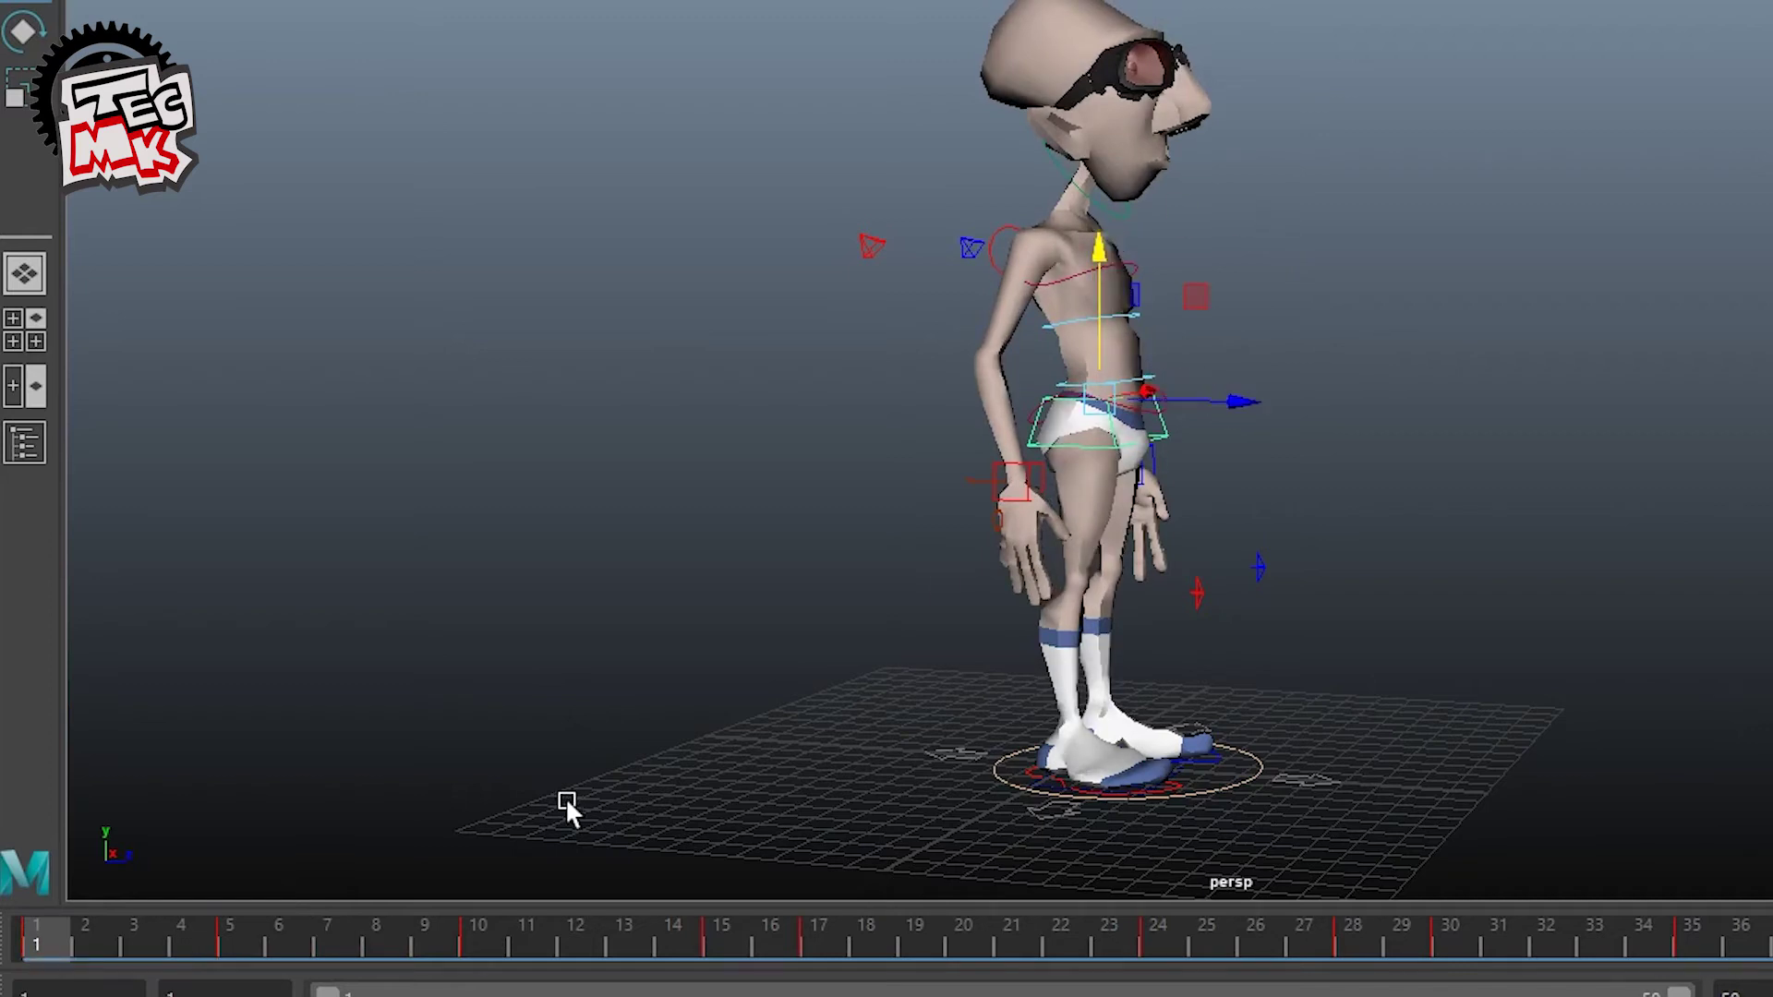
pyautogui.moveTo(1245, 390); pyautogui.dragTo(1260, 388)
# Step: Rotate the shoulder control slightly backward at frame 5
pyautogui.moveTo(73, 934); pyautogui.dragTo(238, 981)
pyautogui.click(1134, 268)
pyautogui.press('e')
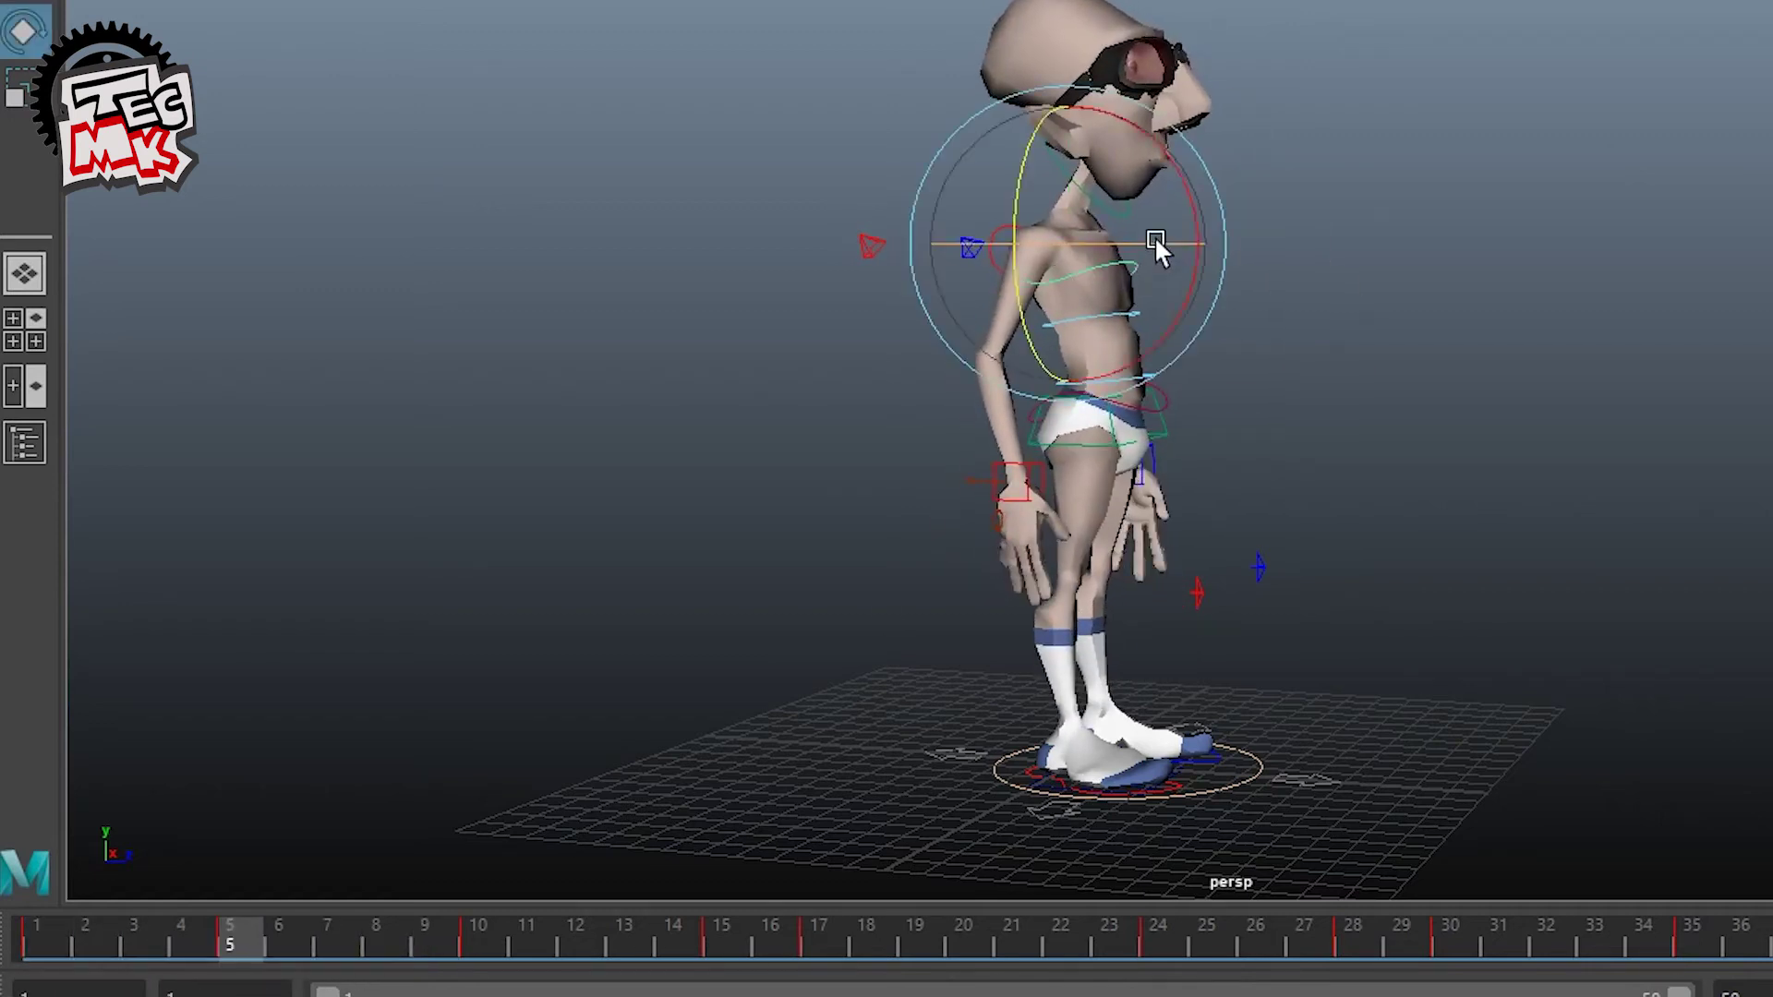
pyautogui.moveTo(1184, 183); pyautogui.dragTo(1185, 173)
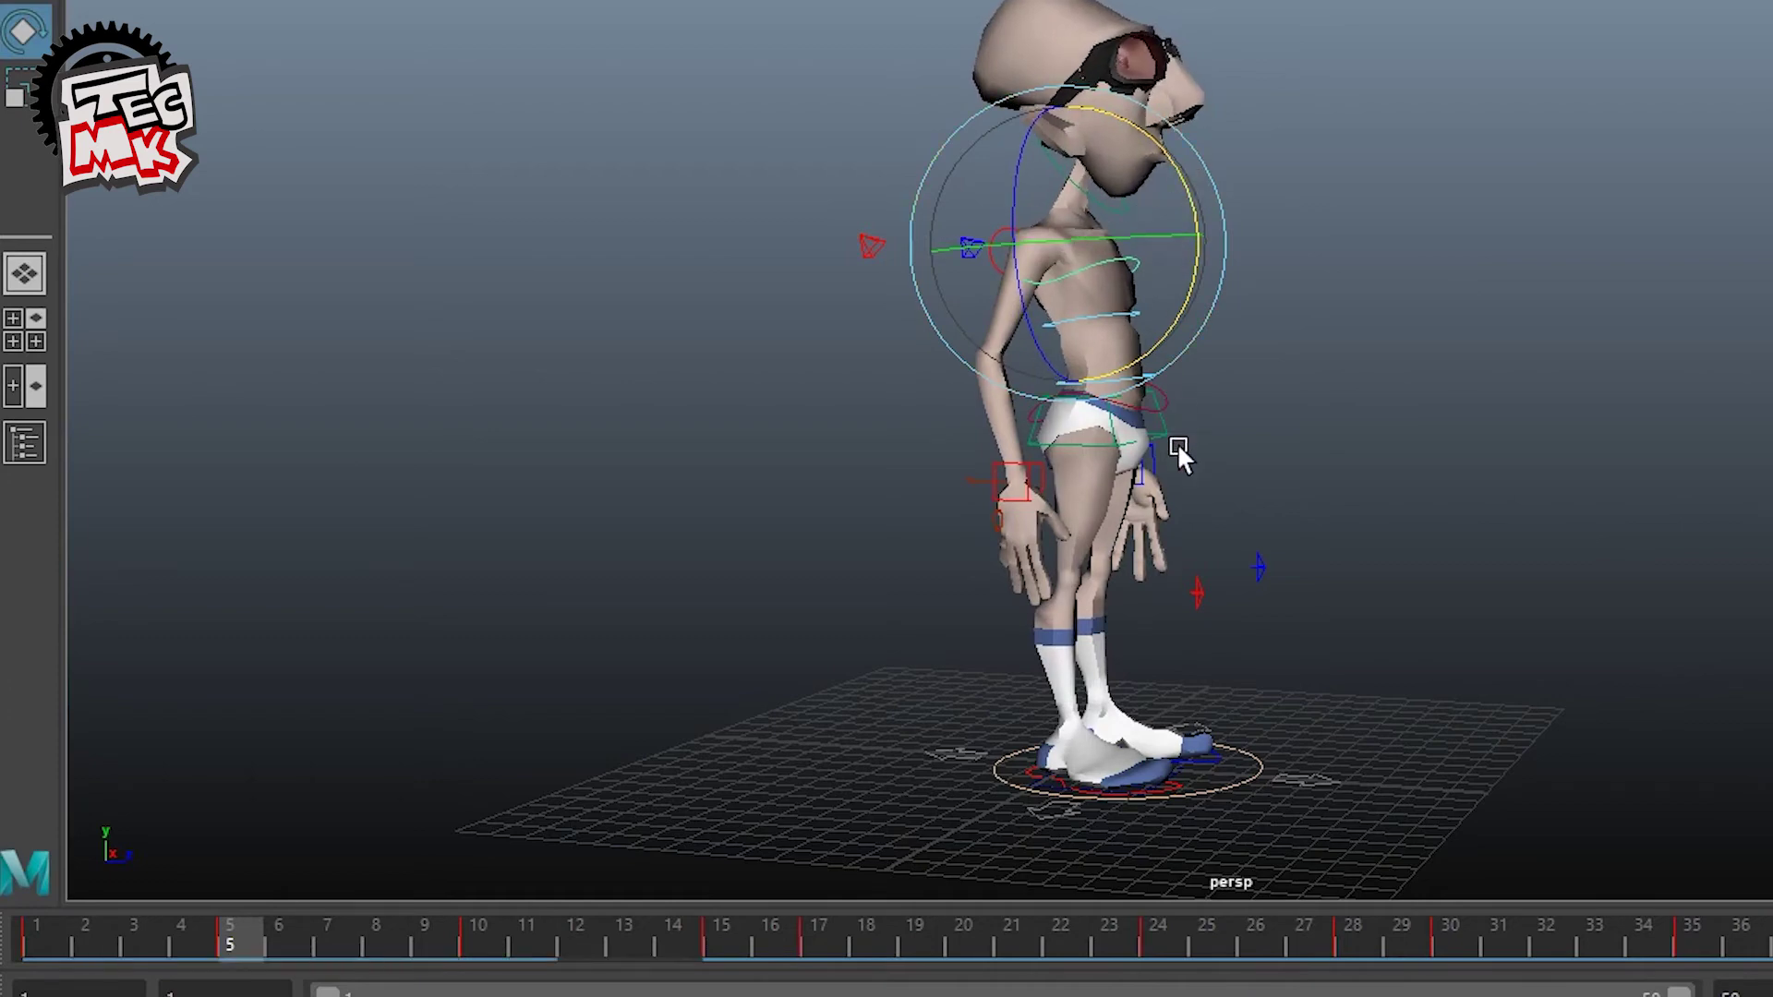
# Step: Move both wrist controls slightly forward and rotate them at frame 5, comparing the hands with frame 1
pyautogui.click(1039, 482)
pyautogui.keyDown('alt'); pyautogui.moveTo(1413, 459); pyautogui.dragTo(1317, 511); pyautogui.keyUp('alt')
pyautogui.keyDown('shift'); pyautogui.click(1306, 408); pyautogui.keyUp('shift')
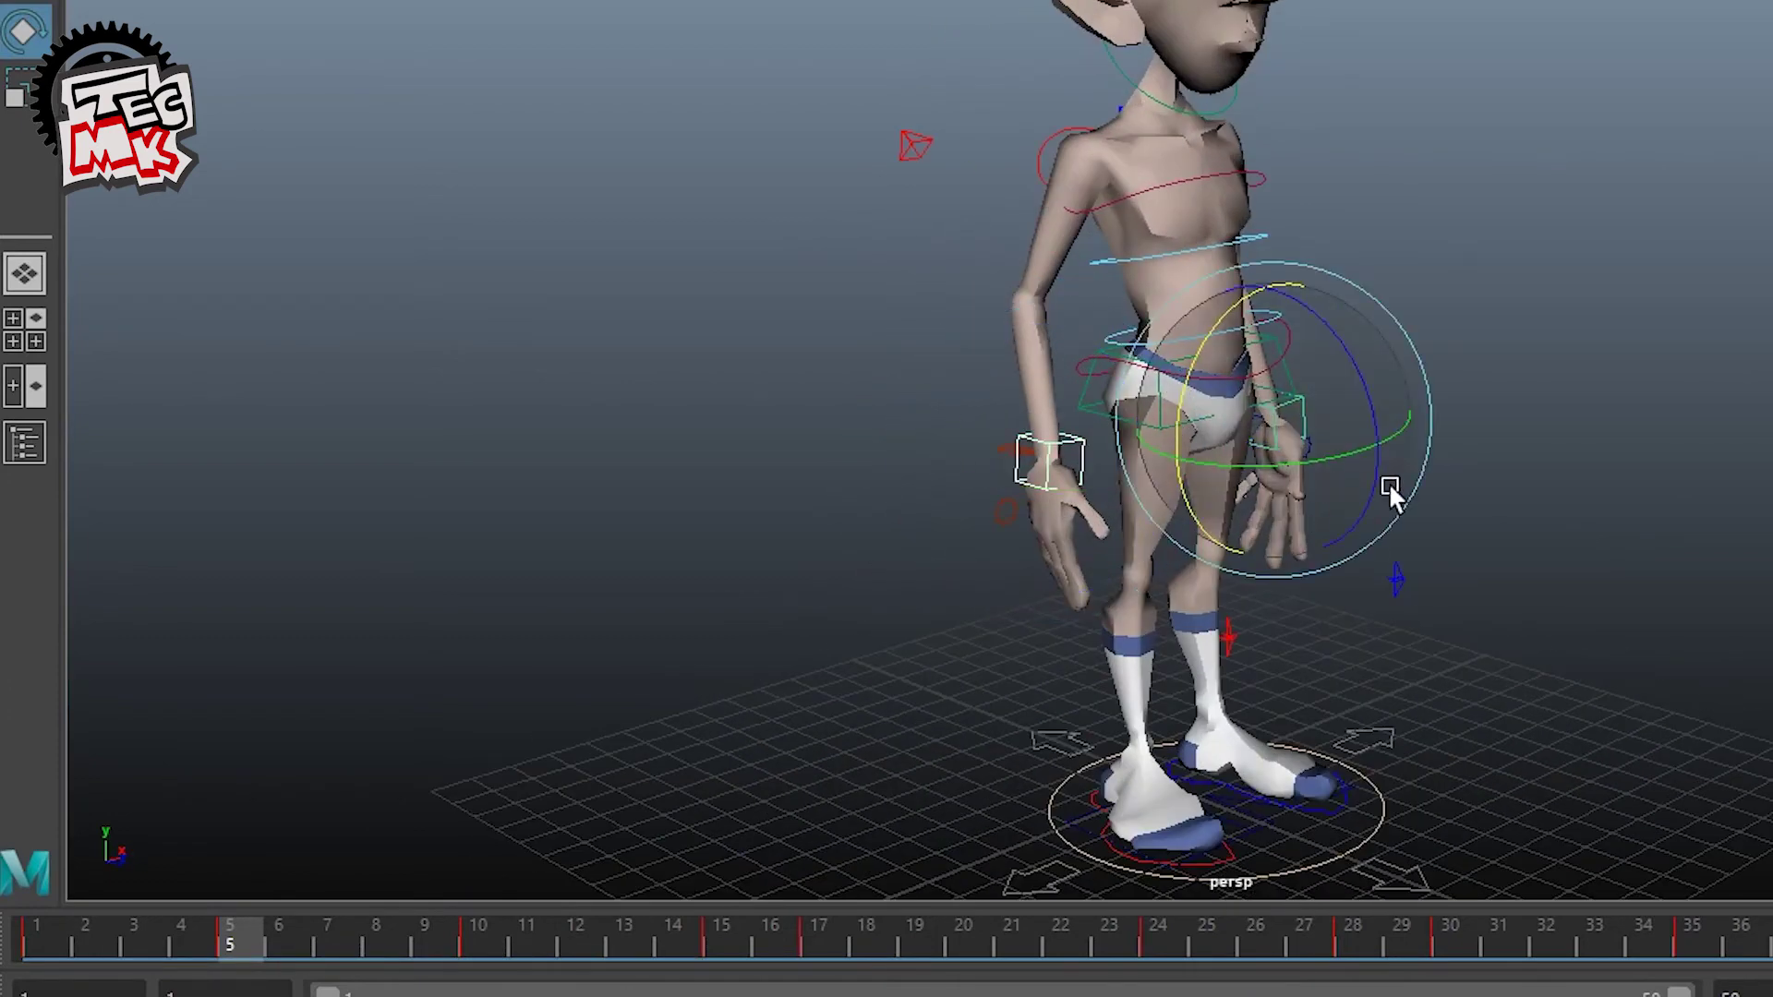
pyautogui.press('w')
pyautogui.keyDown('alt'); pyautogui.moveTo(1389, 486); pyautogui.dragTo(1443, 498); pyautogui.keyUp('alt')
pyautogui.moveTo(1242, 501); pyautogui.dragTo(1264, 501)
pyautogui.keyDown('alt'); pyautogui.moveTo(1384, 542); pyautogui.dragTo(1382, 532); pyautogui.keyUp('alt')
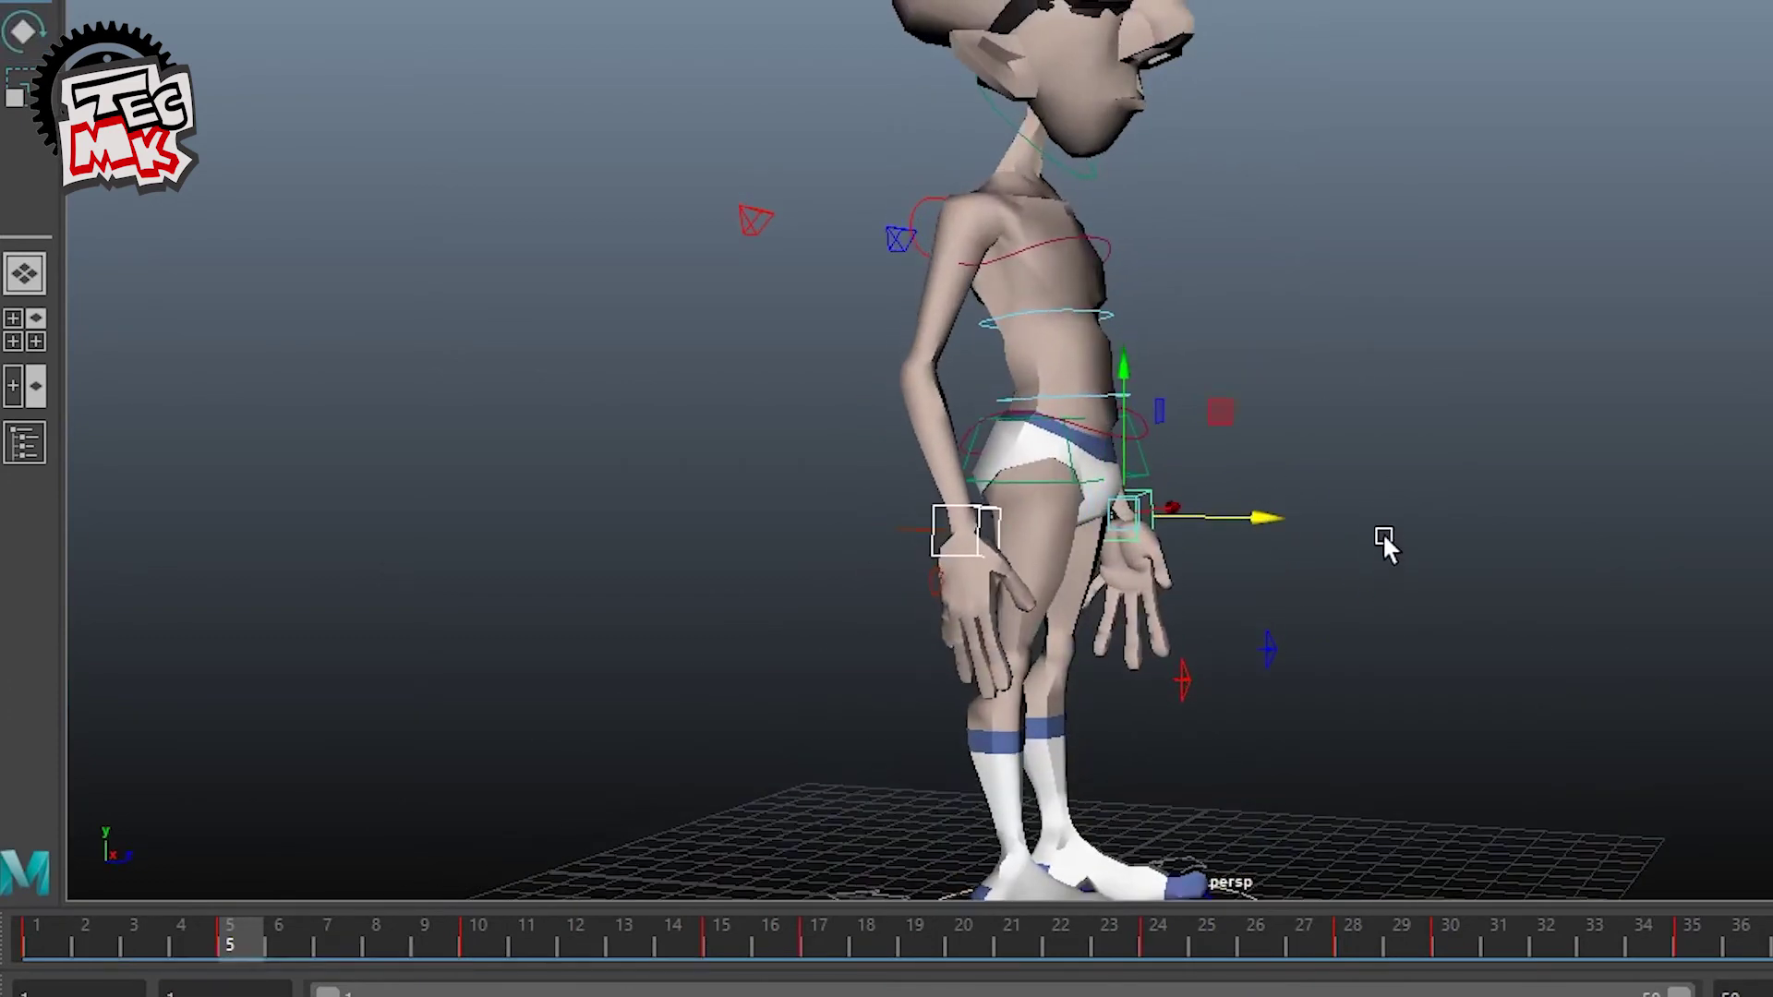
pyautogui.press('e')
pyautogui.moveTo(1227, 431); pyautogui.dragTo(1216, 419)
pyautogui.moveTo(287, 919); pyautogui.dragTo(37, 957)
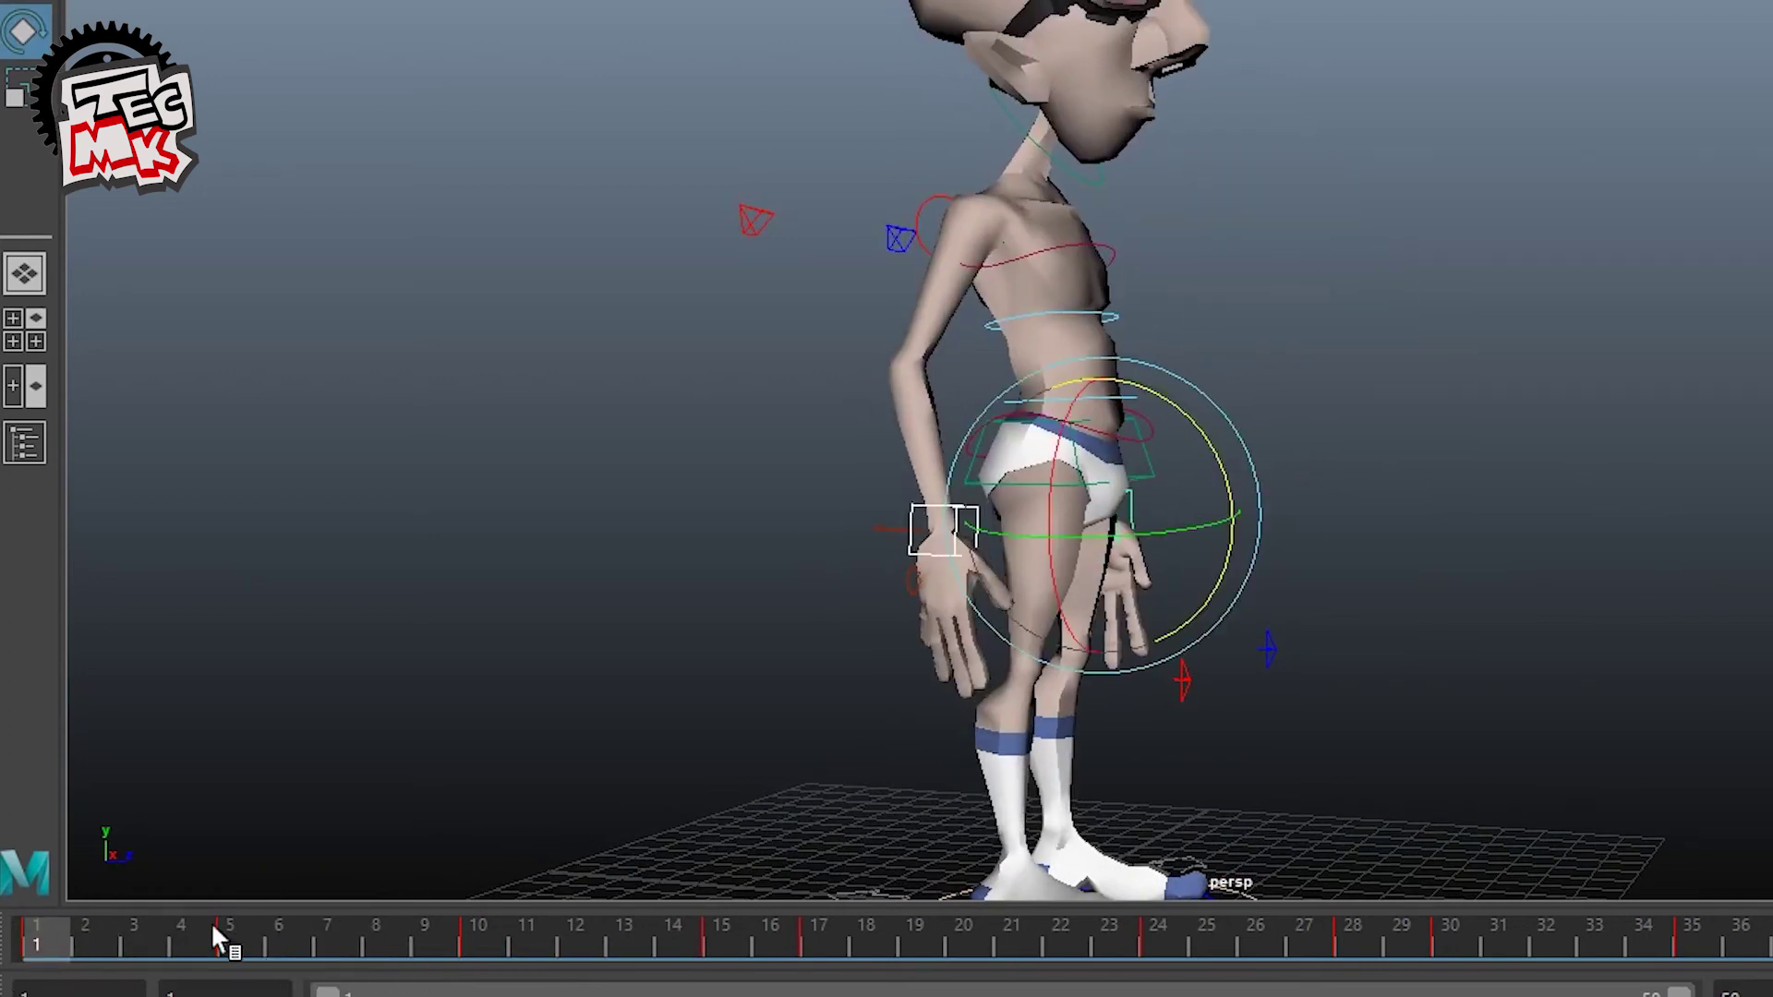
pyautogui.click(228, 940)
# Step: Move the right wrist control backward at frame 5 and adjust its rotation to offset it from the left hand
pyautogui.click(669, 631)
pyautogui.click(985, 536)
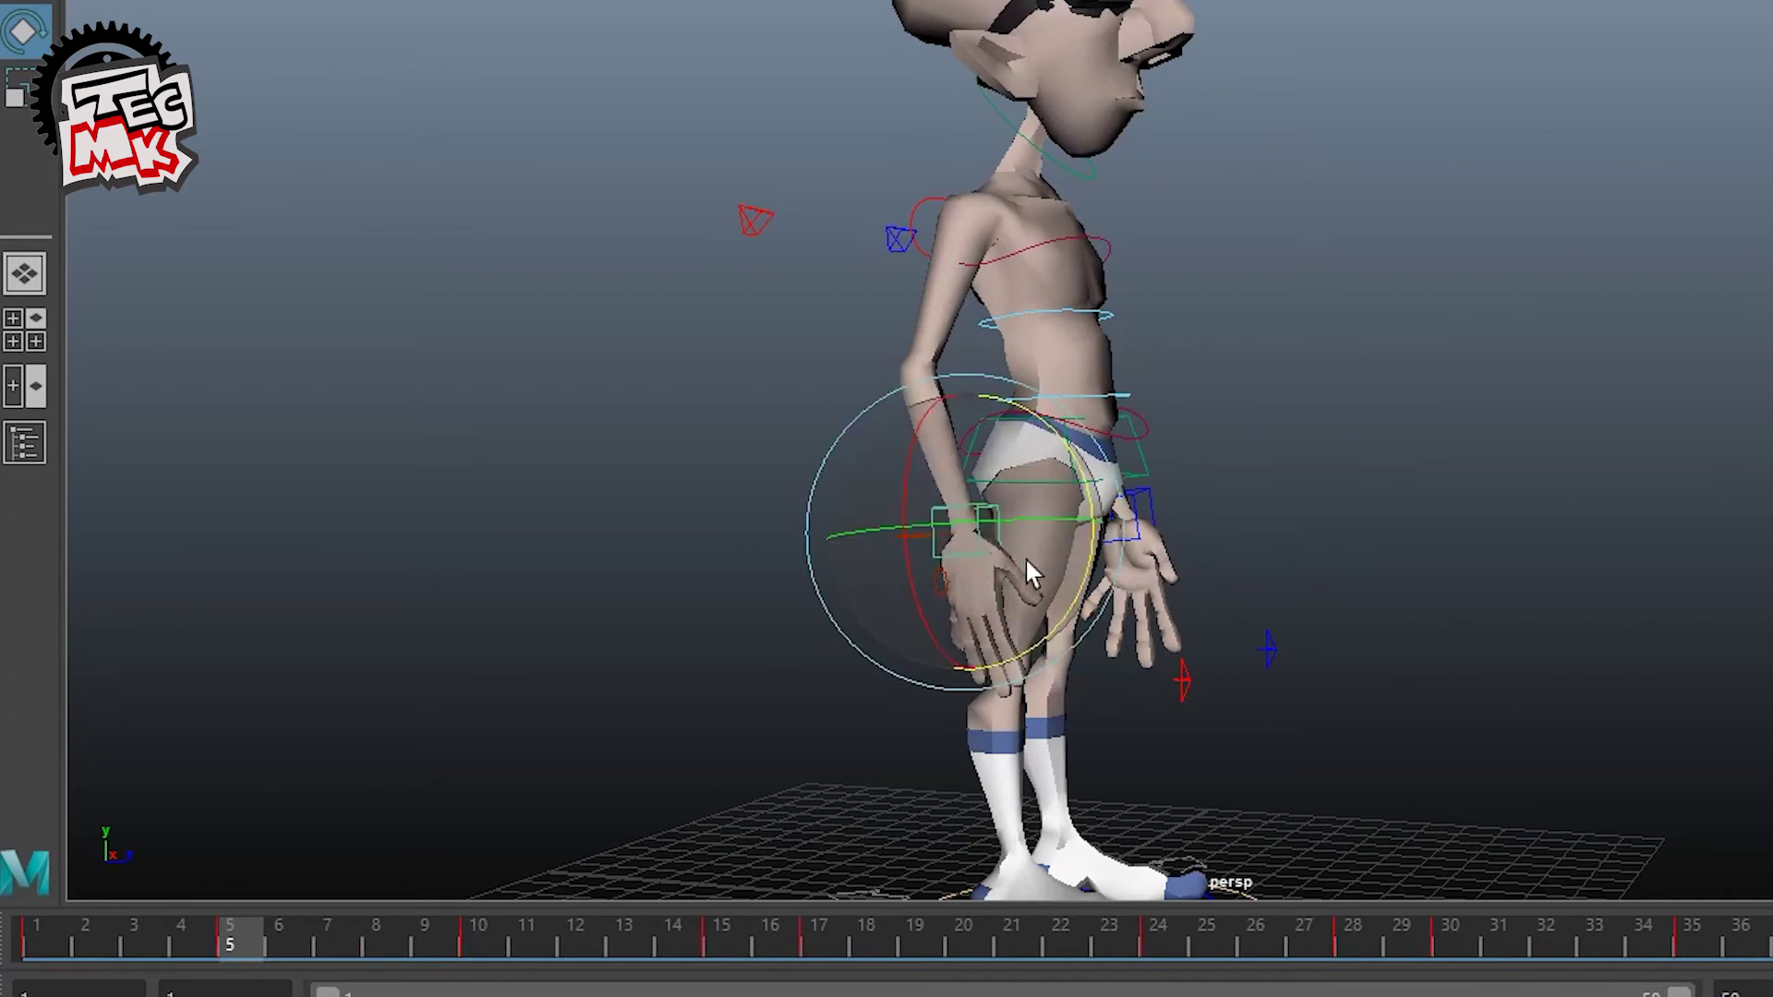
pyautogui.press('w')
pyautogui.moveTo(1090, 528); pyautogui.dragTo(1050, 527)
pyautogui.press('e')
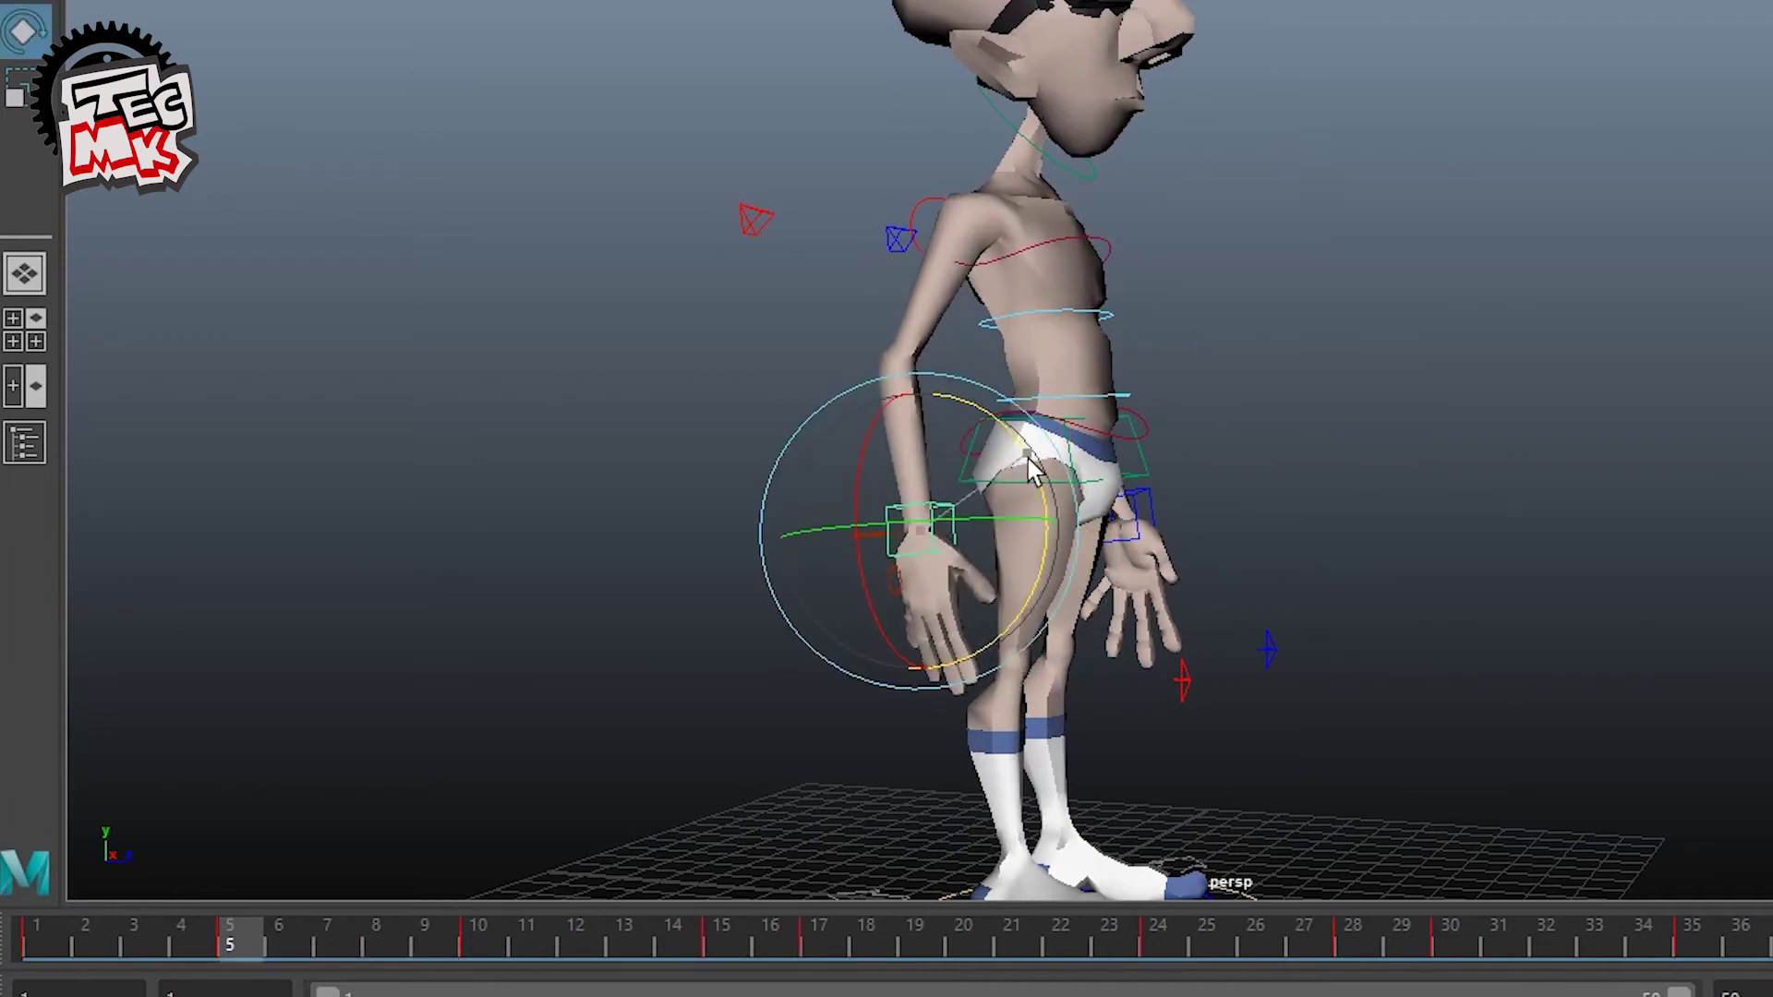
# Step: Copy the standing pose from frame 40 and key it on all controls at frame 45
pyautogui.moveTo(237, 942); pyautogui.dragTo(1330, 859)
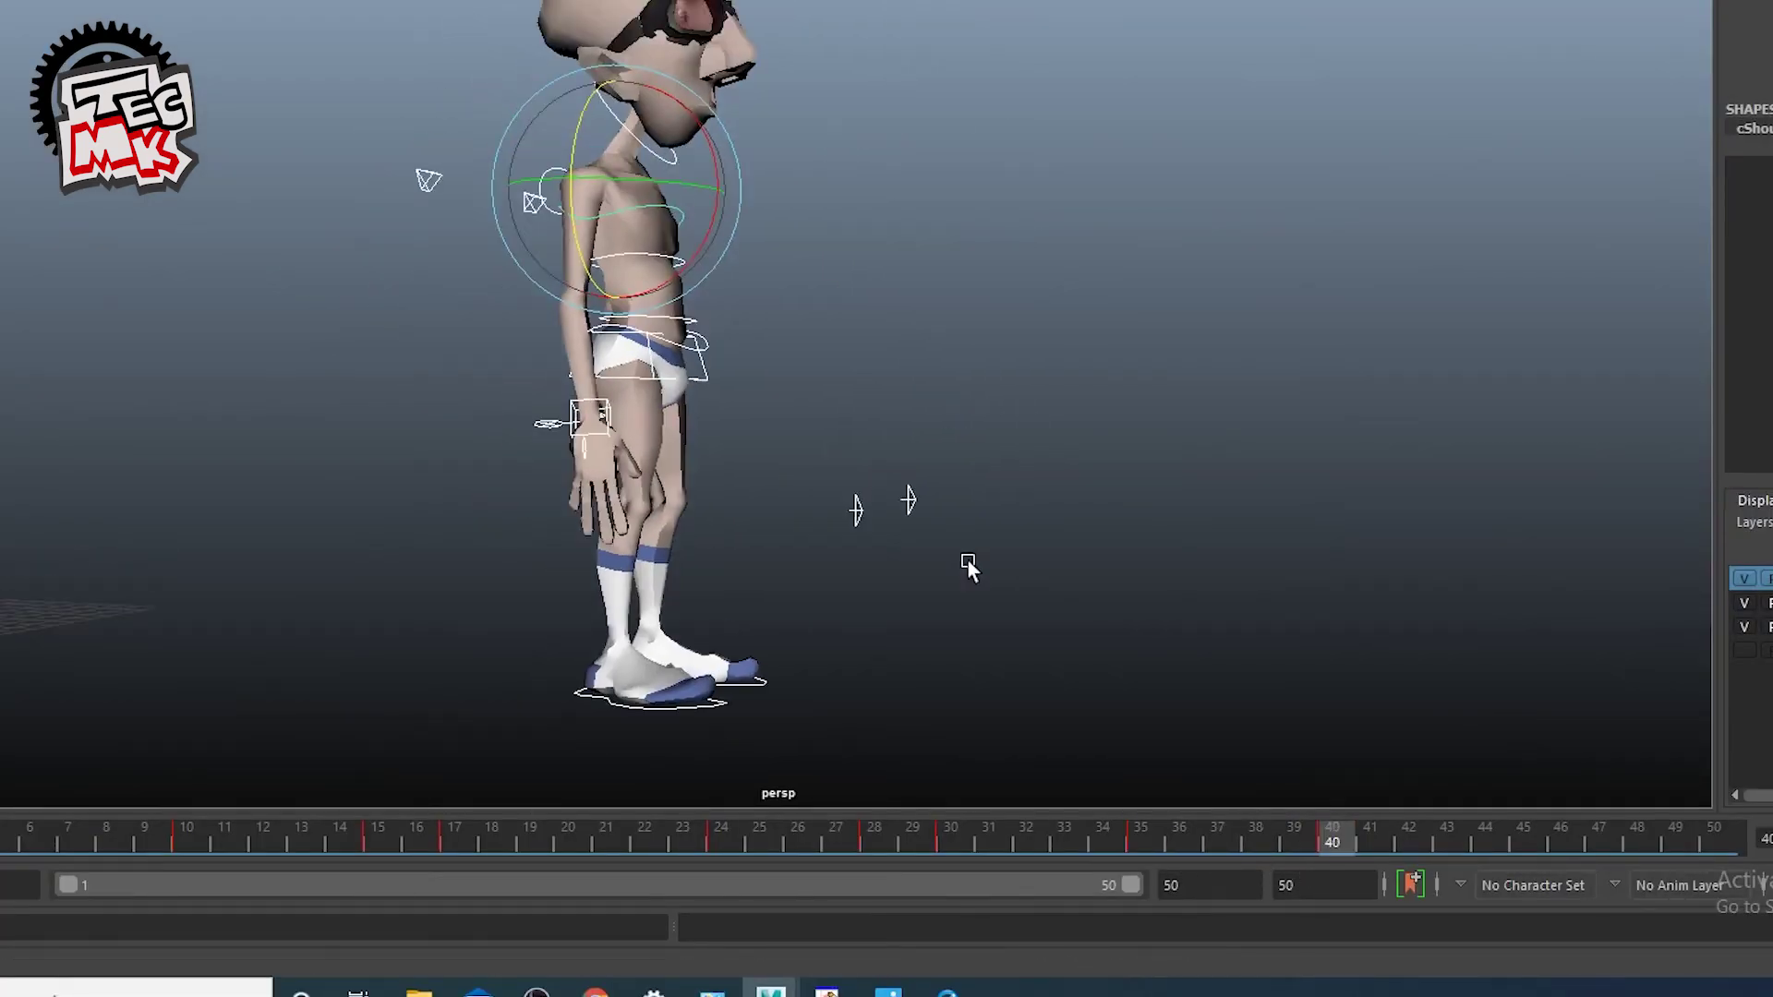
pyautogui.keyDown('alt'); pyautogui.moveTo(967, 558); pyautogui.dragTo(957, 590, button='middle'); pyautogui.keyUp('alt')
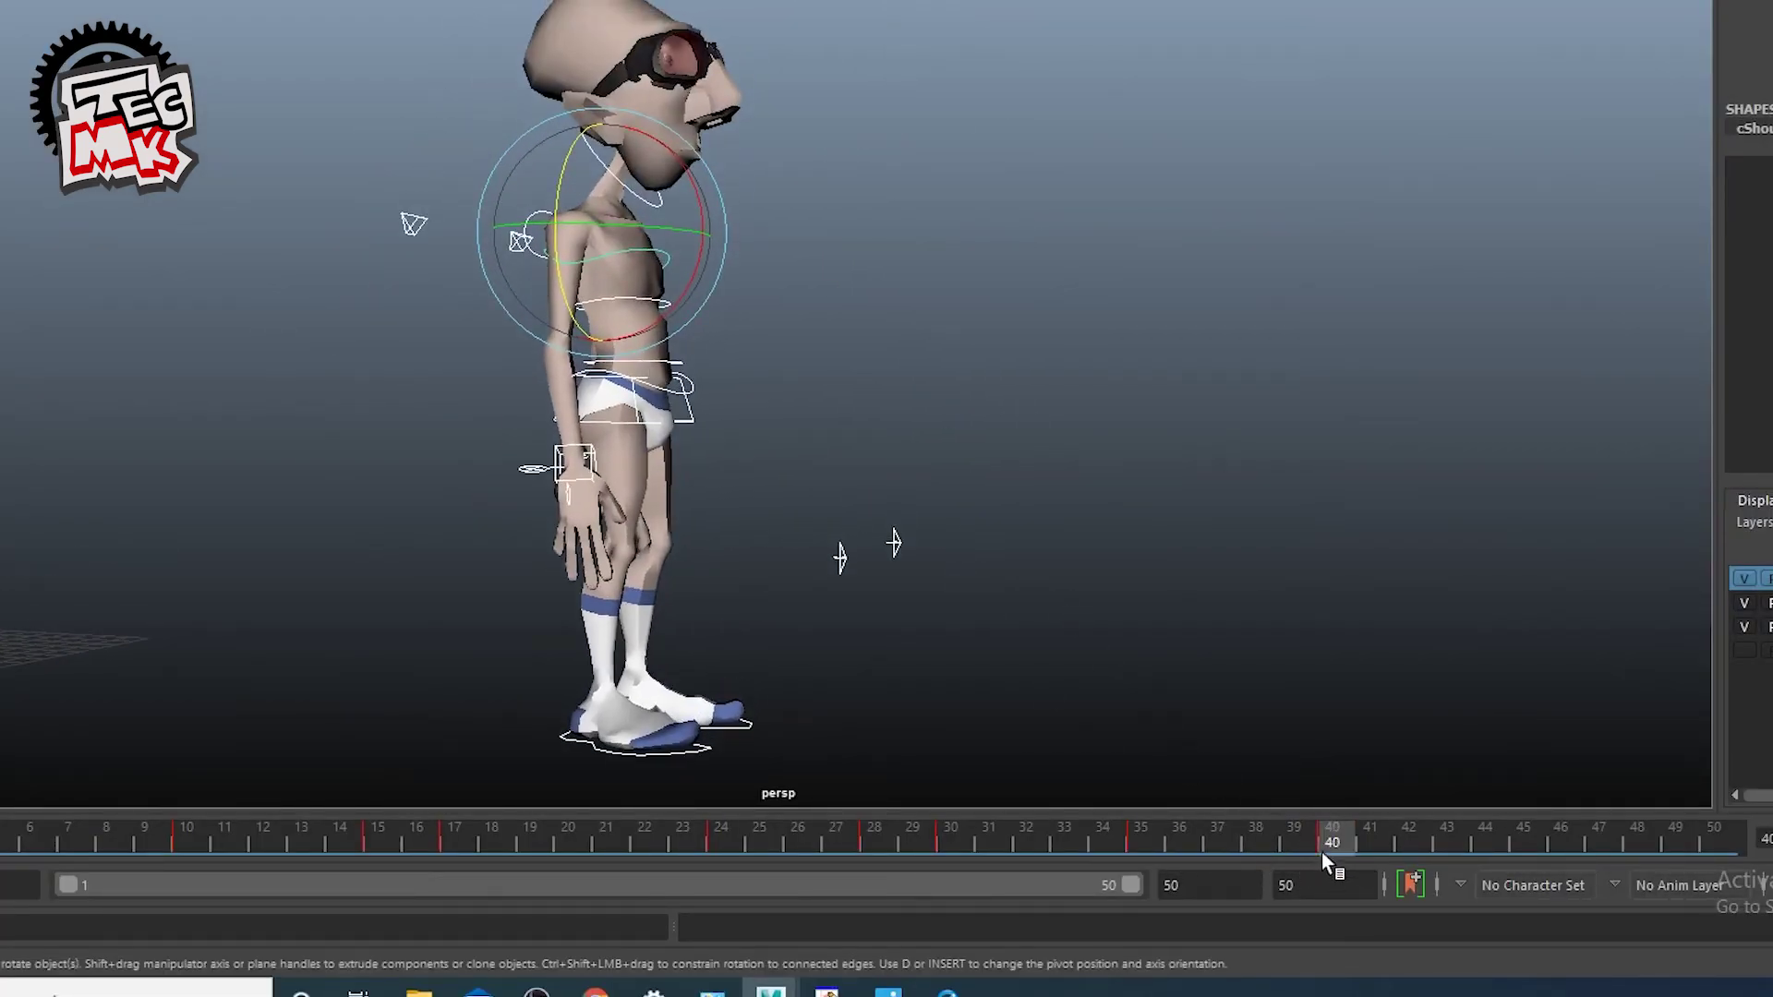
pyautogui.moveTo(1334, 842); pyautogui.dragTo(1520, 850)
pyautogui.moveTo(1321, 844)
pyautogui.mouseDown()
pyautogui.moveTo(1472, 851)
pyautogui.moveTo(1152, 861)
pyautogui.moveTo(1326, 866)
pyautogui.mouseUp()
pyautogui.keyDown('alt'); pyautogui.moveTo(1083, 582); pyautogui.dragTo(1288, 738, button='middle'); pyautogui.keyUp('alt')
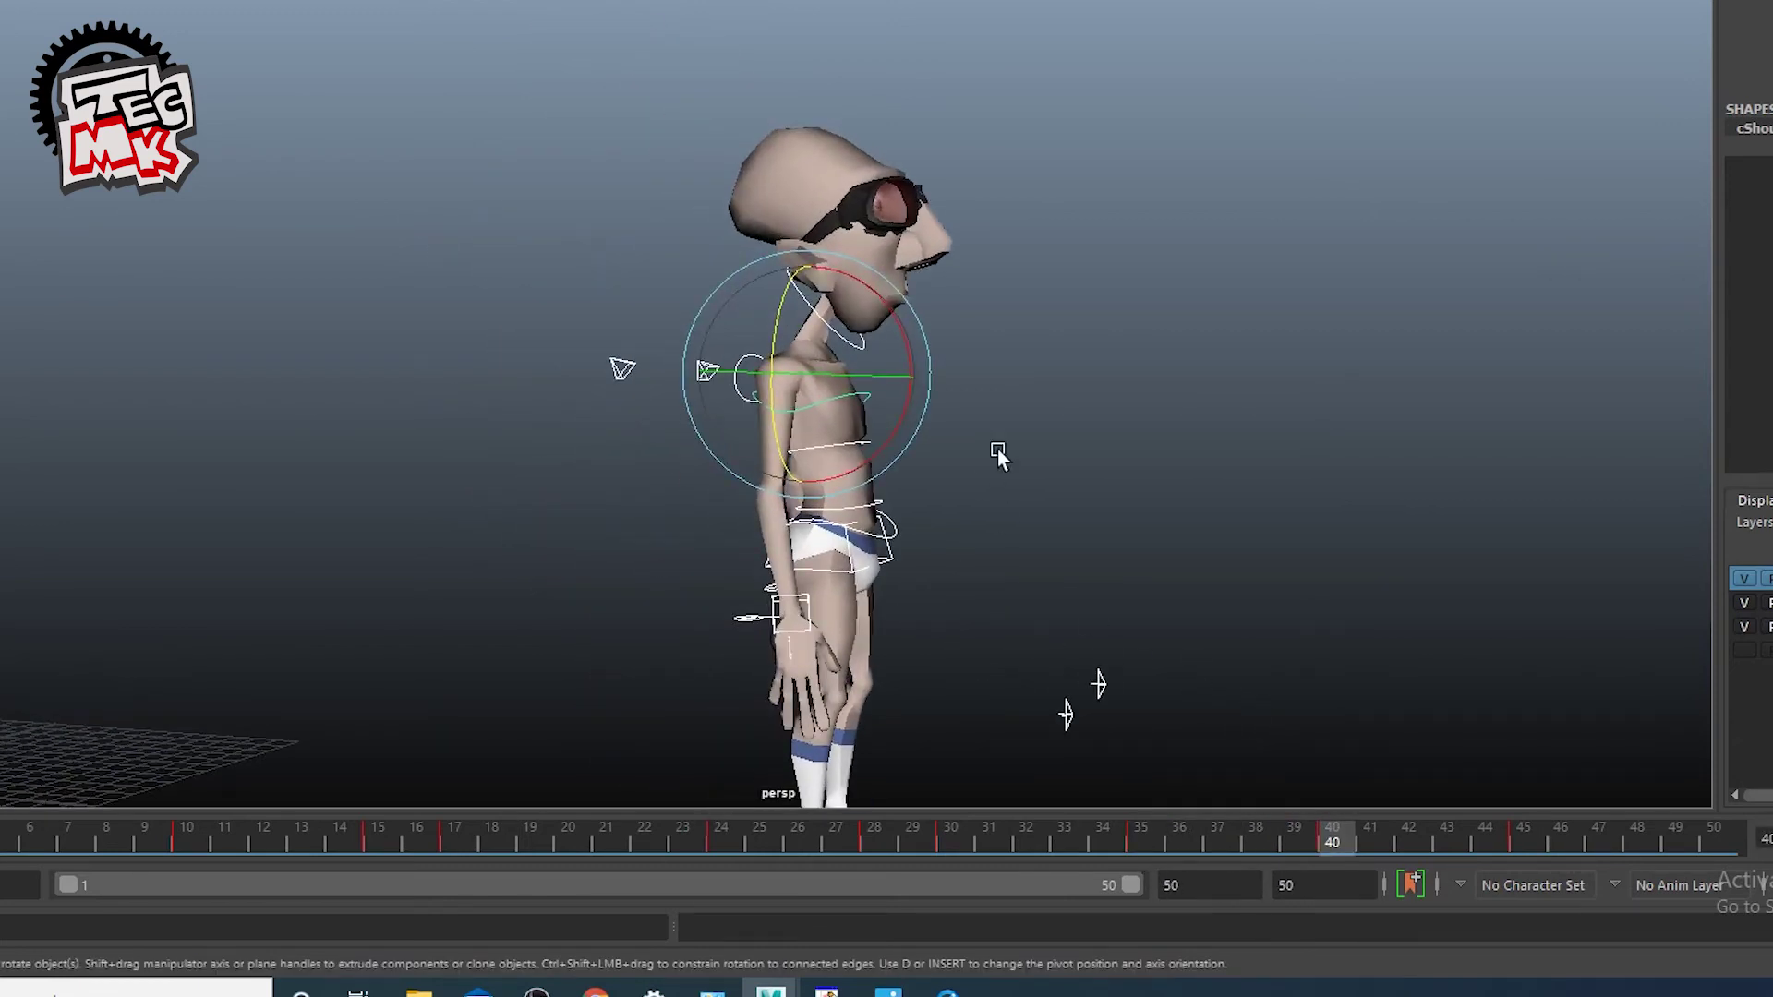
# Step: Rotate the neck control slightly upward at frame 40
pyautogui.click(998, 412)
pyautogui.click(859, 340)
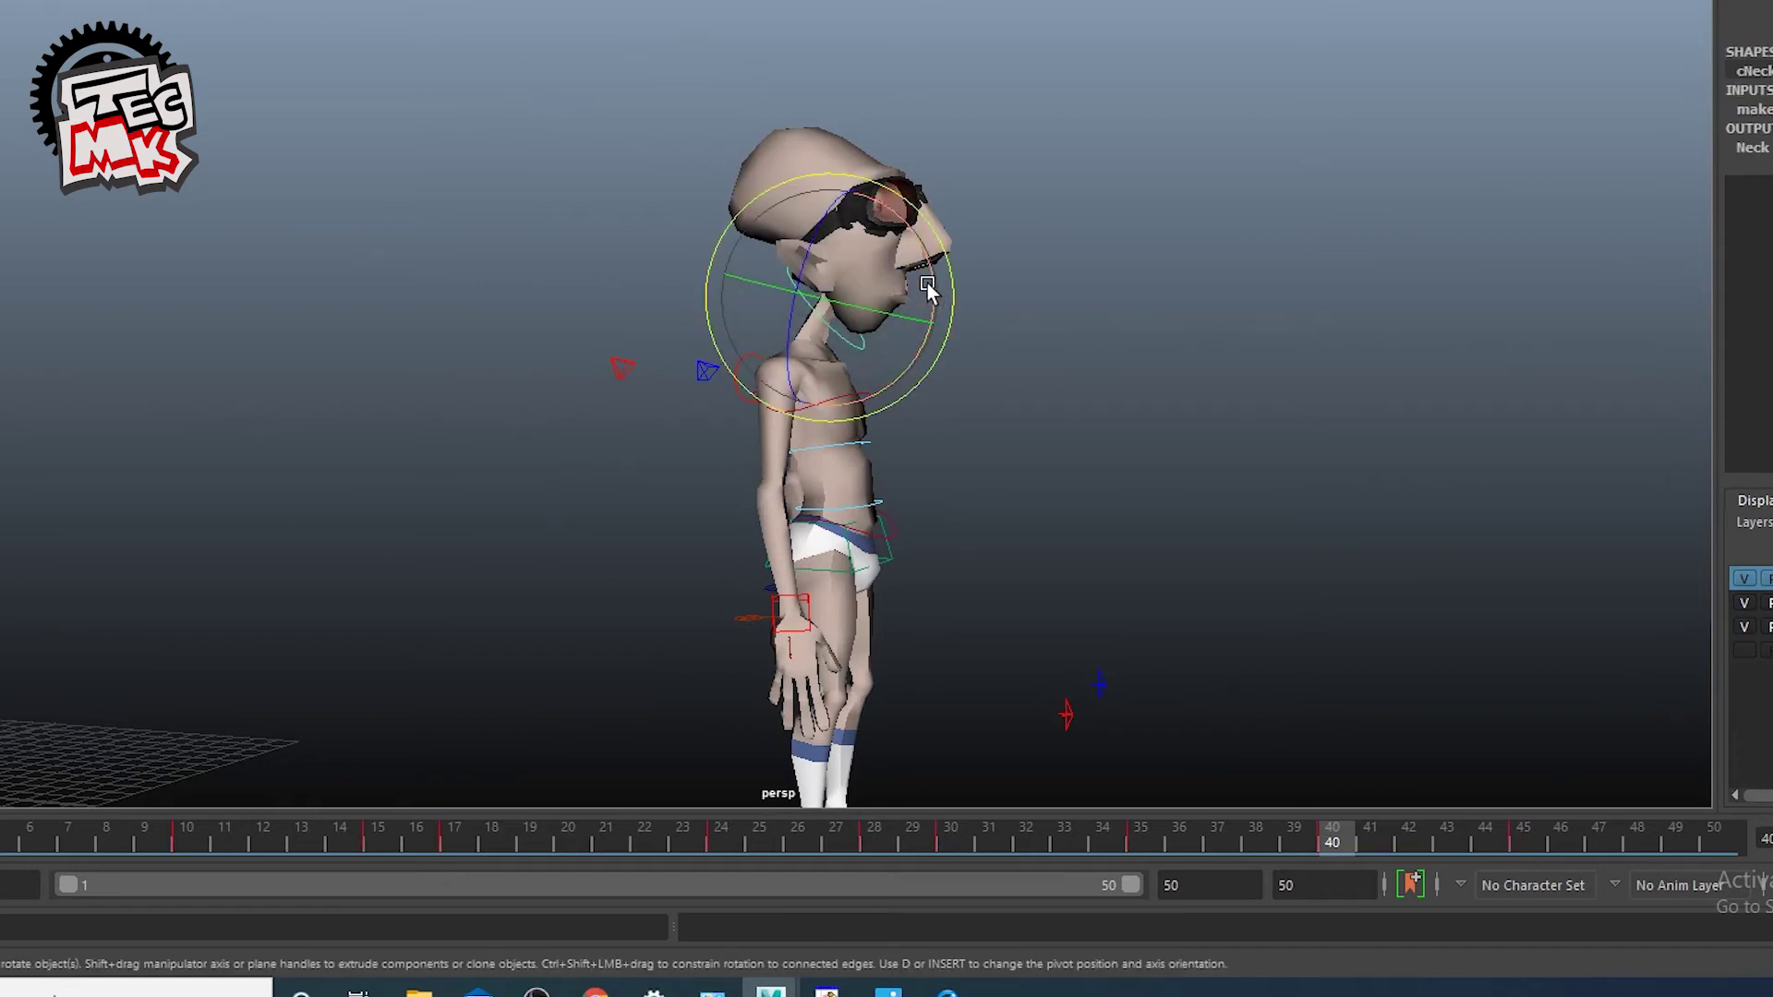
pyautogui.moveTo(927, 289); pyautogui.dragTo(929, 269)
# Step: Shift the hip control slightly forward at frame 40
pyautogui.keyDown('alt'); pyautogui.moveTo(934, 406); pyautogui.dragTo(959, 500); pyautogui.keyUp('alt')
pyautogui.click(894, 593)
pyautogui.press('w')
pyautogui.moveTo(962, 570); pyautogui.dragTo(977, 573)
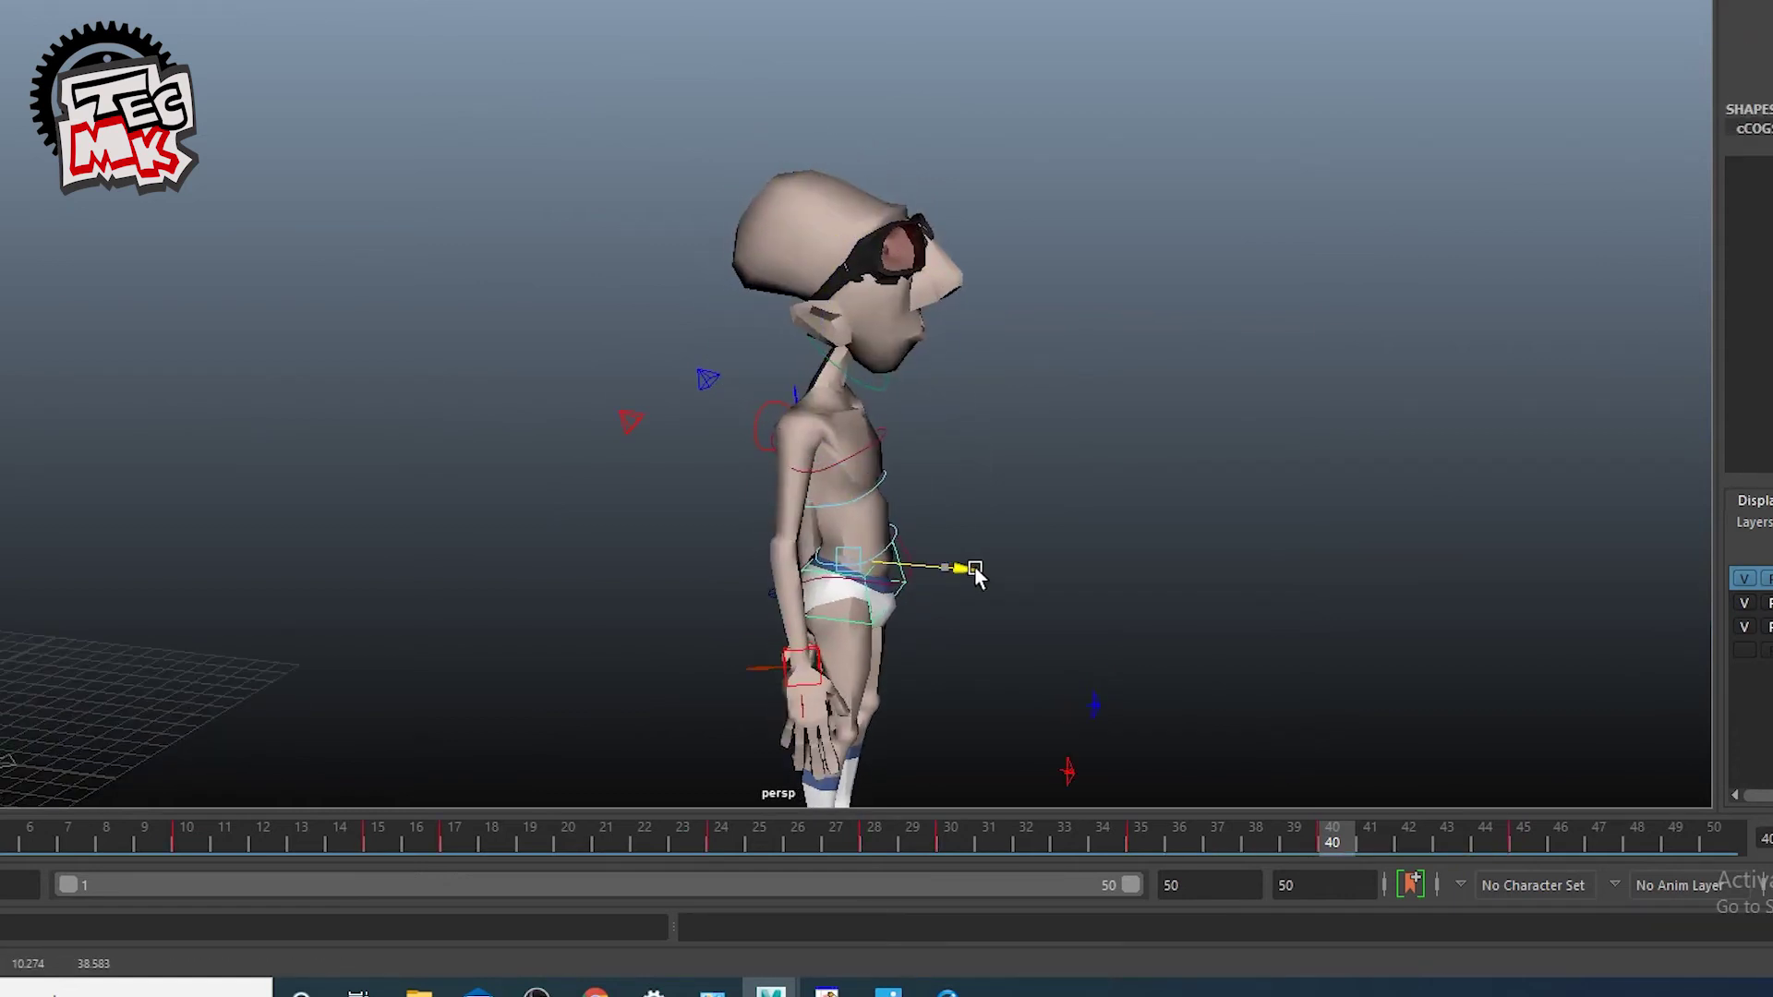
# Step: Reposition the right and left wrist controls at frame 40 to offset the arms from the body
pyautogui.keyDown('alt'); pyautogui.moveTo(990, 603); pyautogui.dragTo(1036, 460, button='middle'); pyautogui.keyUp('alt')
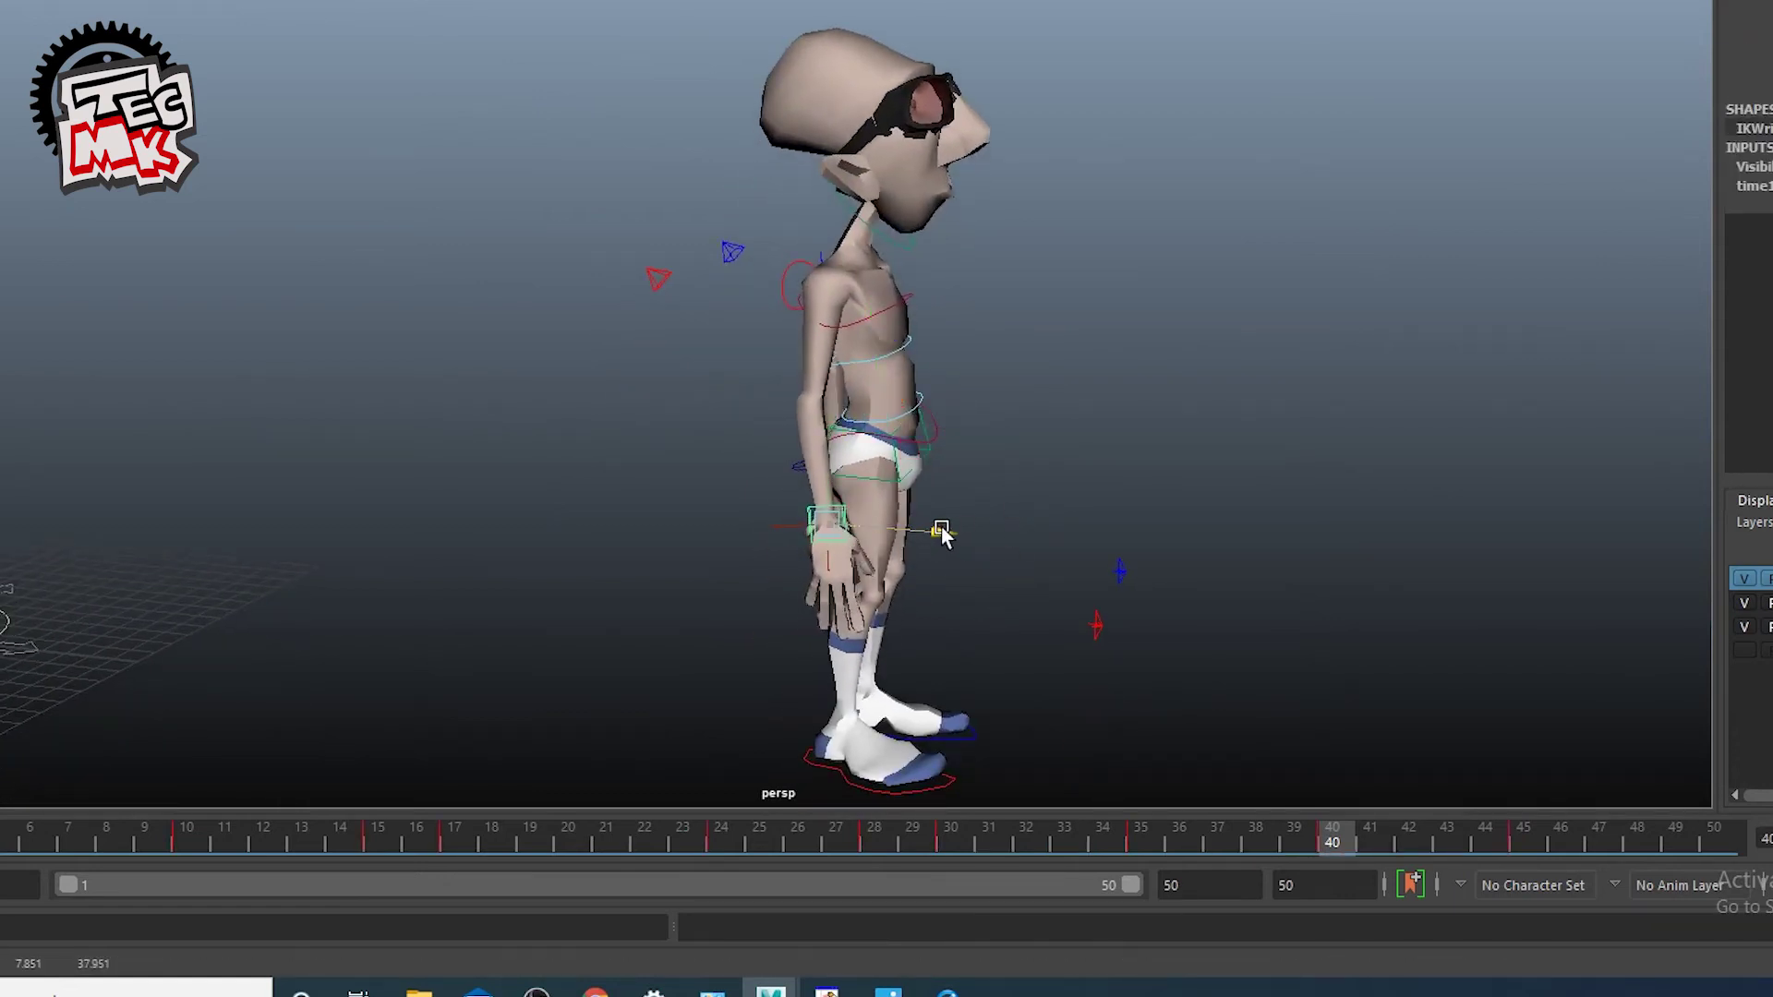
pyautogui.keyDown('alt'); pyautogui.moveTo(1049, 527); pyautogui.dragTo(729, 485); pyautogui.keyUp('alt')
pyautogui.click(729, 477)
pyautogui.keyDown('alt'); pyautogui.moveTo(844, 513); pyautogui.dragTo(581, 478); pyautogui.keyUp('alt')
pyautogui.keyDown('alt'); pyautogui.moveTo(582, 480); pyautogui.dragTo(987, 500); pyautogui.keyUp('alt')
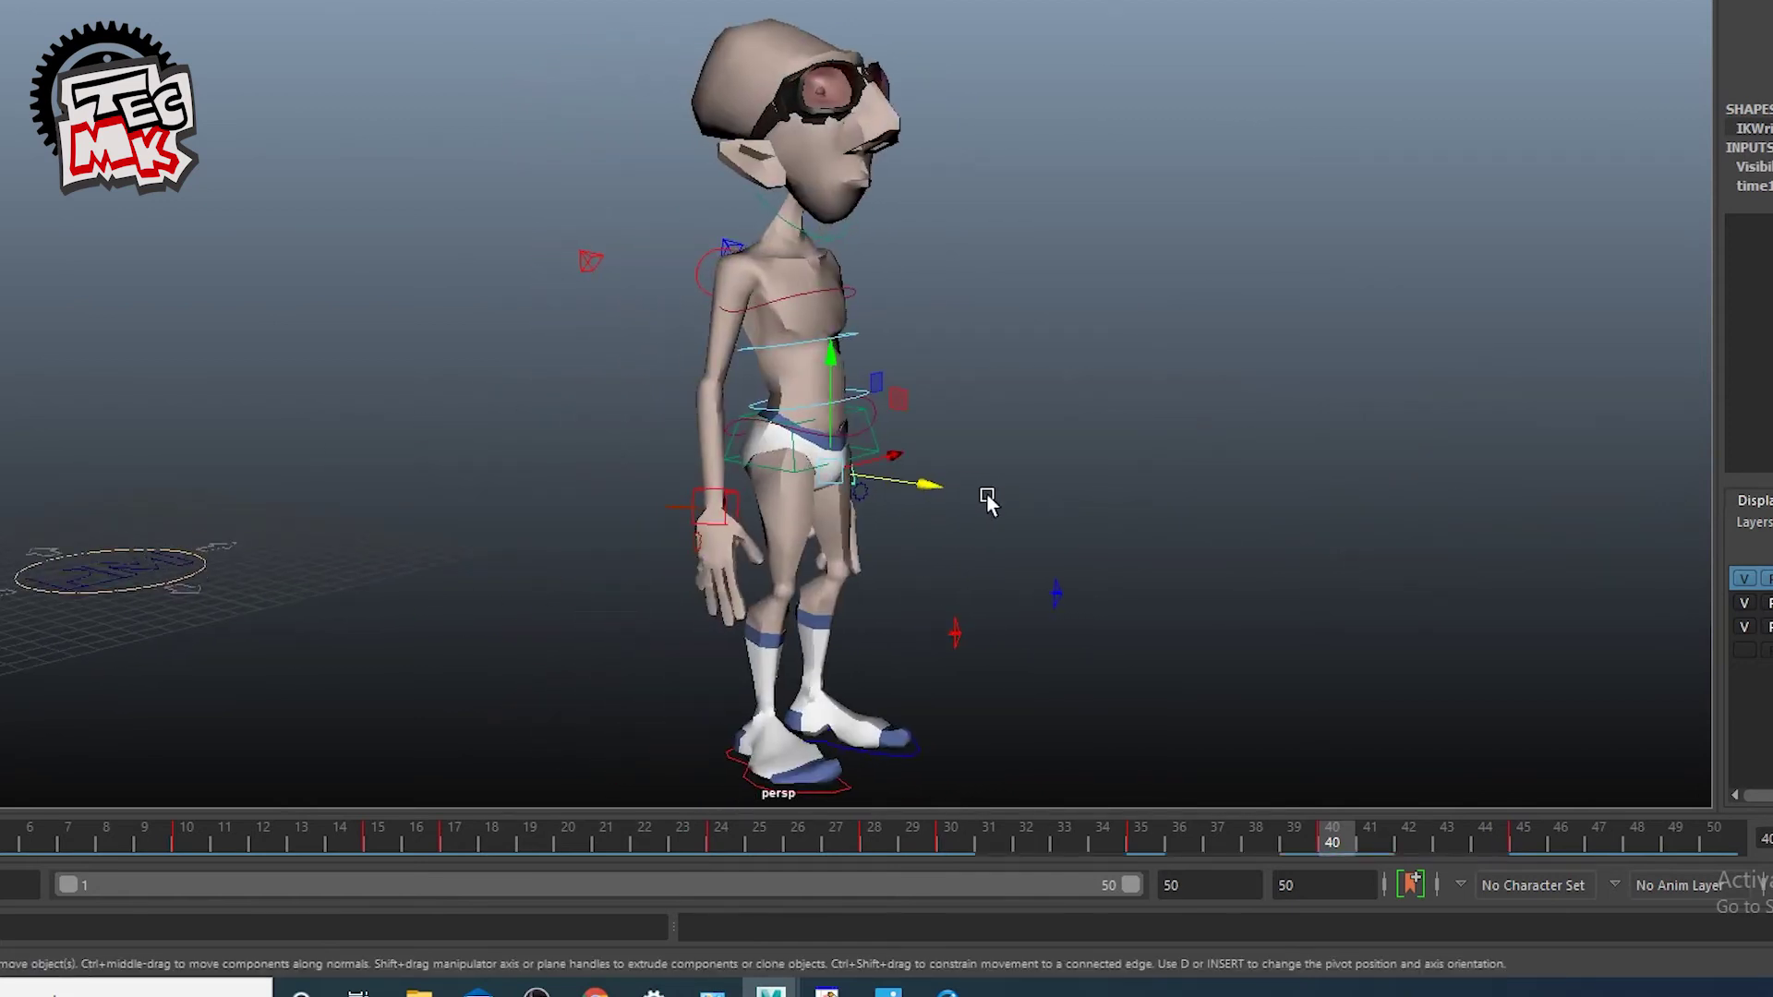
# Step: Raise the hip control slightly at frame 45 and scrub the frames after landing to check the settle
pyautogui.moveTo(1145, 853); pyautogui.dragTo(1520, 884)
pyautogui.moveTo(792, 312); pyautogui.dragTo(793, 306)
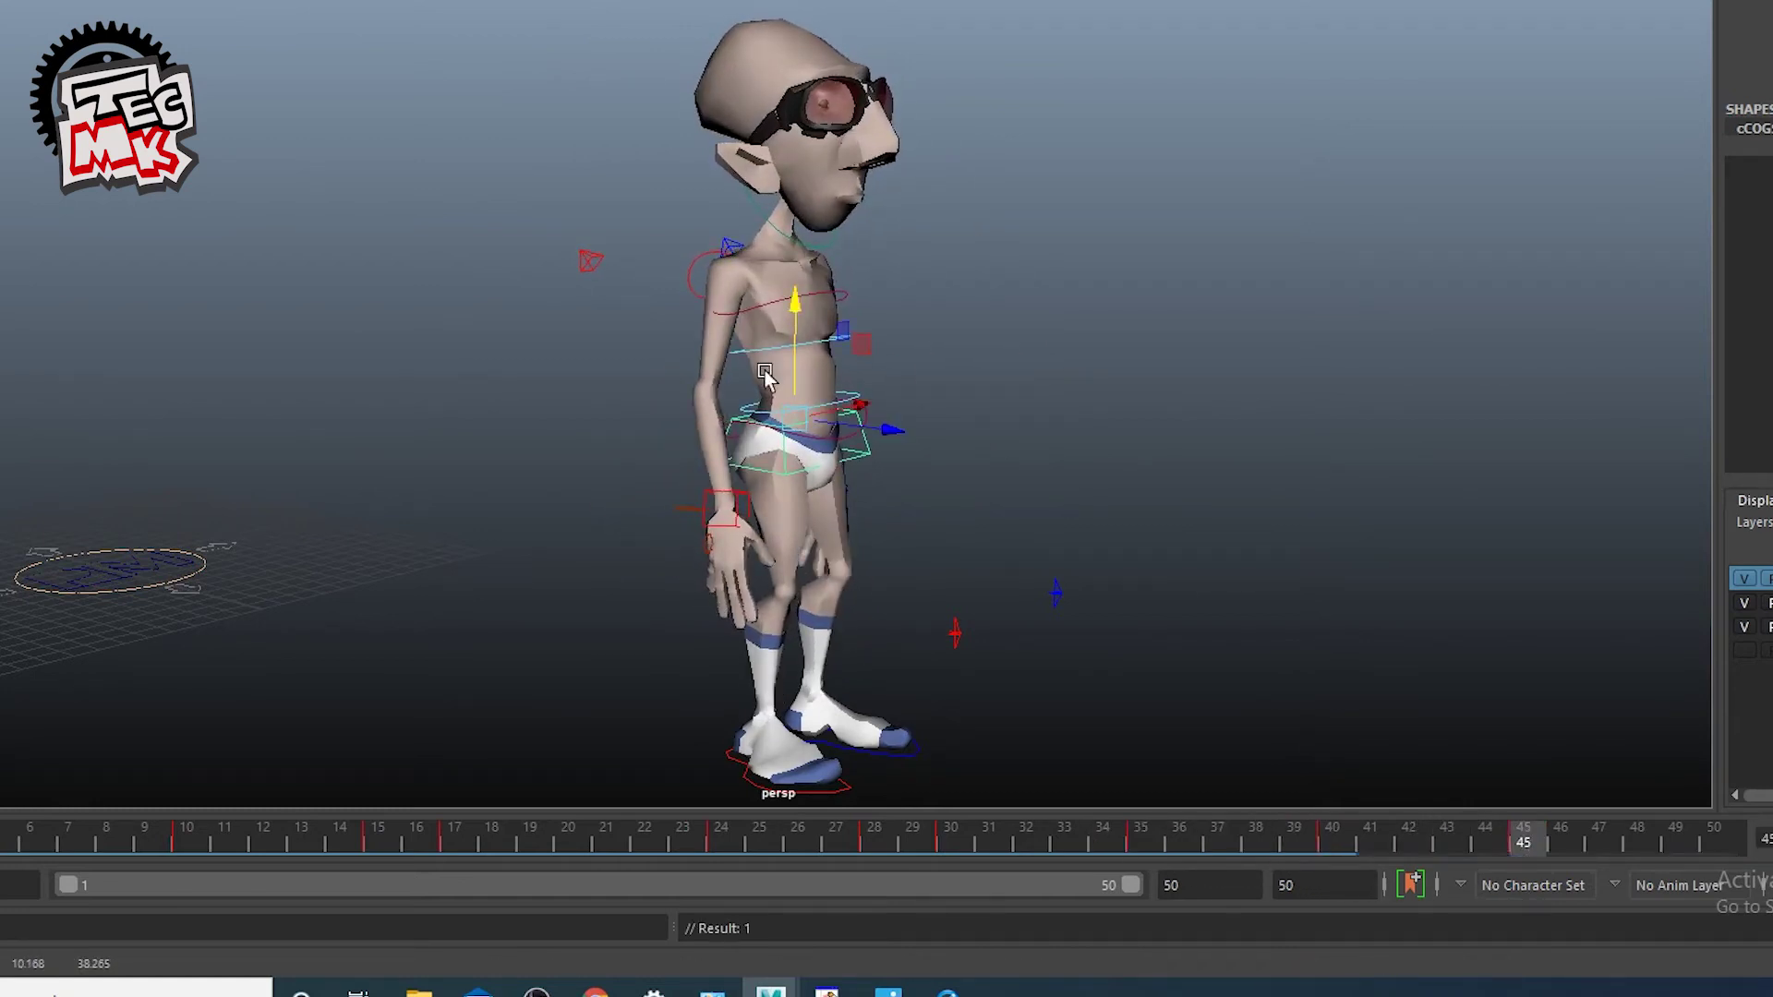
pyautogui.moveTo(1274, 848); pyautogui.dragTo(1470, 886)
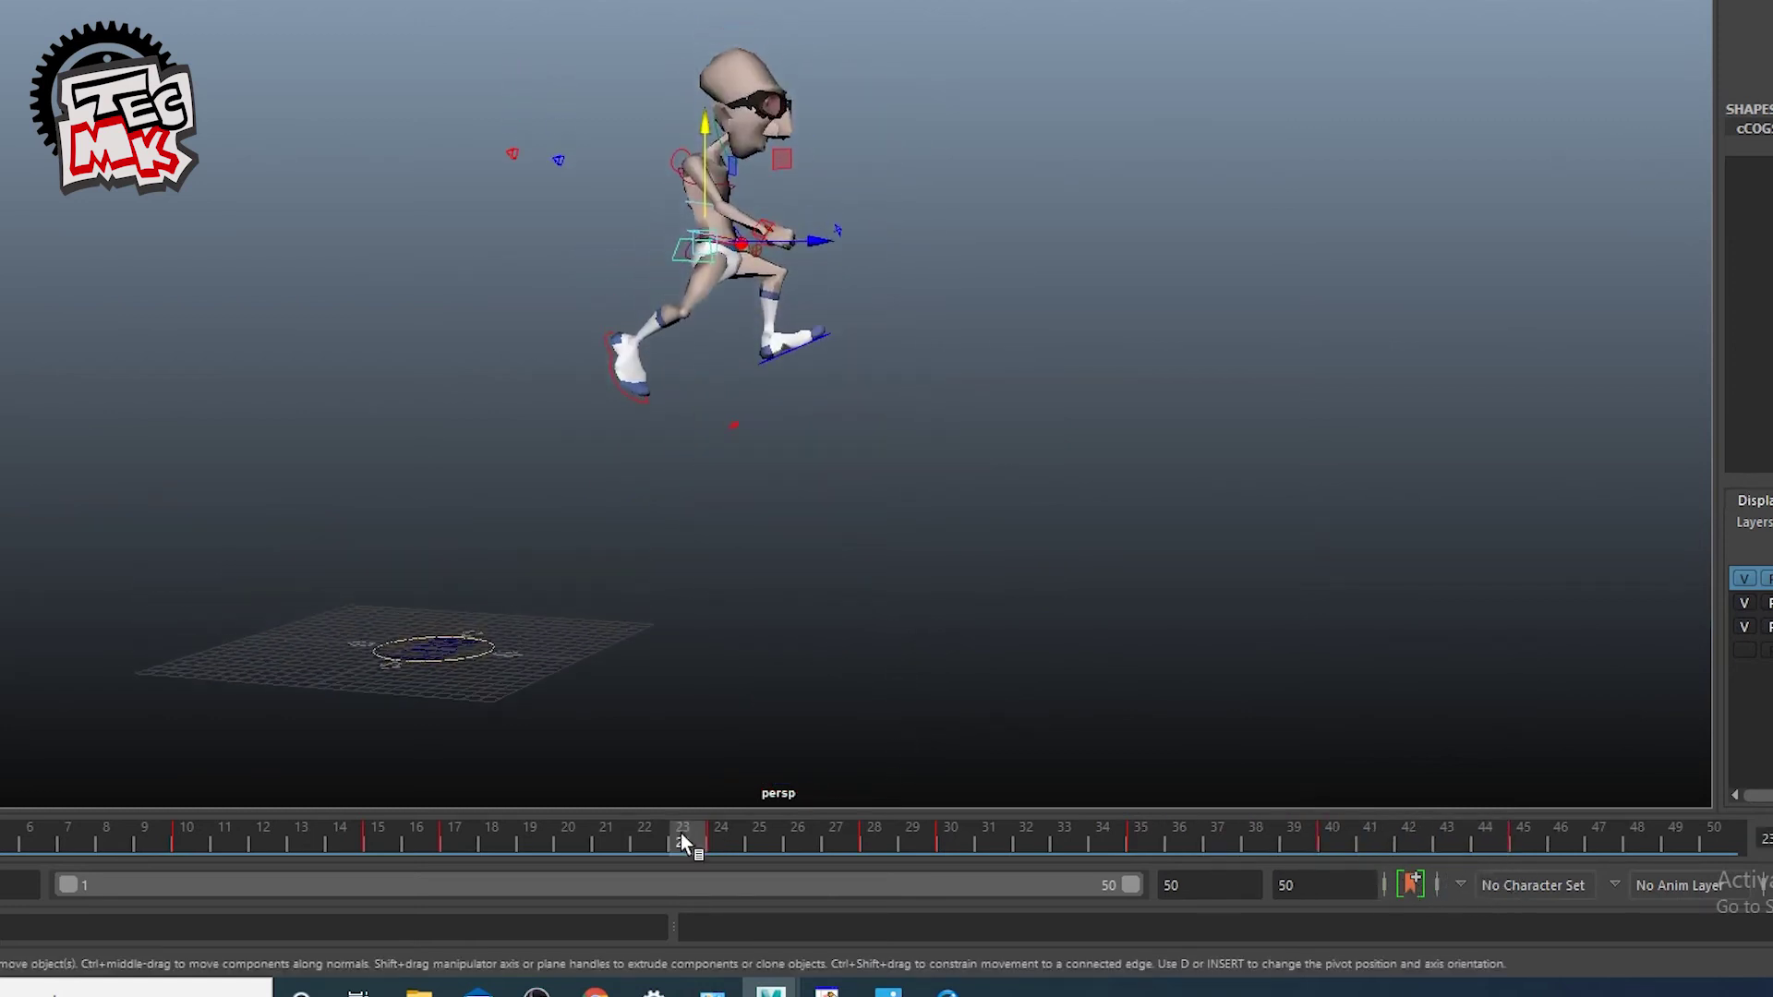
# Step: Shift the knee direction controls forward at frame 24 and undo the last adjustment
pyautogui.moveTo(680, 835); pyautogui.dragTo(730, 866)
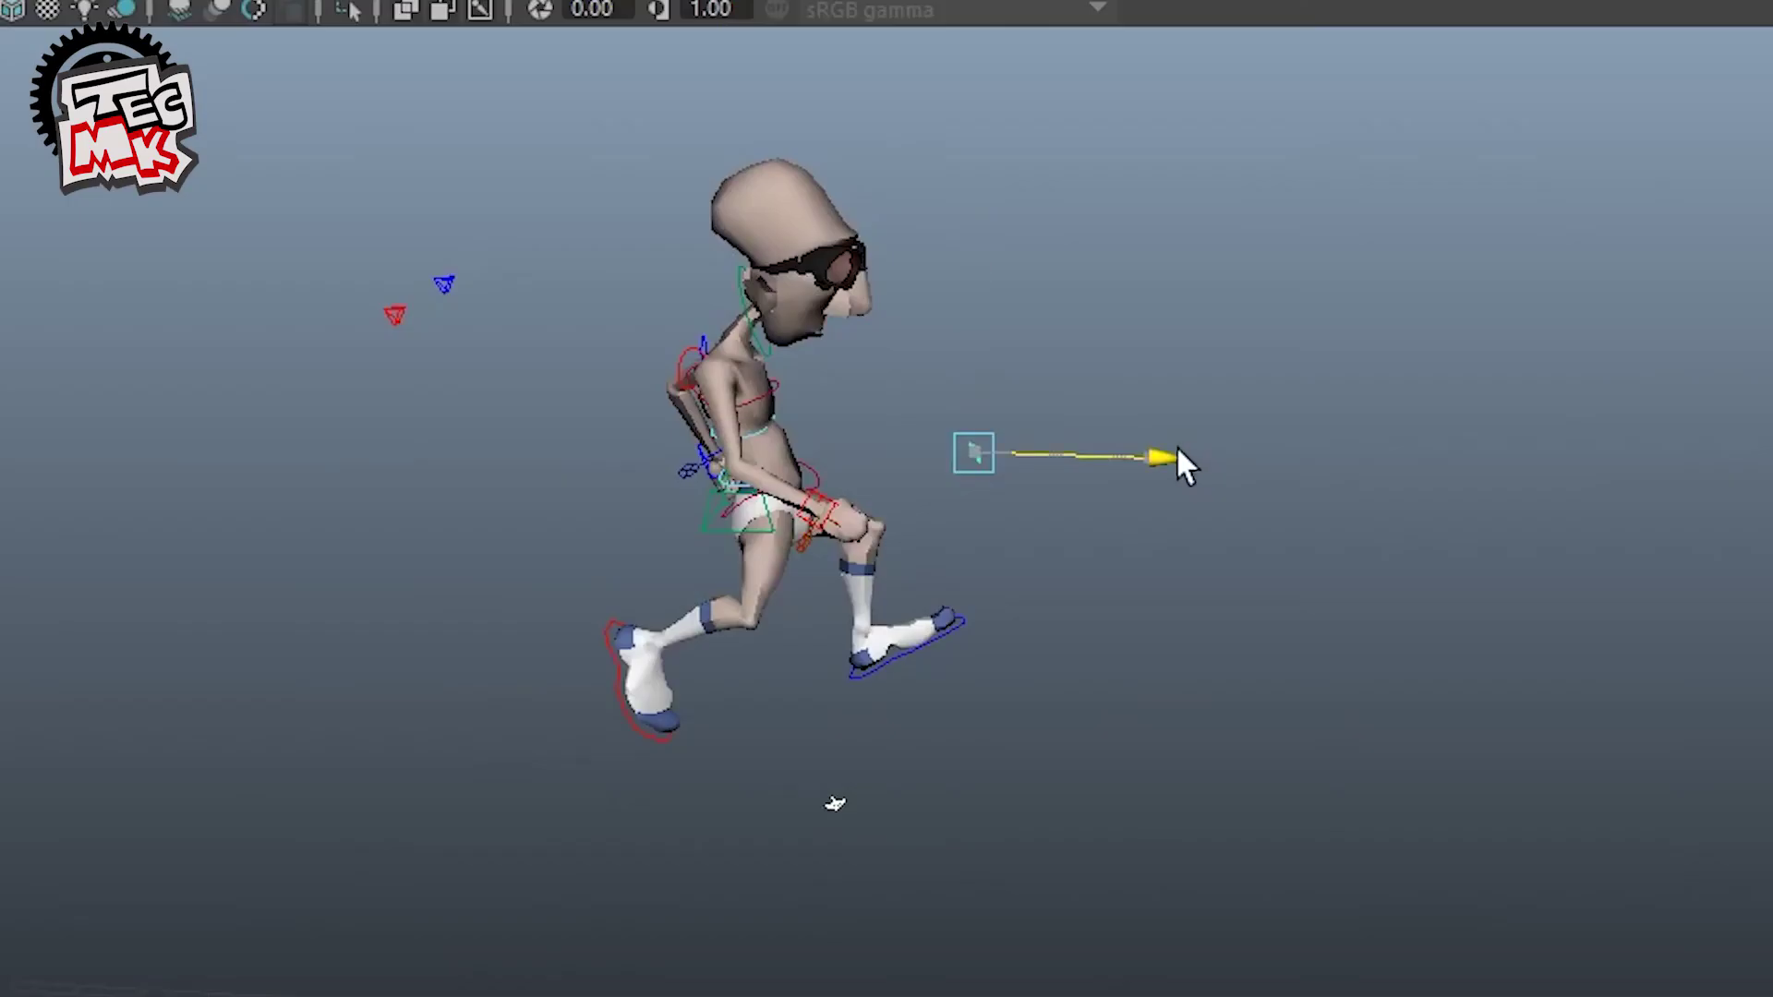
pyautogui.moveTo(1175, 463); pyautogui.dragTo(219, 445)
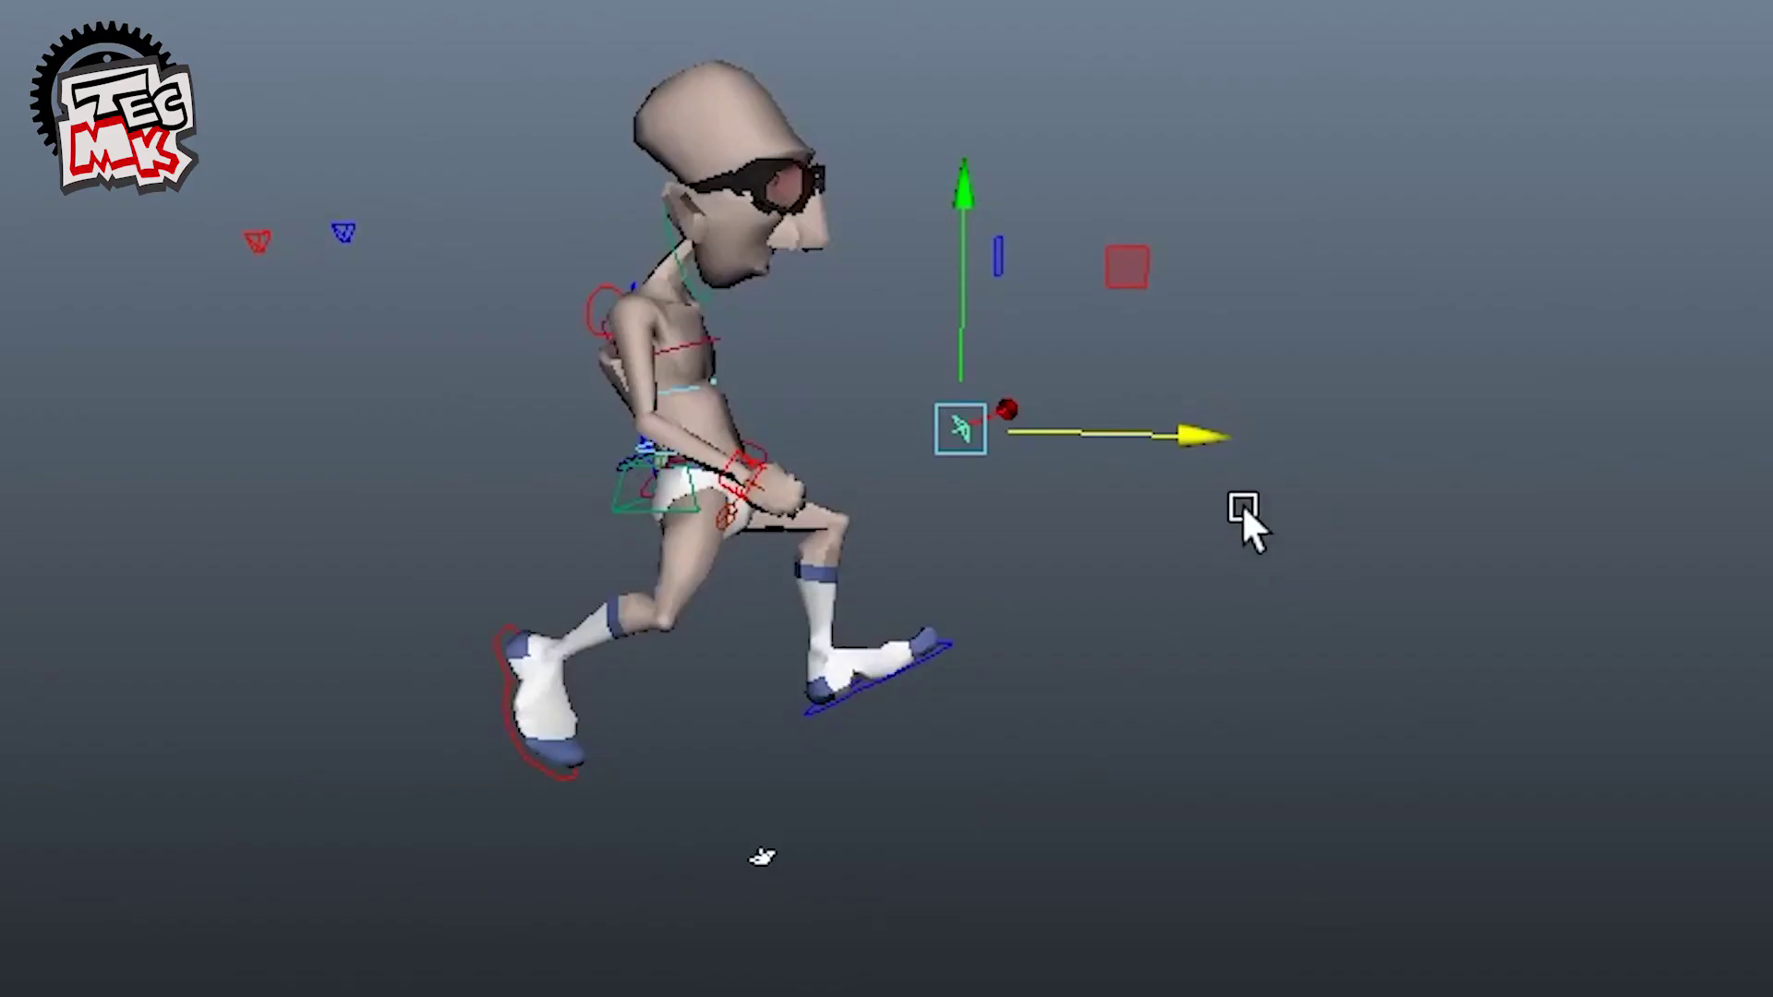
pyautogui.moveTo(1211, 432); pyautogui.dragTo(1382, 569)
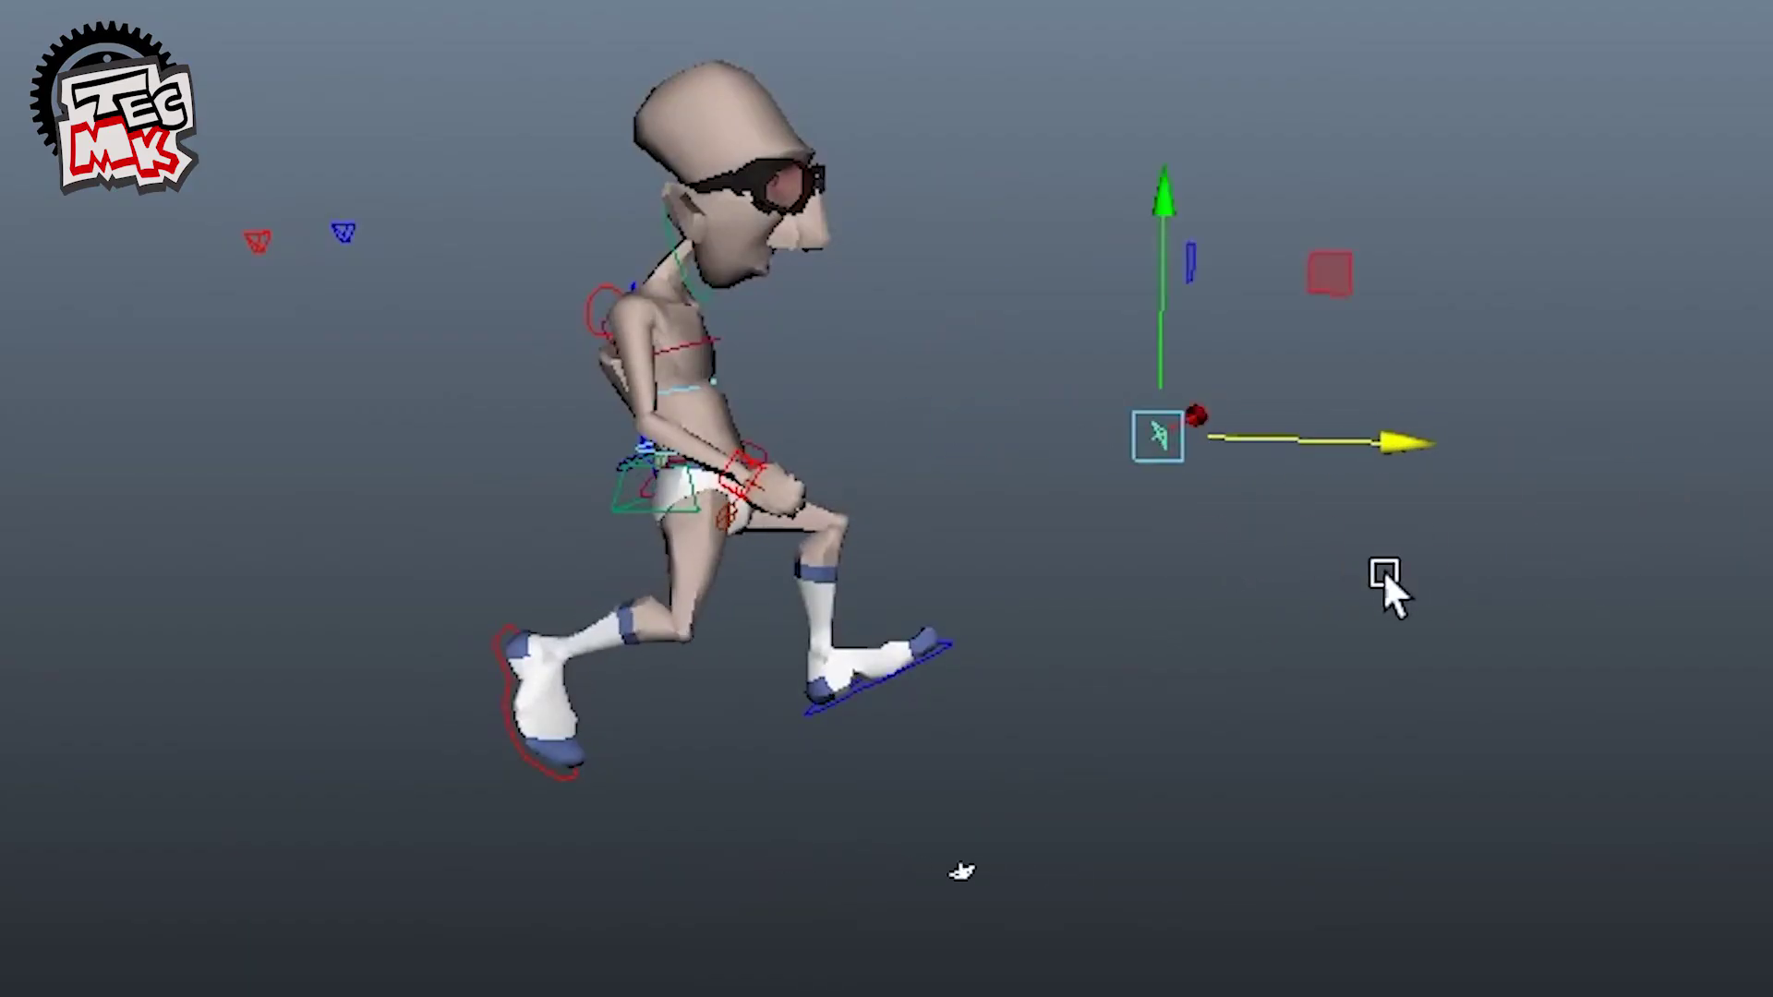
pyautogui.hotkey('ctrl', 'z')
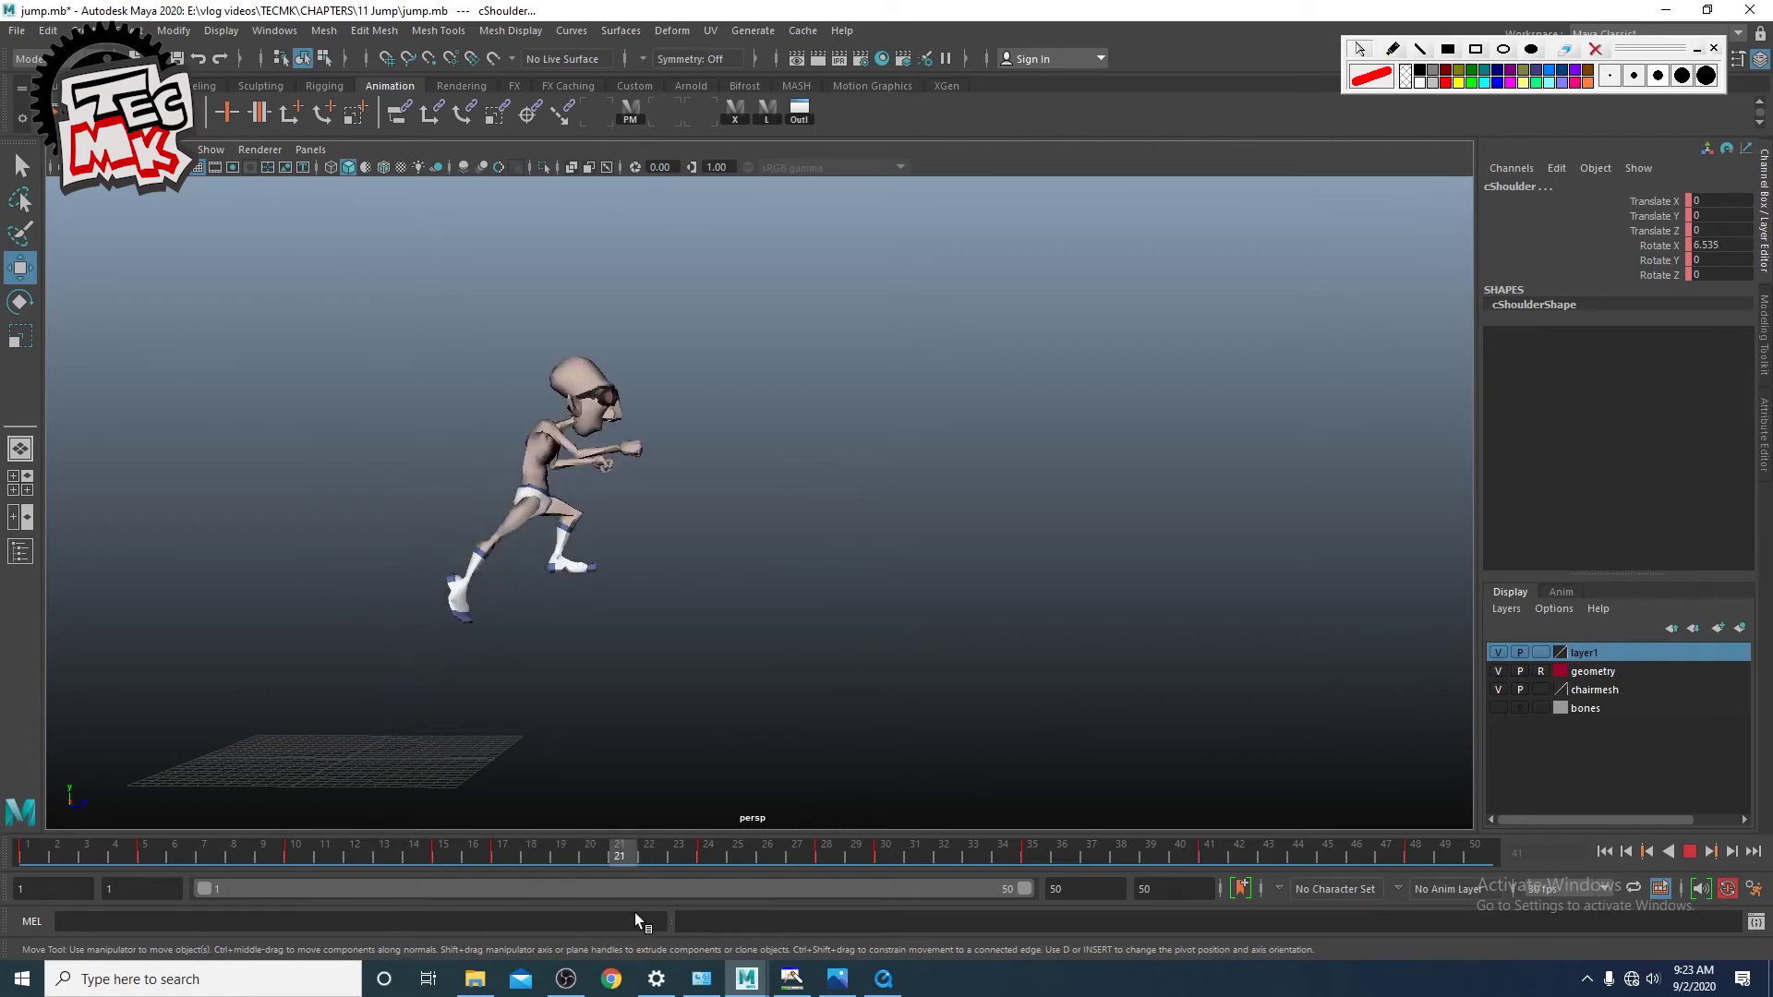
# Step: At frame 20, raise the trailing right foot control, shift it forward, and rotate it to tilt the foot
pyautogui.moveTo(634, 912); pyautogui.dragTo(586, 916)
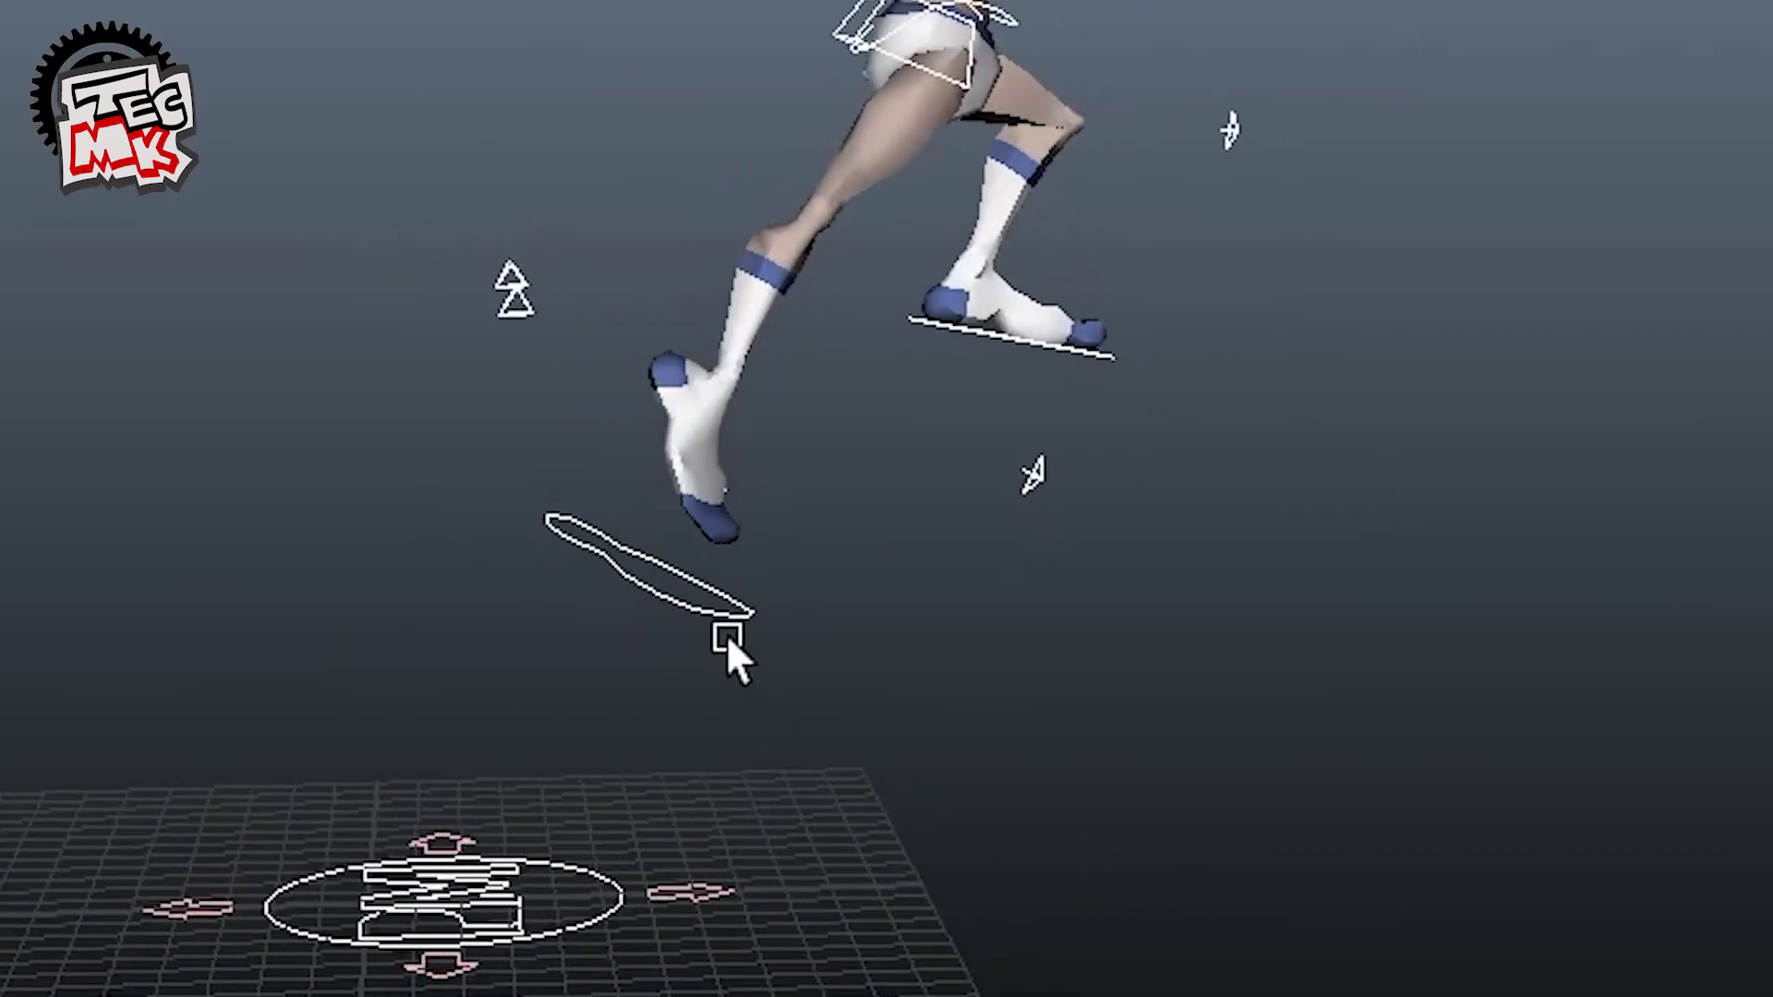
pyautogui.click(724, 628)
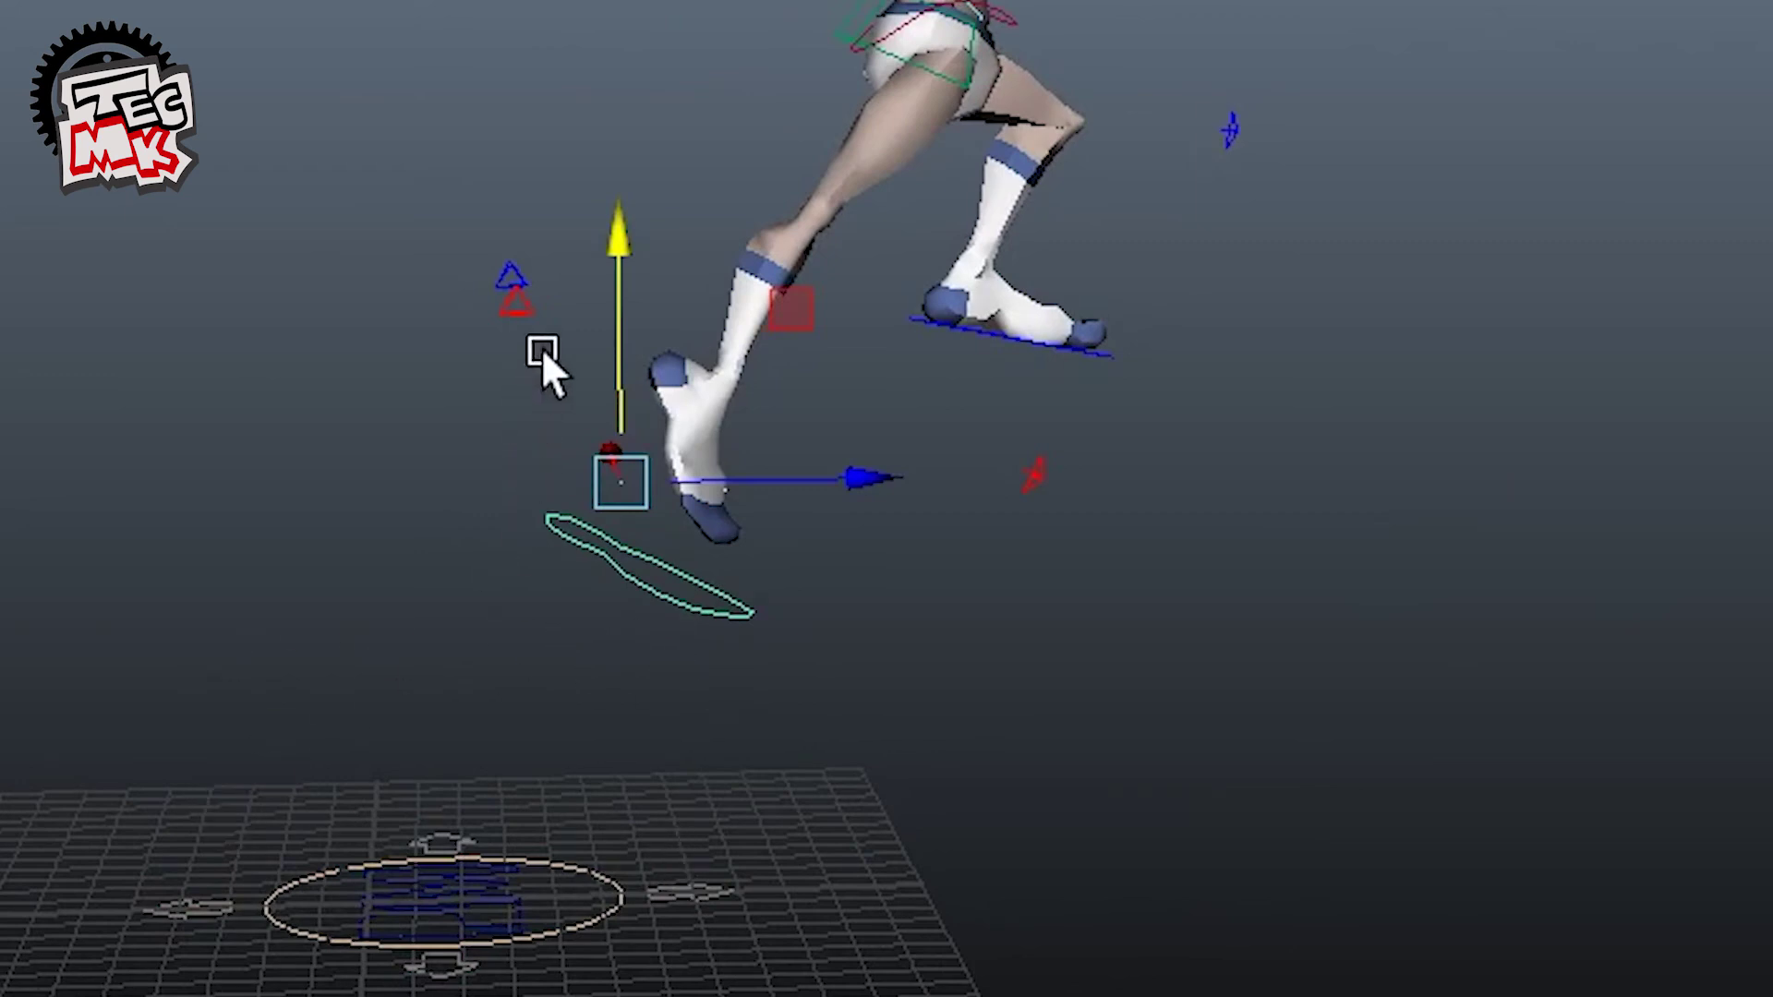
pyautogui.moveTo(614, 226); pyautogui.dragTo(739, 95)
pyautogui.moveTo(875, 334); pyautogui.dragTo(916, 312)
pyautogui.press('e')
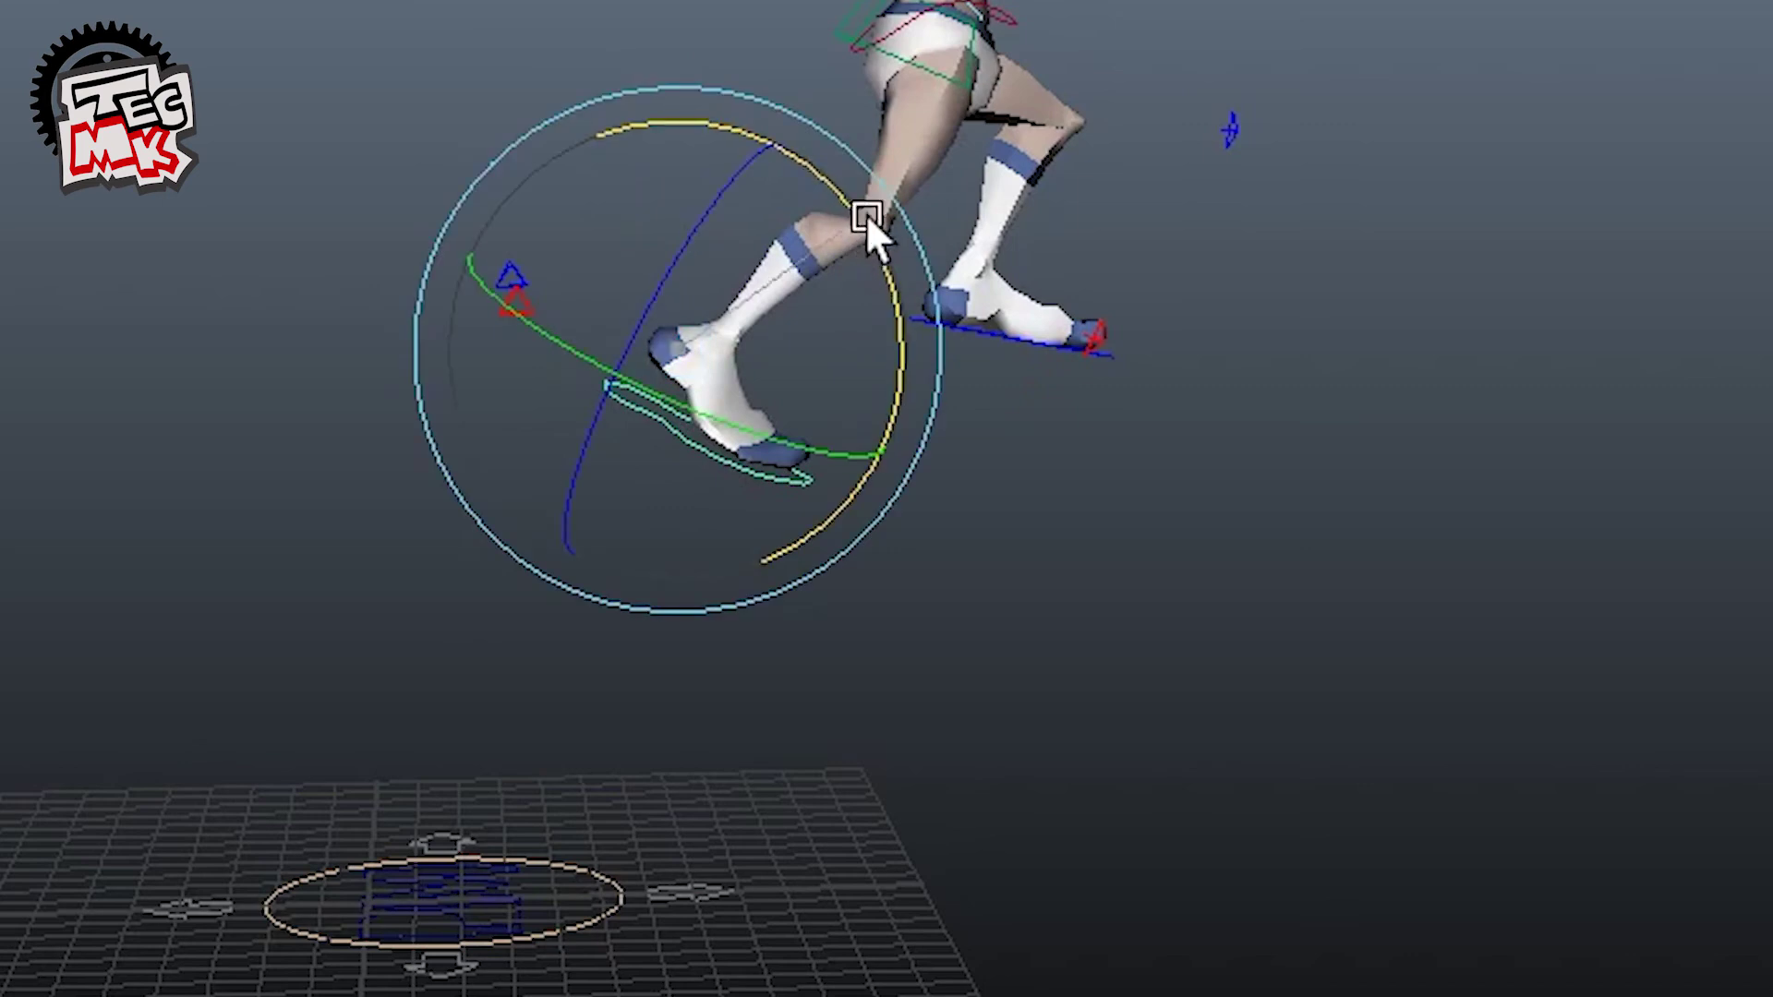
pyautogui.moveTo(871, 225); pyautogui.dragTo(902, 277)
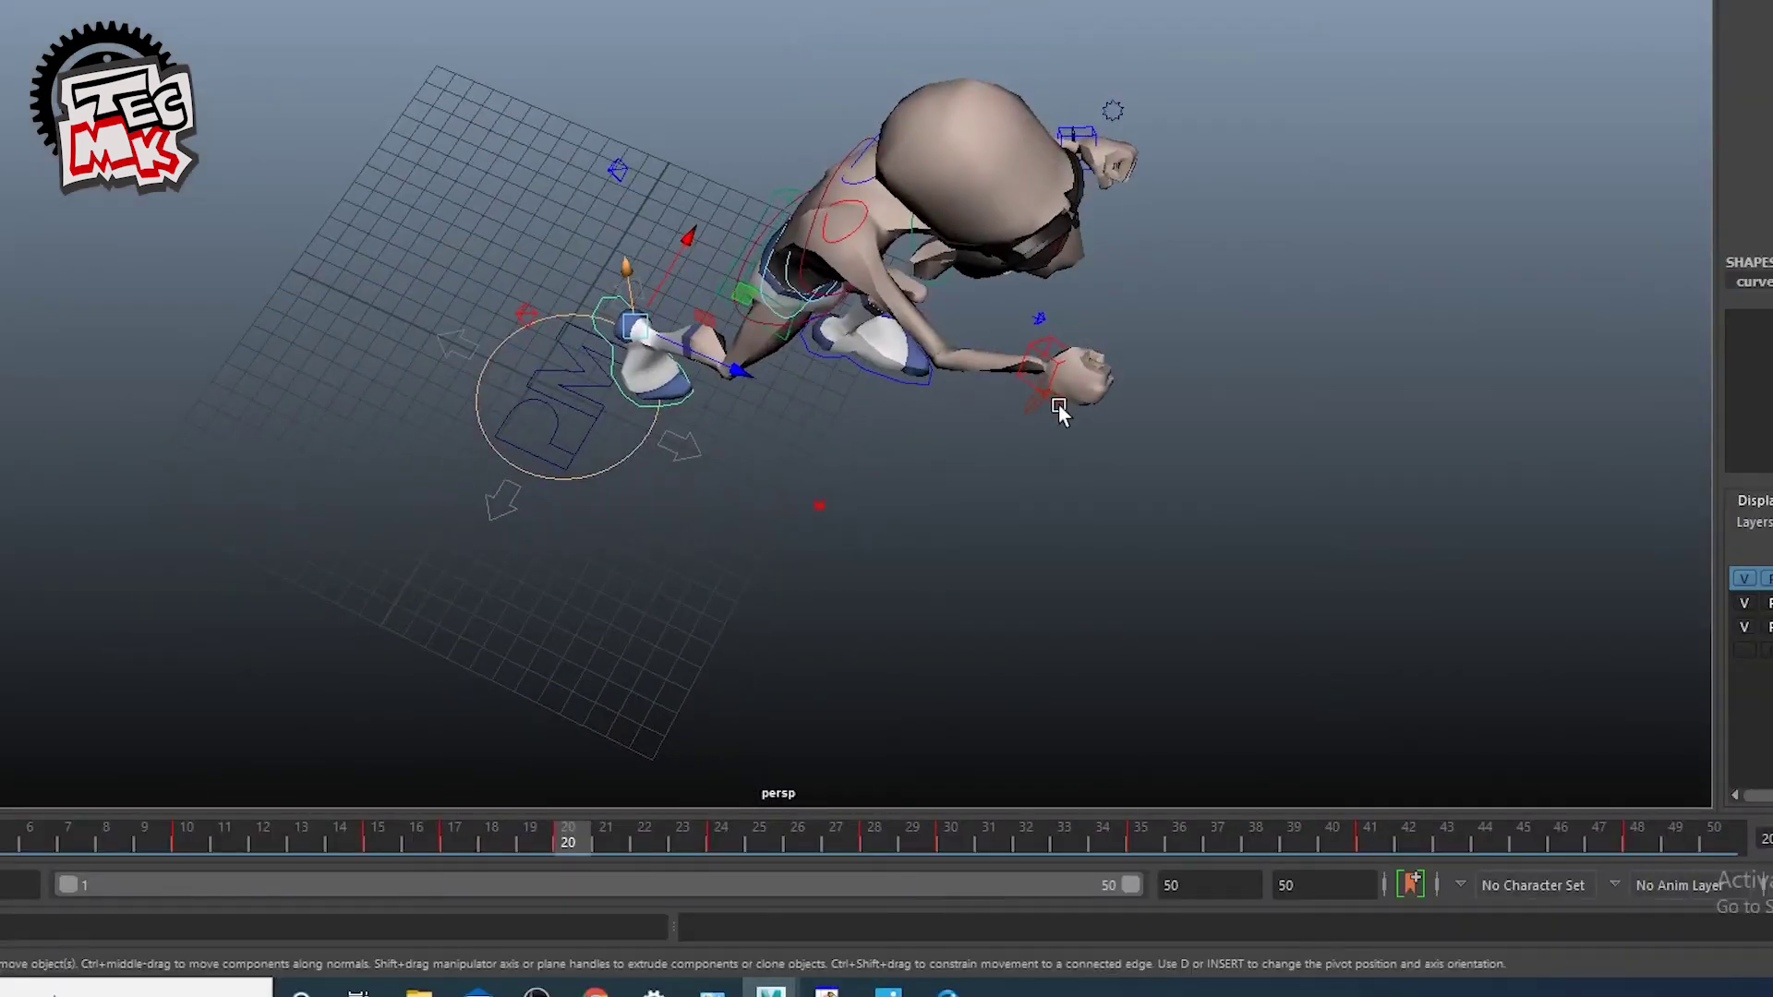
# Step: At frame 20, lower the right wrist control and pull it back, then slightly reposition the left wrist control
pyautogui.keyDown('alt'); pyautogui.moveTo(1059, 406); pyautogui.dragTo(1065, 247); pyautogui.keyUp('alt')
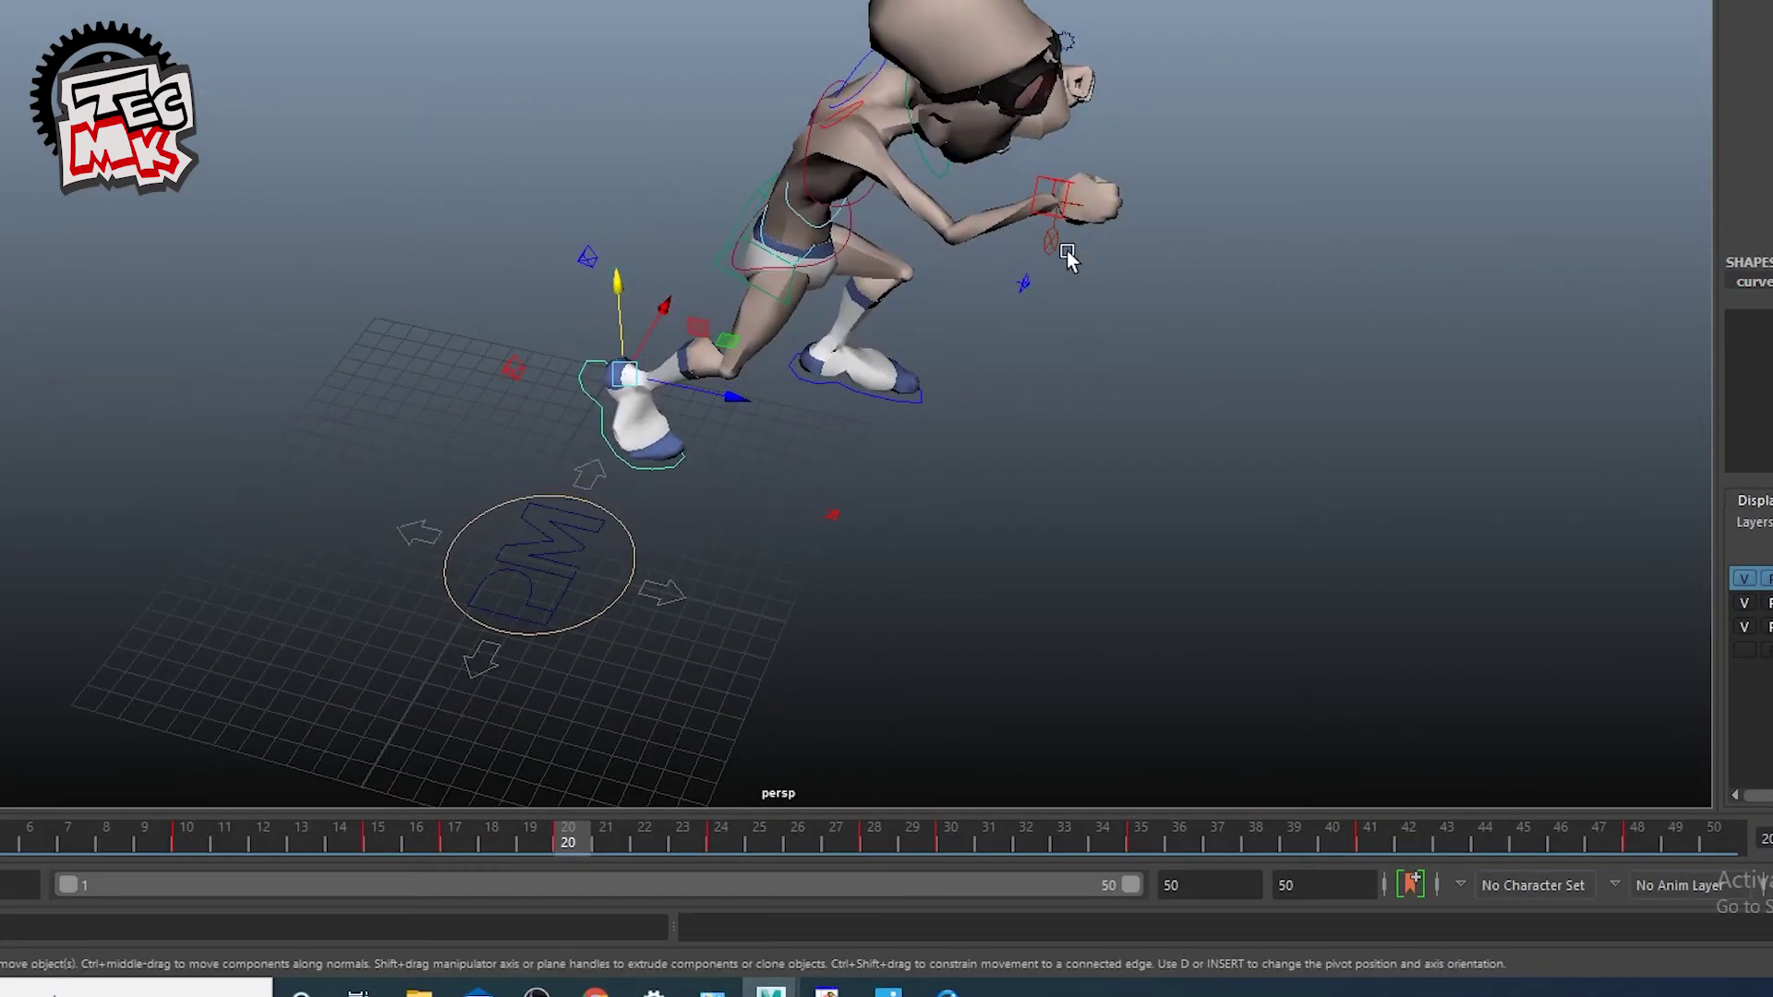
pyautogui.click(1058, 207)
pyautogui.moveTo(1071, 87); pyautogui.dragTo(1062, 179)
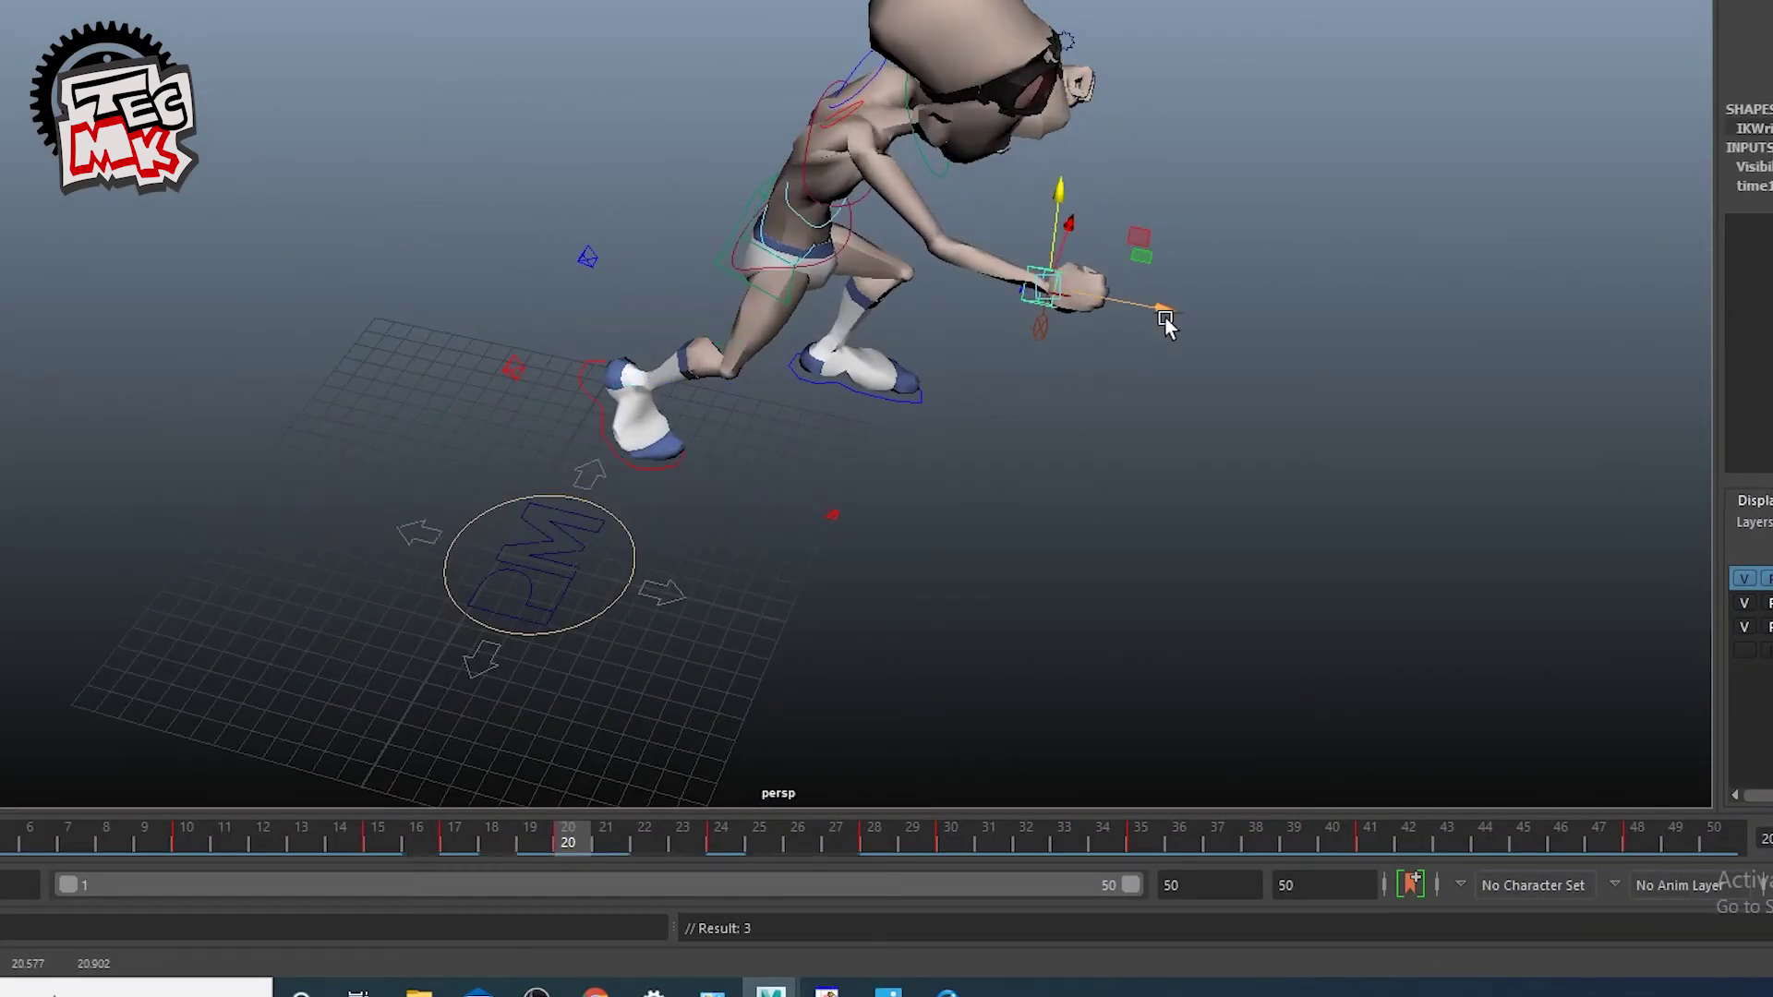
pyautogui.moveTo(1166, 322); pyautogui.dragTo(1113, 297)
pyautogui.keyDown('alt'); pyautogui.moveTo(1113, 304); pyautogui.dragTo(1330, 212); pyautogui.keyUp('alt')
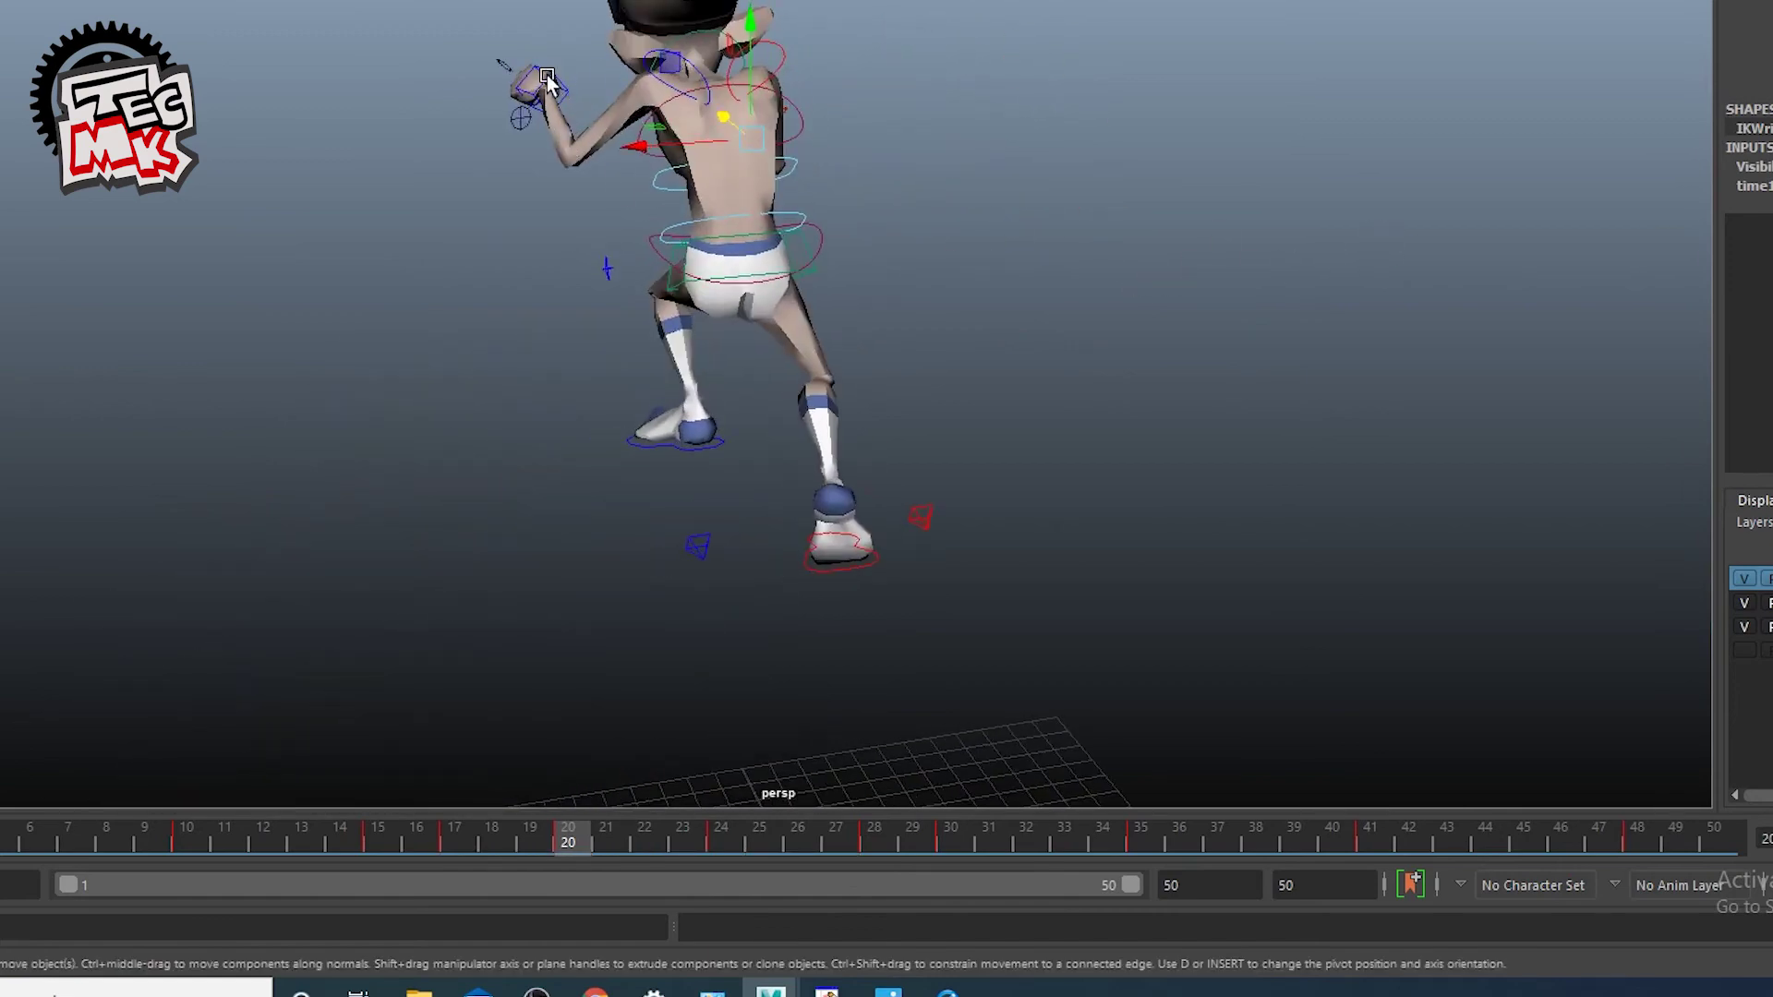
pyautogui.moveTo(547, 42); pyautogui.dragTo(517, 28)
pyautogui.press('e')
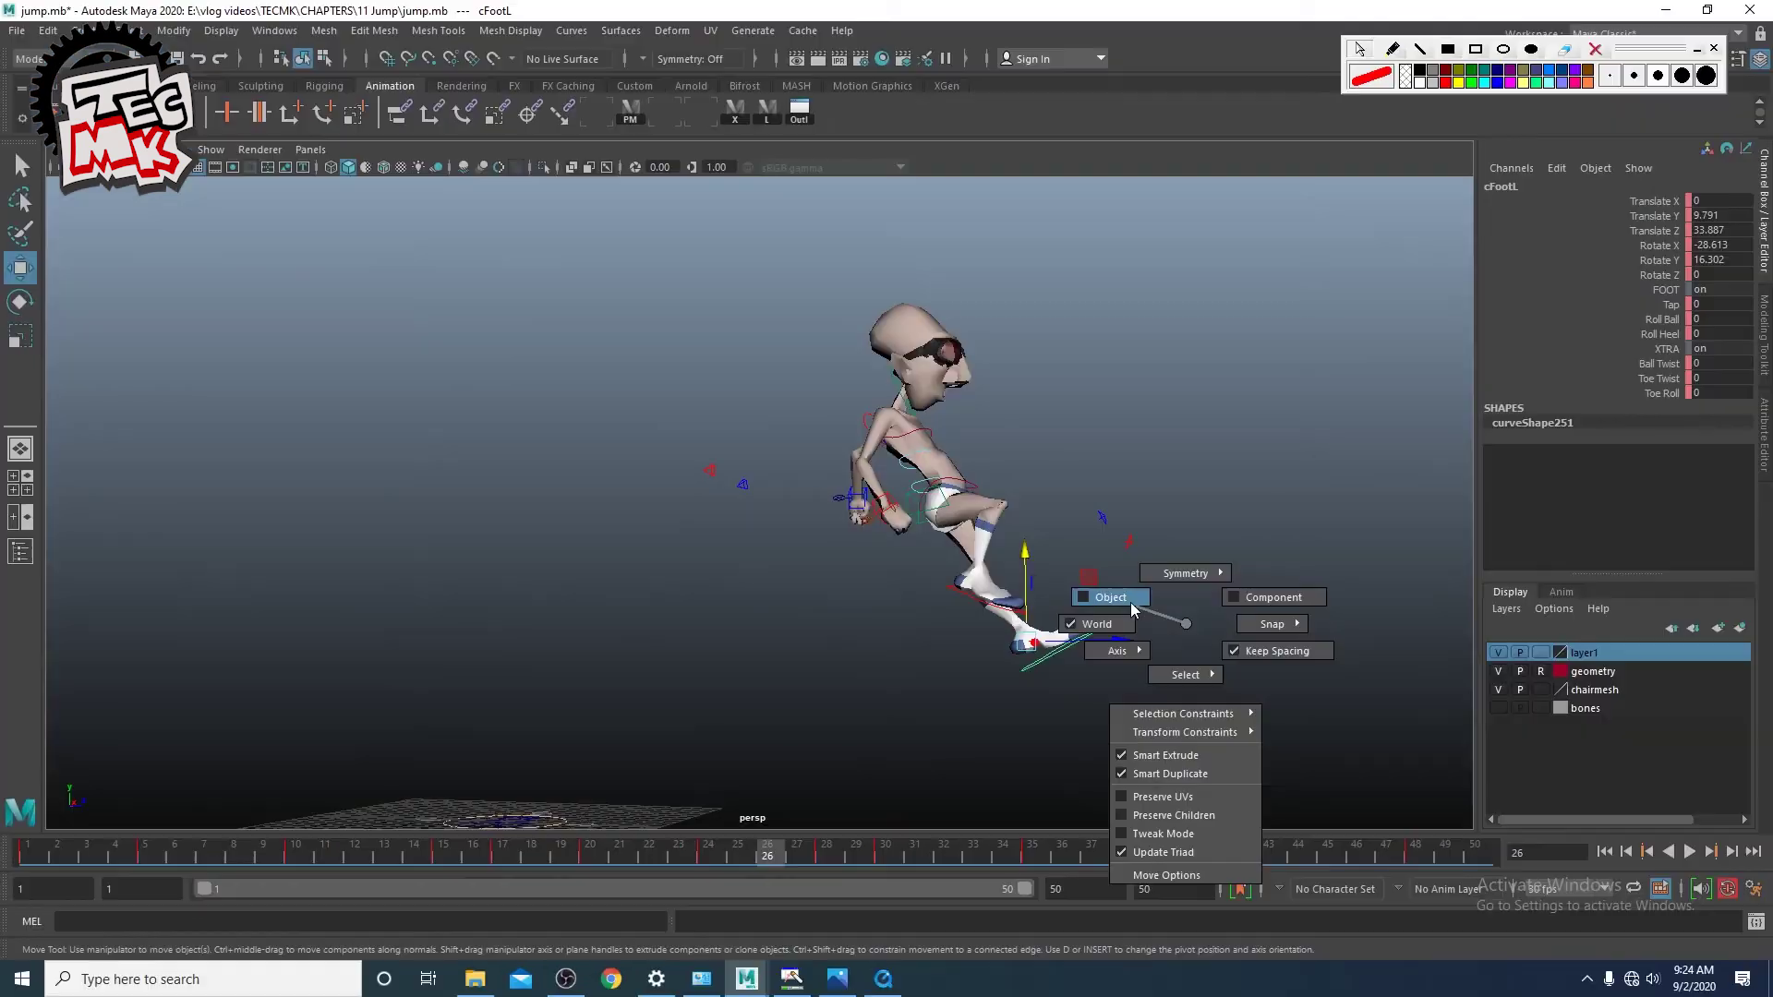
# Step: At frame 26, switch the move axis to Object and pull the left foot control up toward the leg
pyautogui.click(1131, 602)
pyautogui.moveTo(981, 561); pyautogui.dragTo(963, 546)
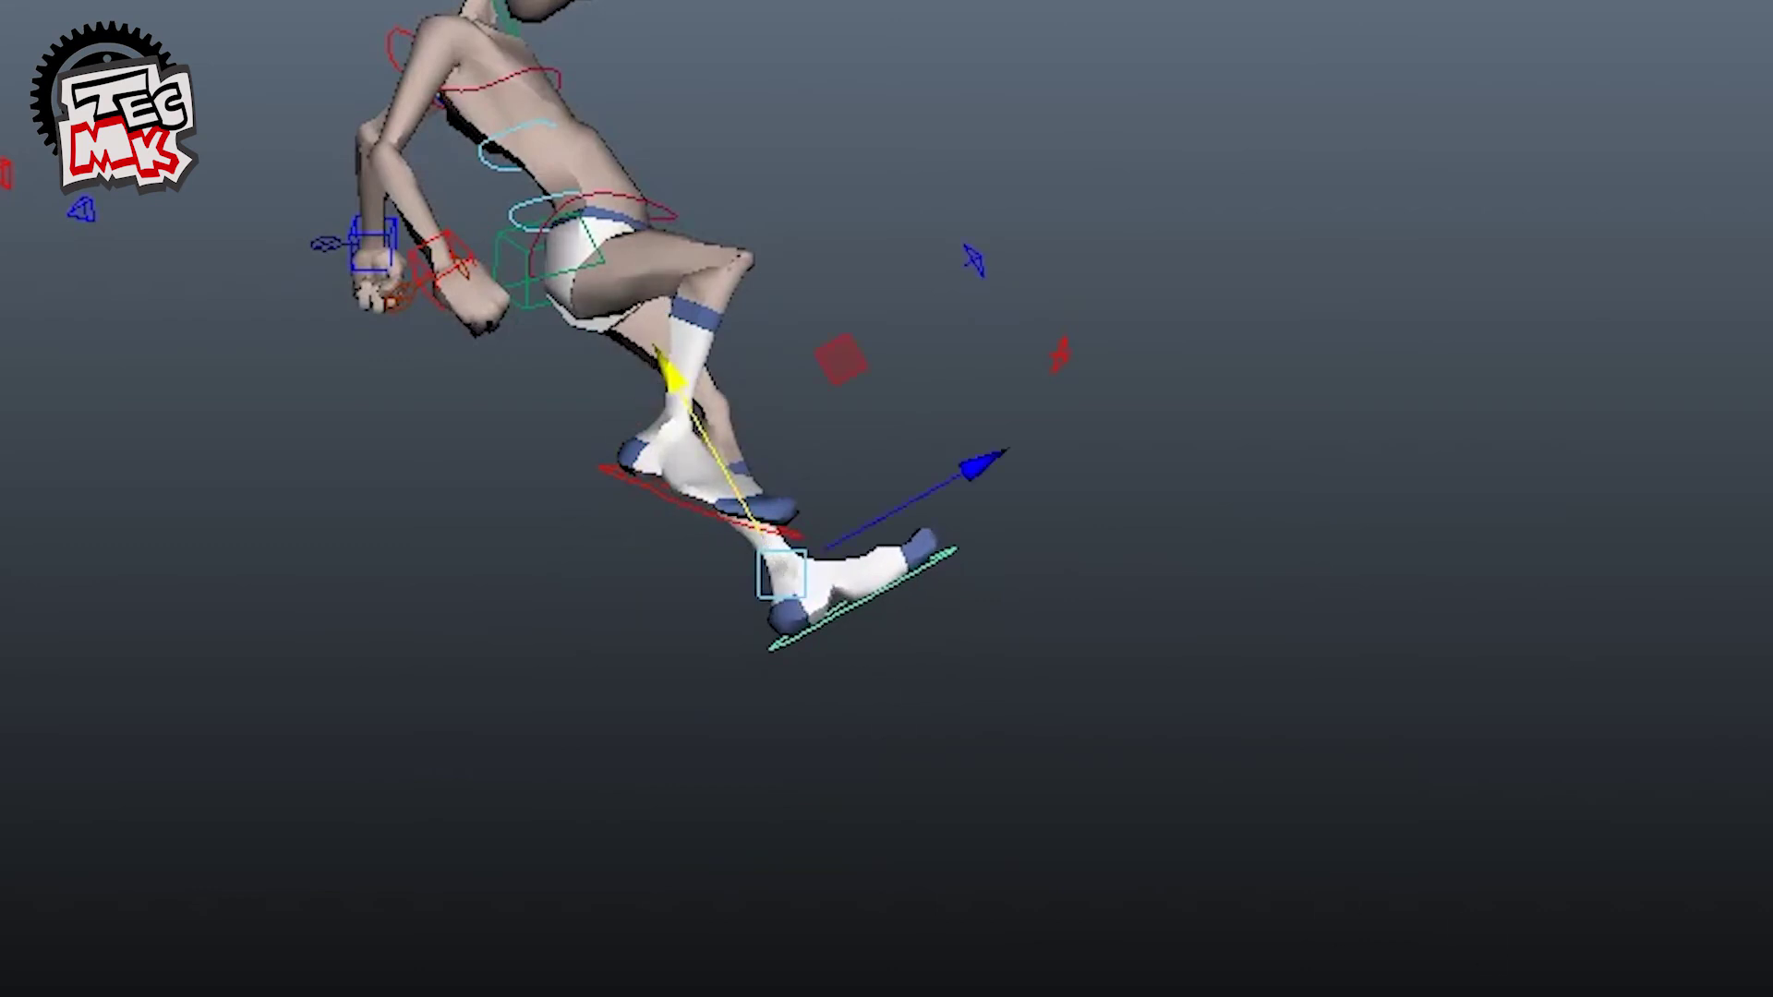
pyautogui.keyDown('alt'); pyautogui.moveTo(707, 620); pyautogui.dragTo(707, 681); pyautogui.keyUp('alt')
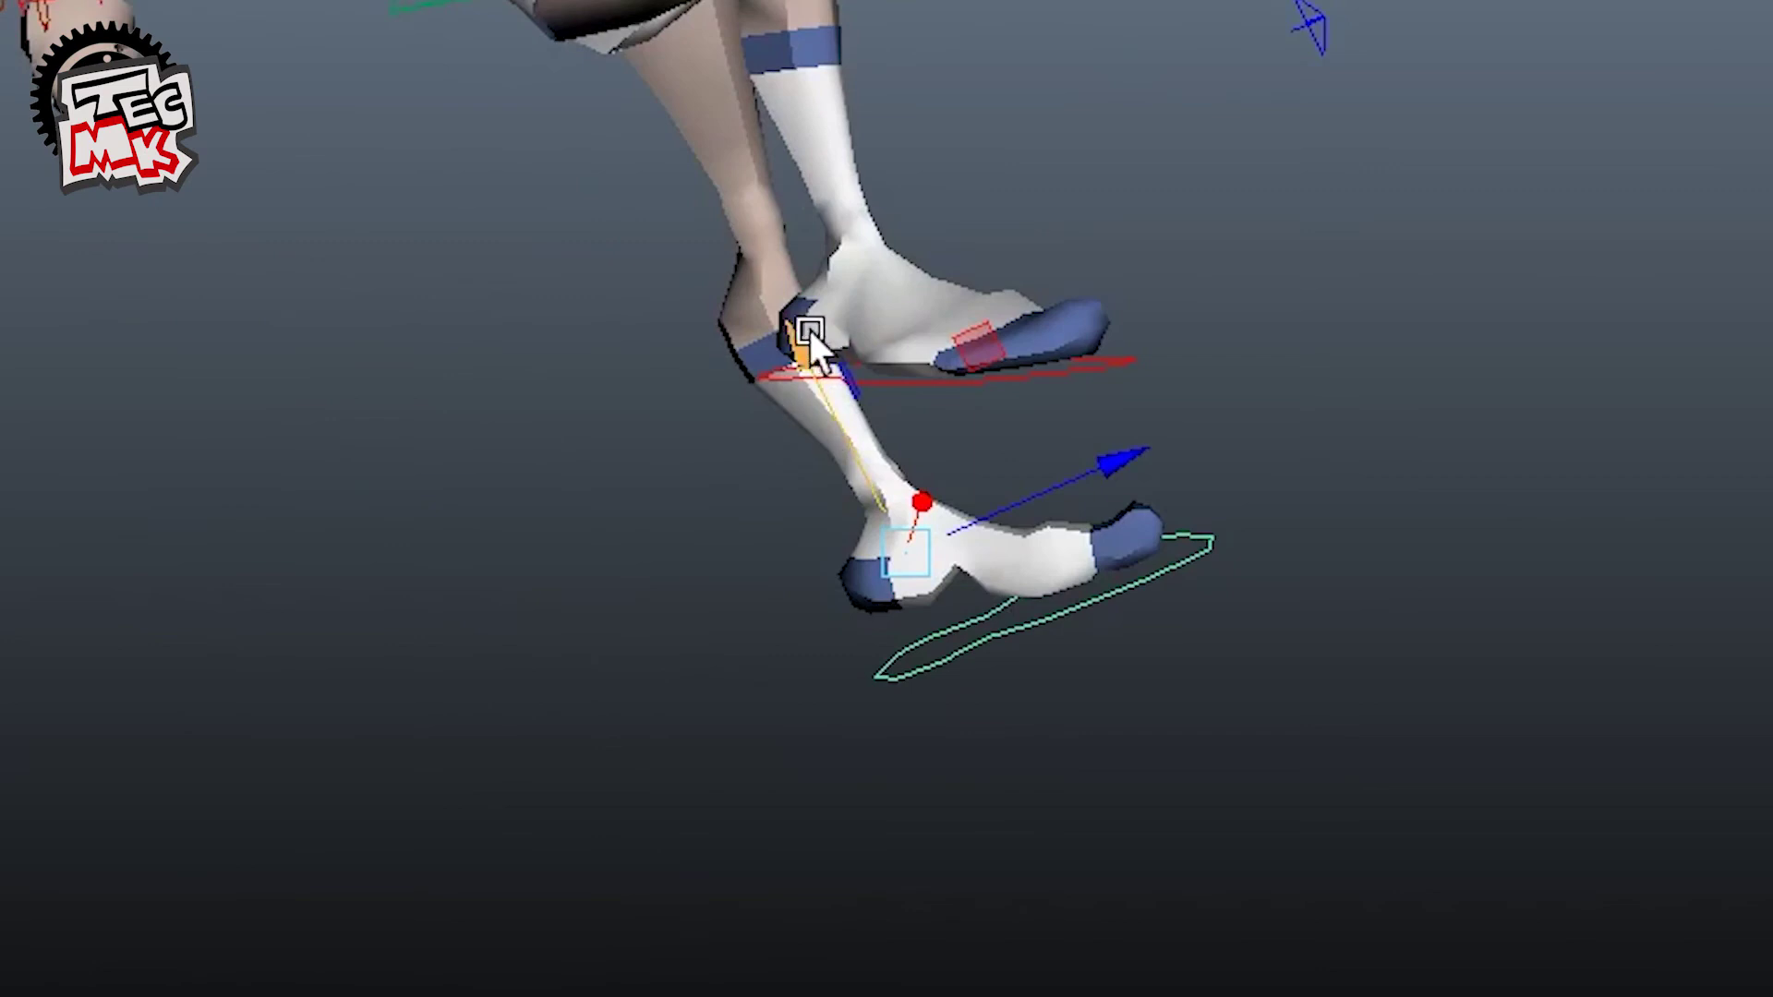
pyautogui.moveTo(805, 333); pyautogui.dragTo(733, 294)
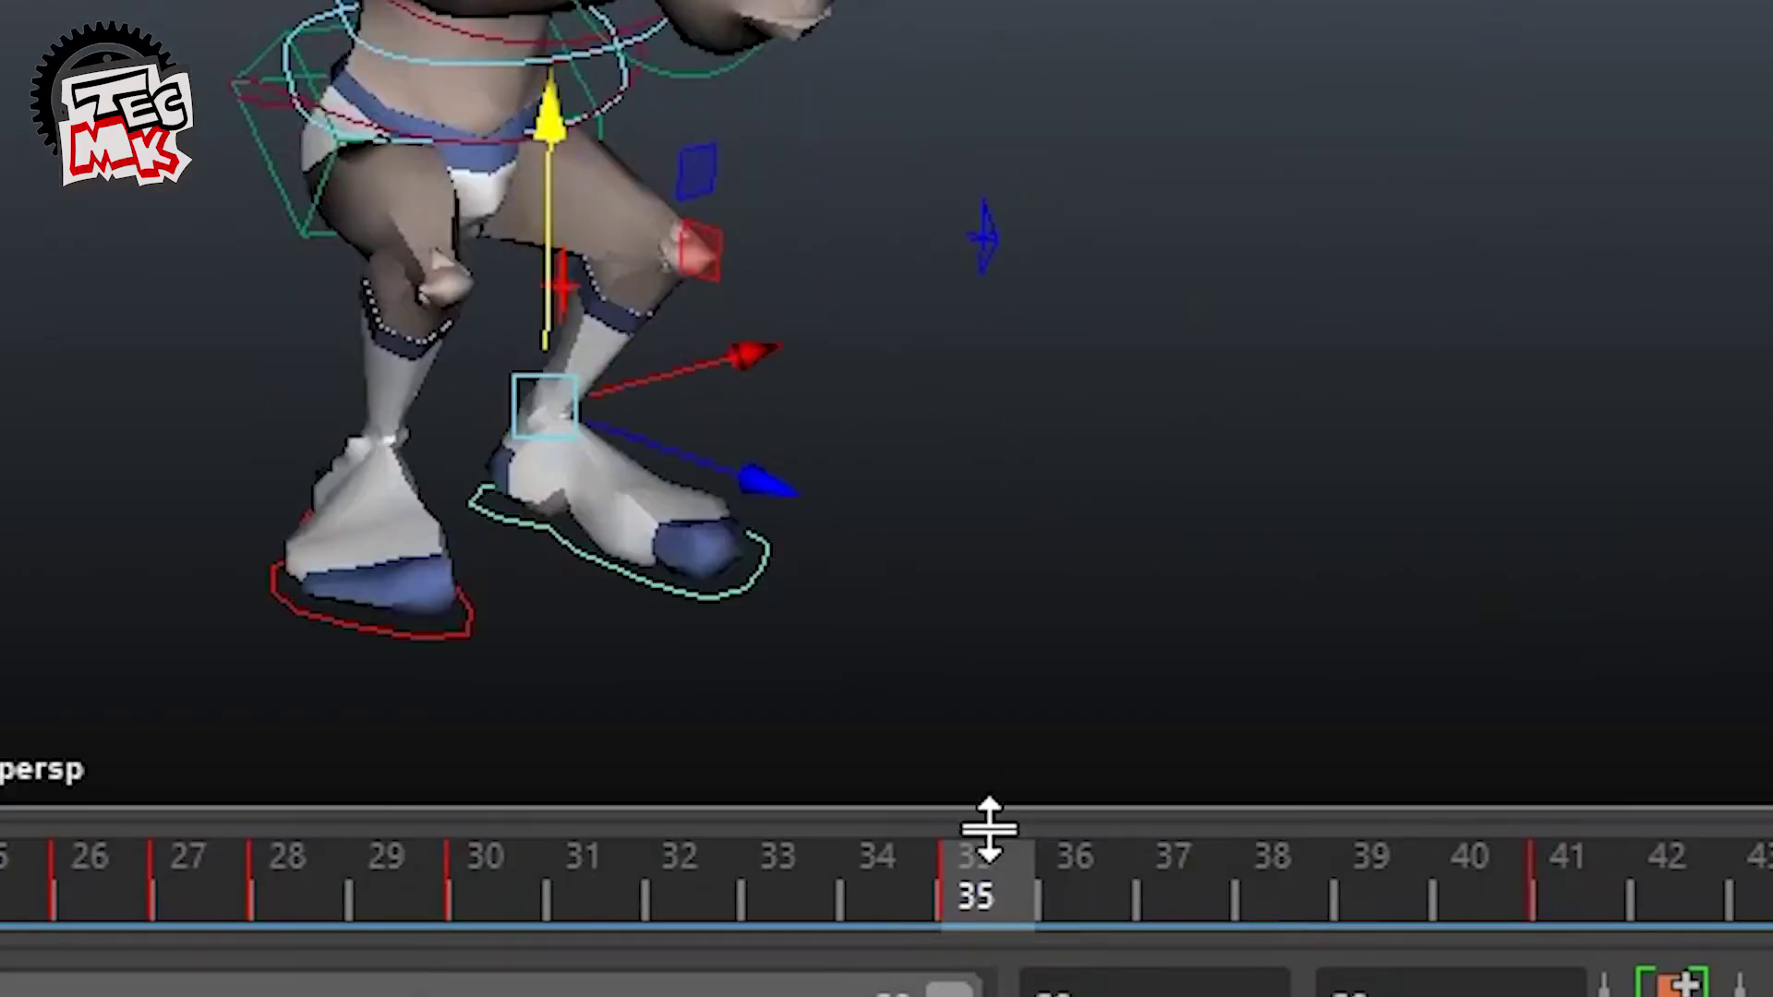
# Step: At frame 41, shift the left foot control slightly and rotate it about the vertical axis, checking the foot motion between frames 36 and 43
pyautogui.moveTo(985, 834); pyautogui.dragTo(1570, 887)
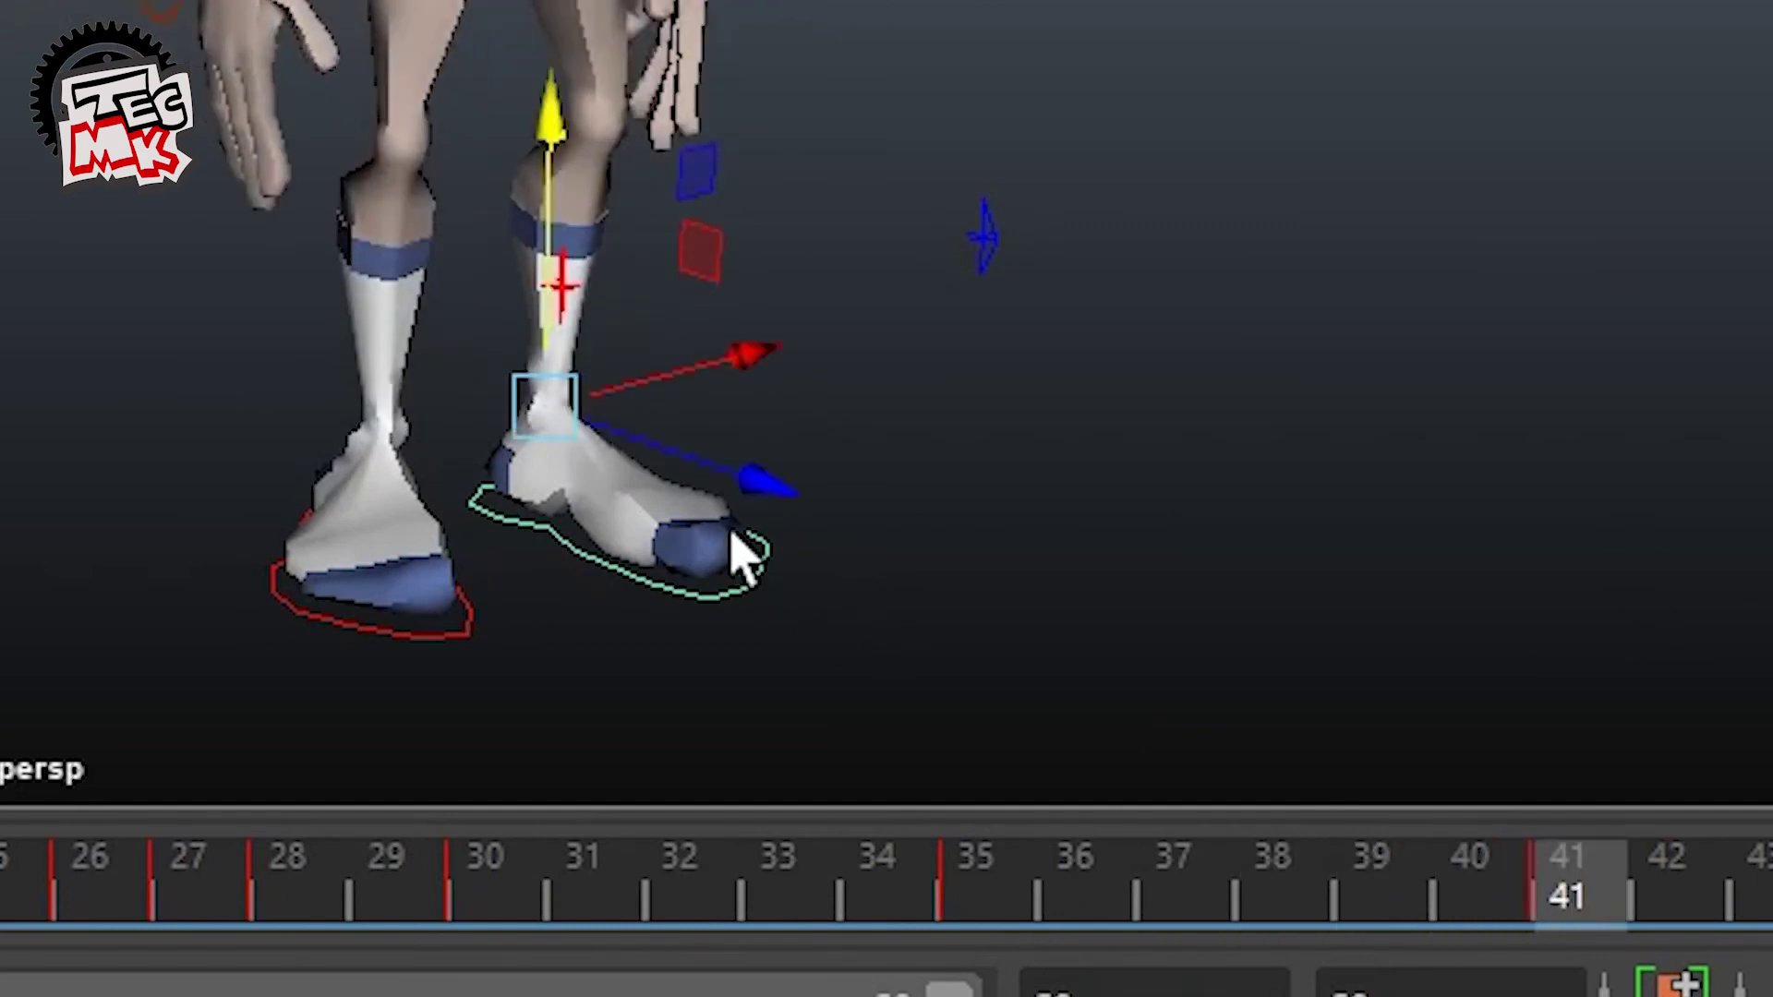
pyautogui.press('e')
pyautogui.press('w')
pyautogui.moveTo(734, 341); pyautogui.dragTo(750, 322)
pyautogui.press('e')
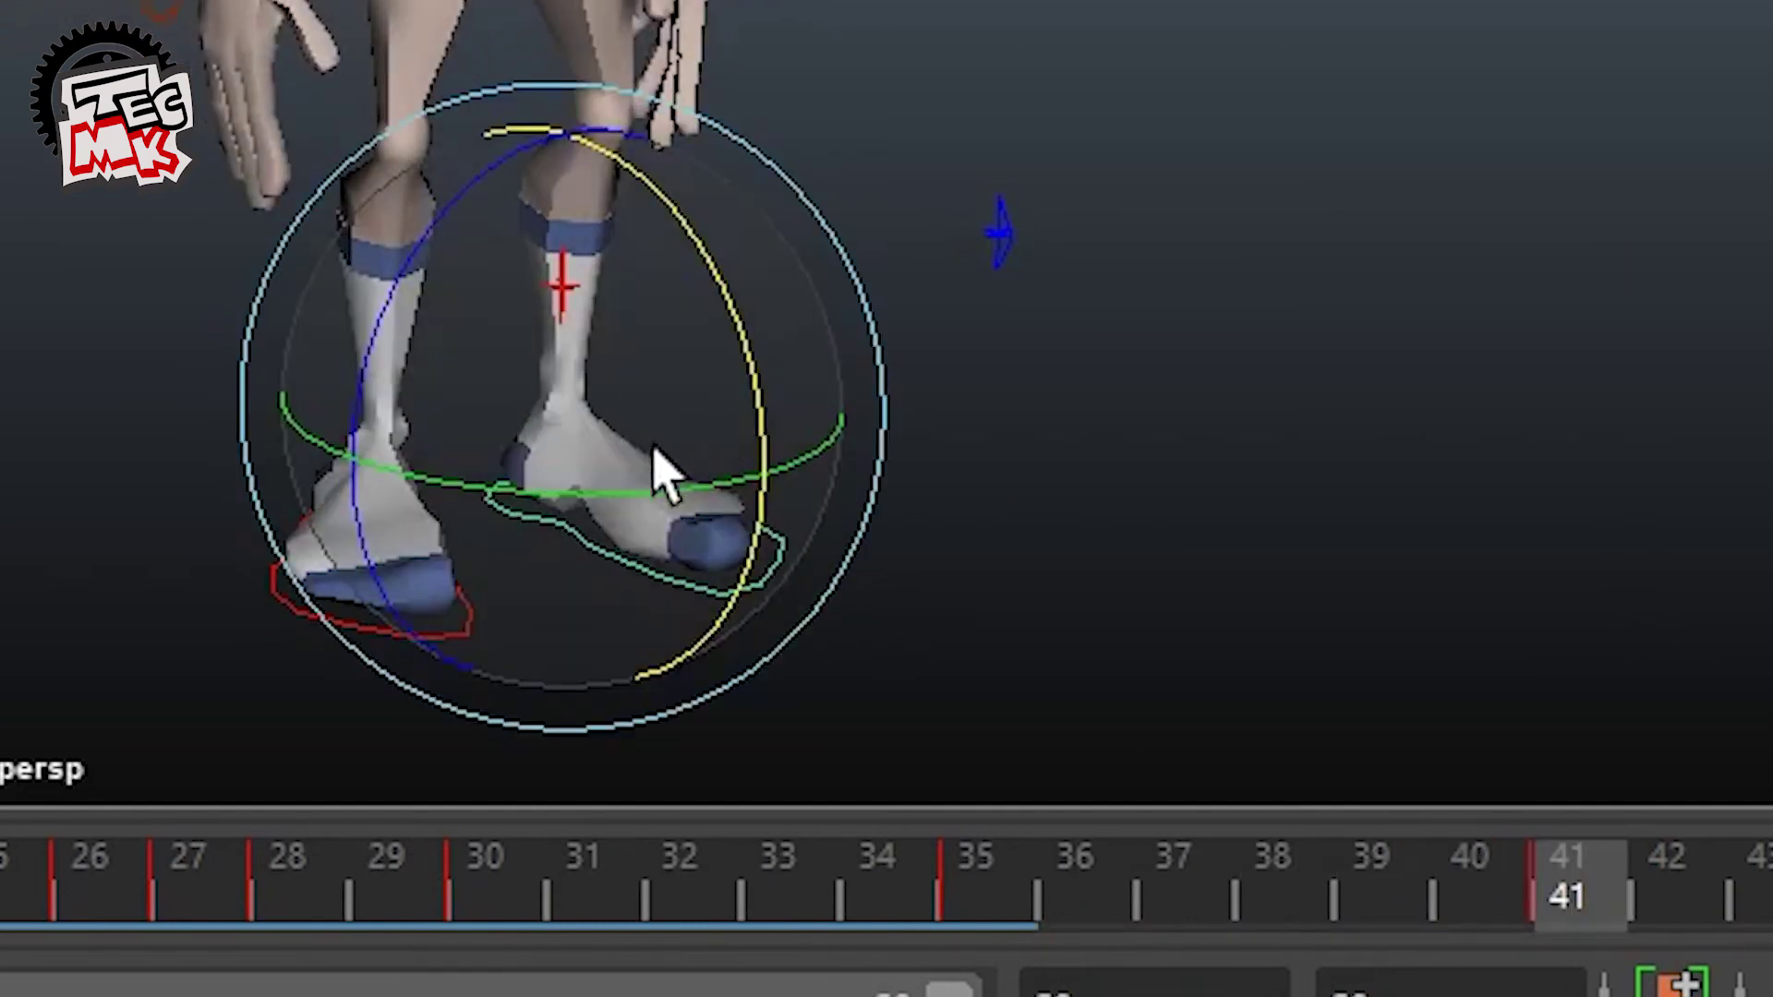
pyautogui.moveTo(648, 491); pyautogui.dragTo(585, 499)
pyautogui.moveTo(1080, 909); pyautogui.dragTo(1469, 923)
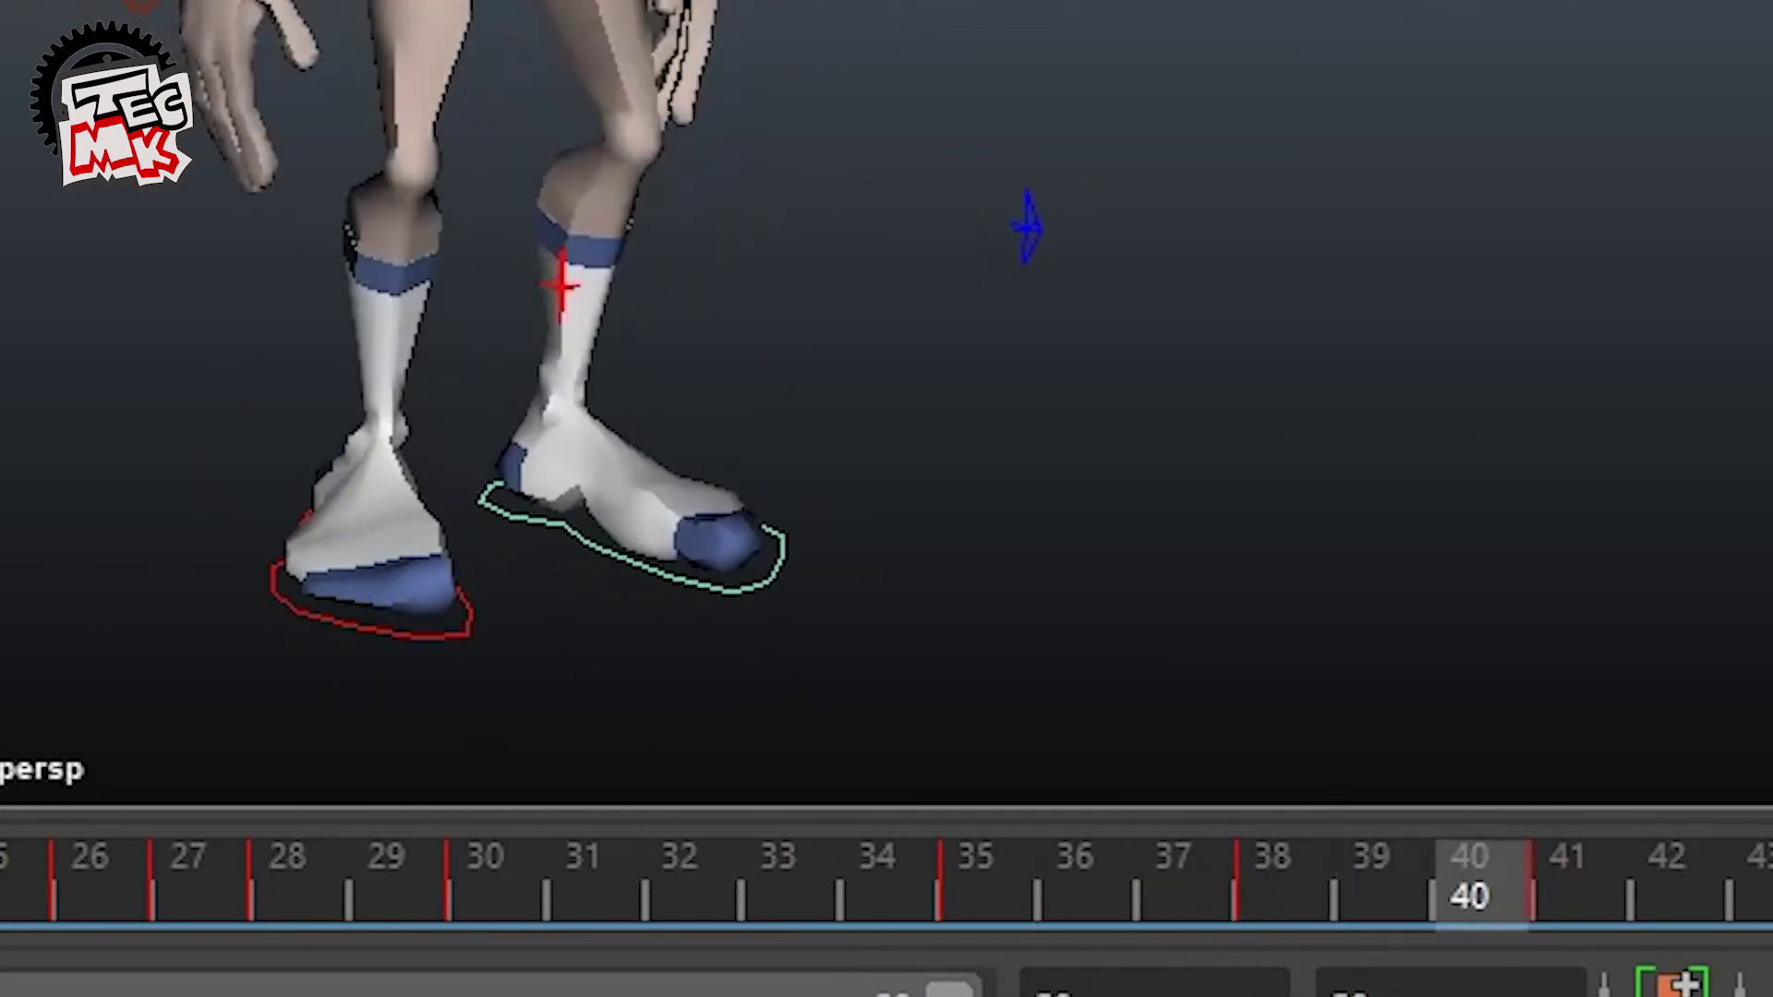
pyautogui.moveTo(1185, 914); pyautogui.dragTo(1621, 914)
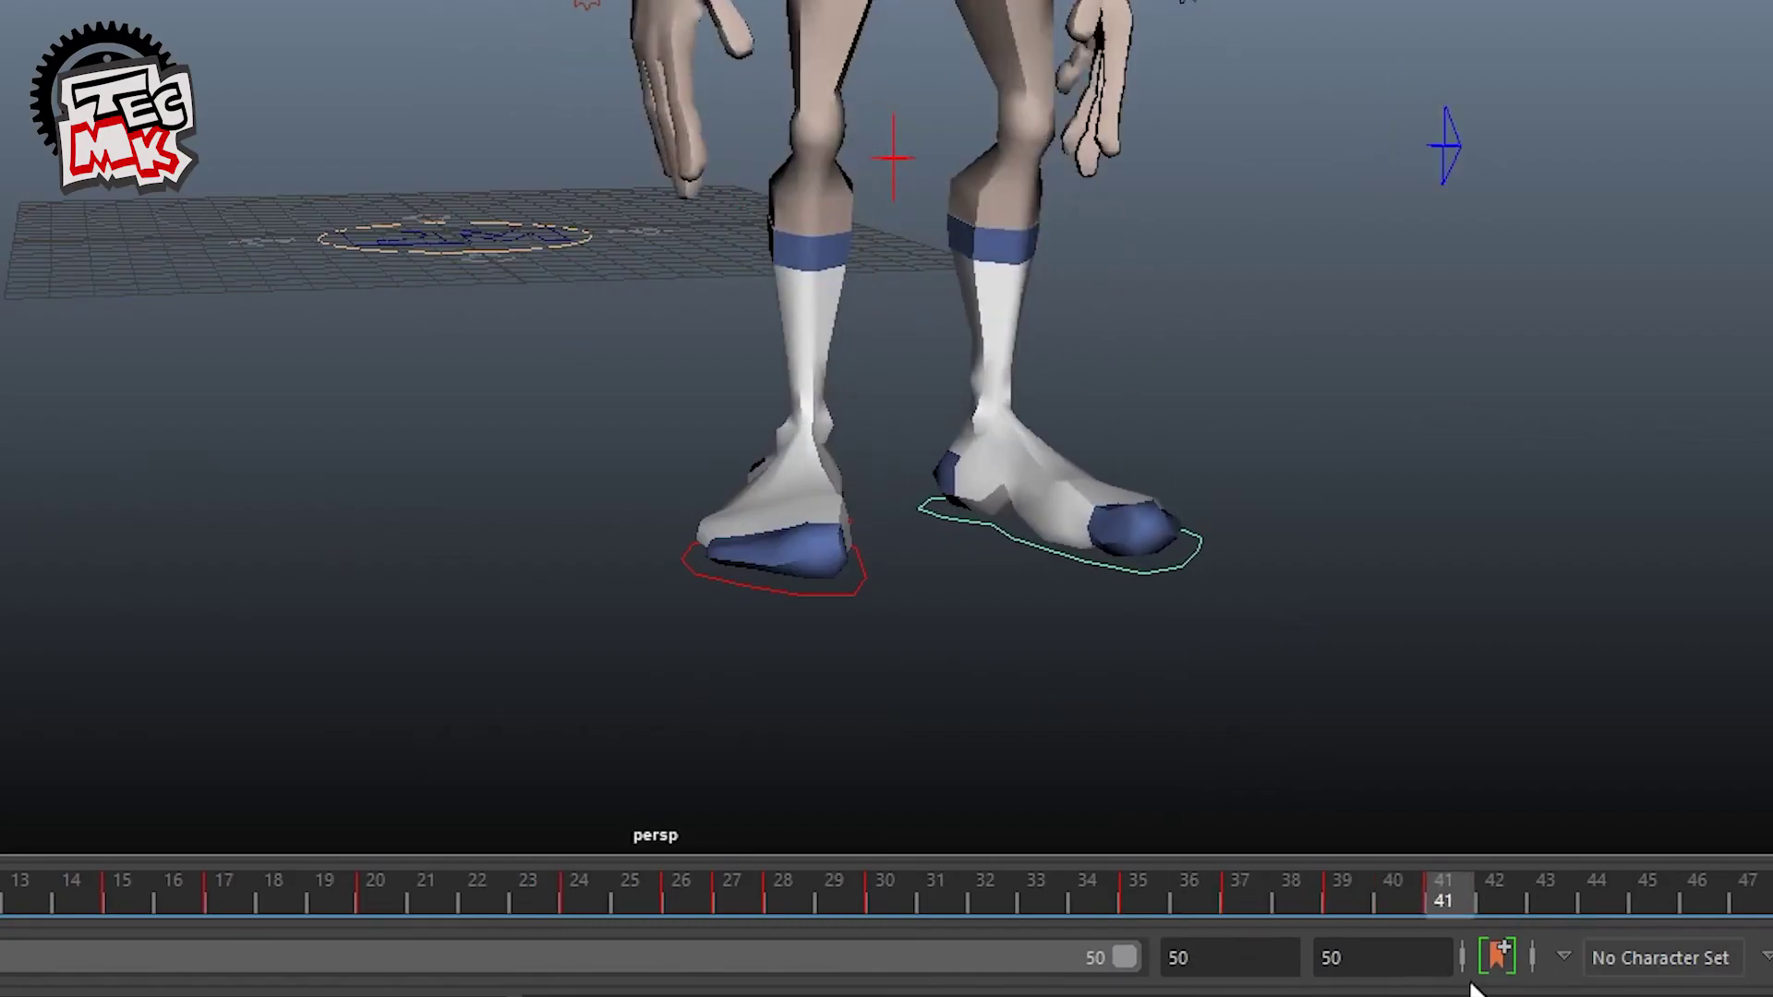
pyautogui.moveTo(1471, 986); pyautogui.dragTo(1719, 993)
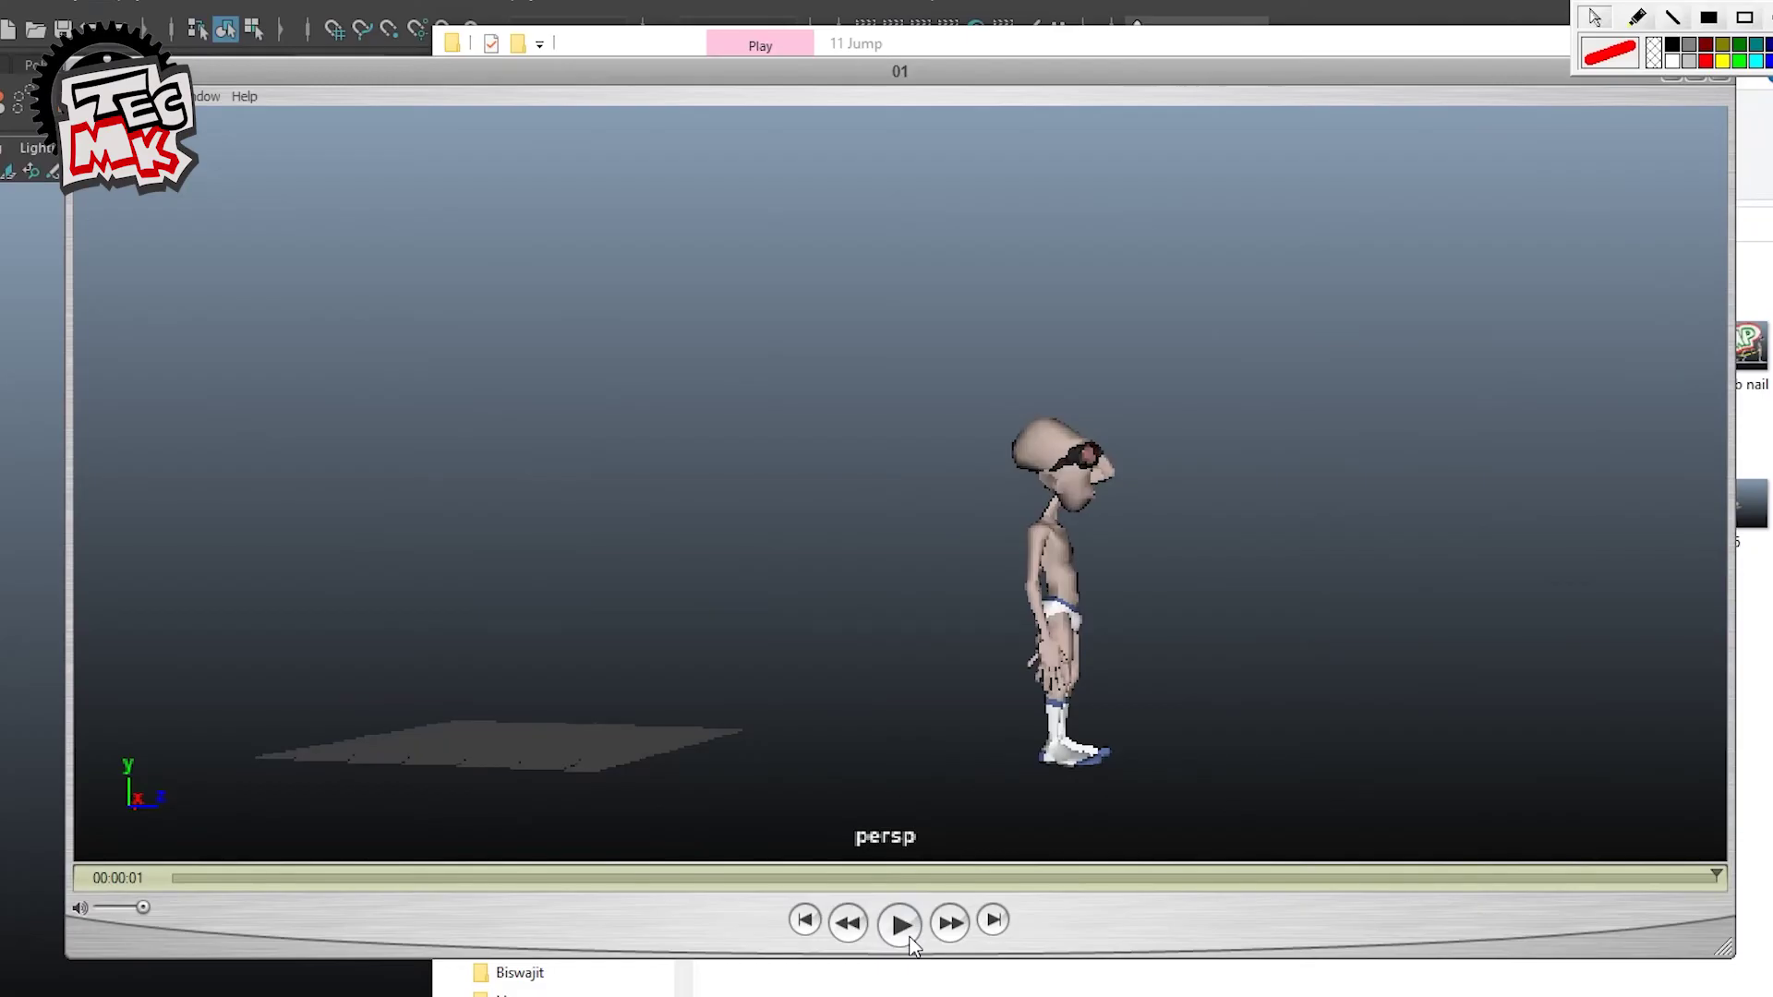
# Step: Play the rendered preview of the jump in the media player
pyautogui.click(901, 924)
pyautogui.click(899, 924)
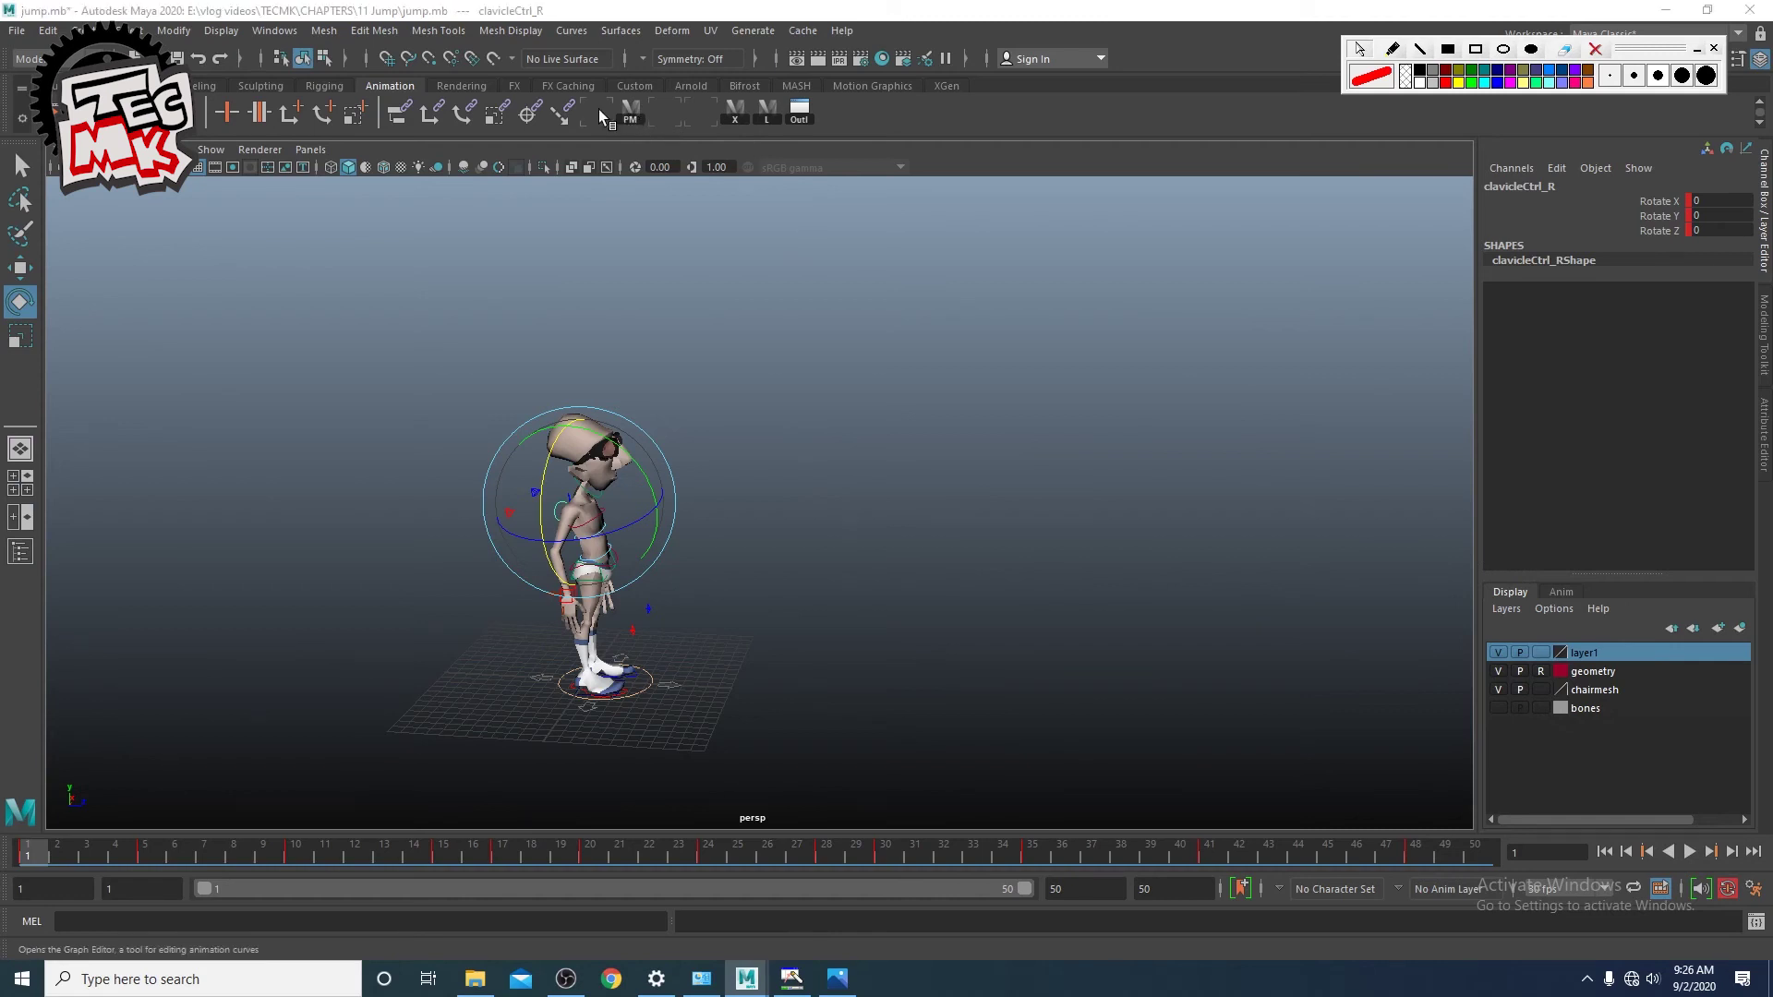
# Step: Open the Graph Editor beside the character and scrub between frames 1 and 26 to review the jump's forward travel
pyautogui.click(598, 109)
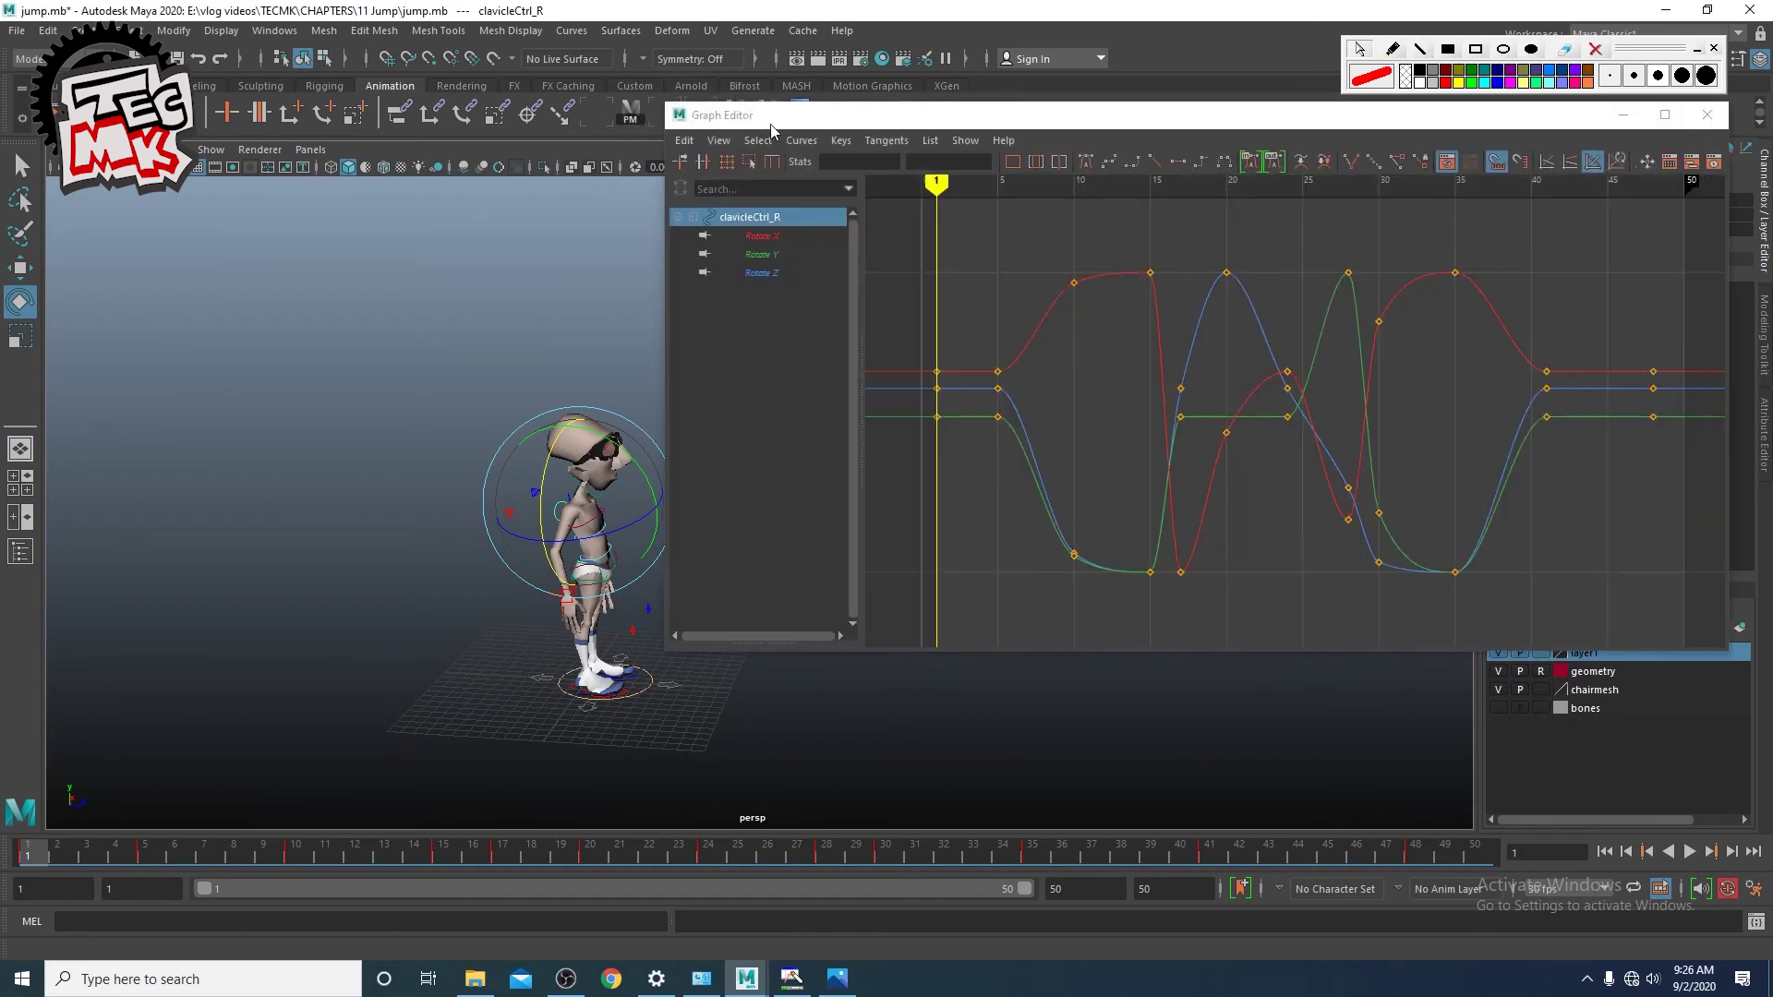
pyautogui.moveTo(800, 106); pyautogui.dragTo(1088, 90)
pyautogui.keyDown('alt'); pyautogui.moveTo(545, 674); pyautogui.dragTo(574, 628); pyautogui.keyUp('alt')
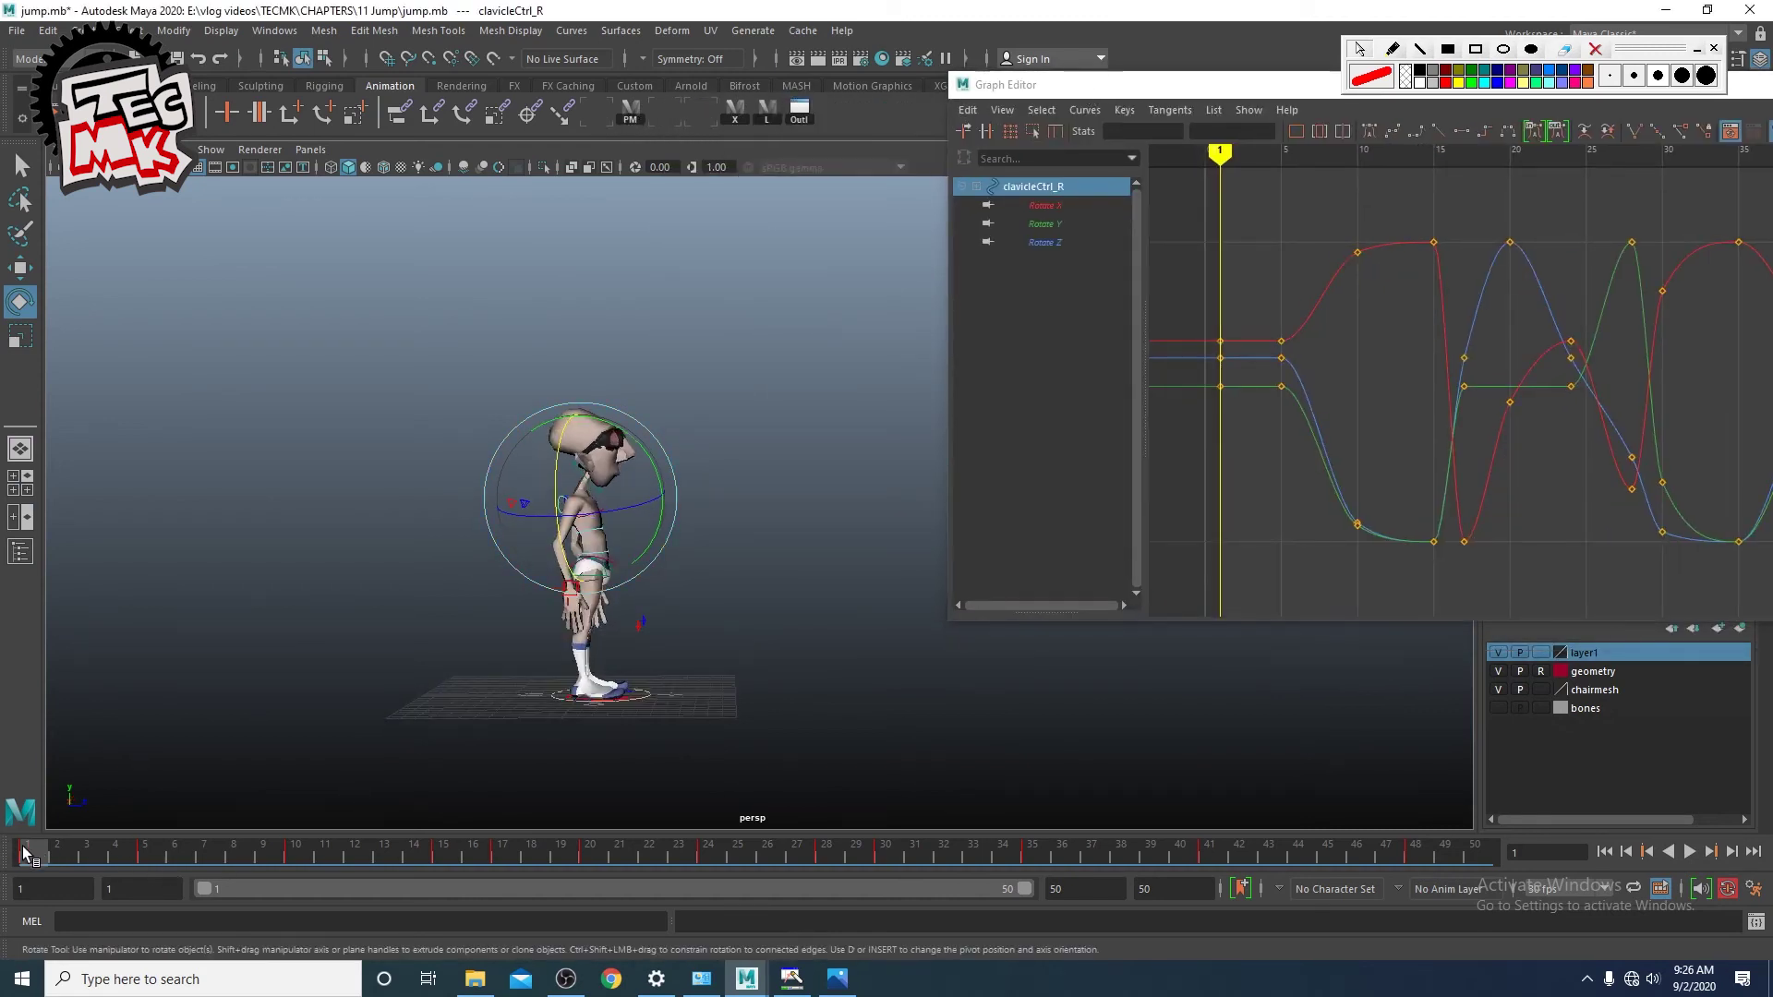
pyautogui.moveTo(23, 848); pyautogui.dragTo(769, 855)
pyautogui.keyDown('alt'); pyautogui.moveTo(862, 751); pyautogui.dragTo(634, 779, button='middle'); pyautogui.keyUp('alt')
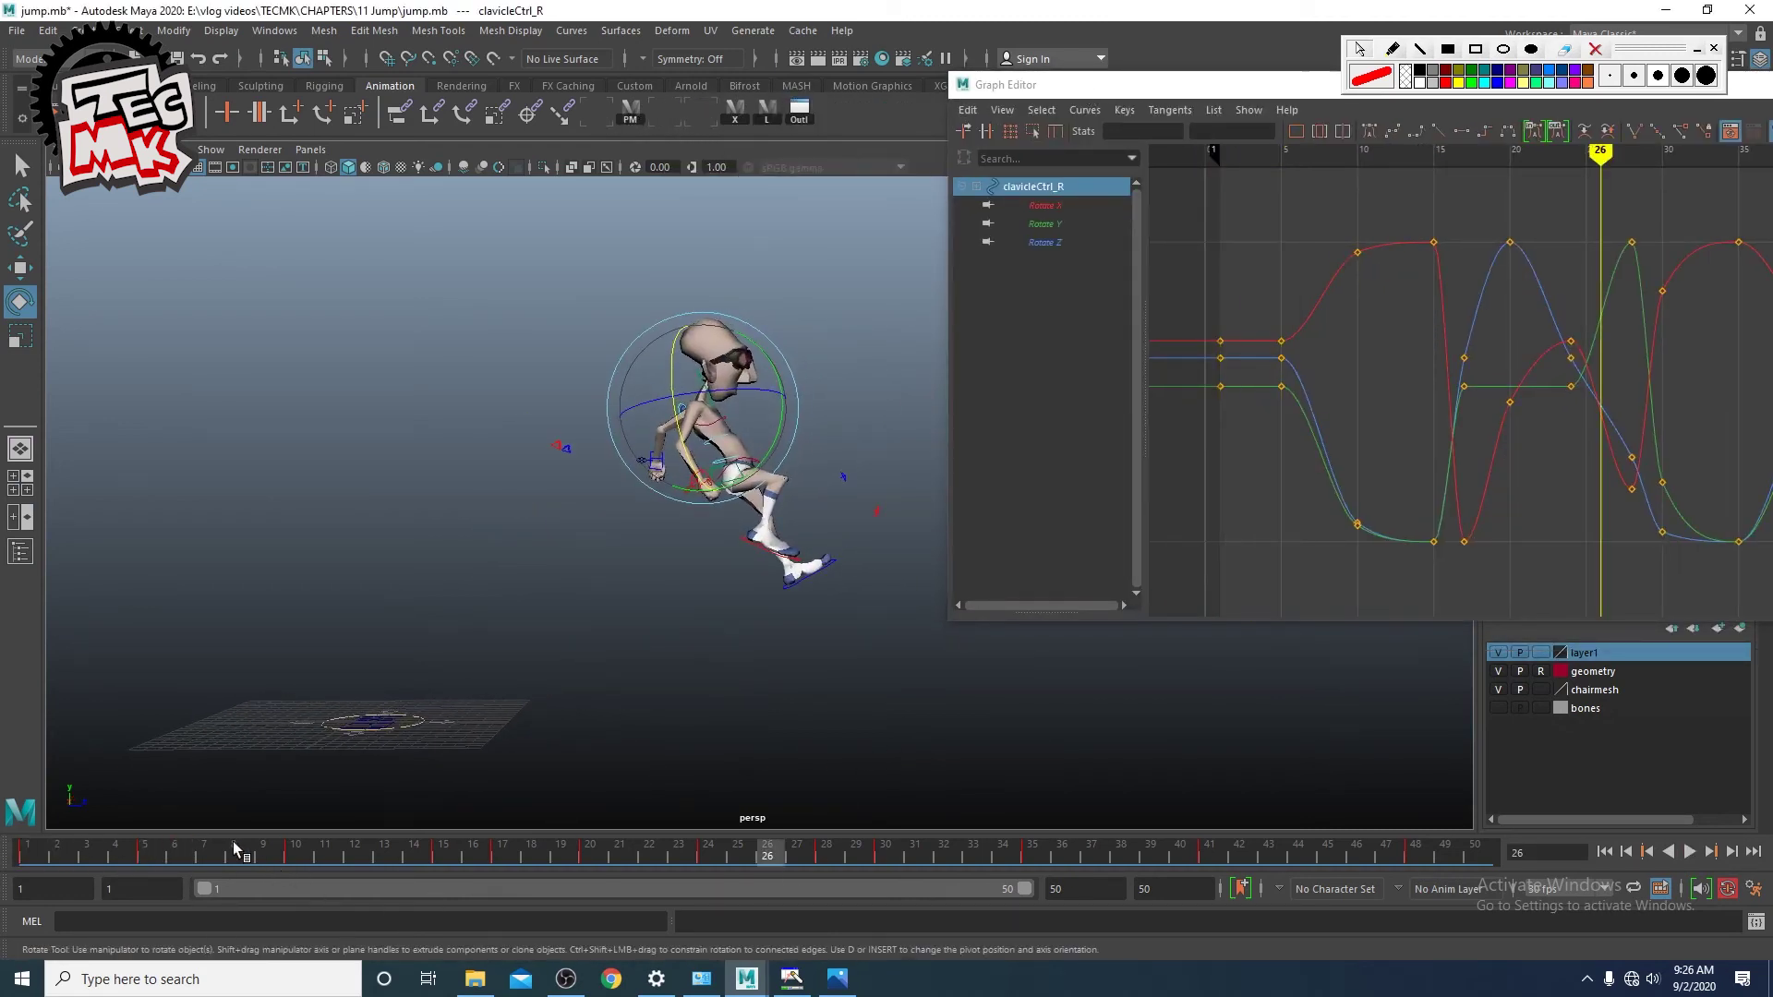
pyautogui.moveTo(233, 844); pyautogui.dragTo(28, 895)
pyautogui.keyDown('alt'); pyautogui.moveTo(608, 686); pyautogui.dragTo(667, 661, button='middle'); pyautogui.keyUp('alt')
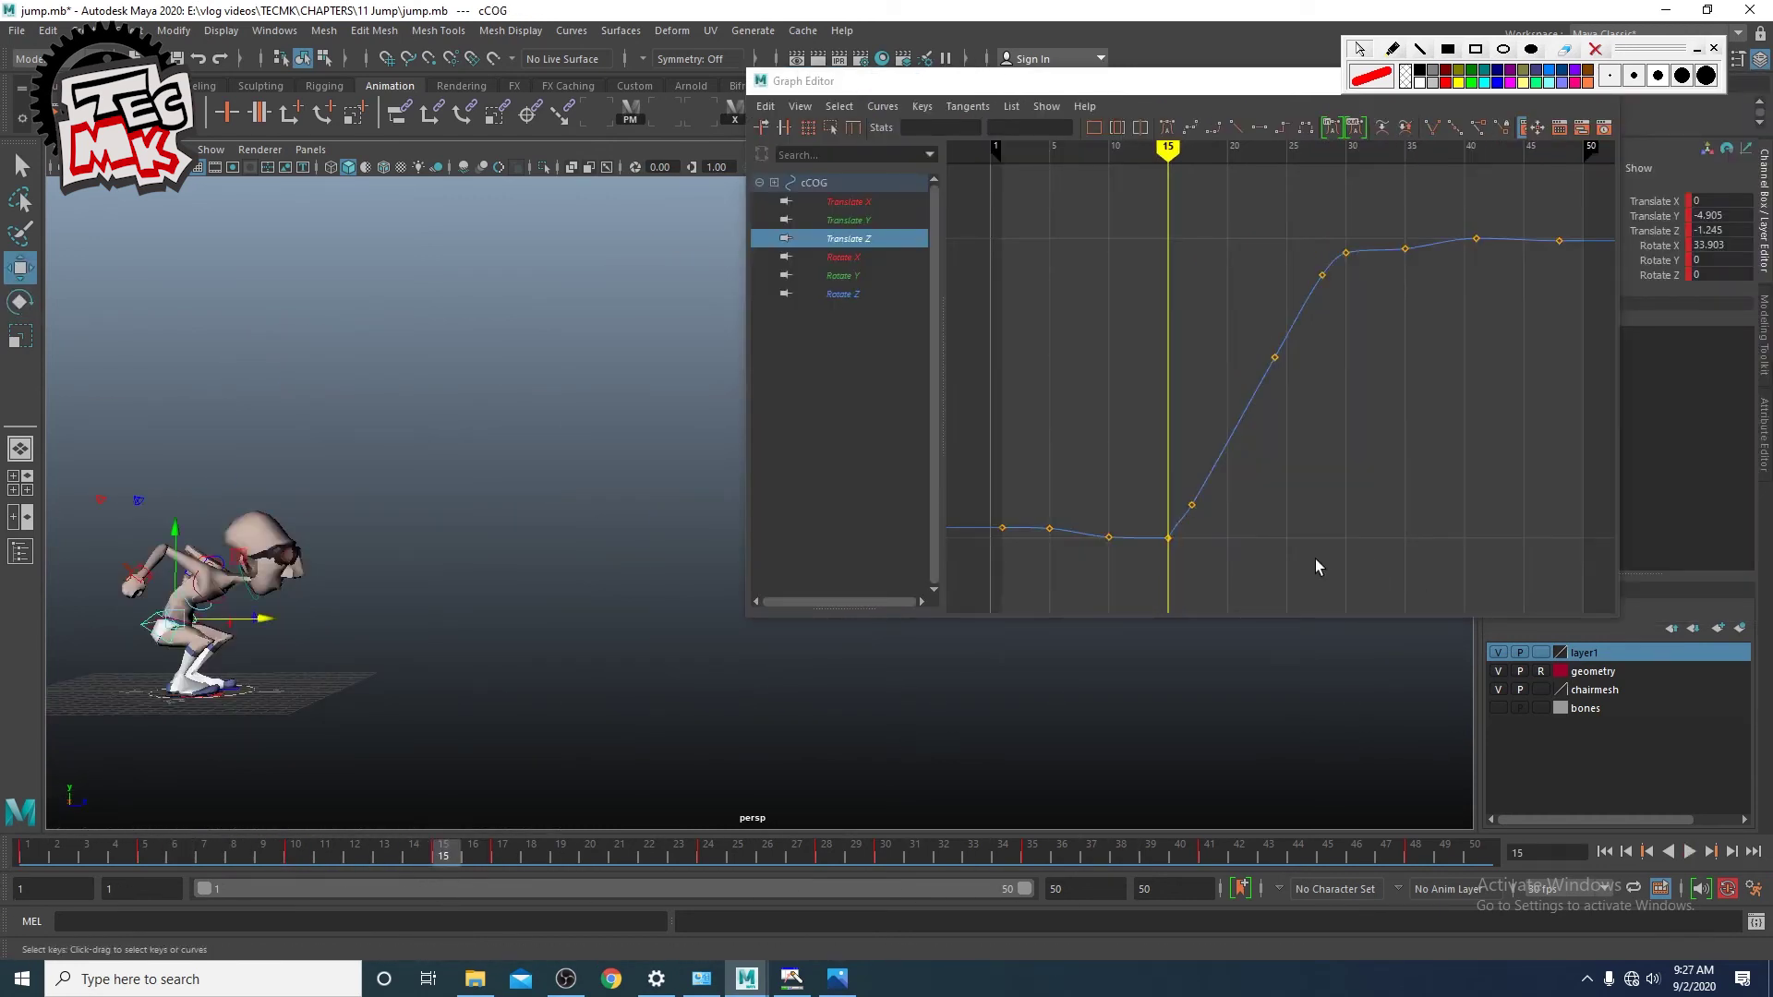
# Step: Delete the hip control's Translate Z keys after frame 15 and play back the motion
pyautogui.scroll(-4, 1350, 478)
pyautogui.keyDown('alt'); pyautogui.moveTo(1305, 486); pyautogui.dragTo(1209, 495, button='middle'); pyautogui.keyUp('alt')
pyautogui.scroll(2, 1209, 495)
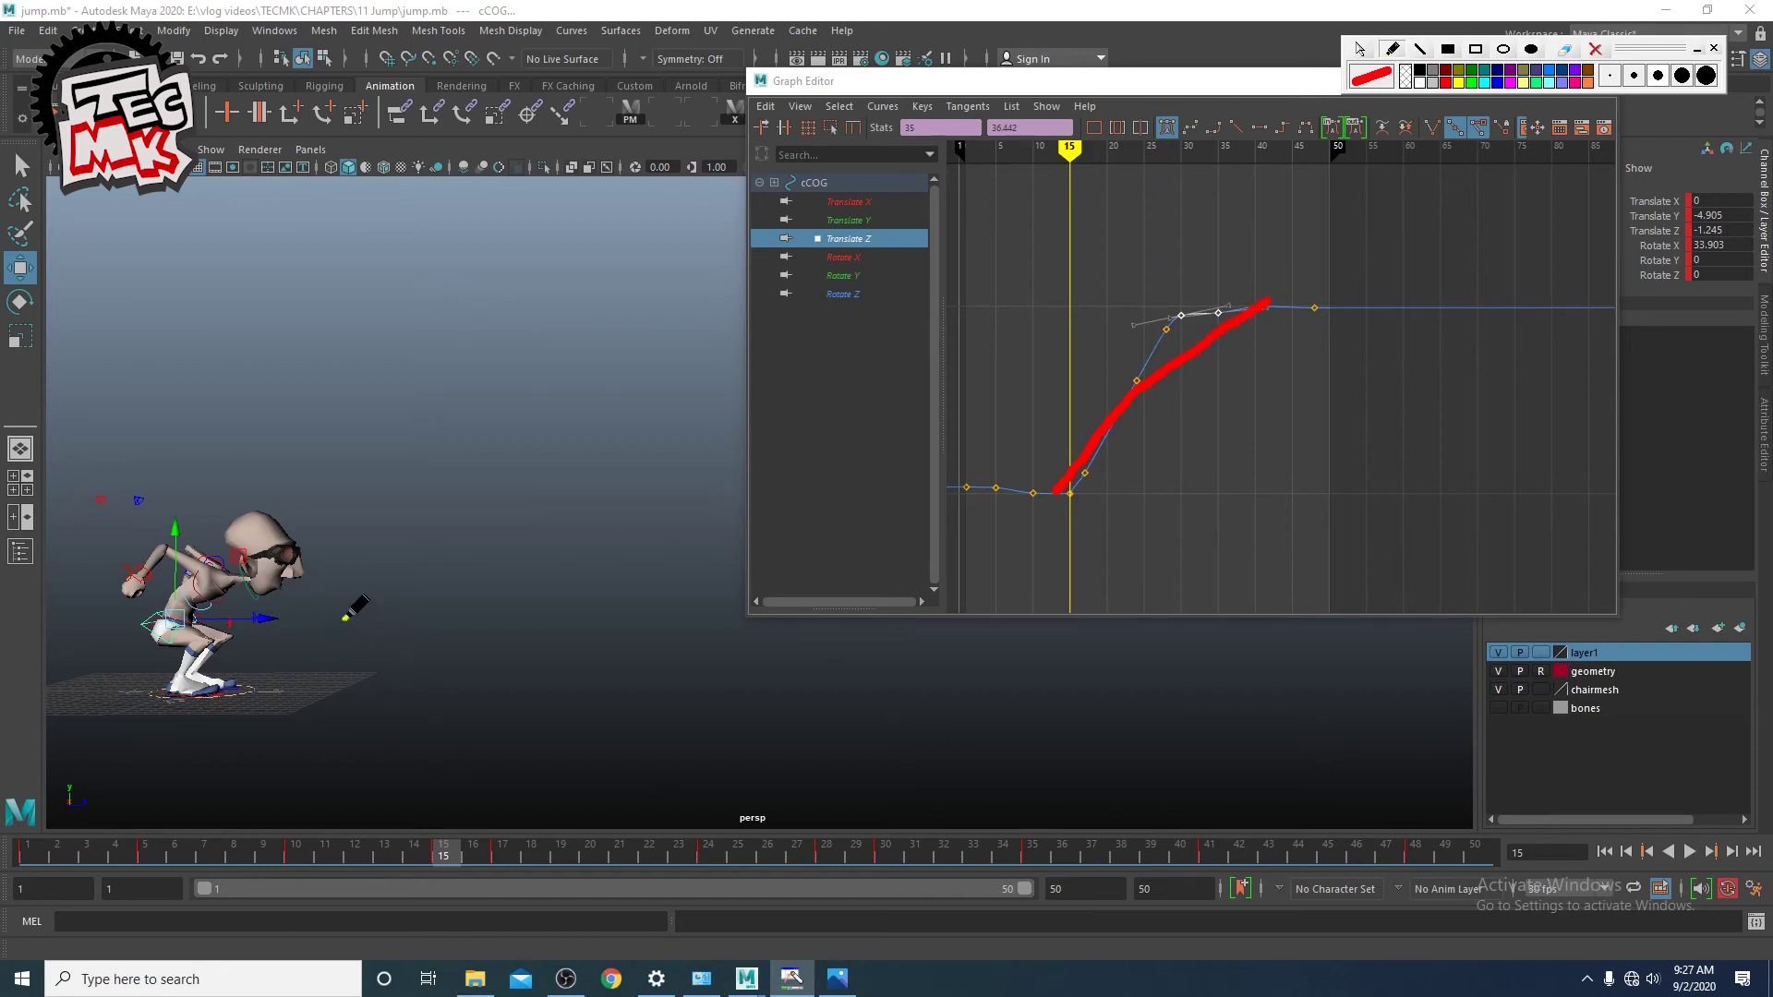
pyautogui.click(1594, 50)
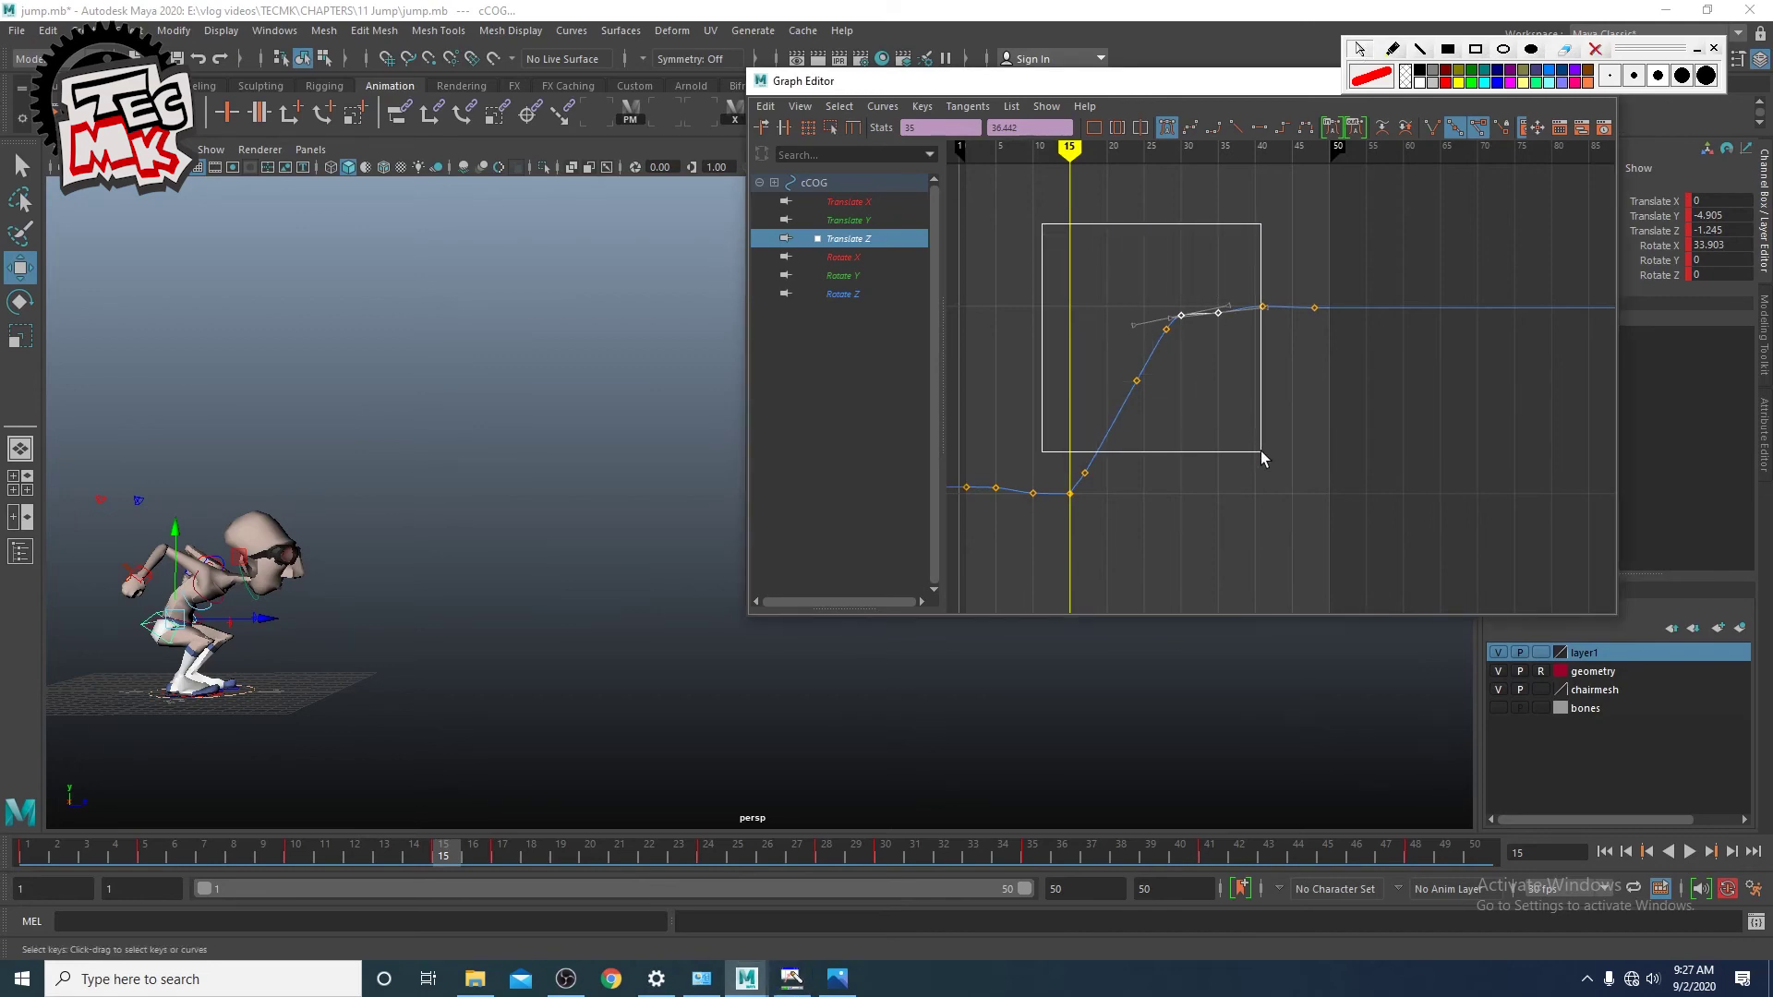
pyautogui.moveTo(1261, 452); pyautogui.dragTo(1262, 453)
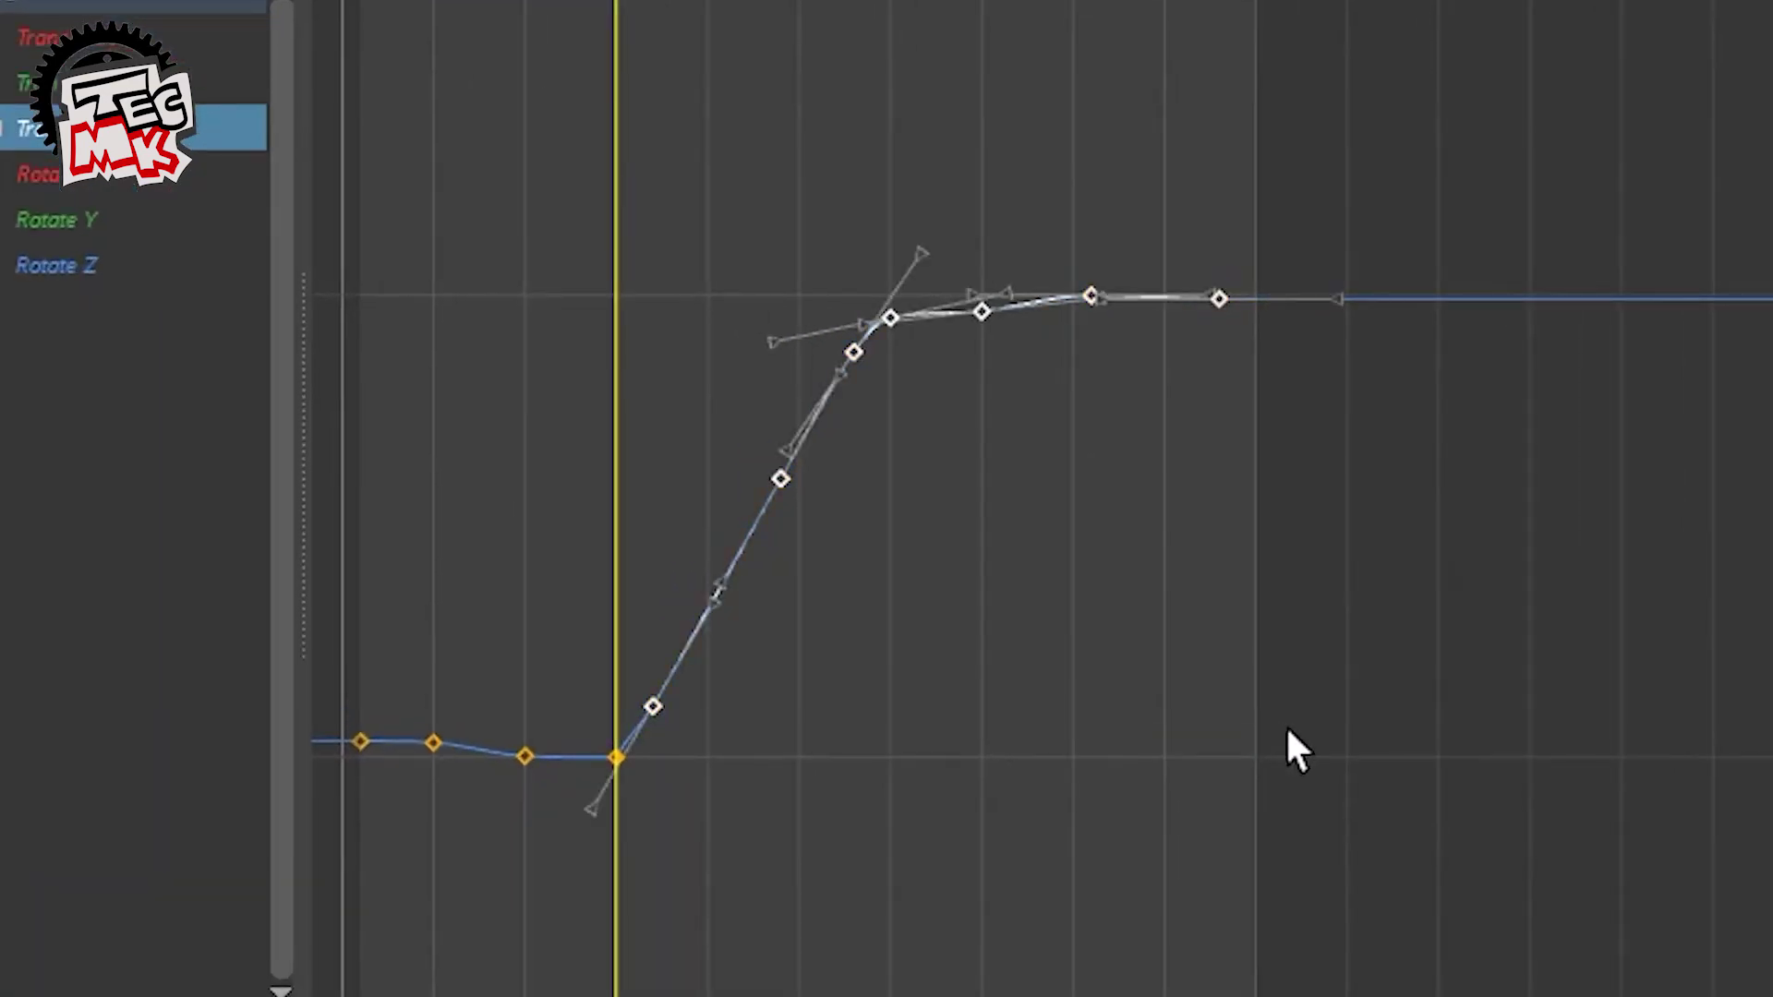
pyautogui.press('Delete')
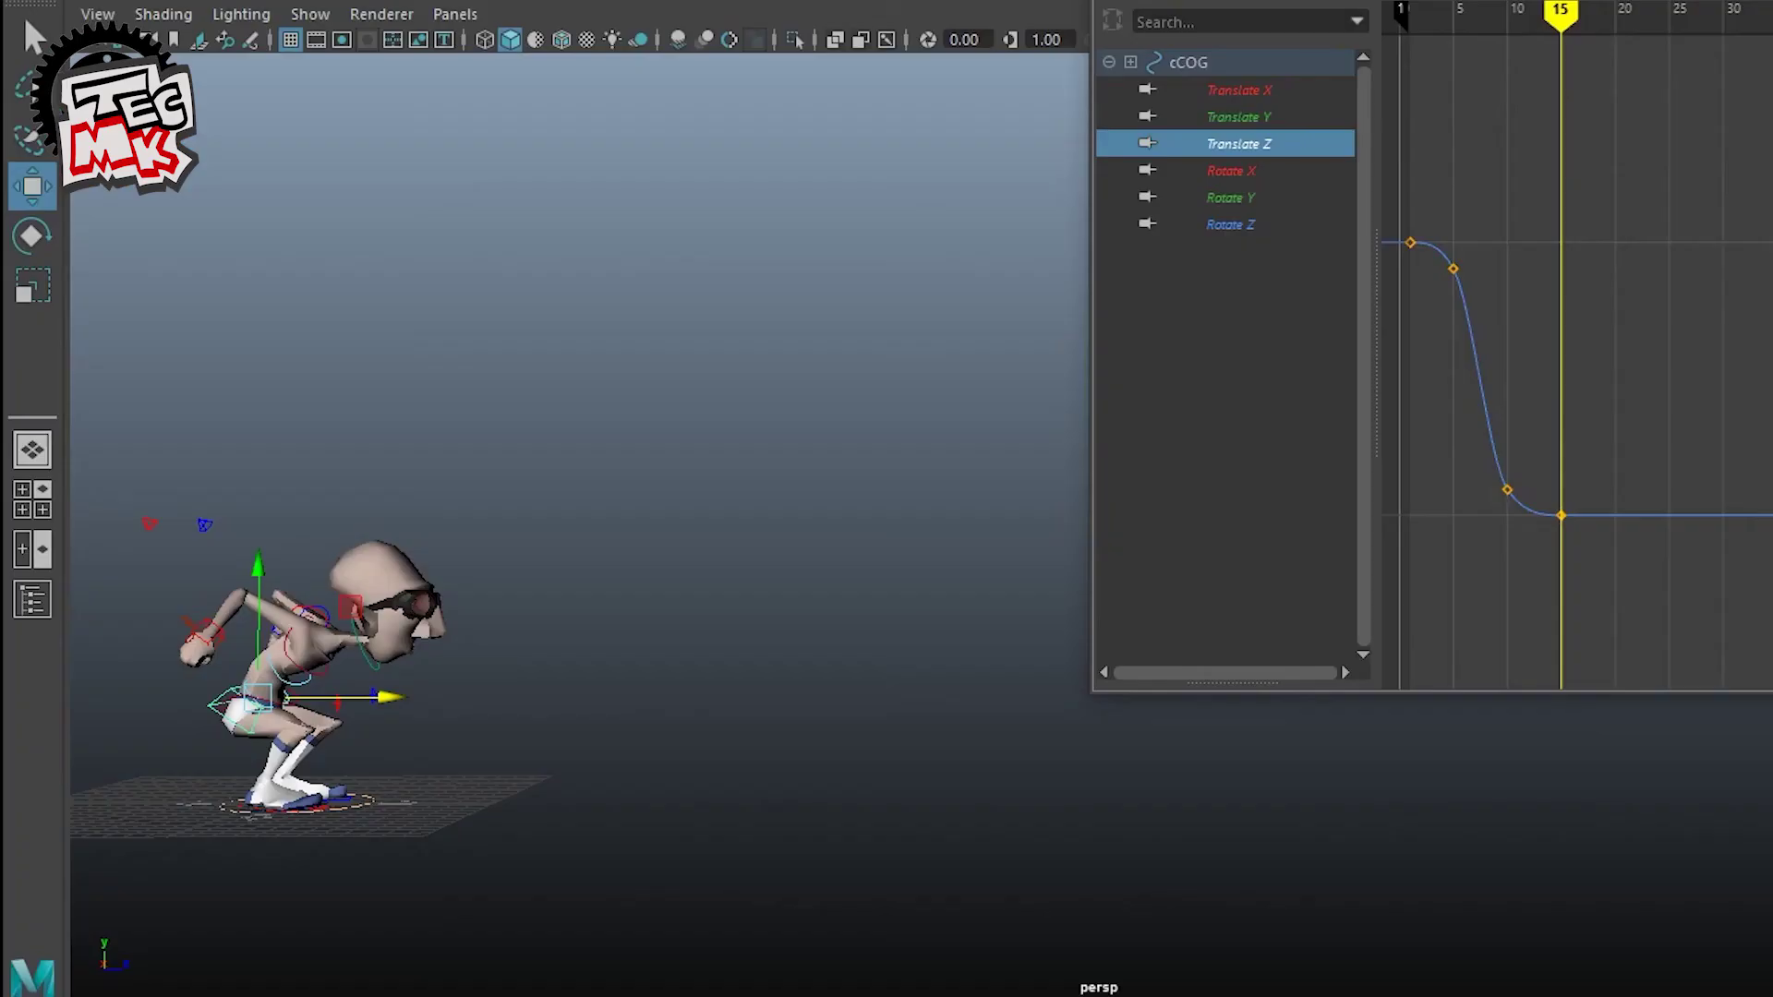
pyautogui.hotkey('alt', 'v')
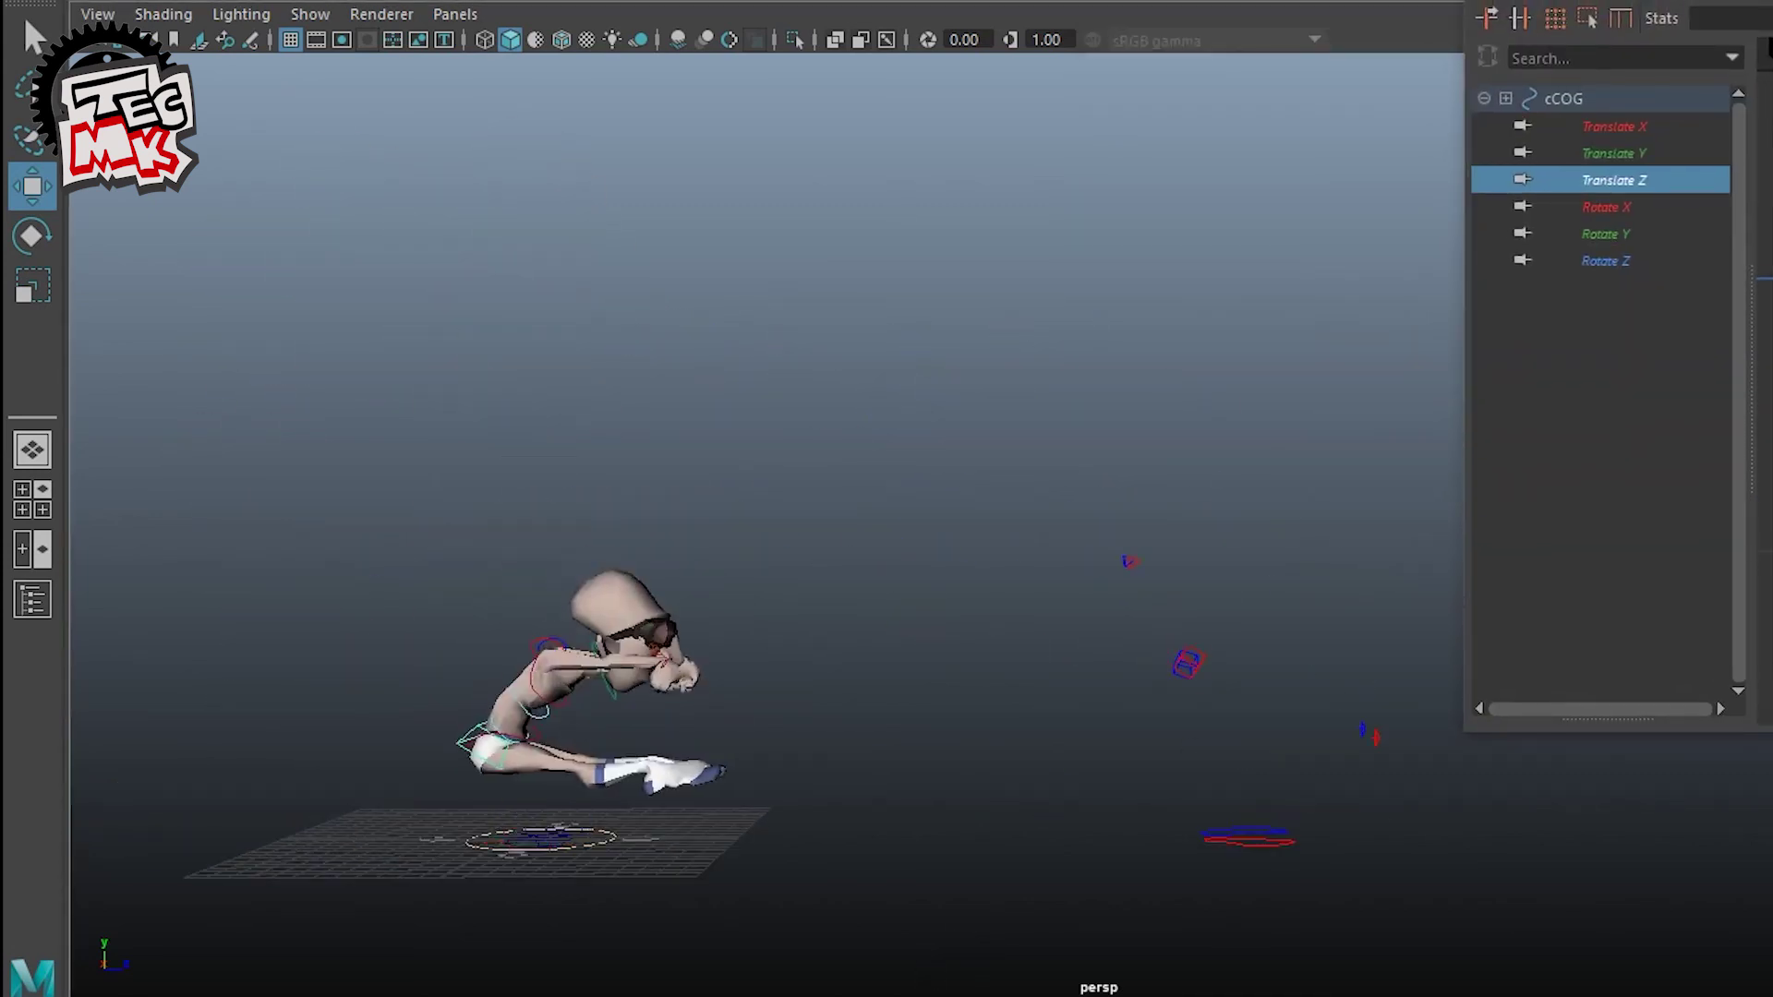
# Step: Select both foot controls and remove their Translate Z keys after frame 15
pyautogui.moveTo(1191, 768); pyautogui.dragTo(1321, 878)
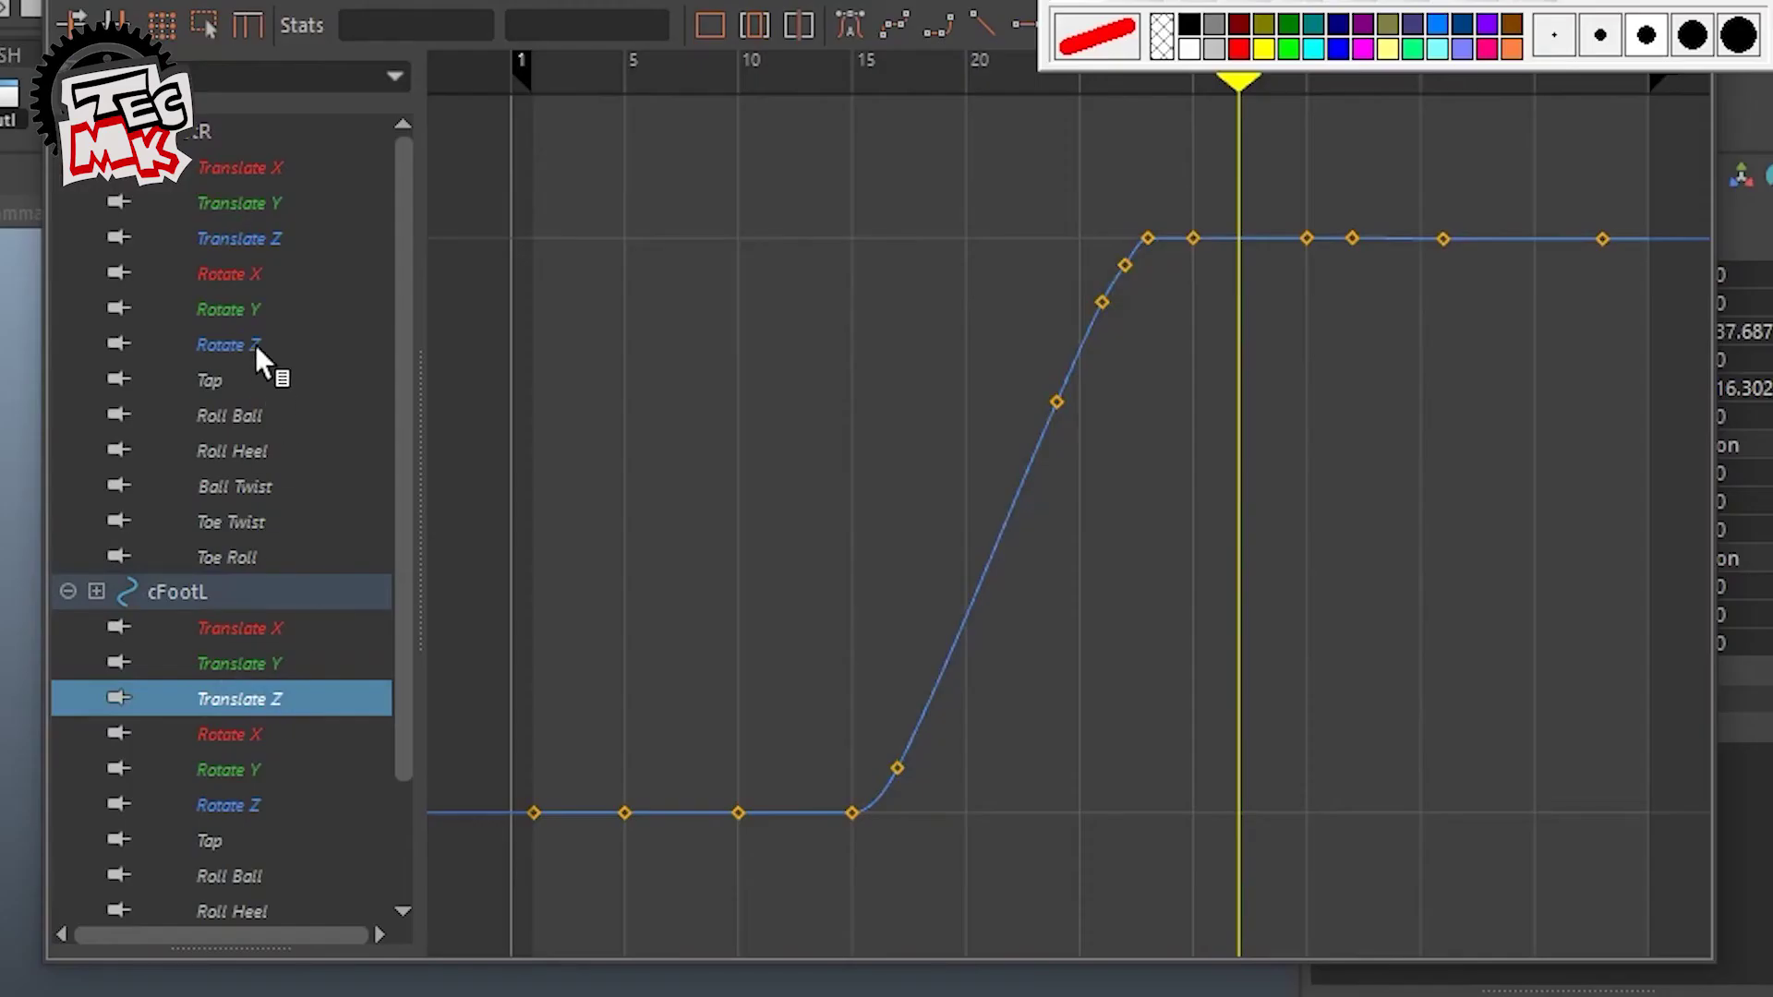
pyautogui.click(277, 240)
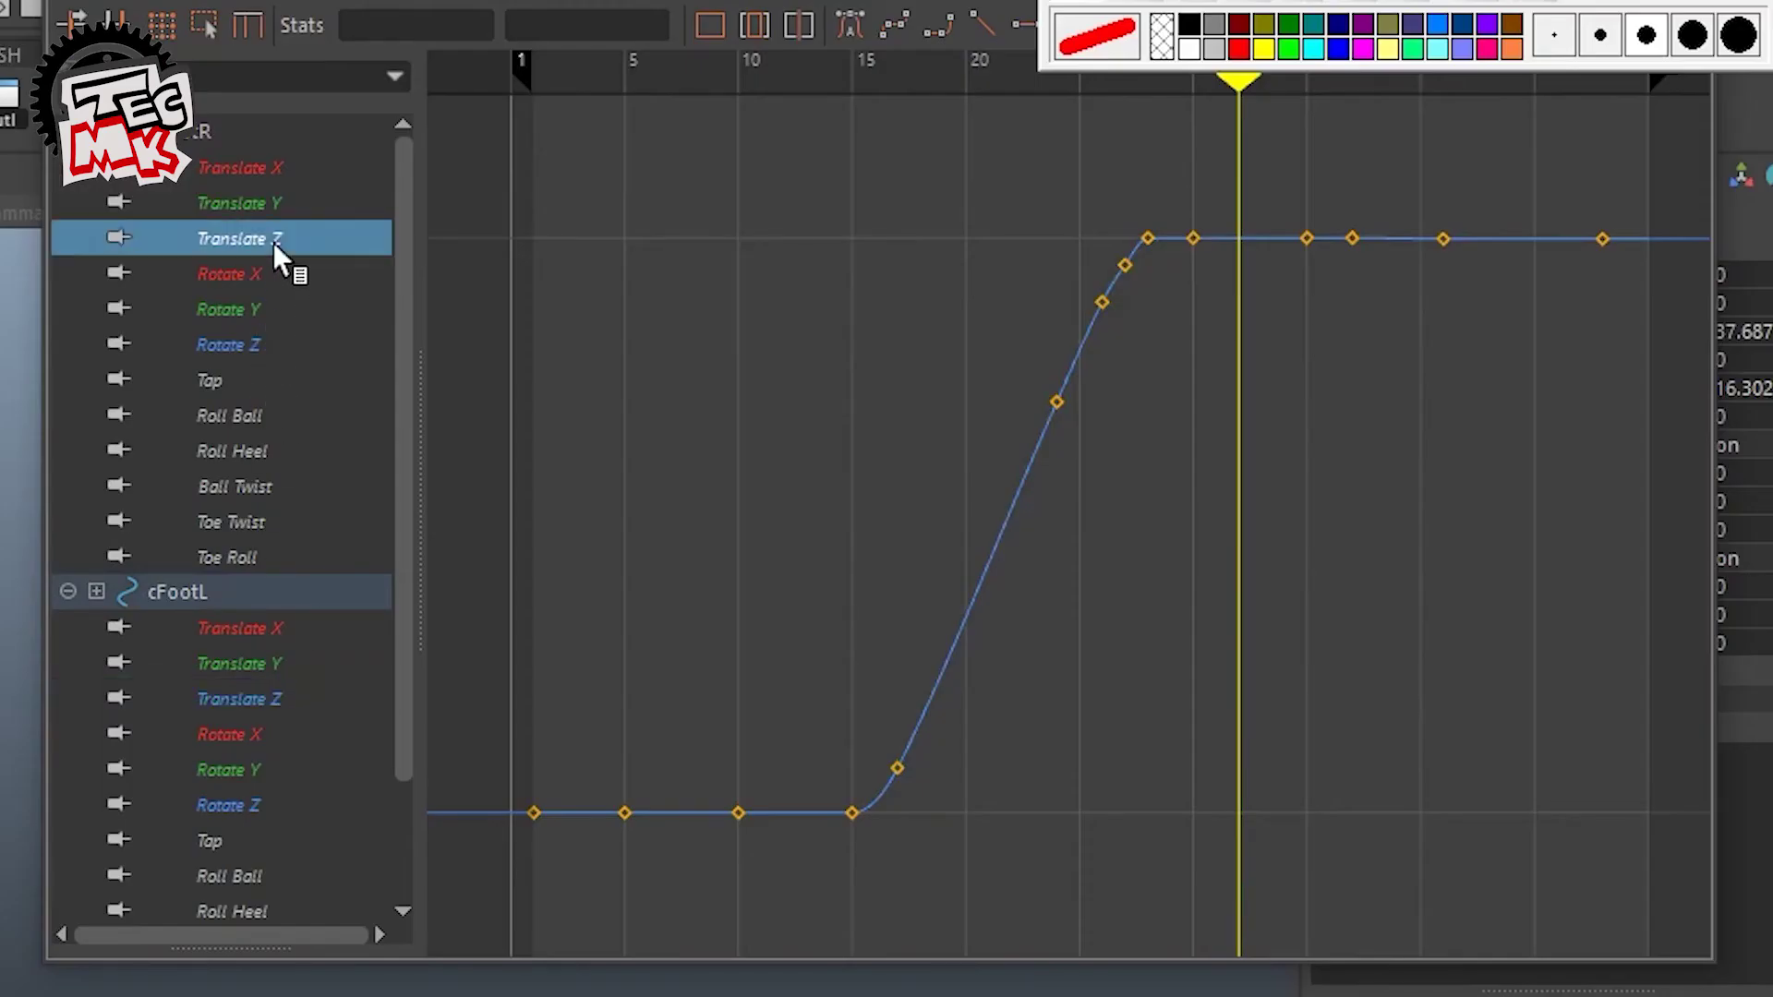
pyautogui.keyDown('ctrl'); pyautogui.click(248, 700); pyautogui.keyUp('ctrl')
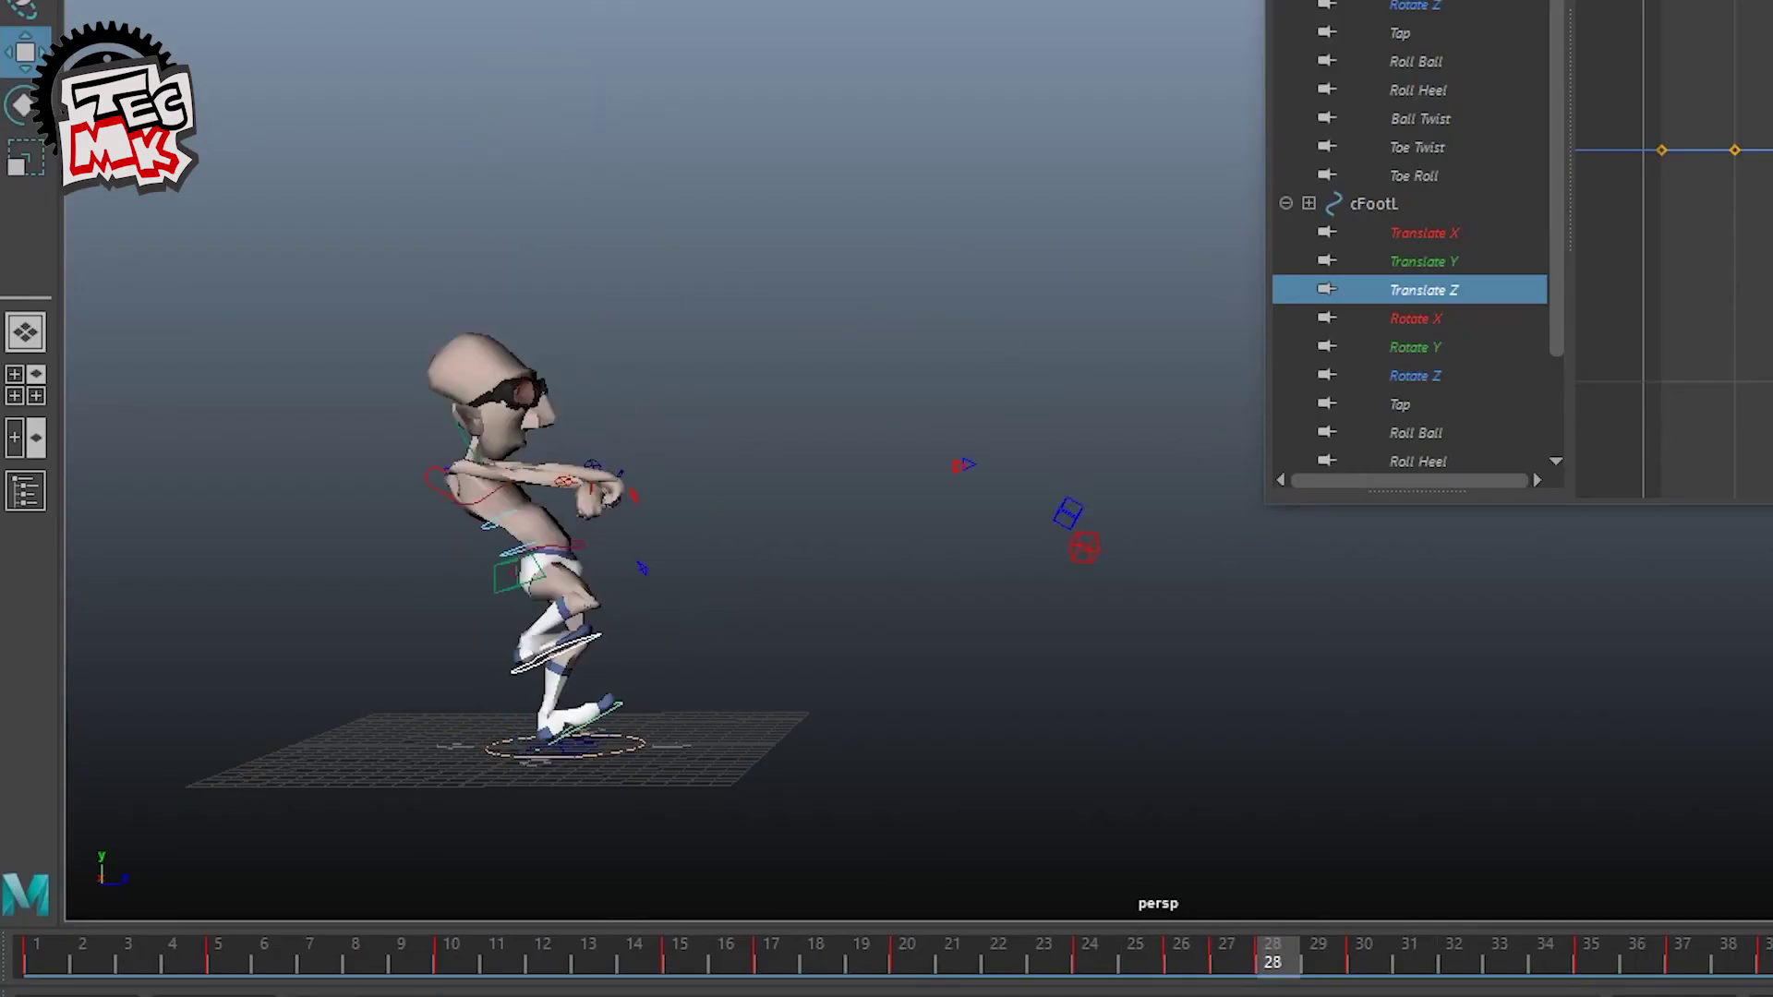
# Step: Select both wrist controls and delete their Translate X, Y and Z keys after frame 15
pyautogui.moveTo(909, 165); pyautogui.dragTo(1129, 380)
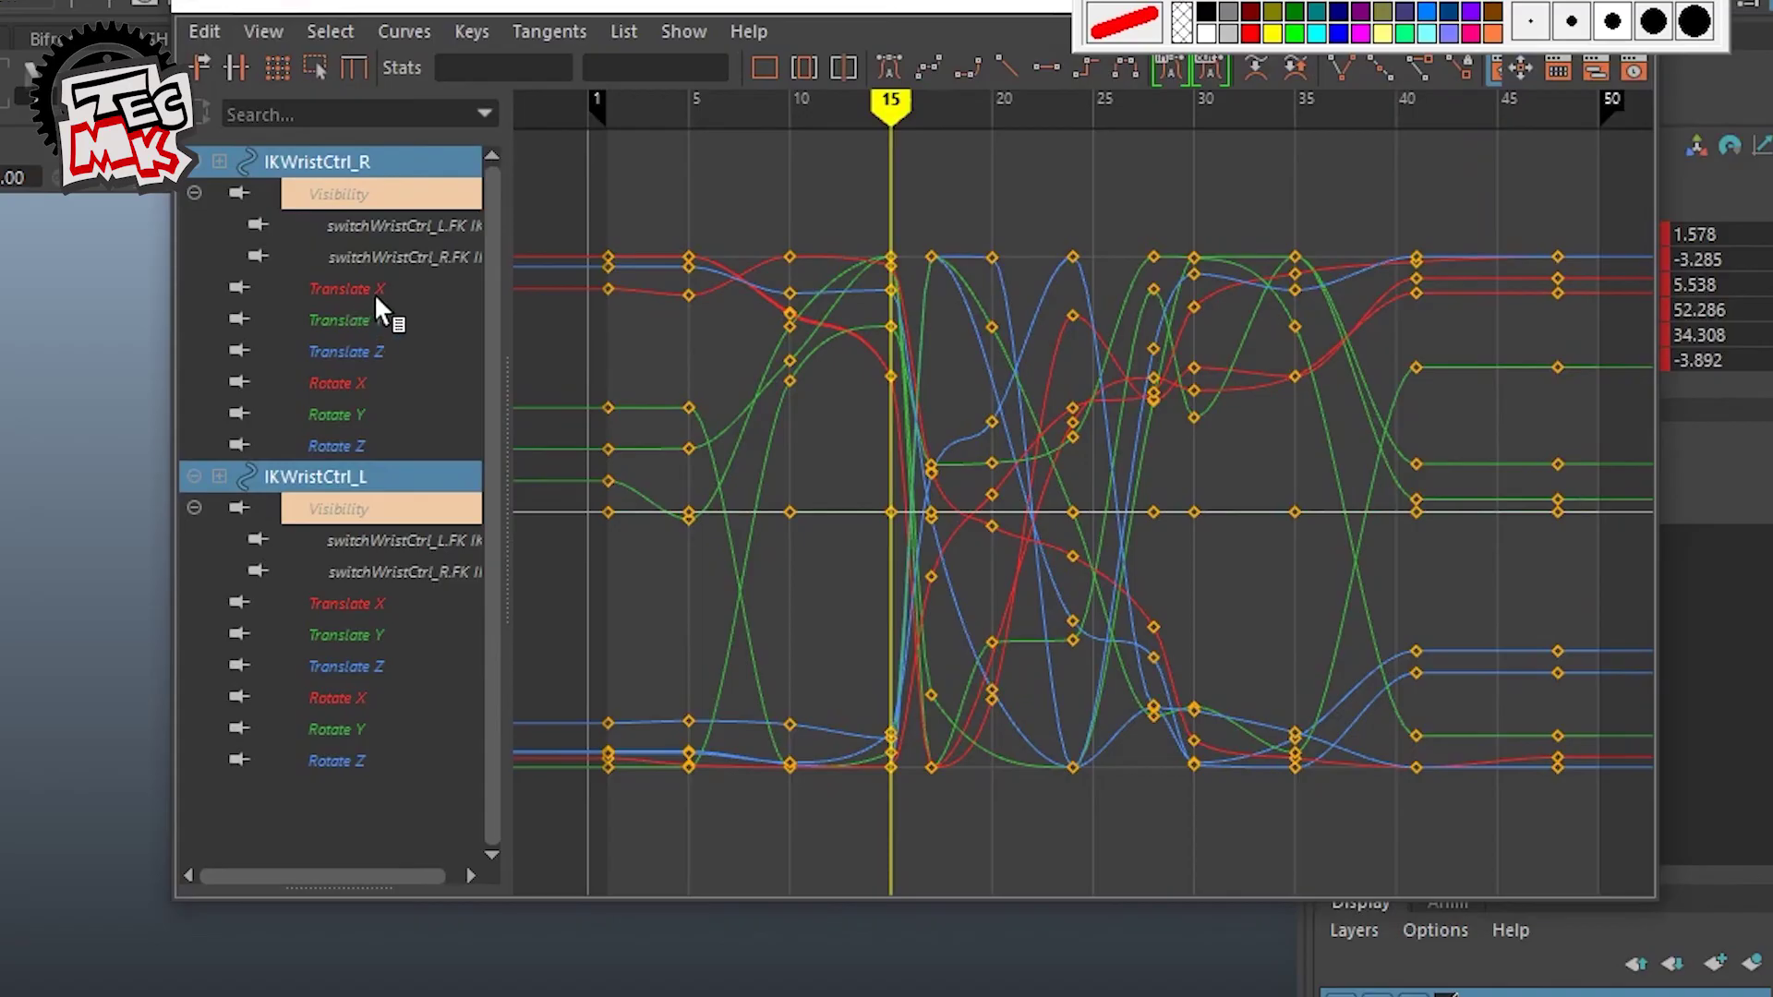
pyautogui.click(374, 290)
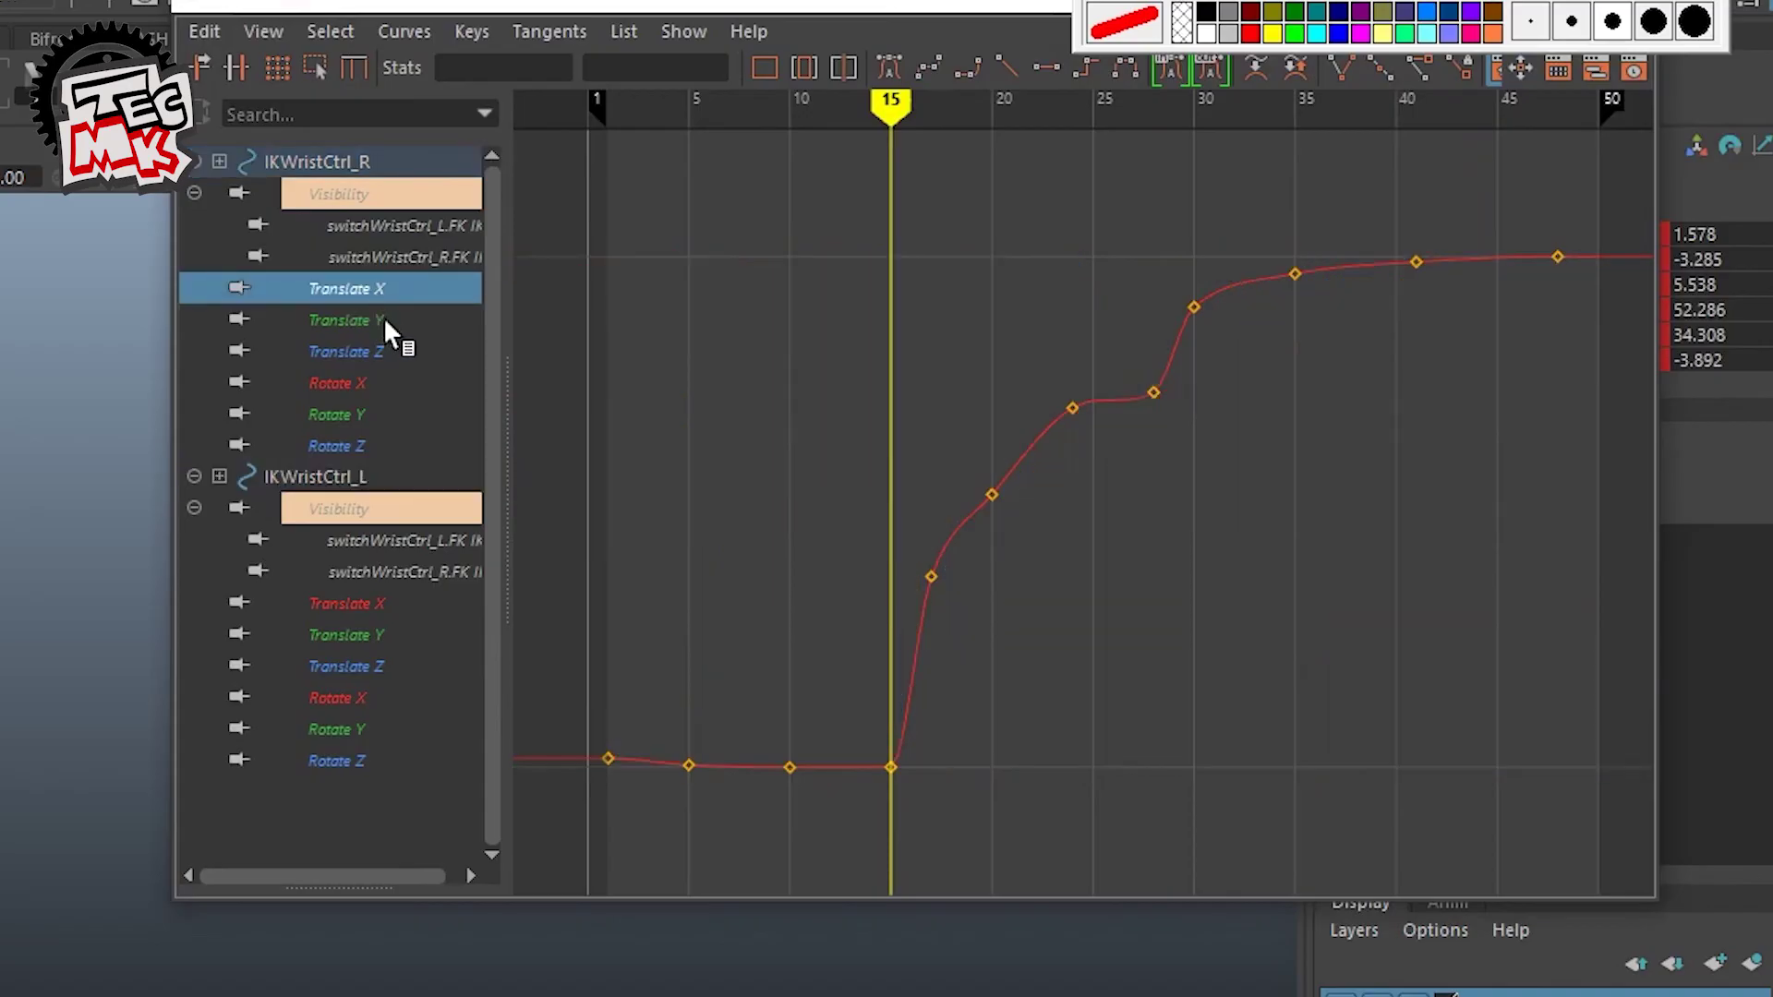
pyautogui.keyDown('ctrl'); pyautogui.click(384, 319); pyautogui.keyUp('ctrl')
pyautogui.keyDown('ctrl'); pyautogui.click(379, 351); pyautogui.keyUp('ctrl')
pyautogui.keyDown('ctrl'); pyautogui.click(369, 606); pyautogui.keyUp('ctrl')
pyautogui.keyDown('ctrl'); pyautogui.click(368, 635); pyautogui.keyUp('ctrl')
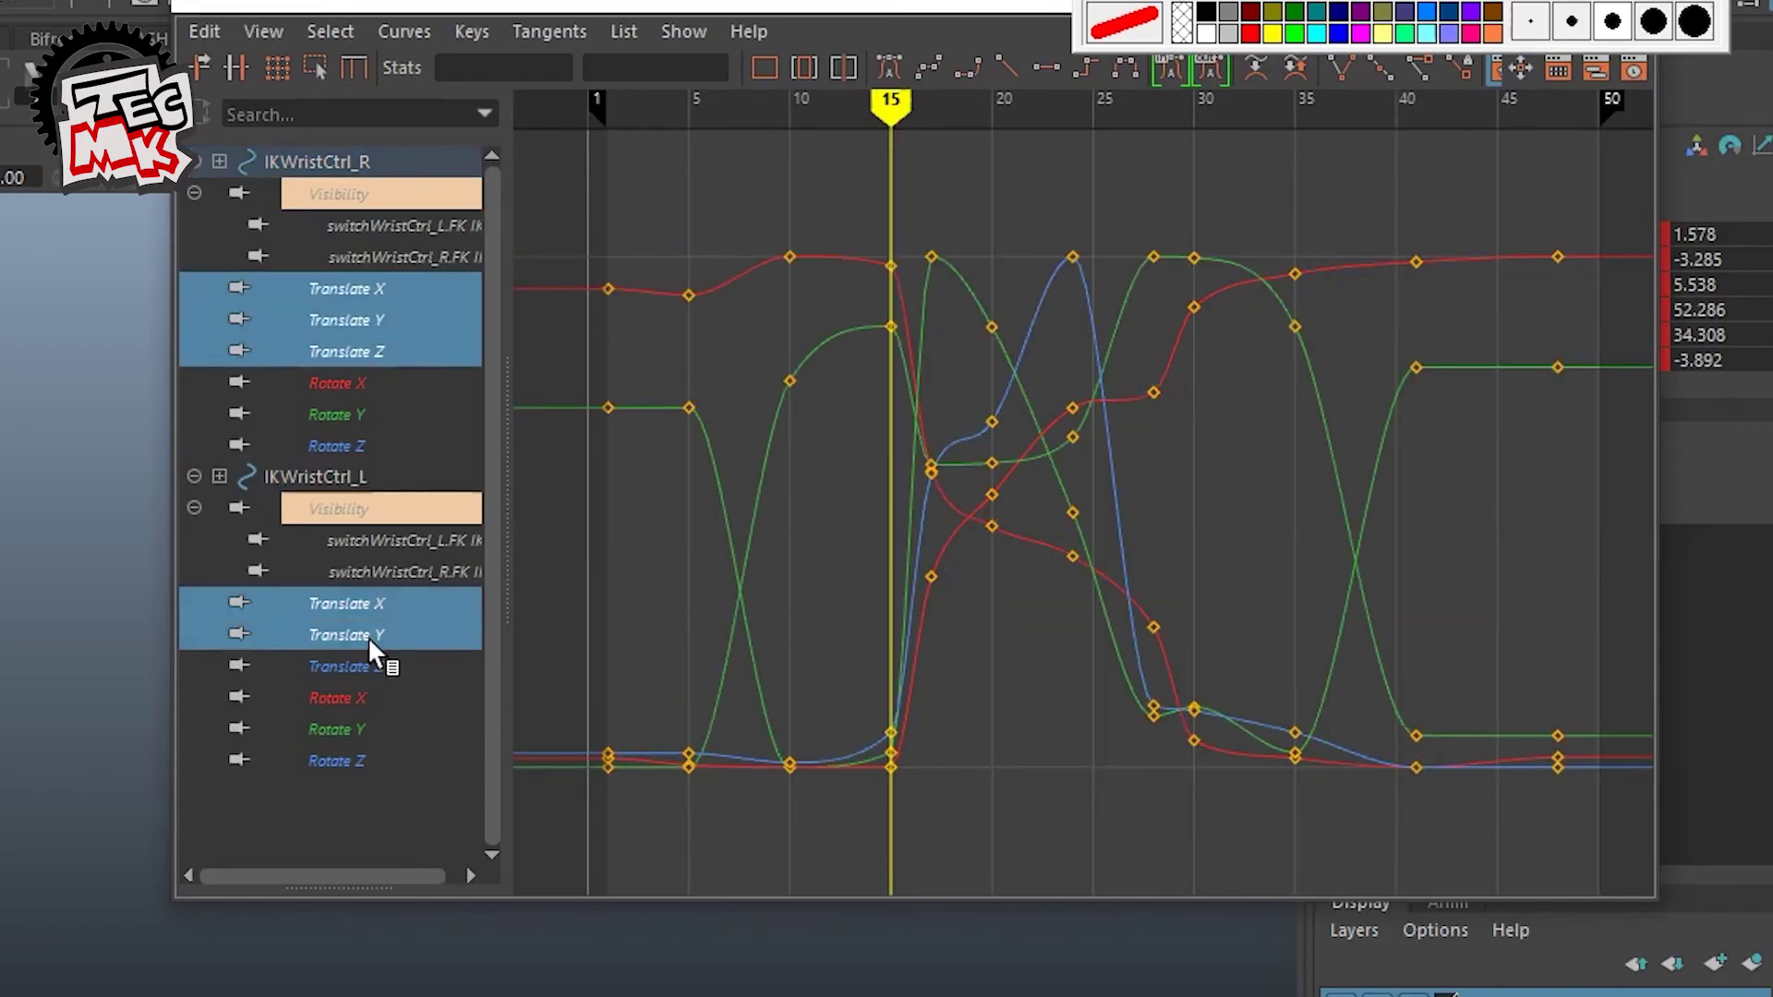
pyautogui.keyDown('ctrl'); pyautogui.click(378, 665); pyautogui.keyUp('ctrl')
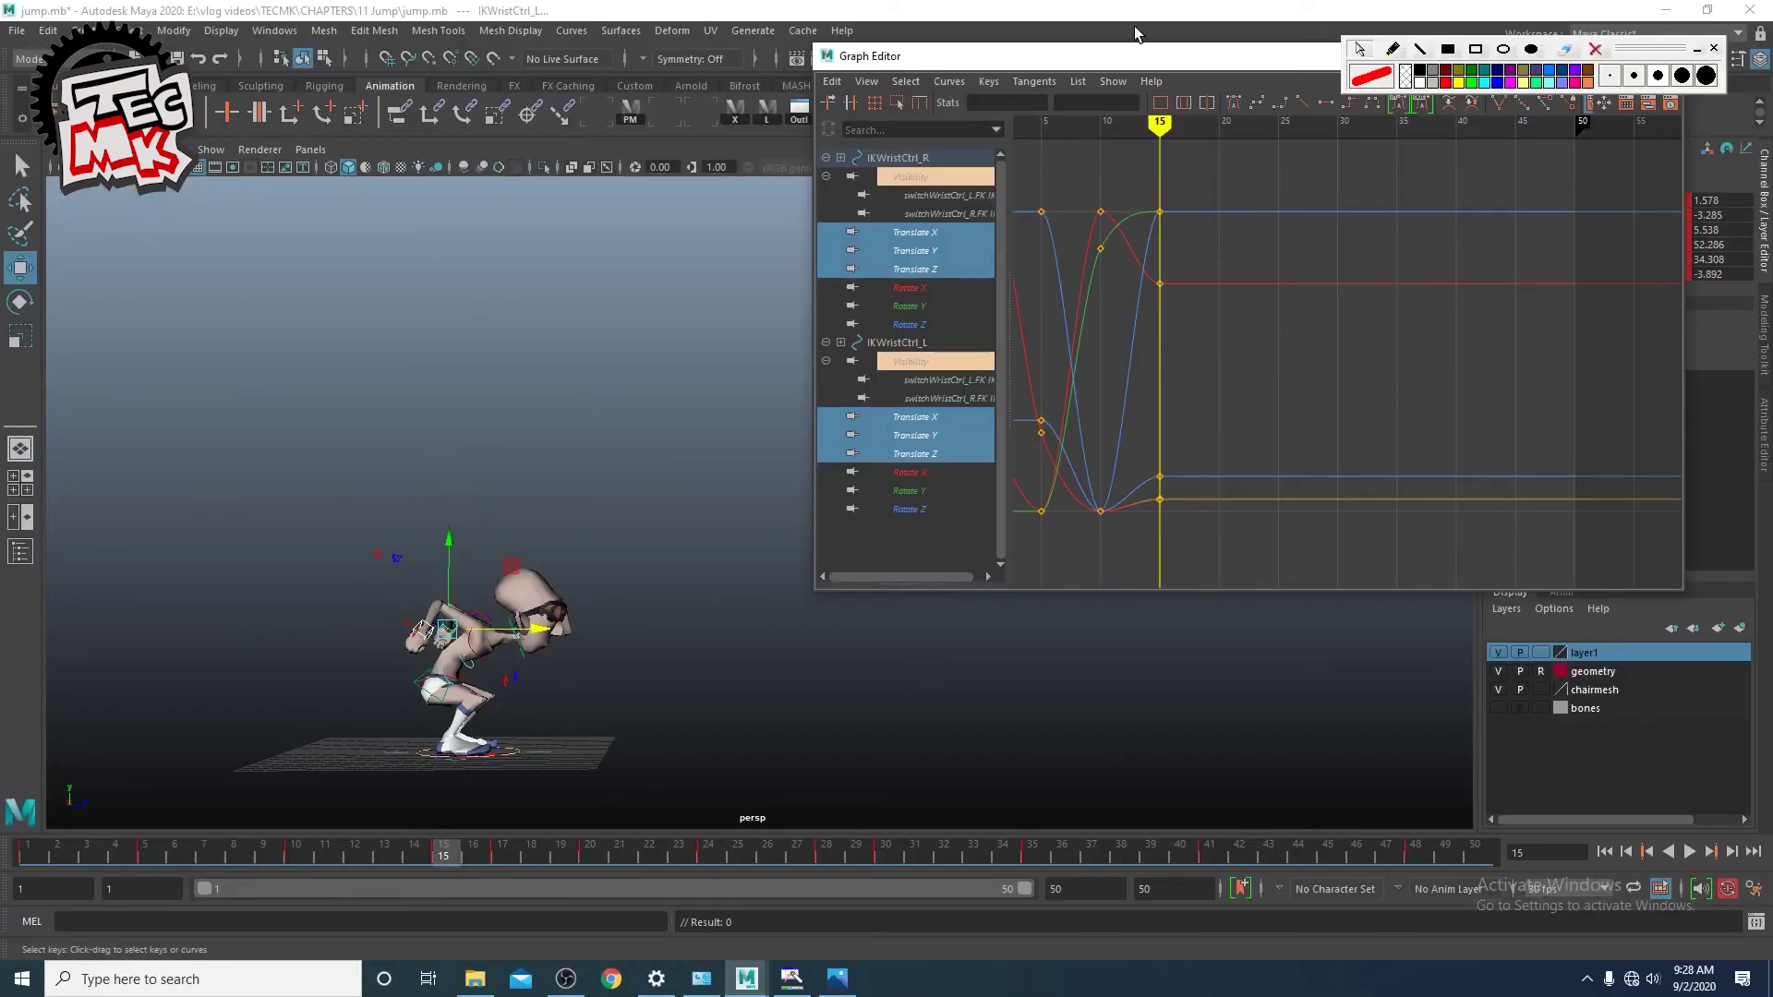
# Step: Move the Graph Editor aside and raise both wrist controls up to the body at frame 24
pyautogui.doubleClick(1135, 11)
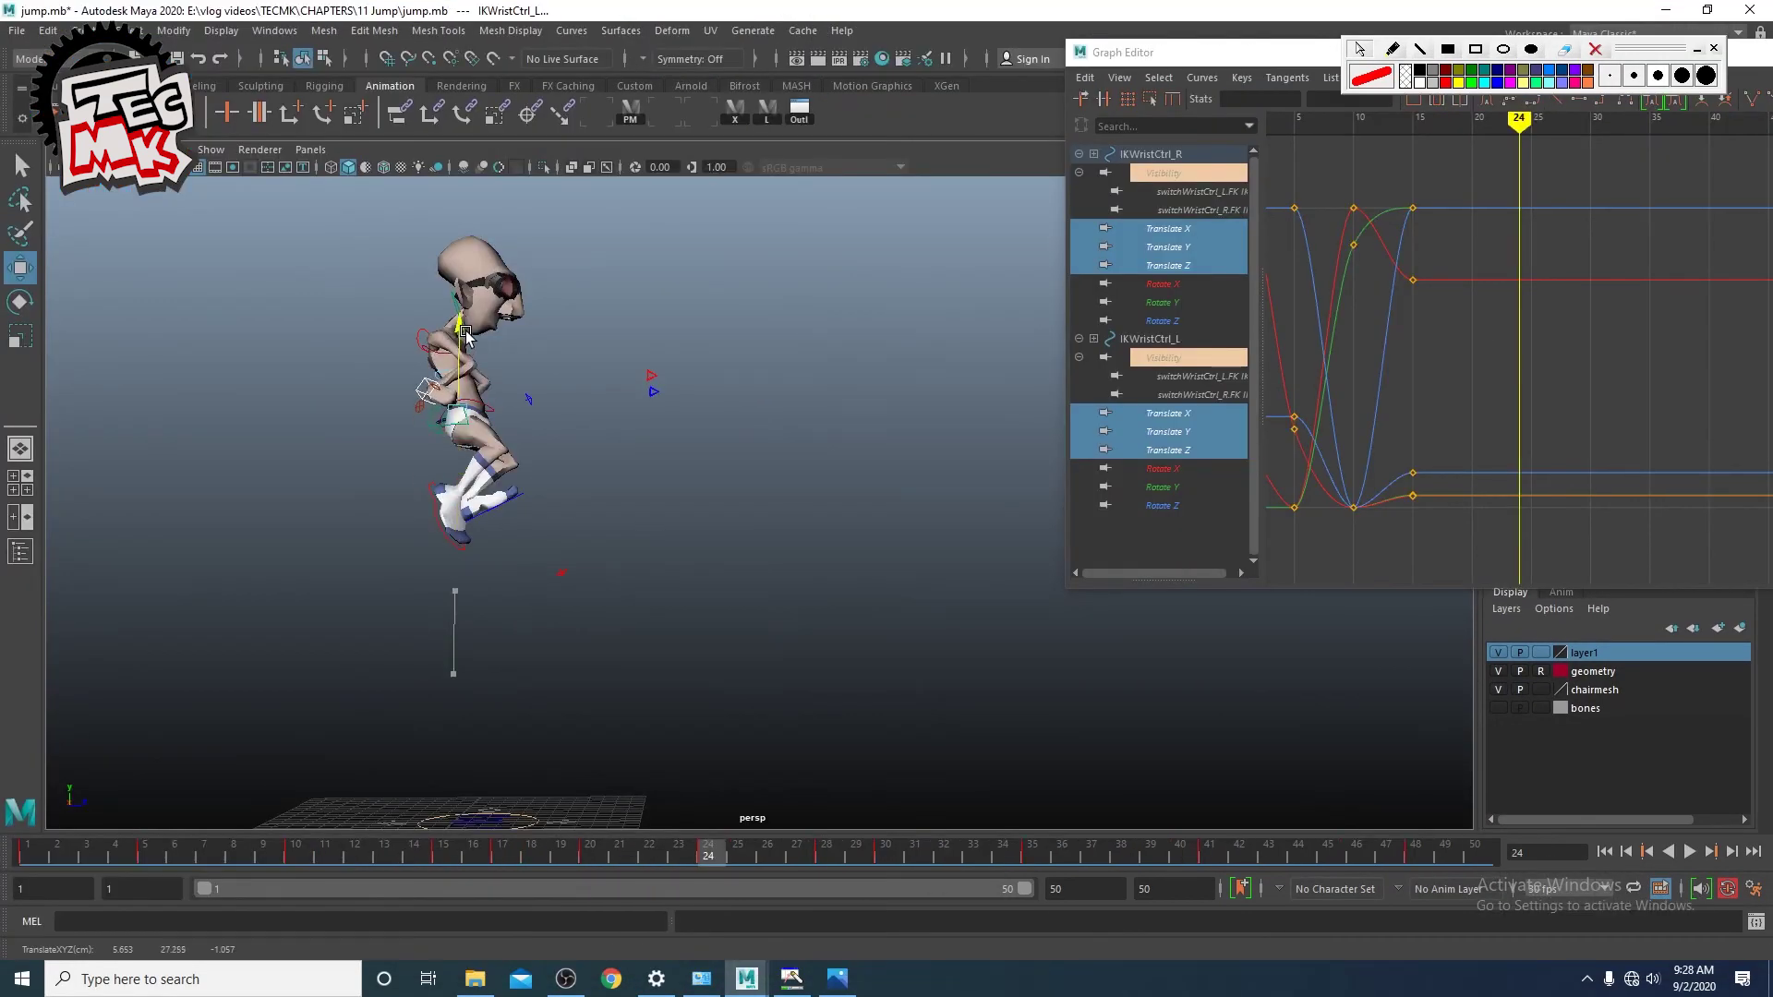
pyautogui.moveTo(466, 334); pyautogui.dragTo(467, 338)
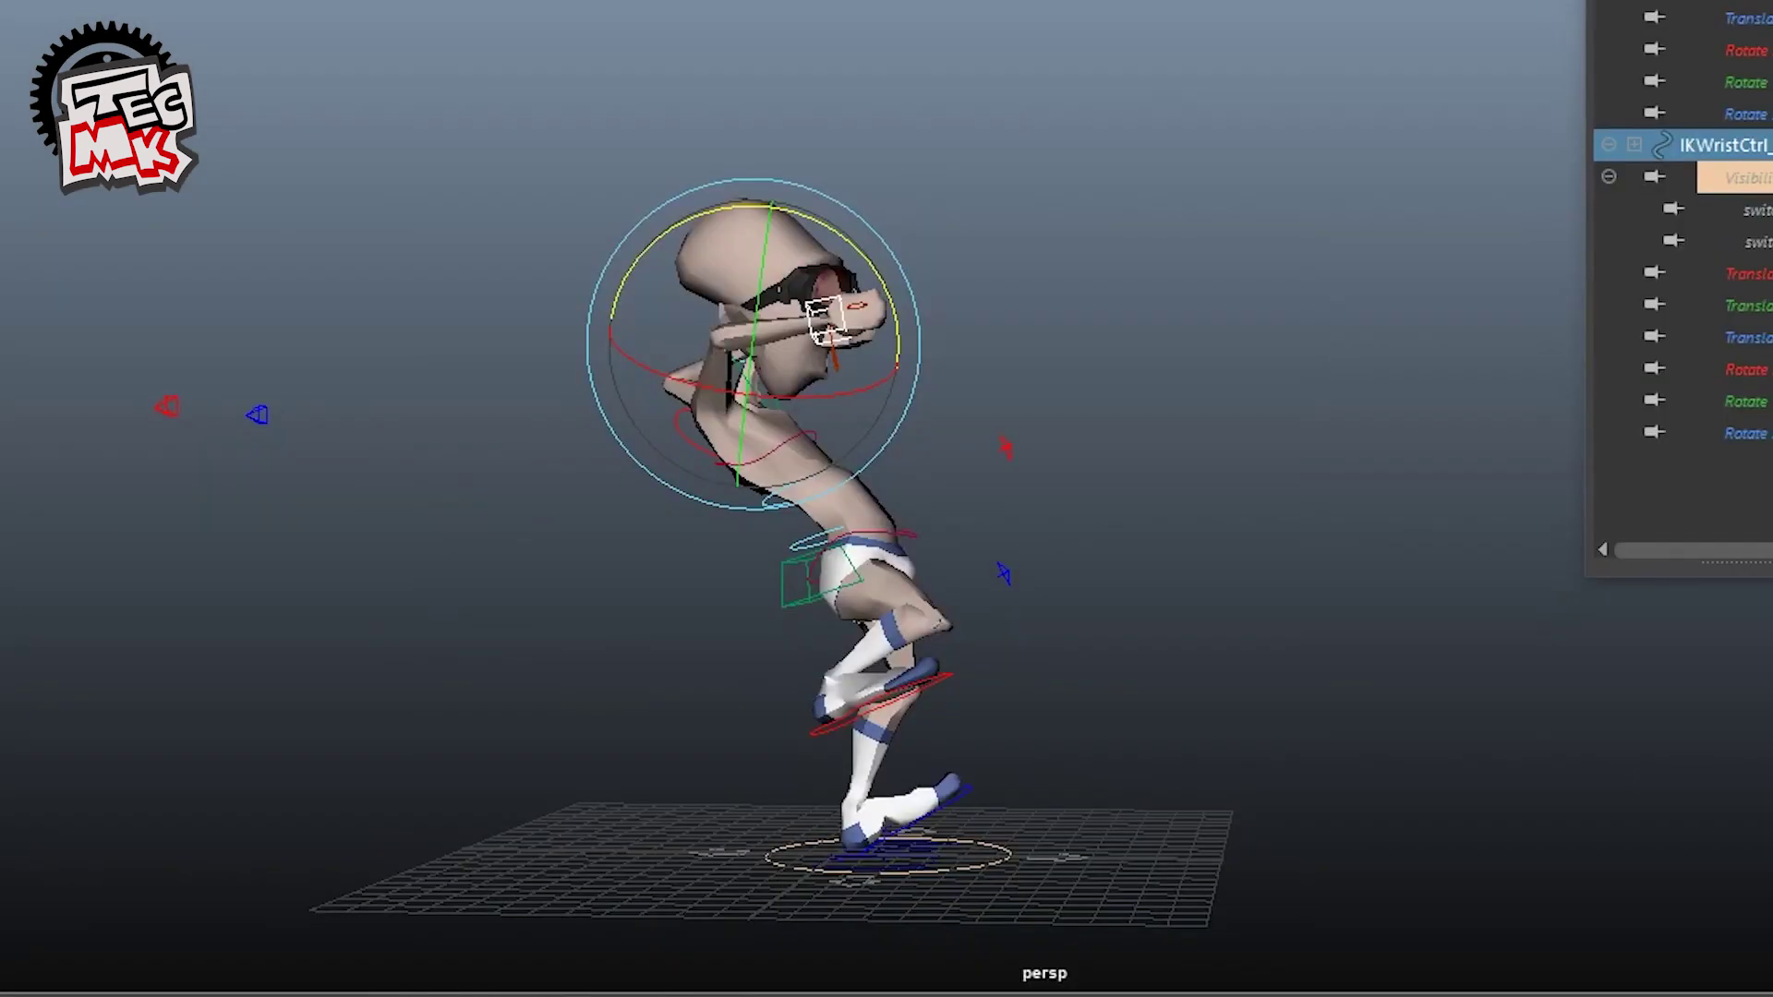
# Step: Reposition the elbow and wrist controls and rotate the wrists to refine the arms in the airborne and crouching poses
pyautogui.press('w')
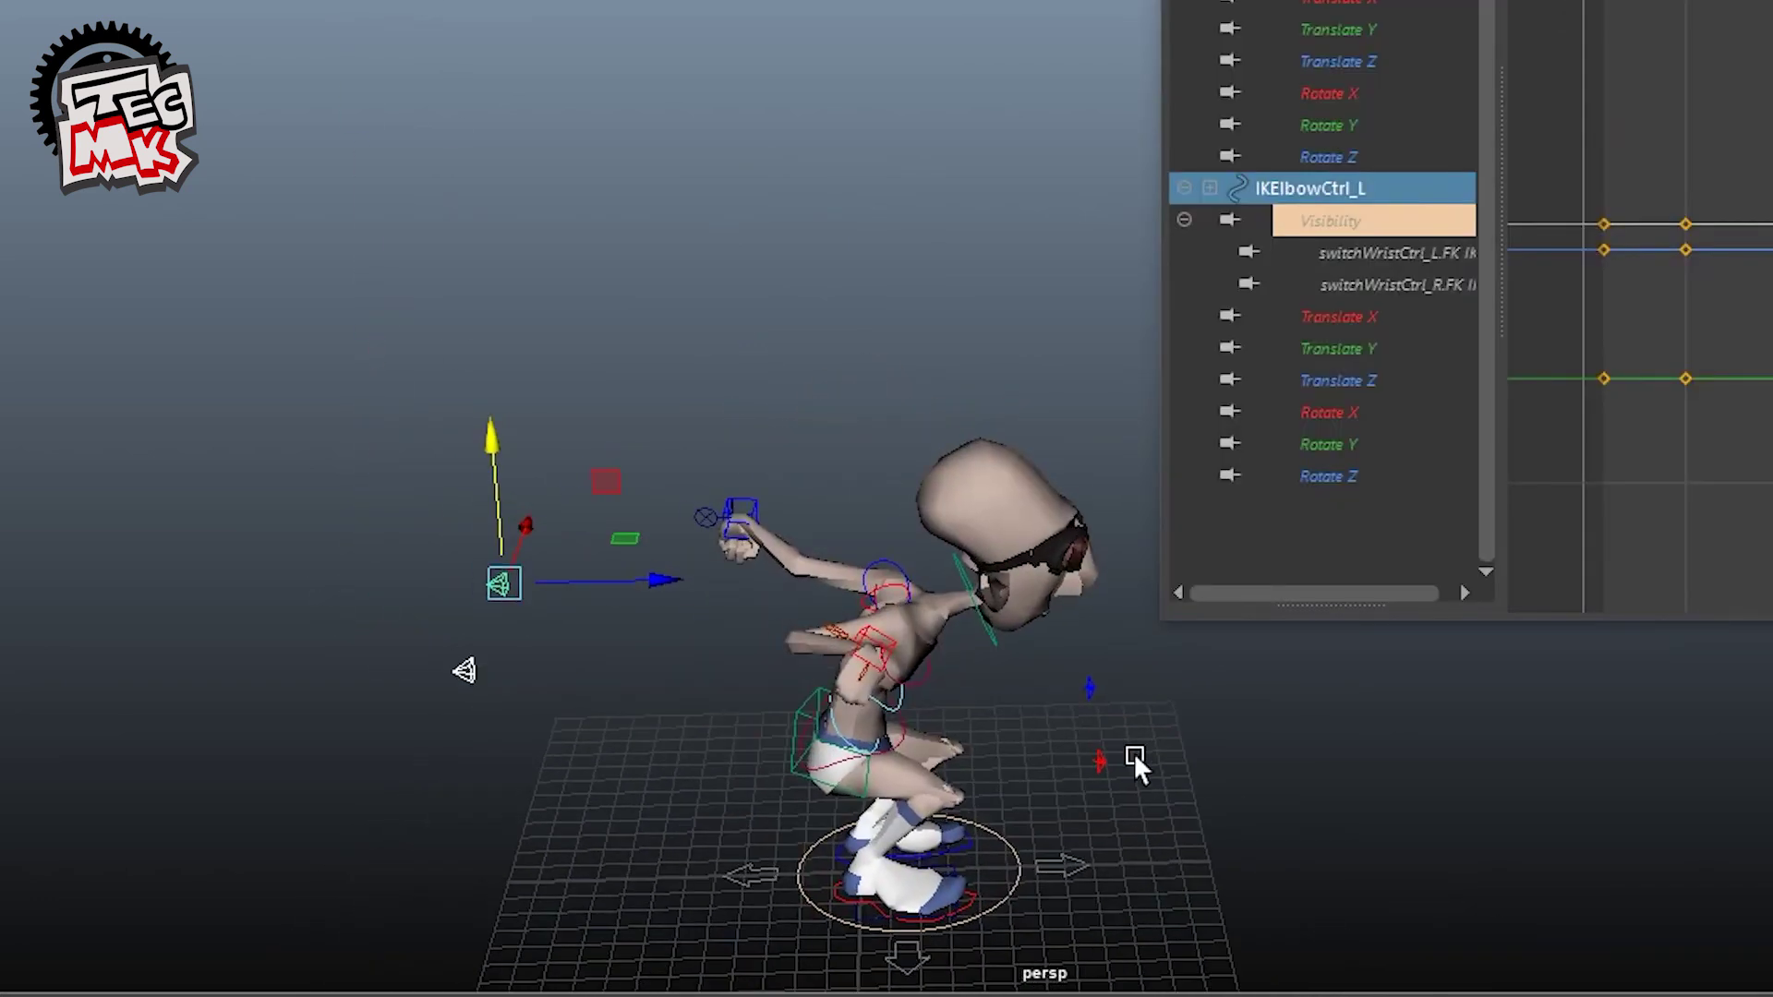
pyautogui.click(738, 517)
pyautogui.press('e')
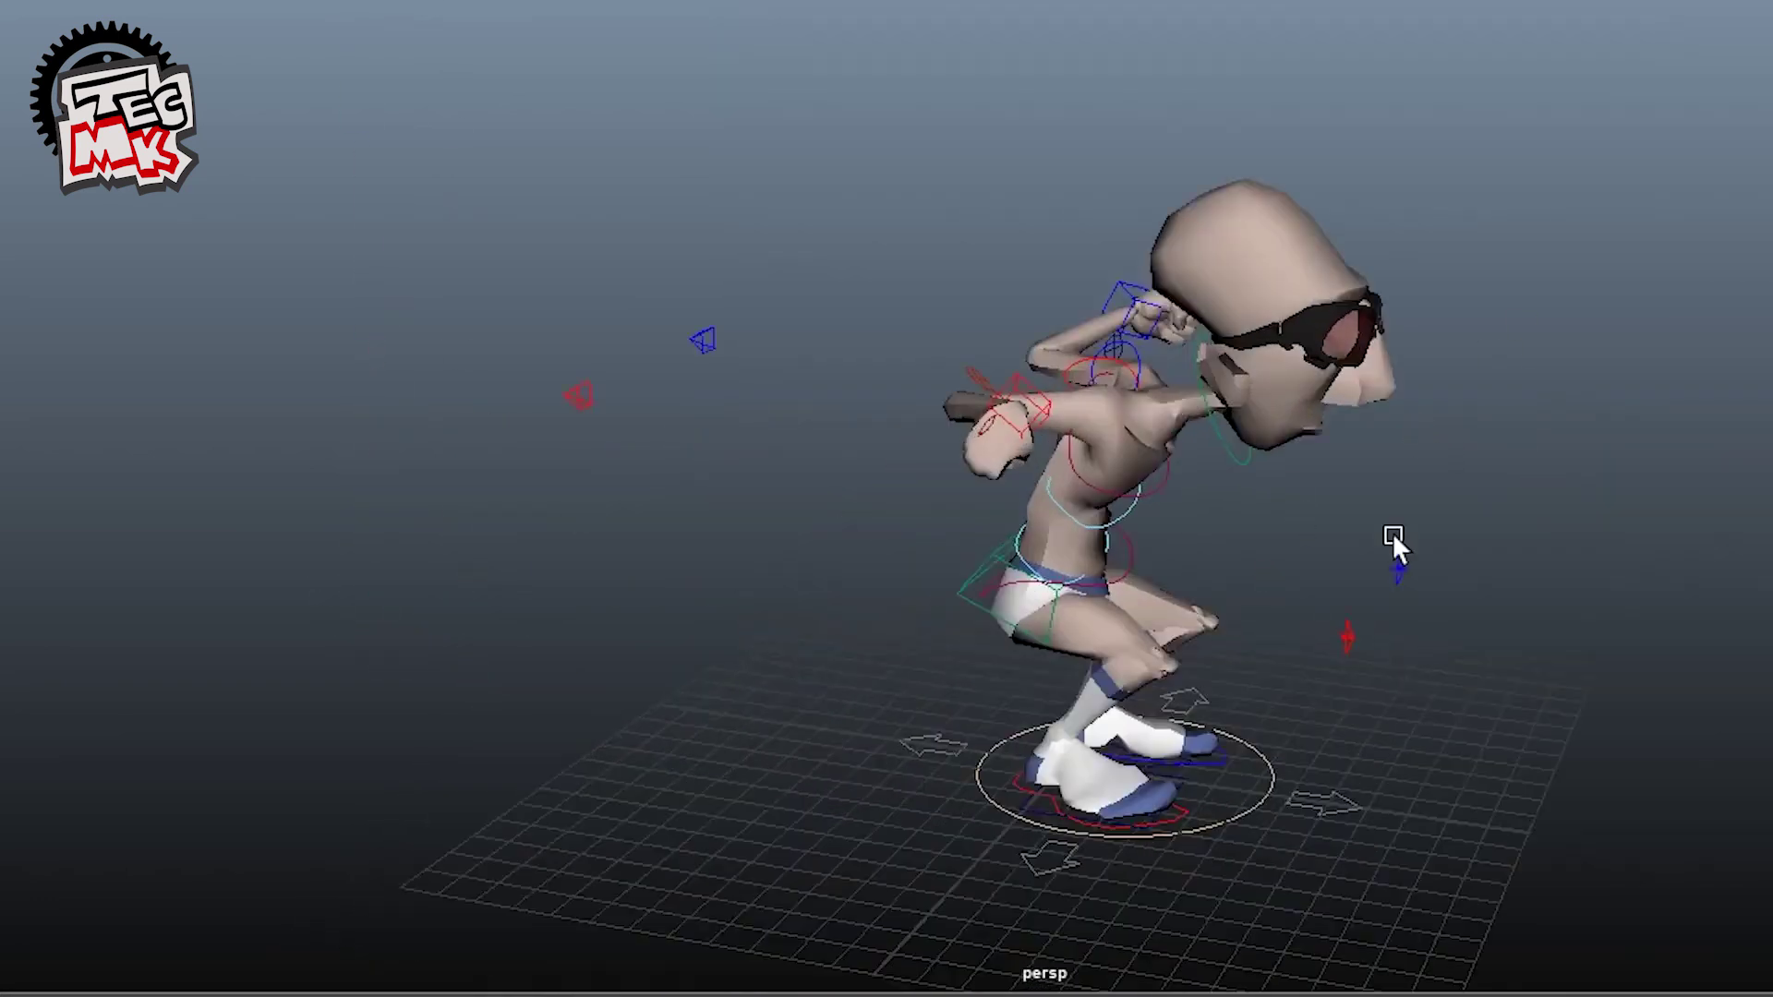
pyautogui.click(1010, 305)
pyautogui.press('e')
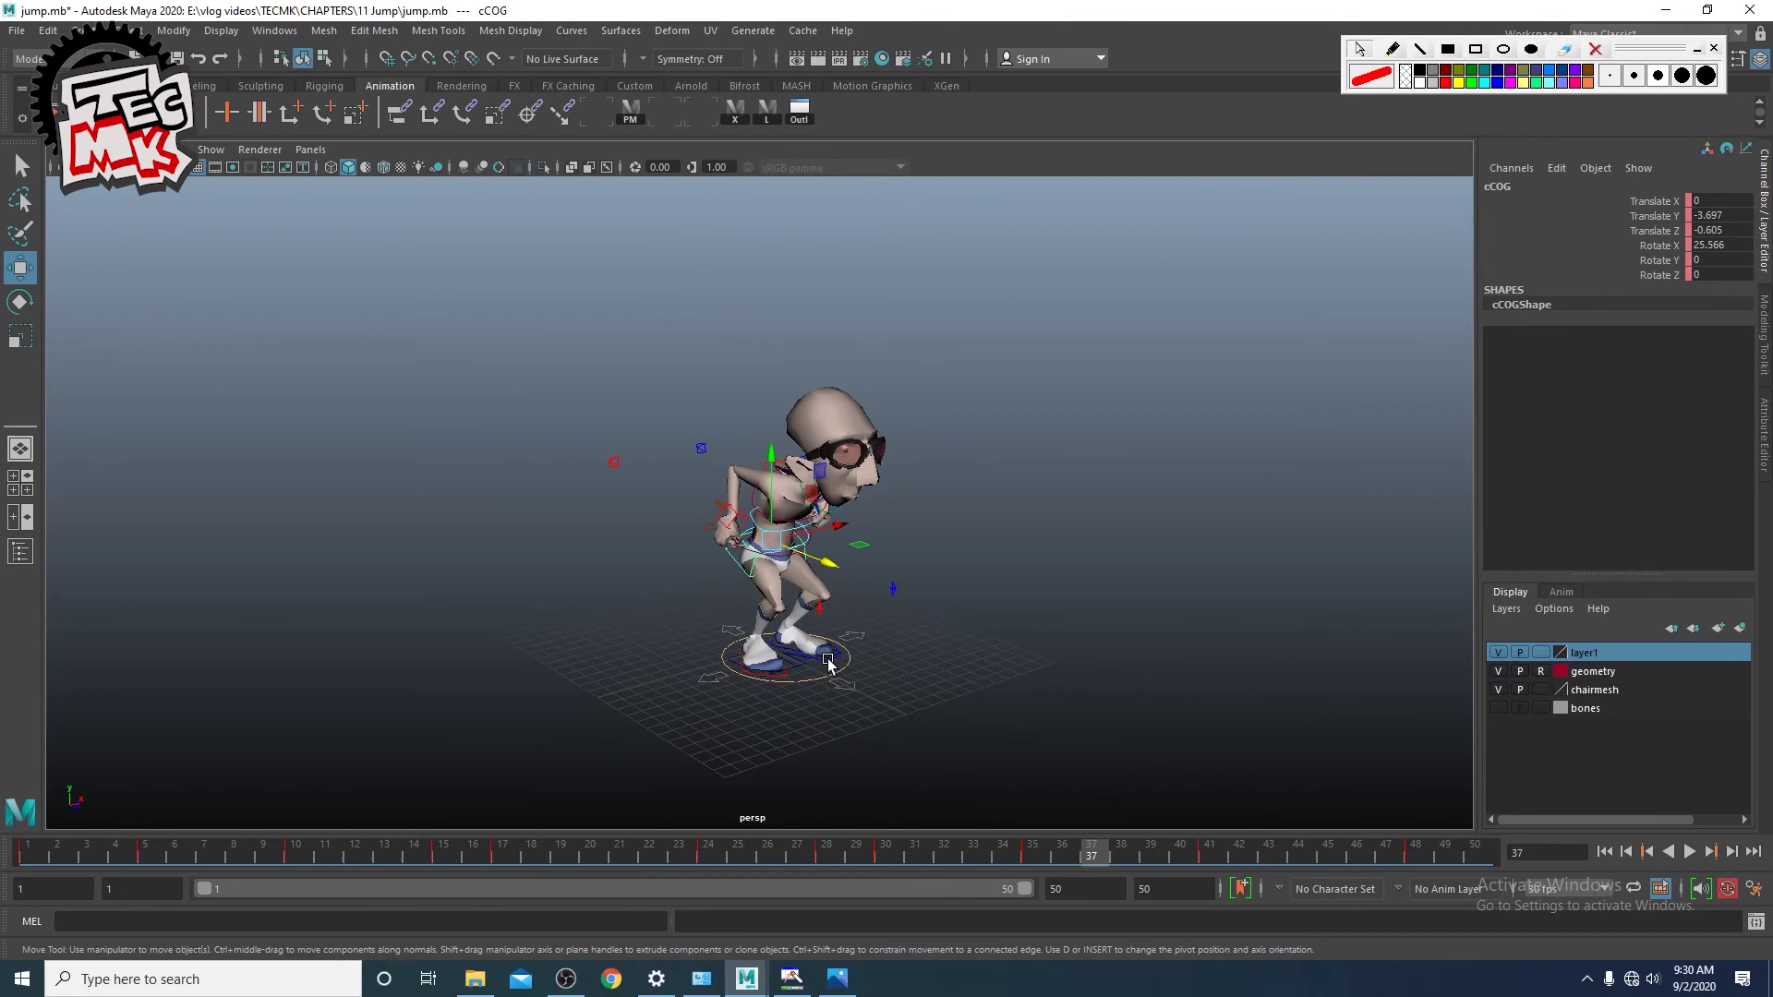
# Step: Select the left foot control and play back the in-place jump to check the motion
pyautogui.click(828, 661)
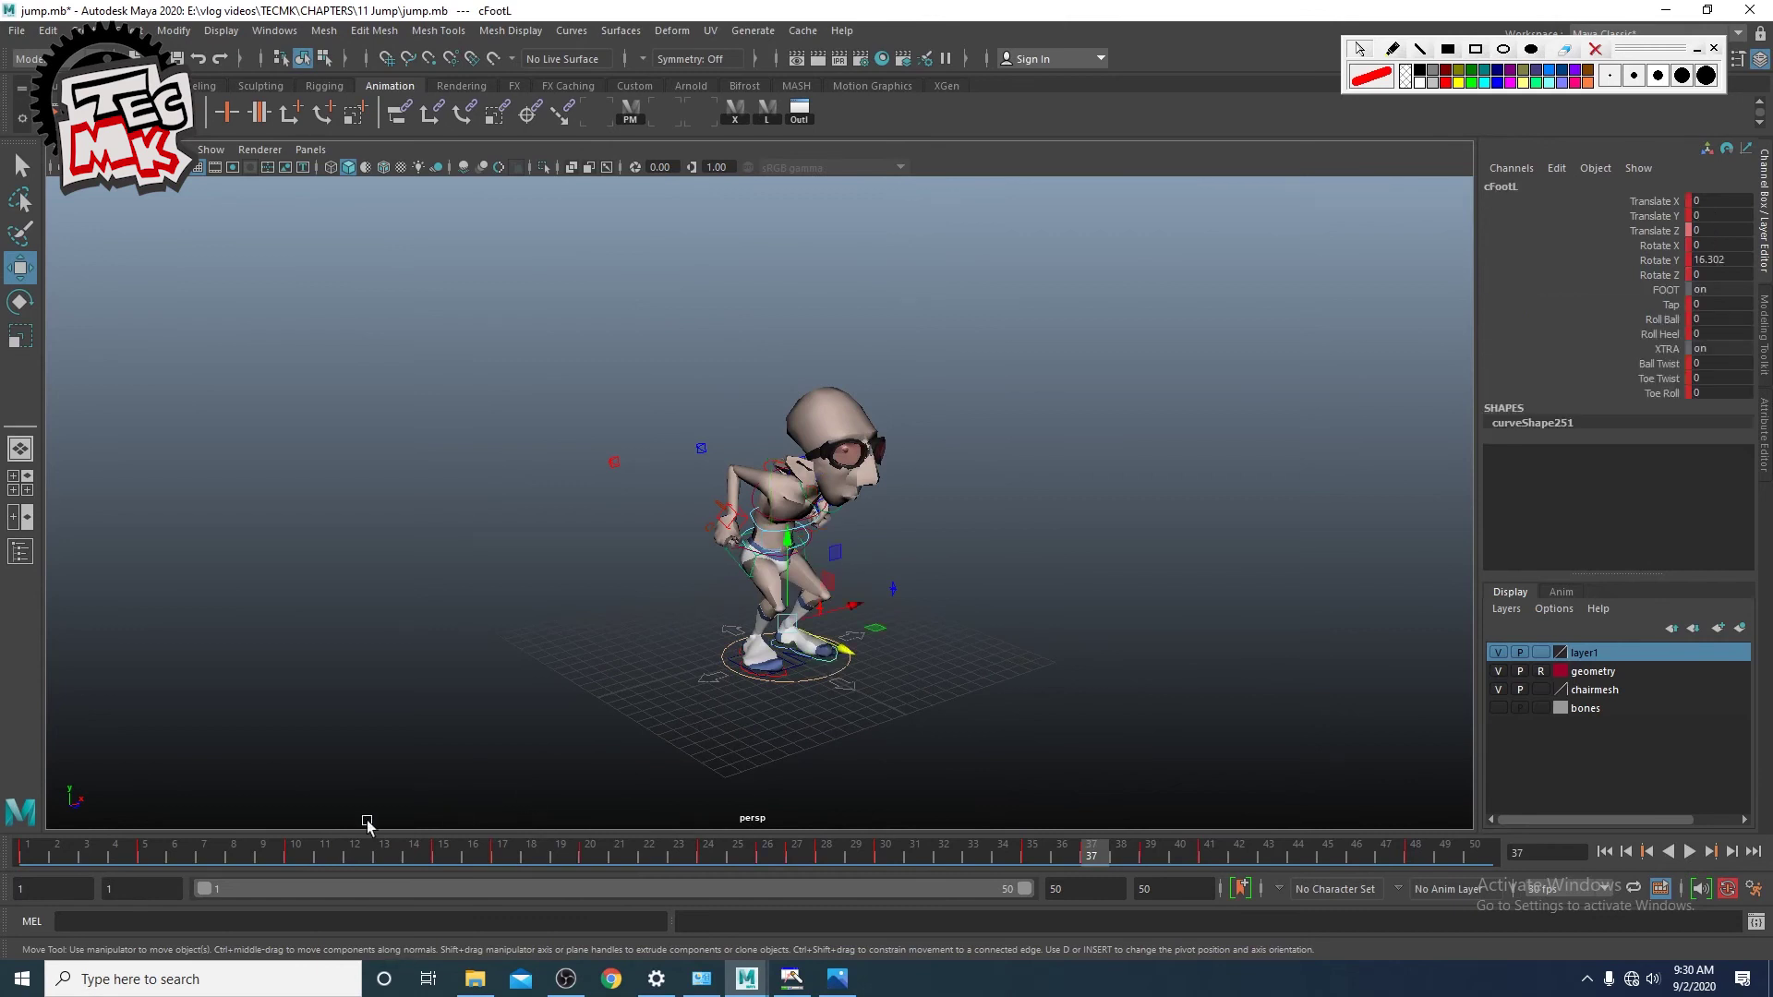
pyautogui.hotkey('alt', 'v')
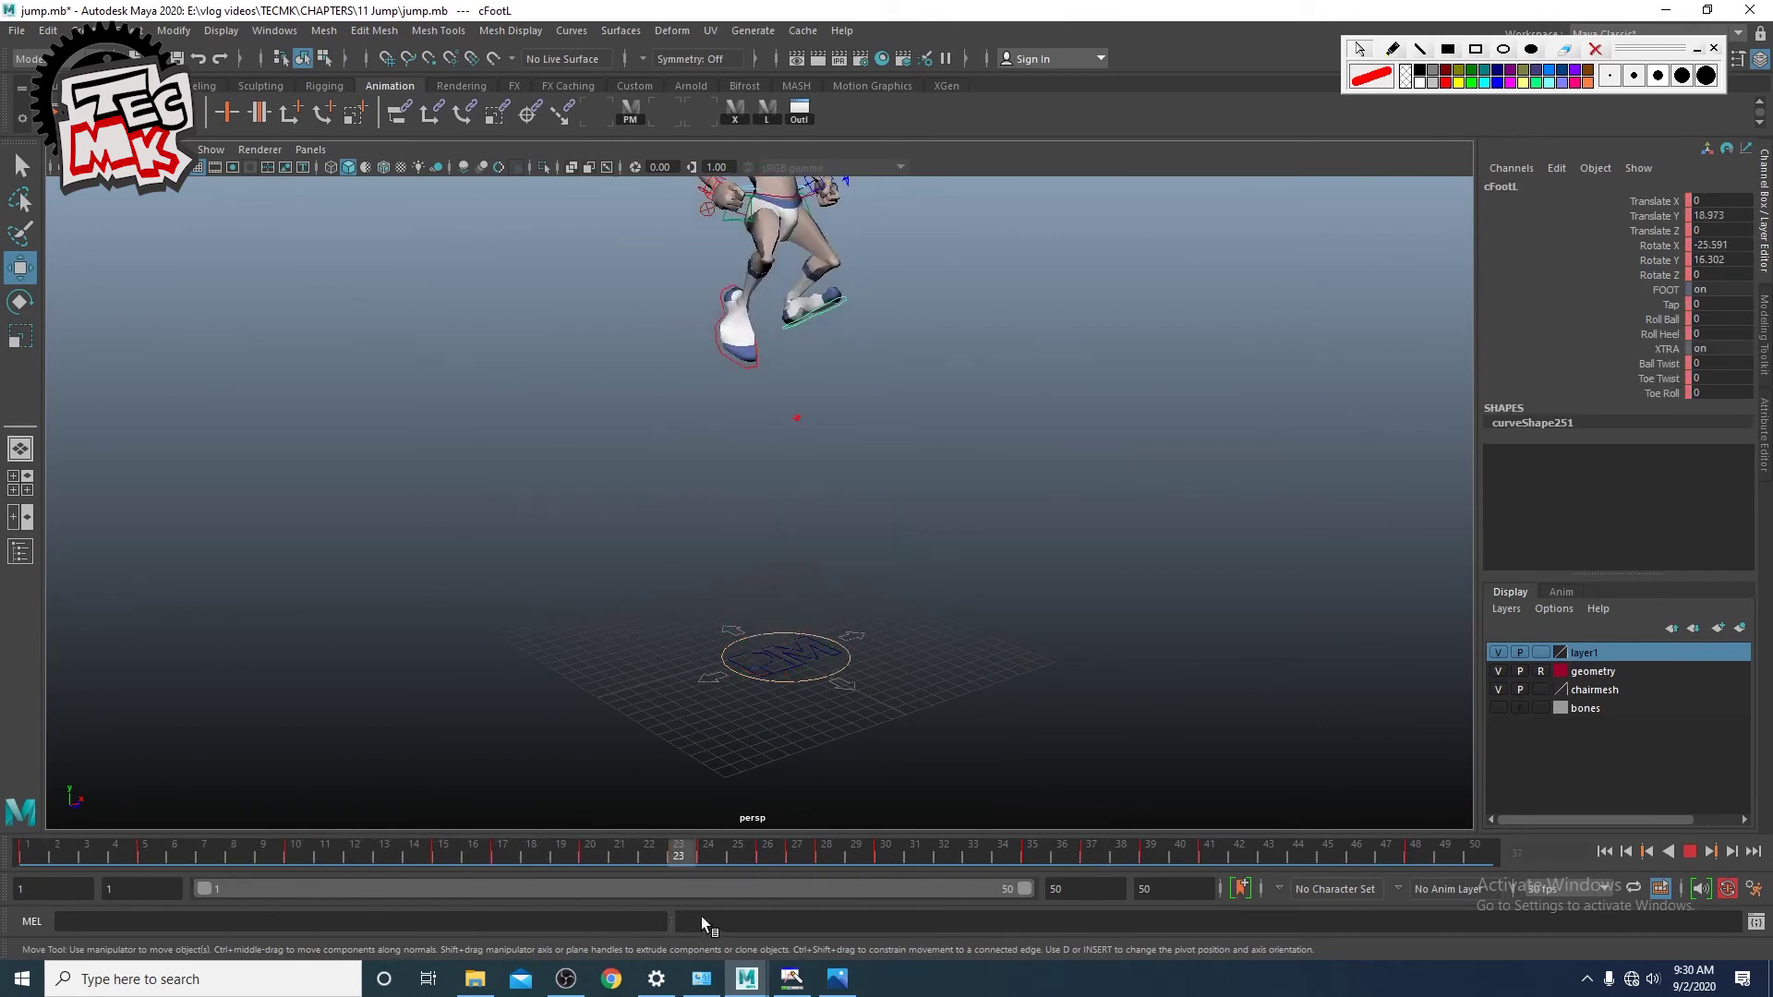
pyautogui.hotkey('alt', 'v')
# Step: Frame the character from the side and playblast the in-place jump from the timeline
pyautogui.scroll(-4, 784, 656)
pyautogui.keyDown('alt'); pyautogui.moveTo(784, 657); pyautogui.dragTo(910, 618); pyautogui.keyUp('alt')
pyautogui.keyDown('alt'); pyautogui.moveTo(910, 617); pyautogui.dragTo(853, 708, button='middle'); pyautogui.keyUp('alt')
pyautogui.moveTo(852, 707)
pyautogui.keyDown('alt'); pyautogui.mouseDown(button='right')
pyautogui.moveTo(803, 717)
pyautogui.moveTo(861, 674)
pyautogui.mouseUp(button='right'); pyautogui.keyUp('alt')
pyautogui.click(861, 674)
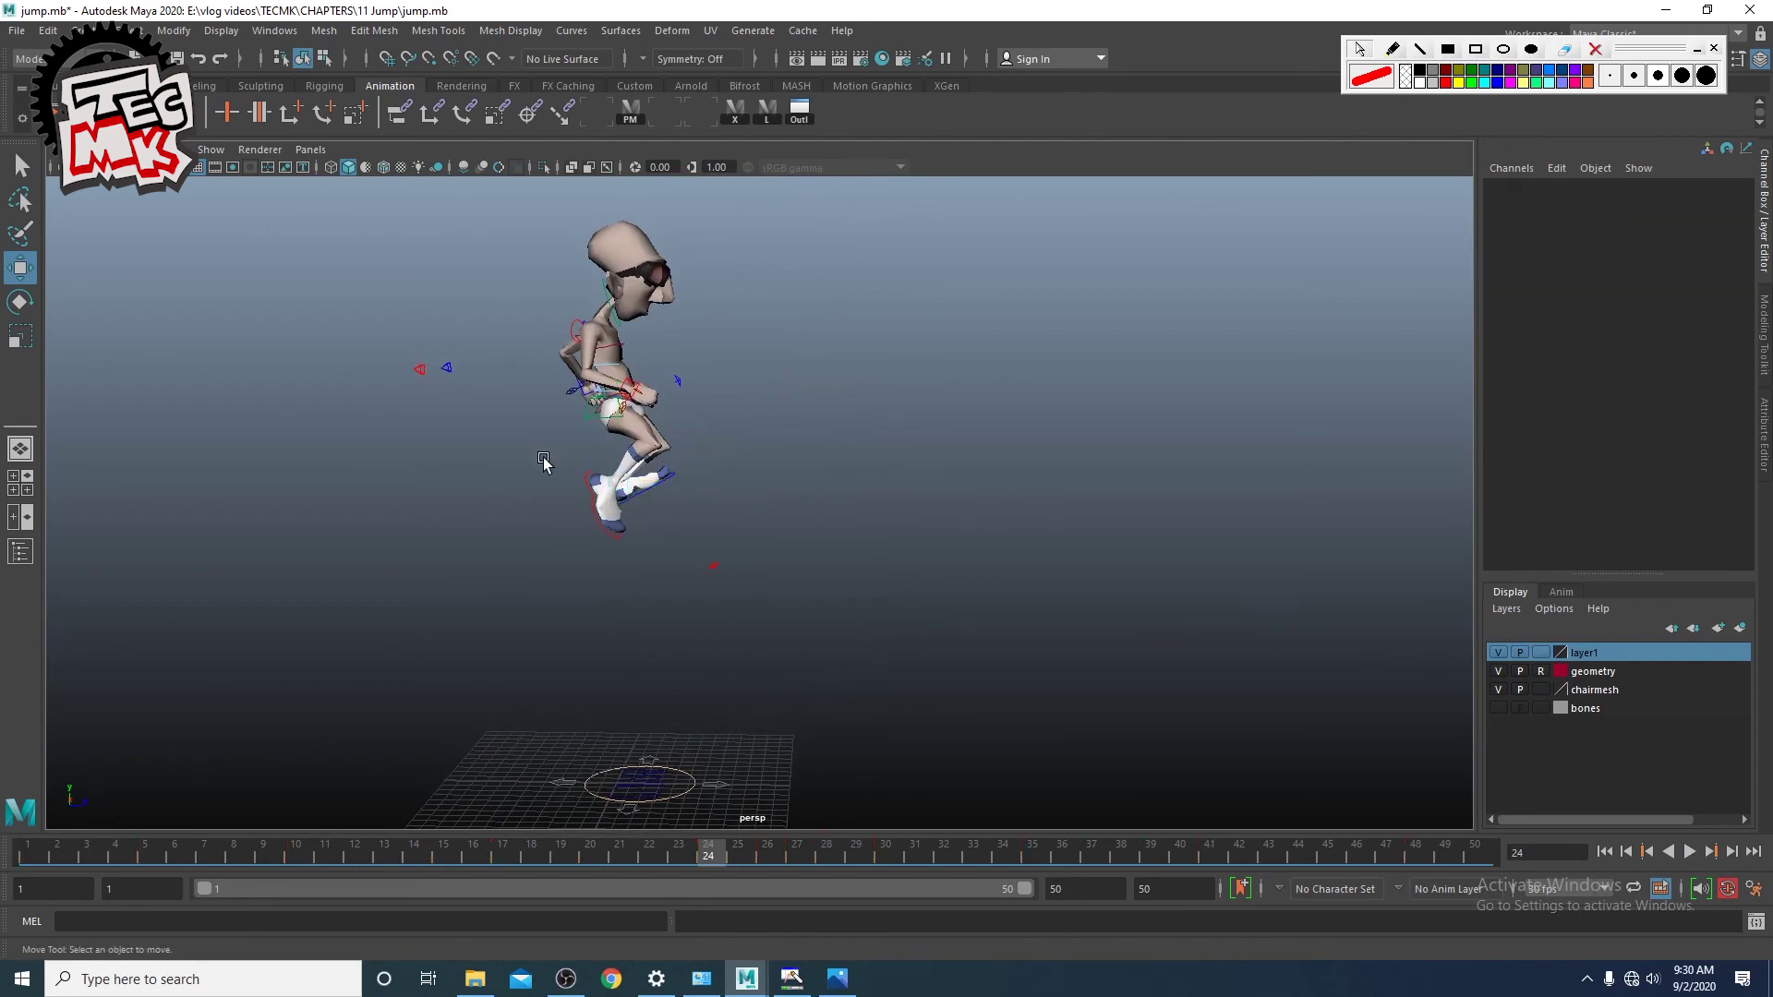
pyautogui.rightClick(803, 855)
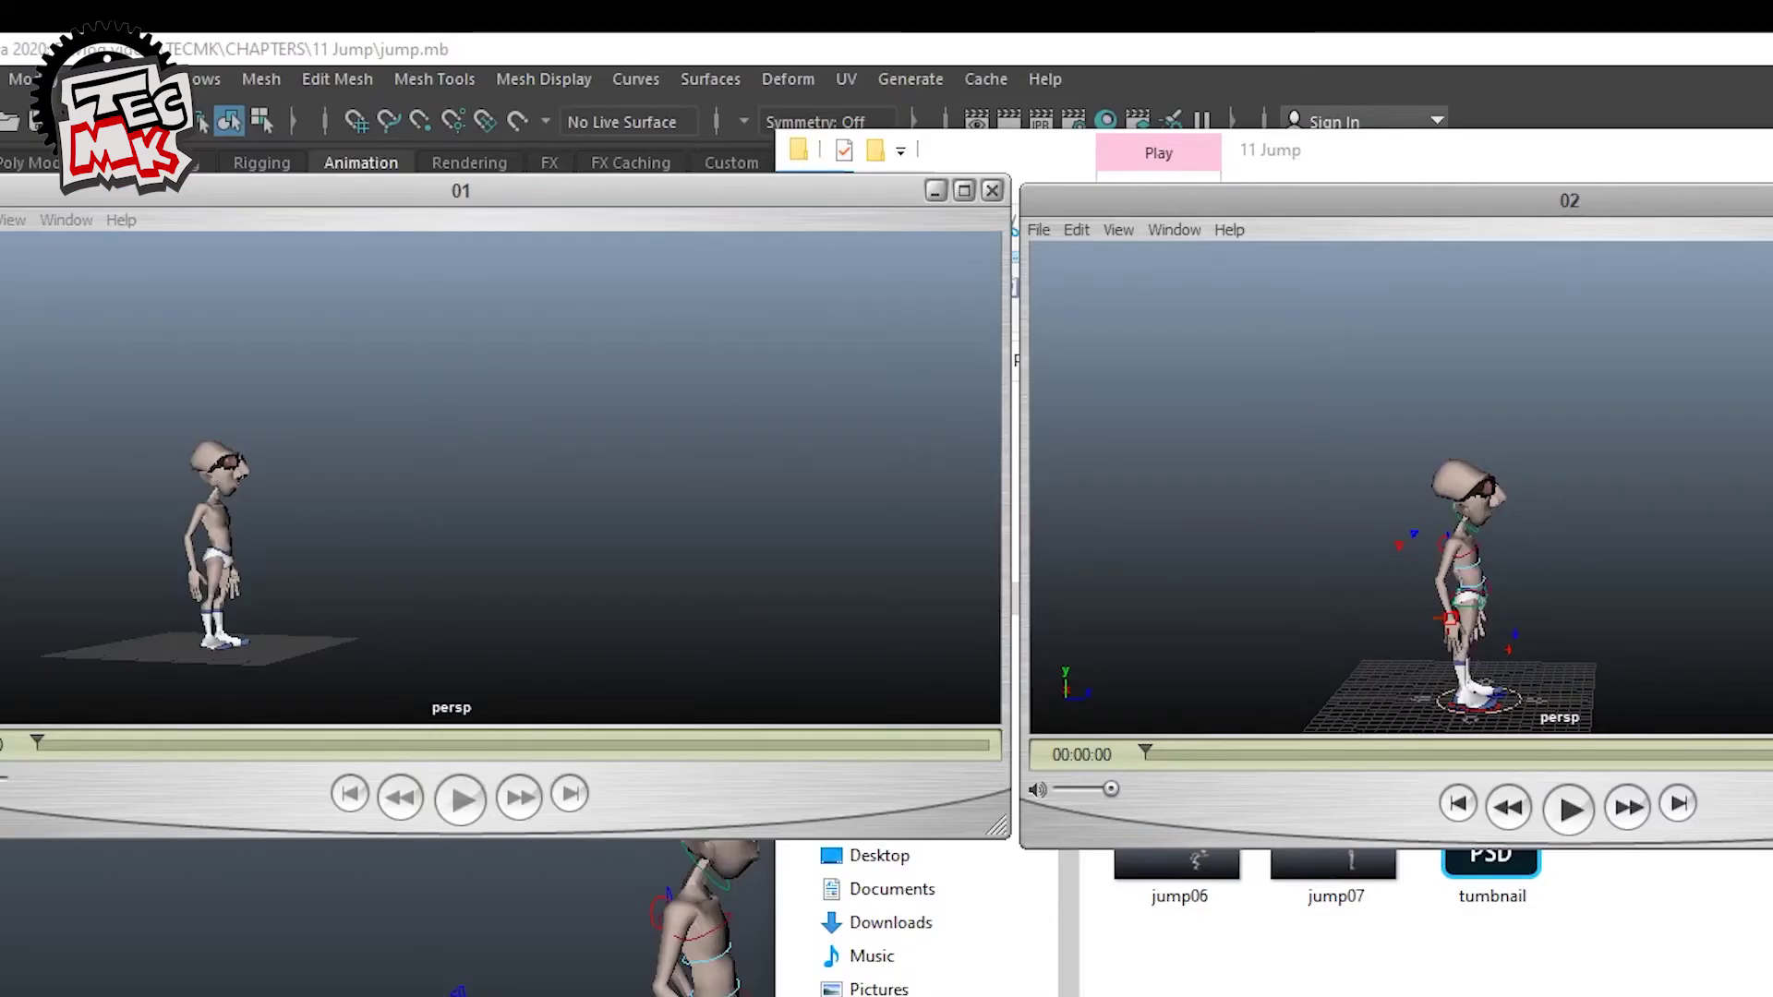
# Step: Switch to the video player windows and play clips 01 and 02 to compare the forward and in-place jumps
pyautogui.click(465, 801)
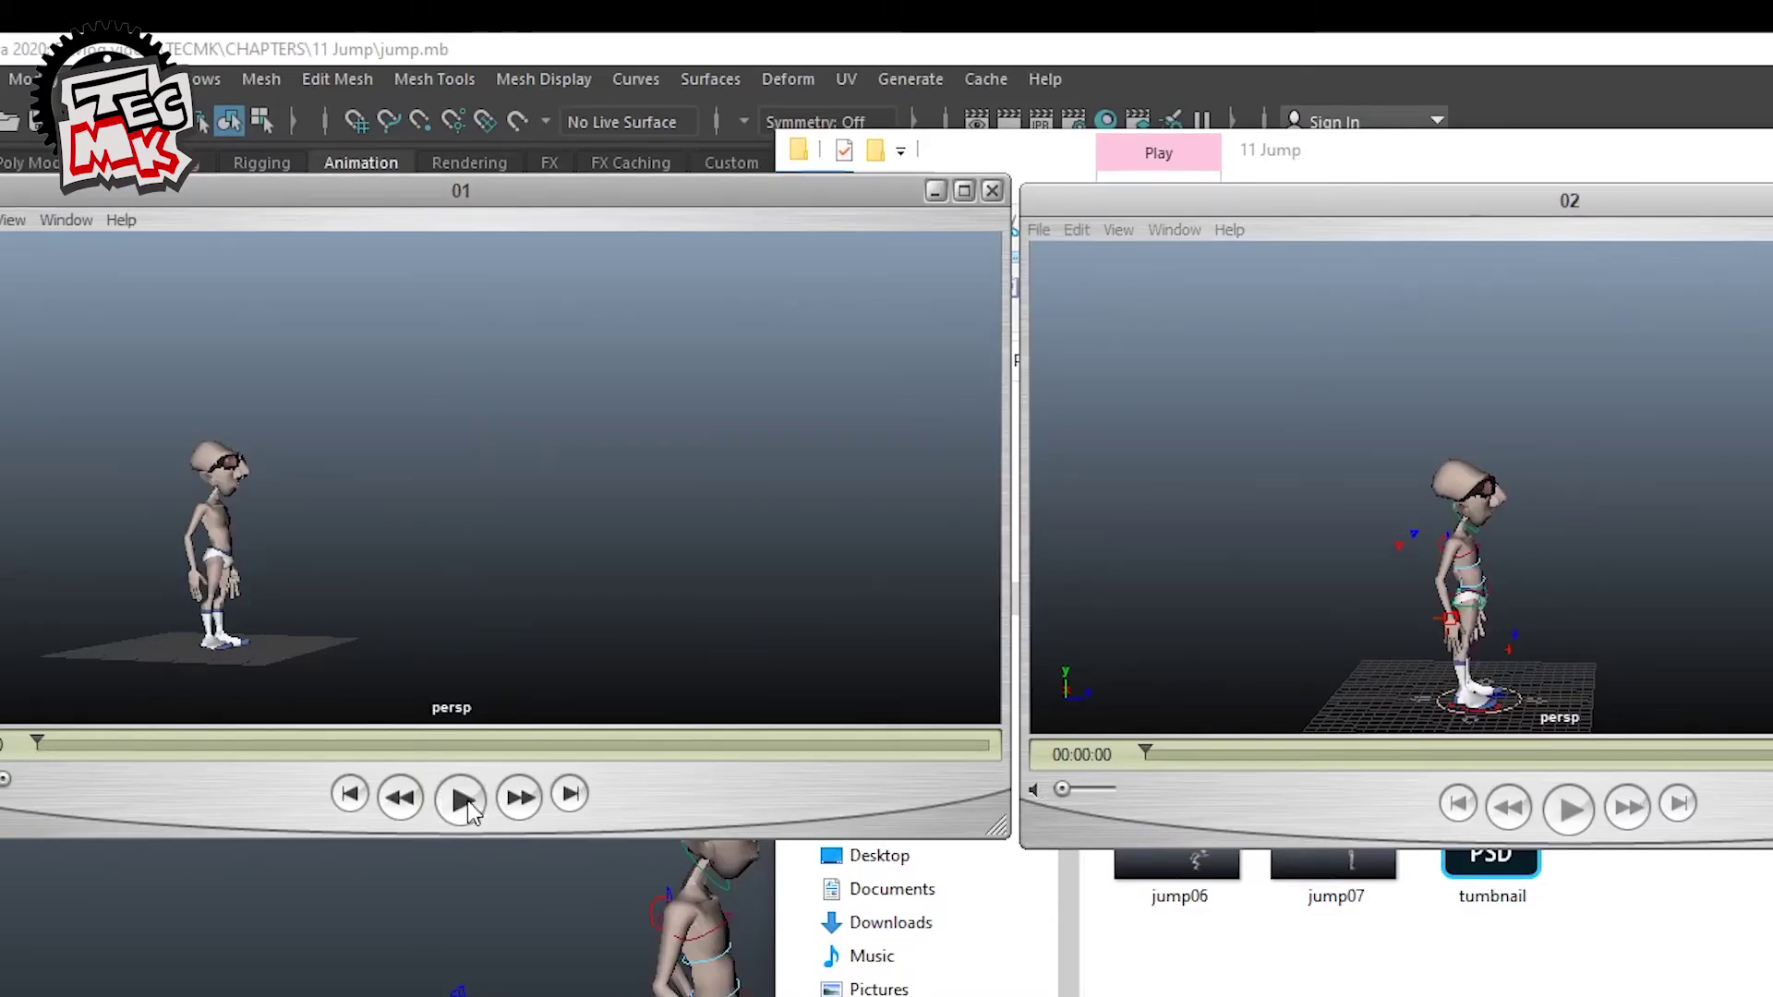
pyautogui.click(1577, 815)
pyautogui.click(1570, 809)
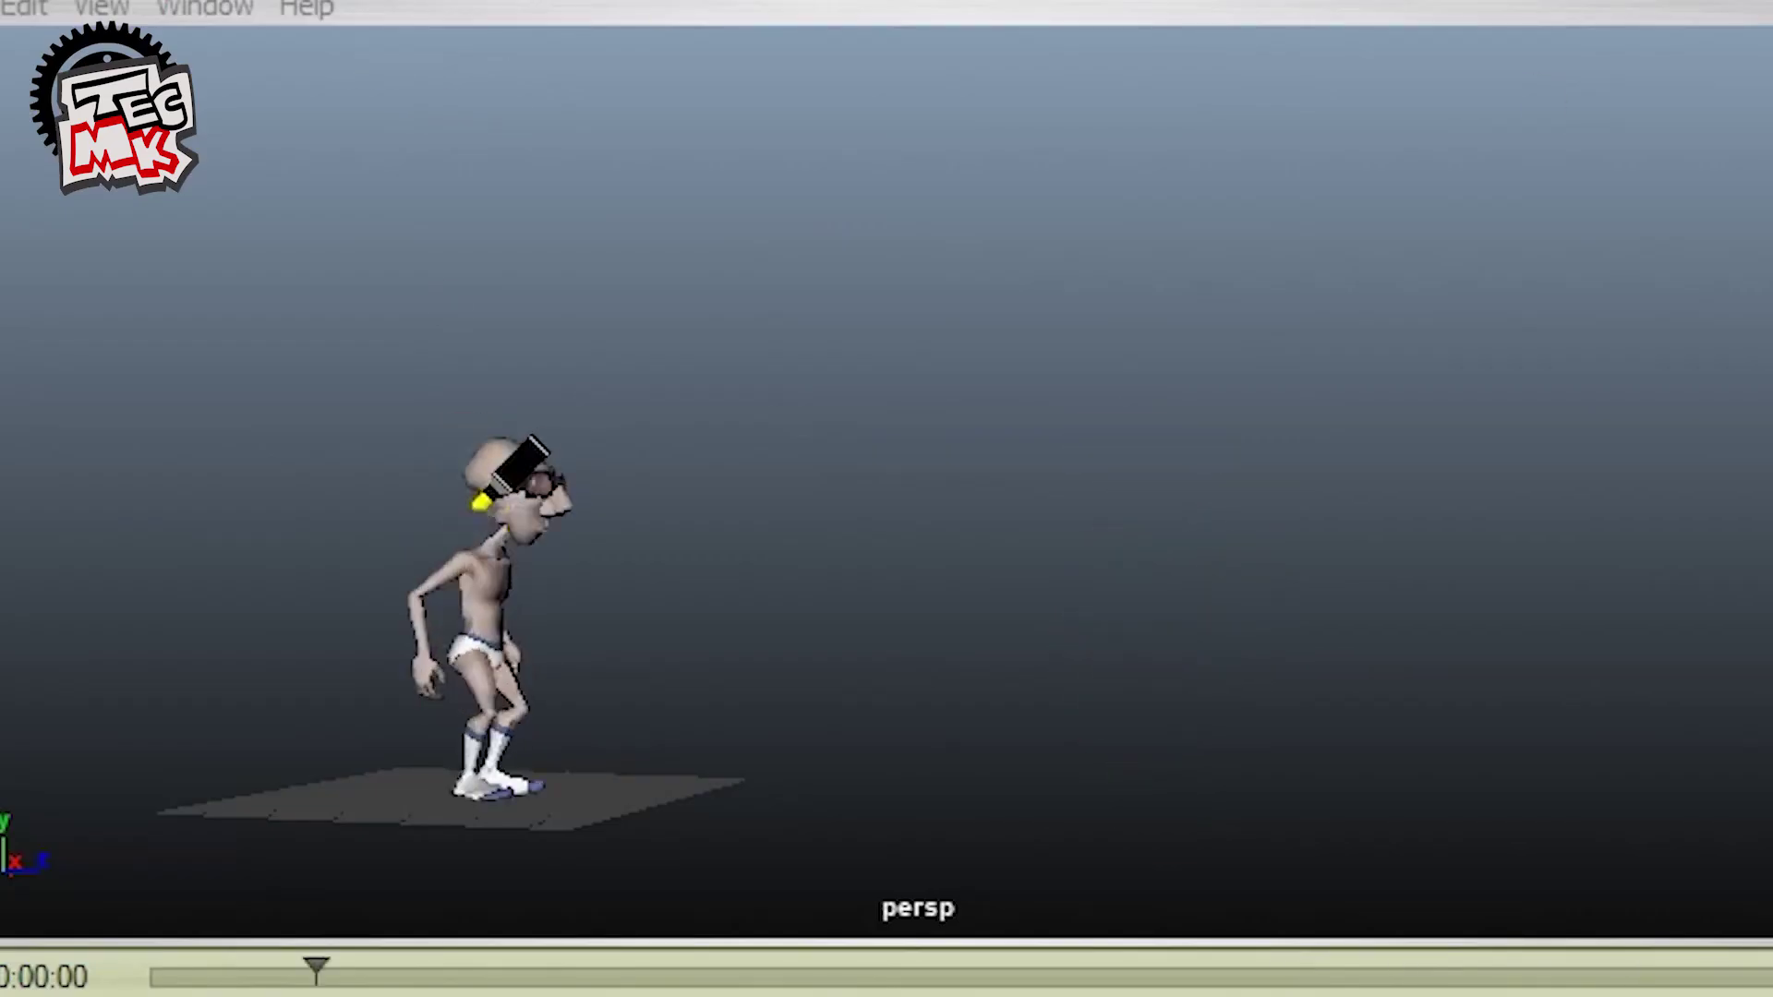
# Step: Trace the forward jump in clip 01 with a wide red arc and the in-place jump in clip 02 with a narrow vertical arrow
pyautogui.moveTo(153, 516); pyautogui.dragTo(505, 489)
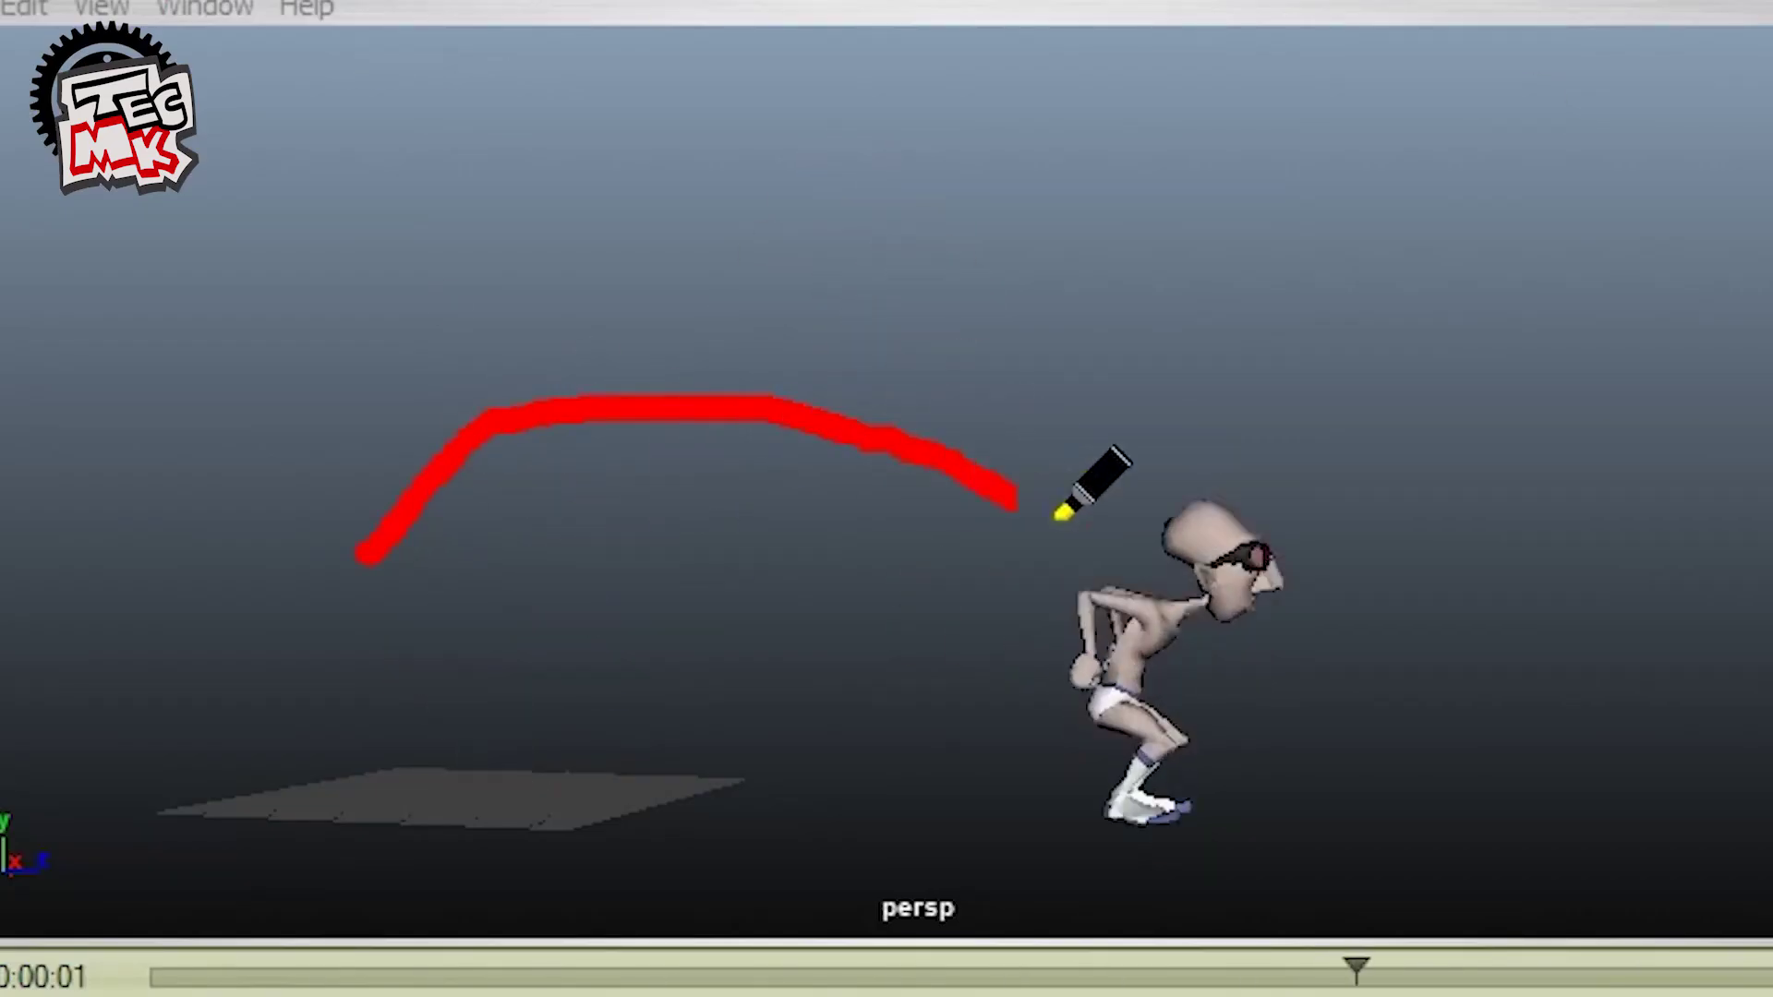
pyautogui.moveTo(1062, 513); pyautogui.dragTo(1239, 671)
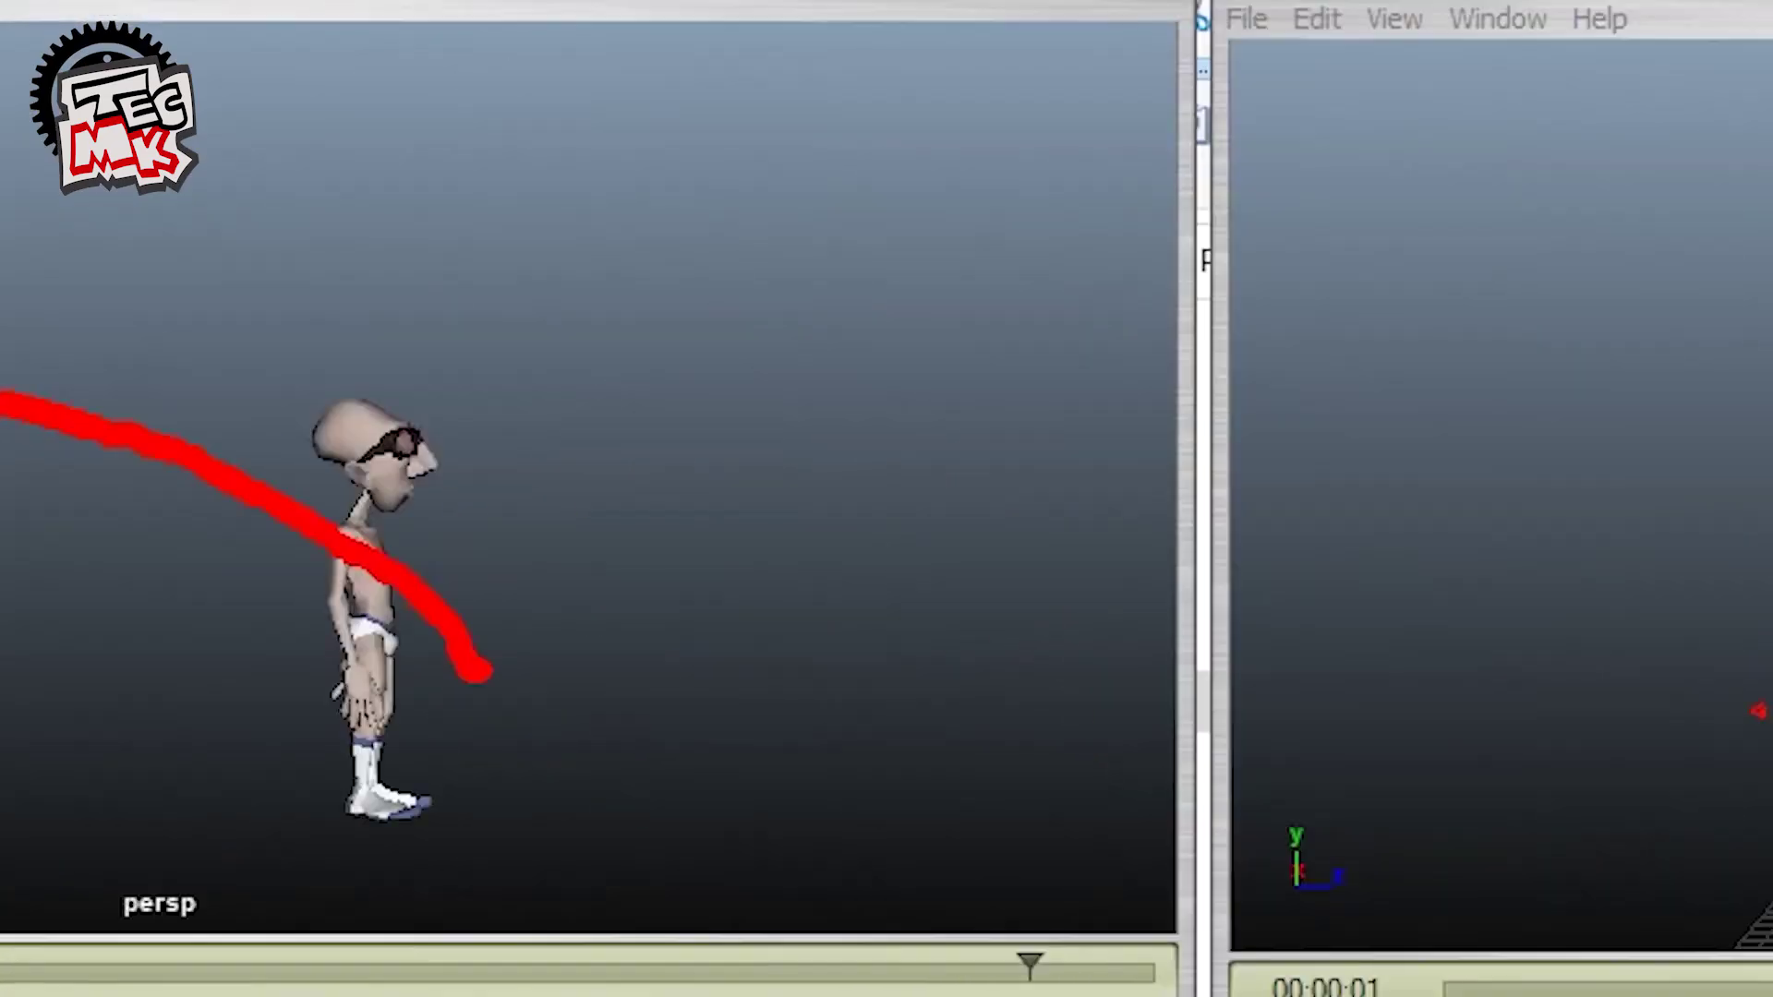
pyautogui.moveTo(776, 887)
pyautogui.mouseDown()
pyautogui.moveTo(811, 342)
pyautogui.moveTo(890, 237)
pyautogui.moveTo(895, 831)
pyautogui.mouseUp()
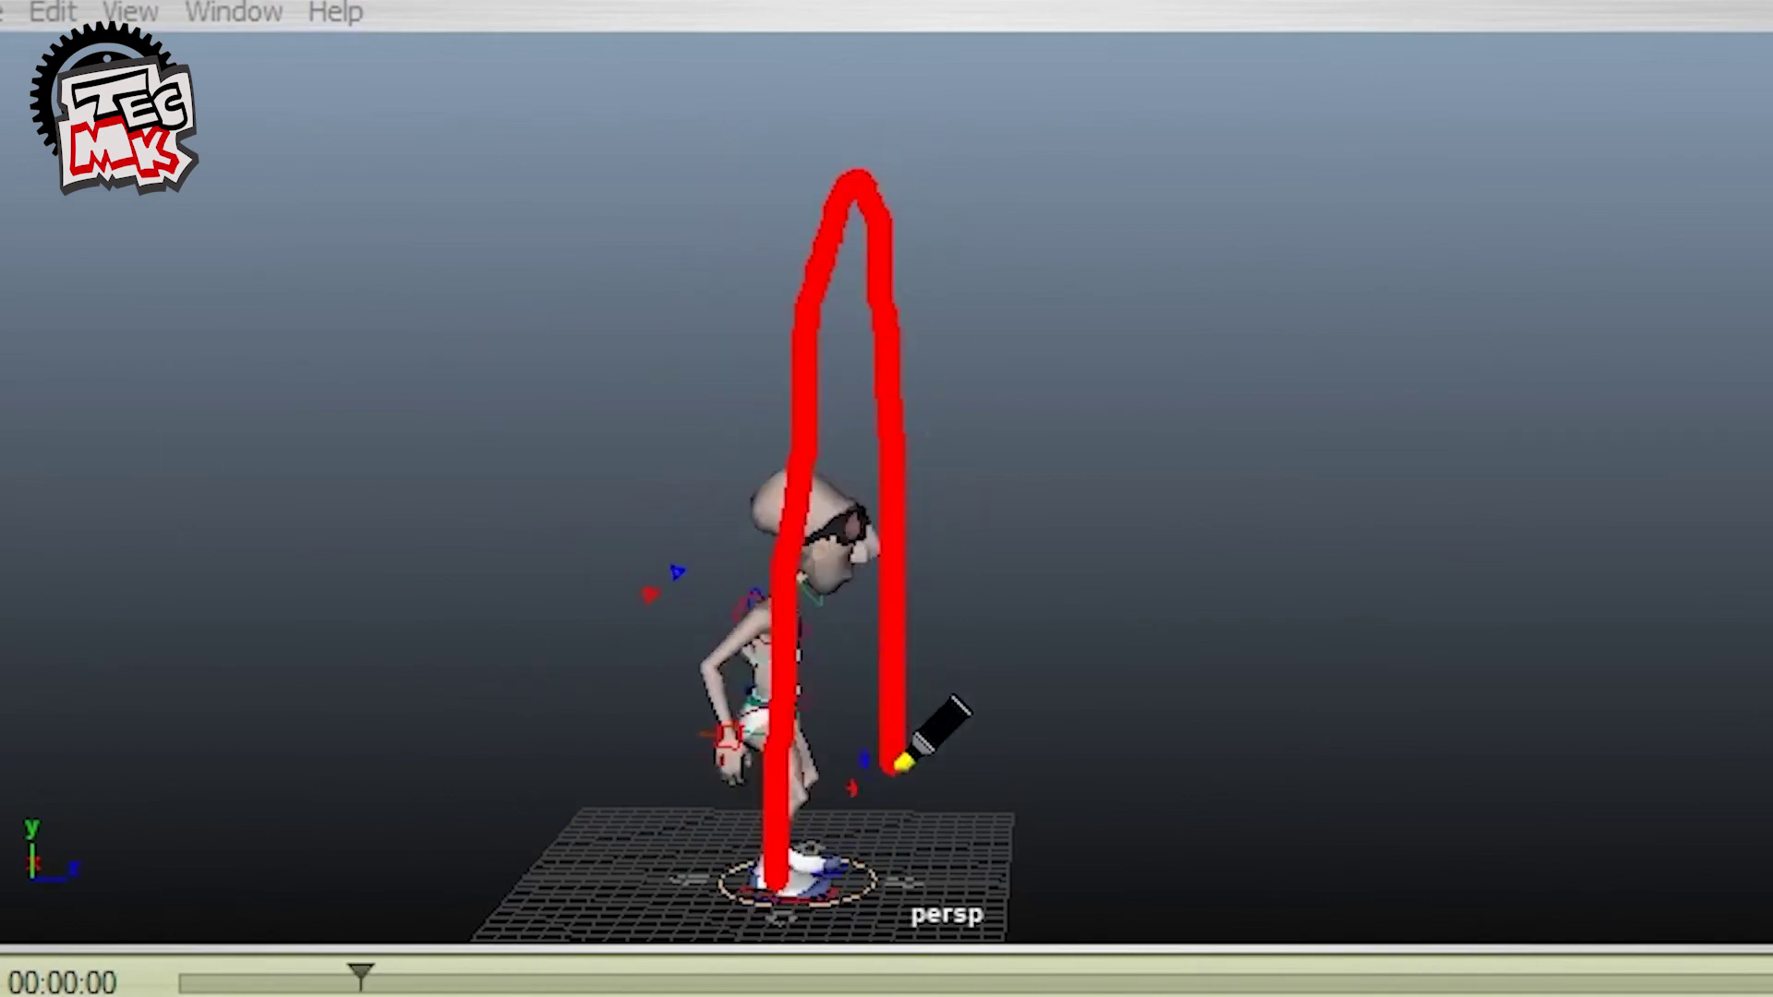
pyautogui.moveTo(872, 731); pyautogui.dragTo(1013, 696)
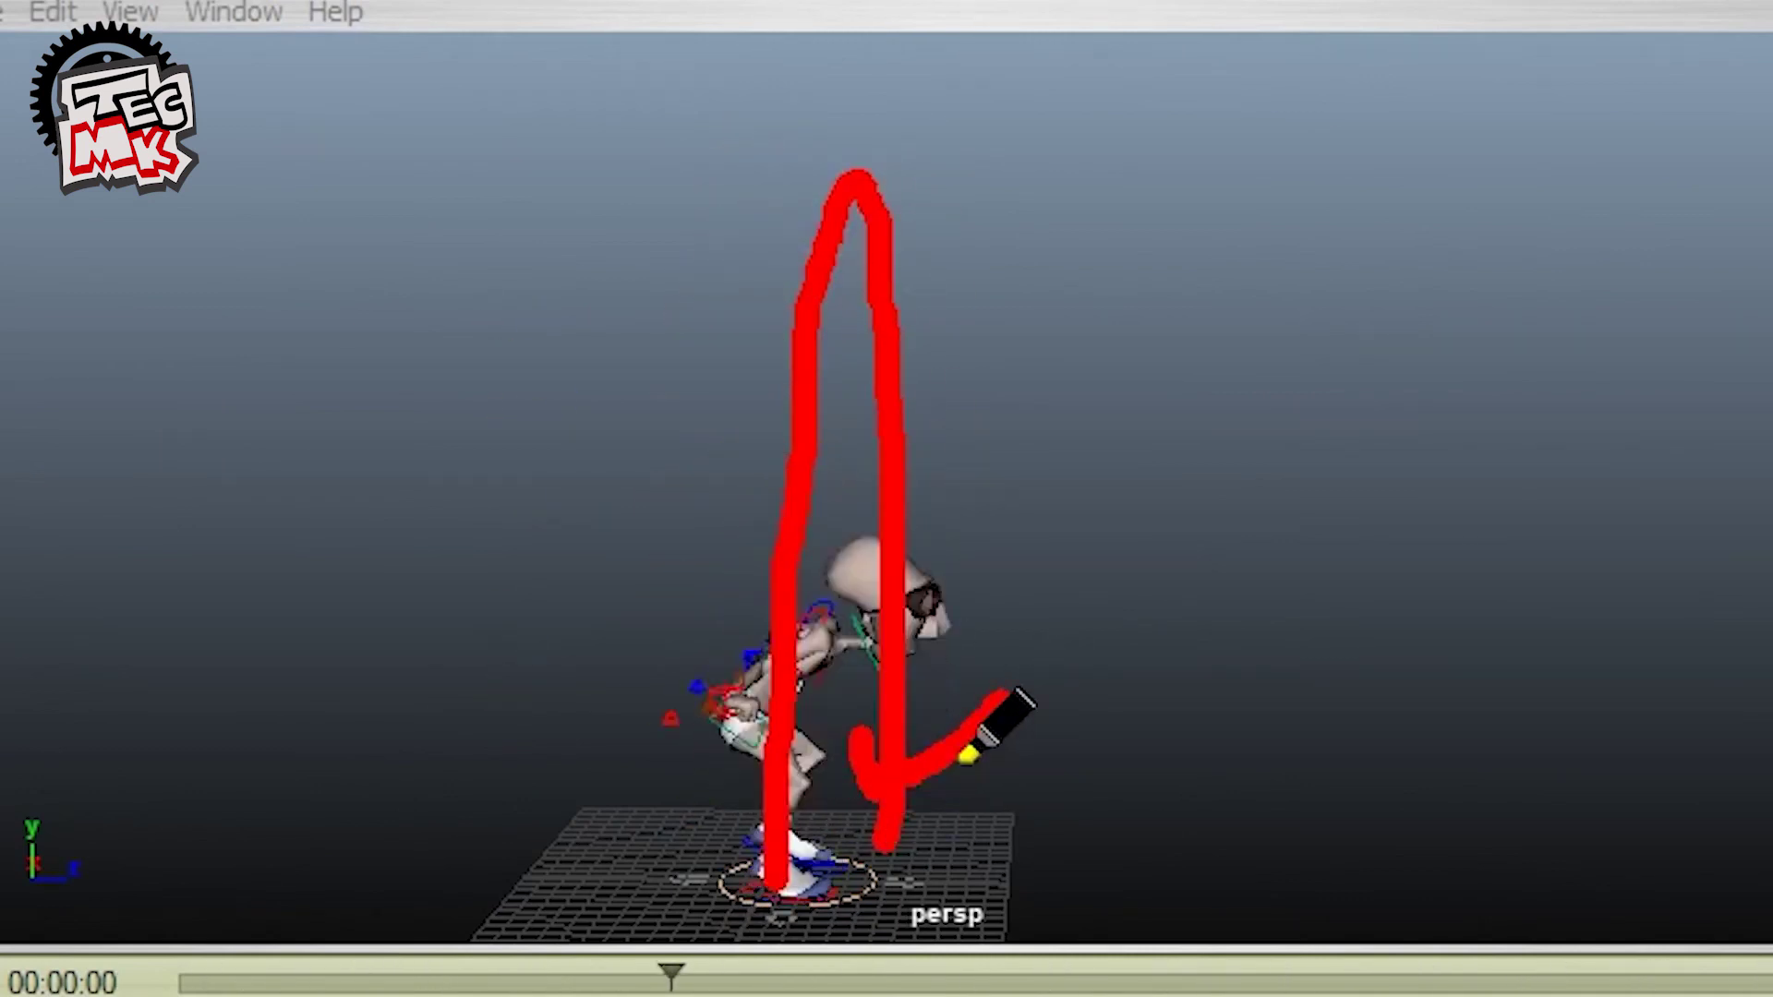